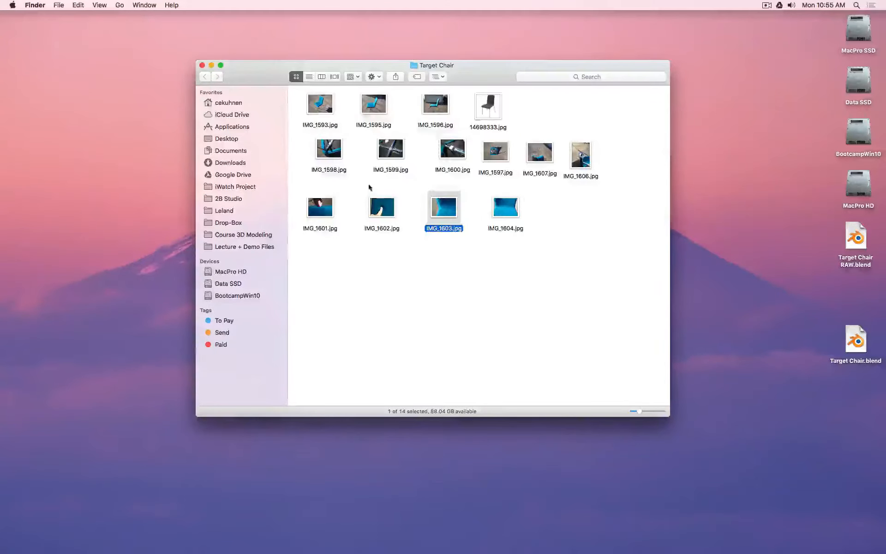
- Preview the cushion close-ups IMG_1601.jpg and IMG_1602.jpg to examine the seam and the softness of the padding
left_click(320, 207)
key("space")
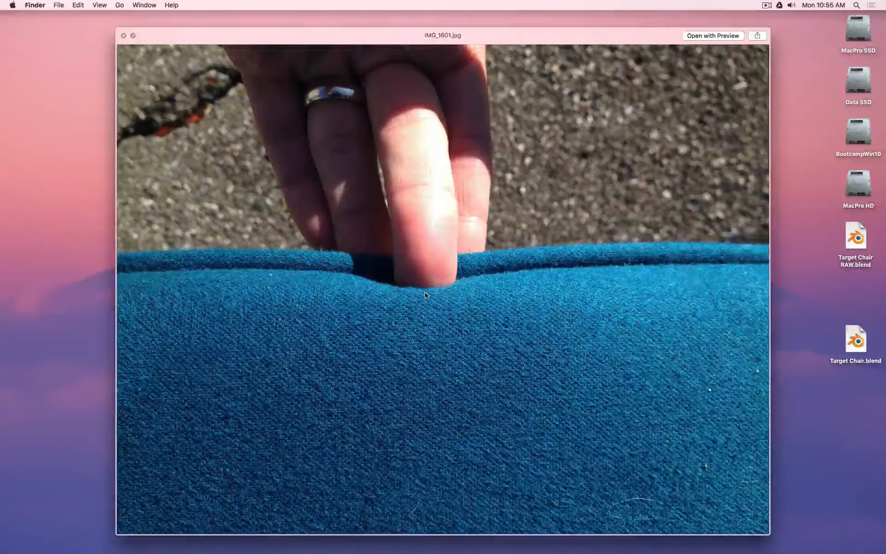
key("space")
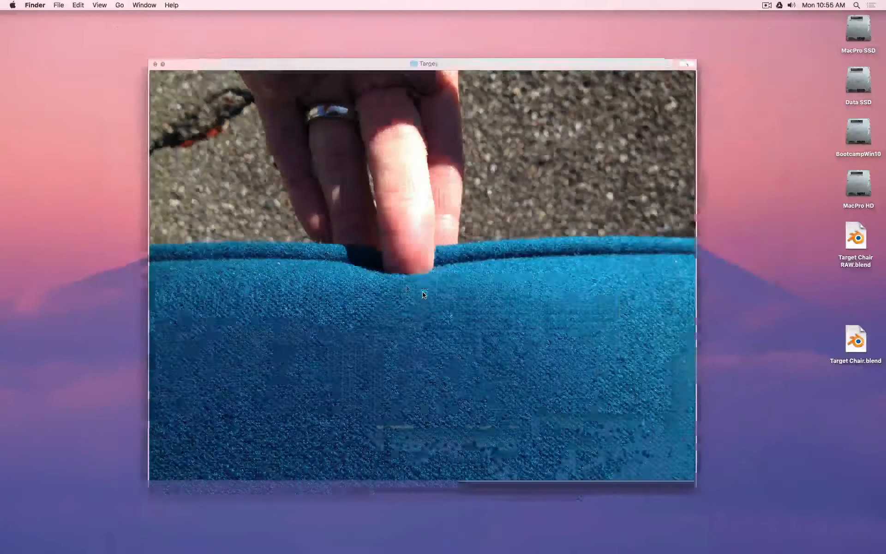
left_click(380, 206)
key("space")
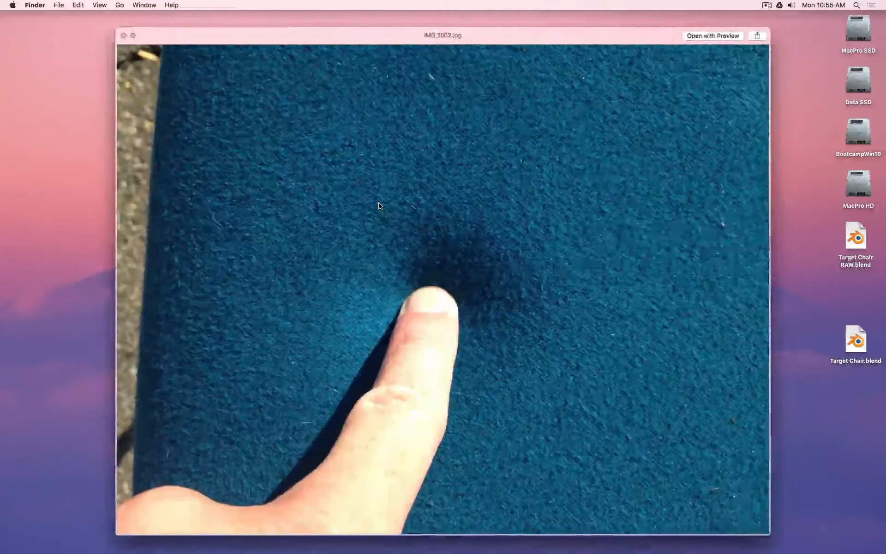
key("space")
left_click(317, 229)
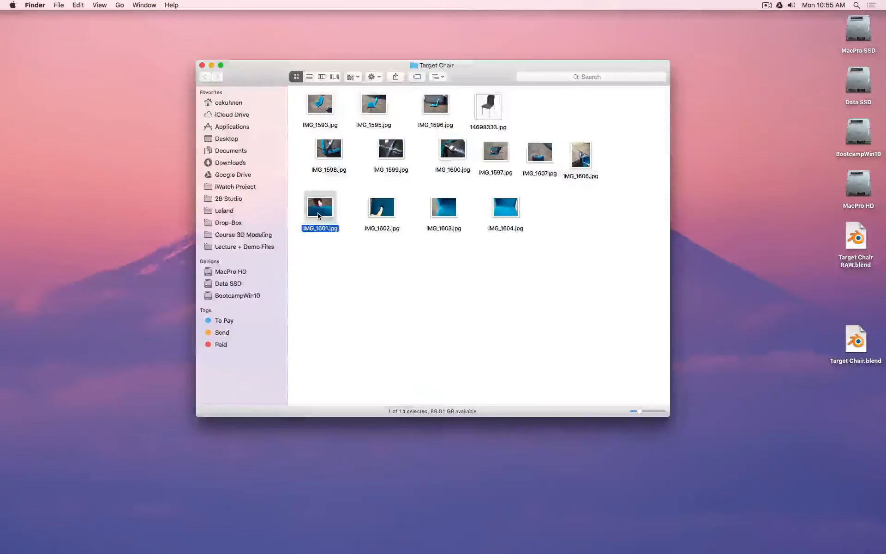
key("space")
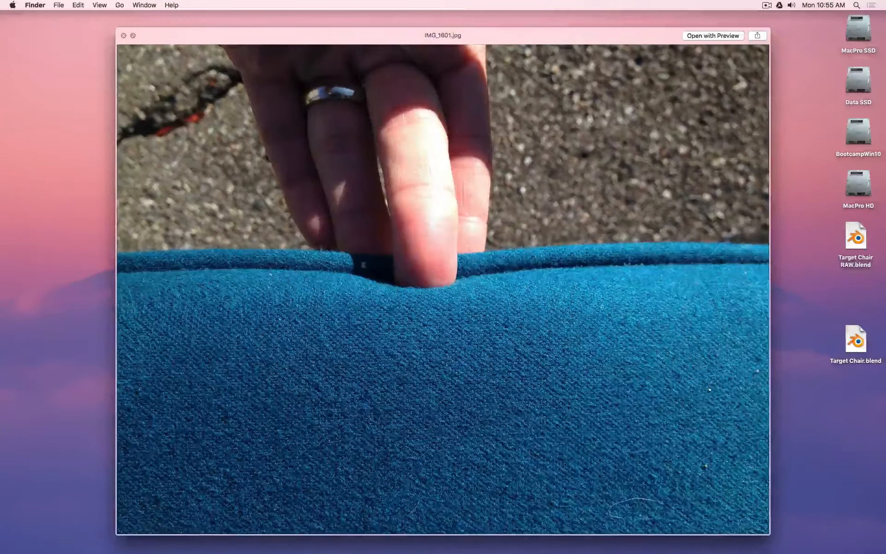
key("space")
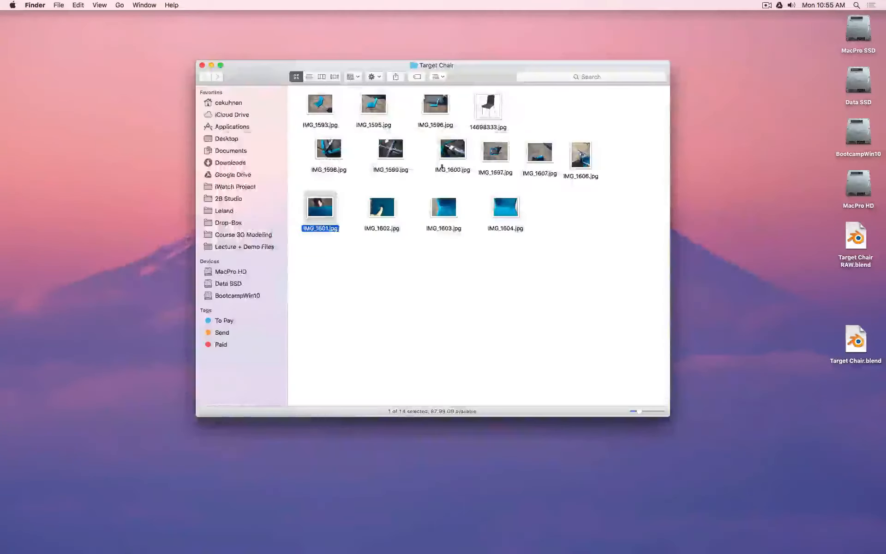
- Preview IMG_1595.jpg and IMG_1597.jpg to examine the chair's side profile and the crossed leg frame underneath
left_click(372, 122)
key("space")
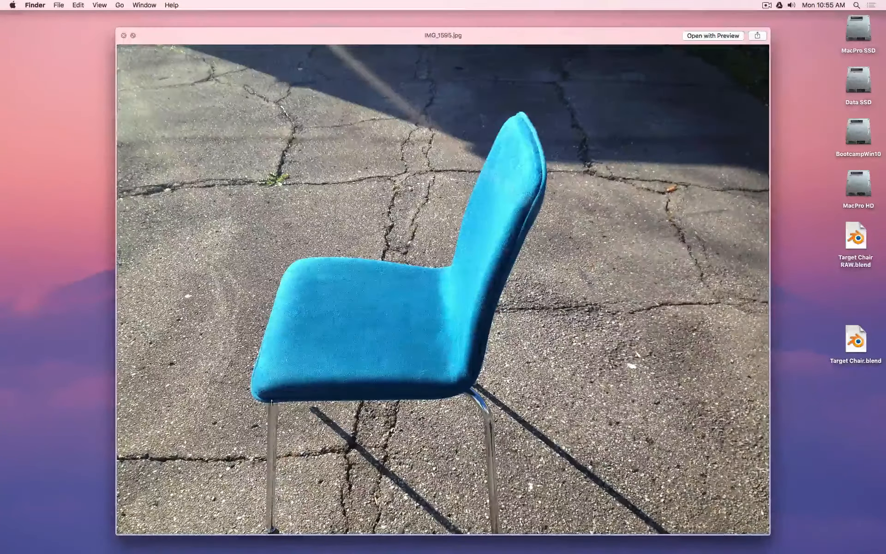
key("space")
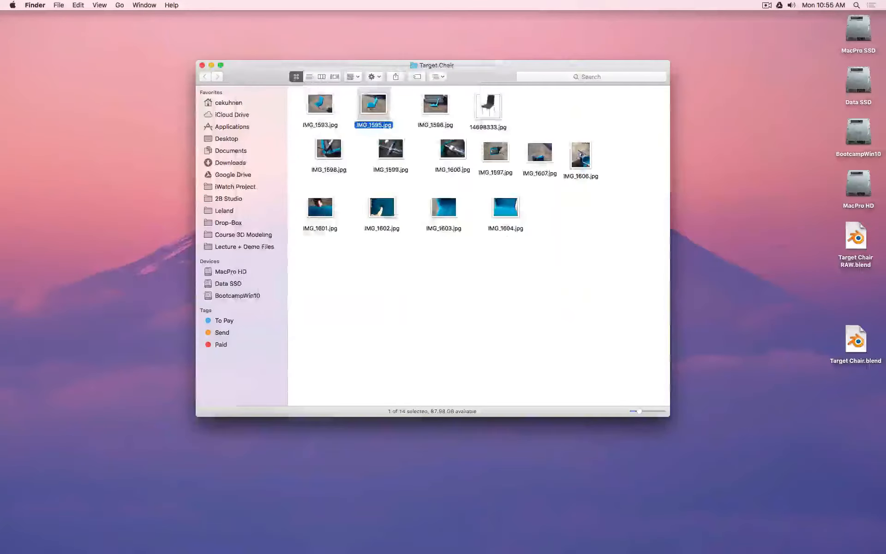
left_click(493, 153)
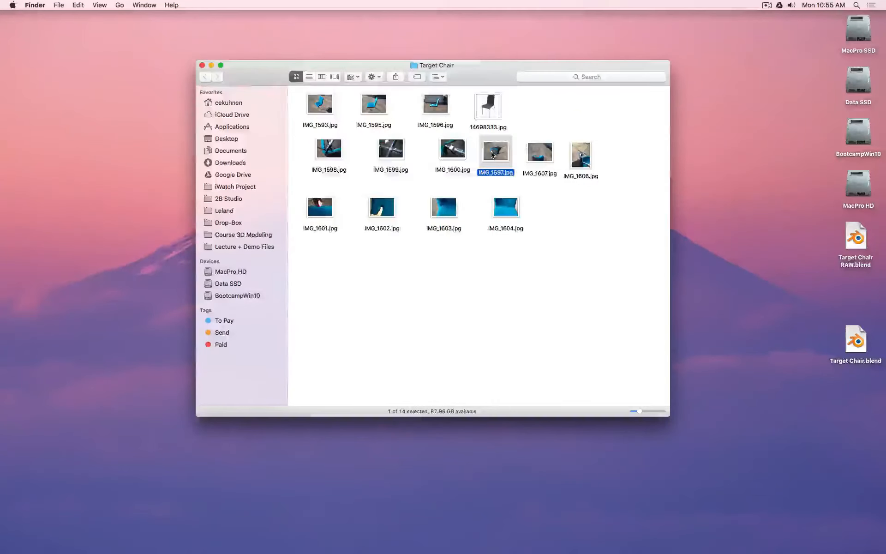
key("space")
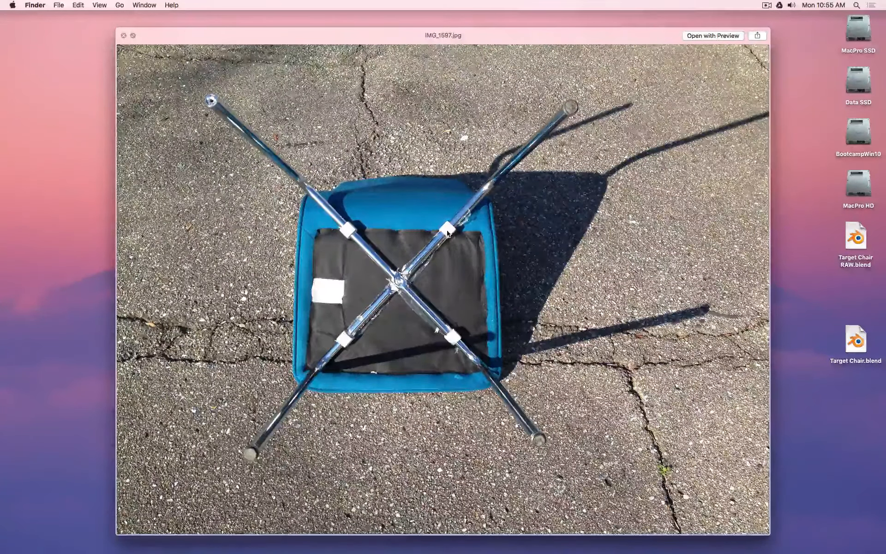
key("space")
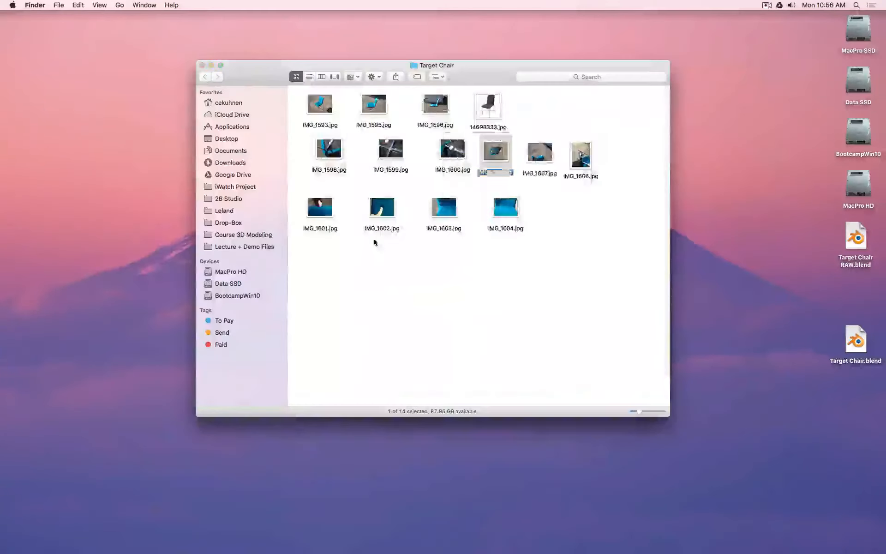
- Preview IMG_1606.jpg and IMG_1607.jpg to examine the open tube end and the feet on the chair legs
left_click(581, 159)
key("space")
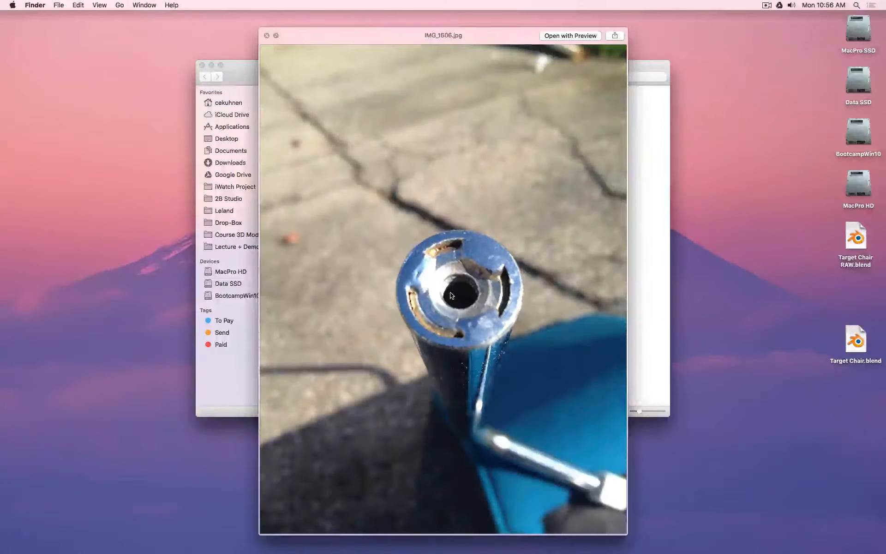
key("space")
left_click(538, 155)
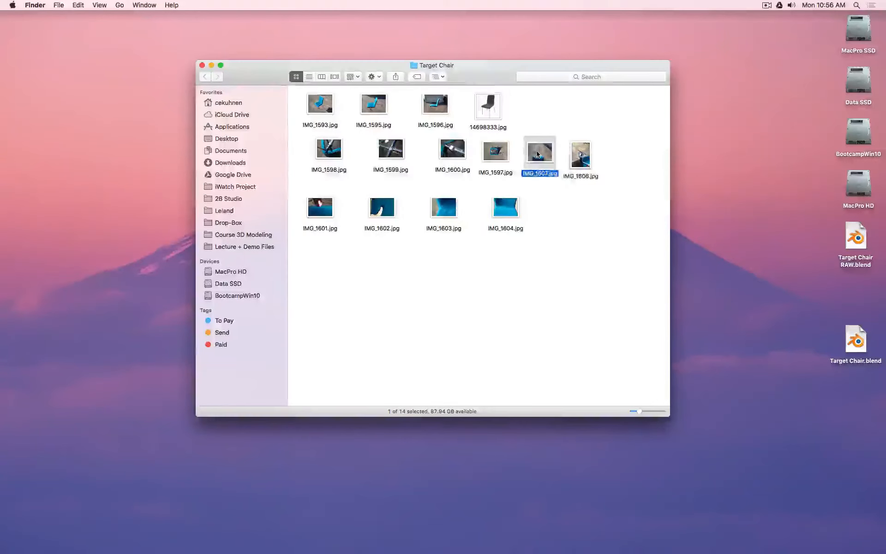
key("space")
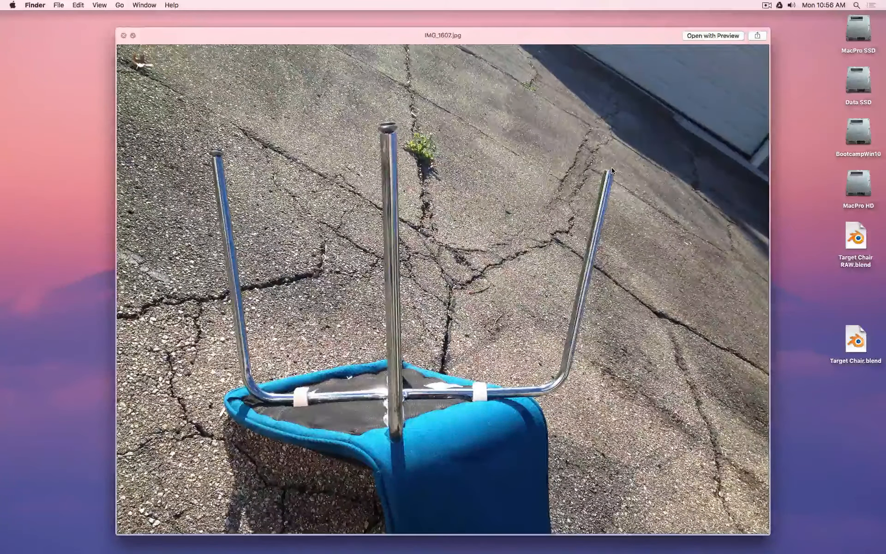
key("space")
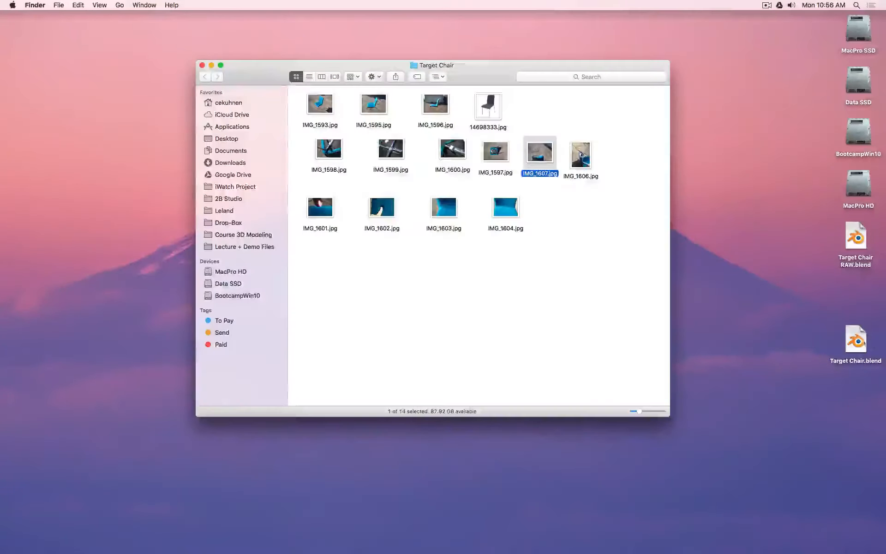
- Open the desktop file Target Chair.blend in Blender
double_click(857, 341)
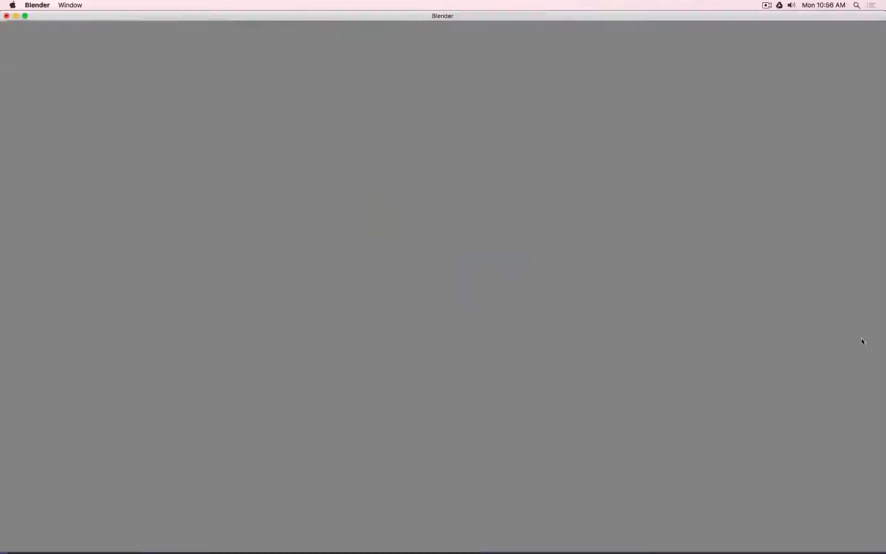
left_click(595, 437)
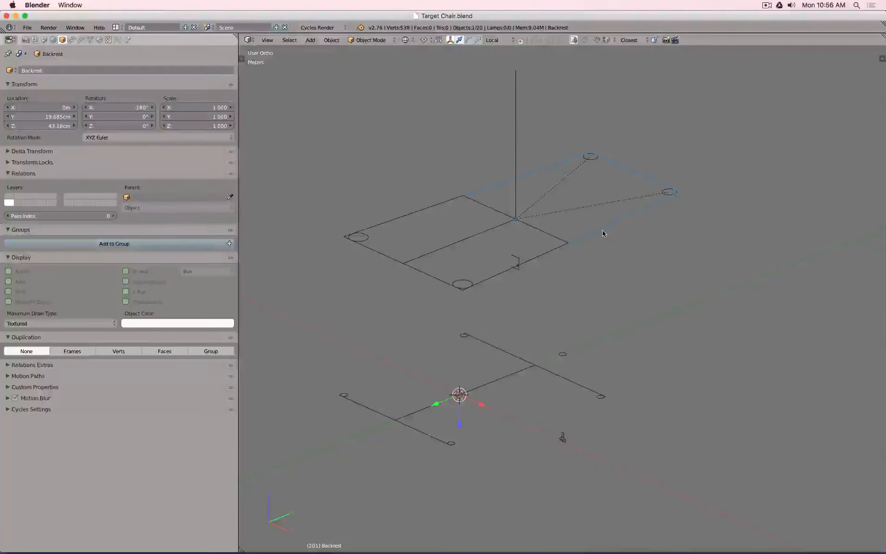
- Examine the Seat outline, the corner radius circles of seat and backrest, and the Basic Spine curve by selecting each
right_click(549, 257)
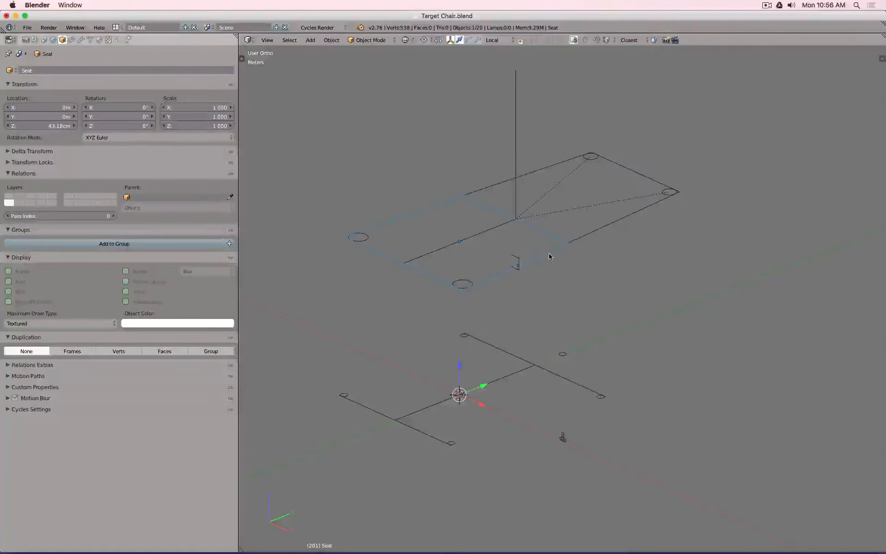
right_click(465, 283)
right_click(359, 237)
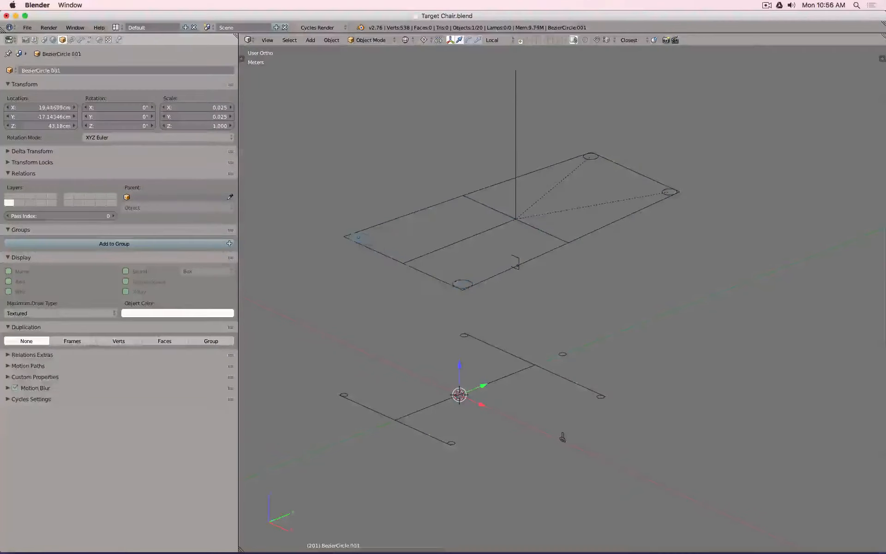
right_click(590, 158)
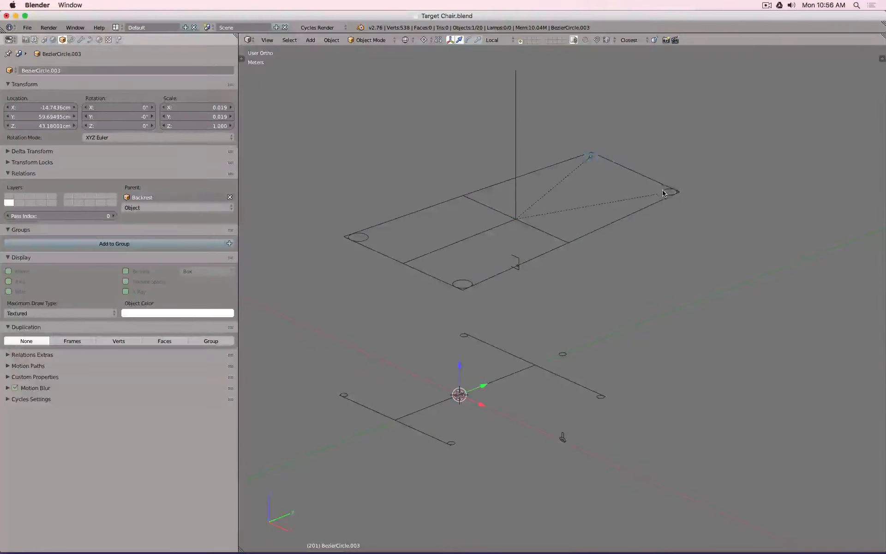
right_click(669, 192)
middle_click_drag(565, 203, 535, 186)
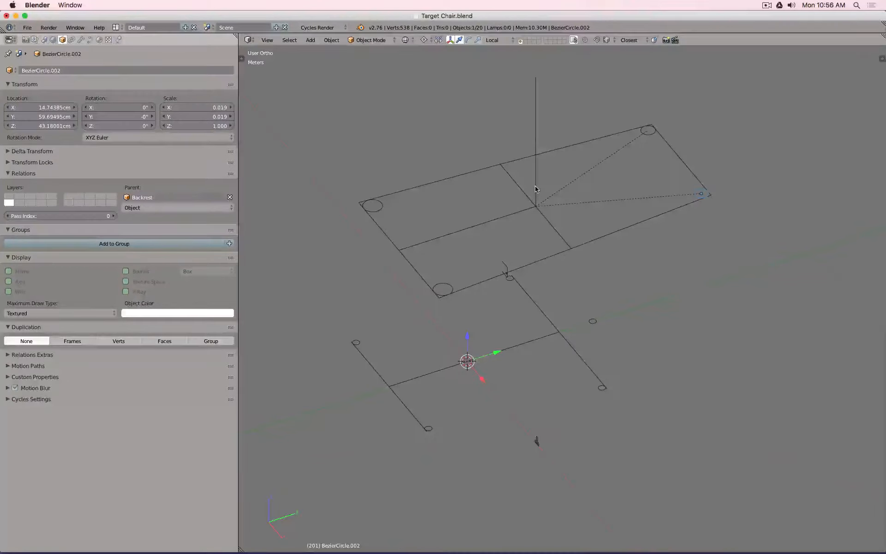
right_click(539, 109)
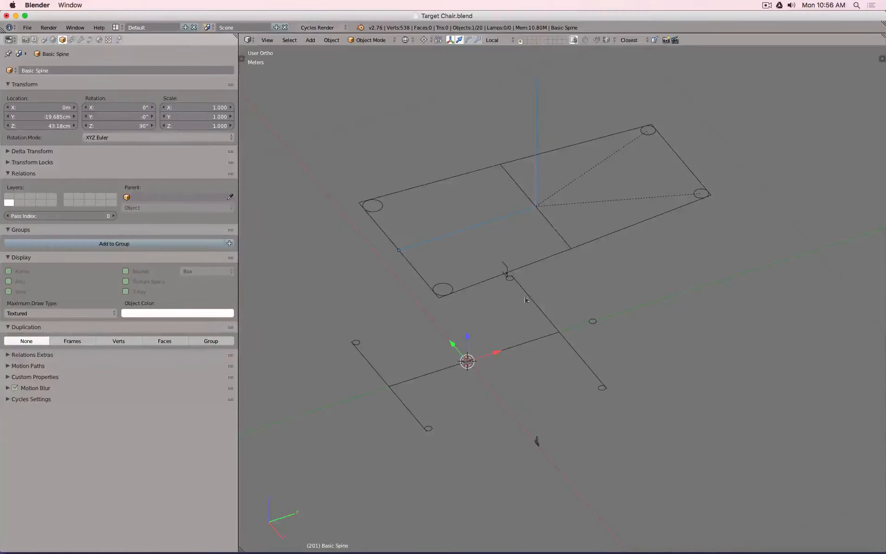
- Examine the leg layout on the floor by selecting the Distance Front line, the Pipe Diameter circles and the Distance Front 2 Back line
middle_click_drag(493, 317, 505, 347)
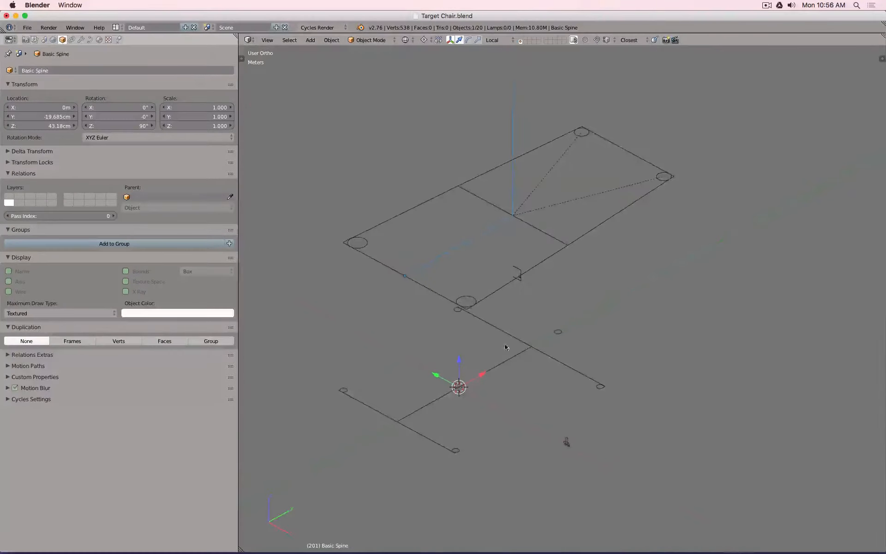
right_click(419, 433)
middle_click_drag(560, 421, 539, 410)
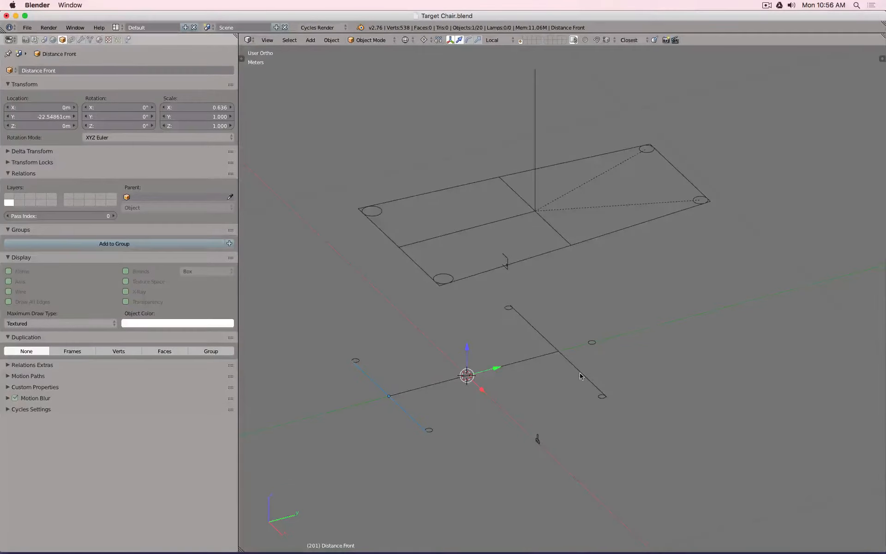
right_click(604, 399)
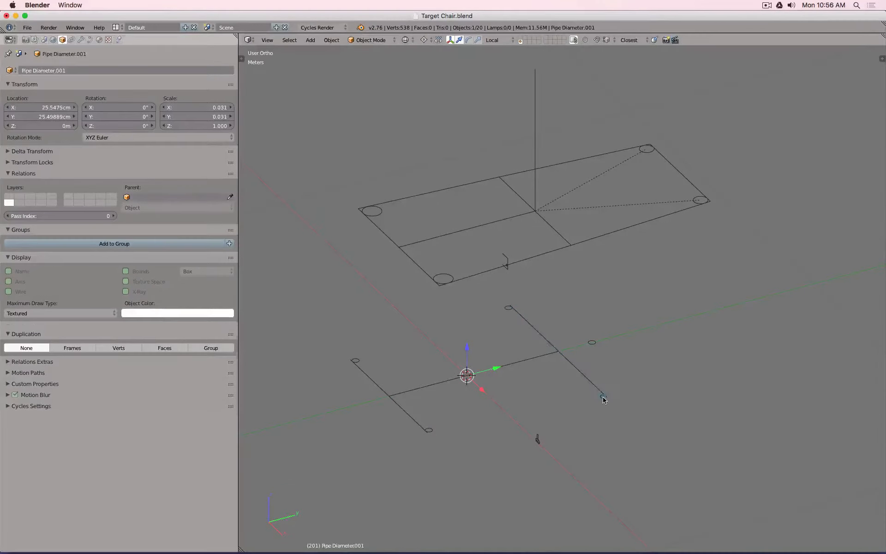
right_click(509, 308)
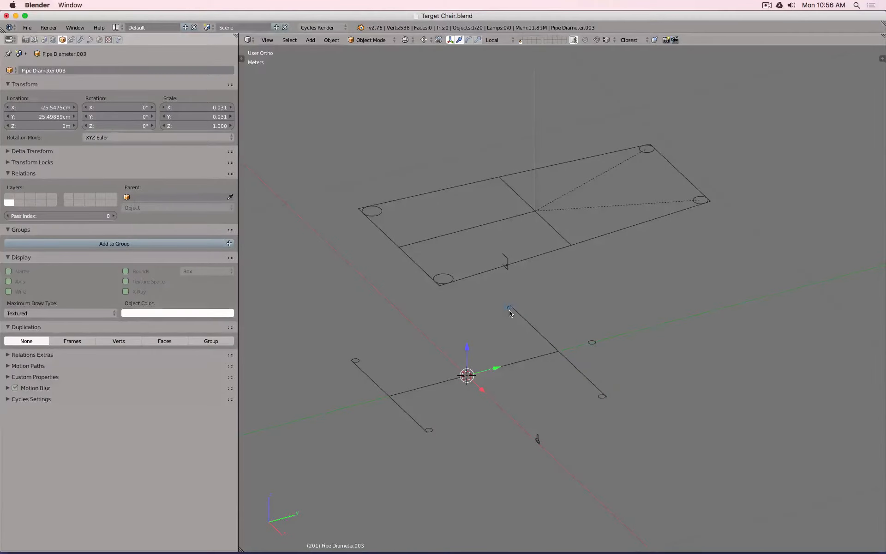
right_click(359, 359)
right_click(433, 393)
middle_click_drag(531, 411, 566, 400)
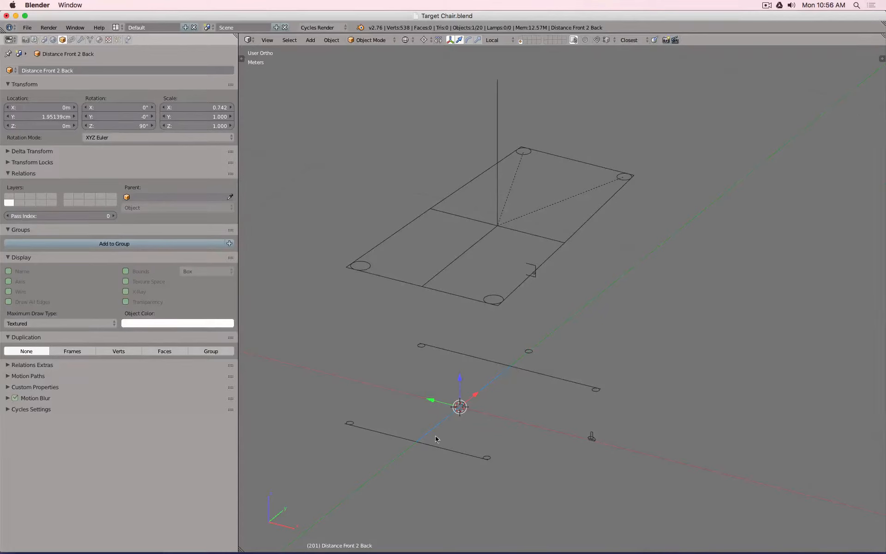
- Select the Distance Front and Distance Back lines together to compare the front and rear leg spacing
middle_click_drag(583, 370, 464, 369)
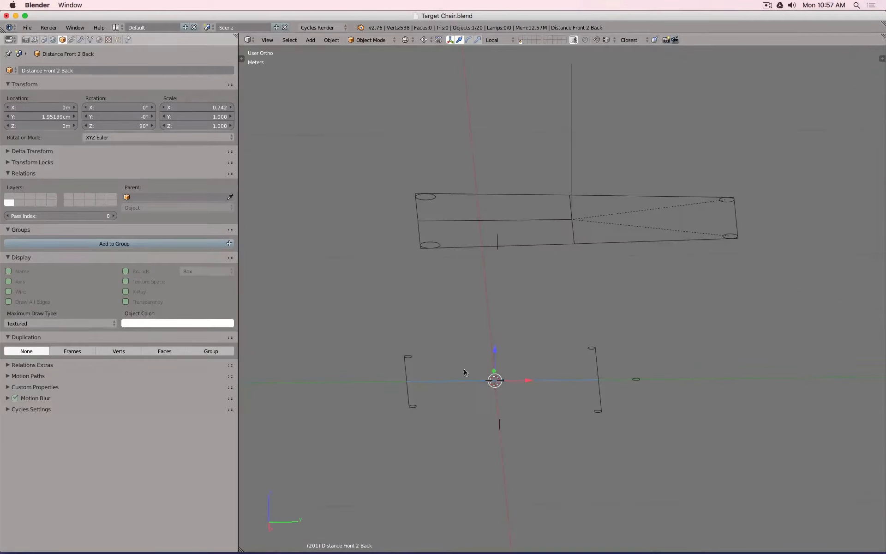
right_click(407, 372)
right_click(596, 358, "shift")
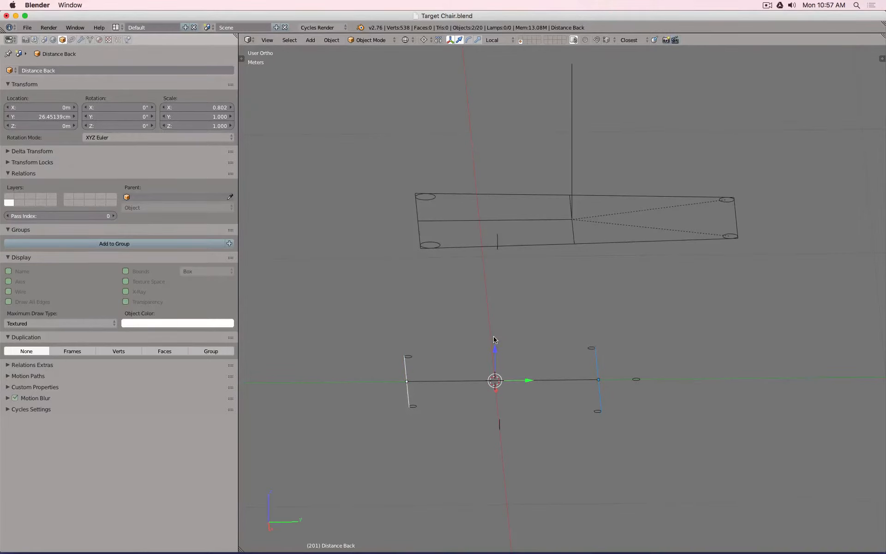
middle_click_drag(494, 338, 522, 360)
- Select the ball-and-stem profile of the chair foot in an enlarged front view
middle_click_drag(549, 461, 580, 363)
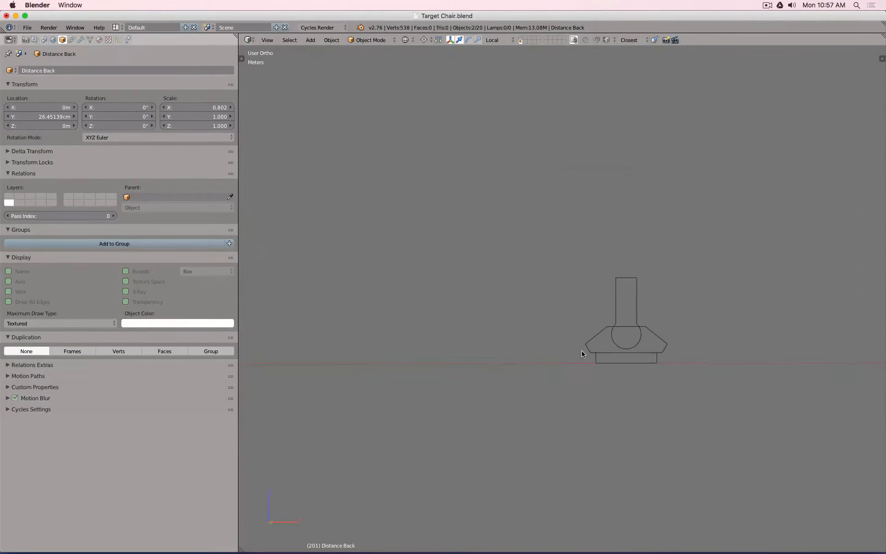
key("KP_1")
left_click(645, 344)
scroll(672, 375, "up", 3)
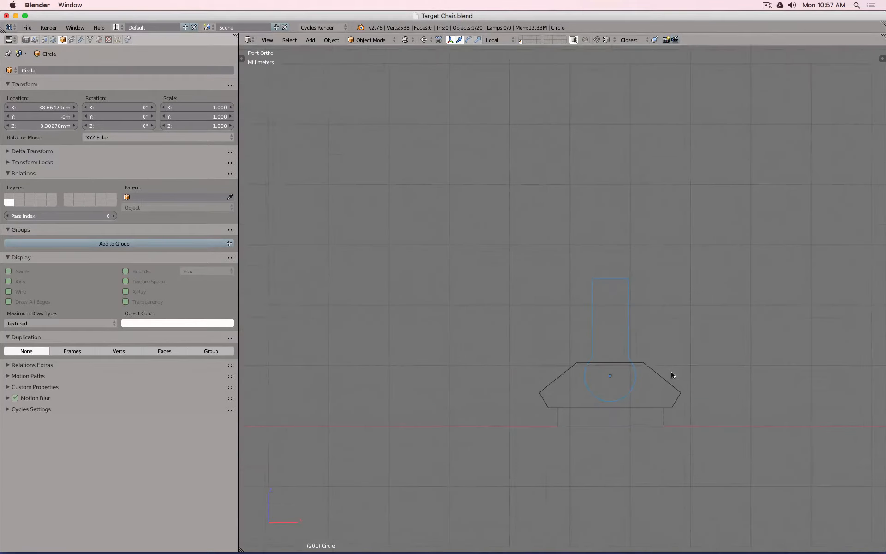
scroll(618, 300, "up", 2)
- Set the pivot point to bounding box center and try rotating the foot's ball-and-stem profile about its own center
key("r")
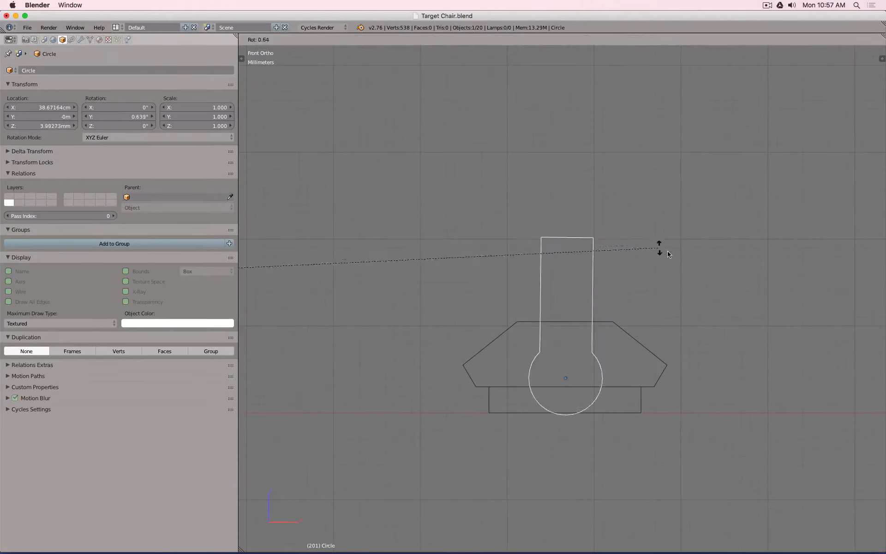
key("Escape")
key("comma")
key("r")
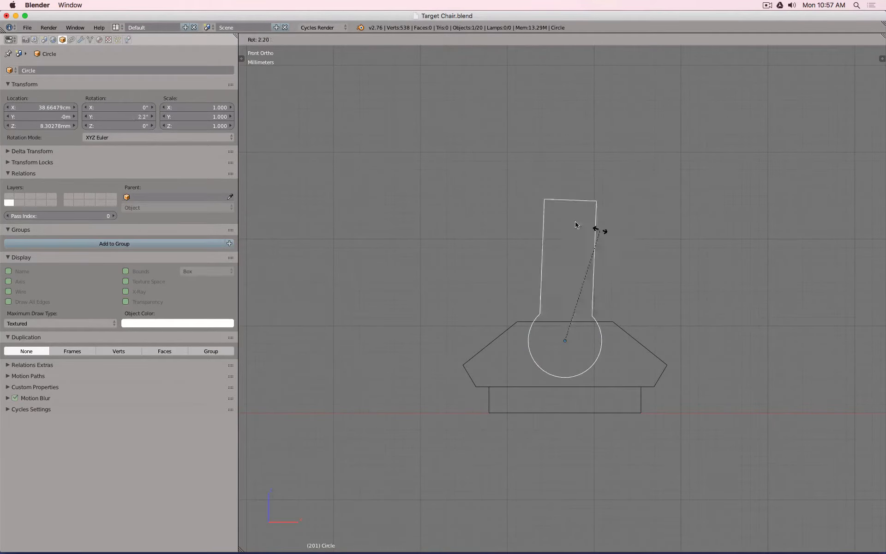
key("Escape")
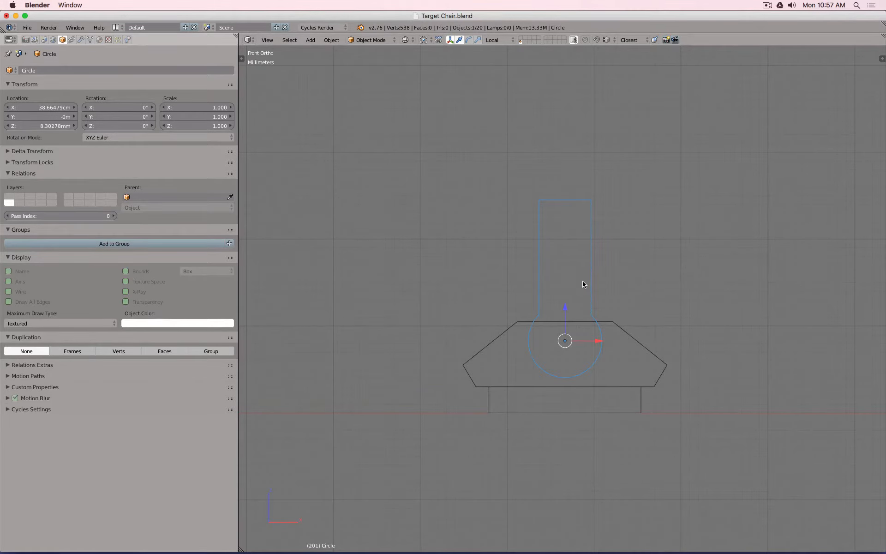
scroll(583, 281, "down", 5)
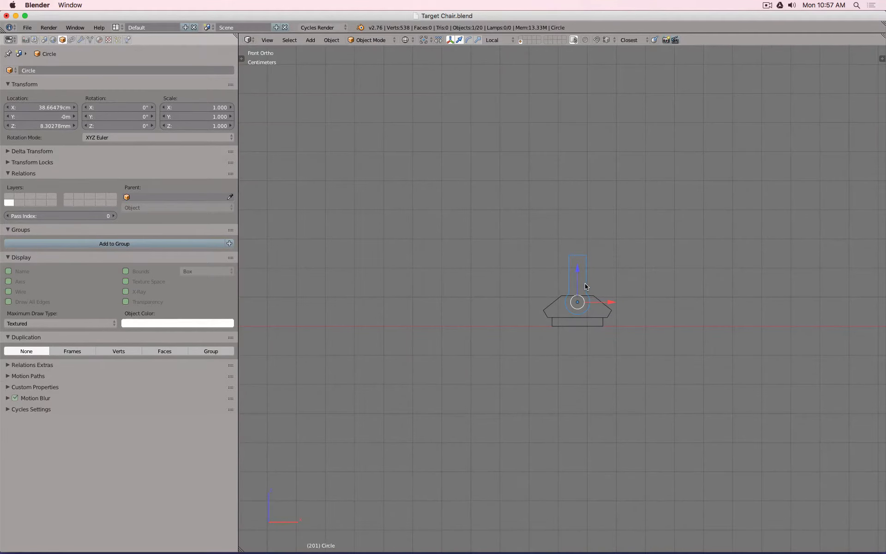
- Examine the leg positions in an angled view by selecting the four Pipe Diameter circles at the ends of the floor lines one by one
scroll(504, 286, "down", 8)
middle_click_drag(504, 287, 578, 341, "shift")
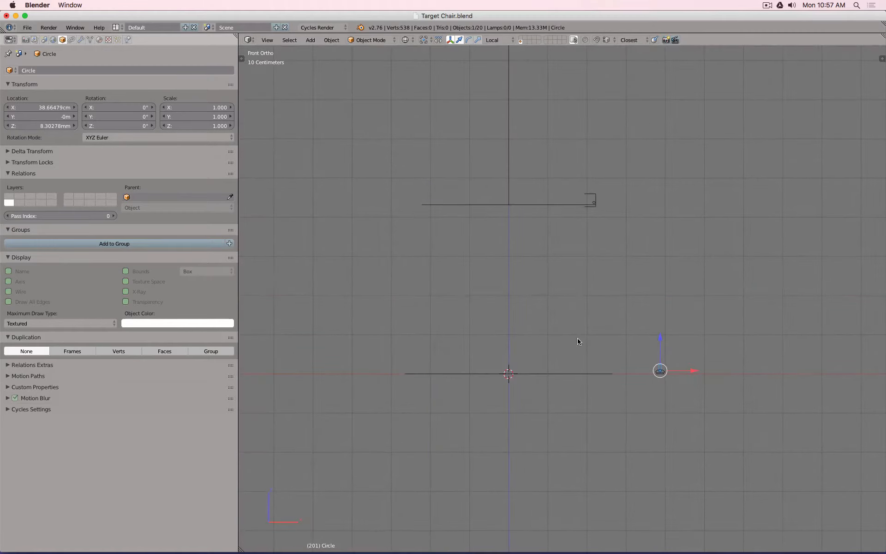
scroll(577, 341, "down", 3)
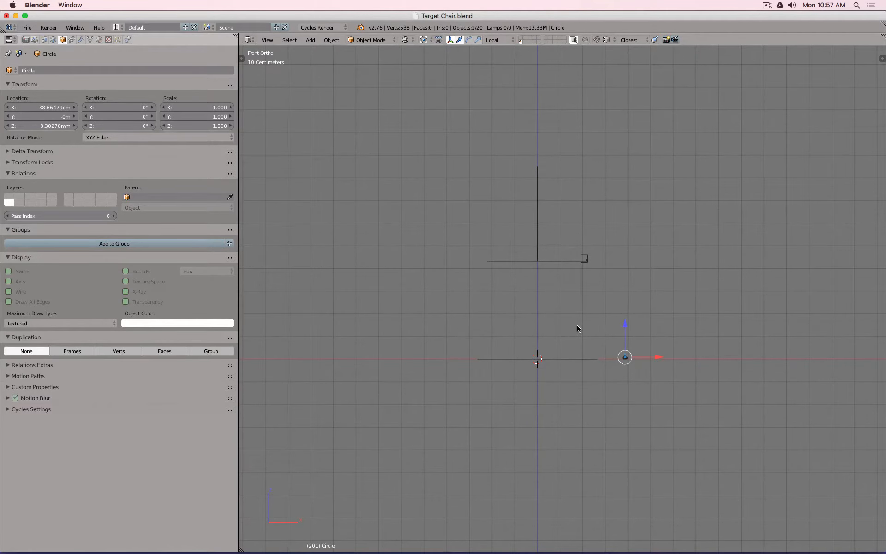
middle_click_drag(577, 326, 538, 350)
scroll(541, 357, "up", 2)
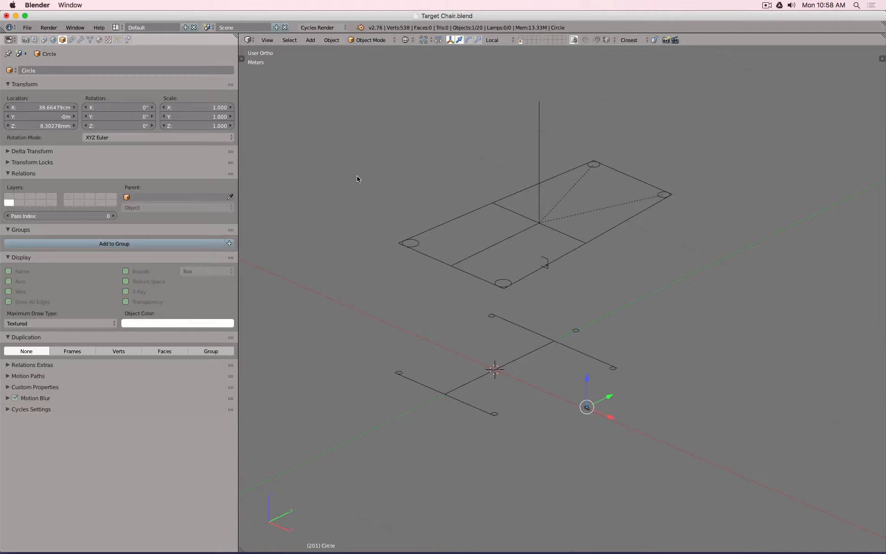
right_click(491, 321)
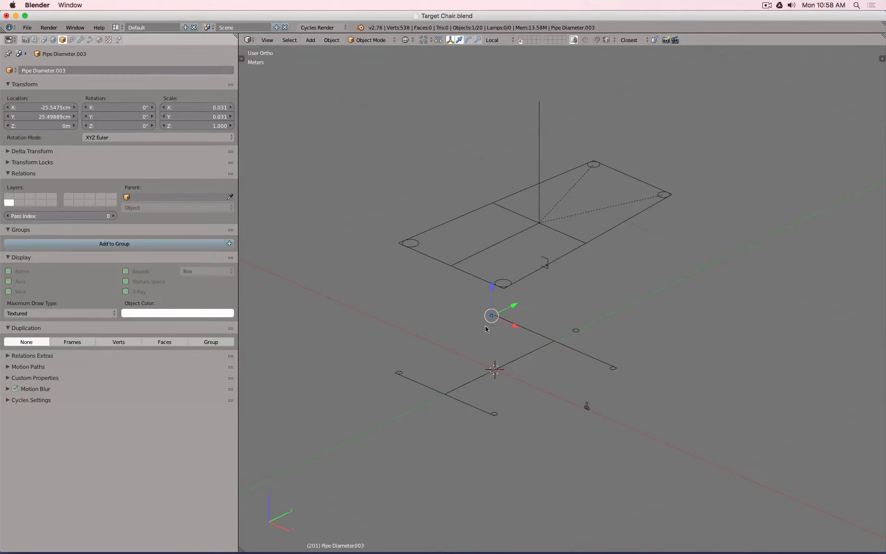
right_click(400, 373)
right_click(497, 415)
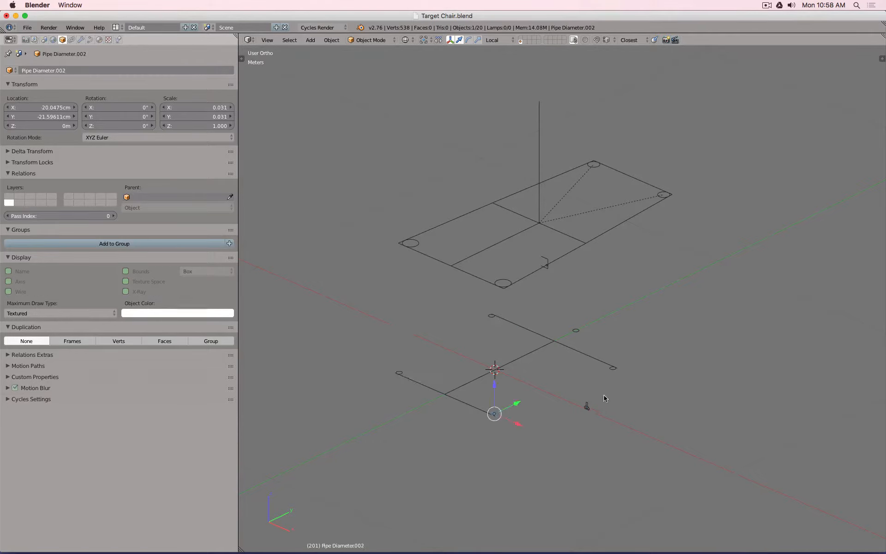
right_click(611, 371)
- Duplicate the chair foot's three profiles in front view and move the copies about 3.2 cm along X beside the originals
key("KP_1")
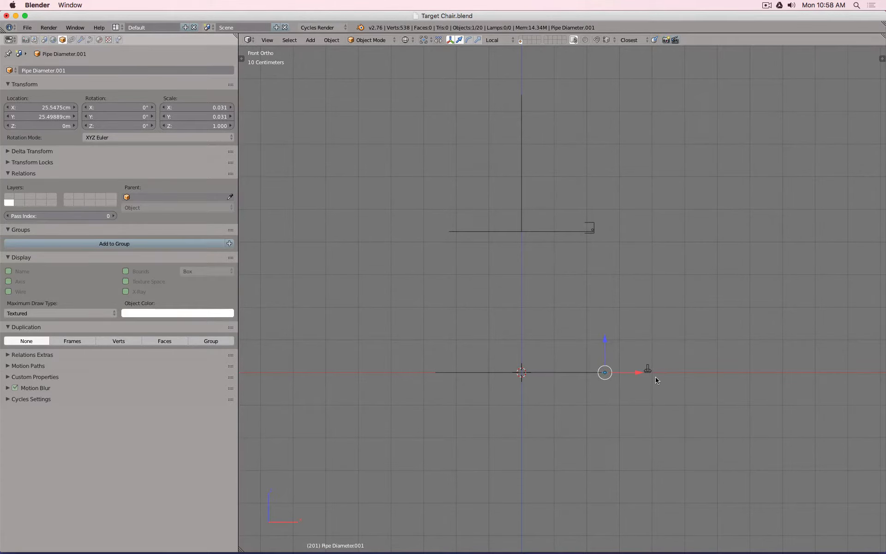
scroll(660, 378, "up", 10)
middle_click_drag(560, 312, 690, 314, "shift")
scroll(685, 315, "down", 2)
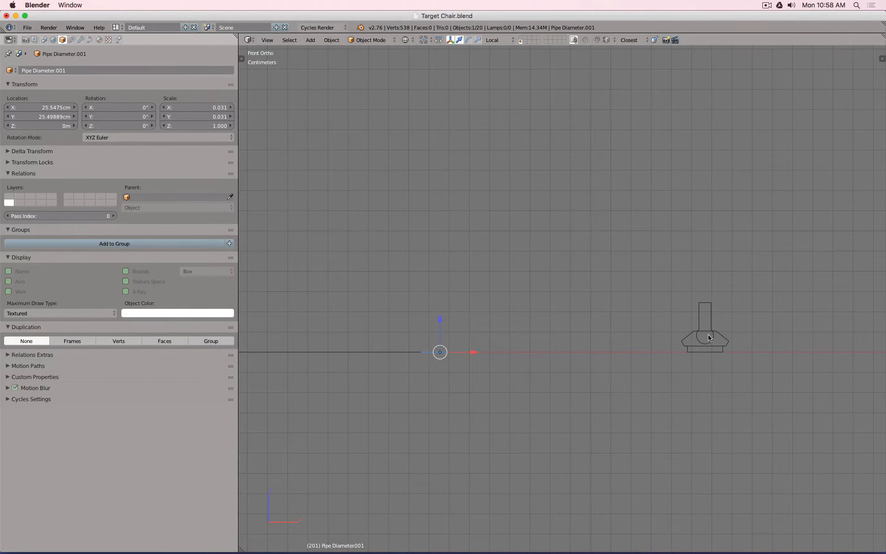
scroll(711, 336, "up", 7)
scroll(718, 337, "down", 3)
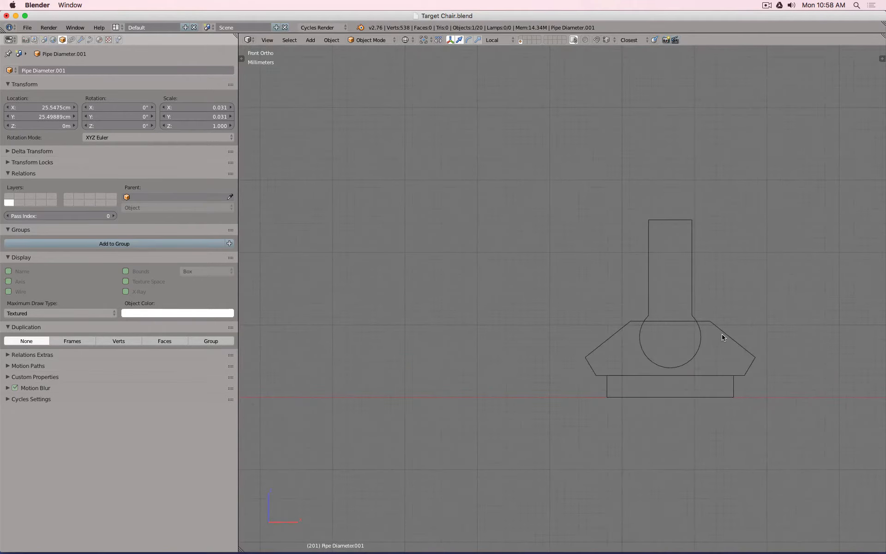
middle_click_drag(681, 341, 489, 314, "shift")
scroll(488, 313, "up", 4)
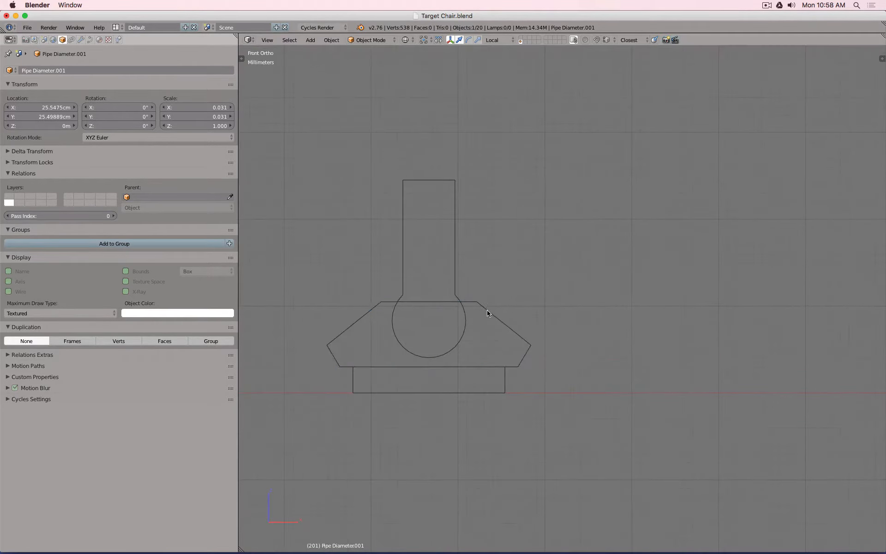
right_click(494, 402)
right_click(472, 345, "shift")
right_click(463, 324, "shift")
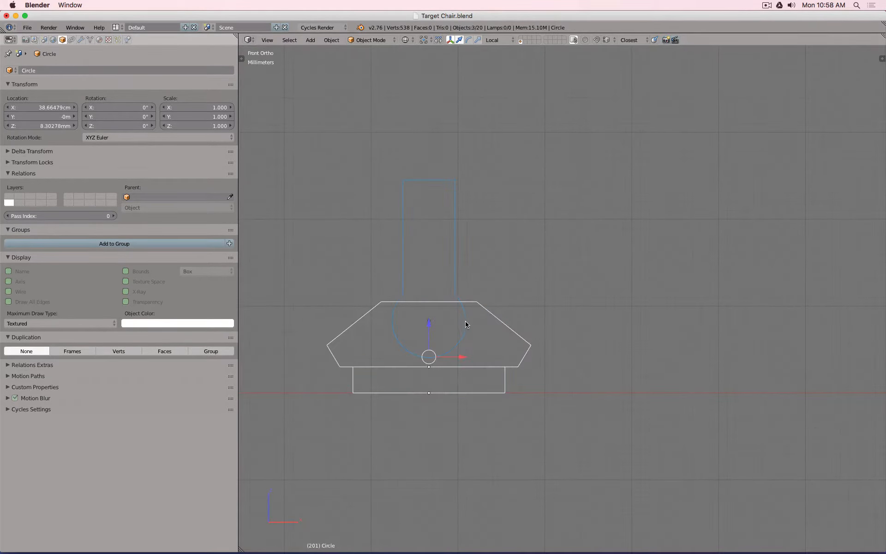
scroll(463, 251, "down", 3)
middle_click_drag(463, 252, 533, 250, "shift")
key("shift+d")
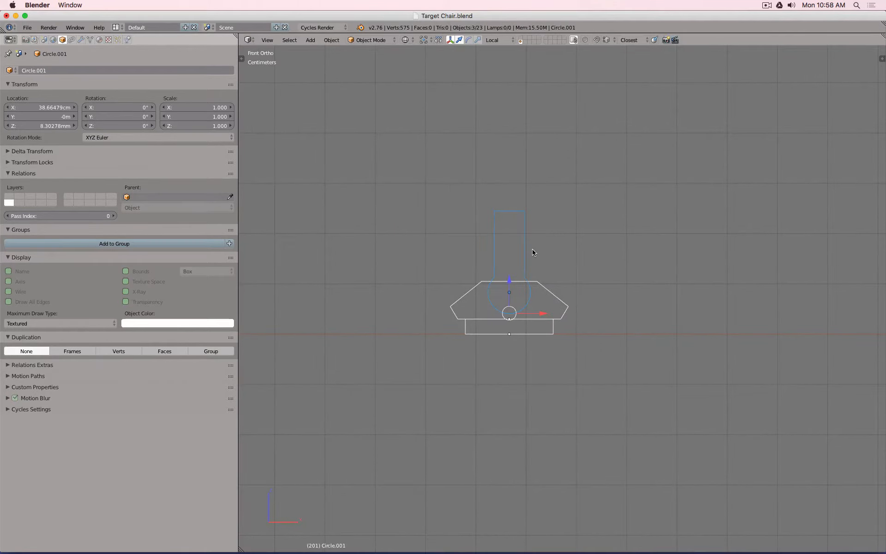
key("x")
left_click(694, 262)
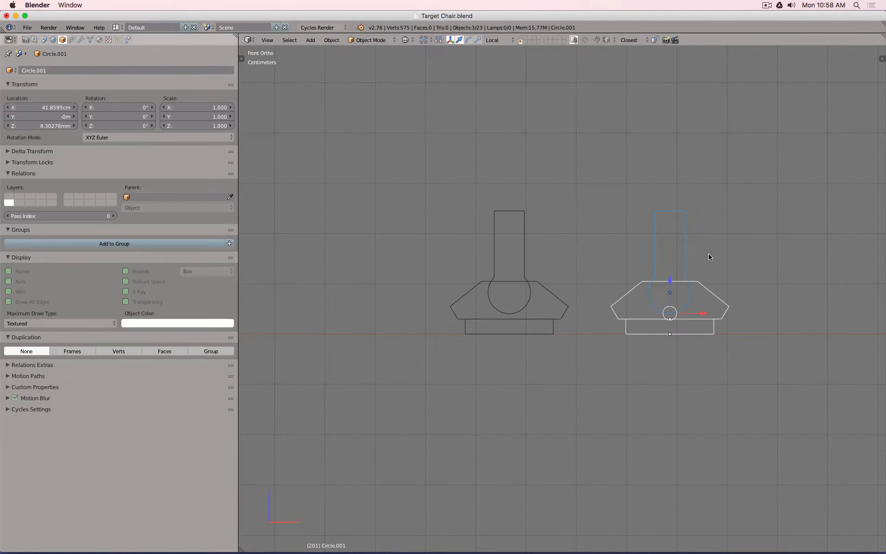
- Subdivide the top edge of the copied ball-and-stem profile to add a vertex at its center
scroll(708, 254, "up", 4)
right_click(603, 214)
key("Tab")
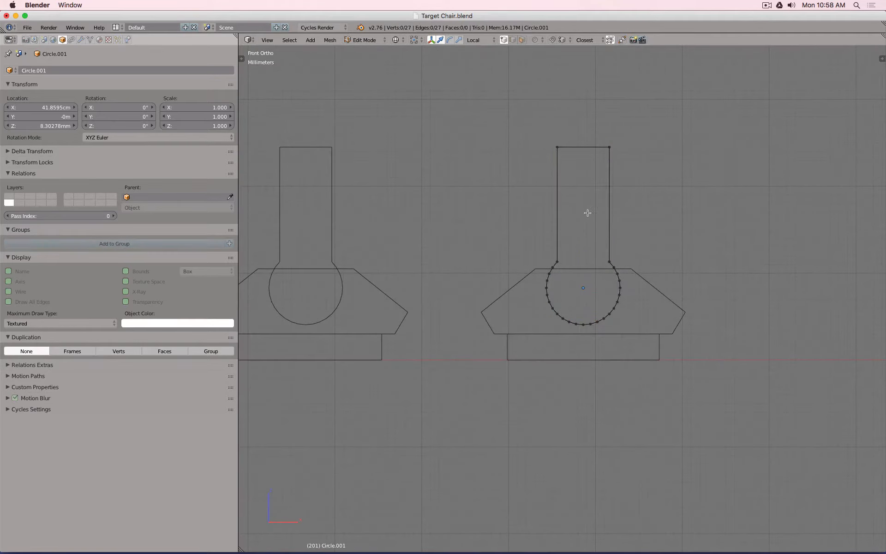
right_click(557, 147)
right_click(609, 146, "shift")
key("w")
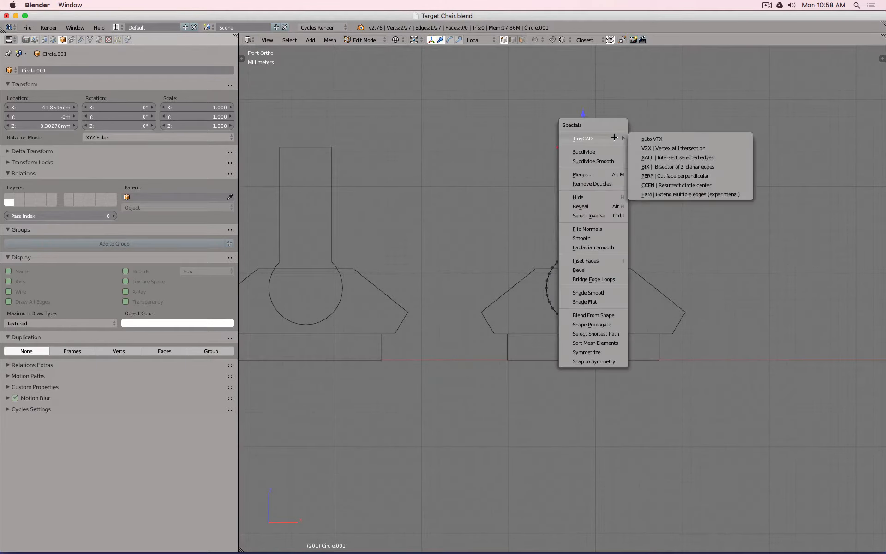
left_click(610, 150)
- Delete the vertices of the left half of the copied ball-and-stem profile and return to Object Mode
key("a")
key("b")
left_click_drag(519, 102, 580, 352)
key("x")
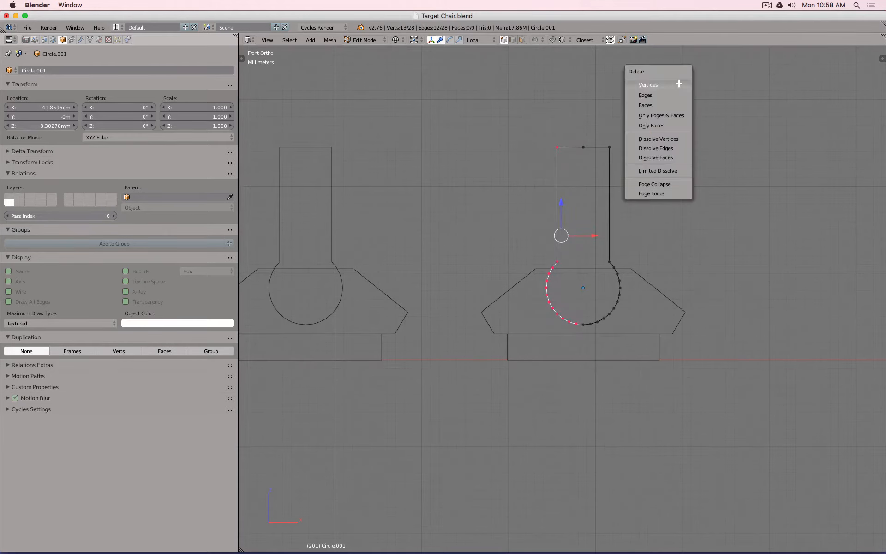
left_click(664, 85)
key("Tab")
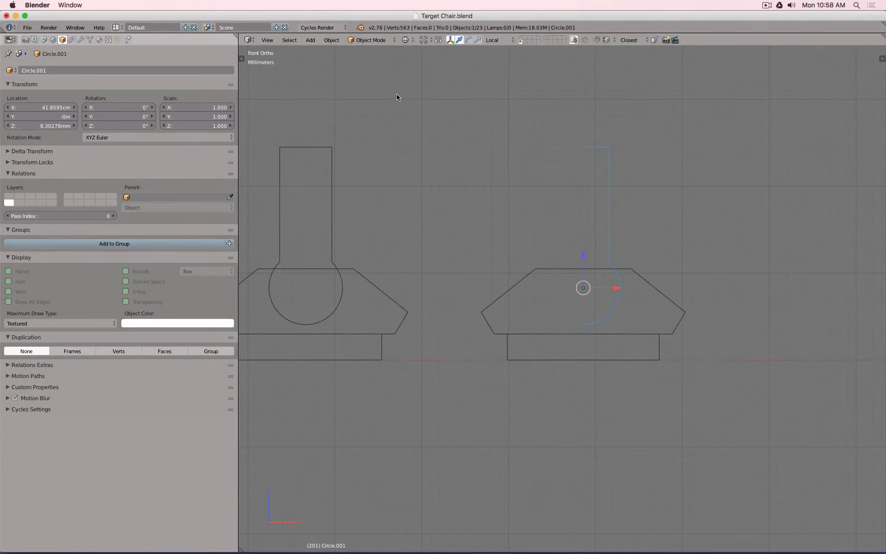
- Add a Screw modifier to the half ball-and-stem profile with Steps and Render Steps set to 64
left_click(82, 39)
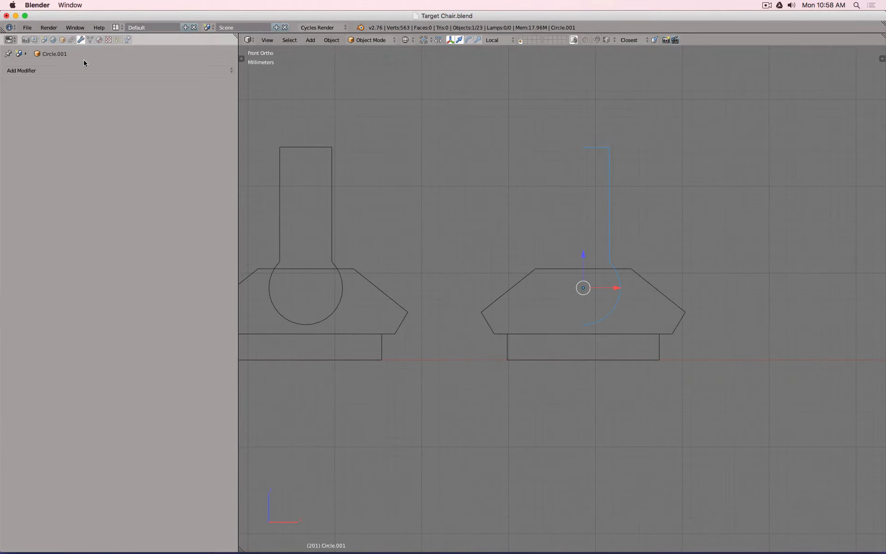
left_click(93, 70)
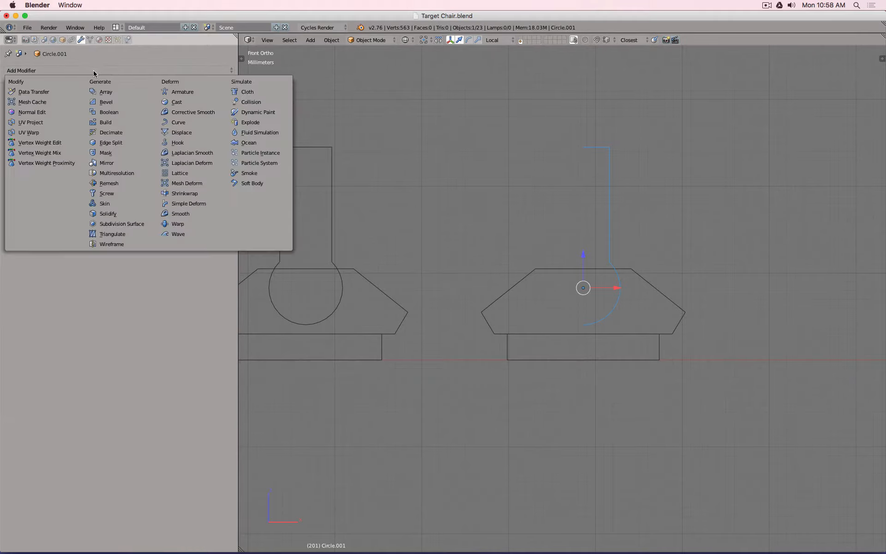
left_click(117, 195)
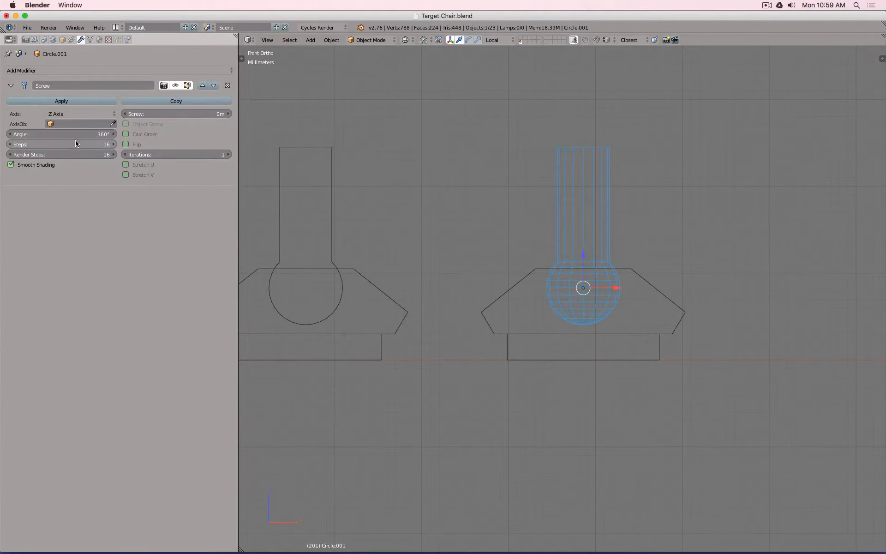
left_click_drag(76, 144, 74, 152)
type("64")
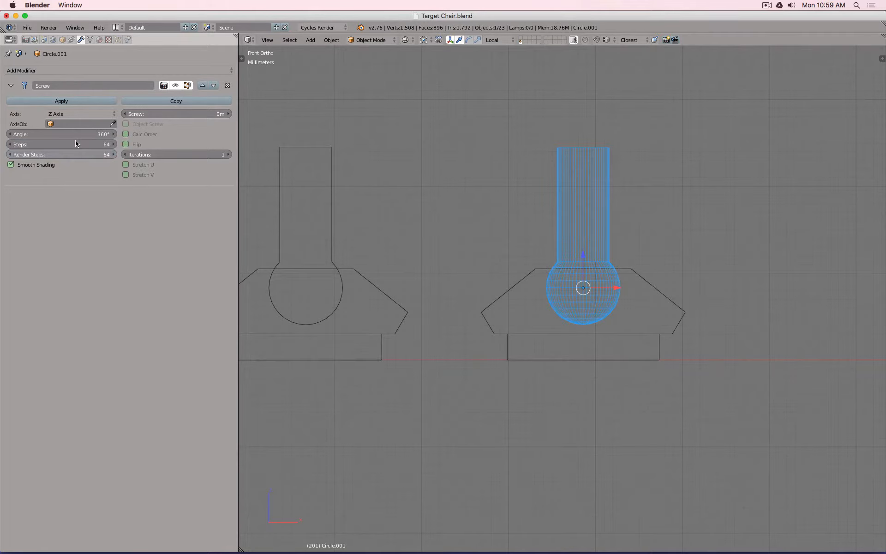
key("Return")
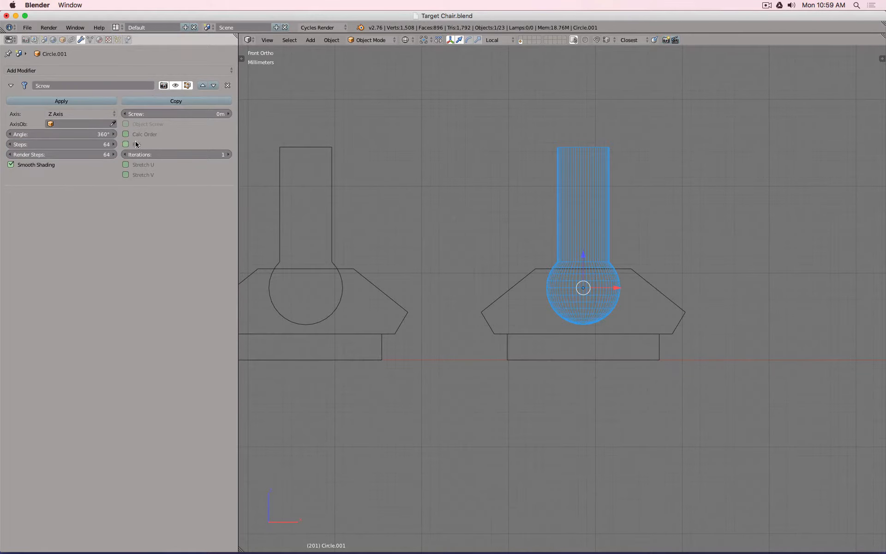
- Add an Edge Split modifier to the ball-and-stem and enable Calc Order on its Screw modifier, viewing it in solid shading
left_click(154, 71)
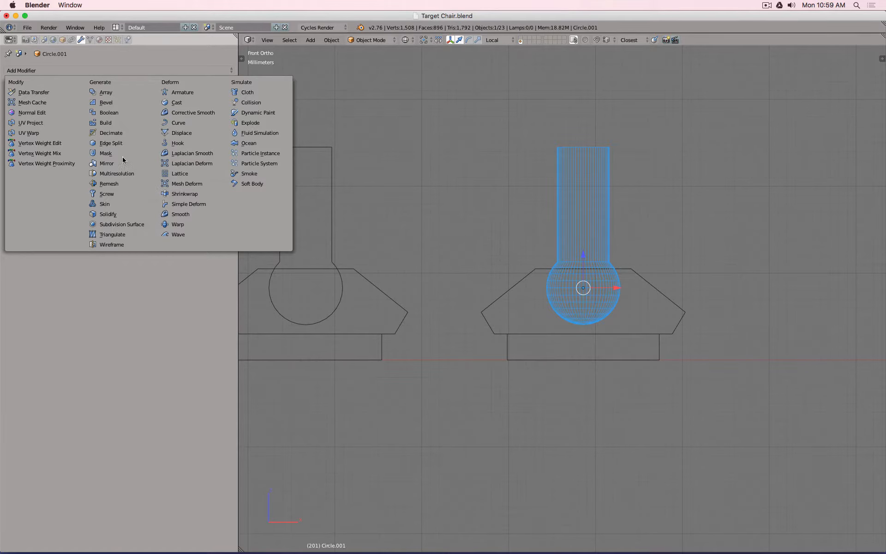
left_click(122, 142)
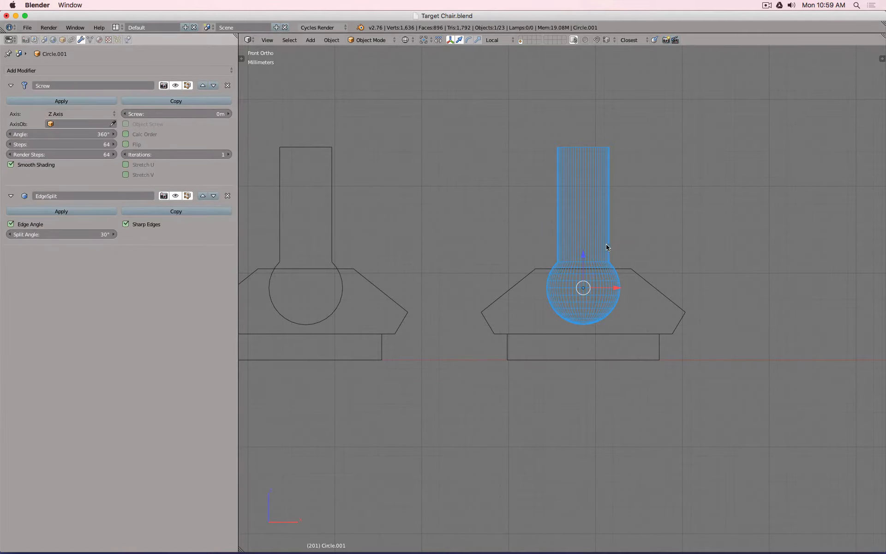
key("z")
left_click(149, 134)
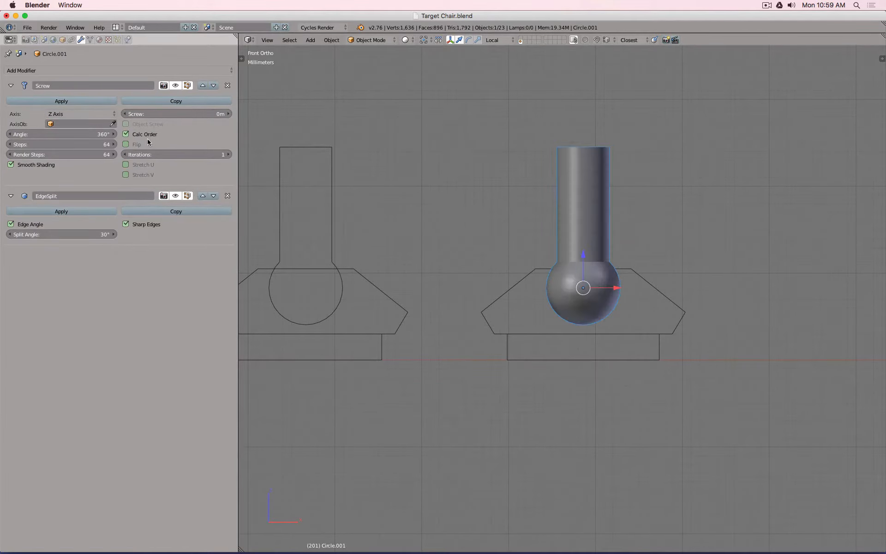
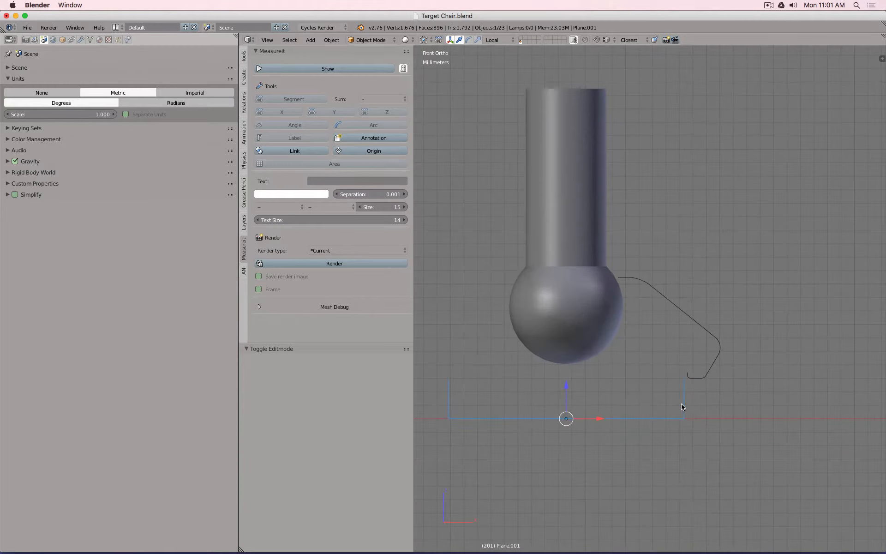
- Subdivide the bottom edge of the foot's base profile to add a vertex at its center
key("Tab")
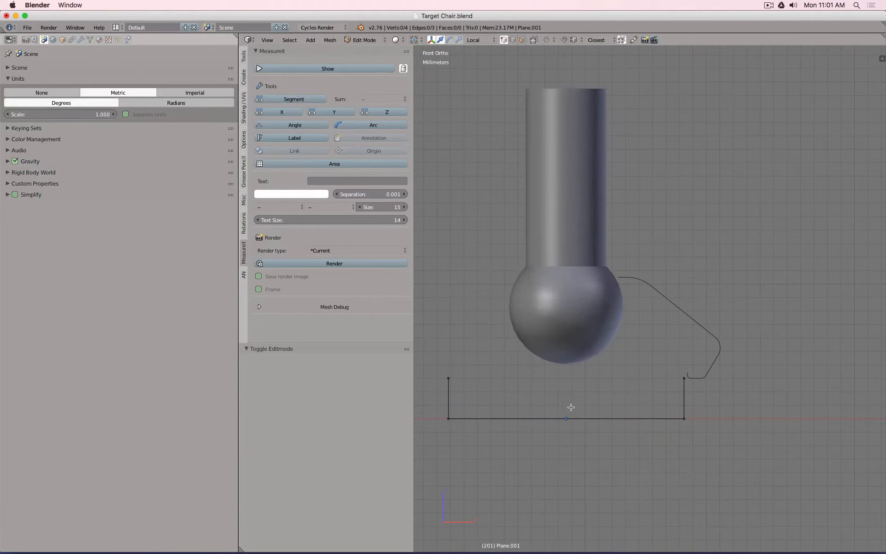
right_click(448, 429)
right_click(669, 441, "shift")
key("w")
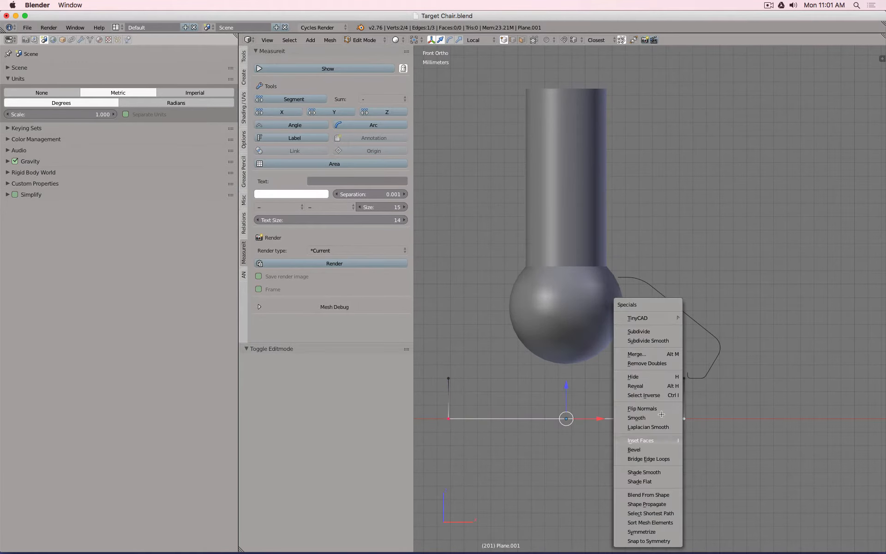
left_click(644, 332)
- Delete the two left-hand vertices of the base profile so only its right half is kept
right_click(465, 421)
right_click(458, 355, "shift")
key("x")
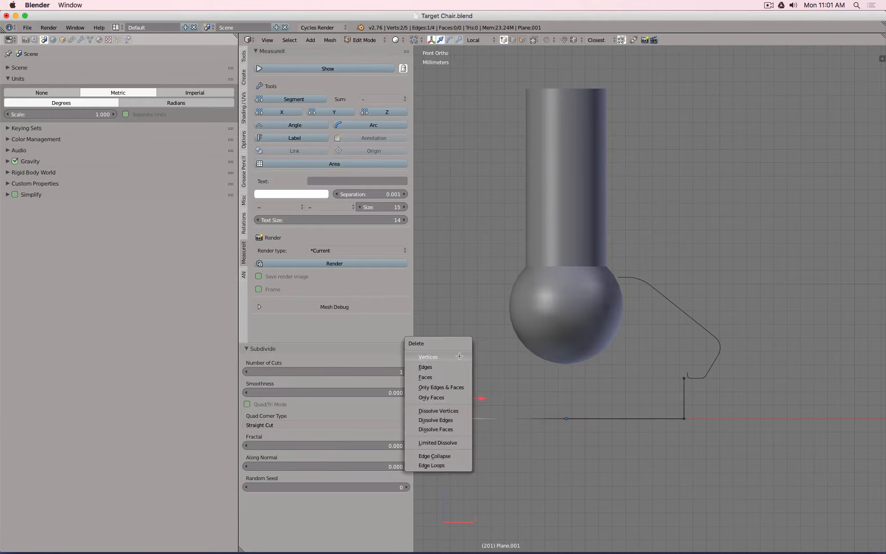
left_click(460, 356)
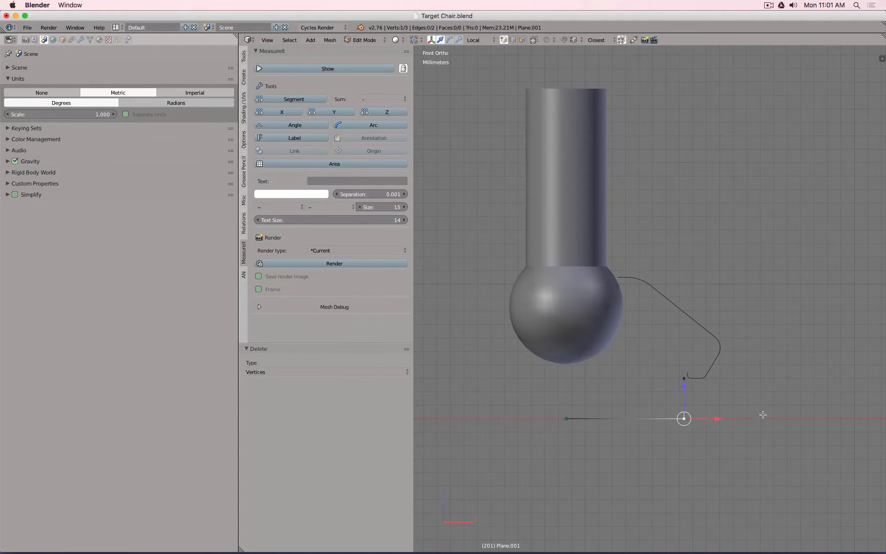
- Bevel the base profile's lower corner vertex by about 2 mm with 10 segments and raise its top end to the height of the cap's inner lip
key("ctrl+shift+b")
scroll(774, 407, "up", 9)
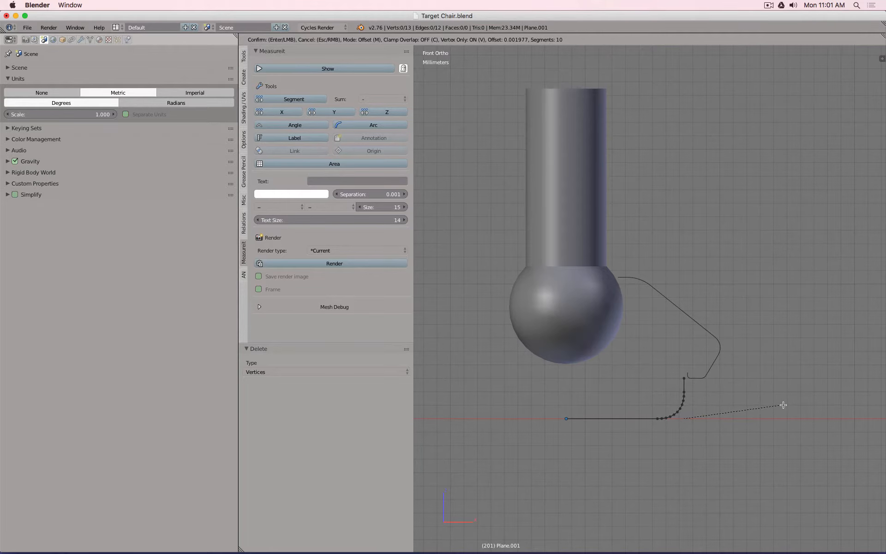
left_click(784, 405)
scroll(683, 376, "up", 6)
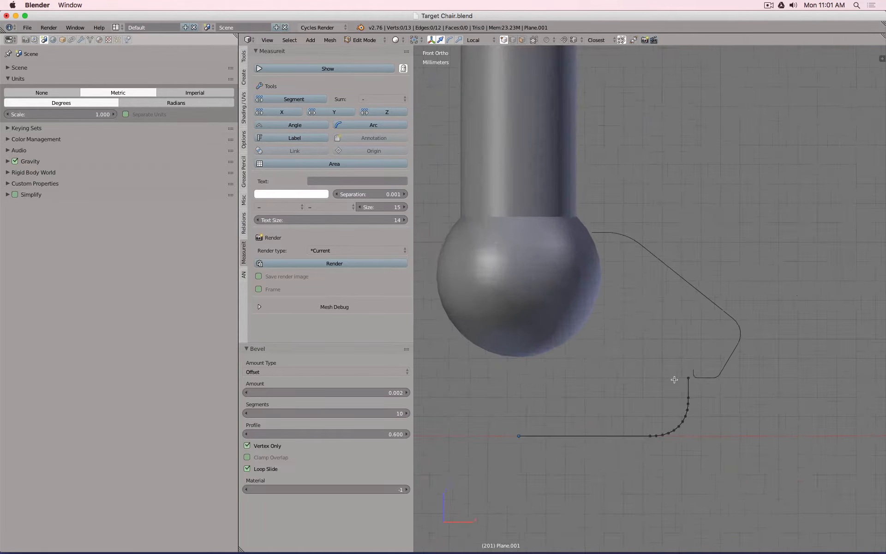
key("Tab")
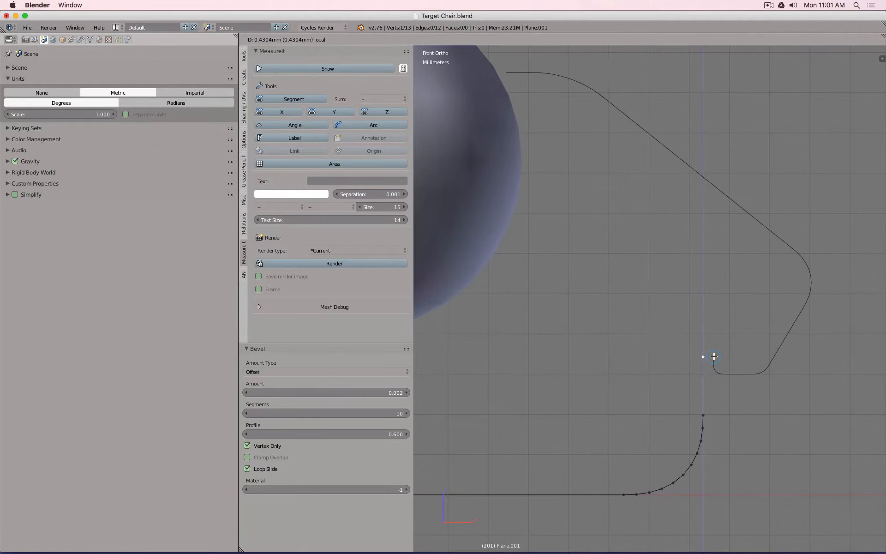
- Revolve the foot's base profile with a Screw modifier using 64 steps and 64 render steps
scroll(765, 364, "down", 7)
key("z")
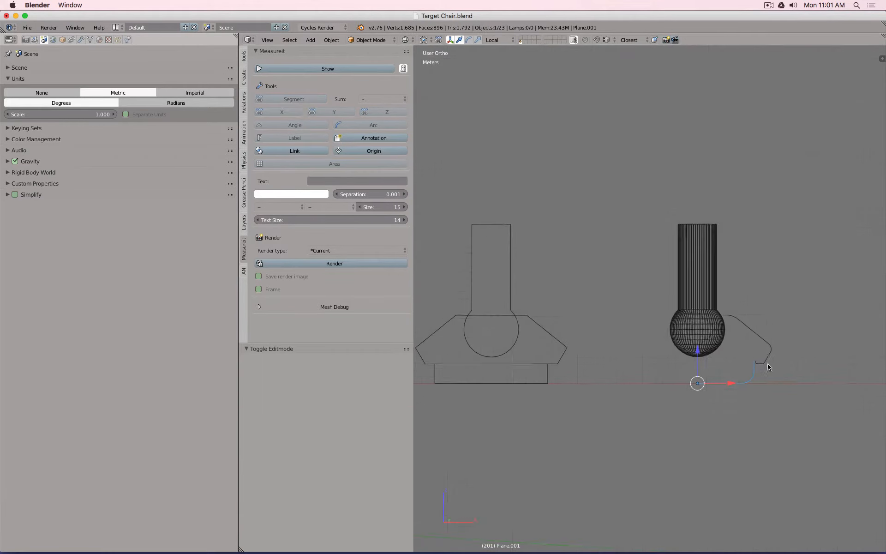
mouse_move(769, 364)
middle_mouse_down()
mouse_move(765, 380)
mouse_move(769, 359)
middle_mouse_up()
scroll(759, 369, "up", 3)
scroll(760, 372, "up", 2)
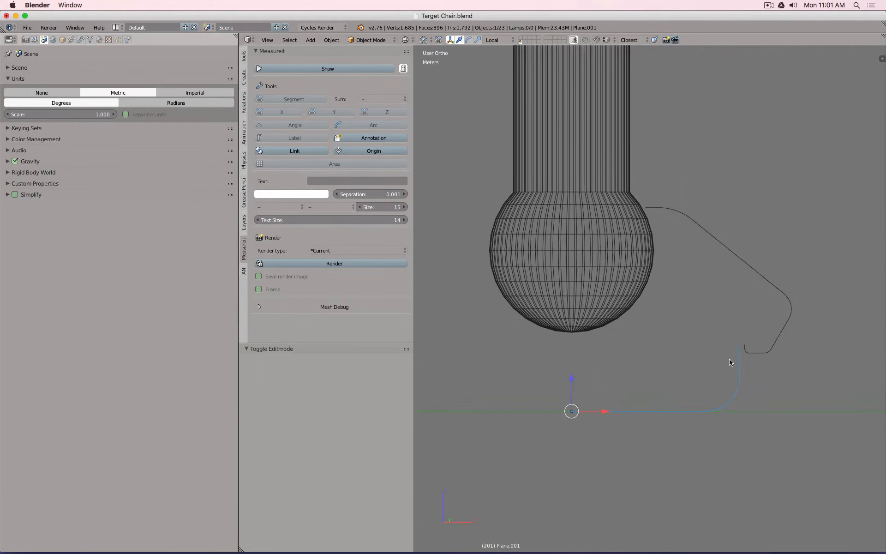
left_click(80, 39)
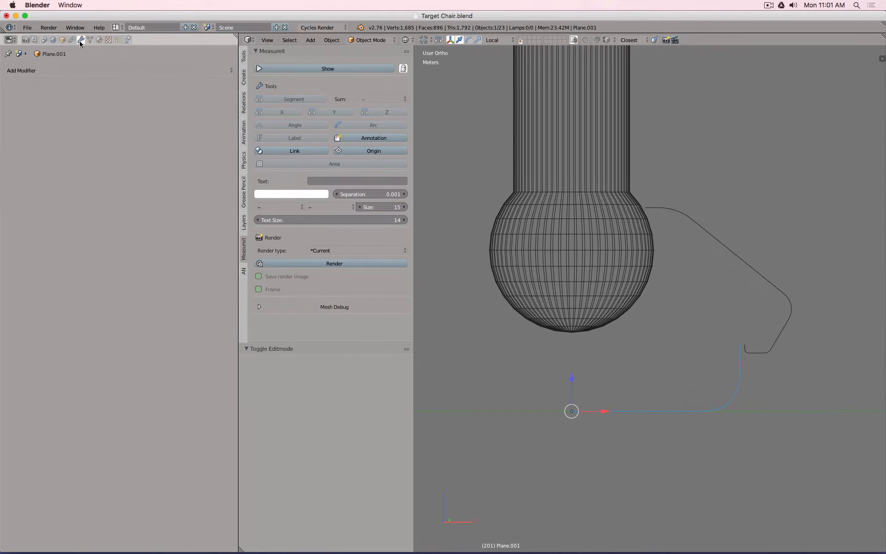
left_click(82, 70)
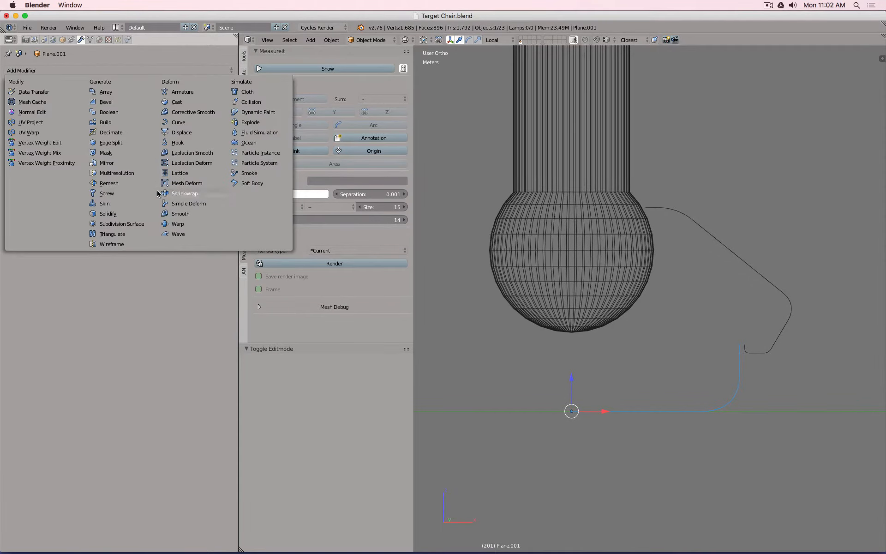
left_click(132, 193)
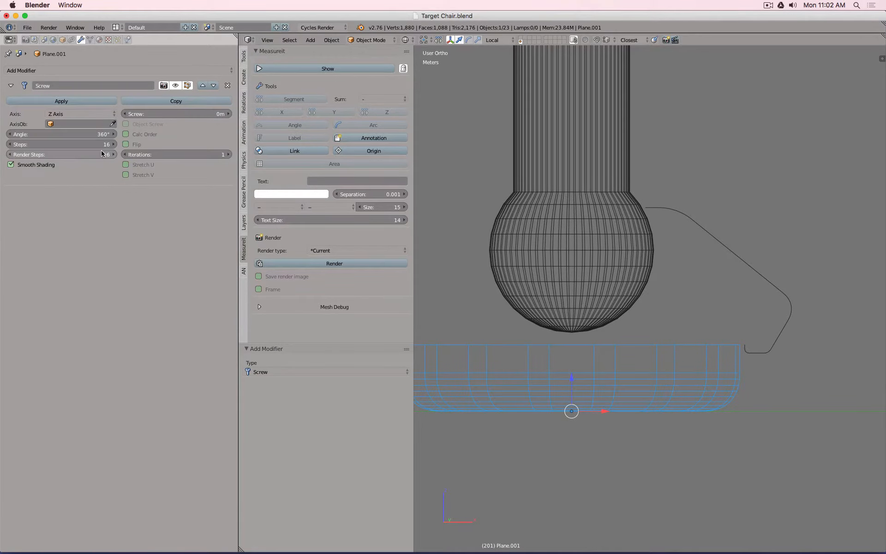
left_click_drag(83, 155, 97, 144)
type("64")
key("Return")
- Switch to solid shading and enable Calc Order on the base's Screw modifier, leaving Flip off
key("z")
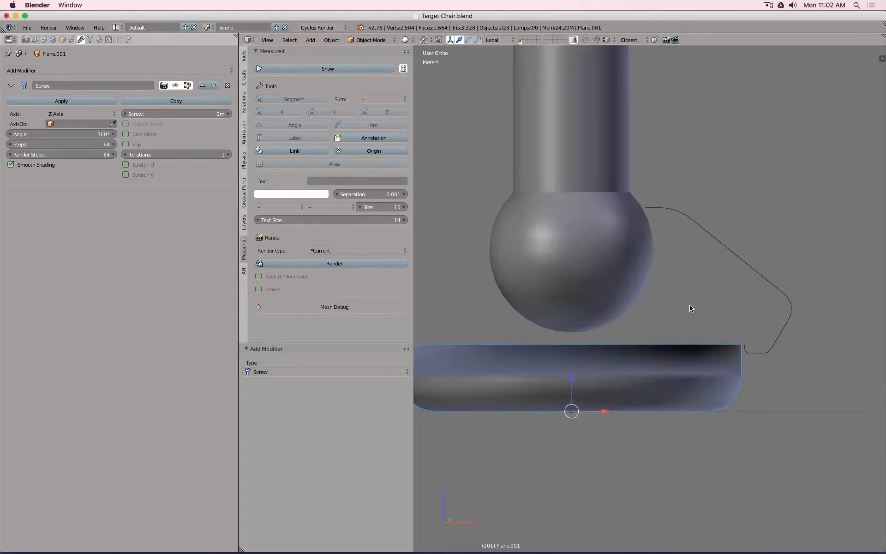
left_click(131, 144)
left_click(146, 135)
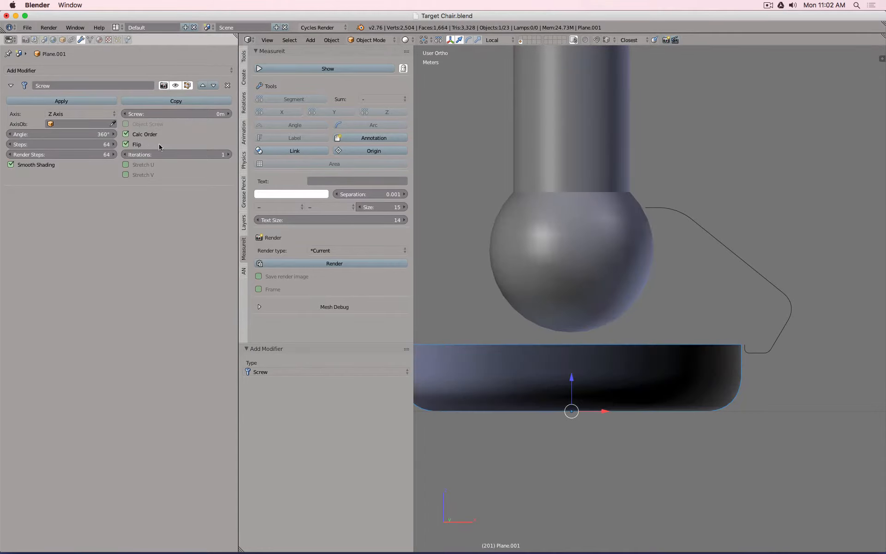
left_click(136, 145)
- Add a Screw modifier to the cap profile with 64 steps and render steps and Calc Order enabled
right_click(713, 235)
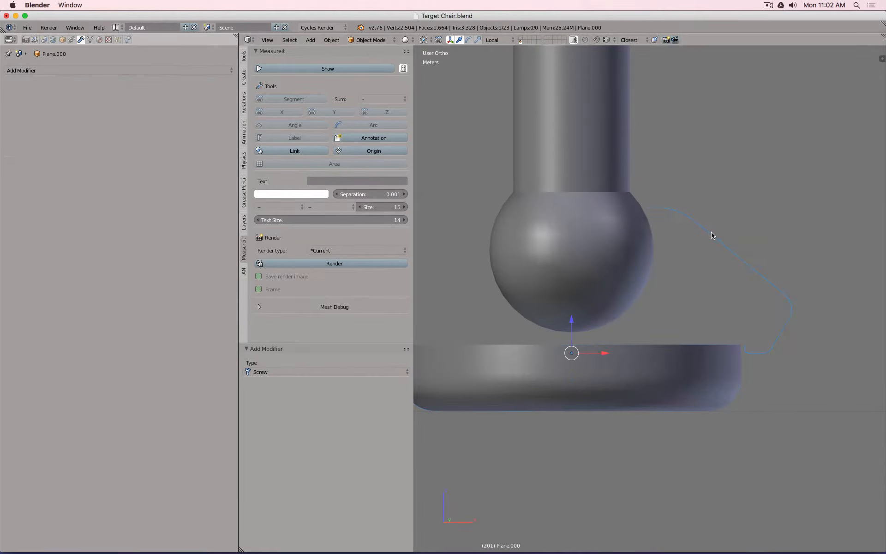
left_click(110, 71)
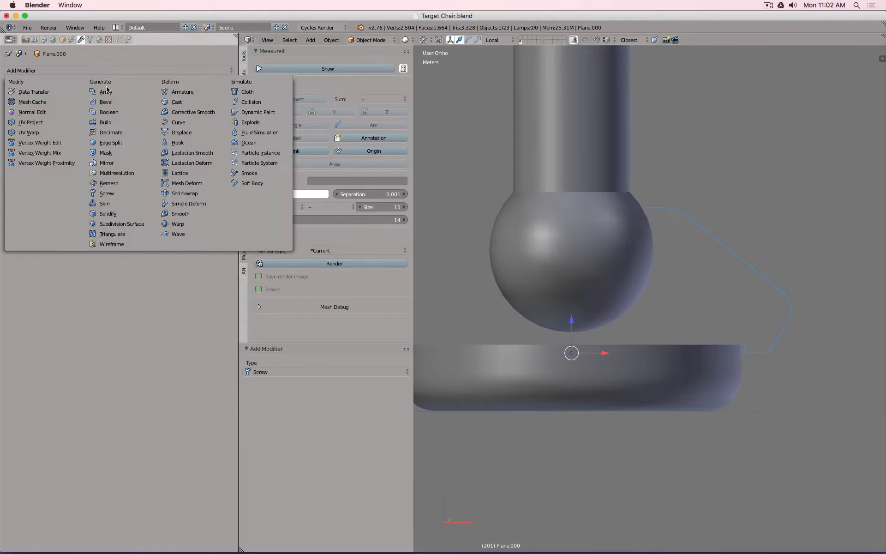
left_click(120, 194)
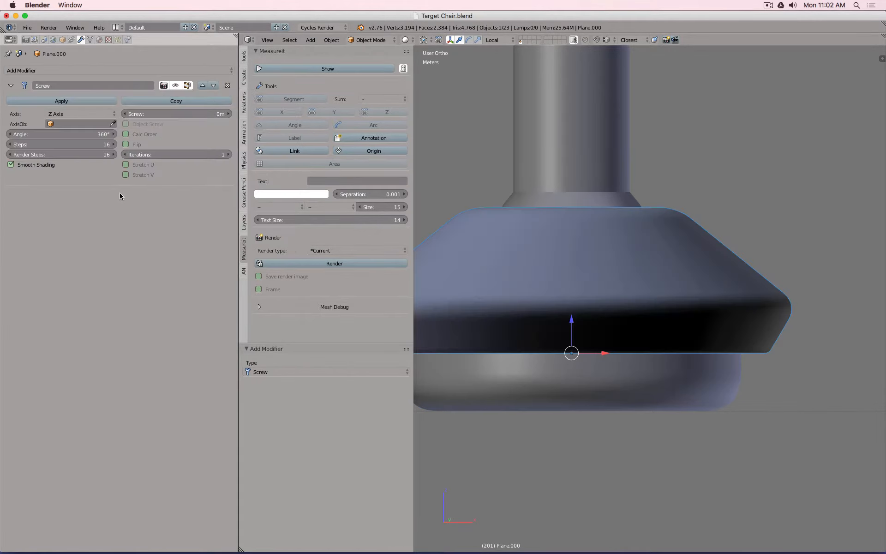
left_click(95, 144)
type("64")
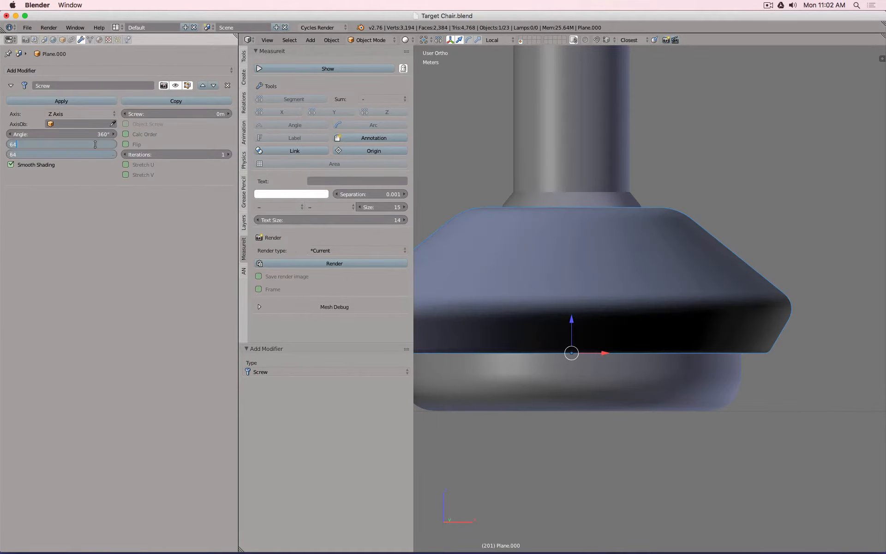
key("Return")
left_click(144, 135)
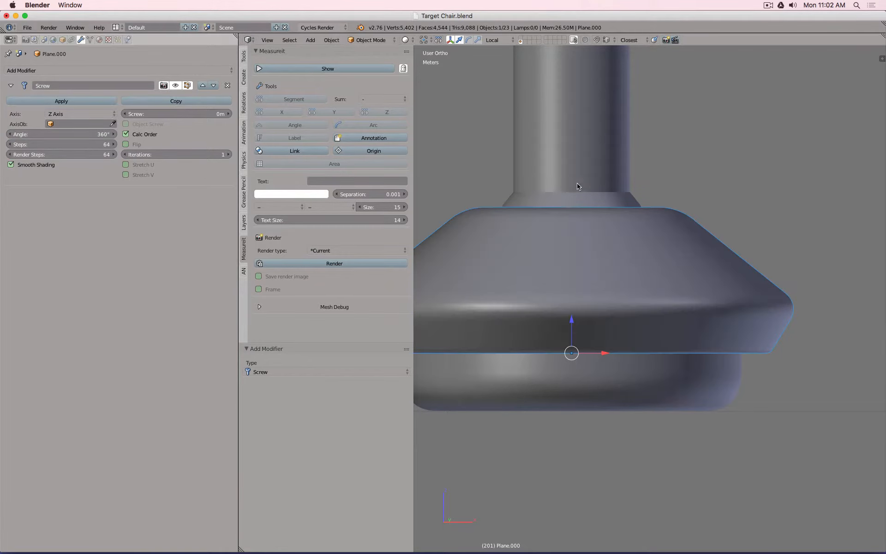
- Examine the assembled foot in solid and wireframe shading, focusing on where the stem passes through the cap's opening
scroll(577, 186, "down", 6)
middle_click_drag(578, 186, 581, 211)
scroll(581, 211, "up", 5)
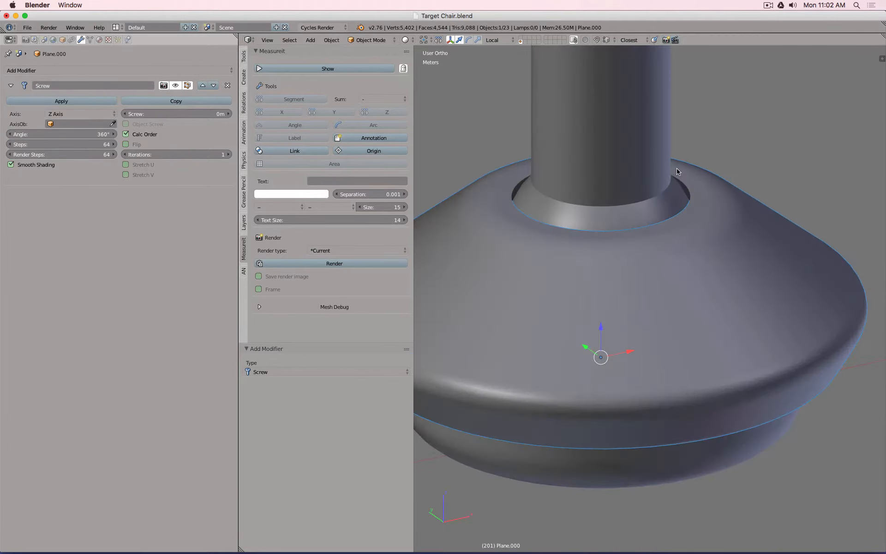
key("KP_1")
key("Tab")
key("z")
scroll(636, 134, "up", 5)
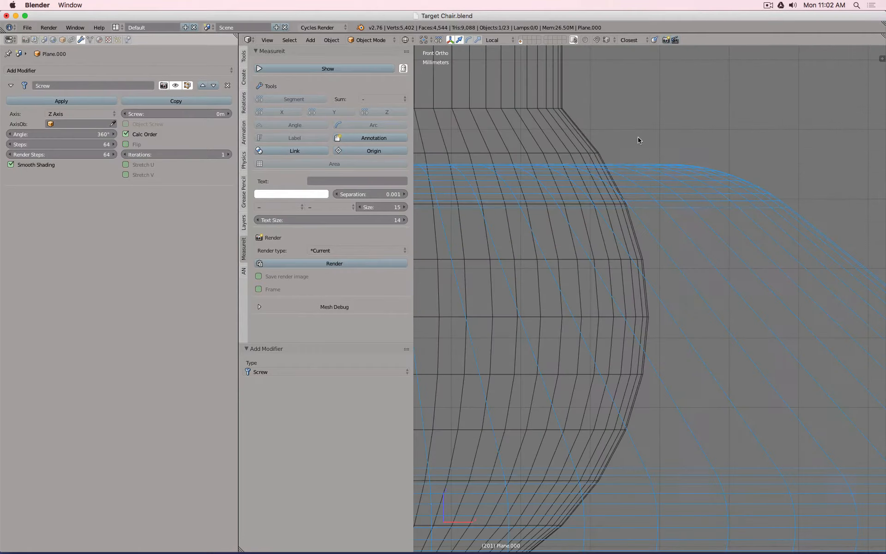
scroll(646, 176, "down", 3)
middle_click_drag(633, 154, 630, 184)
key("Tab")
scroll(633, 170, "down", 5)
key("a")
scroll(635, 164, "down", 2)
scroll(635, 162, "up", 3)
key("z")
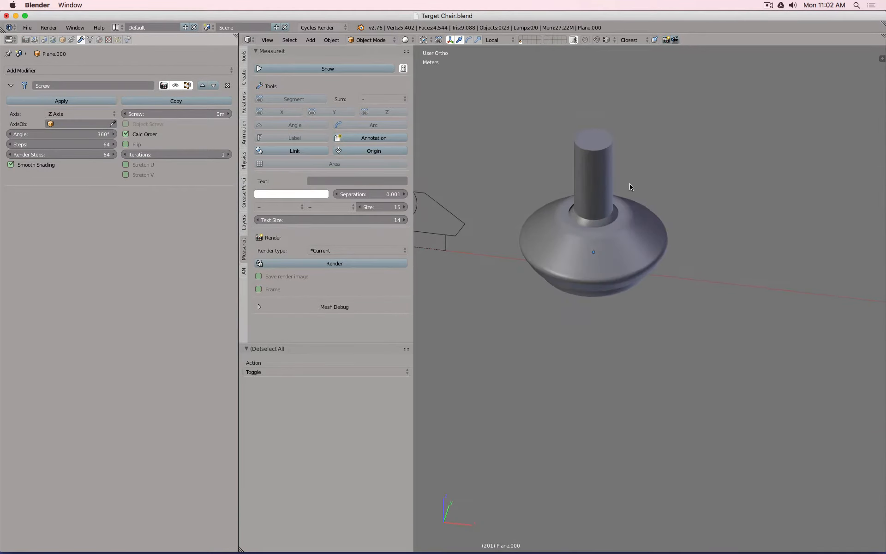
scroll(600, 187, "down", 6)
key("z")
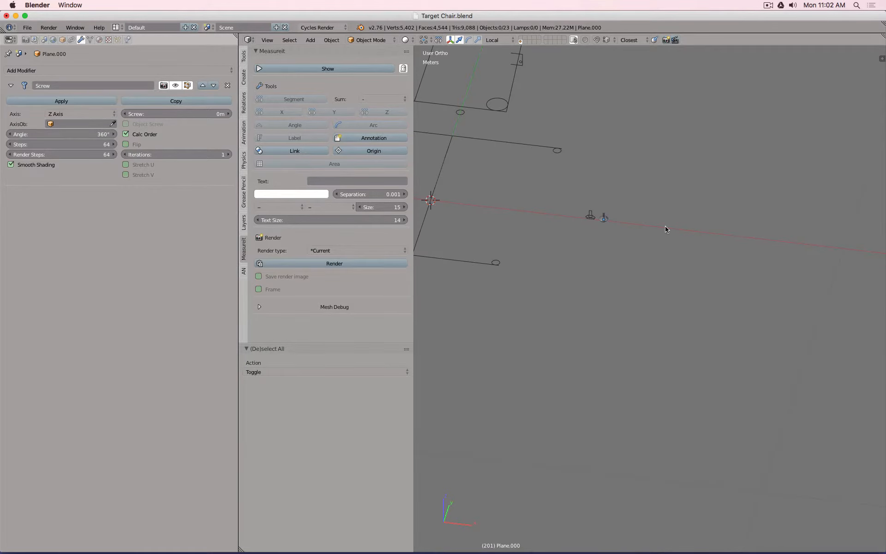
scroll(605, 217, "up", 10)
key("z")
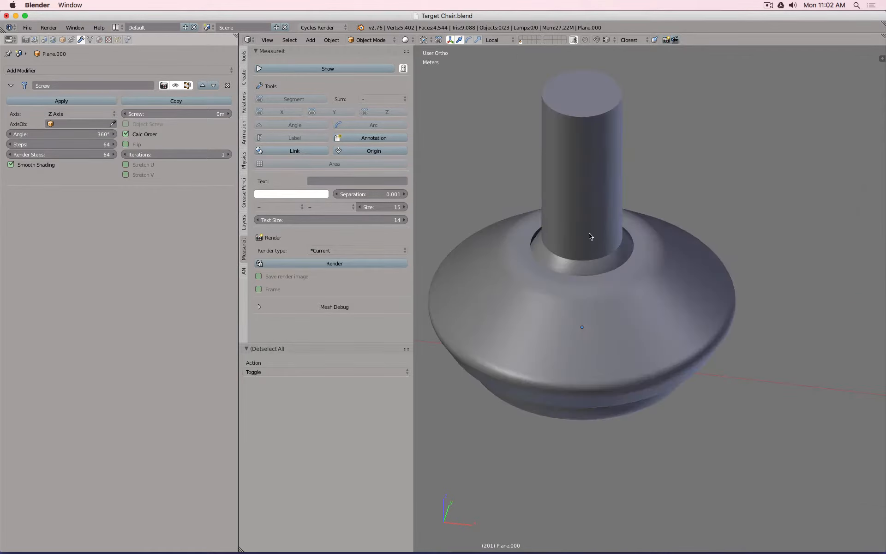
scroll(514, 233, "up", 7)
middle_click_drag(480, 227, 534, 208)
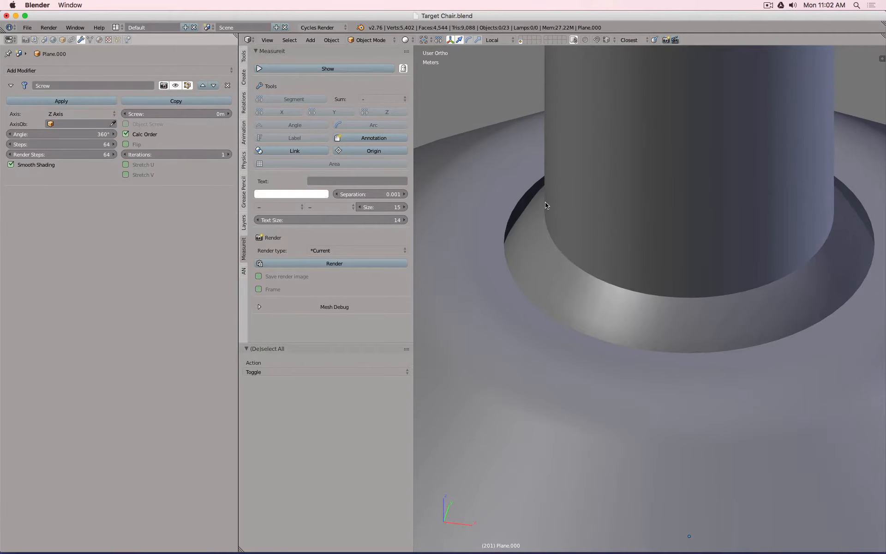
- Bevel the ball-and-stem profile's vertex where the stem meets the ball by about 0.3 mm with 10 segments, and return to solid shading
scroll(546, 205, "down", 5)
key("z")
key("KP_1")
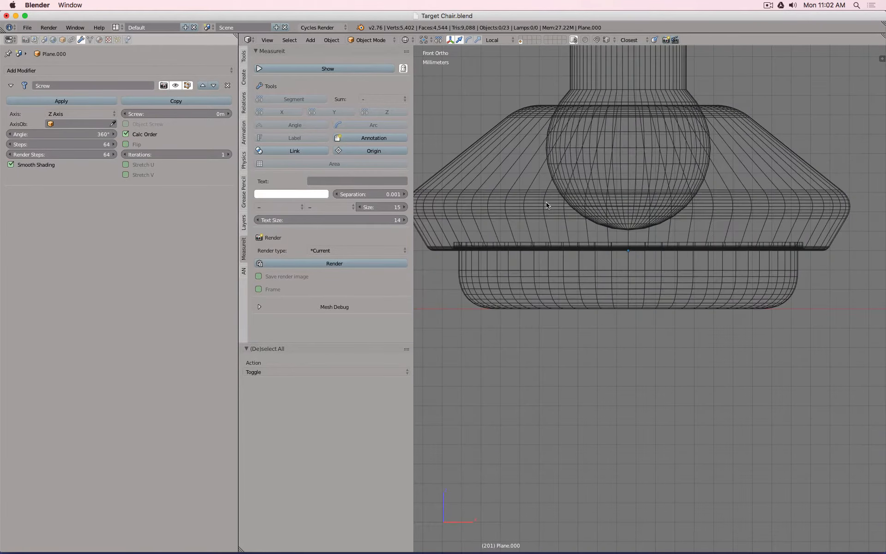
scroll(640, 317, "up", 6)
right_click(640, 318)
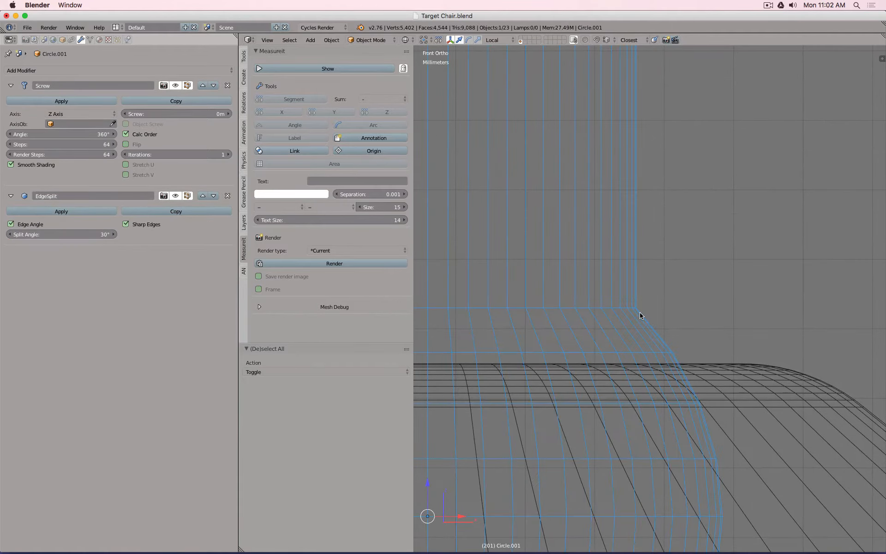
key("Tab")
right_click(629, 305)
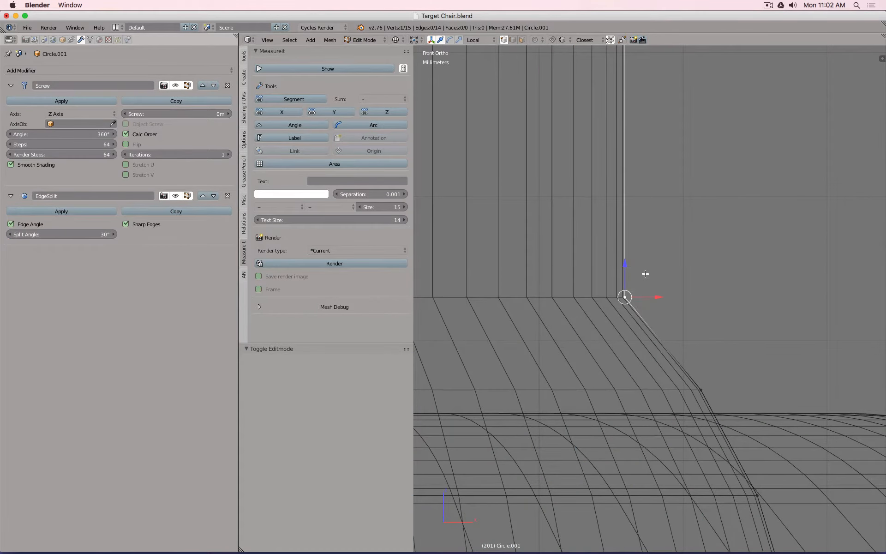
key("ctrl+shift+b")
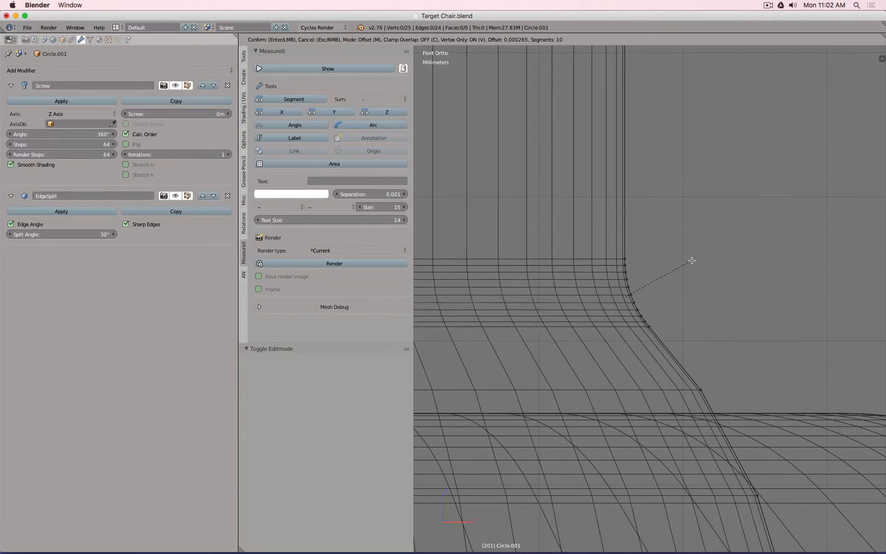
left_click(708, 258)
key("Tab")
key("z")
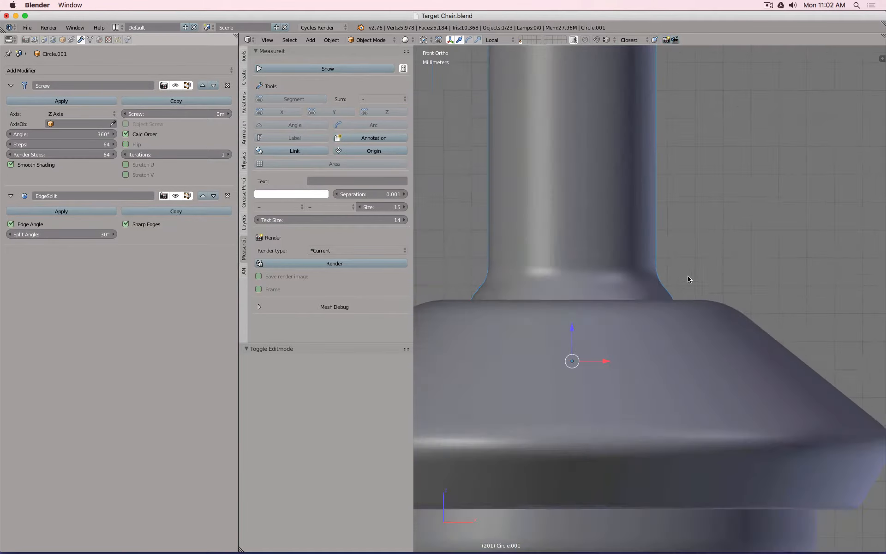
- Try tilting the ball-and-stem about the ball's center in the wireframe front view
scroll(689, 279, "down", 6)
middle_click_drag(709, 265, 631, 284)
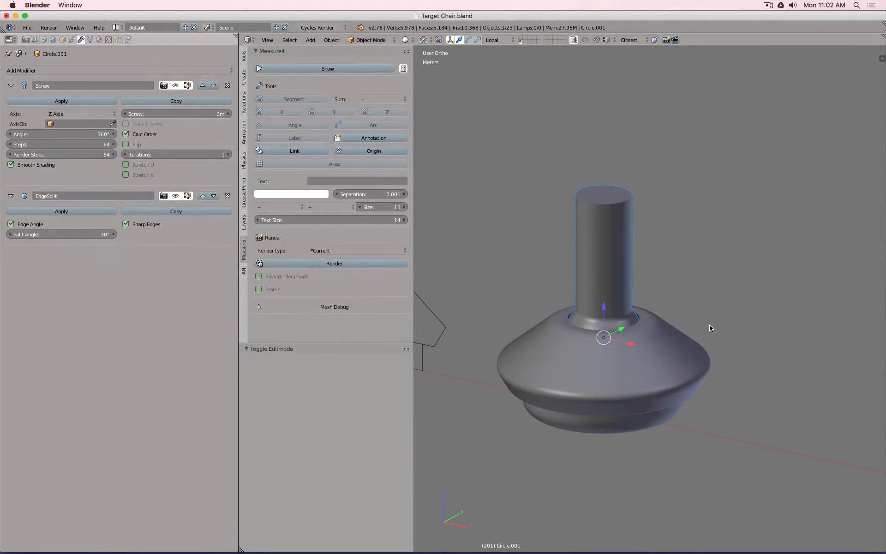
scroll(706, 321, "down", 4)
key("KP_1")
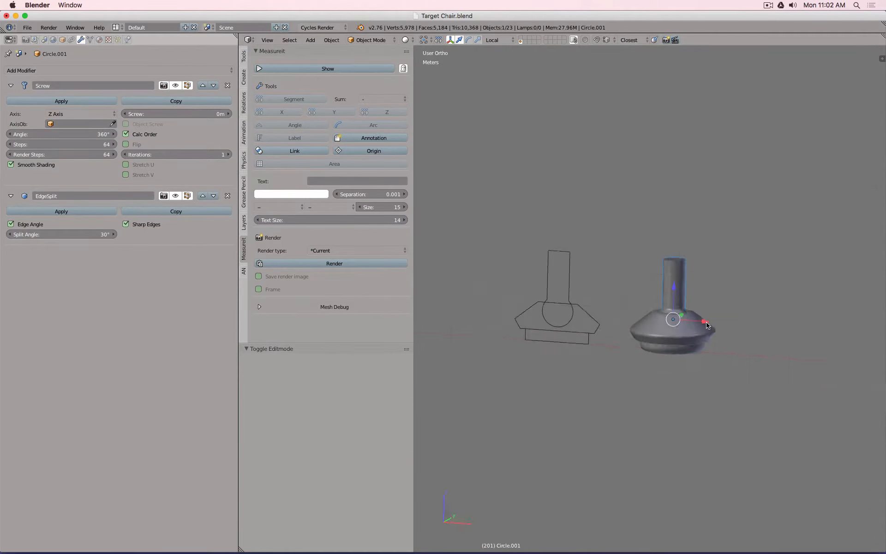
key("z")
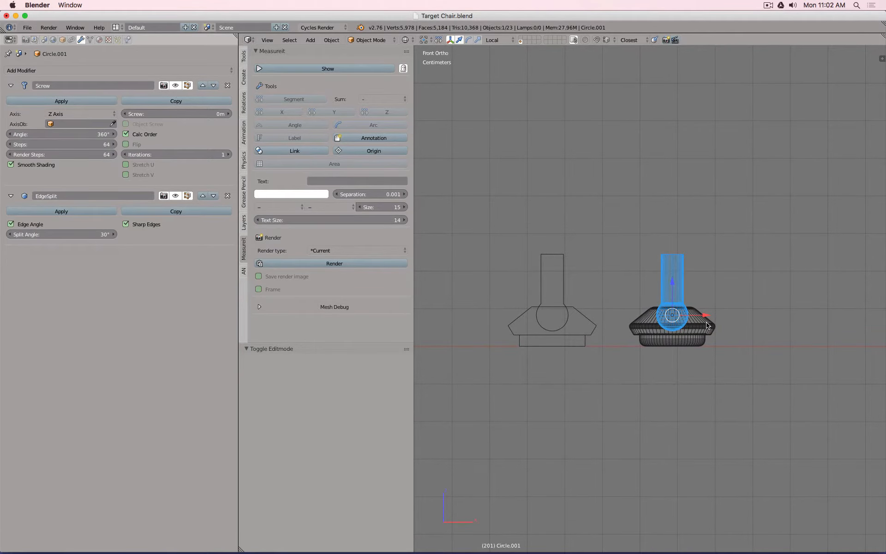
scroll(666, 327, "up", 4)
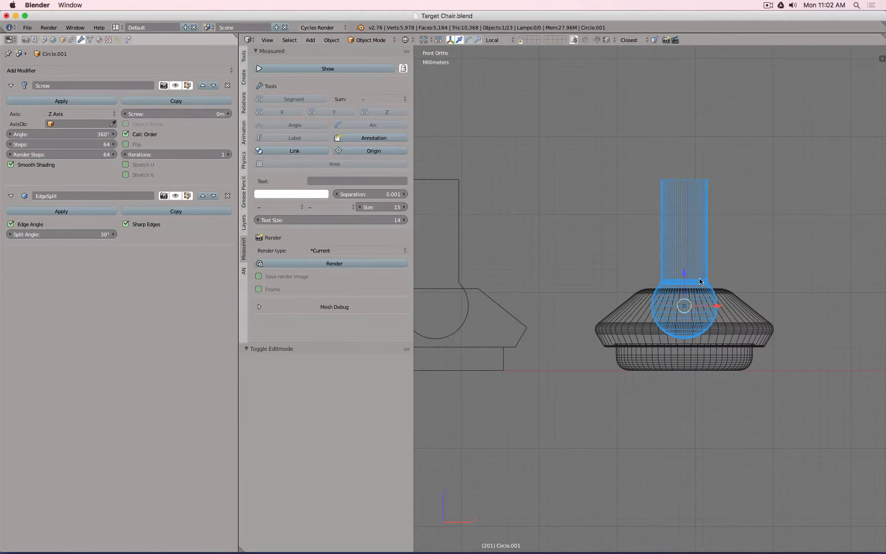
key("r")
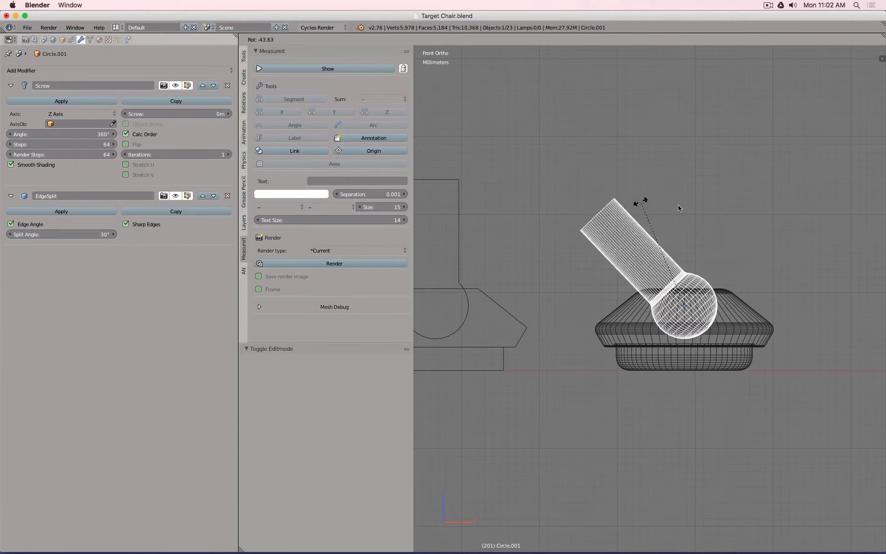
key("Escape")
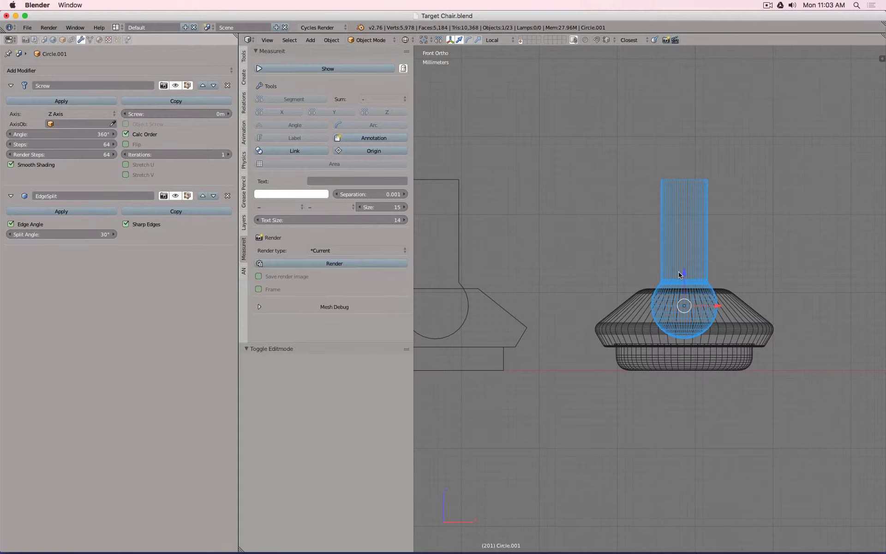
- Switch to Finder, preview the reference photo IMG_1606.jpg to examine the chair leg's end, and return to Blender
key("super+h")
left_click(578, 159)
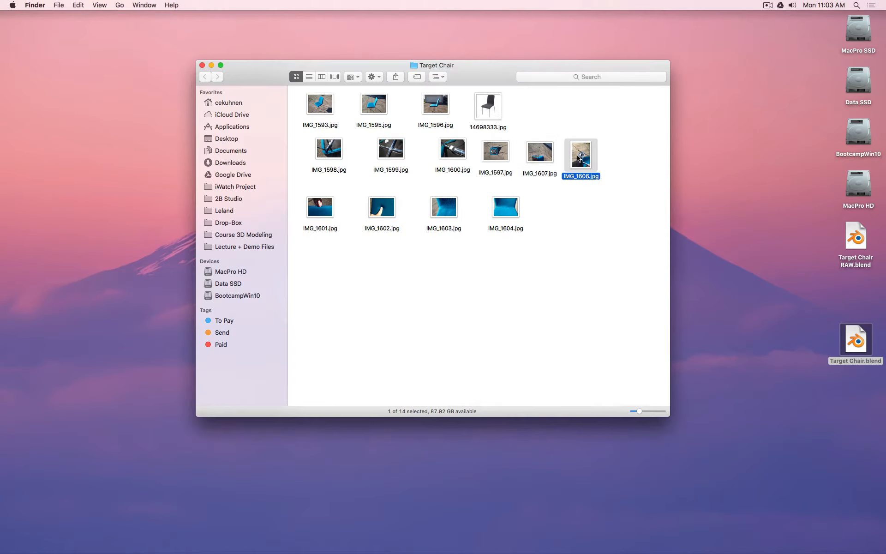
key("space")
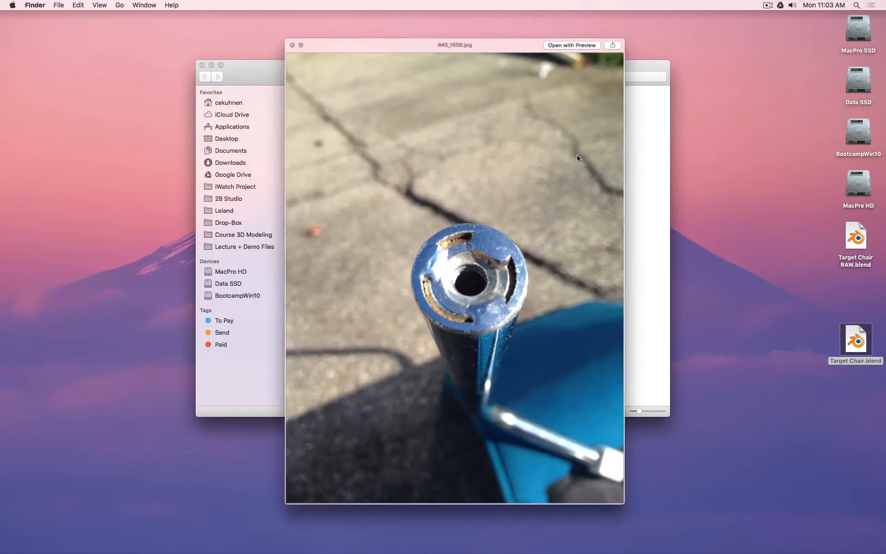
key("space")
key("super+Tab")
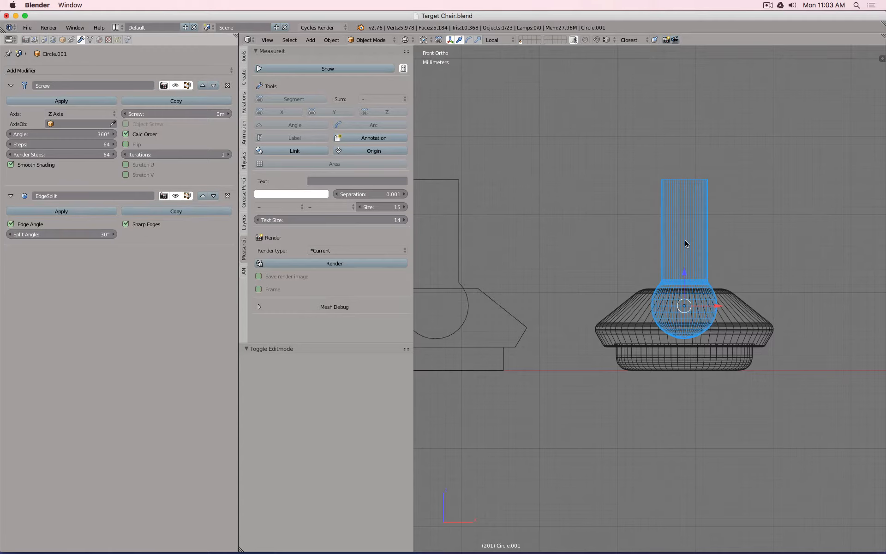
- Try rotating the ball-and-stem by about -15° in the front view, and undo the rotation
key("r")
left_click(715, 324)
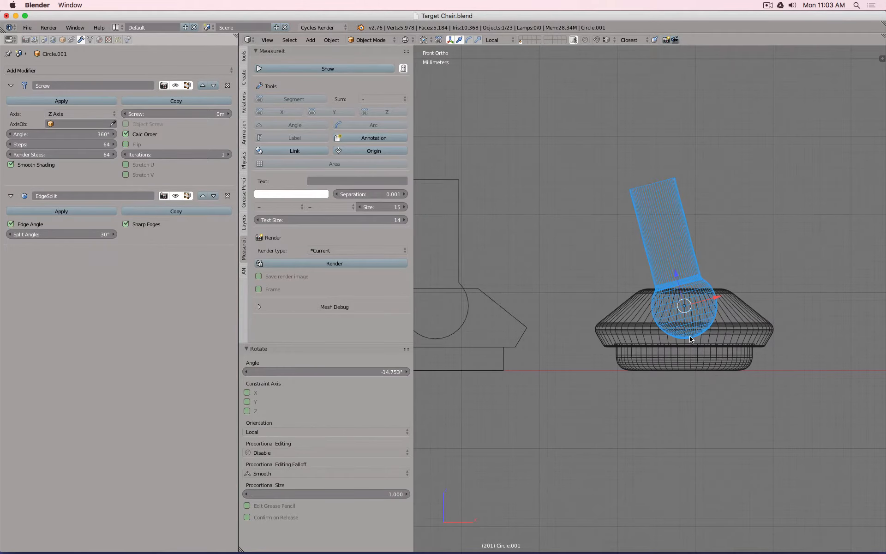
key("ctrl+z")
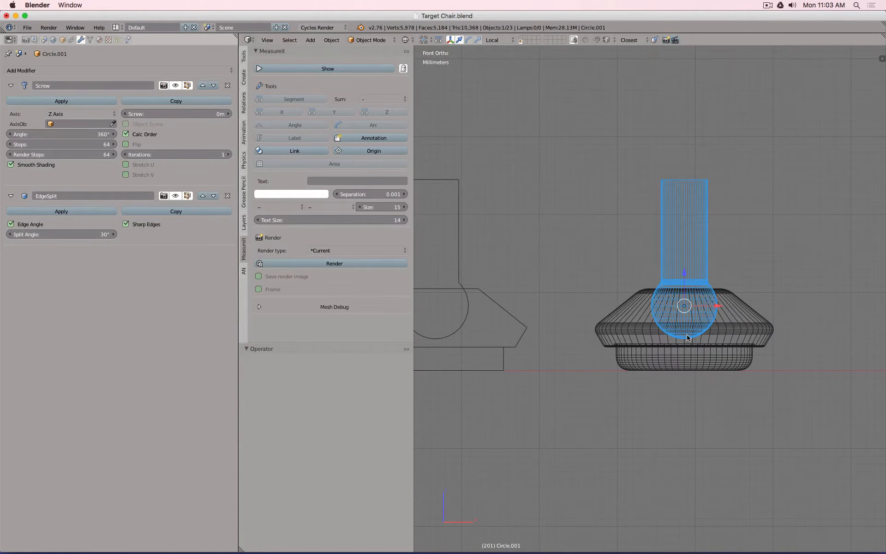
- Hide the tool shelf to give the 3D view of the foot more room
key("t")
scroll(652, 328, "down", 5)
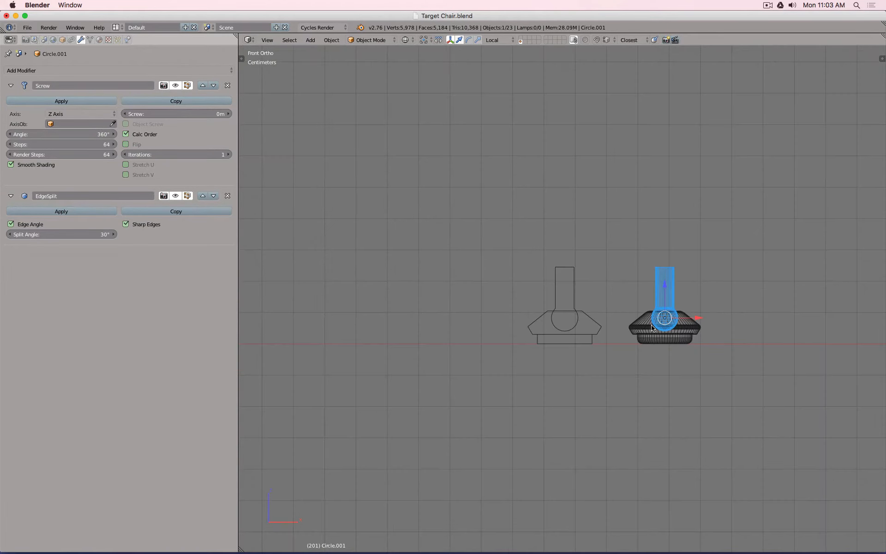
- Parent the foot's ball-and-stem and cap to its base using the Object parenting option, leaving only the base selected
scroll(652, 328, "up", 7)
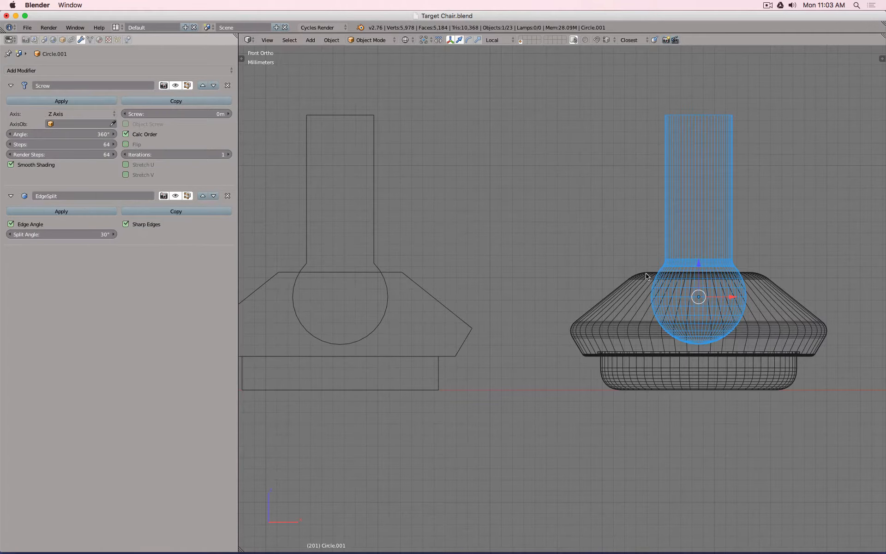
right_click(646, 305, "shift")
right_click(654, 360, "shift")
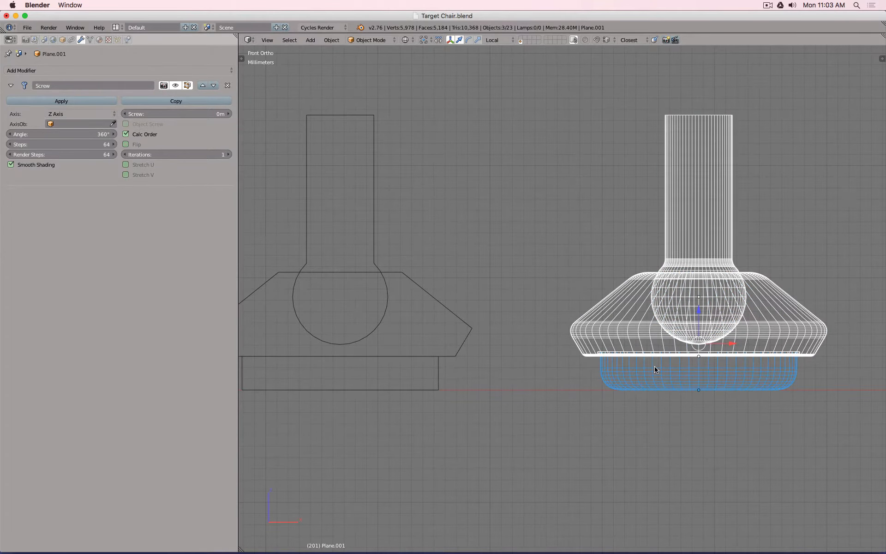
key("ctrl+p")
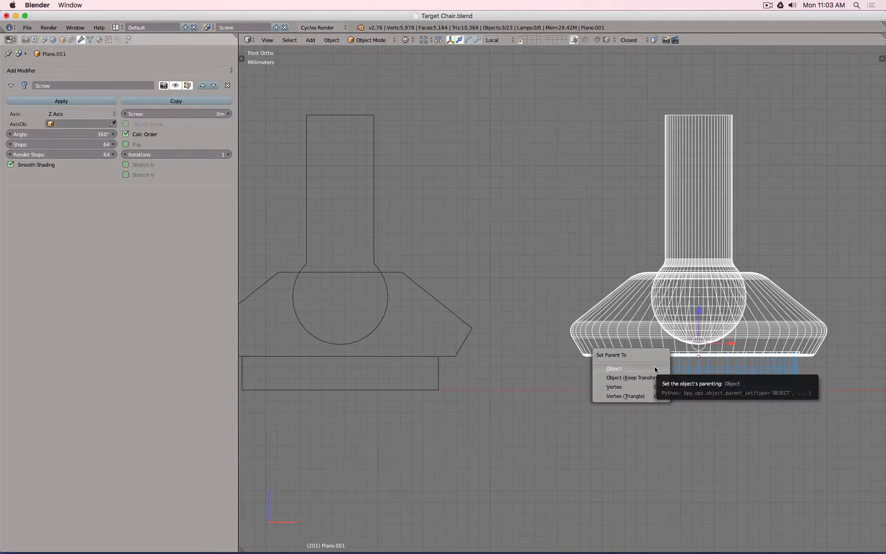
left_click(656, 370)
right_click(655, 367)
- Duplicate the whole foot (base, cap and stem) twice, placing the copies near the rail ends on the original foot's side
scroll(660, 367, "down", 8)
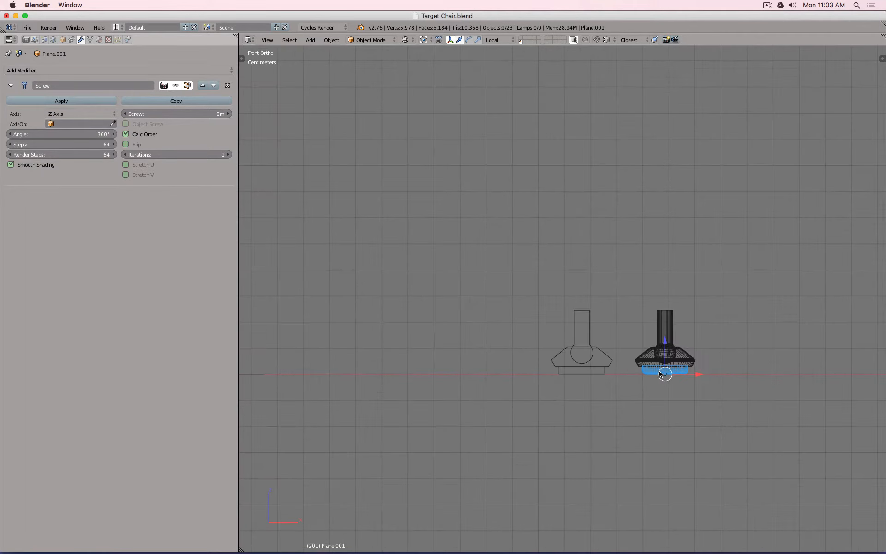
scroll(674, 365, "down", 3)
middle_click_drag(652, 330, 631, 358)
scroll(684, 373, "up", 3)
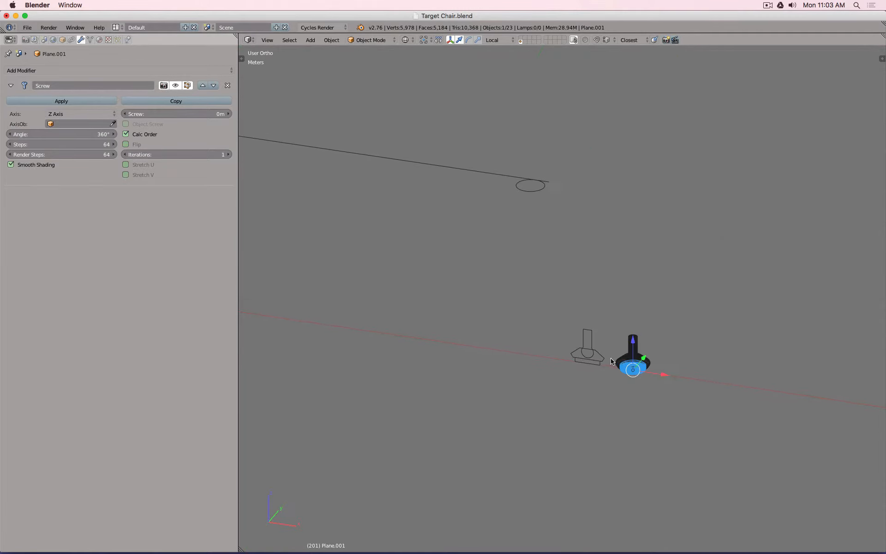
key("b")
left_click_drag(628, 324, 657, 388)
scroll(657, 388, "down", 5)
scroll(657, 388, "up", 2)
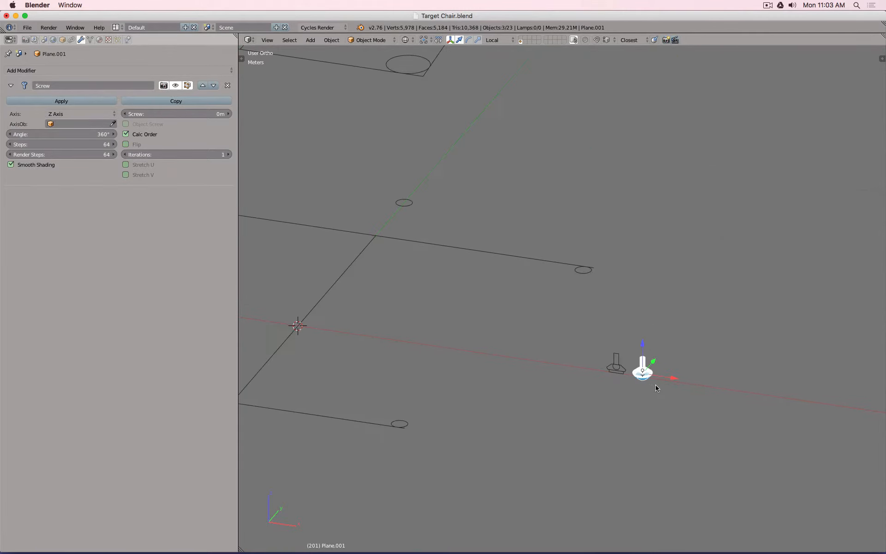
key("shift+d")
left_click(429, 413)
key("shift+d")
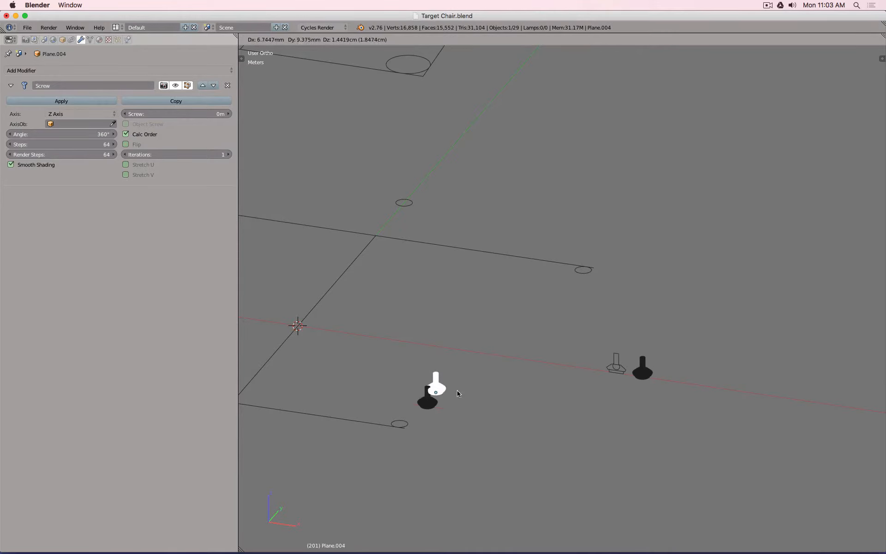
left_click(467, 337)
- Duplicate the whole foot two more times, placing the copies near the rail ends on the opposite side of the chair
scroll(467, 337, "down", 3)
middle_click_drag(467, 337, 594, 353, "shift")
key("shift+d")
left_click(381, 303)
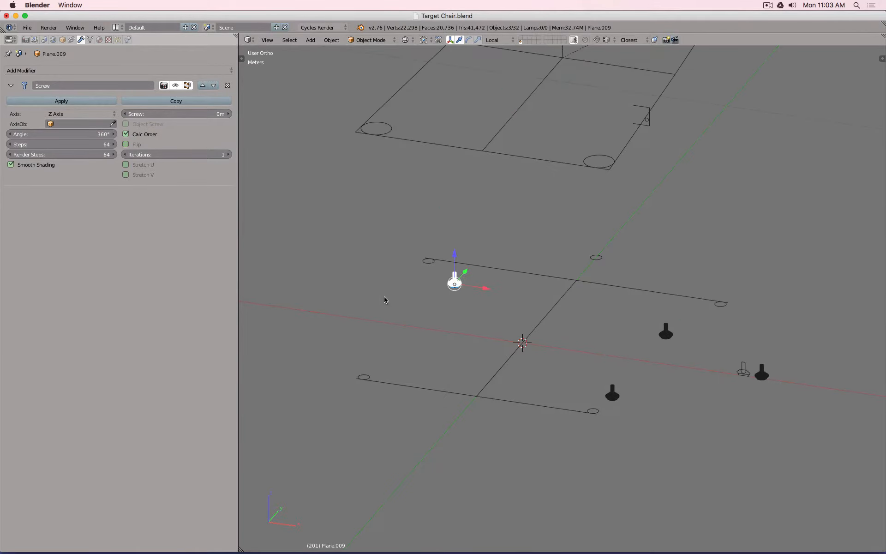
key("shift+d")
left_click(316, 370)
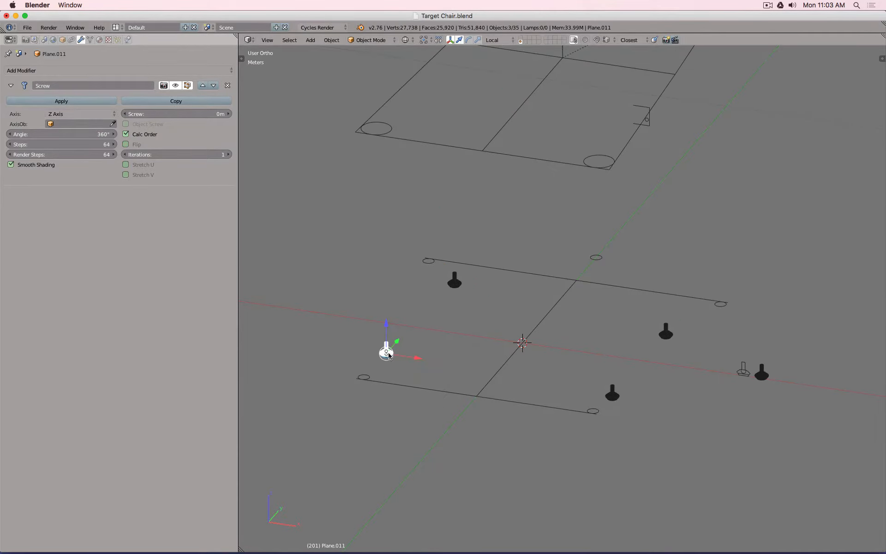
- Snap the 3D cursor to the Pipe Diameter.003 circle and snap the base of the nearest foot copy to it
middle_click_drag(404, 344, 496, 338)
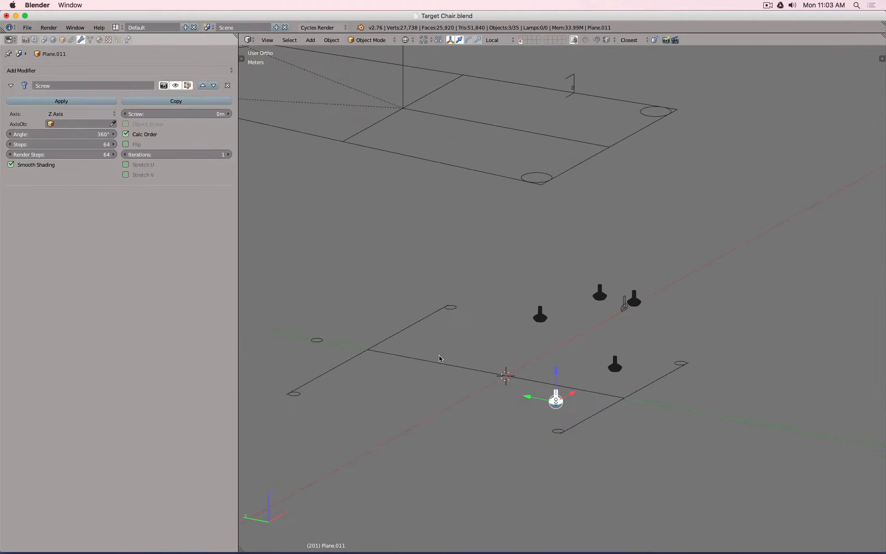
right_click(297, 398)
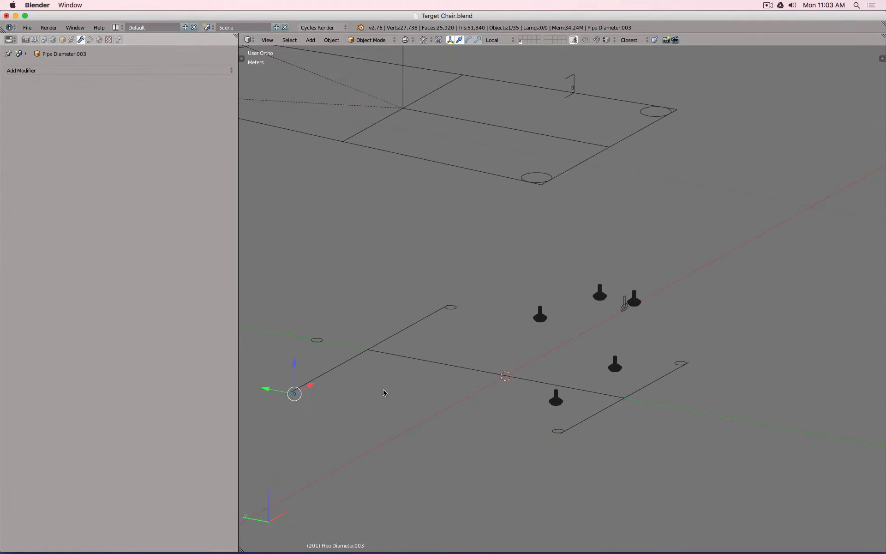
key("shift+s")
left_click(396, 425)
right_click(539, 328)
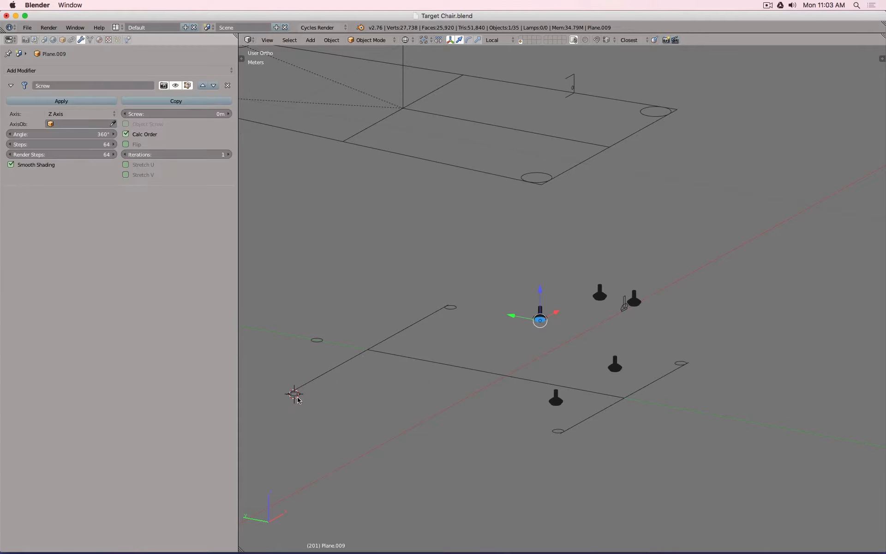
key("shift+s")
left_click(294, 381)
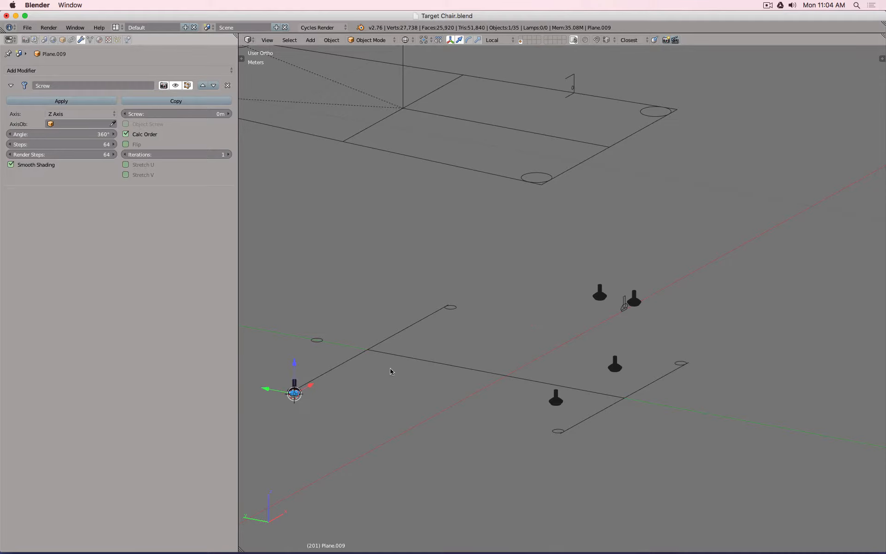
- Snap the 3D cursor to the Pipe Diameter.001 circle at the same rail's other end and snap a foot copy's base to it
right_click(453, 308)
key("shift+s")
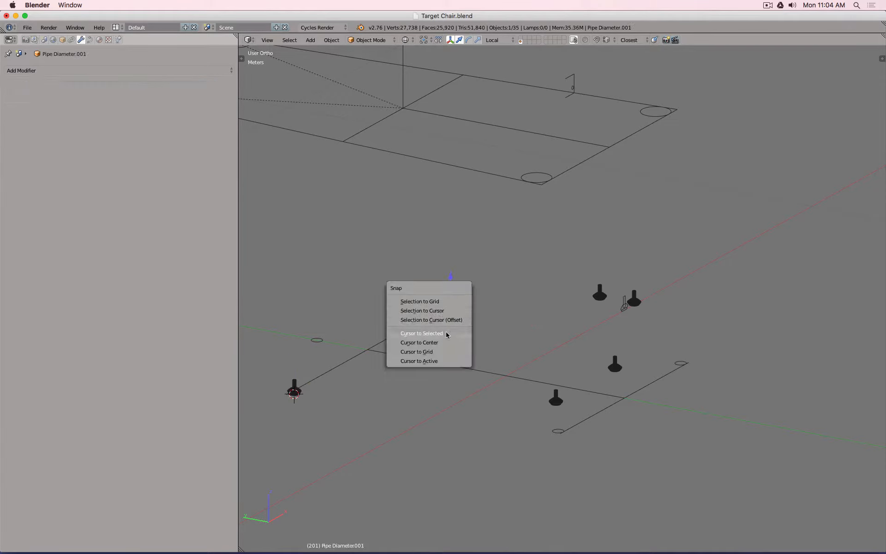
left_click(445, 332)
middle_click_drag(599, 312, 619, 318)
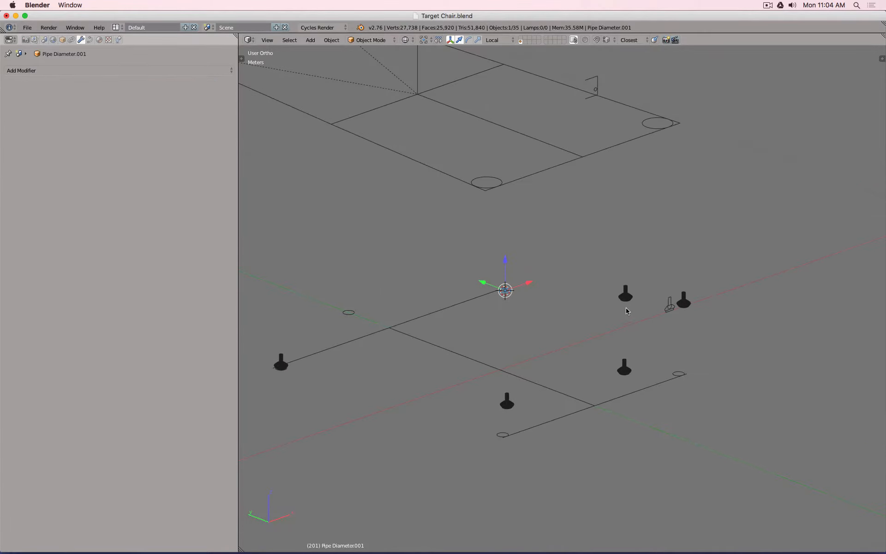
right_click(628, 306)
key("shift+s")
left_click(609, 295)
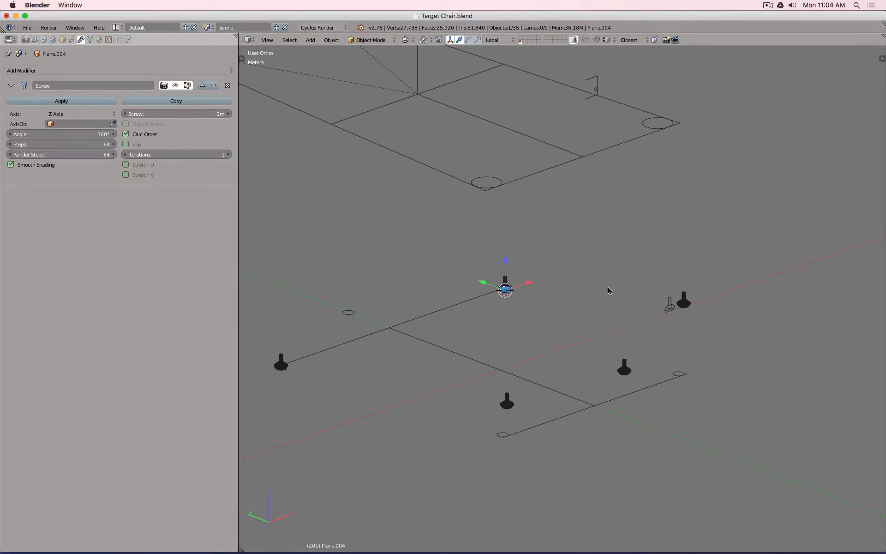
- Move the 3D cursor to the Pipe Diameter.002 circle on the other rail and snap a foot copy's base to it
scroll(650, 353, "up", 4)
key("shift+s")
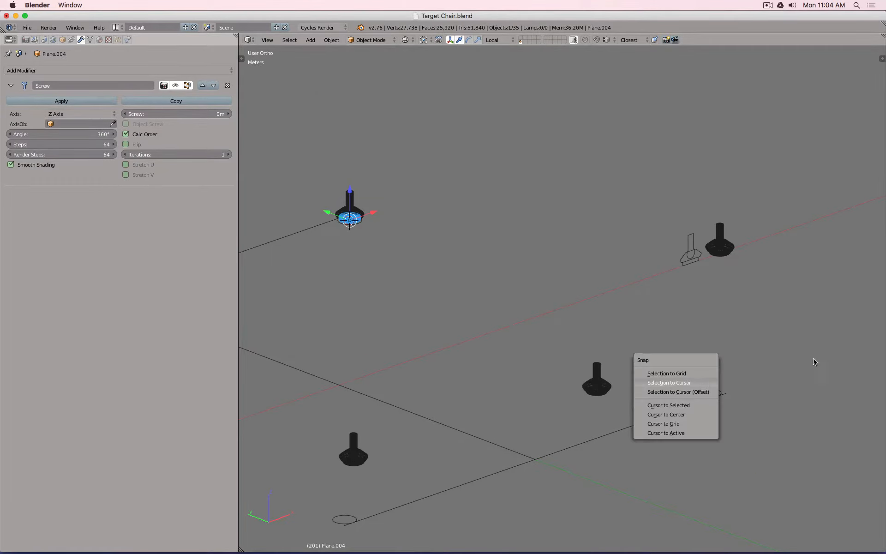
right_click(716, 391)
key("shift+s")
left_click(711, 409)
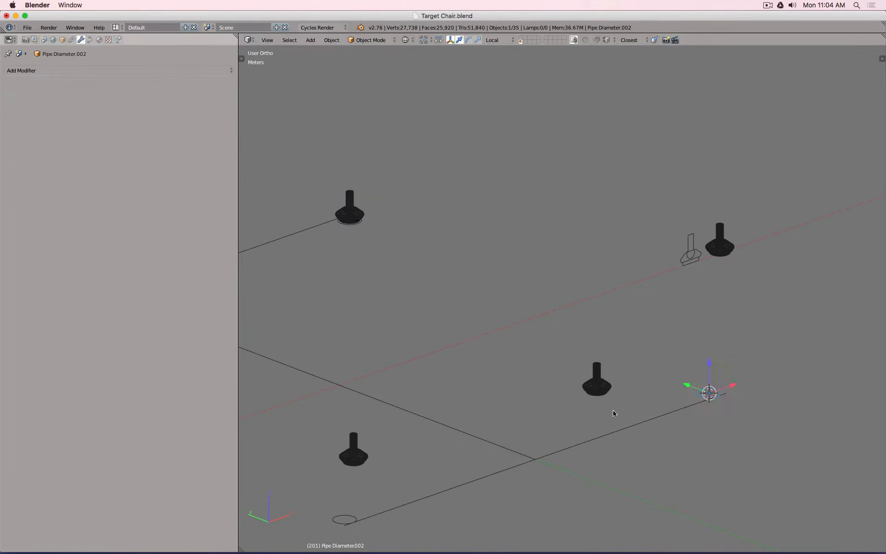
right_click(594, 402)
key("shift+s")
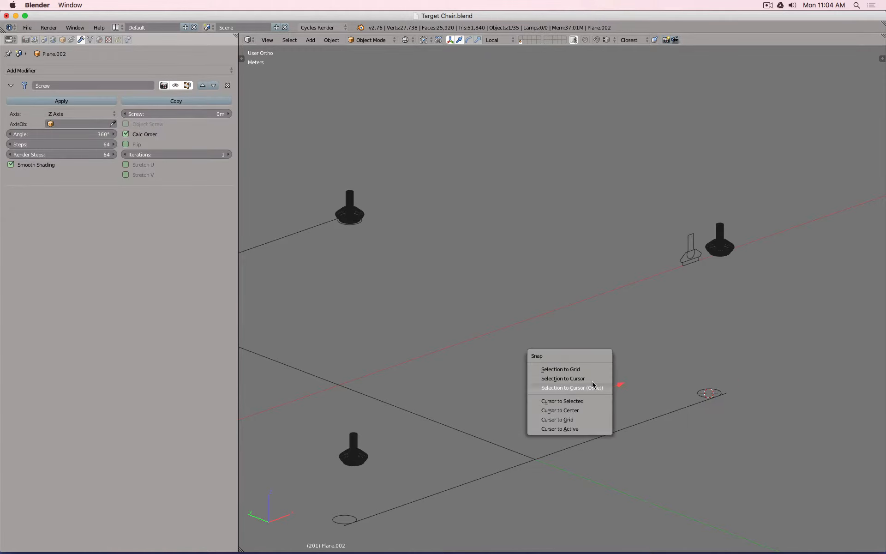
left_click(592, 382)
- Place the last foot copy on the Pipe Diameter.004 circle by snapping the 3D cursor there and its base to the cursor
scroll(577, 383, "down", 4)
scroll(554, 385, "up", 4)
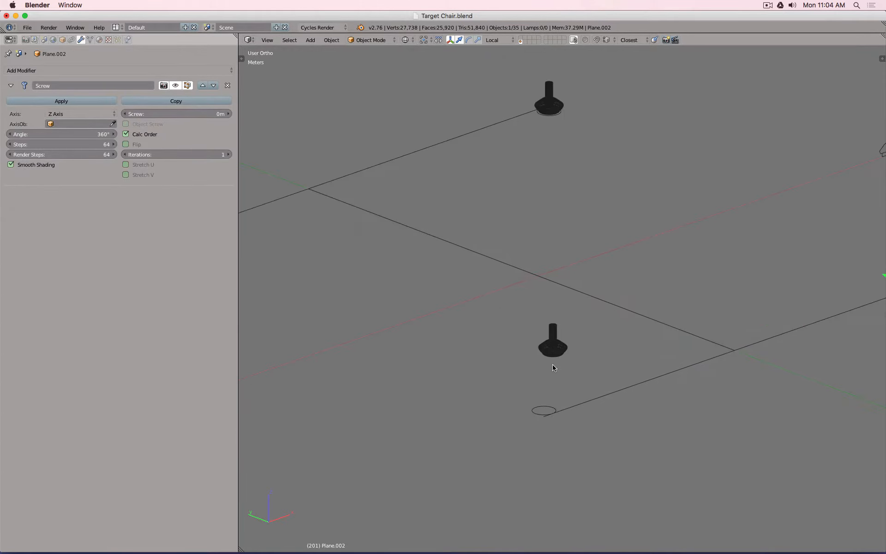
right_click(539, 410)
key("shift+s")
left_click(530, 430)
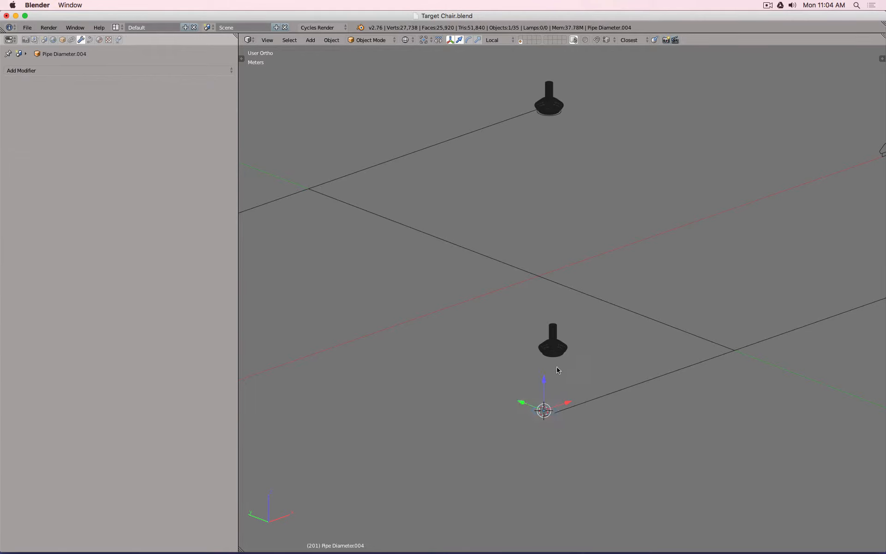
right_click(558, 367)
key("shift+s")
left_click(556, 339)
scroll(568, 353, "down", 5)
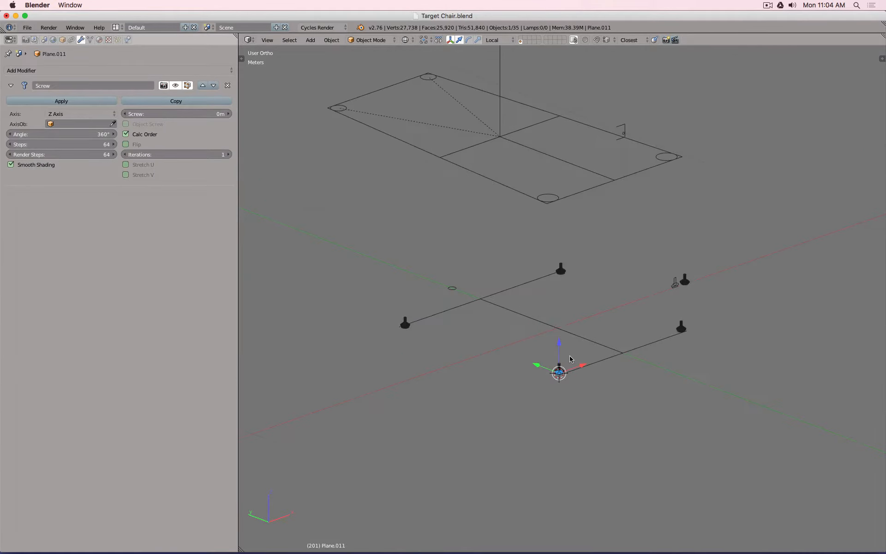
- Display the placed feet with solid shading and inspect them up close in the front view
key("KP_1")
scroll(664, 323, "up", 11)
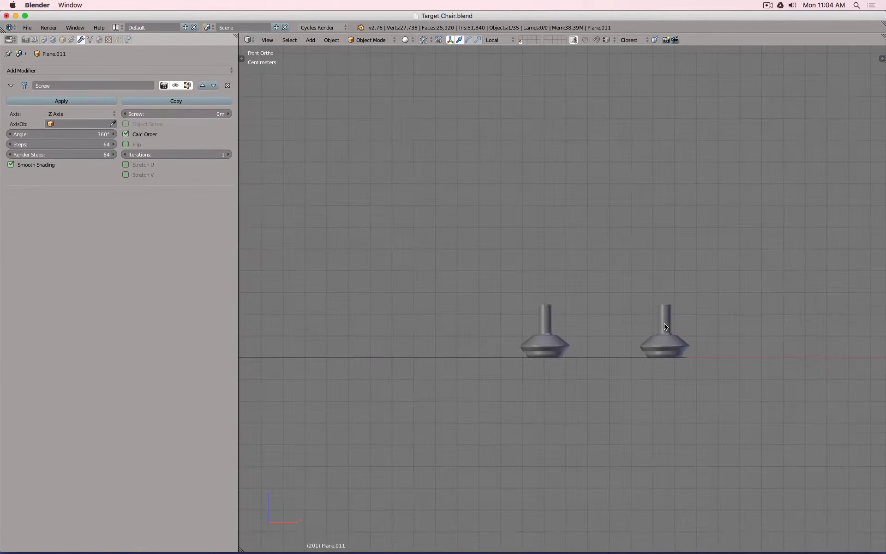
scroll(663, 329, "down", 7)
middle_click_drag(658, 302, 649, 309)
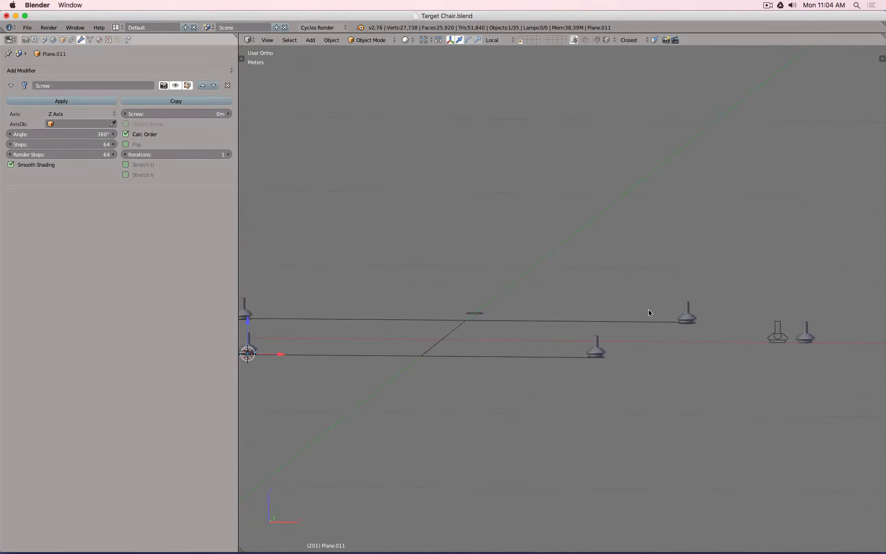
key("KP_1")
scroll(649, 309, "up", 10)
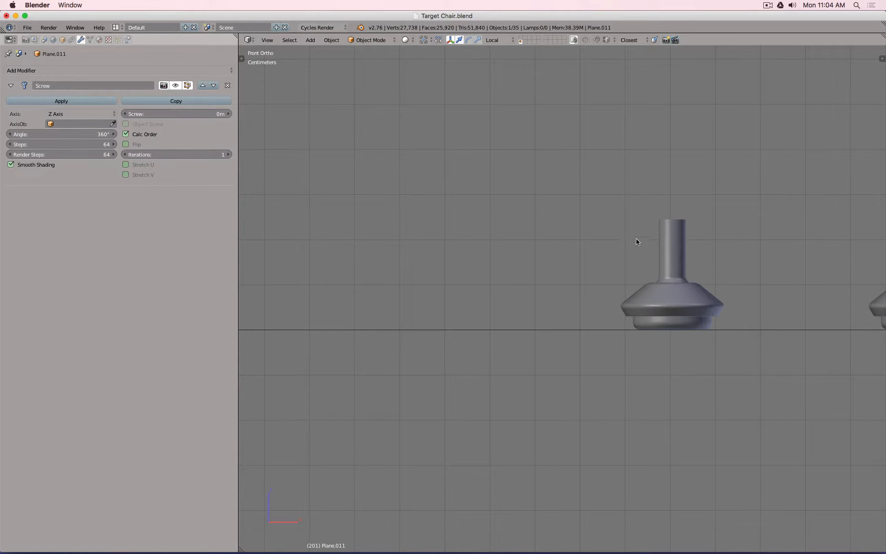
- Try tilting one placed foot's stem by about -14° around its ball in the front view
right_click(673, 253)
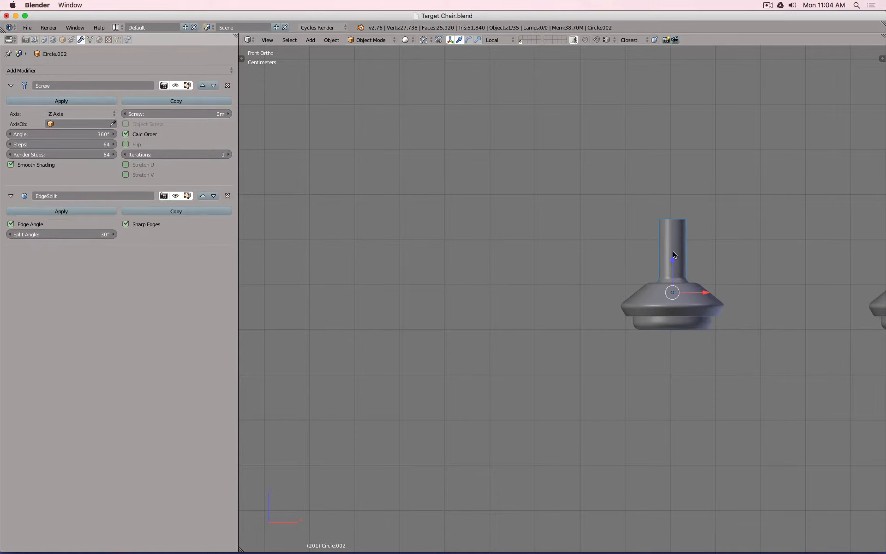
key("r")
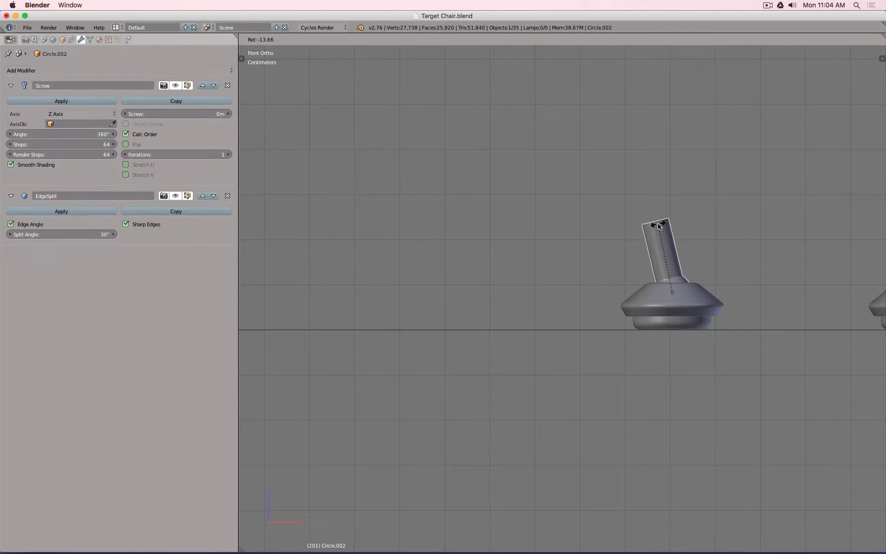
left_click(658, 227)
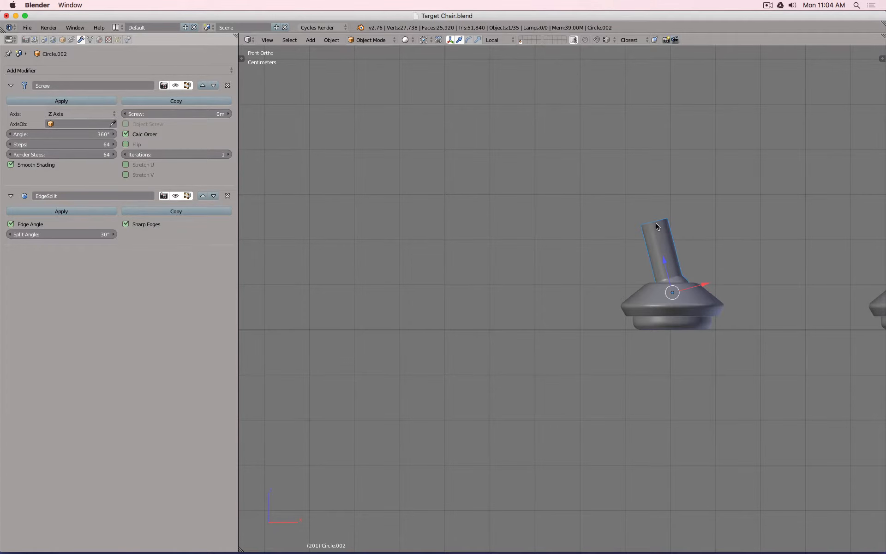
- Try tilting the same stem sideways in the right side view, and undo both tilts
key("KP_3")
scroll(661, 230, "down", 9)
scroll(577, 227, "up", 4)
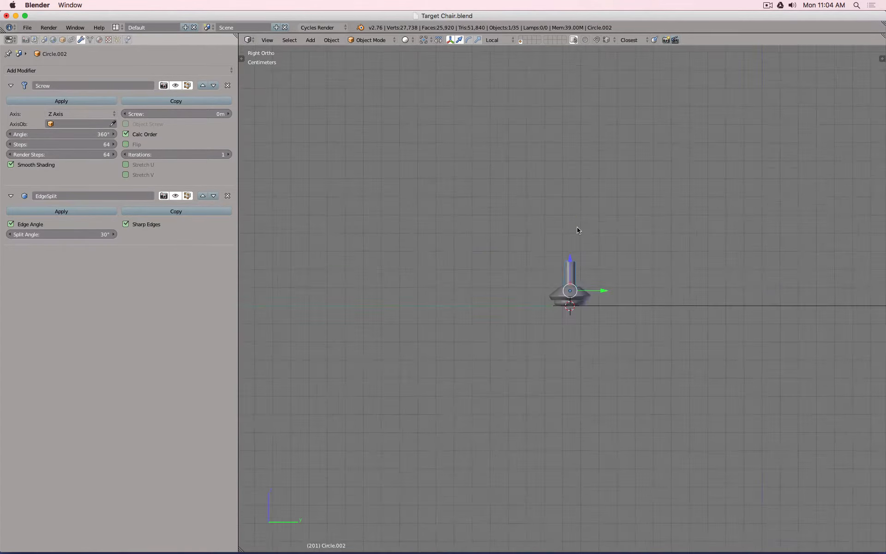
scroll(577, 230, "up", 3)
key("r")
left_click(608, 233)
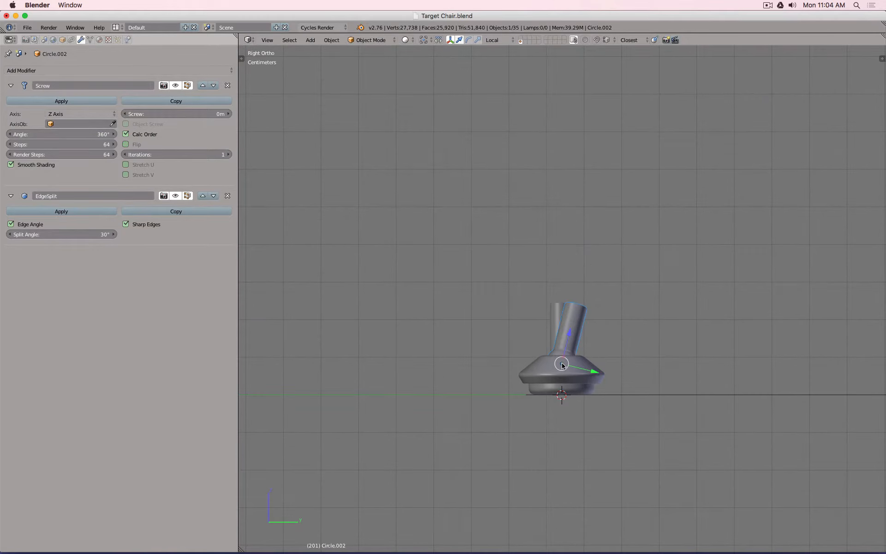
key("ctrl+z")
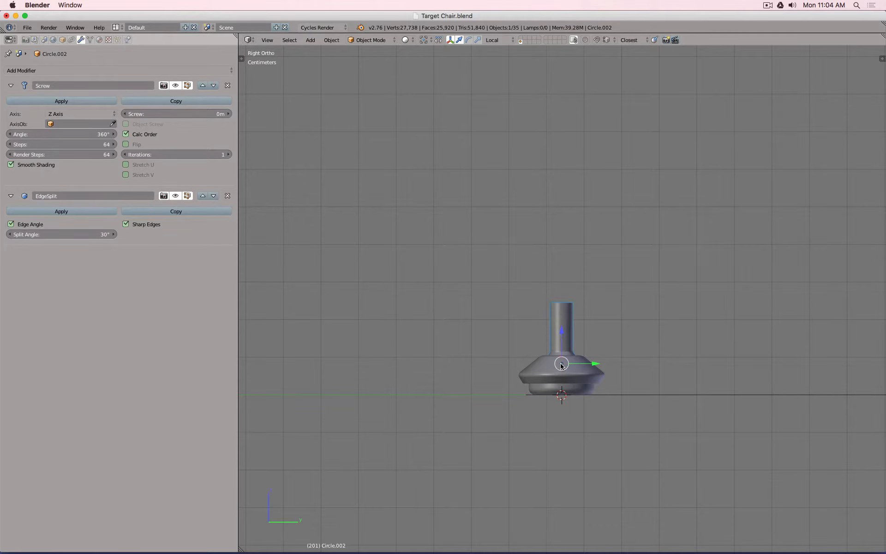
- Show the stem's transform properties in the front view and examine its location and rotation values
scroll(560, 362, "down", 6)
key("KP_1")
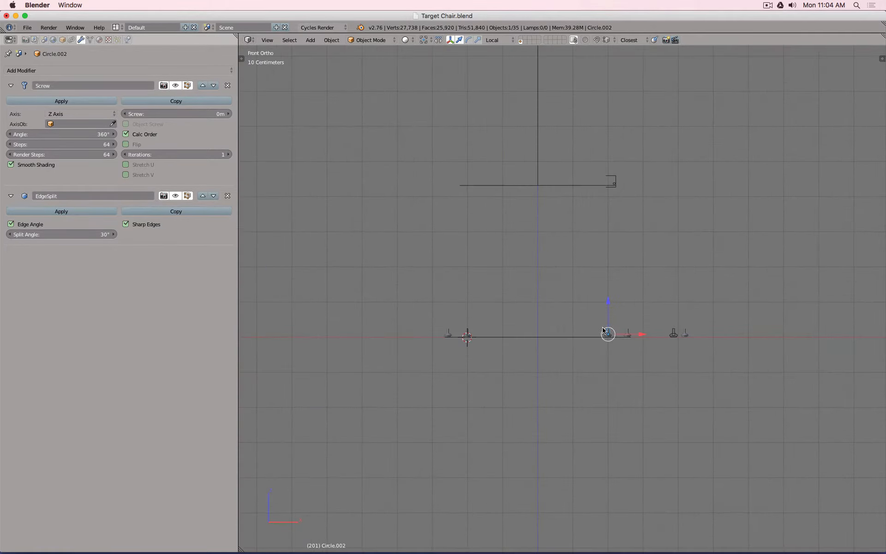
scroll(546, 344, "down", 4)
scroll(545, 339, "up", 4)
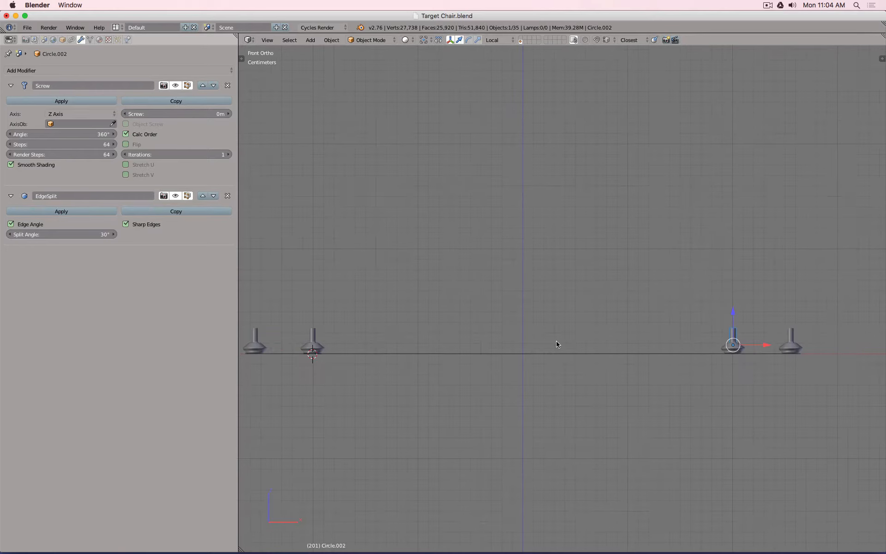
key("n")
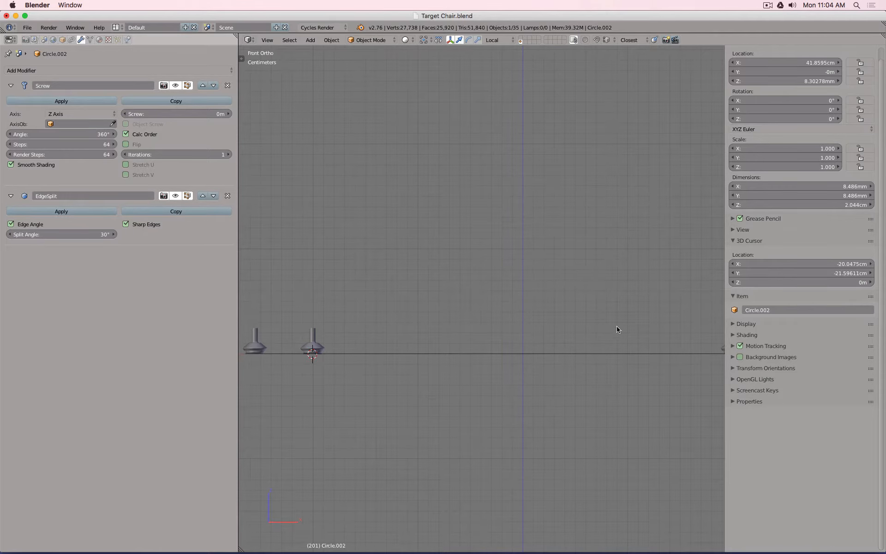
middle_click_drag(617, 326, 455, 312, "shift")
scroll(618, 340, "up", 6)
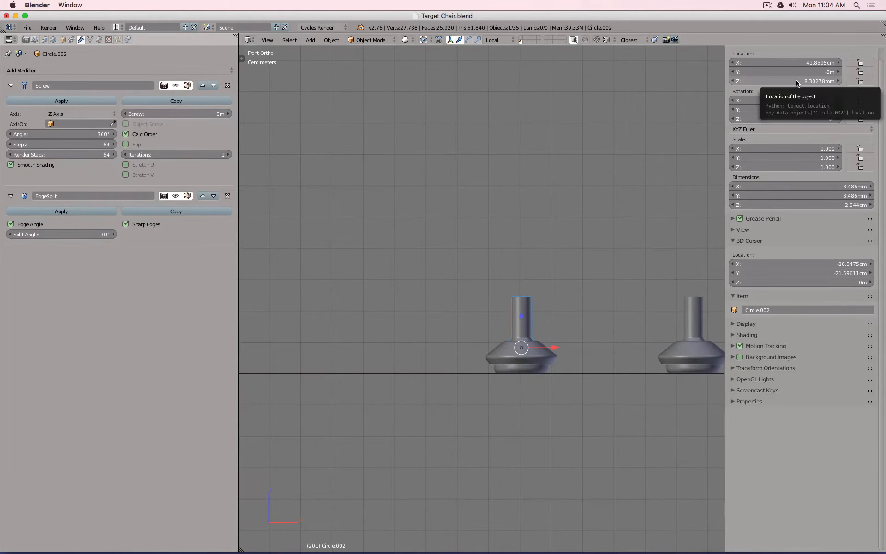
- Set the 3D cursor's location to 0 in X and Y and 8.3 mm in Z
left_click_drag(783, 262, 783, 282)
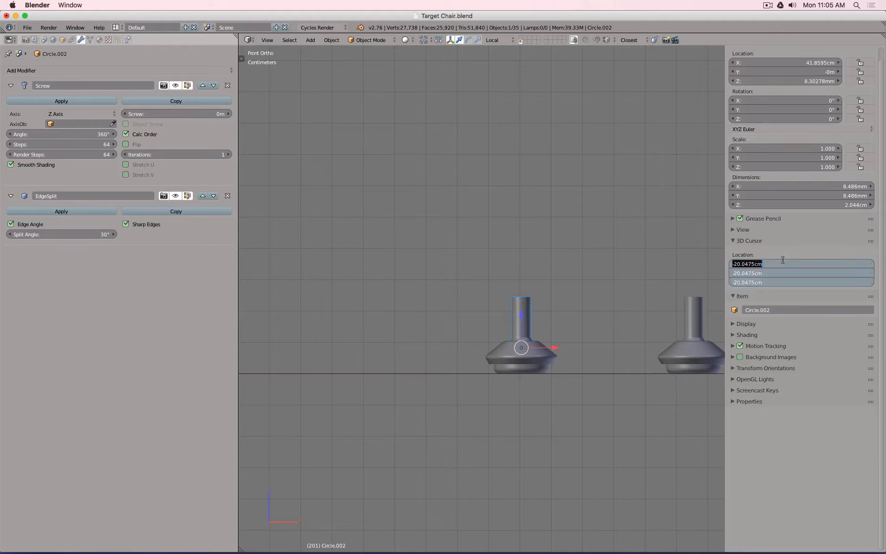
type("0")
key("Return")
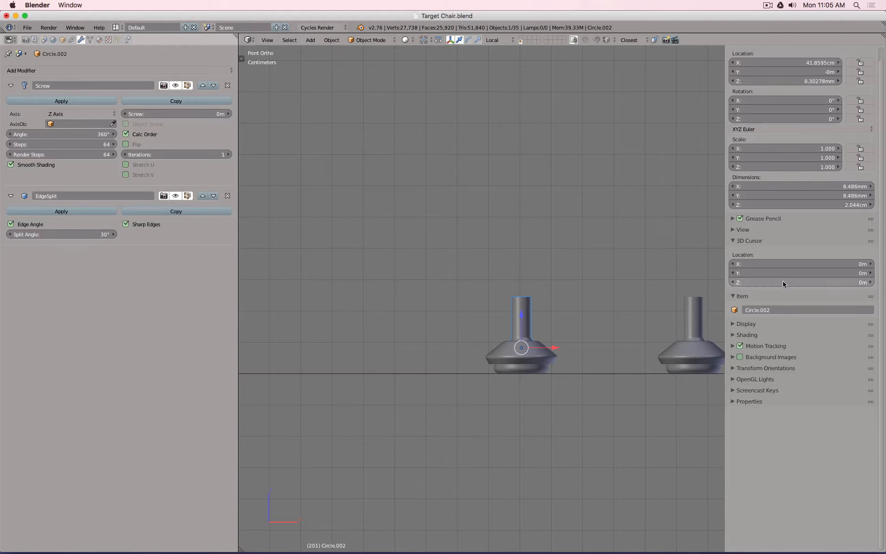
left_click(783, 282)
type("8.3mm")
key("Return")
- Add a mesh plane at the 3D cursor and scale it to about 73 cm square
scroll(303, 287, "down", 6)
middle_click_drag(340, 283, 508, 274, "shift")
key("shift+a")
left_click(463, 273)
key("Tab")
key("s")
left_click(513, 274)
- Examine the plane's height against the feet's ball joints in the front view with solid and wireframe shading
scroll(488, 267, "up", 8)
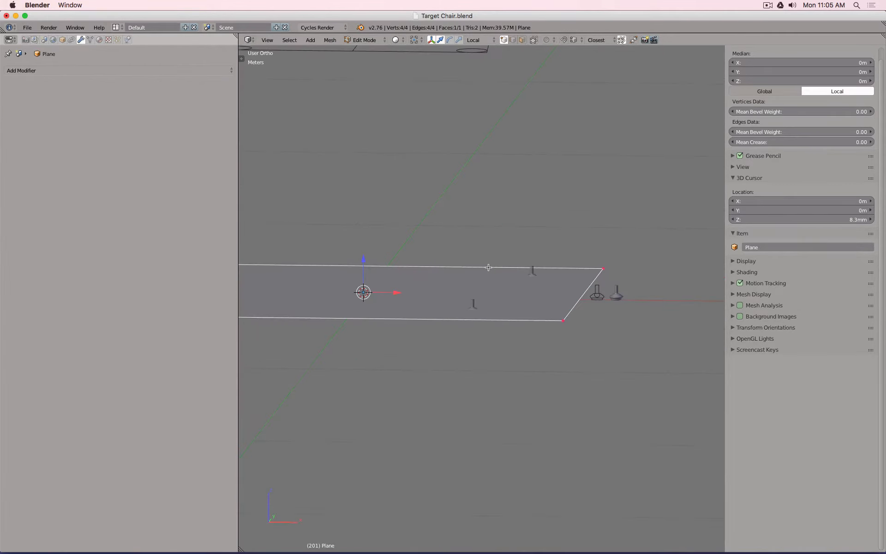
key("KP_1")
scroll(499, 296, "up", 5)
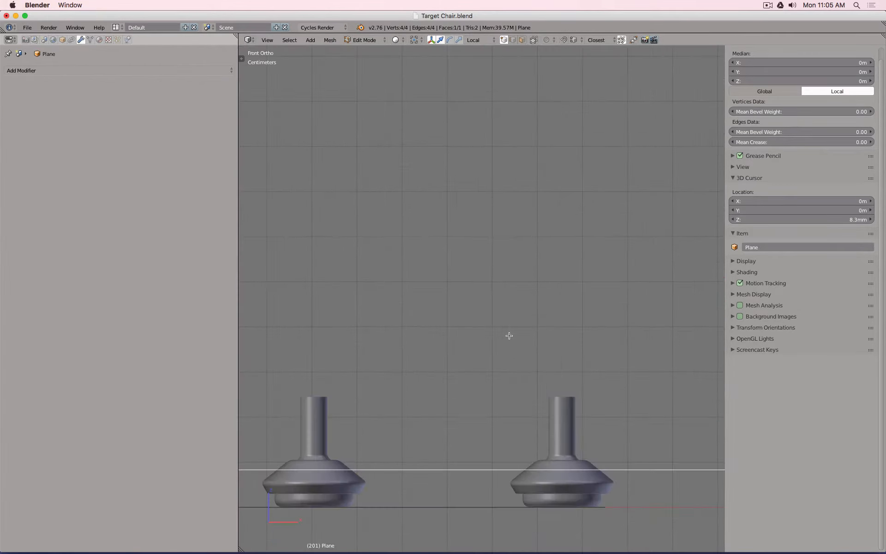
middle_click_drag(511, 337, 523, 261, "shift")
key("z")
scroll(523, 261, "down", 2)
key("Tab")
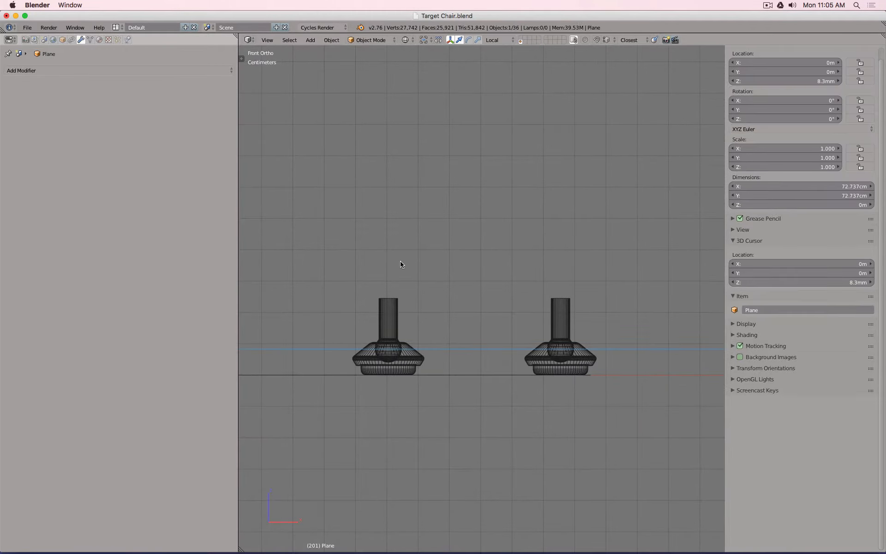
scroll(400, 264, "down", 3)
mouse_move(400, 264)
middle_mouse_down("shift")
mouse_move(526, 259)
mouse_move(512, 269)
middle_mouse_up("shift")
key("z")
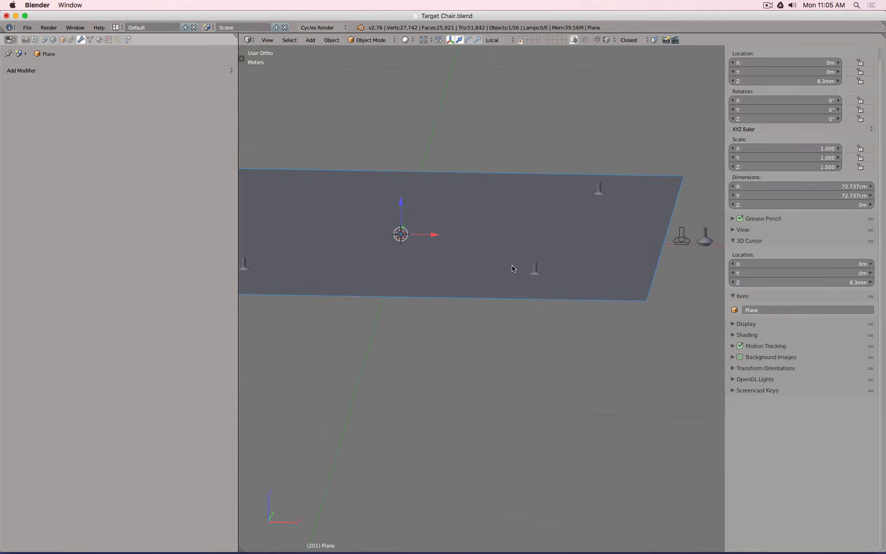
- Hide the plane and the properties region, and view all four feet from above at an angle
key("h")
key("KP_1")
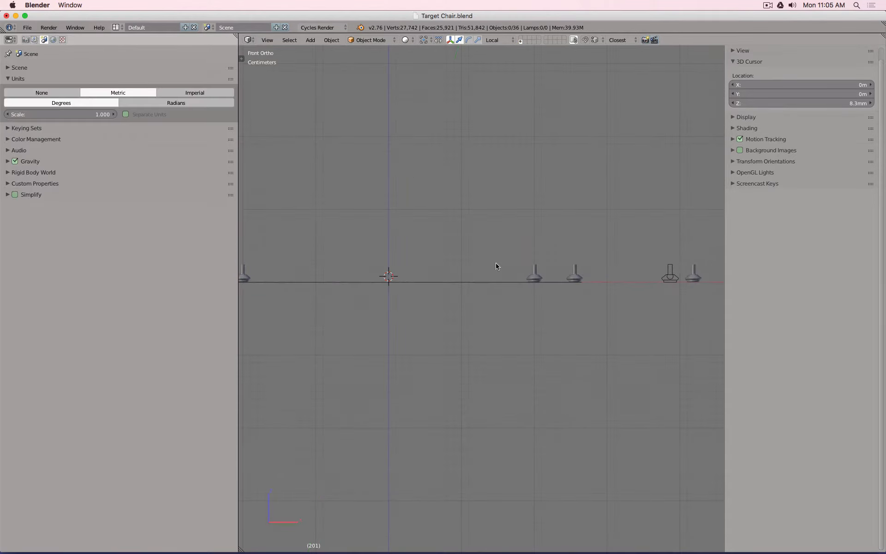
middle_click_drag(392, 244, 619, 221, "shift")
key("n")
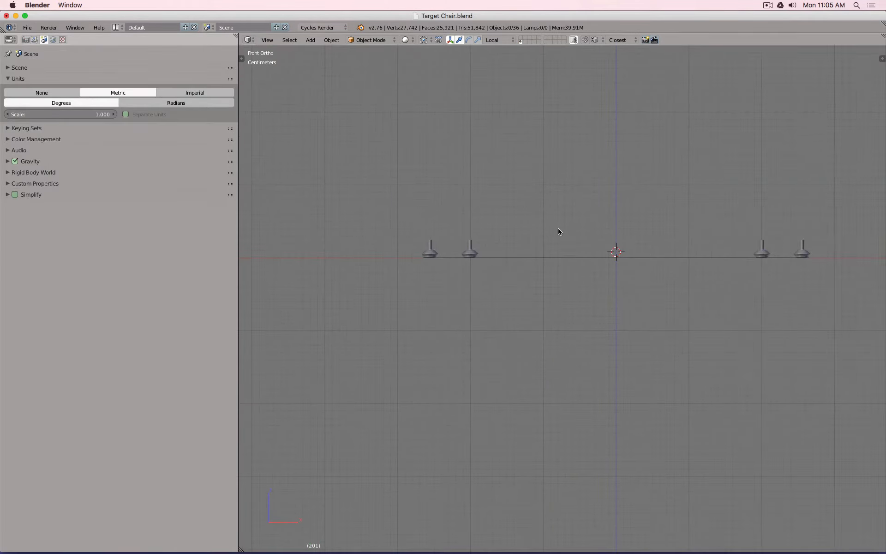
middle_click_drag(558, 231, 552, 247)
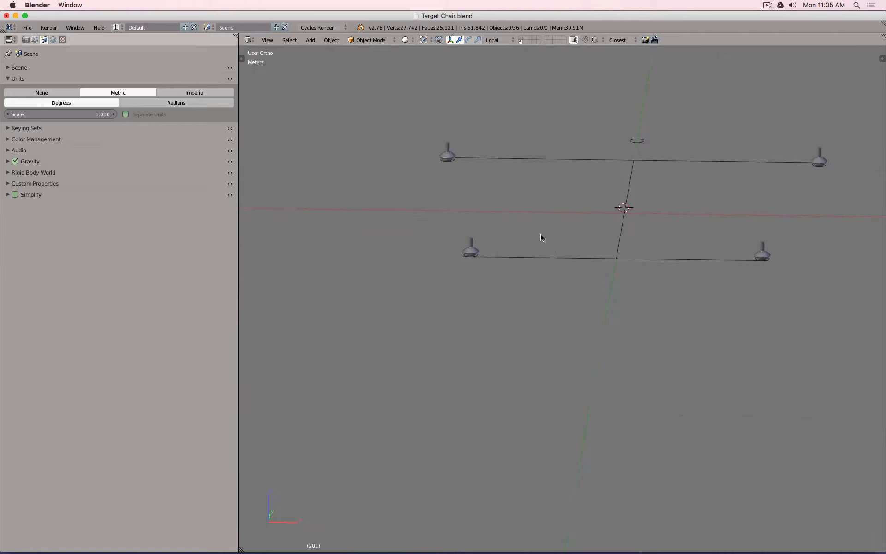
- Snap the 3D cursor to the origin of the stem in the rear left foot
right_click(449, 144)
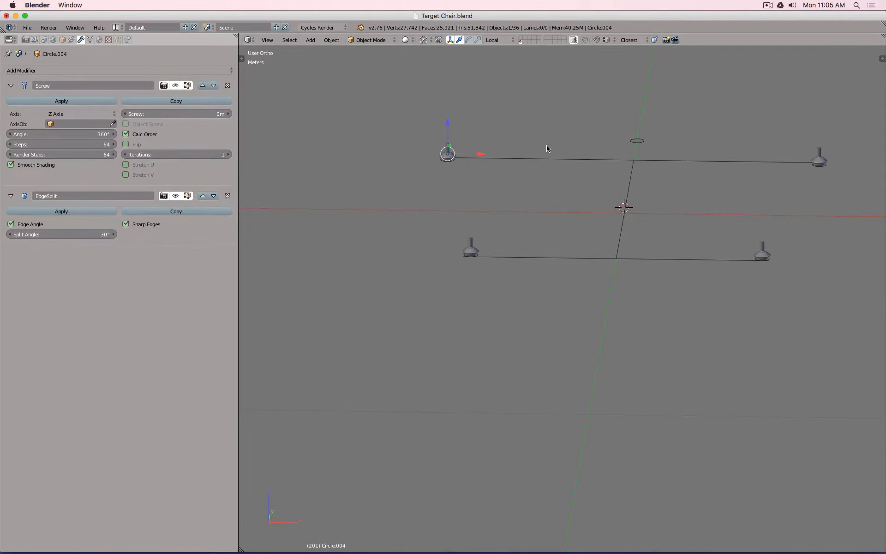
key("shift+s")
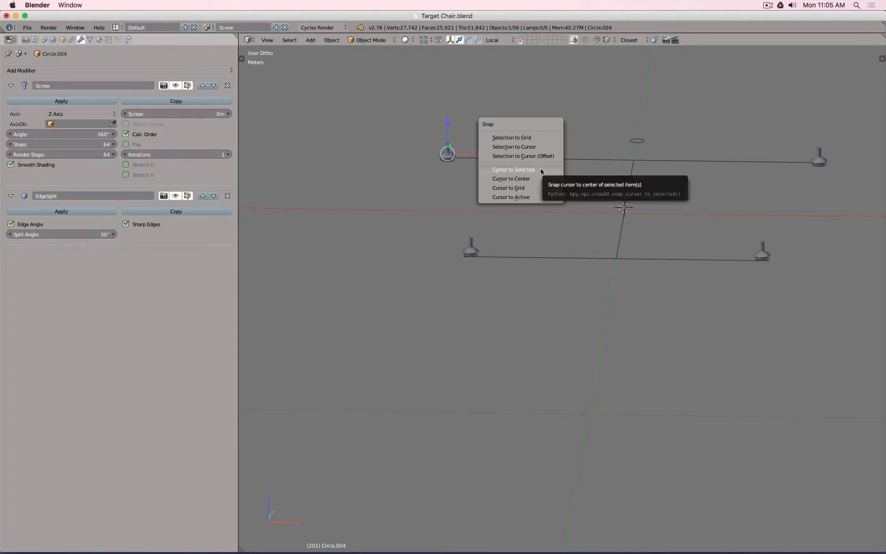
left_click(540, 170)
- Add a Bezier curve at the 3D cursor in the top view and set its handles to Vector to straighten it
key("KP_7")
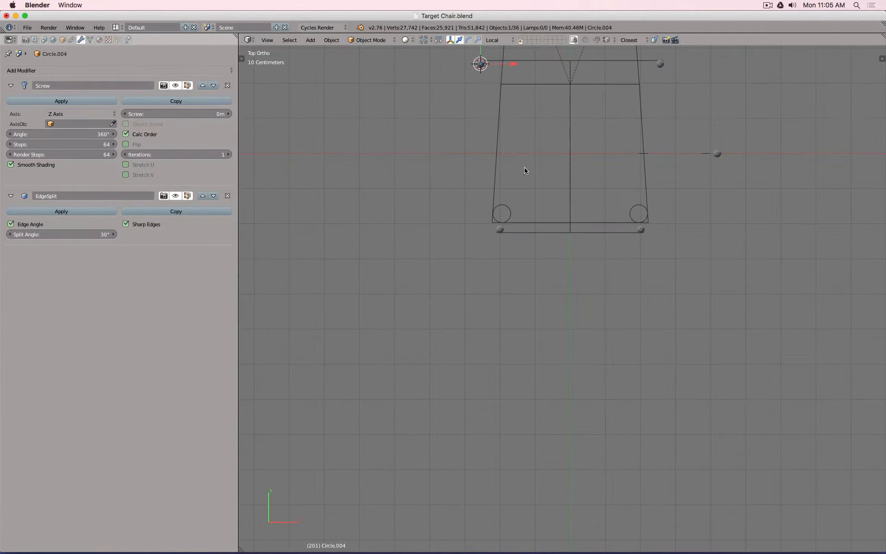
key("shift+a")
mouse_move(491, 283)
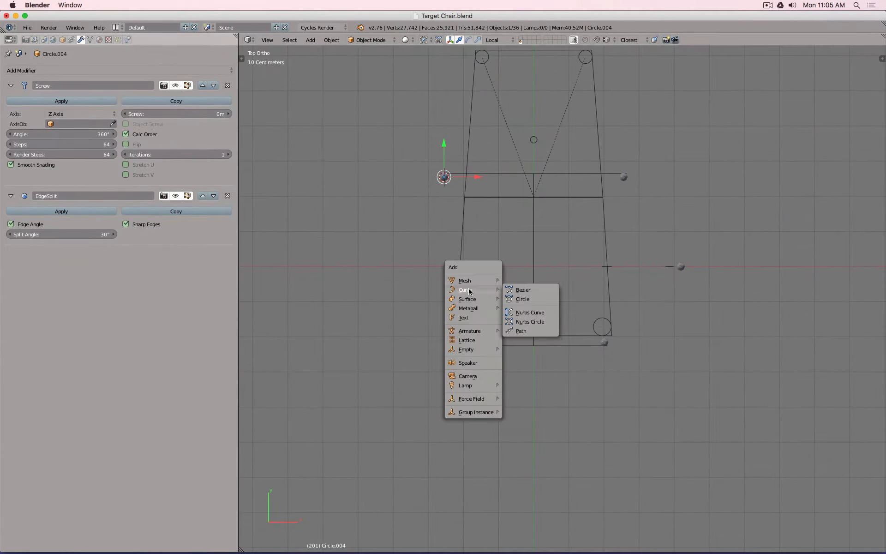
left_click(526, 291)
scroll(531, 277, "down", 6)
key("Tab")
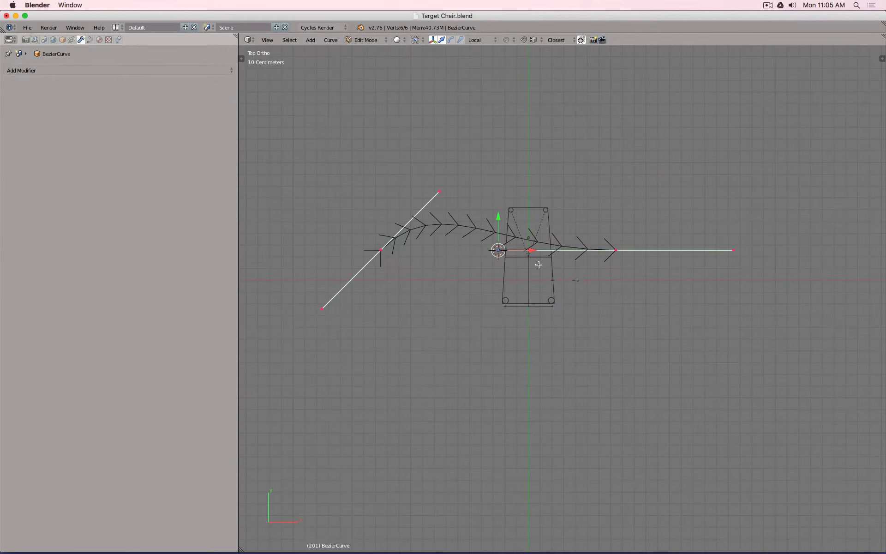
key("v")
left_click(508, 277)
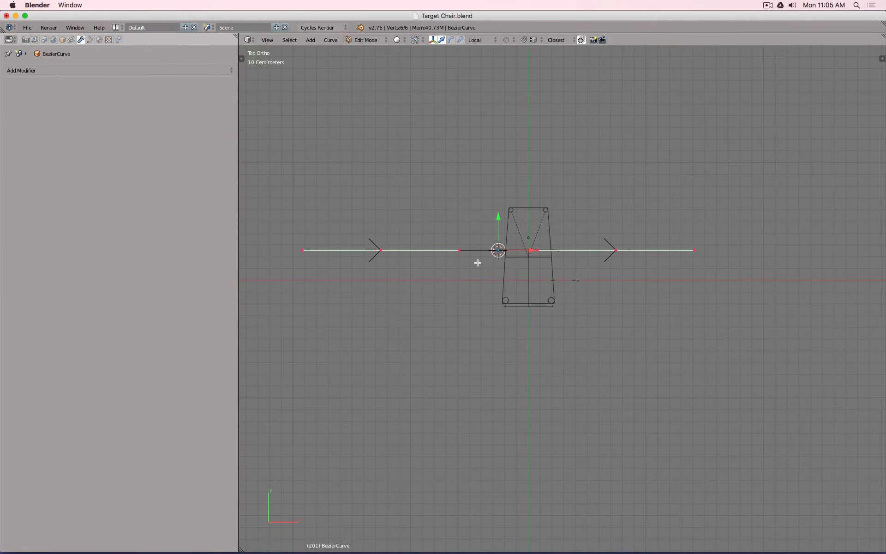
- Snap the curve's left control point to the 3D cursor at the rear left foot
scroll(478, 259, "up", 5)
scroll(478, 259, "down", 2)
right_click(341, 246)
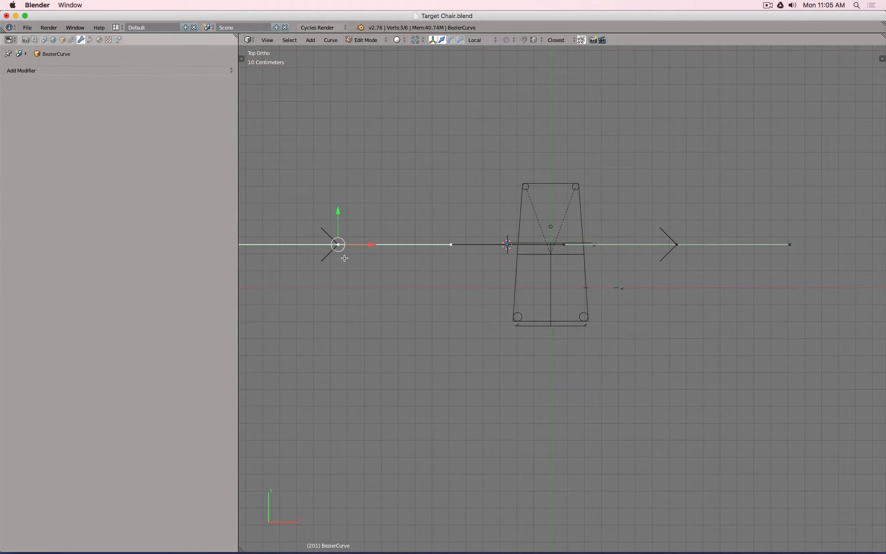
key("shift+s")
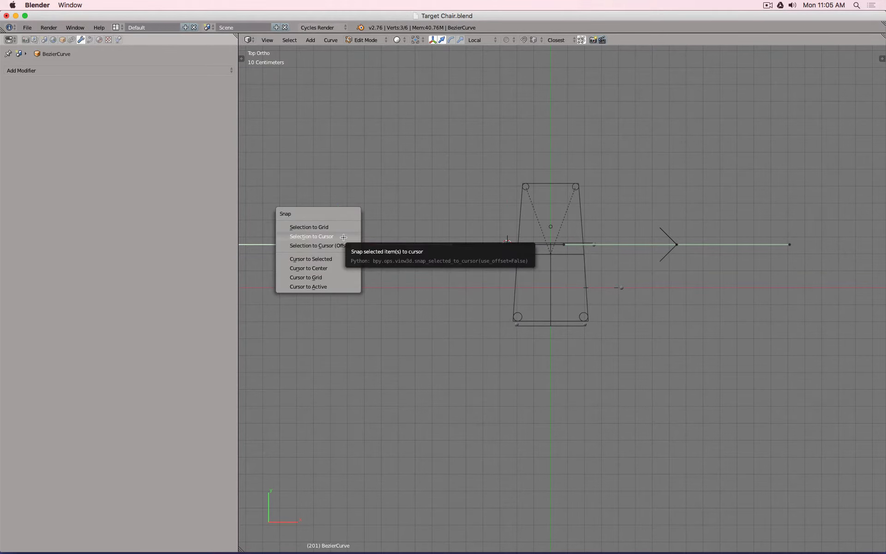
left_click(343, 237)
scroll(592, 268, "up", 3)
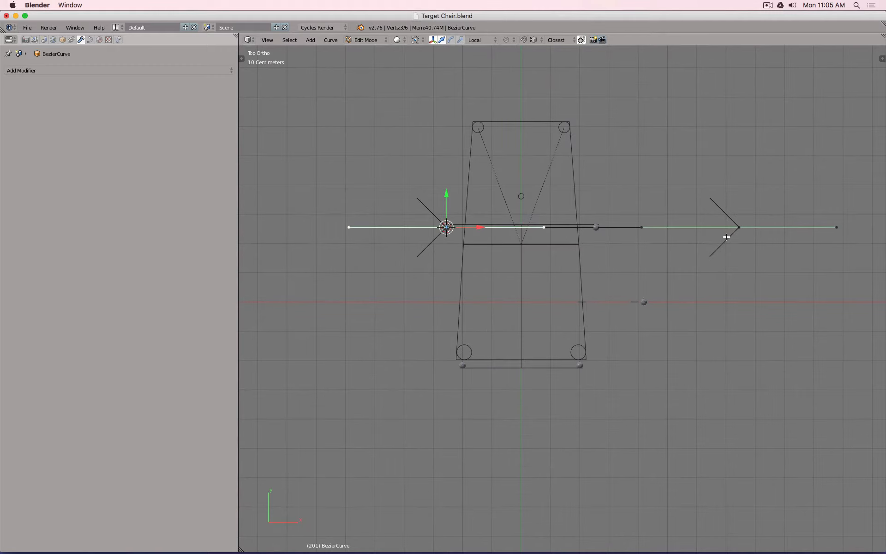
key("Tab")
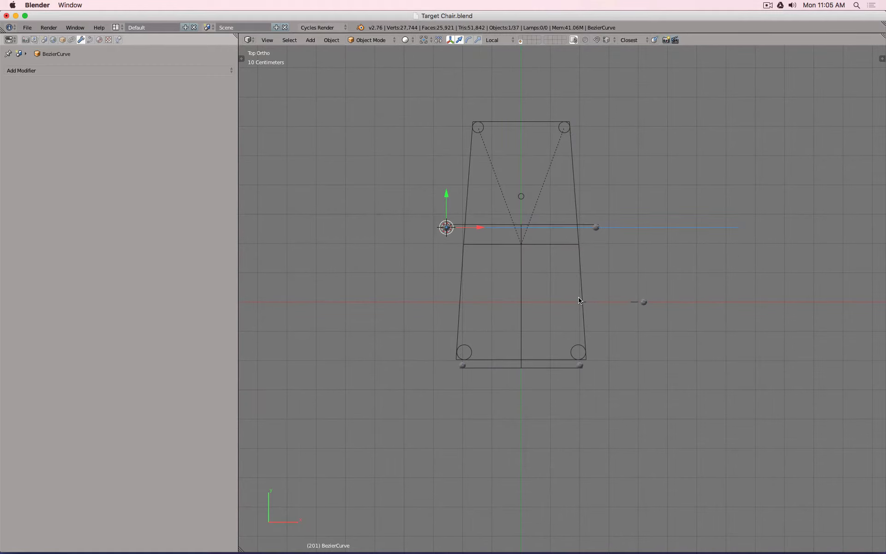
key("Tab")
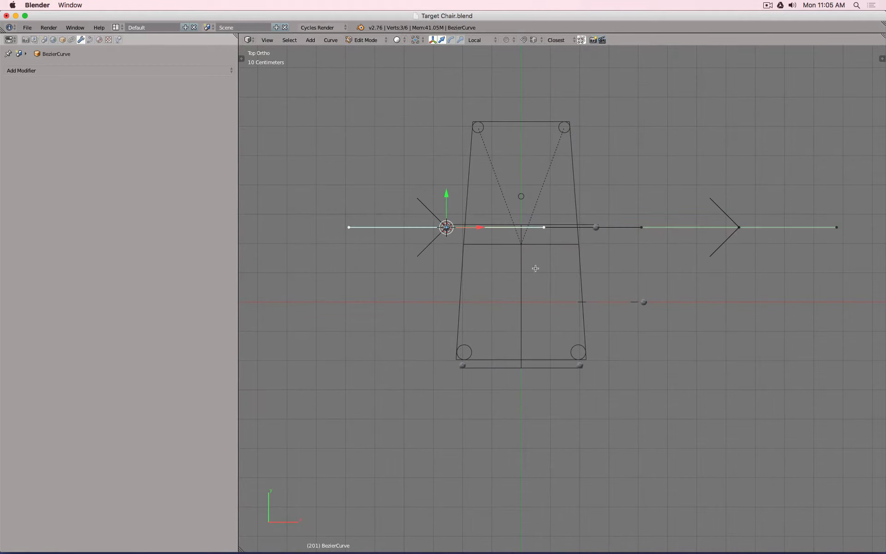
- Rotate the curve's other control point 90° clockwise around the 3D cursor so the line runs straight toward the front
right_click(740, 228)
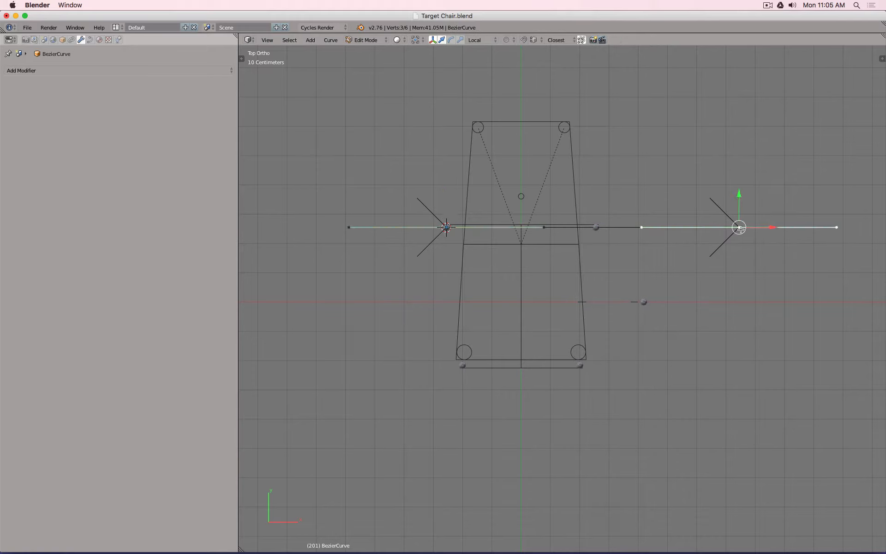
left_click(415, 39)
left_click(424, 62)
key("r")
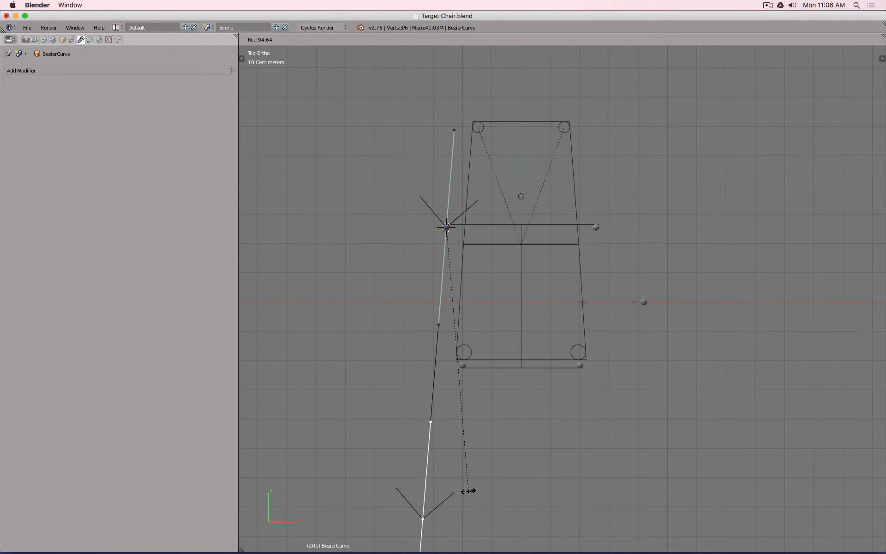
type("-90")
key("Return")
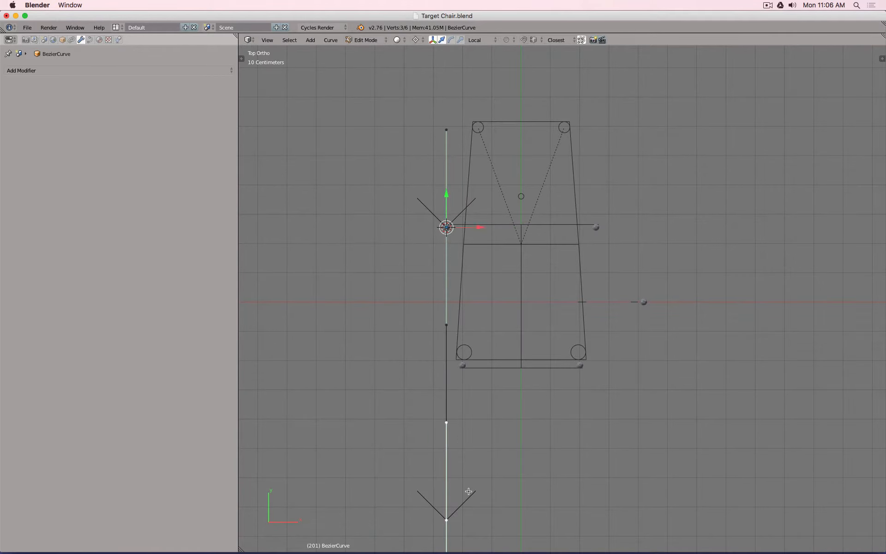
- Shorten the curve by moving its front control point back along the local Y axis
scroll(464, 491, "down", 2)
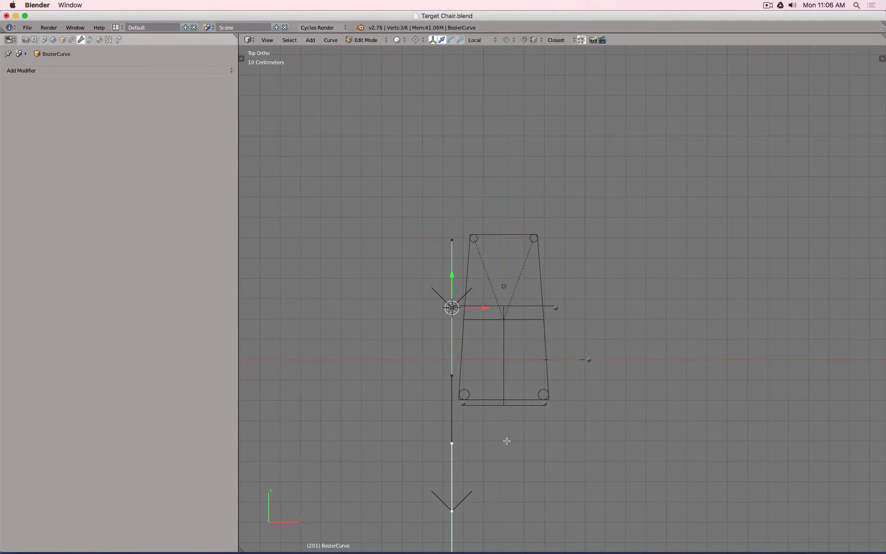
middle_click_drag(507, 441, 499, 309, "shift")
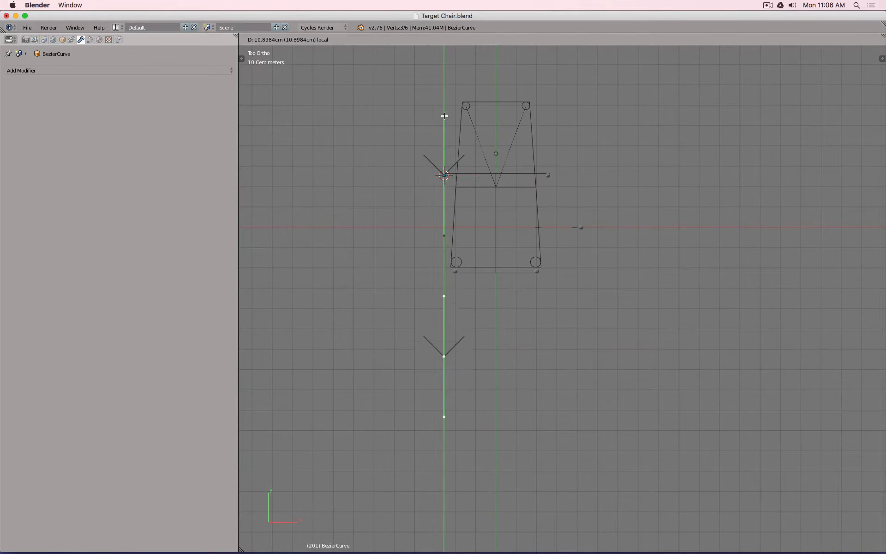
key("g")
key("y")
key("y")
left_click(445, 74)
scroll(481, 287, "up", 4)
key("Tab")
scroll(481, 287, "down", 3)
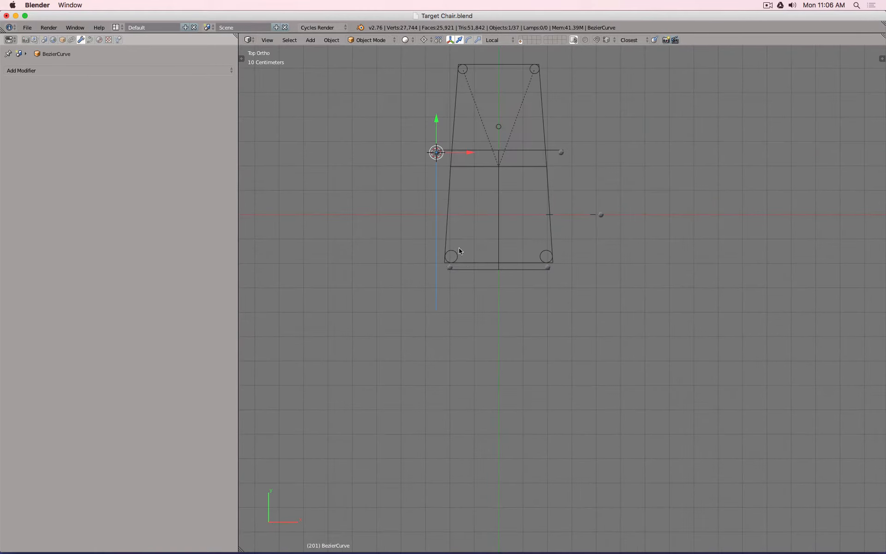
- Rotate the whole curve about the 3D cursor so it runs diagonally to the front right foot
scroll(461, 297, "up", 3)
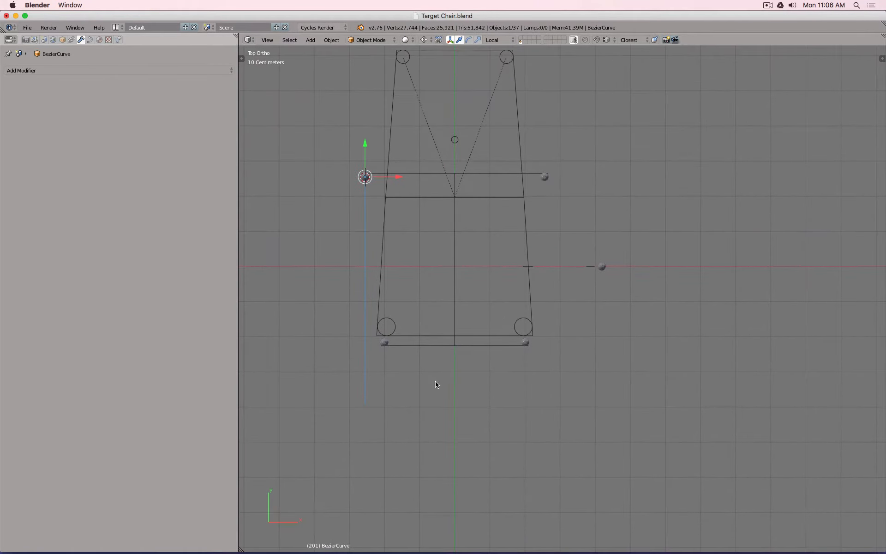
scroll(440, 401, "up", 2)
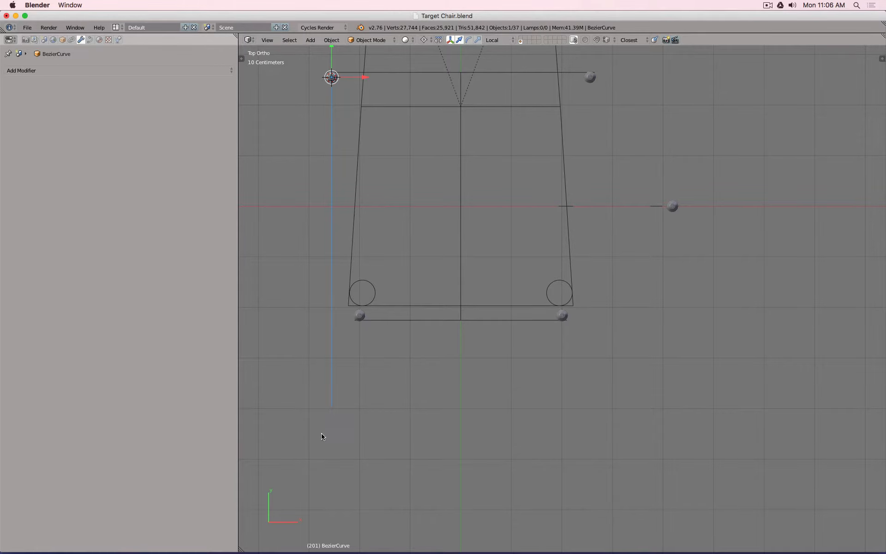
key("r")
left_click(614, 382)
scroll(564, 341, "up", 4)
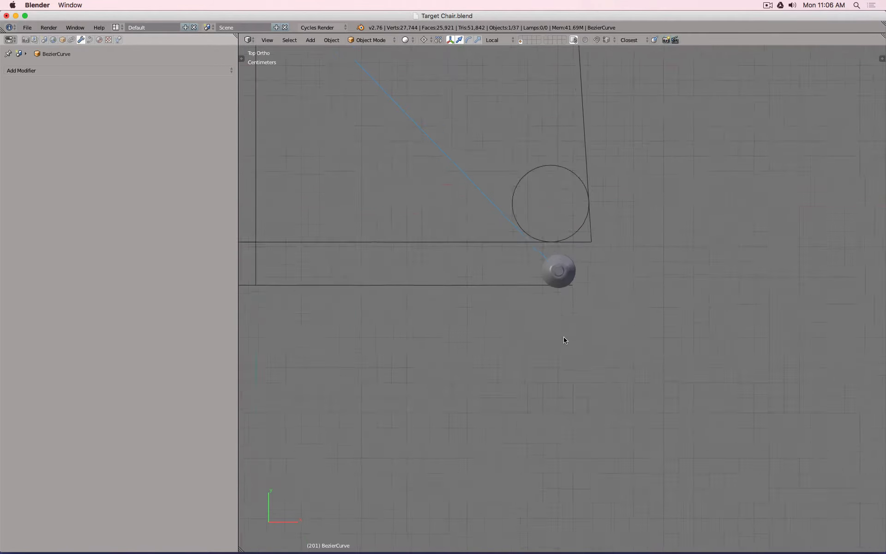
- Return the pivot from the 3D cursor to the selection and move the curve's end point along its length onto the front right foot
scroll(562, 277, "down", 2)
key("Tab")
scroll(554, 265, "down", 5)
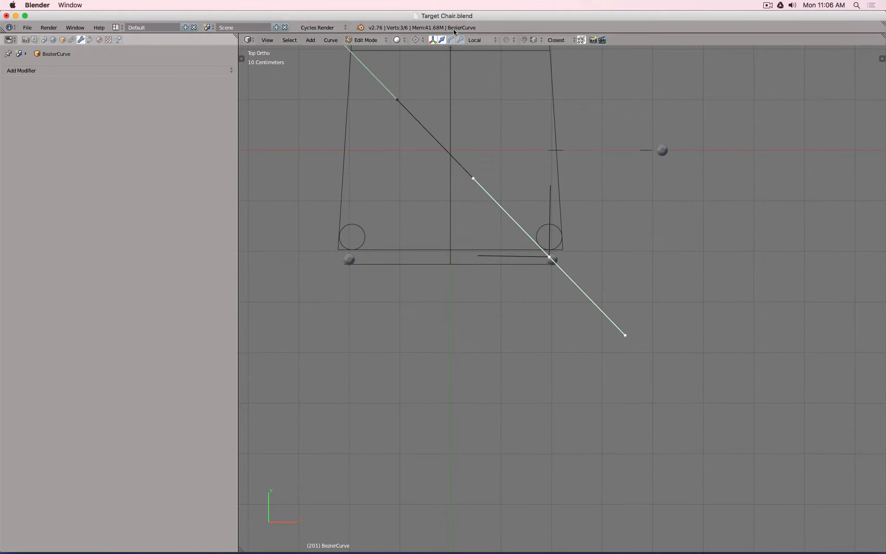
left_click(417, 39)
left_click(429, 51)
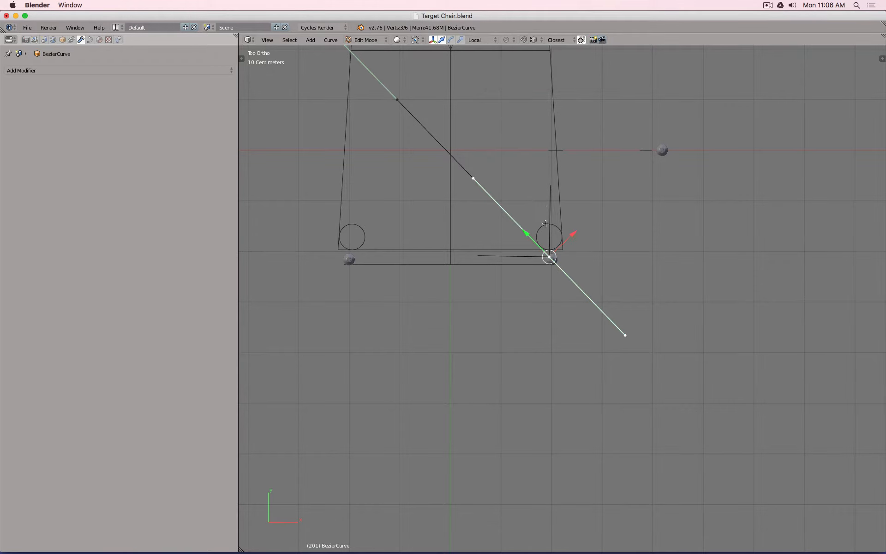
scroll(545, 233, "up", 5)
left_click_drag(532, 268, 482, 196)
middle_click_drag(482, 196, 562, 193)
left_click_drag(422, 261, 456, 264)
scroll(473, 267, "up", 15)
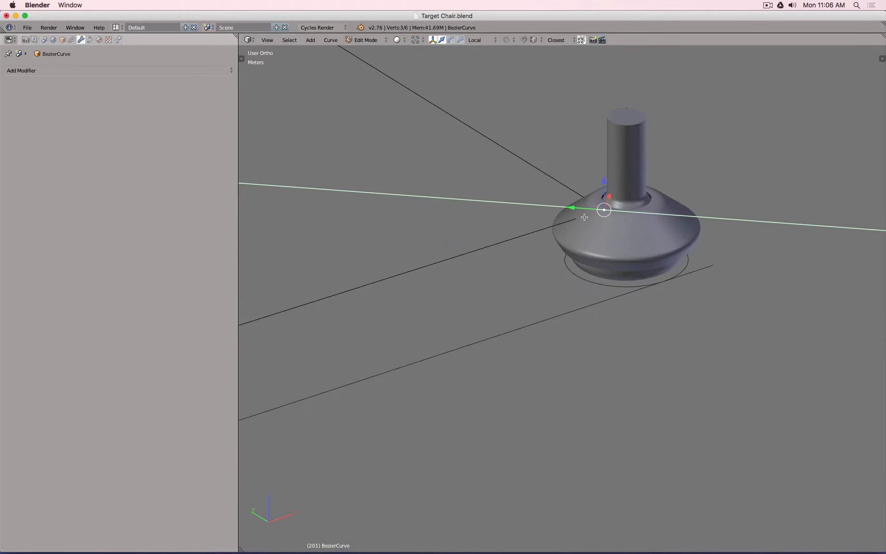
- In a top wireframe view, move the curve's end point along its local Y axis toward the centre of the front right foot
key("KP_7")
middle_click_drag(582, 217, 375, 297, "shift")
key("z")
scroll(427, 260, "up", 4)
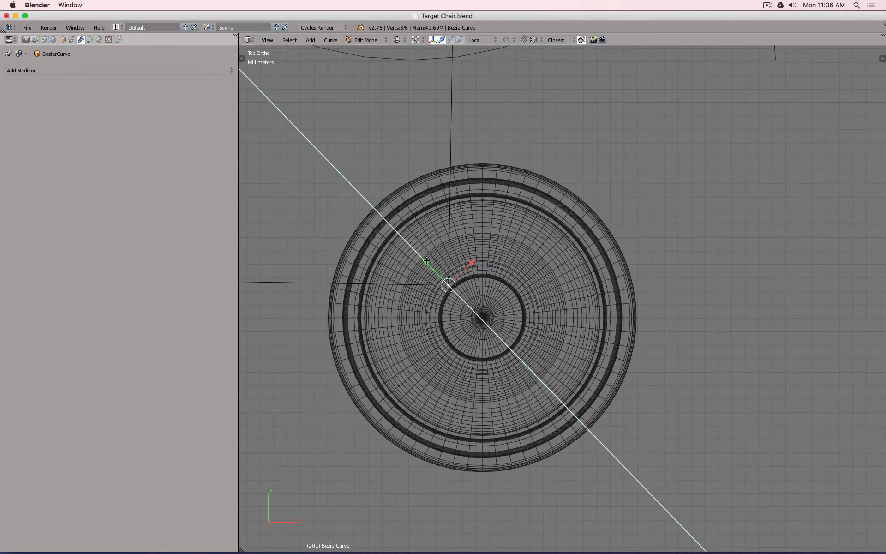
left_click_drag(425, 264, 458, 297)
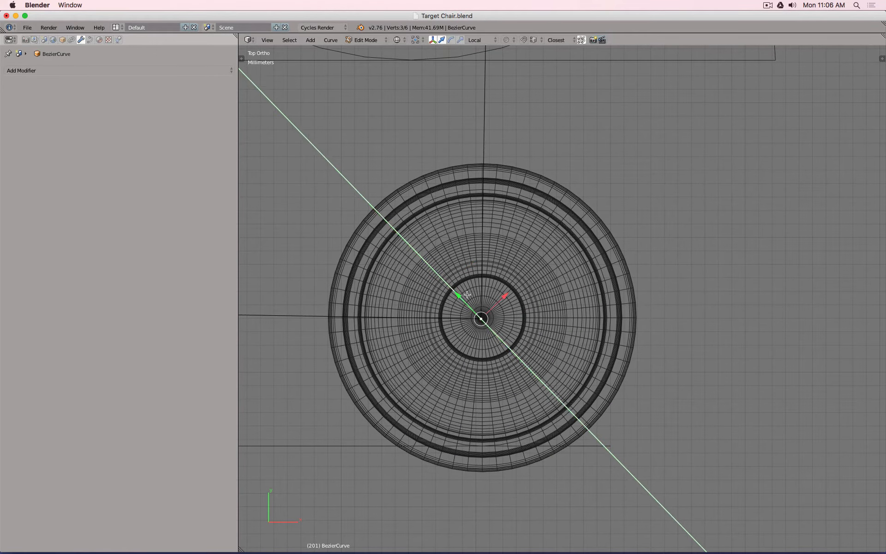
scroll(489, 326, "up", 5)
scroll(488, 325, "up", 4)
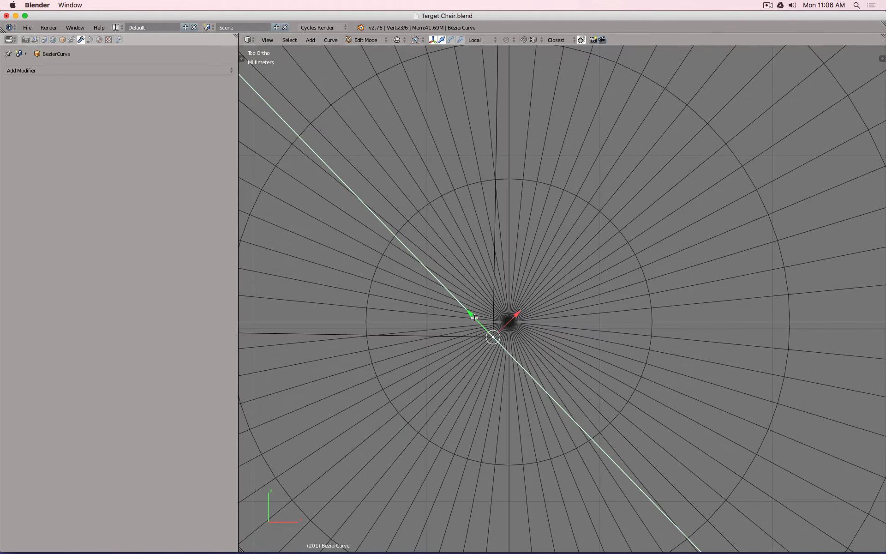
- Align the whole curve in Object Mode so it passes through the centre of the front right foot
key("Tab")
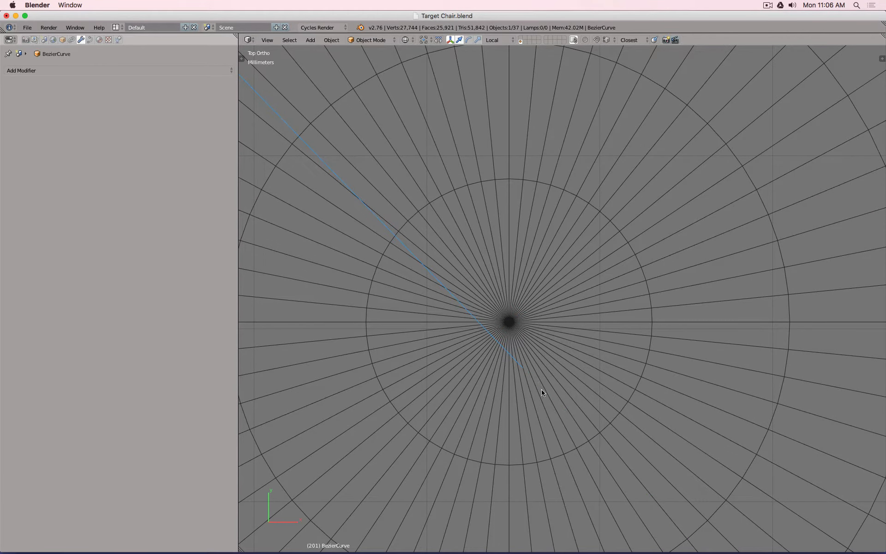
key("g")
right_click(560, 378)
scroll(526, 366, "up", 4)
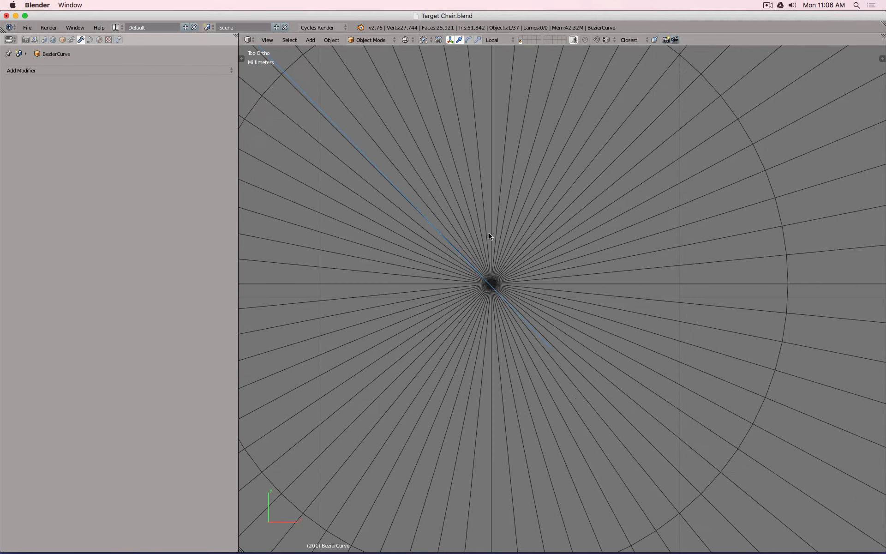
key("r")
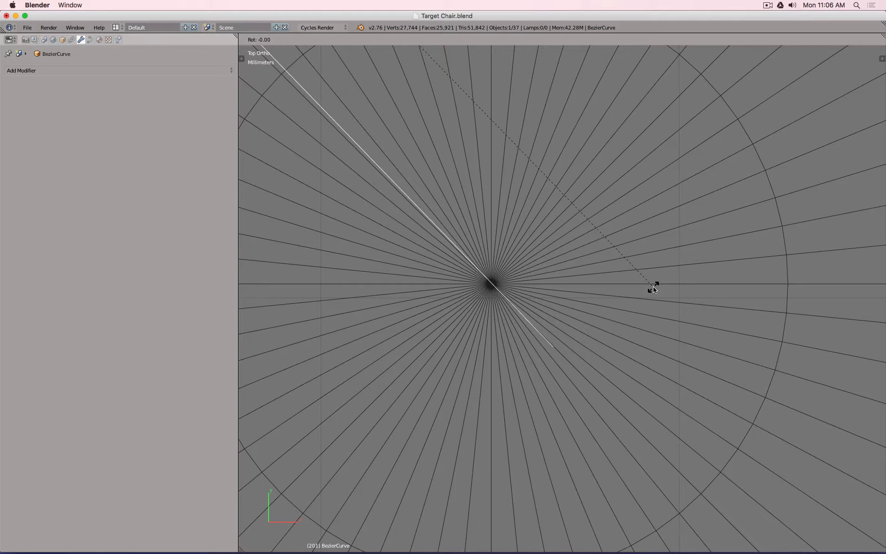
right_click(654, 288)
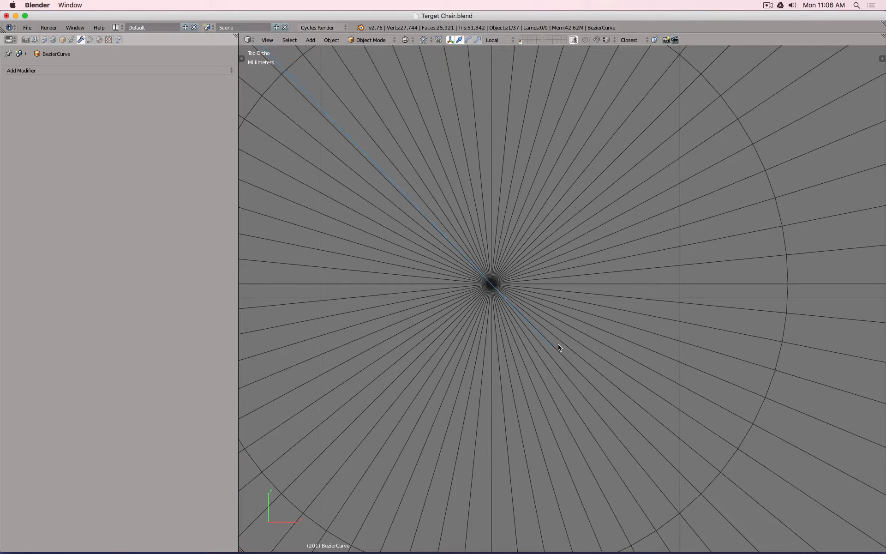
- Move the curve's end point along its local Y axis onto the foot's exact centre
key("Tab")
key("g")
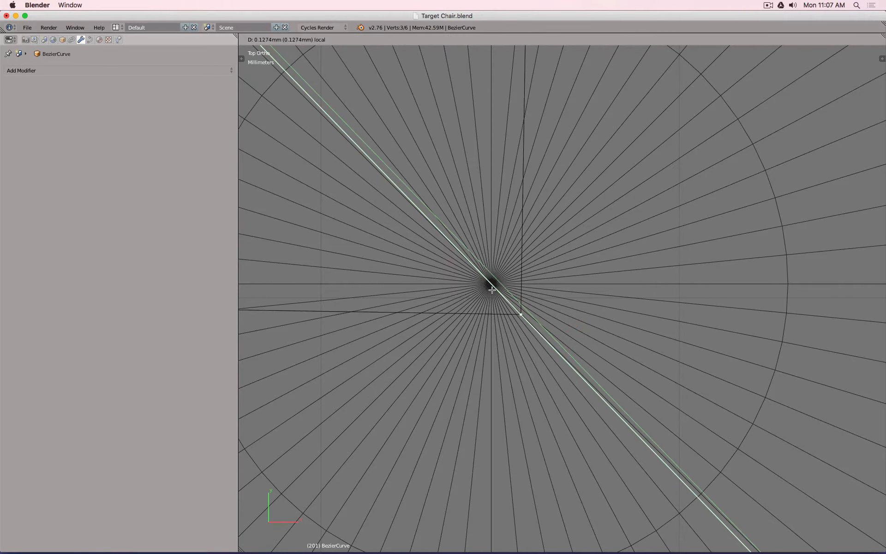
left_click(468, 262)
scroll(525, 247, "down", 10)
key("Tab")
- Snap the 3D cursor to the ball stud of the front right foot
scroll(531, 245, "down", 20)
middle_click_drag(535, 244, 570, 204)
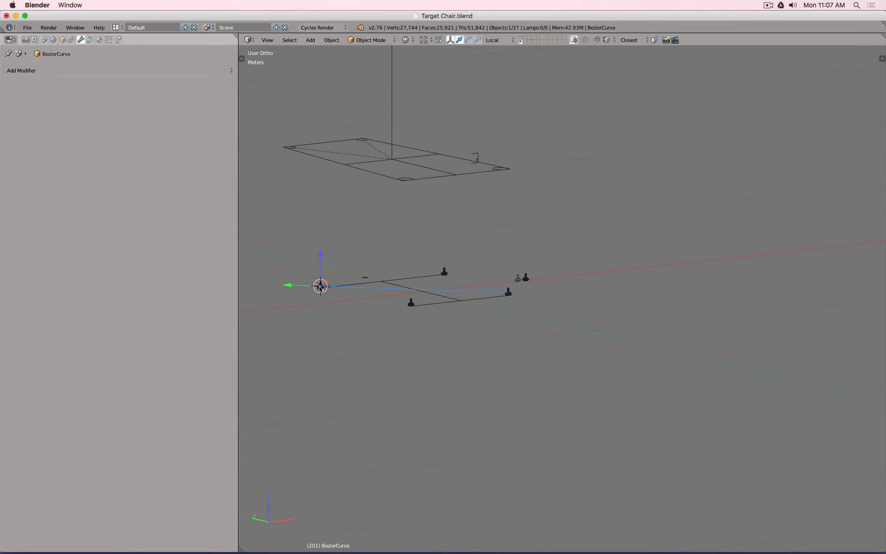
scroll(510, 298, "up", 10)
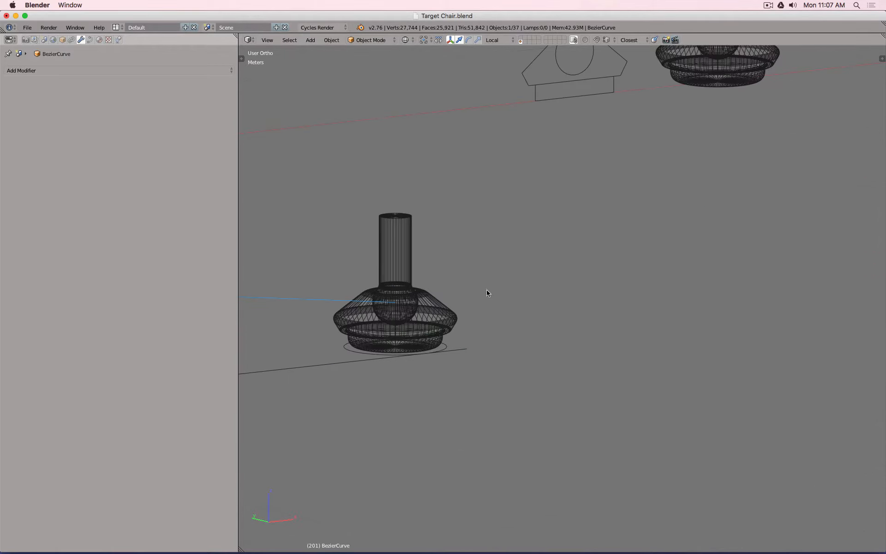
right_click(405, 258)
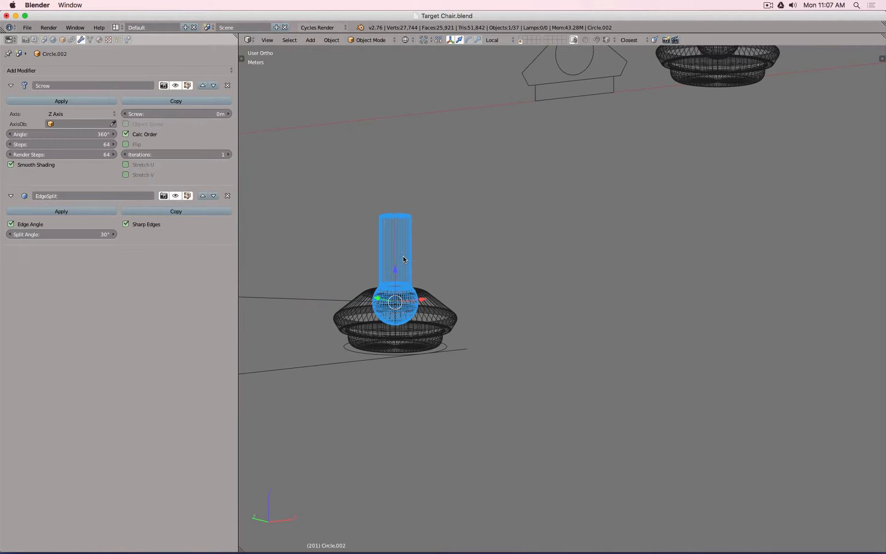
key("KP_1")
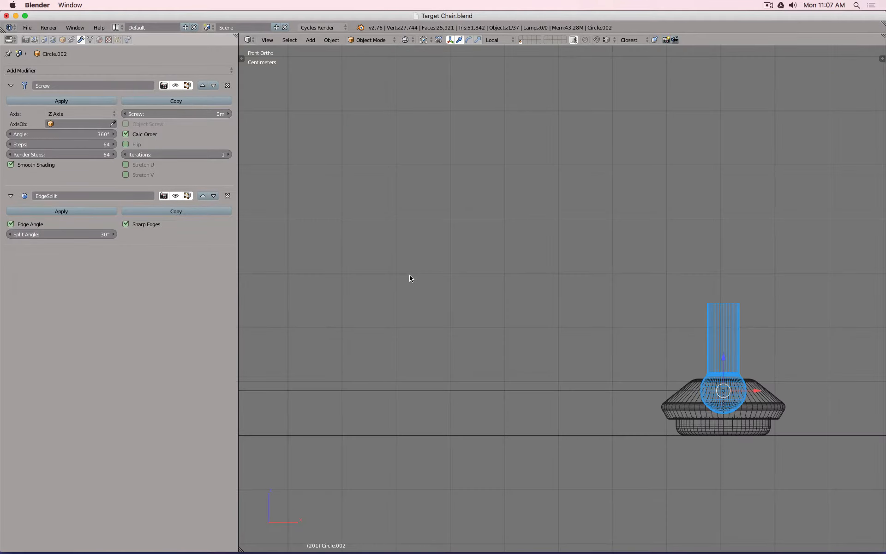
key("KP_Decimal")
scroll(476, 387, "up", 7)
key("shift+s")
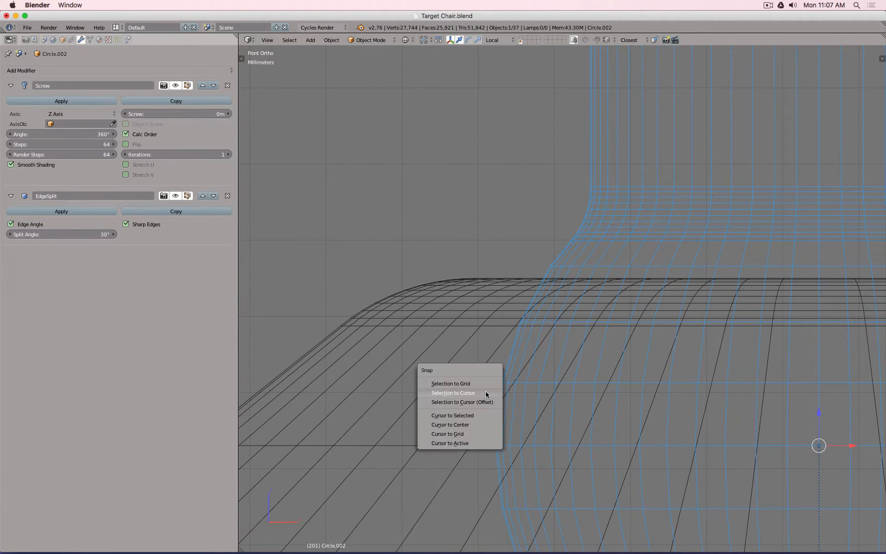
left_click(483, 412)
scroll(486, 408, "down", 3)
scroll(487, 406, "down", 4)
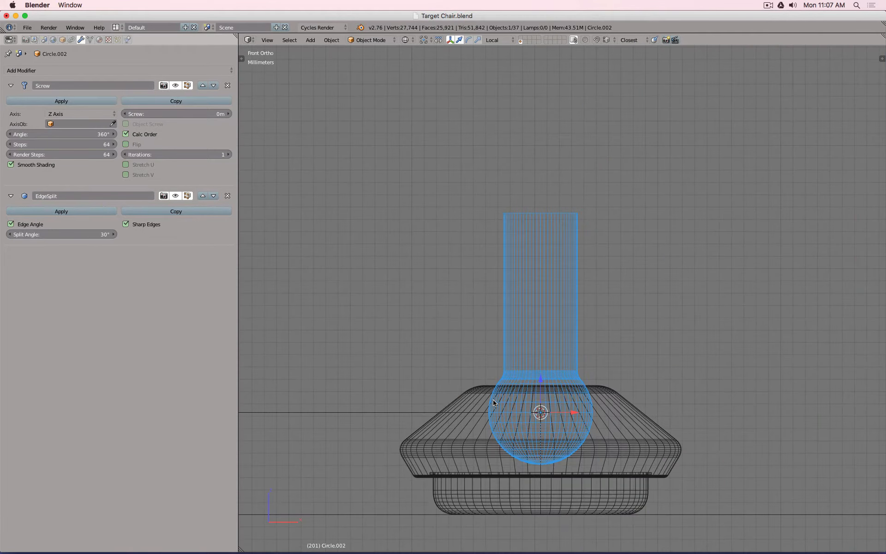
- Hide the front right foot's ball stud, upper cap and lower pad, and select the diagonal curve
key("h")
right_click(470, 410)
key("h")
right_click(469, 413)
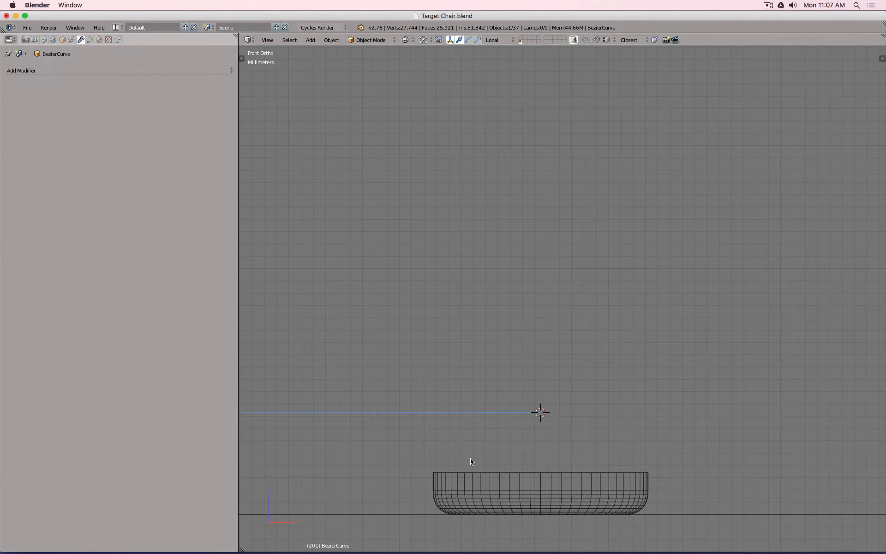
right_click(477, 489)
key("h")
right_click(503, 413)
- Check the curve's end point against the 3D cursor at the front right foot from above
key("KP_7")
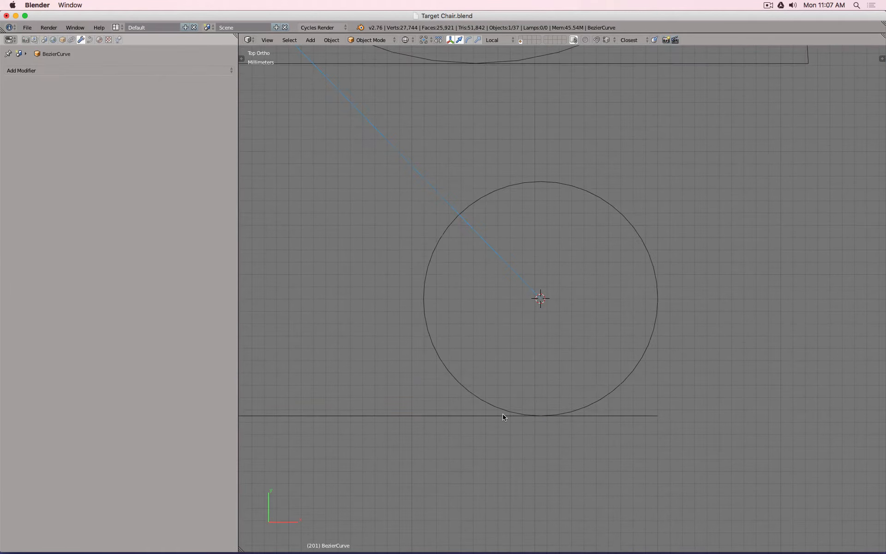
scroll(577, 292, "up", 15)
middle_click_drag(450, 326, 715, 268, "shift")
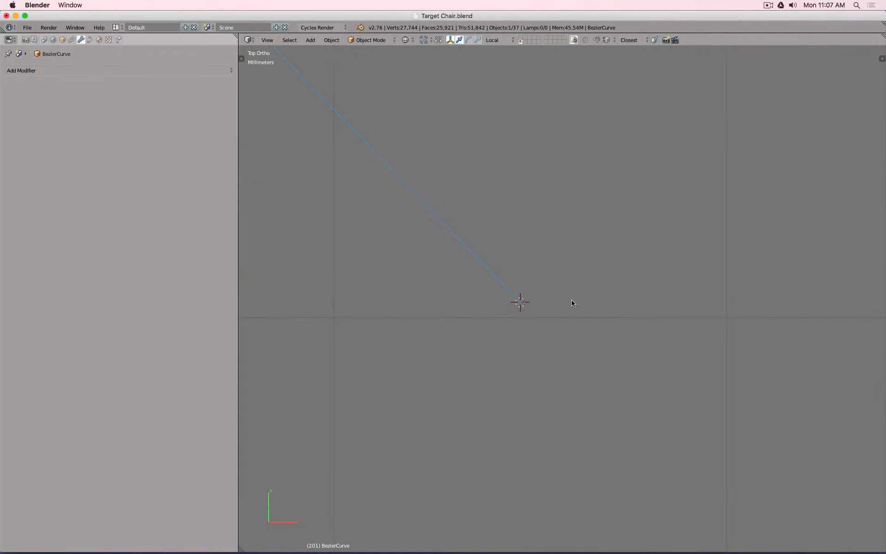
key("Tab")
scroll(571, 301, "up", 4)
key("Tab")
scroll(531, 293, "down", 6)
scroll(486, 196, "down", 5)
middle_click_drag(474, 180, 576, 221)
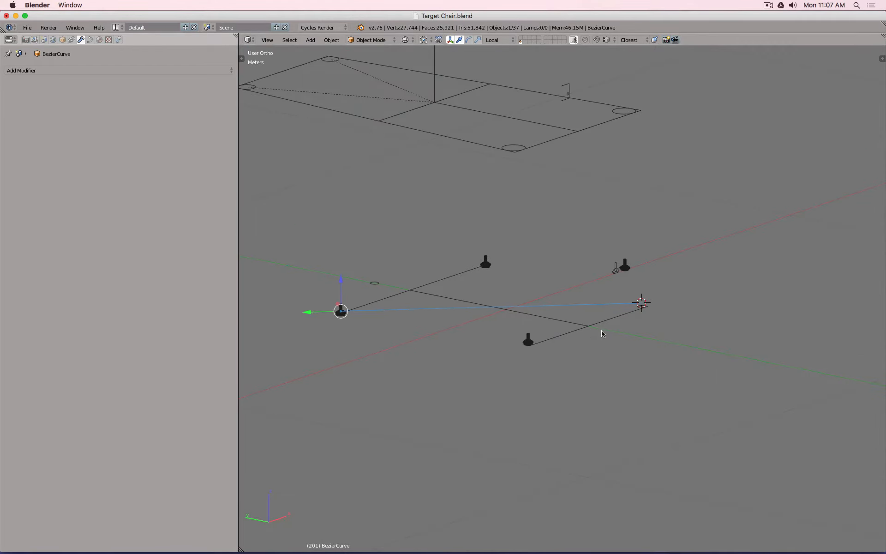
- Subdivide the whole diagonal curve with 2 cuts
key("Tab")
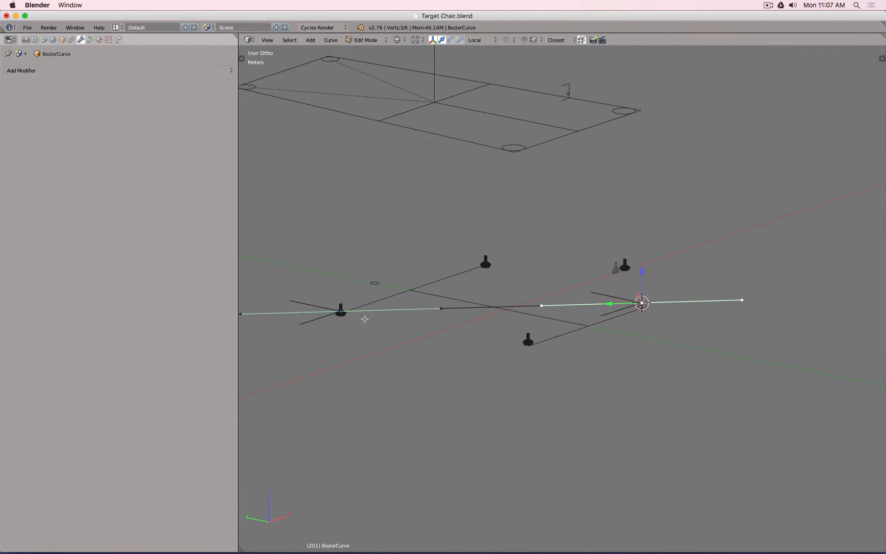
key("a")
key("a")
scroll(441, 330, "down", 3)
key("w")
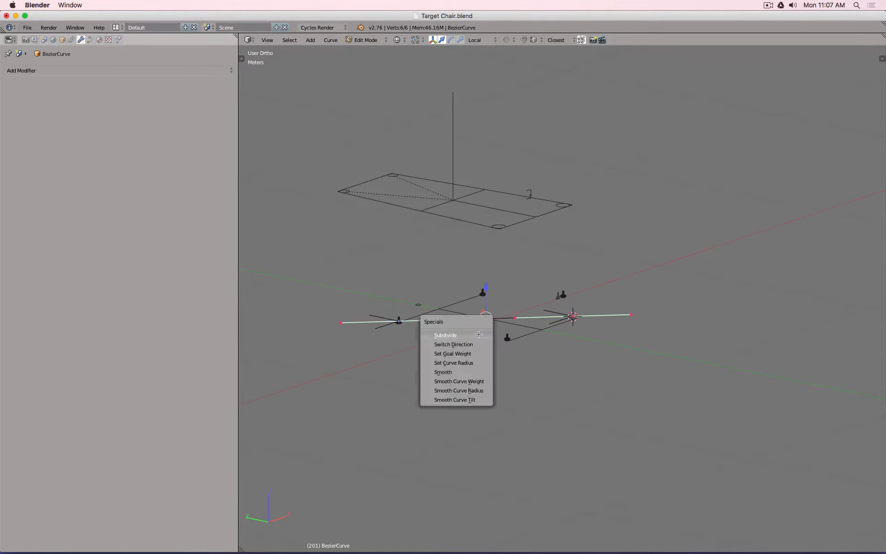
left_click(479, 334)
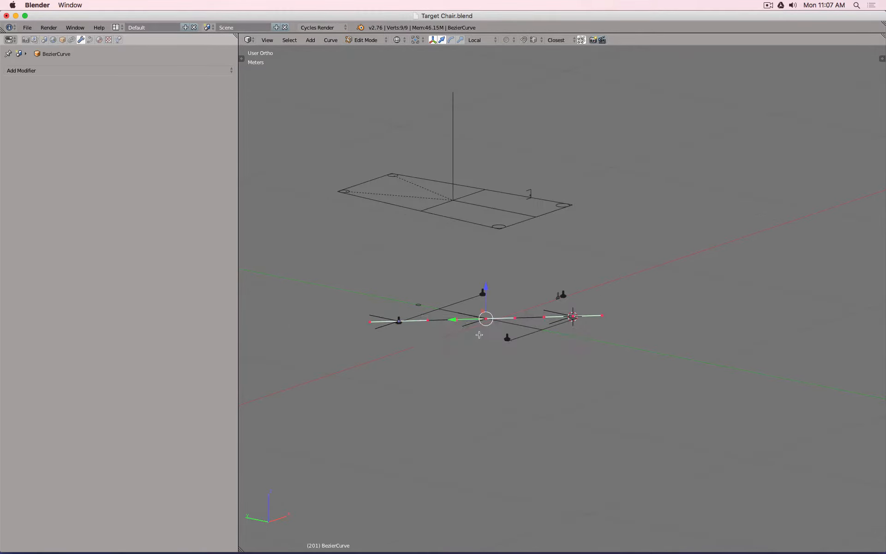
key("t")
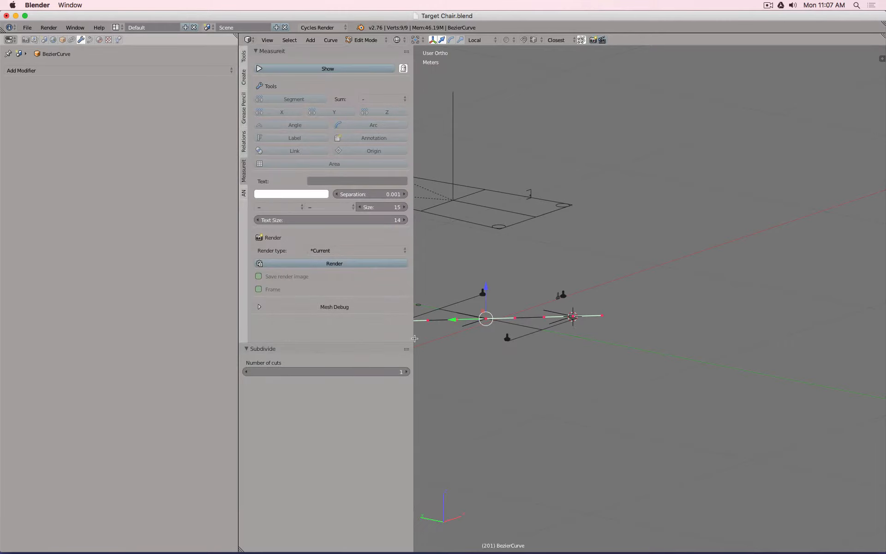
left_click(408, 372)
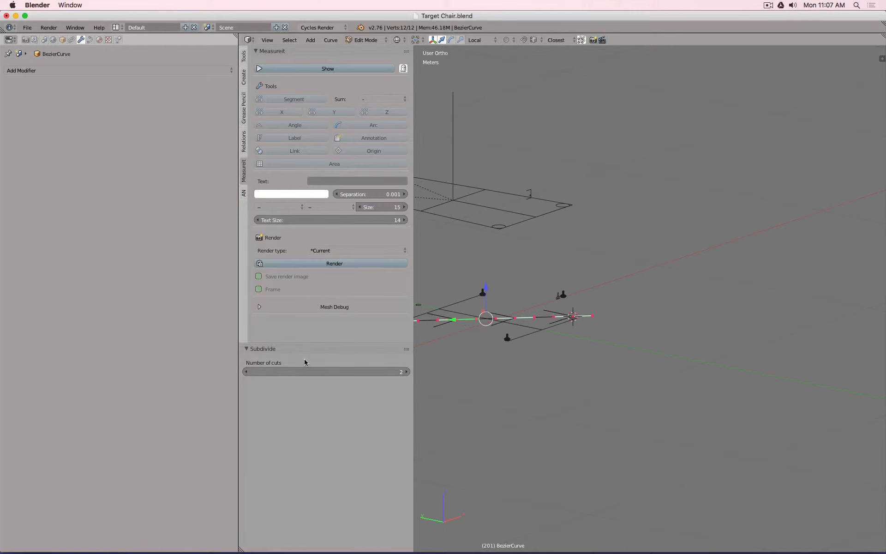
key("t")
- Raise the curve's two middle control points together along Z to about 41 cm
scroll(528, 329, "up", 3)
right_click(414, 314)
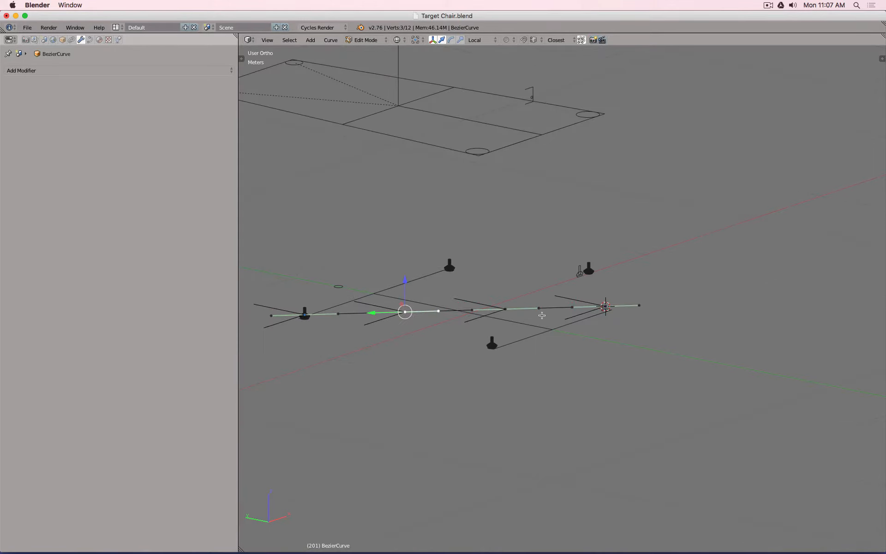
right_click(500, 316, "shift")
key("g")
key("z")
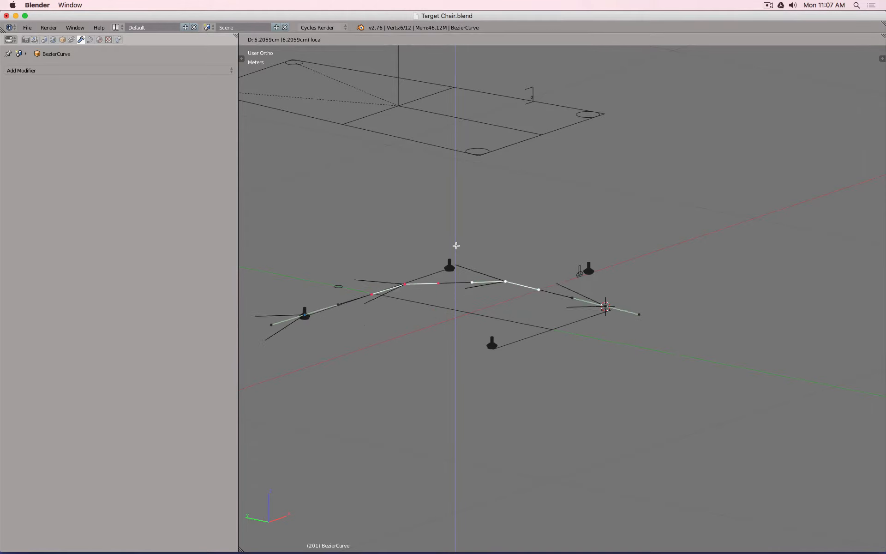
left_click(463, 131)
key("KP_1")
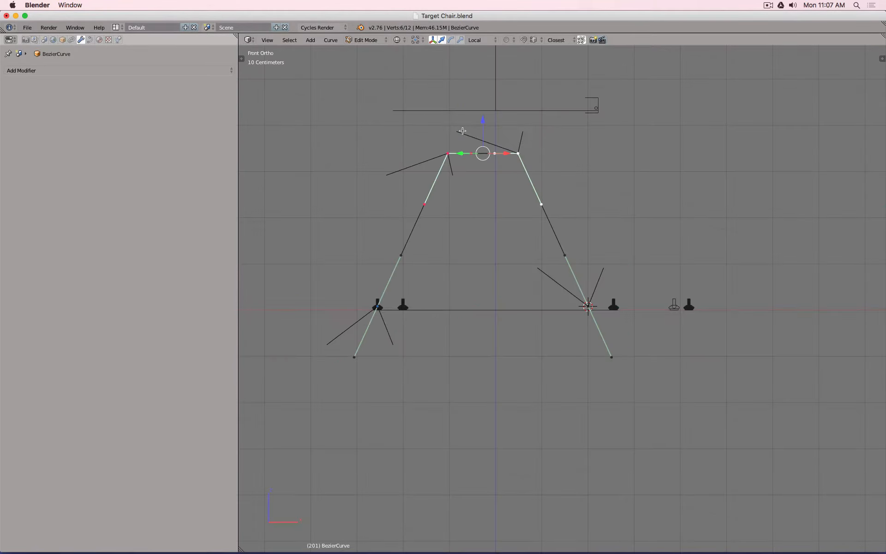
left_click_drag(484, 121, 485, 84)
- Spread the two raised control points outward along the local Y axis, each toward its own foot
key("KP_7")
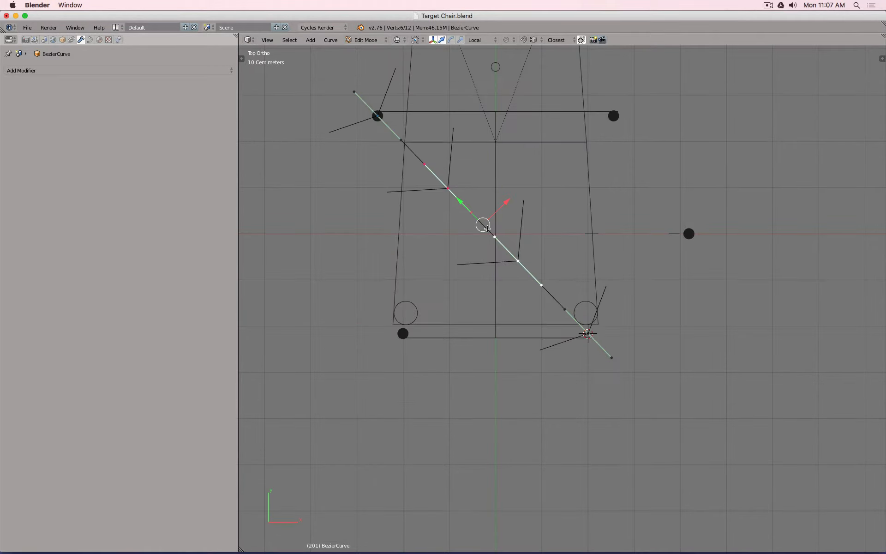
middle_click_drag(487, 229, 513, 207)
right_click(513, 209)
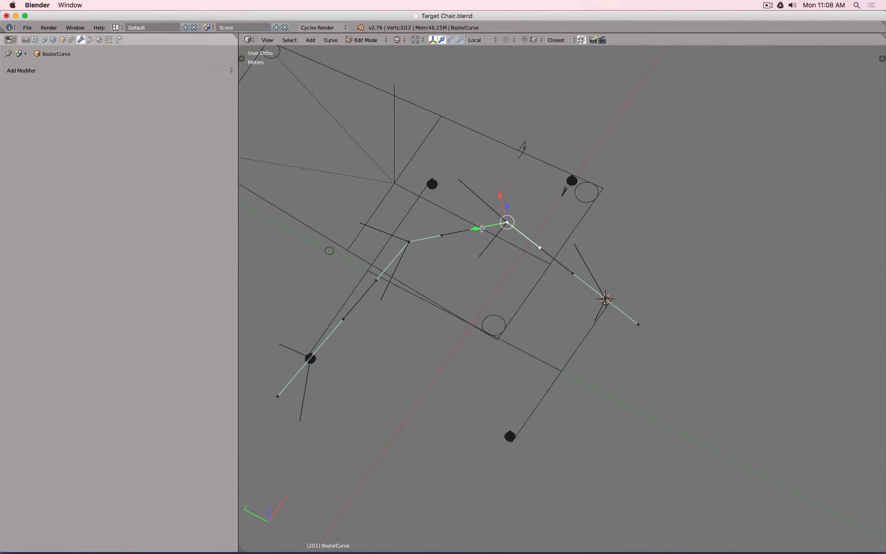
left_click_drag(475, 227, 542, 214)
right_click(414, 243)
left_click_drag(380, 247, 346, 254)
- Display the transform values and move the rear left raised control point along local Y to about -11.7 cm
key("Tab")
key("KP_7")
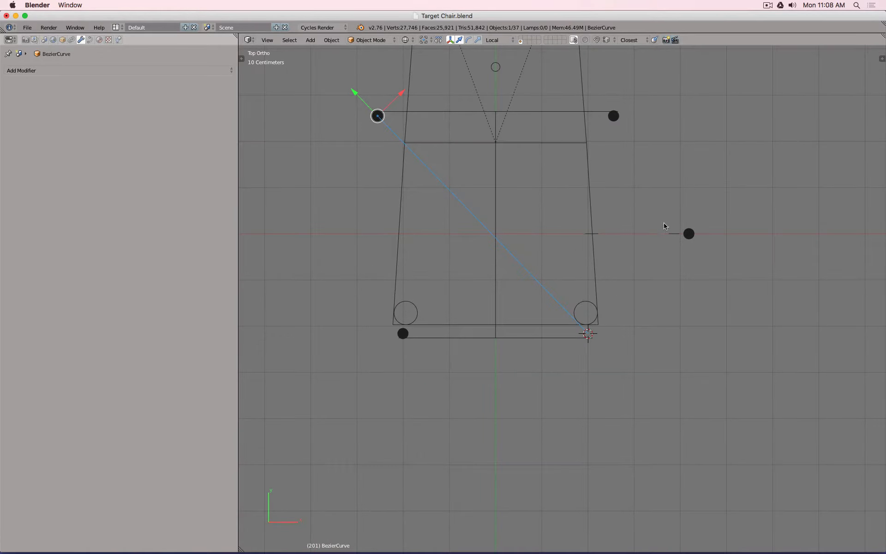
key("n")
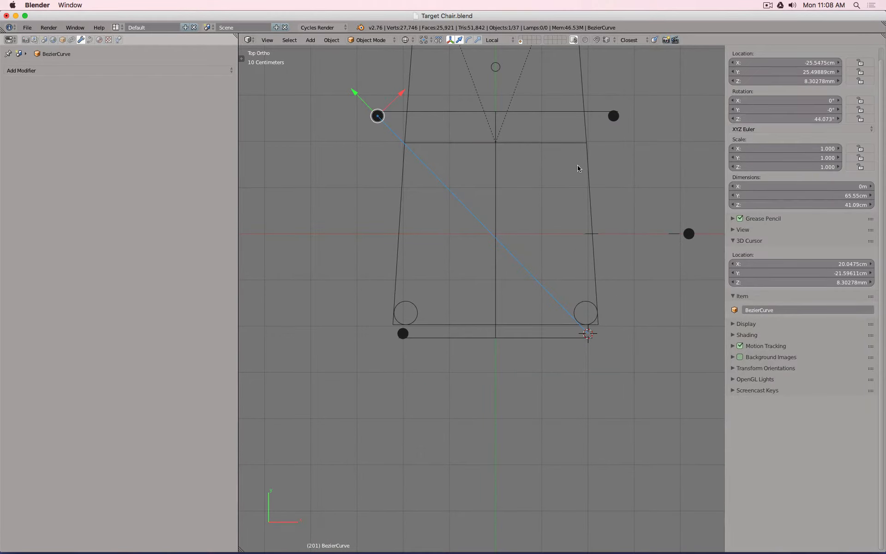
key("Tab")
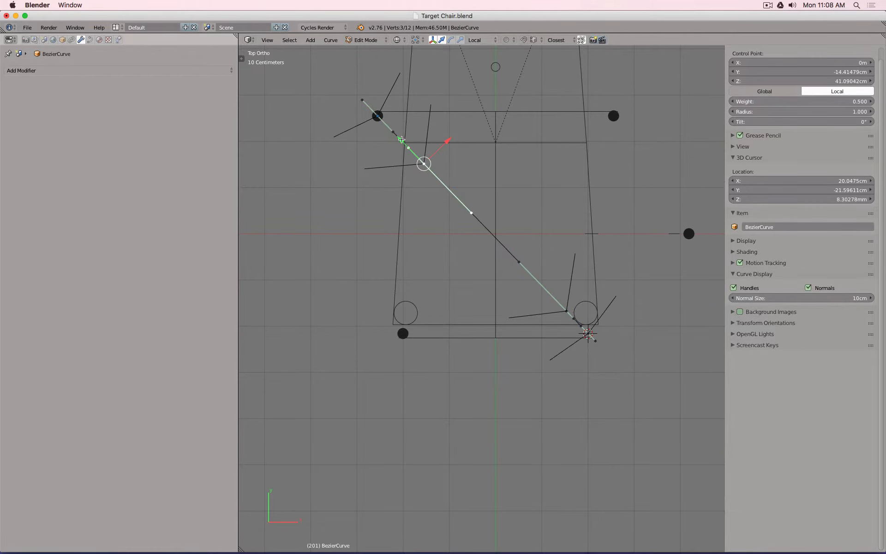
key("g")
key("y")
key("y")
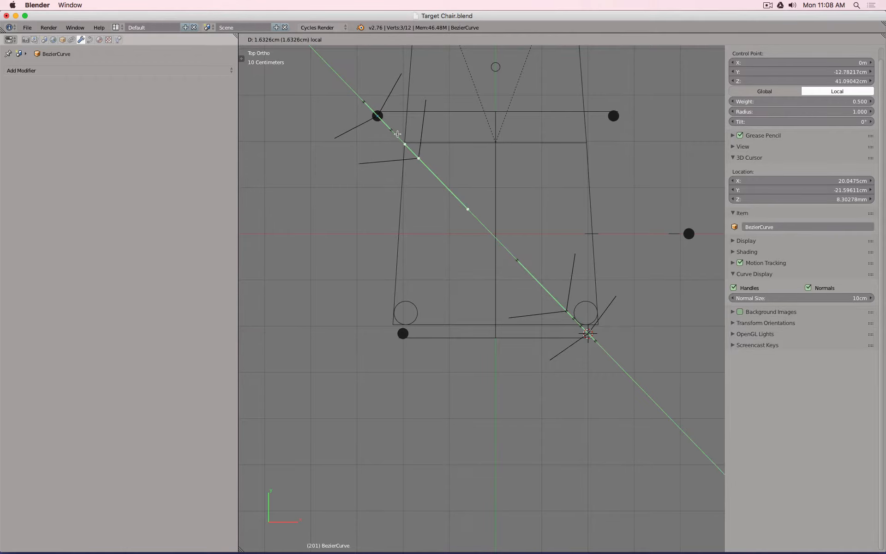
left_click(397, 128)
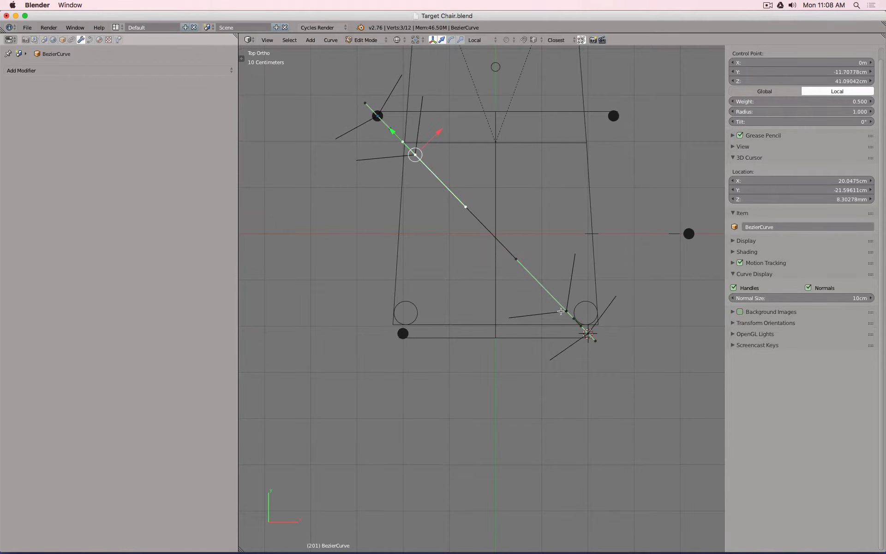
- Move the front right raised control point along local Y to about -60 cm and return the curve to Object Mode
middle_click_drag(555, 320, 581, 232)
right_click(573, 184)
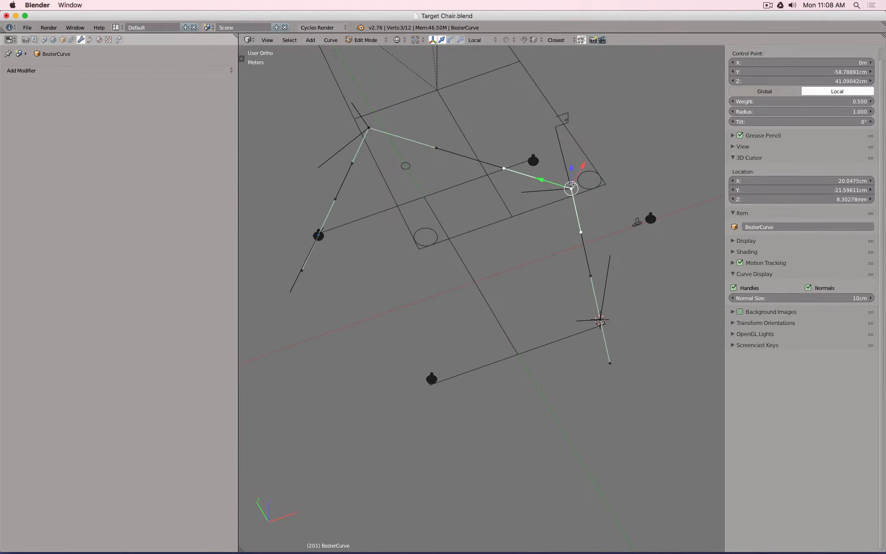
key("KP_7")
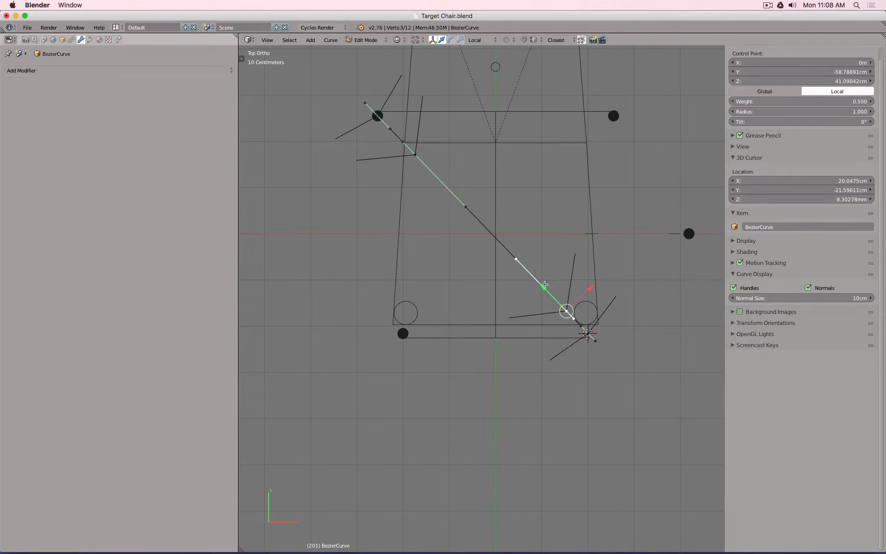
key("g")
key("y")
key("y")
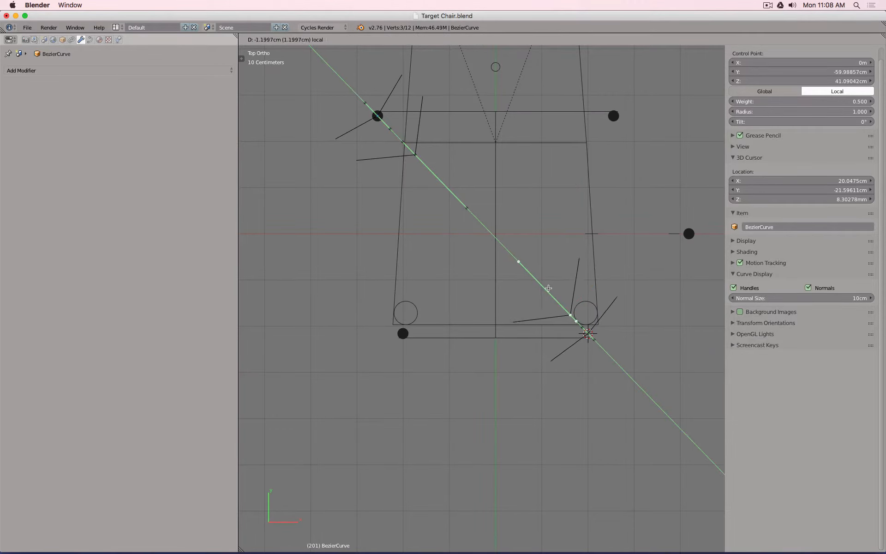
left_click(547, 287)
key("Tab")
- Duplicate the finished leg curve and shift the copy sideways, clear of the original
scroll(545, 320, "down", 2)
middle_click_drag(546, 319, 568, 287)
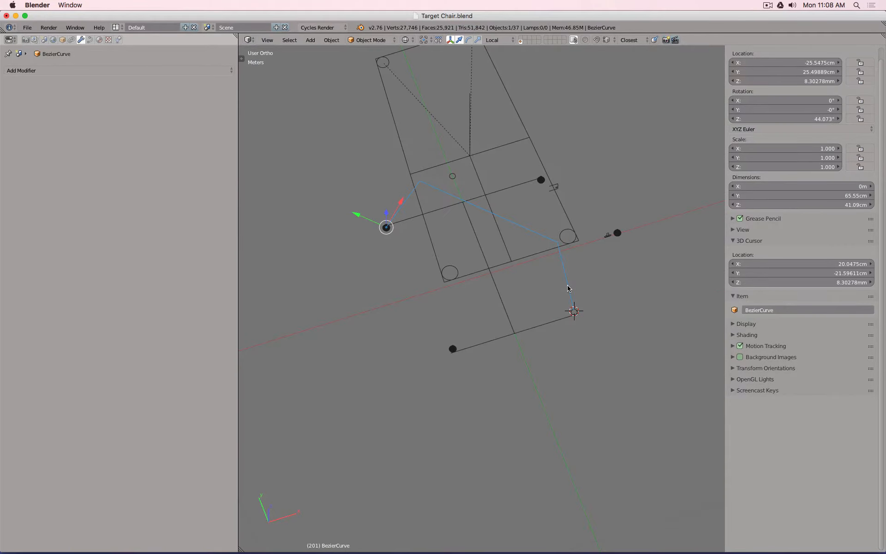
key("KP_7")
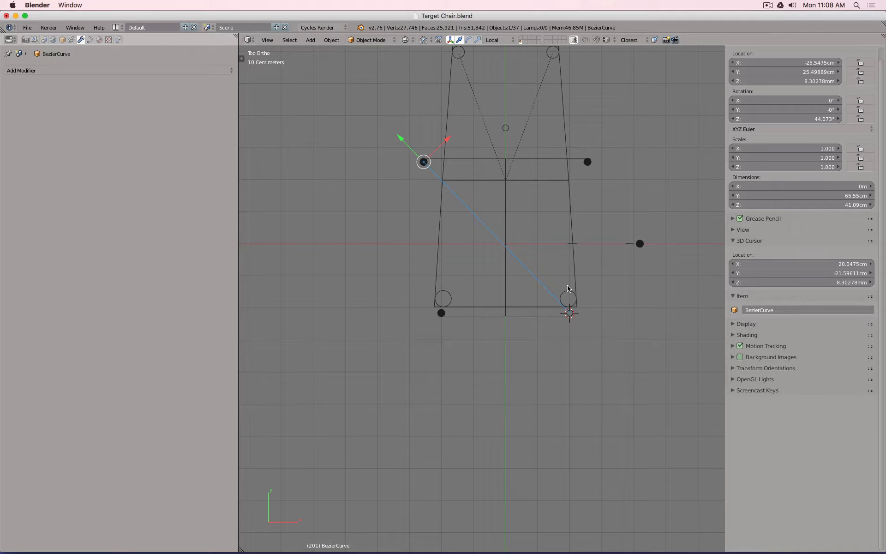
key("shift+d")
right_click(568, 288)
key("g")
left_click(668, 276)
middle_click_drag(669, 276, 541, 263)
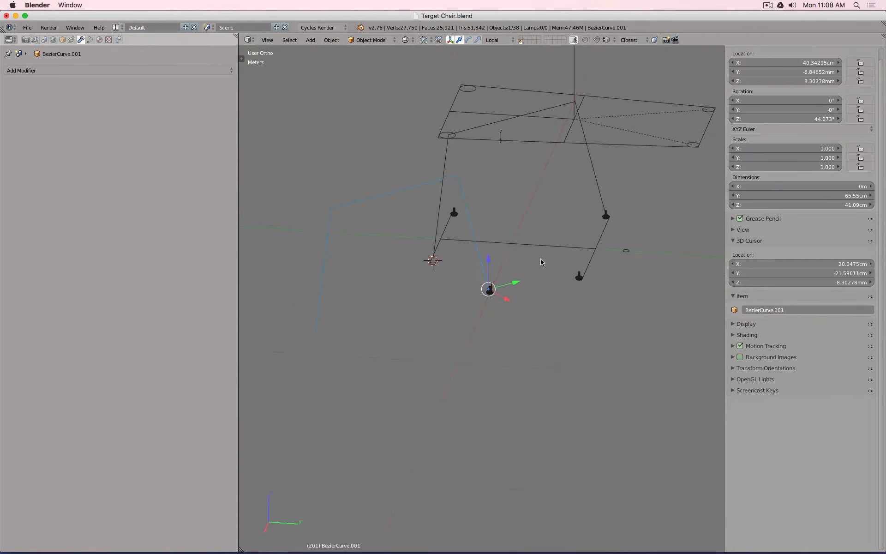
- Snap the 3D cursor to the rear right ball joint and snap the duplicated curve to it
scroll(577, 278, "up", 8)
right_click(554, 296)
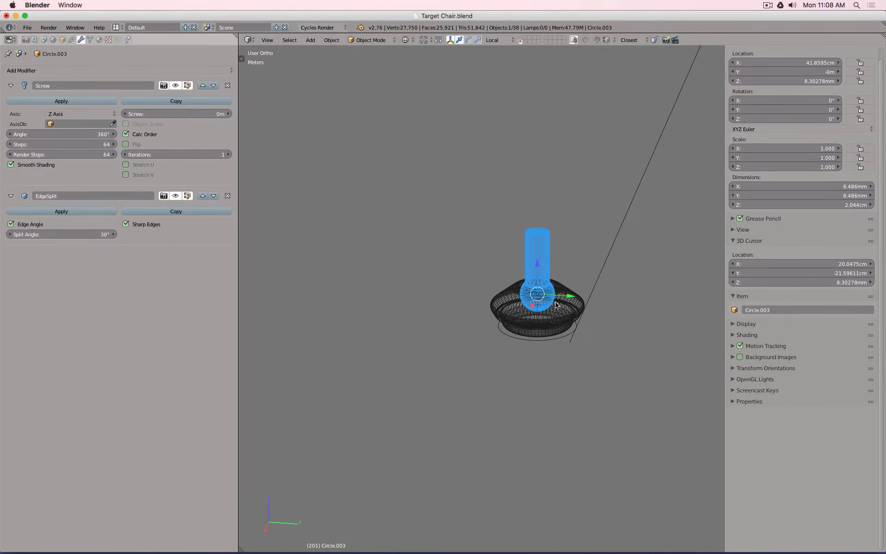
key("shift+s")
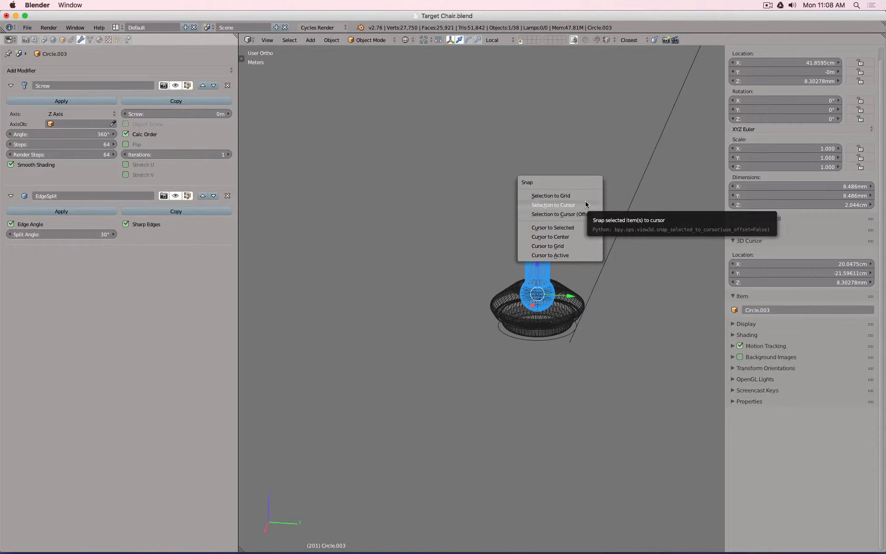
left_click(577, 227)
scroll(579, 223, "down", 6)
right_click(470, 218)
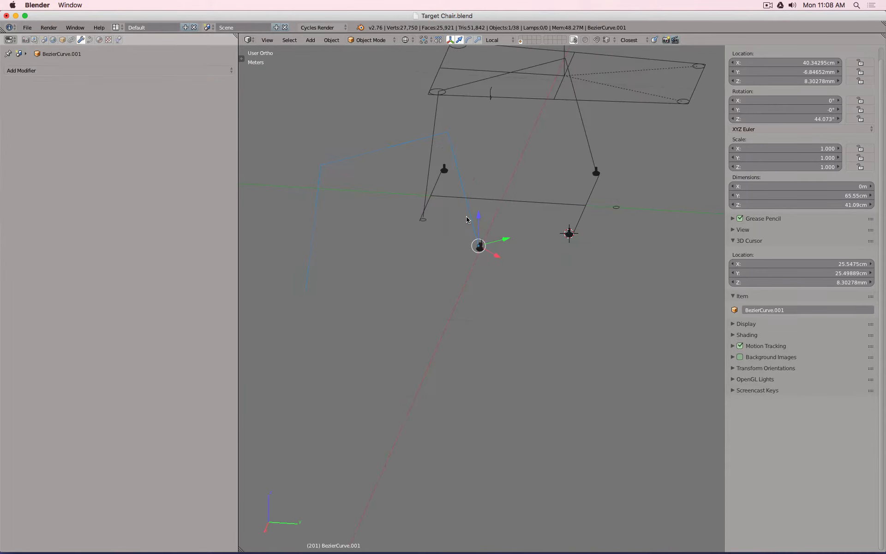
key("shift+s")
left_click(466, 194)
- Set the duplicated curve's Z rotation to -44.073° so it runs along the opposite diagonal
left_click(779, 119)
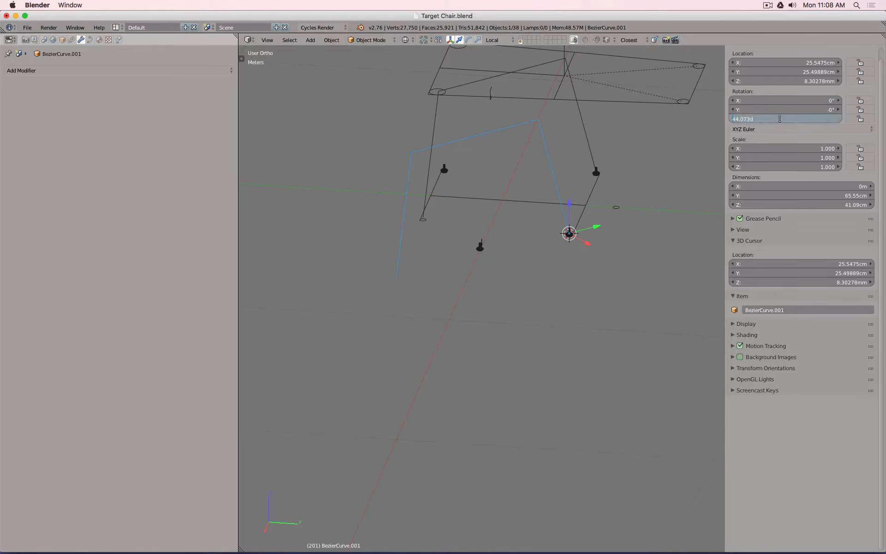
key("Return")
key("KP_7")
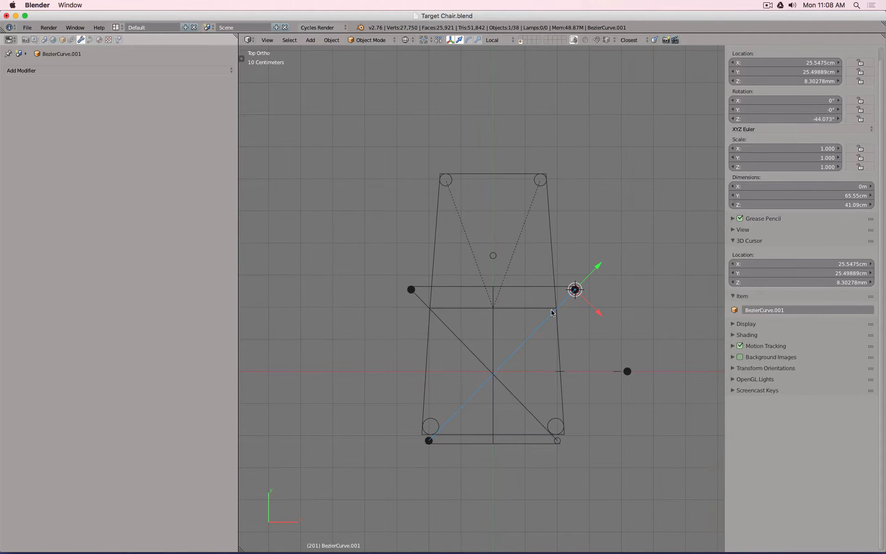
scroll(518, 417, "up", 7)
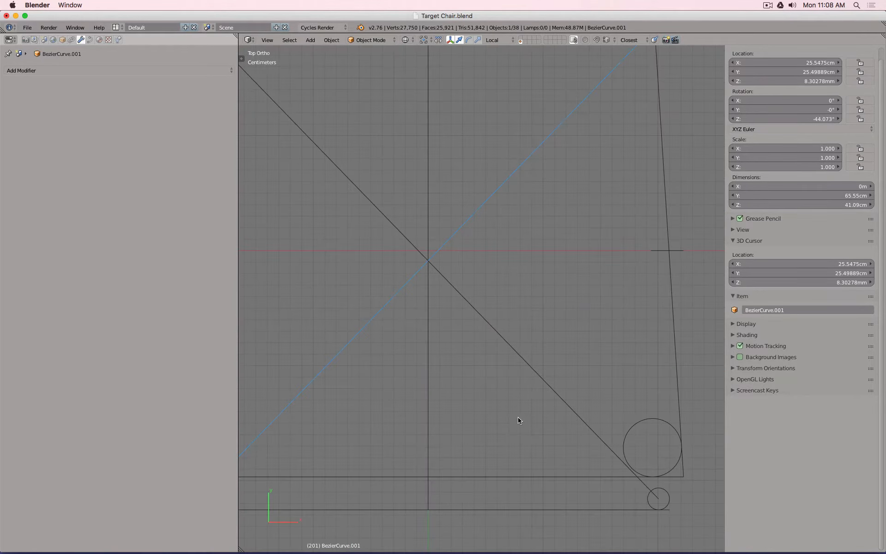
scroll(518, 416, "down", 7)
scroll(518, 417, "up", 6)
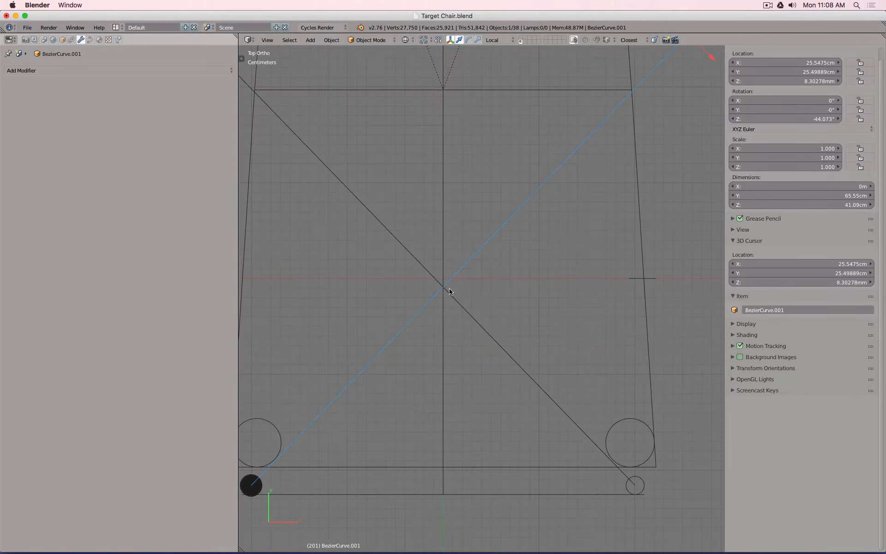
scroll(538, 409, "down", 3)
- Unhide all hidden objects and clear the selection
middle_click_drag(538, 410, 431, 289)
key("alt+h")
key("a")
middle_click_drag(353, 317, 527, 355)
scroll(527, 356, "up", 2)
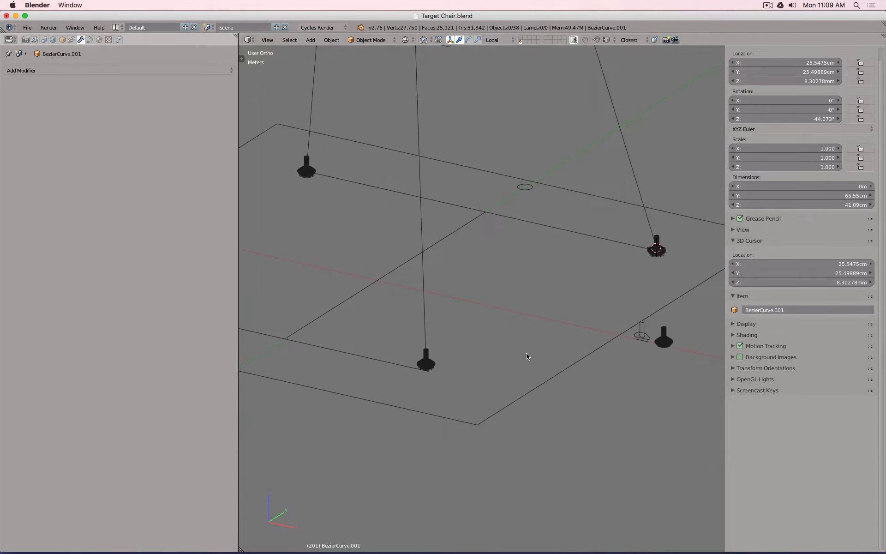
- Select both rear ball joints and rotate them together in the right side view to about 11.5° on X
key("KP_3")
scroll(579, 202, "up", 8)
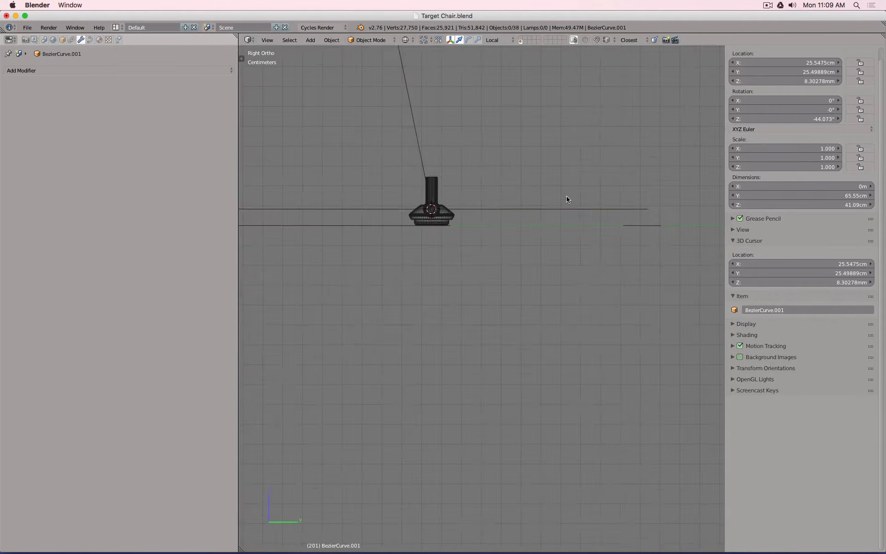
middle_click_drag(522, 182, 720, 294, "shift")
scroll(596, 315, "up", 6)
right_click(534, 217)
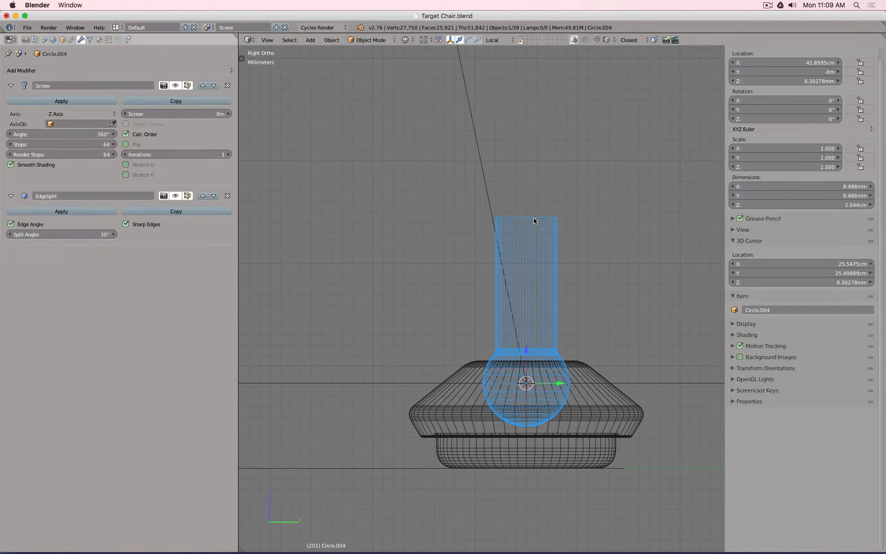
scroll(530, 236, "up", 4)
scroll(530, 236, "down", 2)
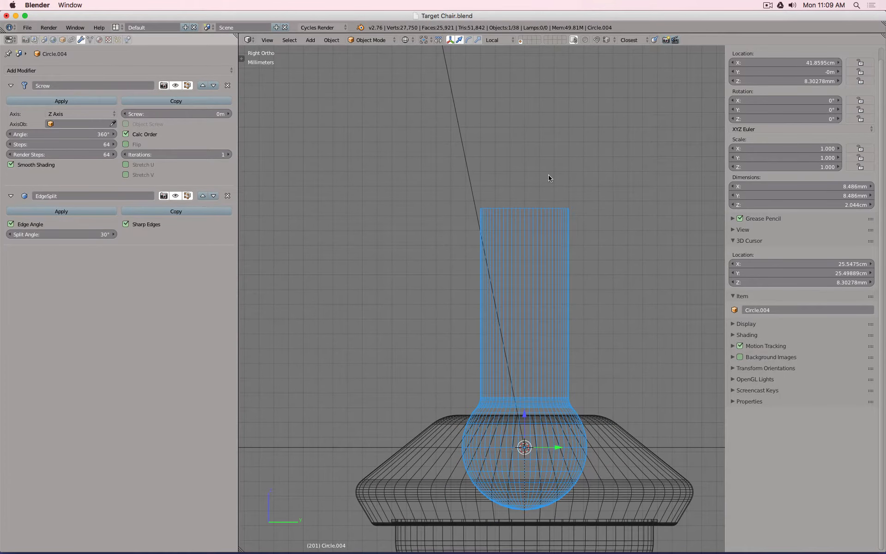
key("r")
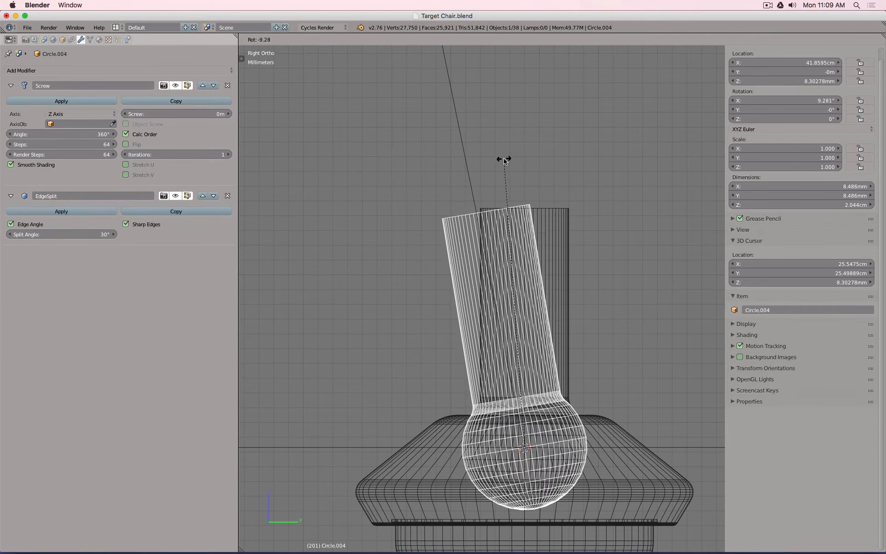
key("Escape")
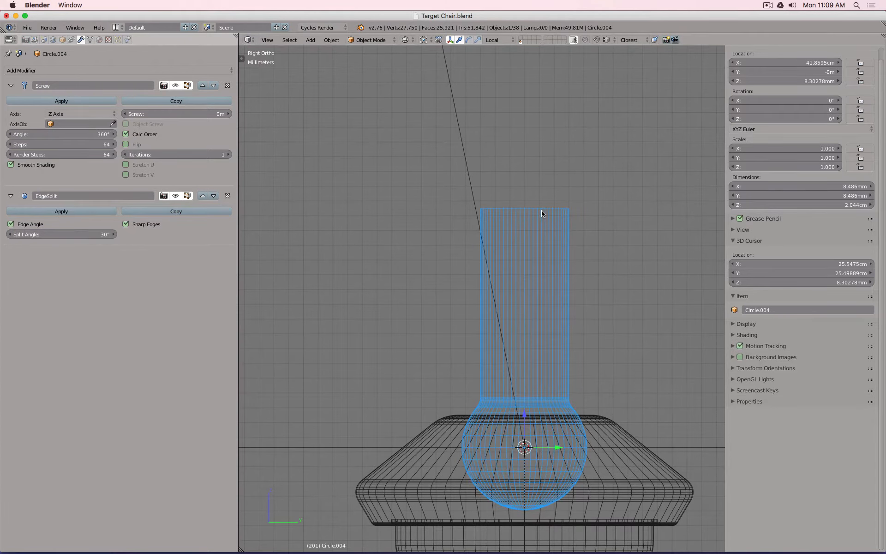
right_click(546, 214, "shift")
key("r")
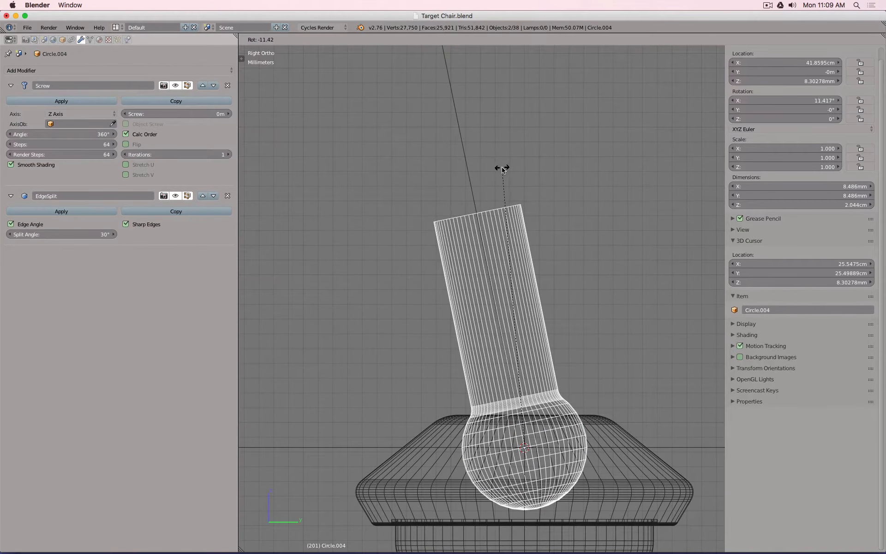
left_click(501, 168)
- Refine the rear ball joints' X rotation to about 11.57° so their stems align with the leg curves
scroll(484, 194, "up", 6)
scroll(478, 202, "up", 5)
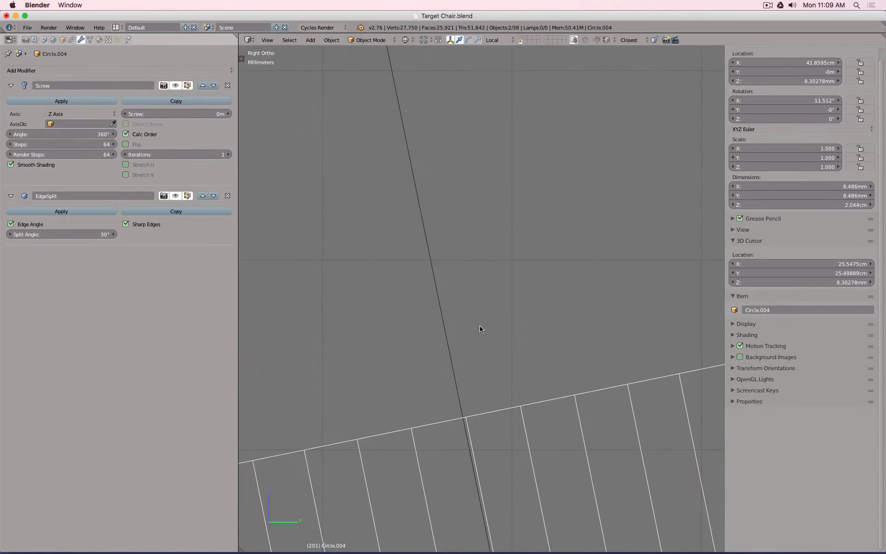
key("r")
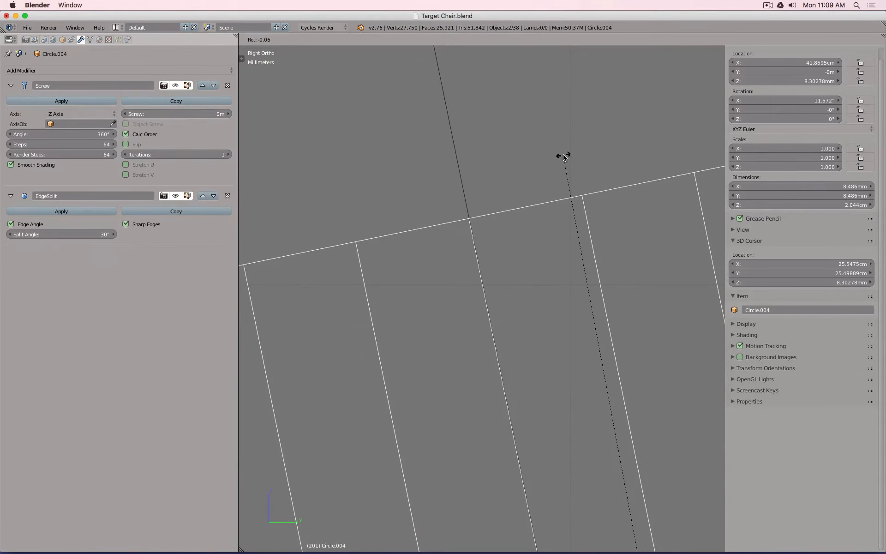
left_click(565, 157)
- Rotate only the rear left ball joint in front view to about 11.2° on Y, aligning its stem with the leg curve
scroll(557, 245, "down", 10)
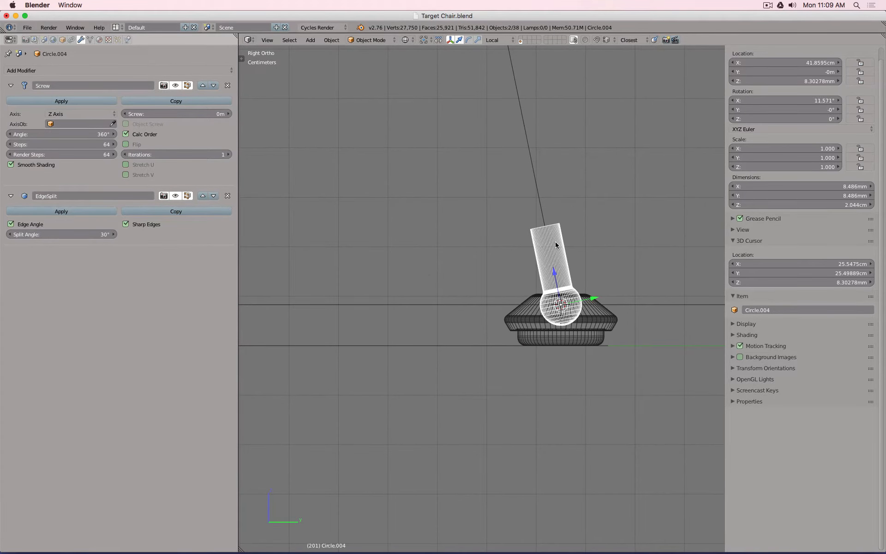
key("KP_1")
scroll(445, 342, "up", 3)
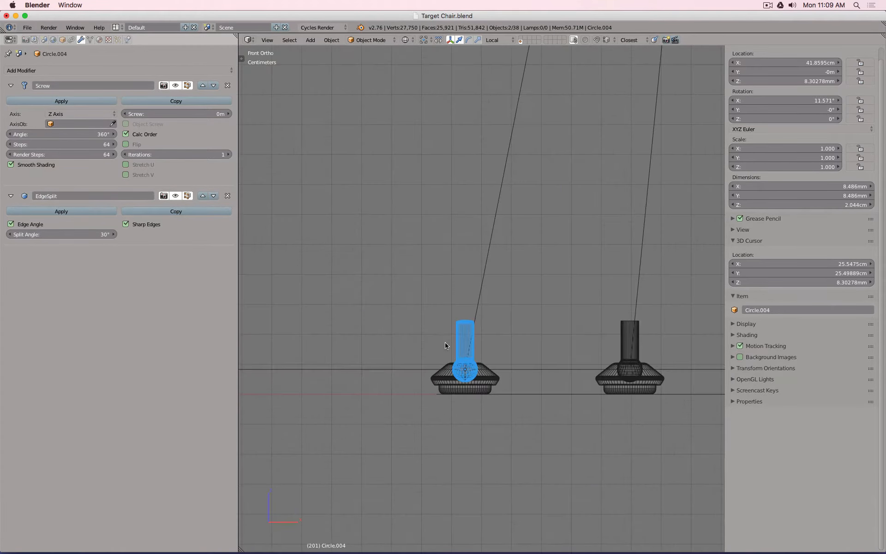
scroll(533, 277, "up", 8)
middle_click_drag(615, 213, 456, 186, "shift")
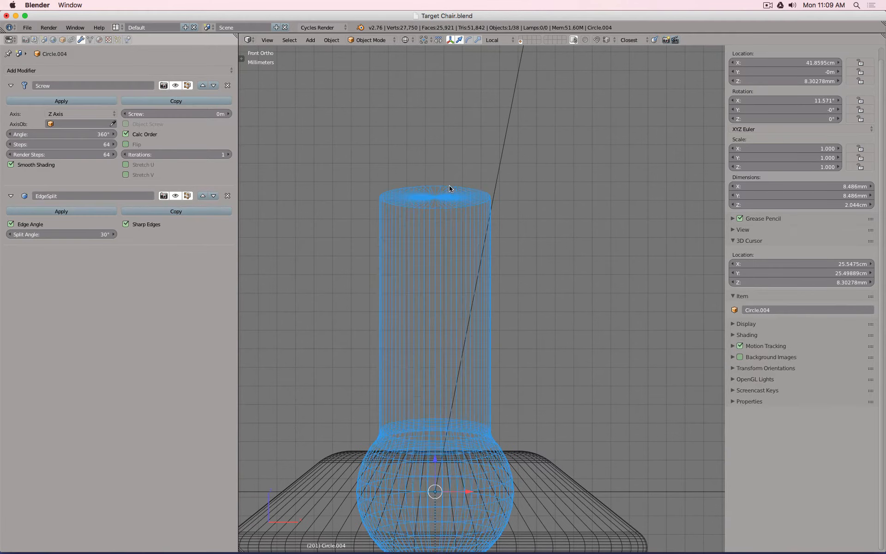
scroll(425, 158, "up", 4)
key("r")
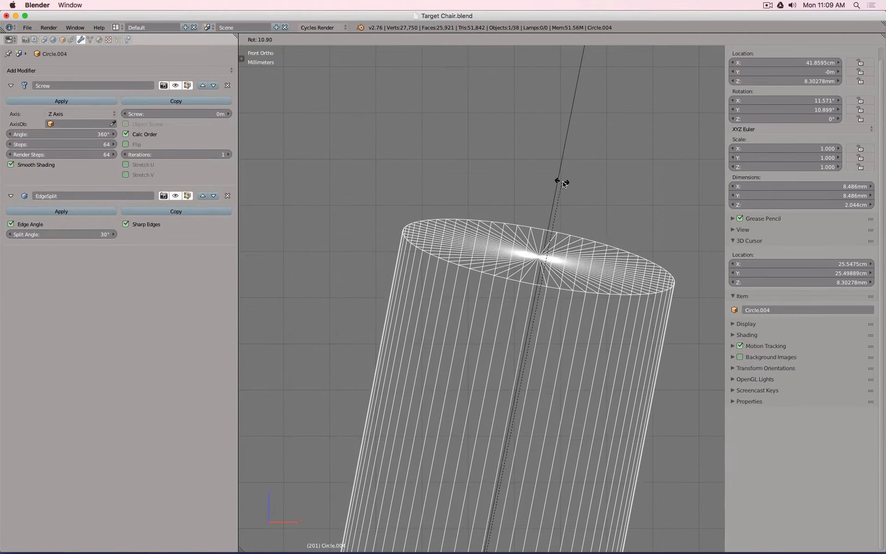
left_click(563, 185)
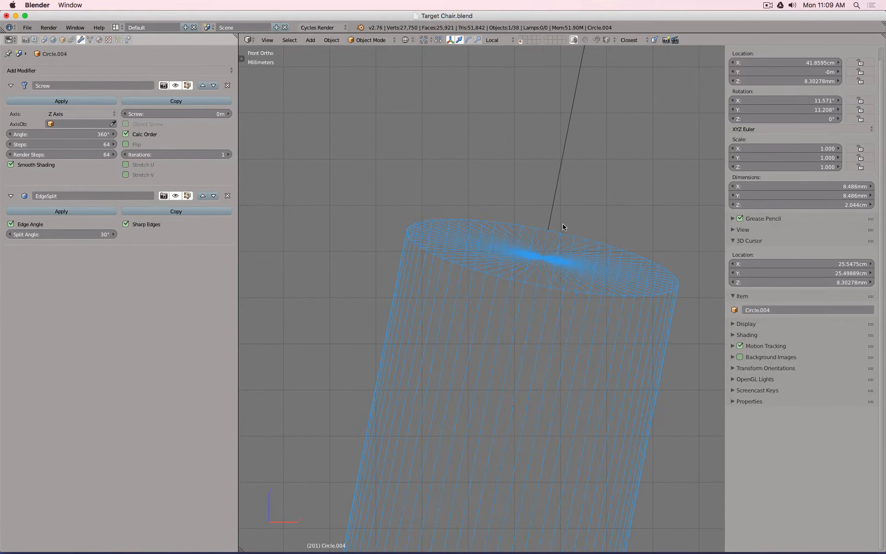
scroll(560, 222, "down", 10)
scroll(639, 196, "down", 4)
left_click_drag(646, 189, 340, 226, "shift")
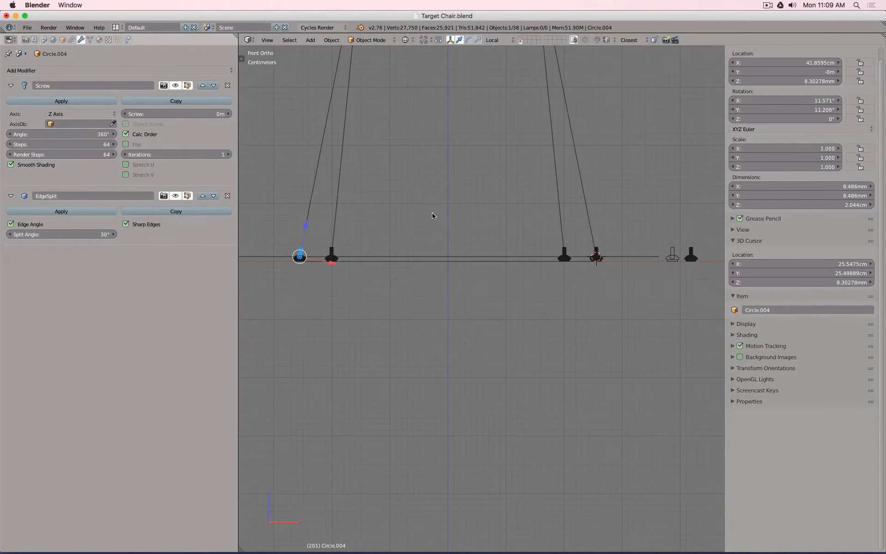
key("r")
right_click(419, 209)
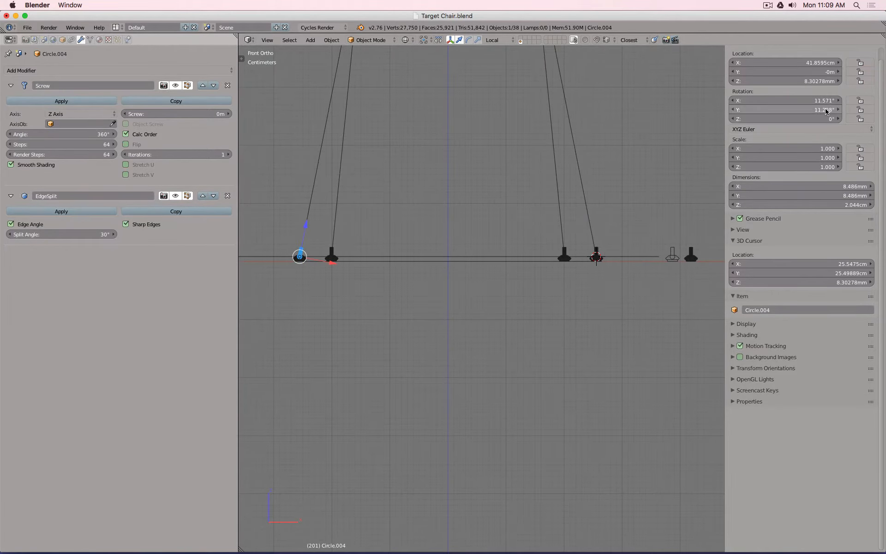
scroll(630, 246, "up", 10)
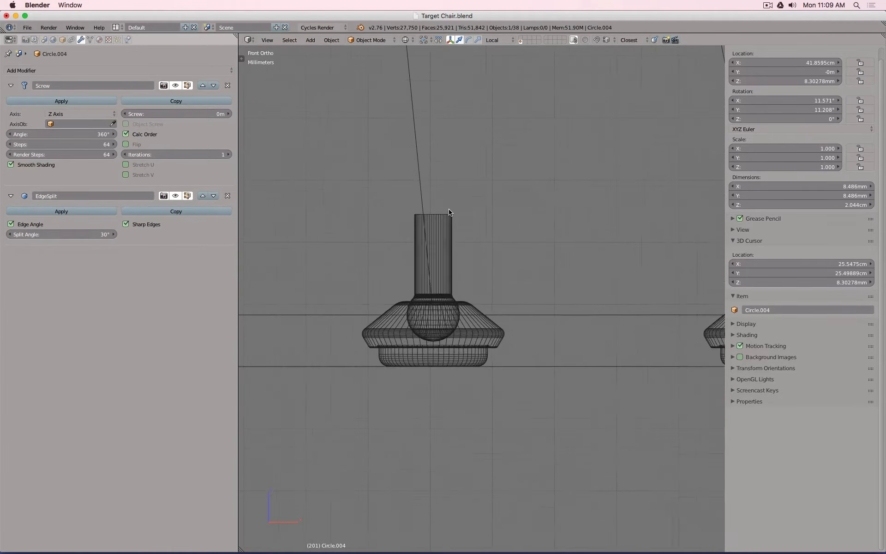
right_click(444, 222)
scroll(545, 219, "down", 4)
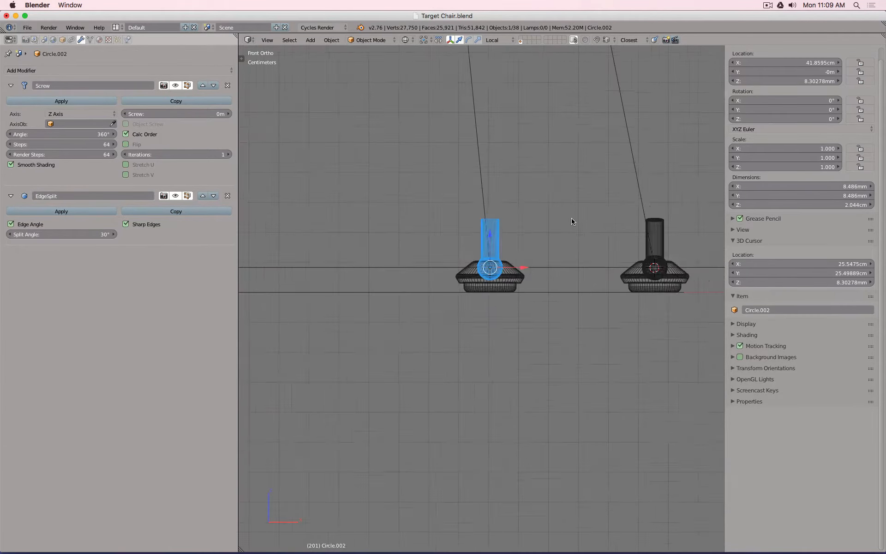
scroll(572, 222, "down", 3)
- Rotate the rear right ball joint in front view to about -11.2° on Y, aligning its stem with the leg curve
middle_click_drag(602, 217, 572, 226)
right_click(614, 226)
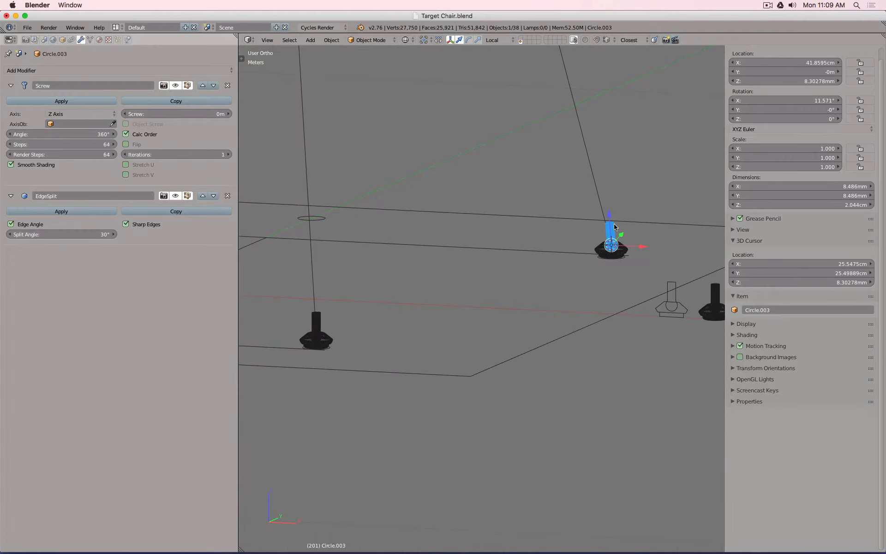
key("KP_1")
scroll(624, 213, "up", 8)
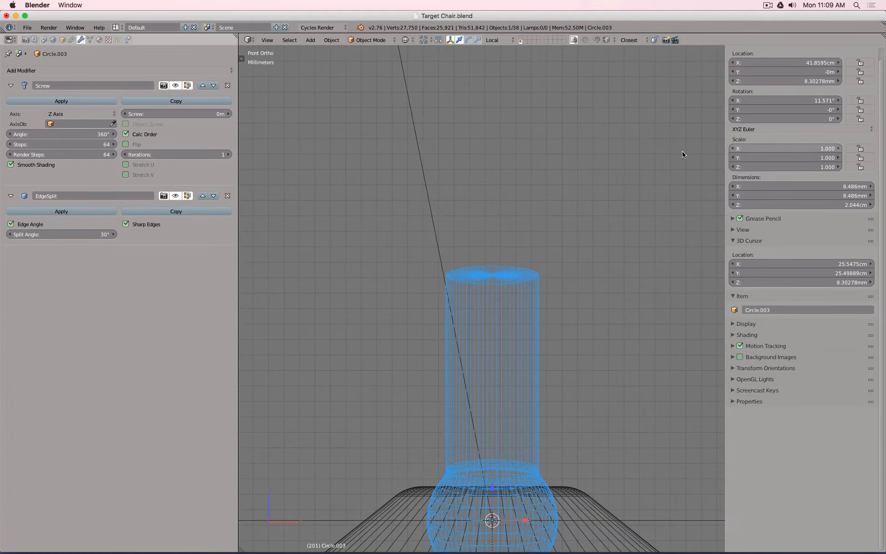
key("r")
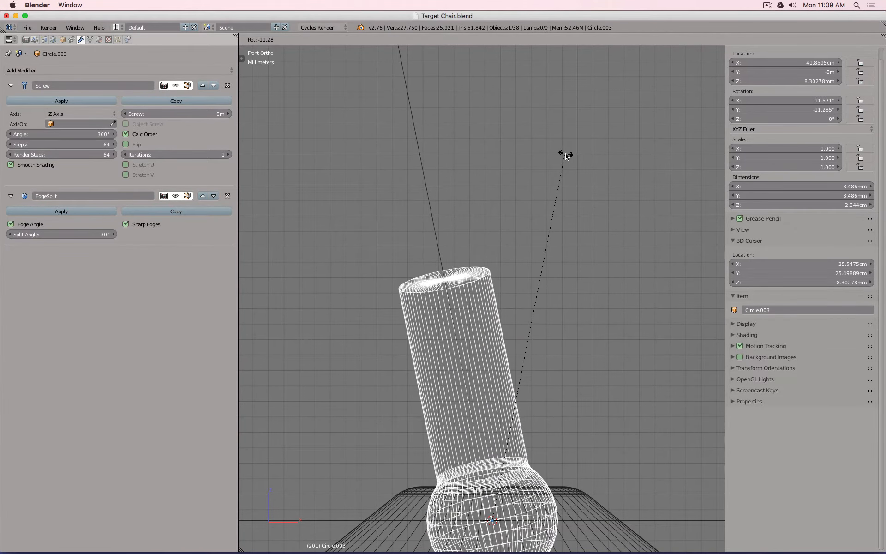
left_click(563, 159)
scroll(451, 275, "up", 6)
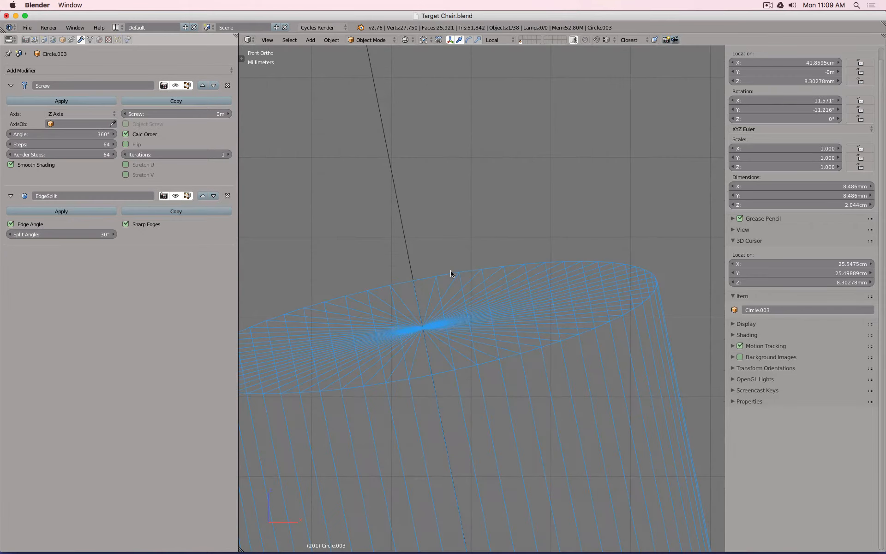
- Refine the rear right ball joint's Y rotation to -11.208° so its stem lines up with the leg curve
scroll(433, 255, "up", 2)
key("r")
left_click(431, 251)
scroll(460, 220, "down", 4)
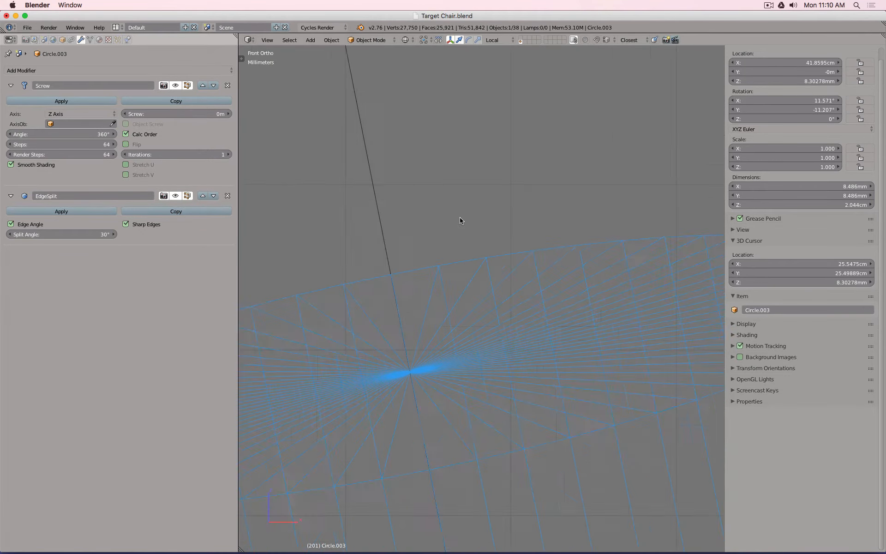
scroll(486, 222, "down", 10)
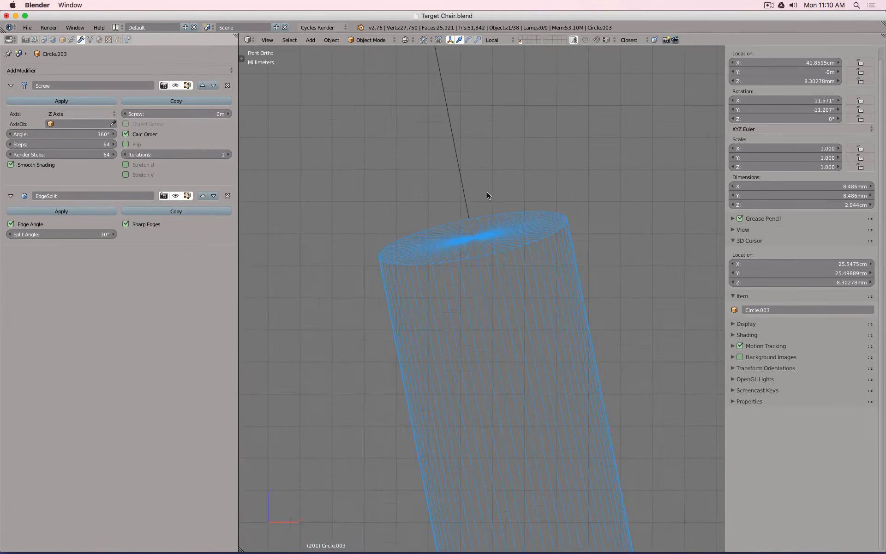
left_click(814, 111)
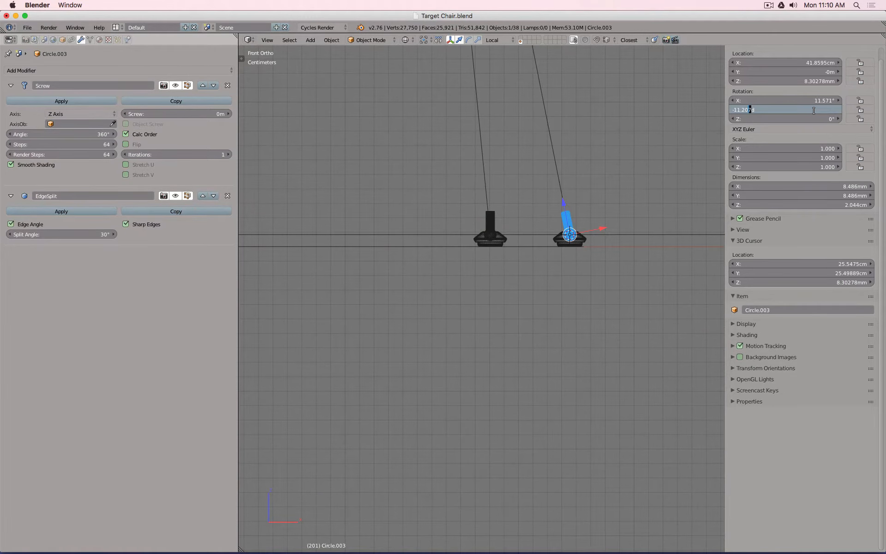
type("8")
key("Return")
- Rotate the front right ball joint in front view to about -5.65° on Y, aligning its stem with the leg curve
scroll(490, 214, "up", 8)
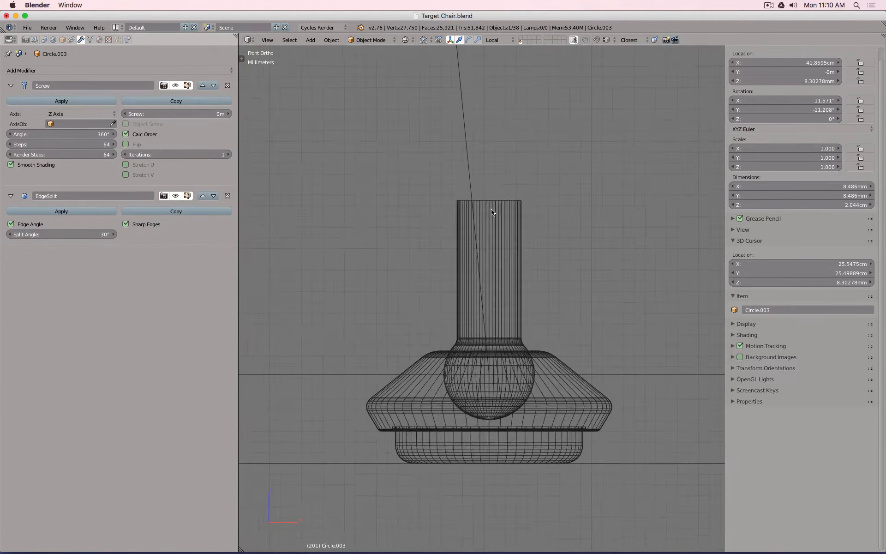
right_click(539, 198)
key("r")
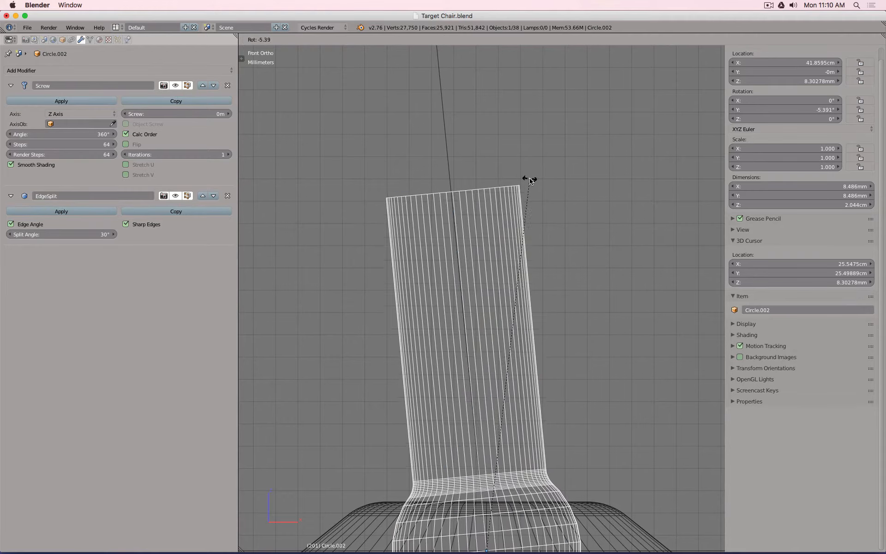
scroll(528, 178, "up", 10)
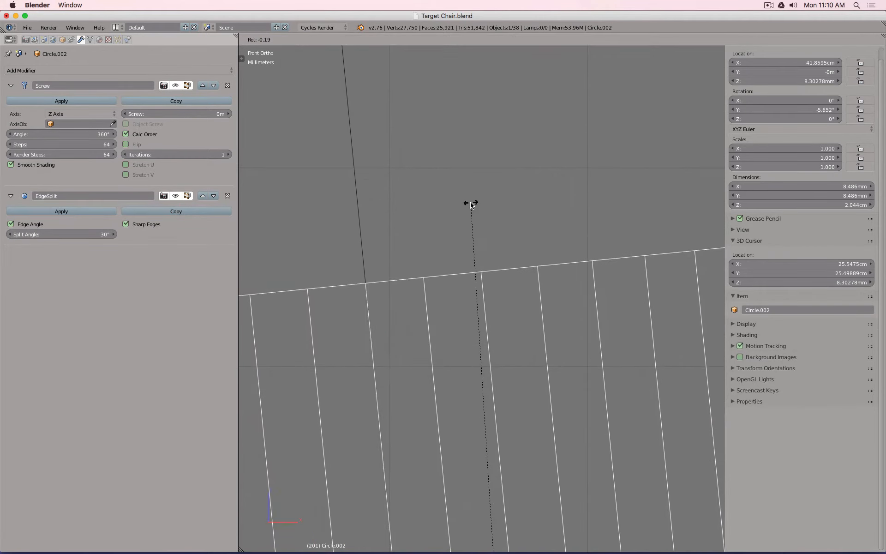
left_click(471, 203)
scroll(445, 235, "down", 12)
scroll(455, 258, "down", 4)
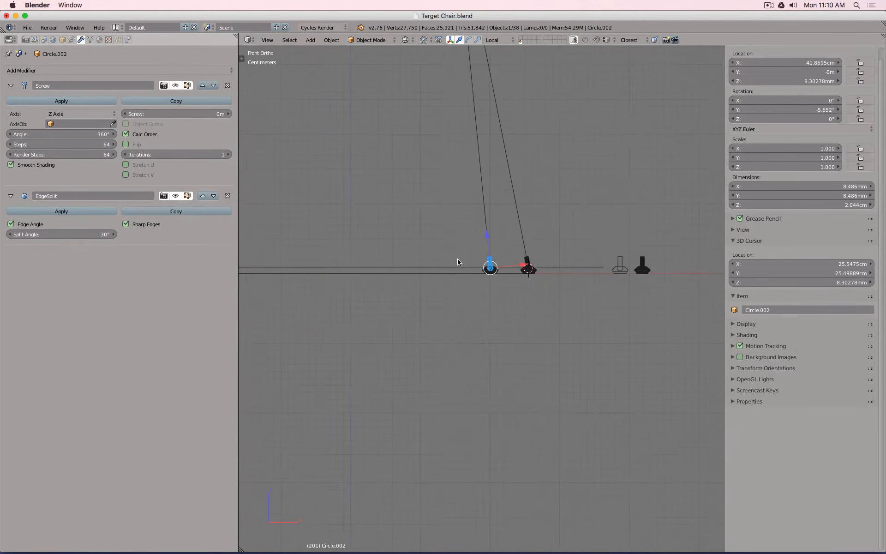
- Rotate the front left ball joint in front view to about 5.65° on Y, aligning its stem with the leg curve
middle_click_drag(688, 239, 446, 275, "shift")
scroll(516, 279, "up", 7)
middle_click_drag(607, 284, 465, 298, "shift")
scroll(515, 277, "up", 4)
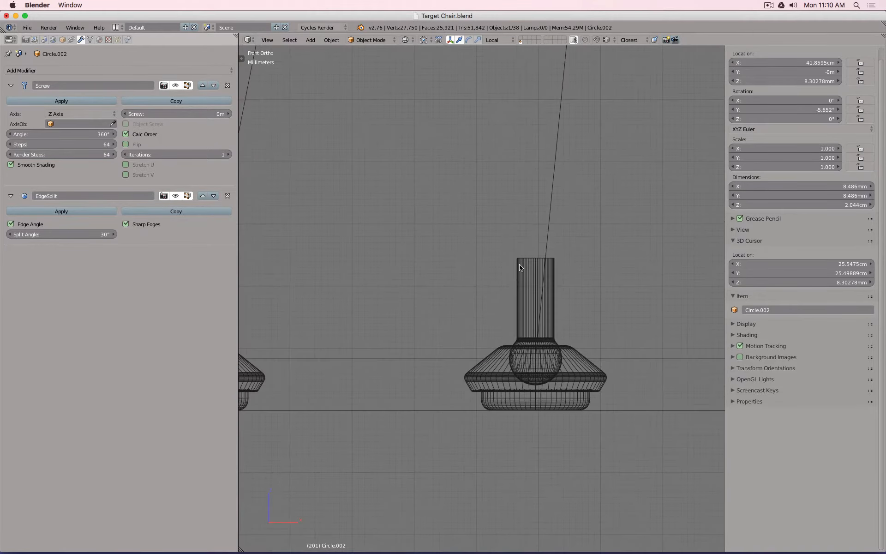
right_click(524, 267)
scroll(560, 257, "up", 12)
key("r")
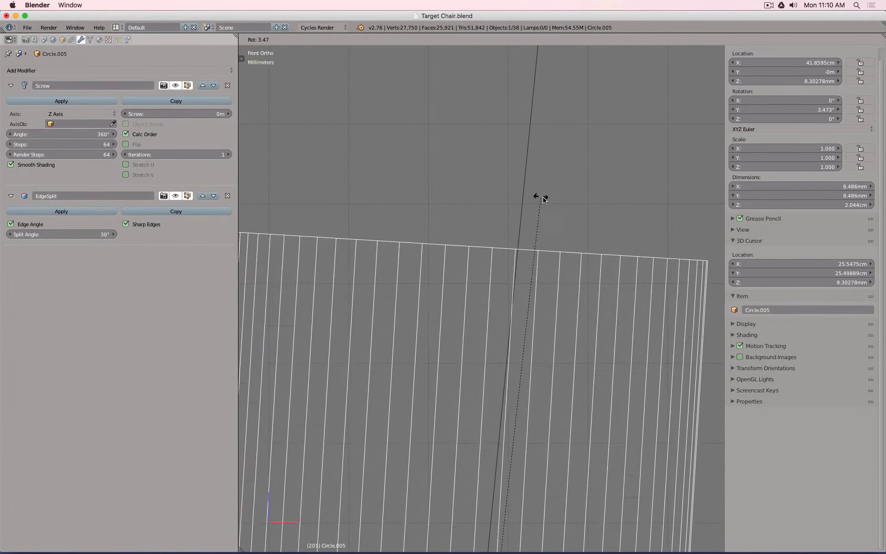
left_click(590, 211)
scroll(549, 245, "up", 9)
middle_click_drag(466, 263, 566, 224, "shift")
key("r")
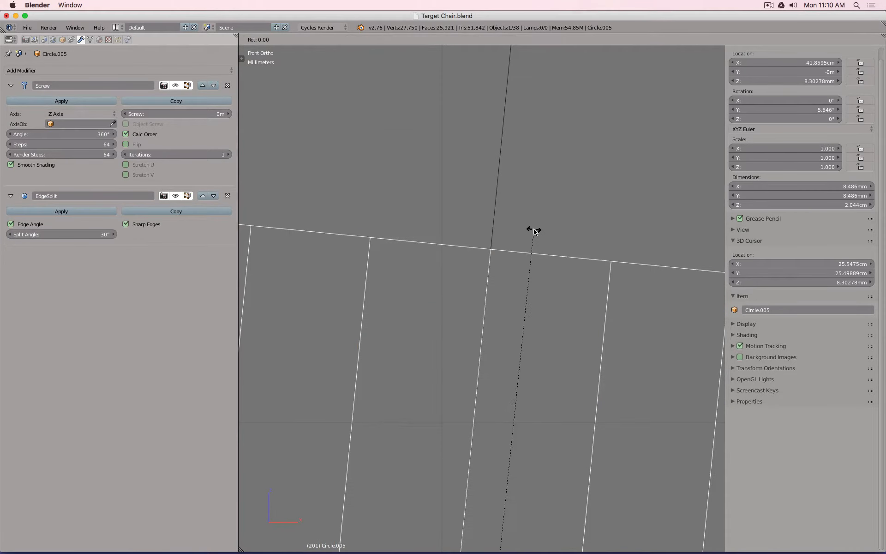
left_click(533, 229)
- Select both front ball joints and rotate them together in the right side view to about -5.86° on X
scroll(533, 229, "down", 3)
key("KP_3")
key("KP_Decimal")
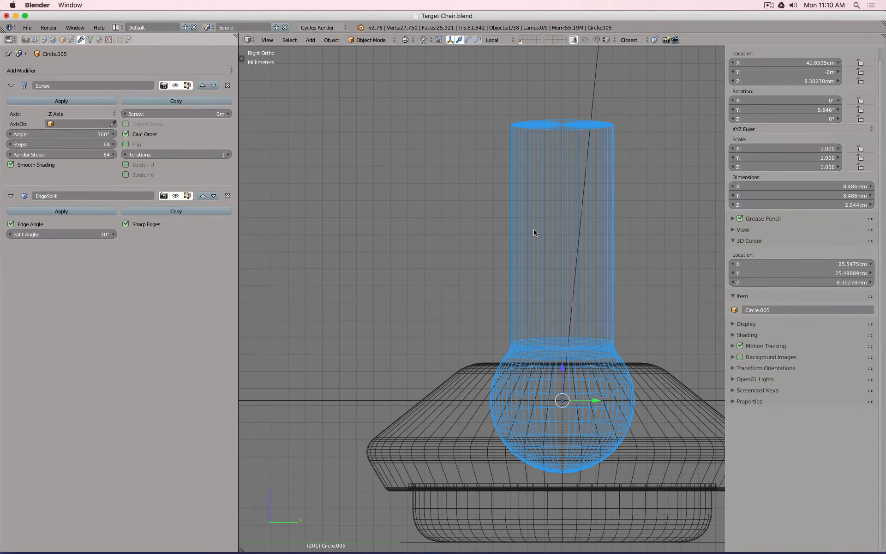
key("a")
key("b")
left_click_drag(483, 104, 526, 161)
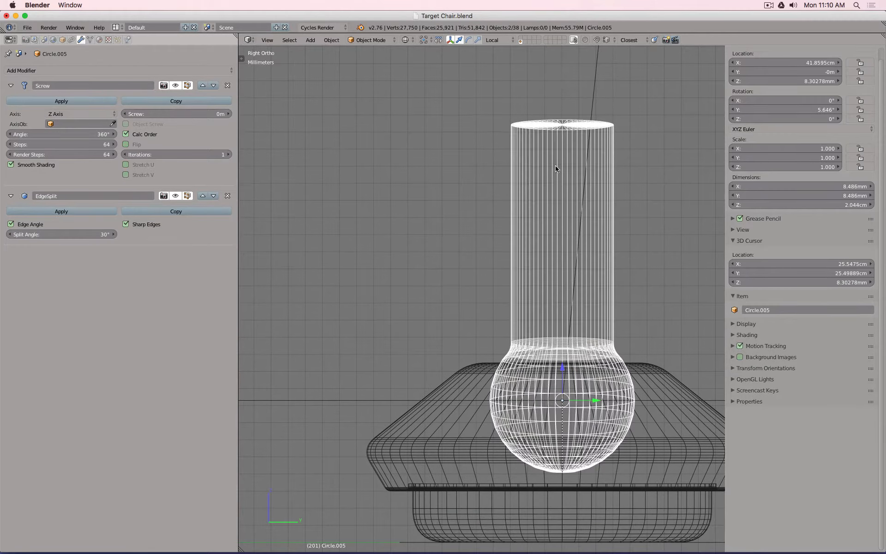
middle_click_drag(556, 169, 425, 222, "shift")
scroll(410, 186, "up", 4)
key("KP_4")
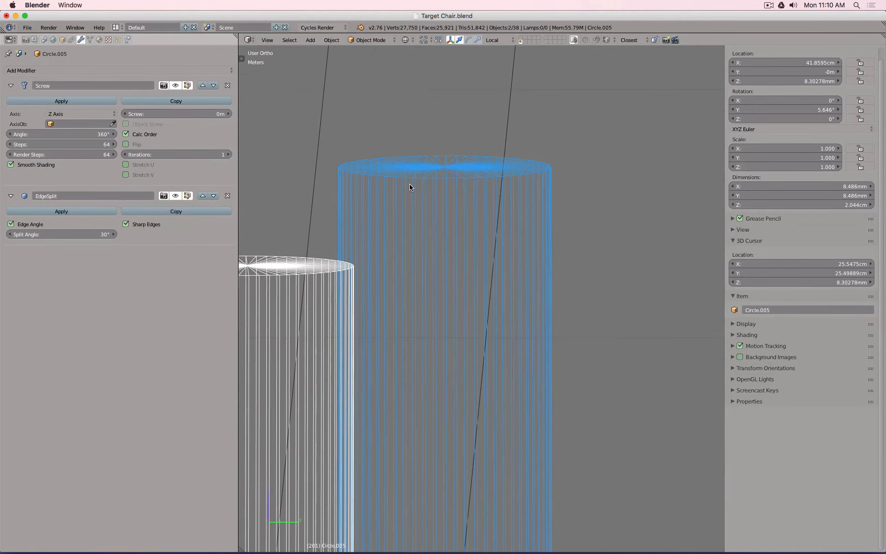
key("KP_3")
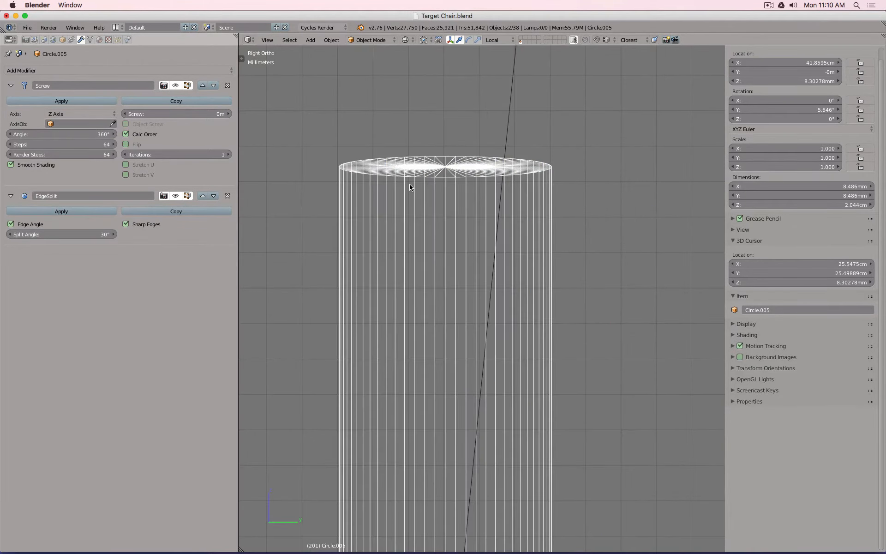
scroll(439, 160, "up", 4)
key("r")
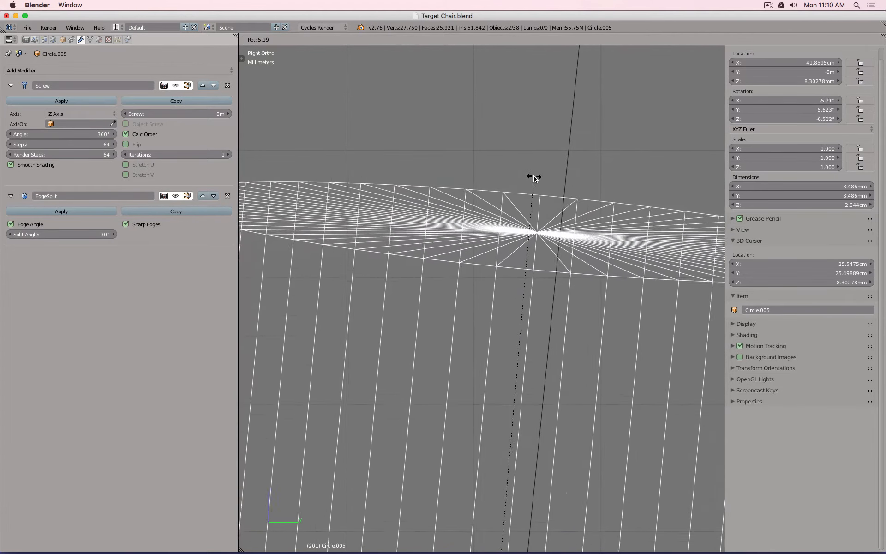
left_click(558, 183)
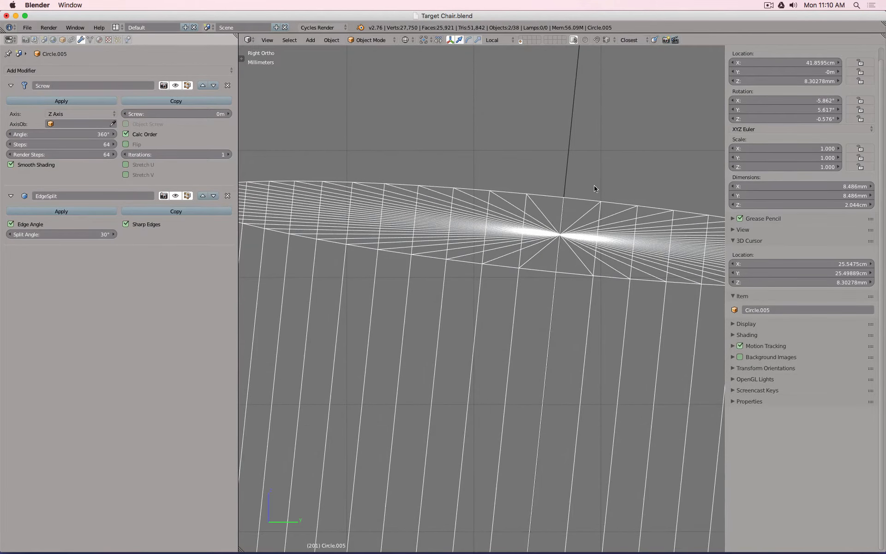
- Refine the front ball joints' X rotation to about -5.866° so their stems meet the leg curves
scroll(522, 225, "up", 5)
key("r")
key("Escape")
scroll(554, 231, "down", 10)
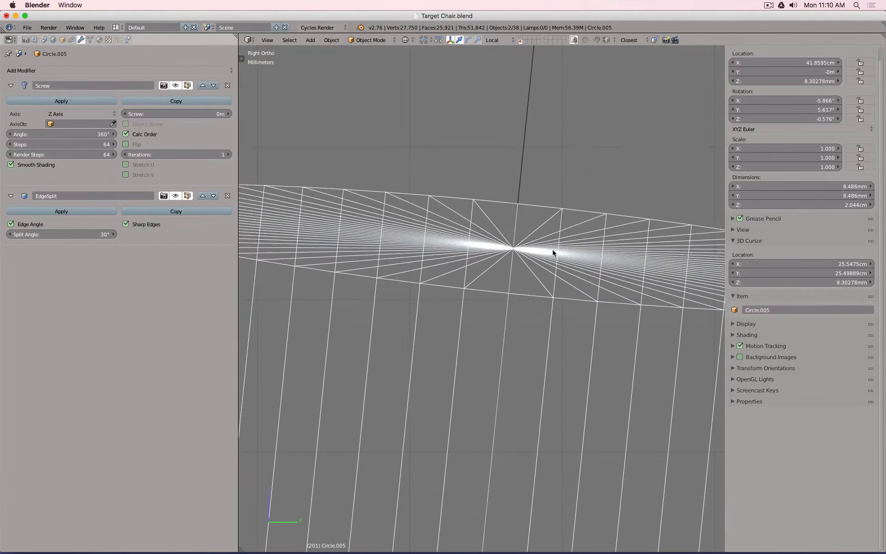
- Deselect everything, return the viewport to solid shading, and delete the single-face plane near the seat
scroll(582, 230, "down", 1)
middle_click_drag(583, 229, 419, 285)
key("a")
mouse_move(513, 295)
middle_mouse_down()
mouse_move(546, 263)
mouse_move(484, 299)
mouse_move(435, 251)
mouse_move(574, 186)
mouse_move(467, 214)
mouse_move(463, 249)
mouse_move(673, 189)
mouse_move(560, 198)
mouse_move(571, 185)
mouse_move(503, 180)
mouse_move(438, 183)
mouse_move(409, 194)
mouse_move(399, 217)
mouse_move(556, 199)
mouse_move(572, 216)
mouse_move(533, 340)
middle_mouse_up()
key("z")
scroll(440, 279, "up", 9)
right_click(574, 187)
key("x")
left_click(574, 187)
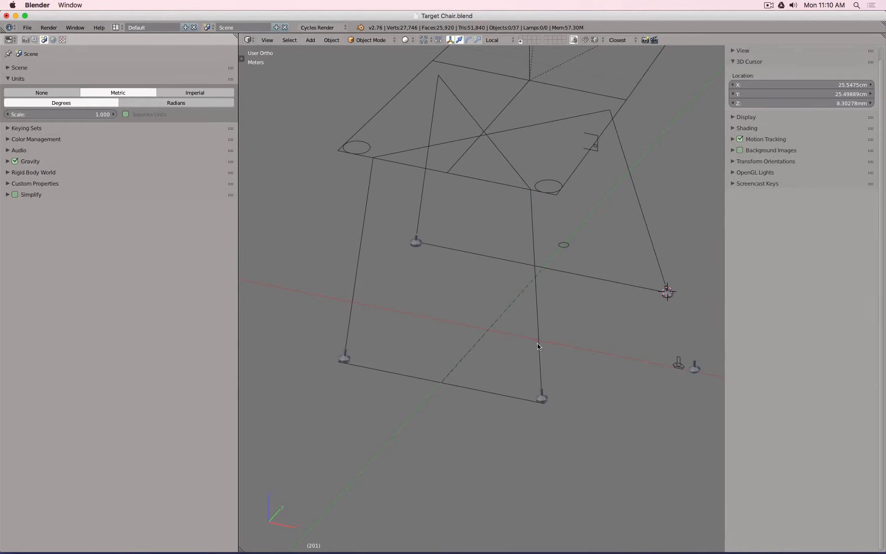
- Duplicate the diagonal leg curve from the rear left to the front right foot in place and open the copy for point editing
right_click(536, 343)
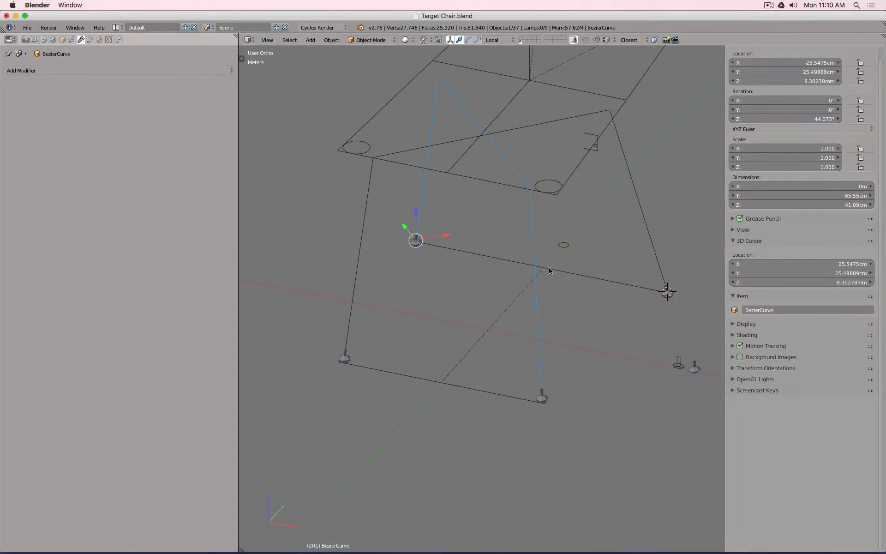
key("shift+d")
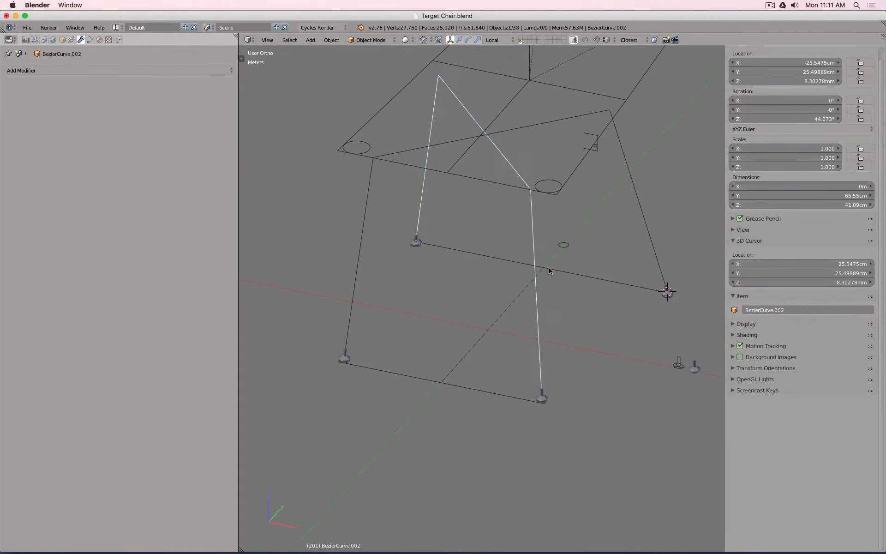
key("Escape")
middle_click_drag(469, 238, 497, 228)
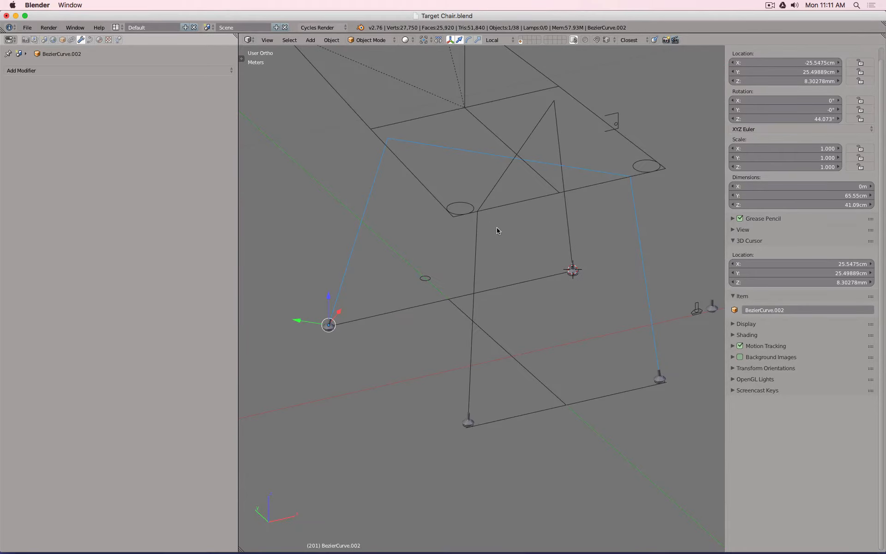
key("Tab")
right_click(387, 138)
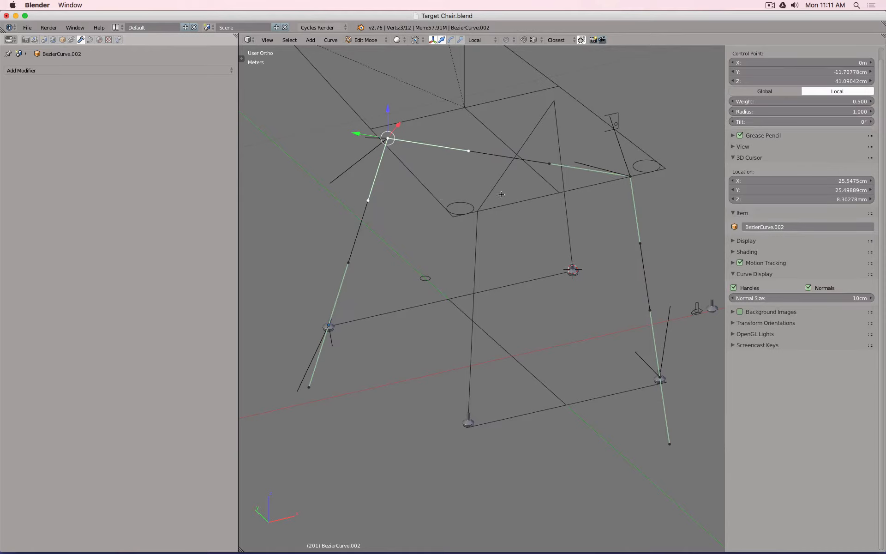
right_click(338, 327)
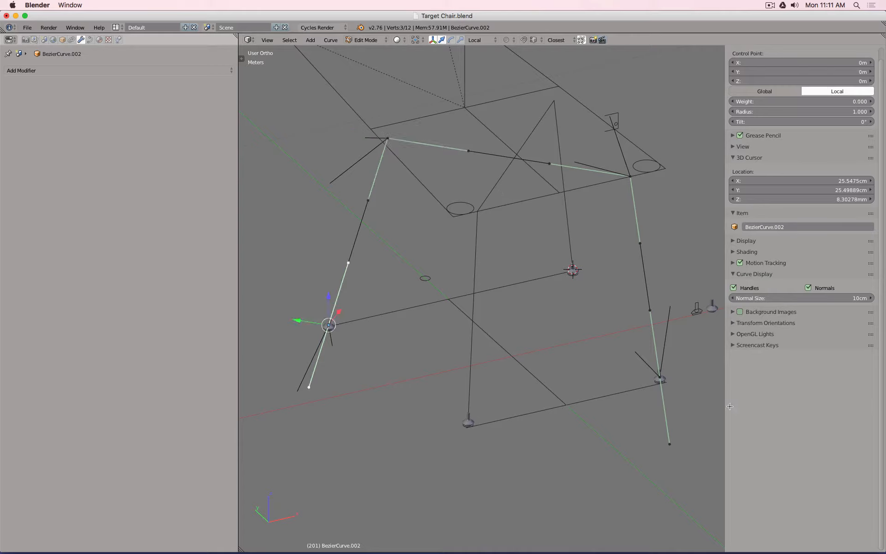
right_click(674, 384, "shift")
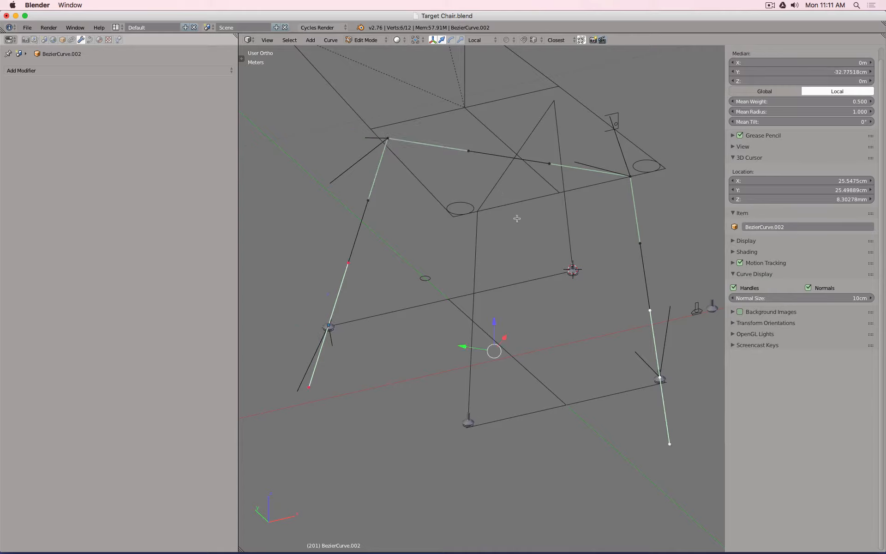
- Select the duplicated curve's two upper corner points and subdivide the segment between them with 2 cuts
right_click(387, 138)
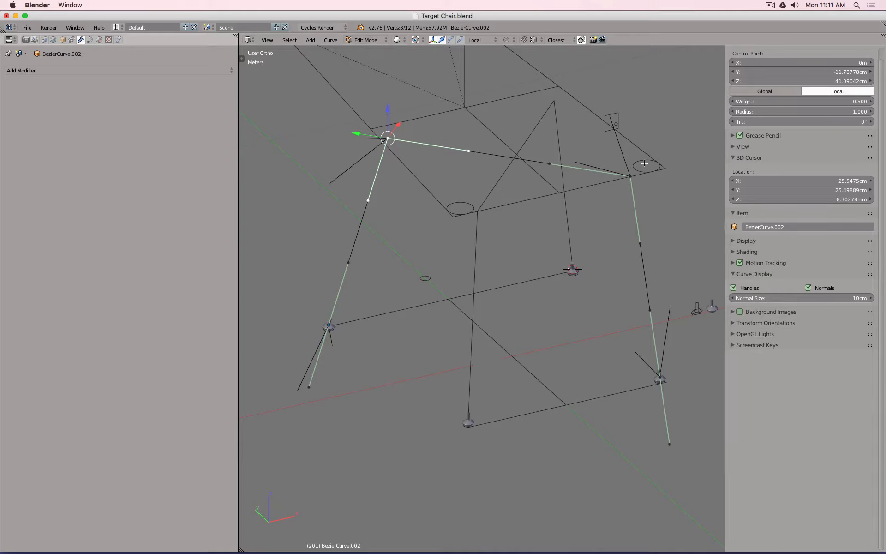
right_click(637, 168, "shift")
key("w")
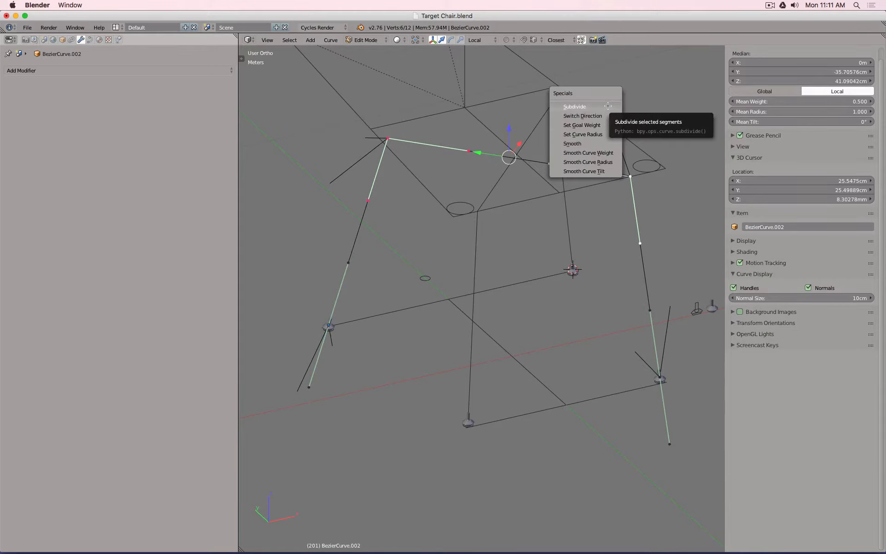
left_click(608, 105)
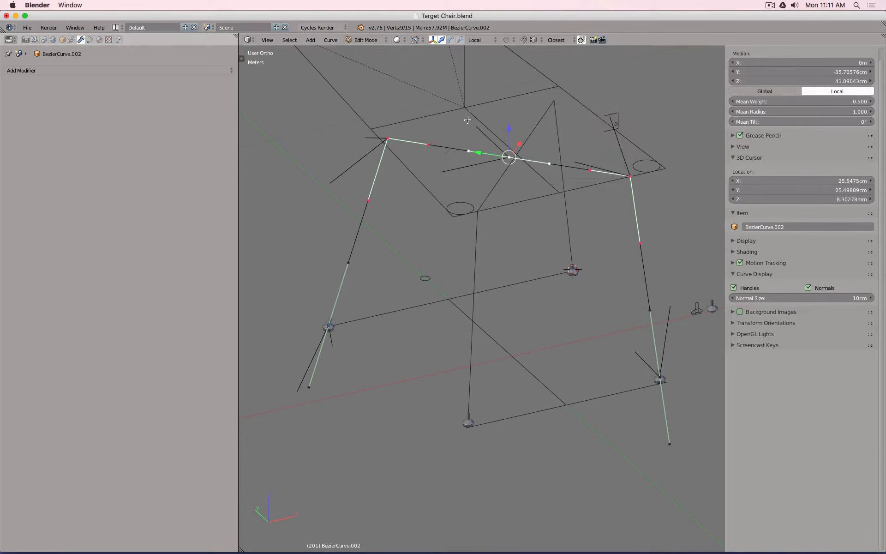
key("t")
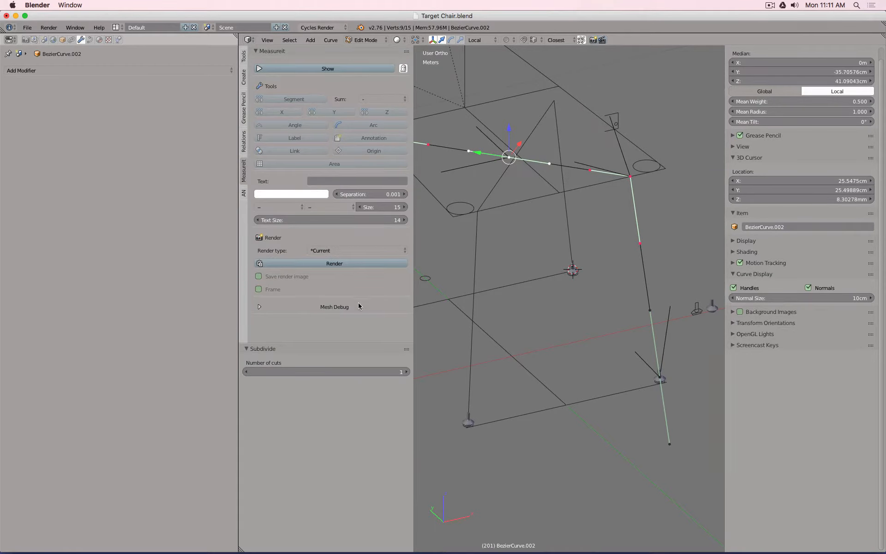
left_click(407, 372)
- Select the two new middle points and scale them apart along the local Y axis by about 2.28, towards the upper corners
scroll(496, 200, "down", 3)
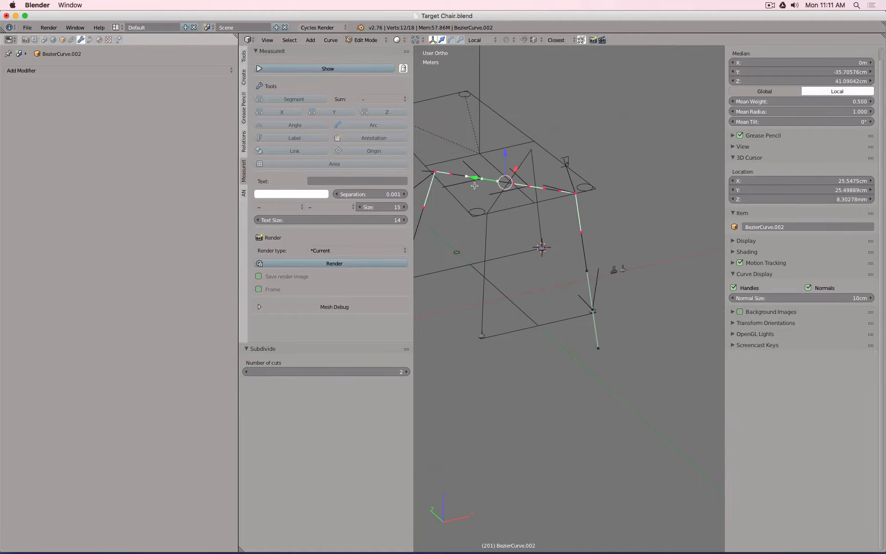
scroll(491, 192, "up", 2)
right_click(552, 196)
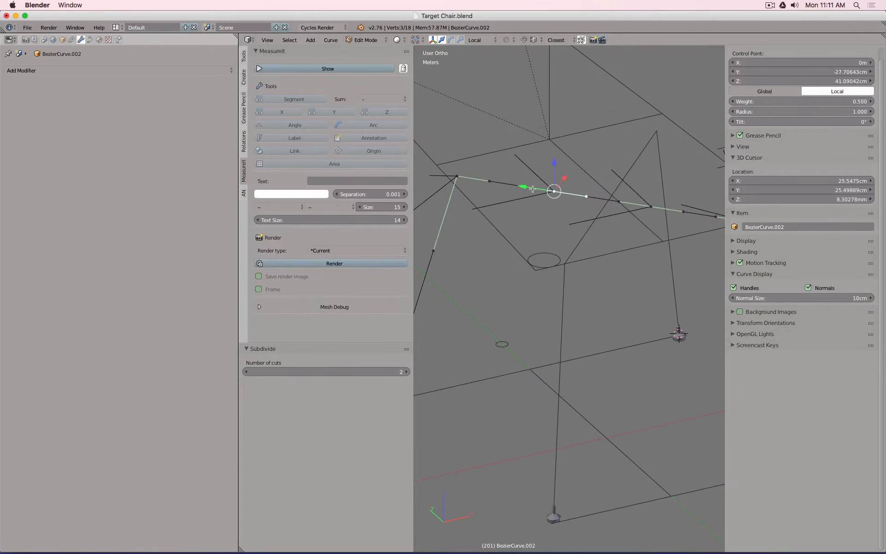
right_click(655, 211, "shift")
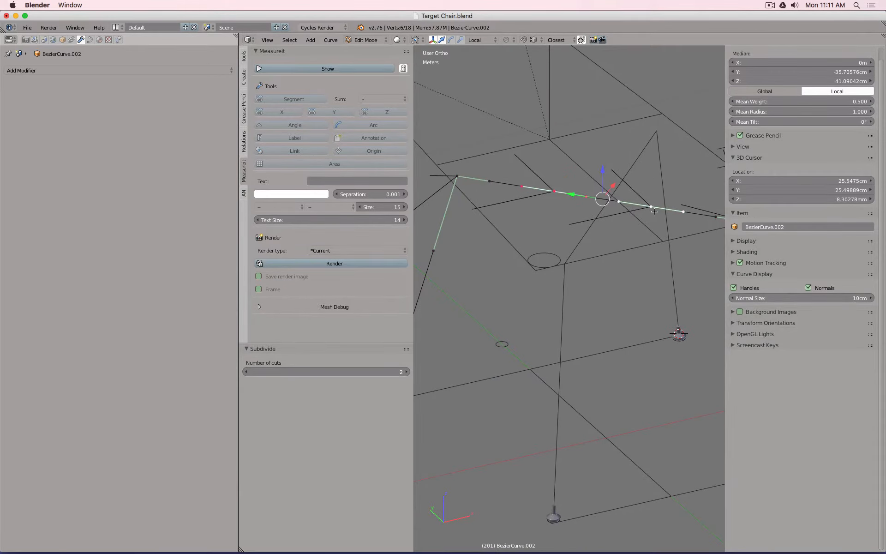
scroll(654, 212, "down", 1)
middle_click_drag(647, 206, 622, 206, "shift")
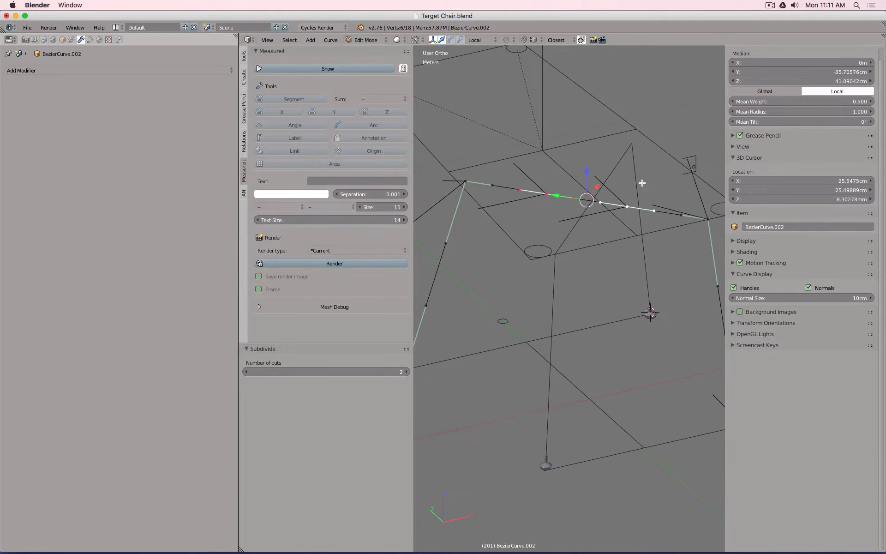
key("s")
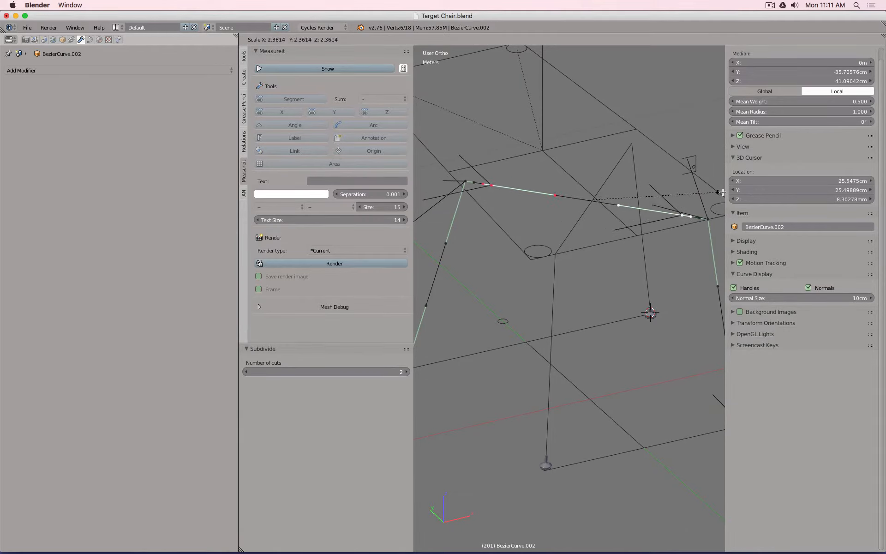
key("y")
key("y")
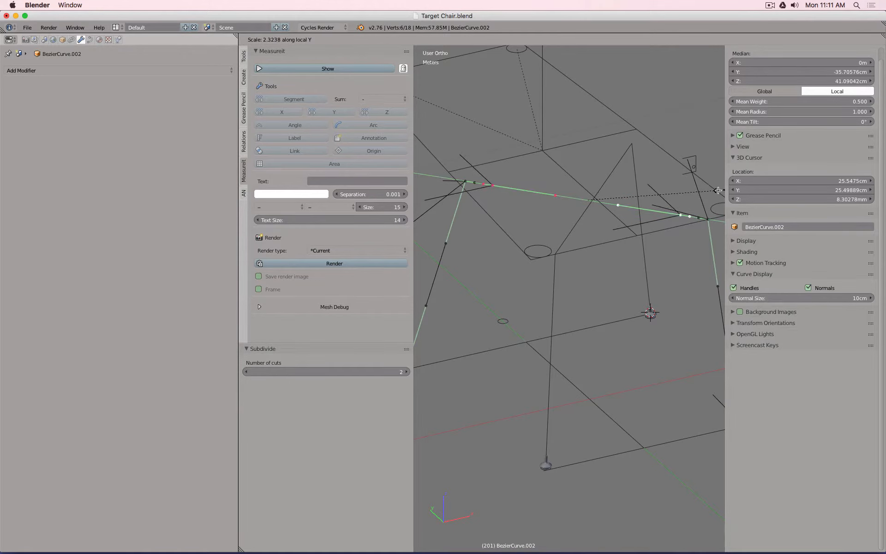
left_click(706, 193)
scroll(705, 193, "down", 1)
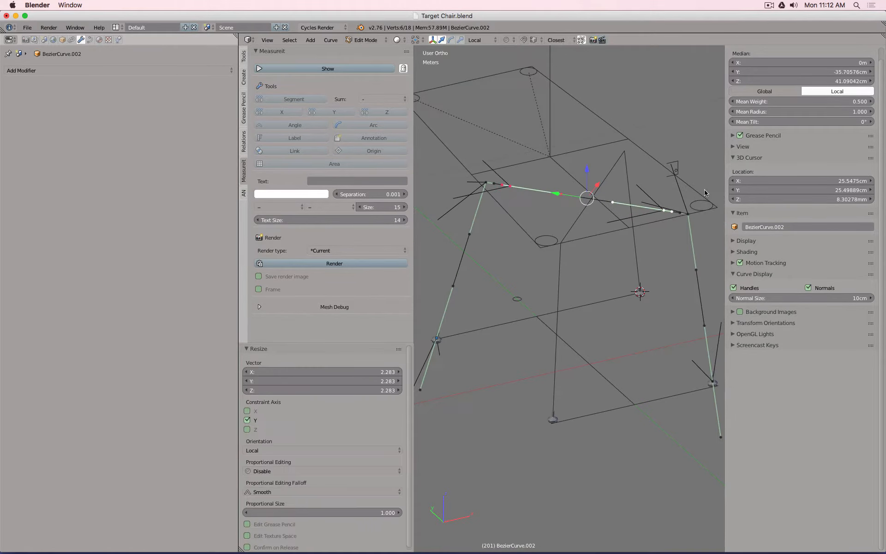
- Select both foot points and both upper corner points of the duplicated curve and subdivide its two leg segments once
key("t")
key("n")
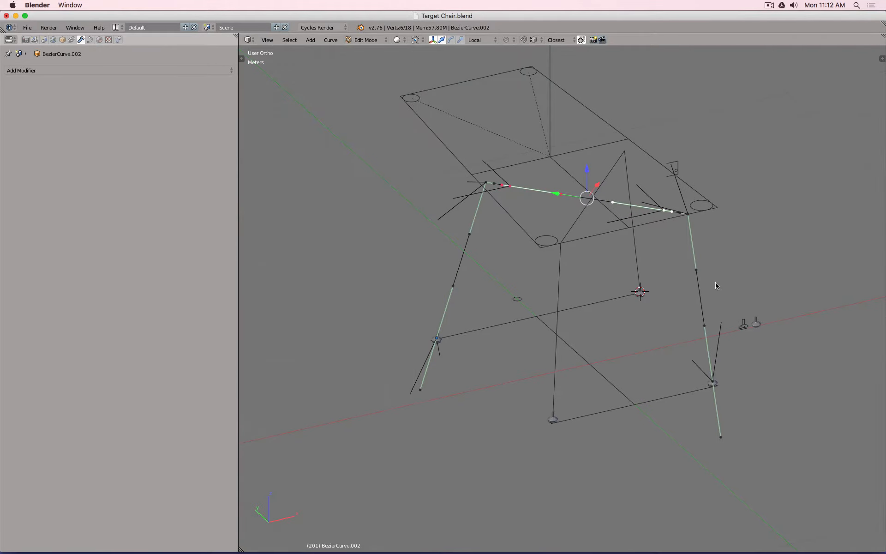
right_click(440, 342)
right_click(486, 177, "shift")
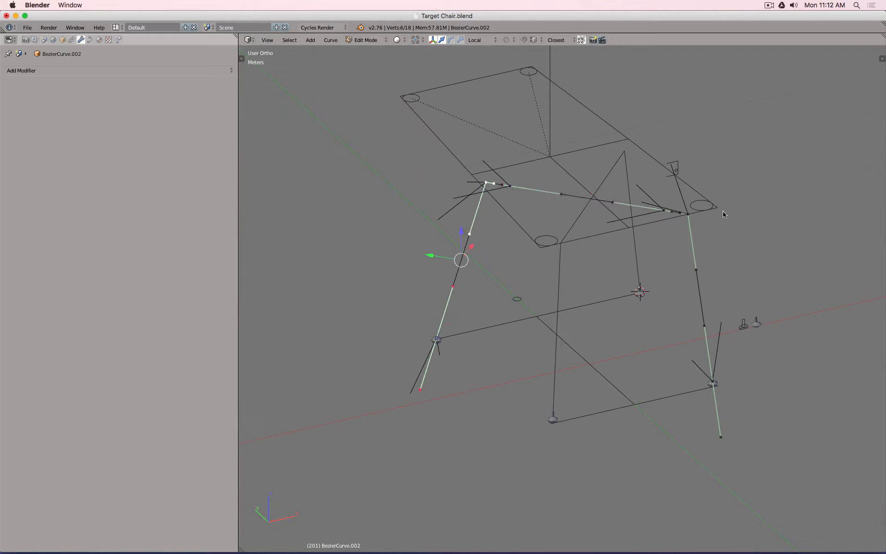
right_click(705, 224, "shift")
right_click(723, 377, "shift")
key("w")
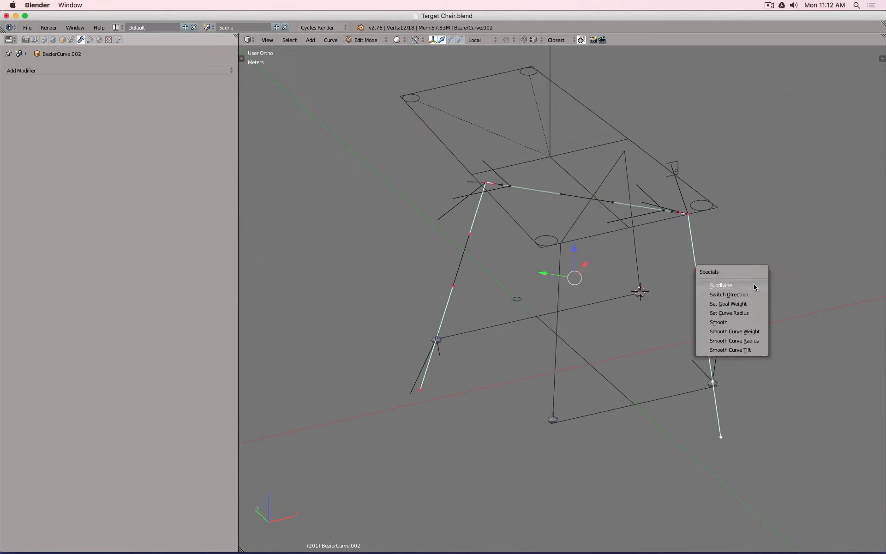
left_click(755, 284)
- Select the new midpoint of each leg together with the upper corner points and subdivide the upper half of both legs
right_click(462, 261)
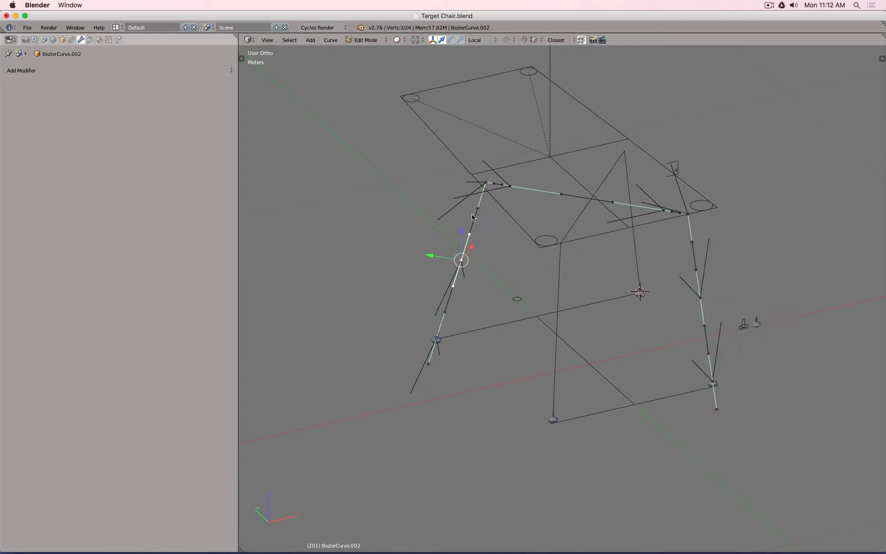
right_click(486, 183, "shift")
right_click(694, 211, "shift")
right_click(708, 301, "shift")
key("w")
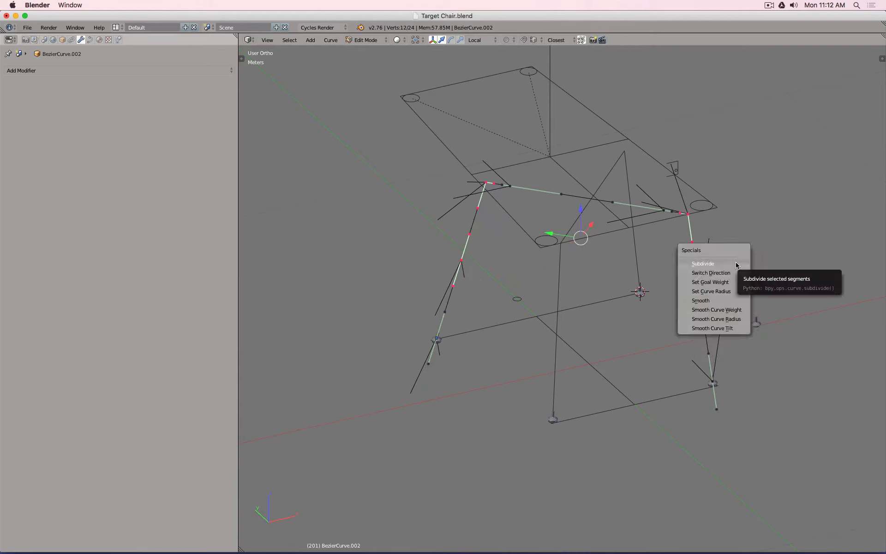
left_click(737, 265)
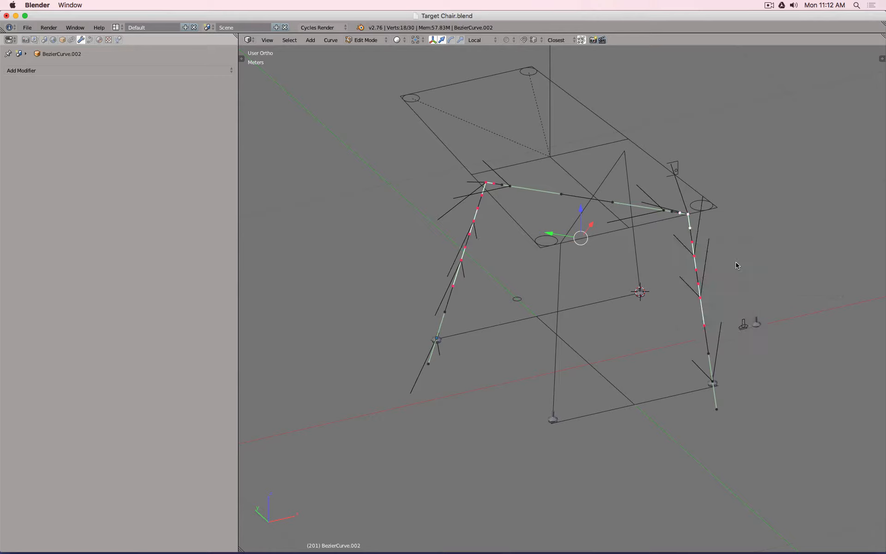
- Select the lower of the two new points on each leg and delete these vertices
right_click(463, 260)
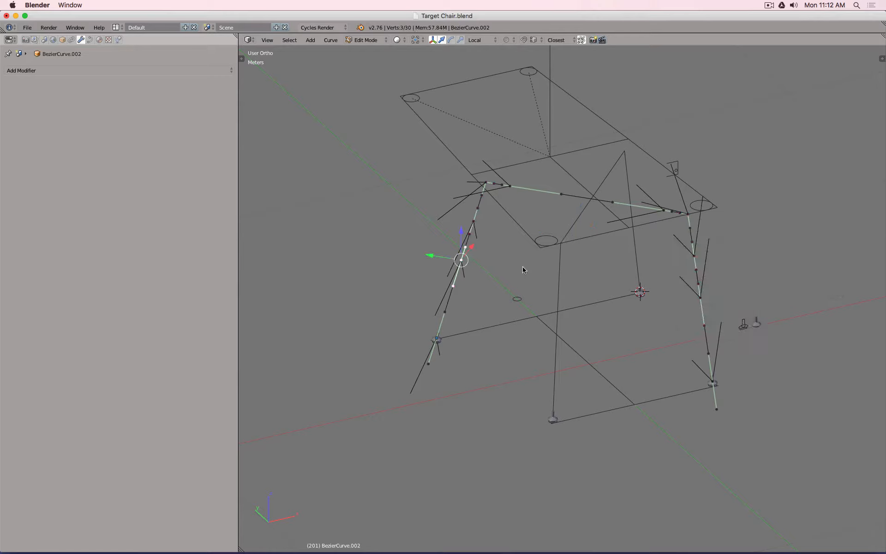
right_click(706, 299, "shift")
key("x")
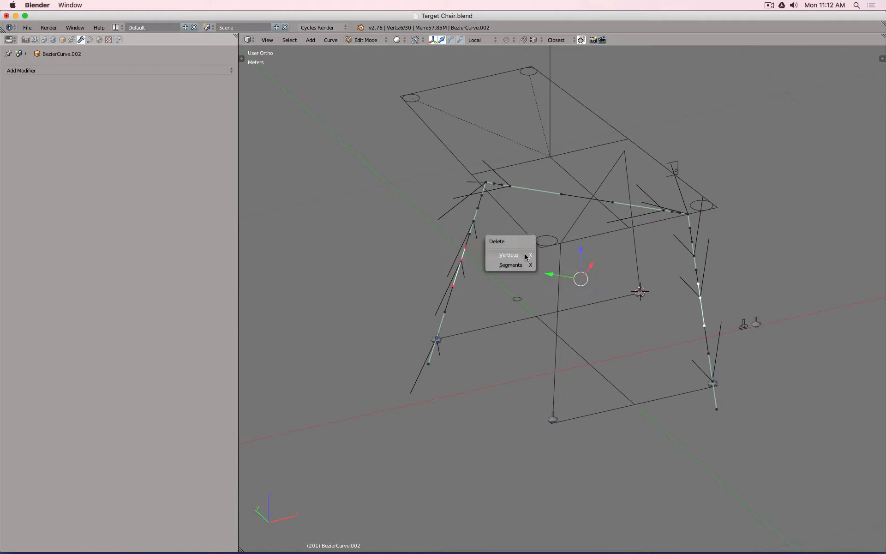
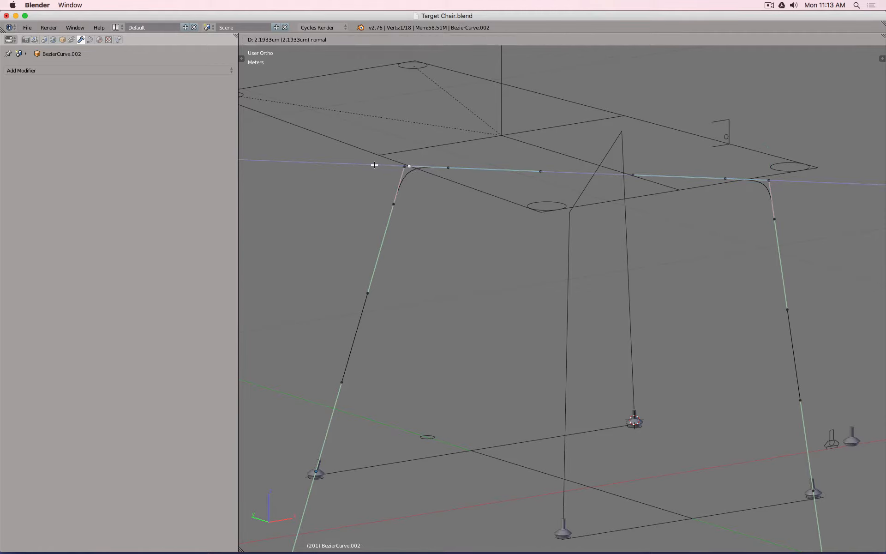
- Slide the top-rail handle of the rear left bend about 2.2 cm along its normal to the guide corner and check the bend outside point editing
left_click(372, 165)
key("Tab")
scroll(697, 190, "down", 3)
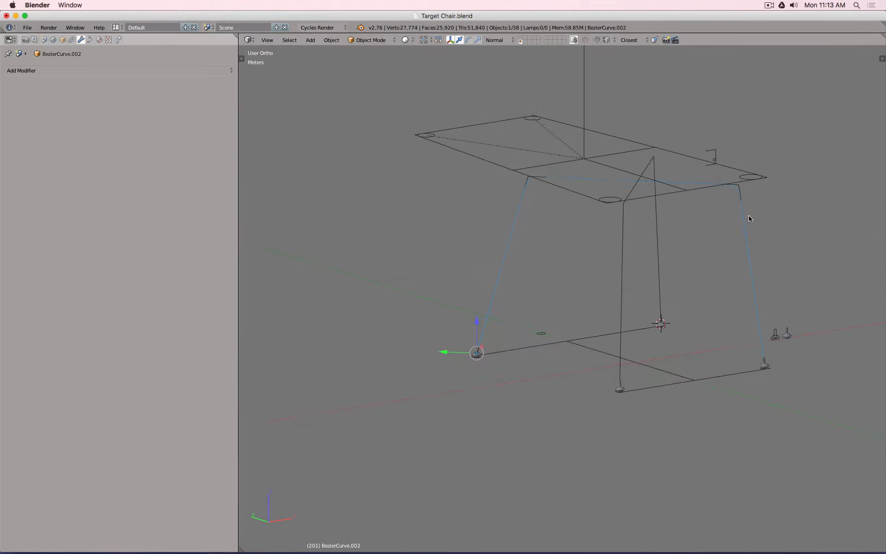
scroll(550, 175, "up", 2)
middle_click_drag(550, 176, 554, 165)
scroll(552, 171, "up", 4)
scroll(522, 164, "up", 5)
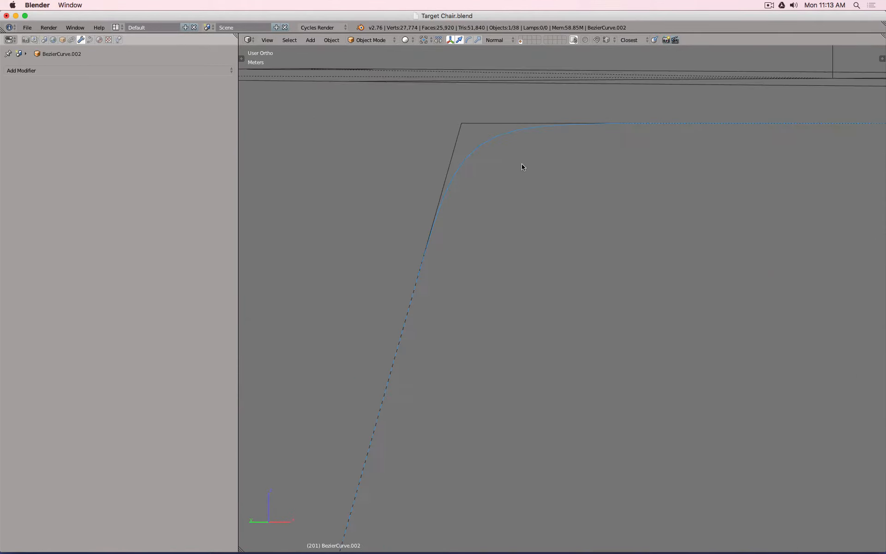
- Pull both handles of the front right bend slightly back from the corner, one down the leg and one along the top rail
scroll(523, 164, "down", 11)
middle_click_drag(776, 168, 566, 185, "shift")
scroll(571, 187, "up", 4)
middle_click_drag(499, 174, 521, 173)
key("Tab")
right_click(520, 173)
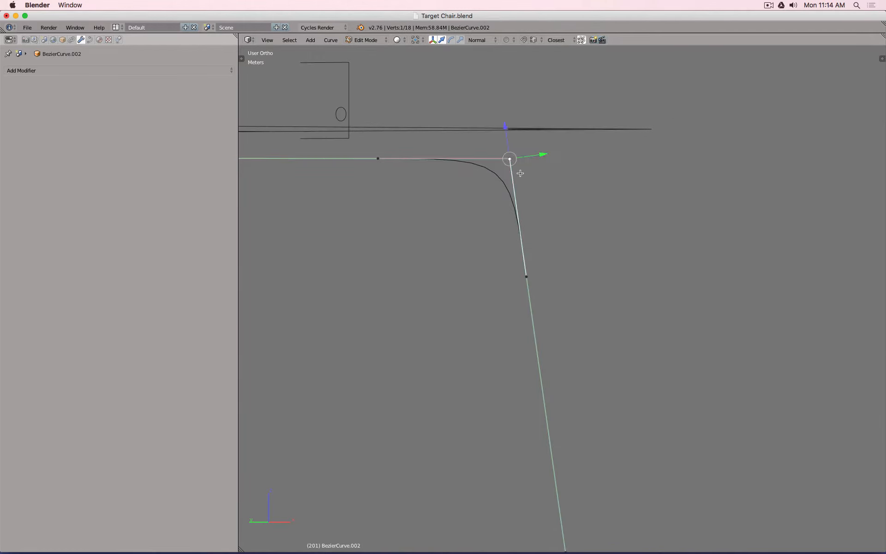
left_click_drag(507, 127, 510, 155)
right_click(502, 155)
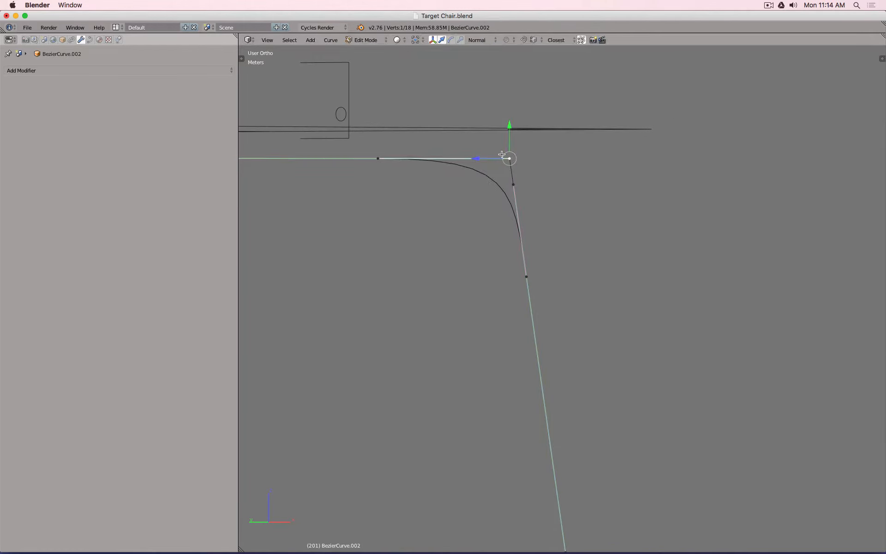
key("Tab")
scroll(508, 162, "down", 6)
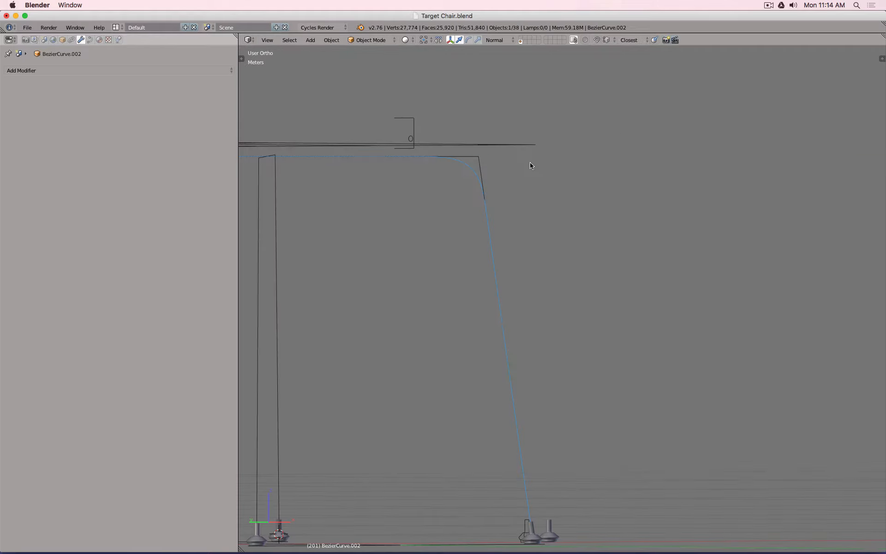
- Pull both handles of the rear left bend slightly back from the corner, one along the top rail and one down the leg
scroll(422, 159, "up", 6)
key("Tab")
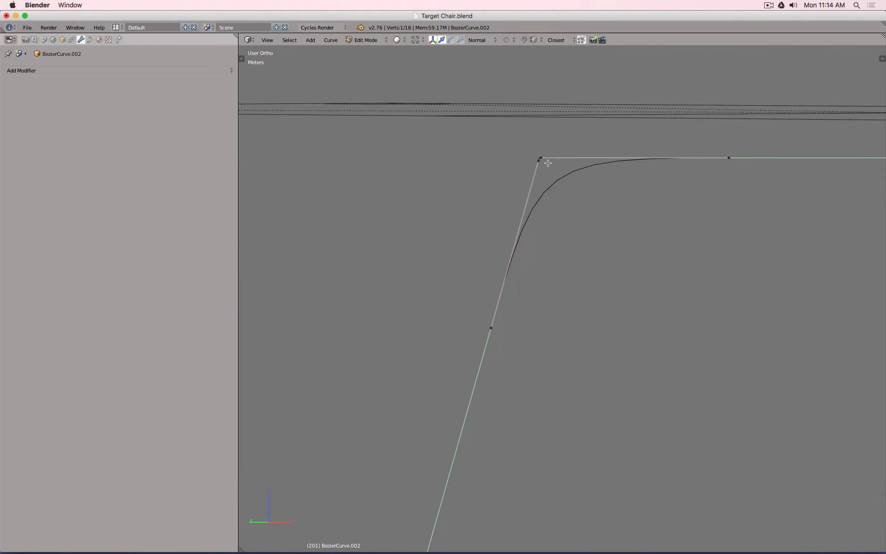
right_click(552, 157)
left_click_drag(506, 158, 525, 155)
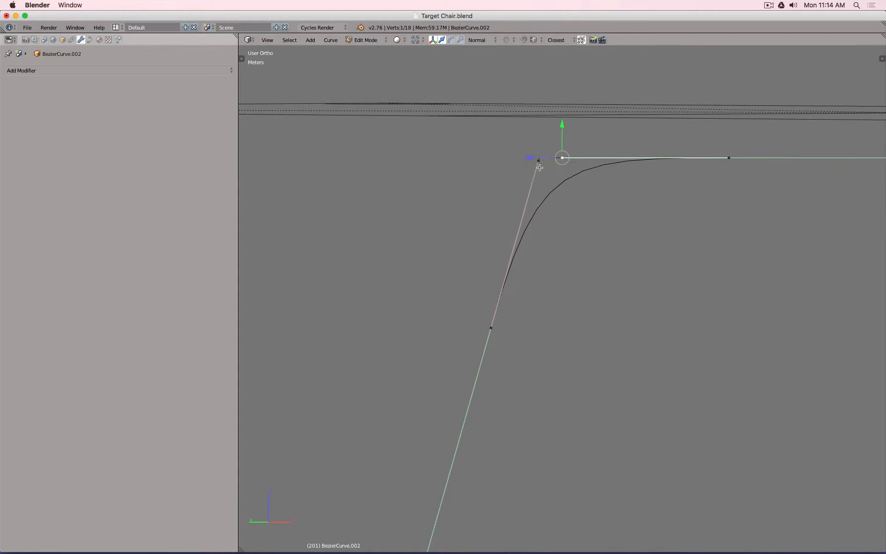
right_click(535, 162)
key("g")
key("Escape")
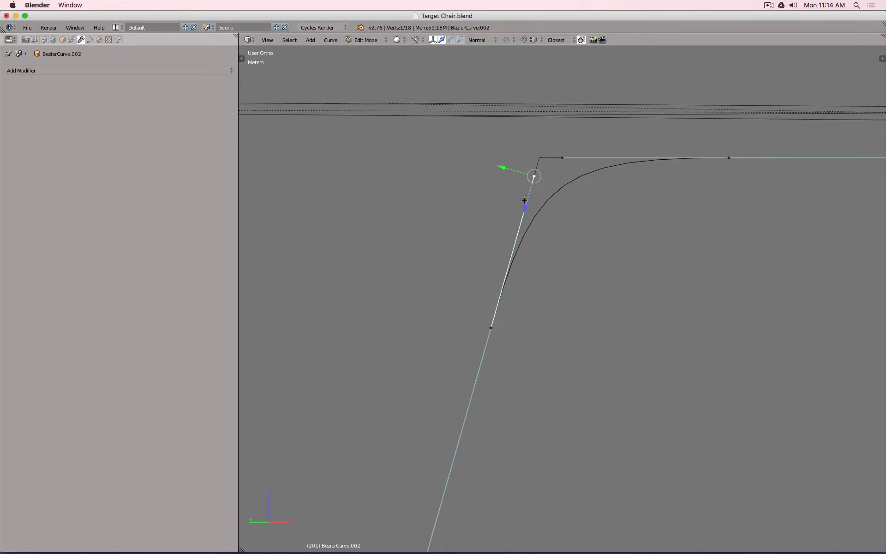
- Examine the rounded bends against the sharp guide curve in and out of point editing, ending in Object Mode
key("Tab")
scroll(598, 197, "down", 3)
key("Tab")
scroll(626, 185, "up", 4)
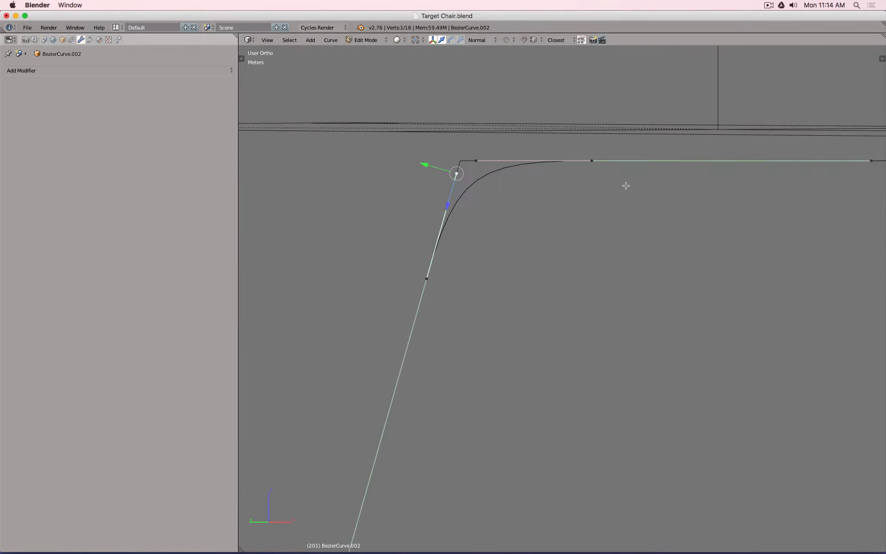
key("Tab")
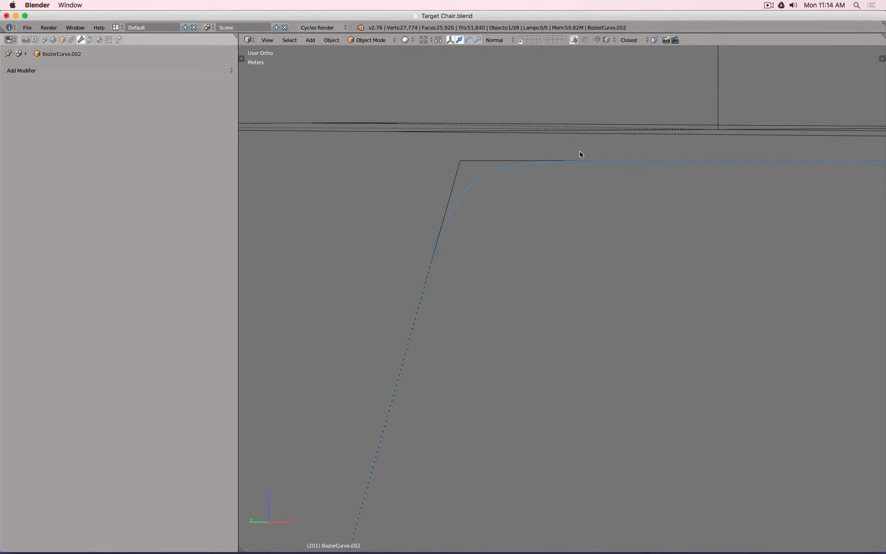
scroll(531, 189, "down", 4)
key("Tab")
scroll(530, 187, "up", 4)
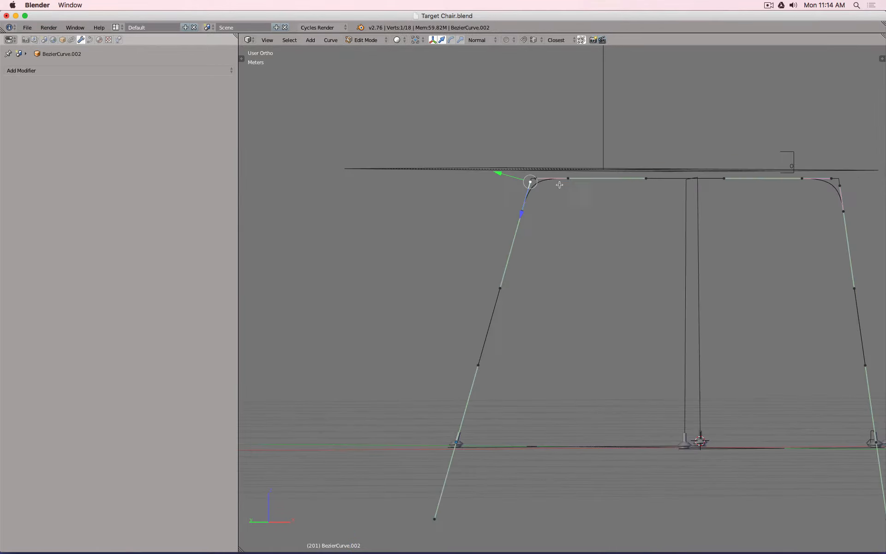
right_click(463, 284)
right_click(627, 167)
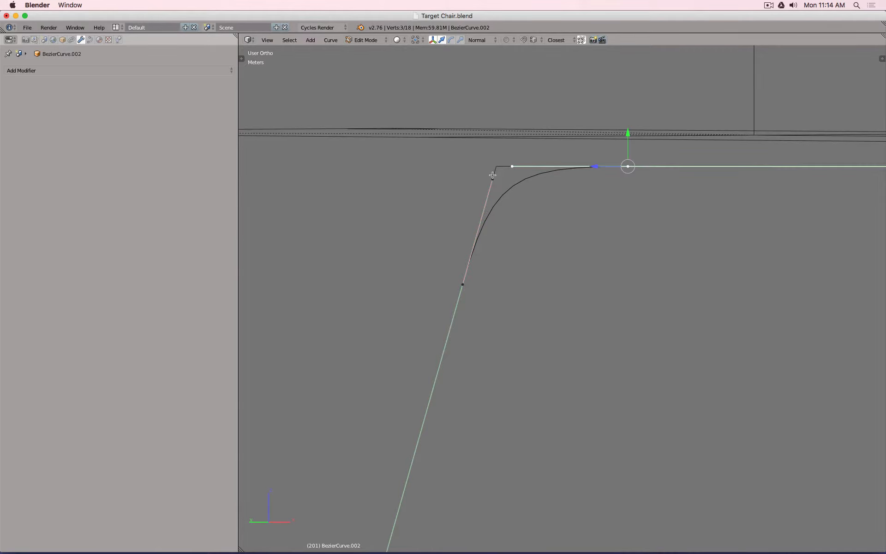
scroll(493, 176, "down", 6)
middle_click_drag(548, 183, 544, 209)
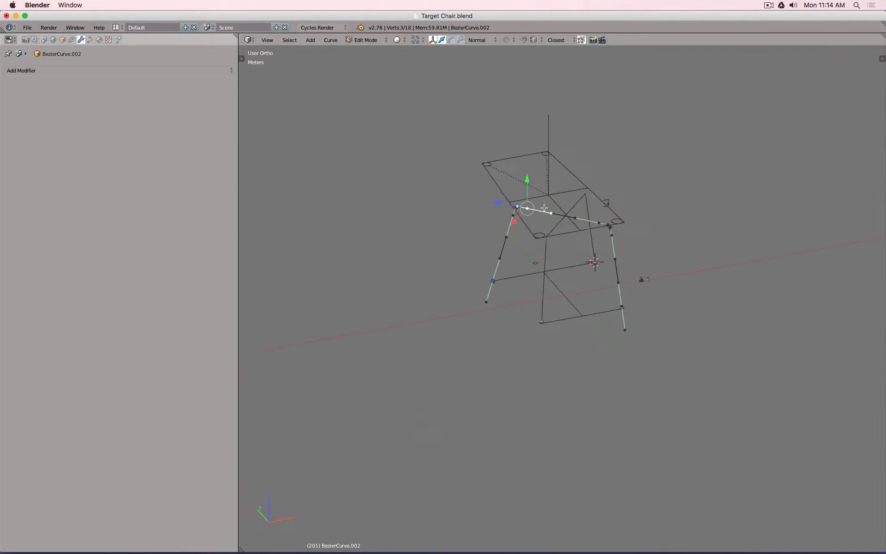
key("Tab")
scroll(545, 208, "up", 7)
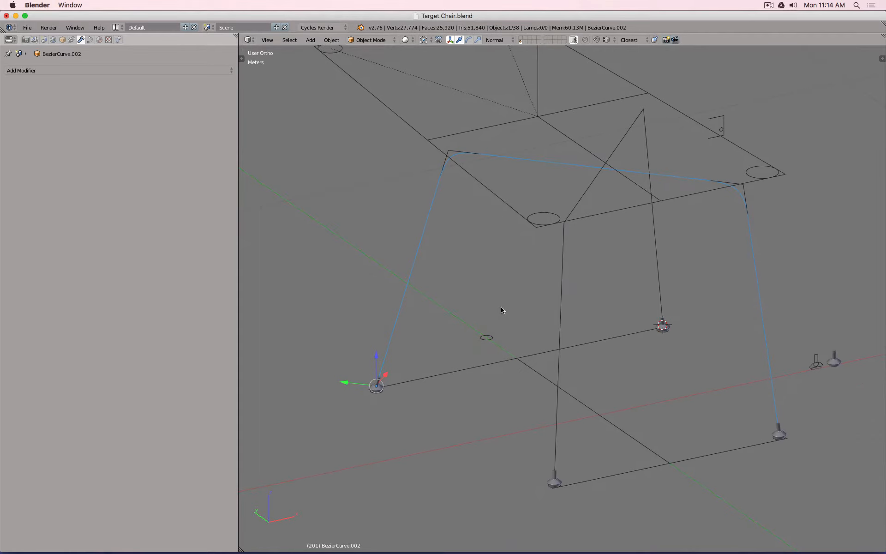
key("x")
left_click(574, 326)
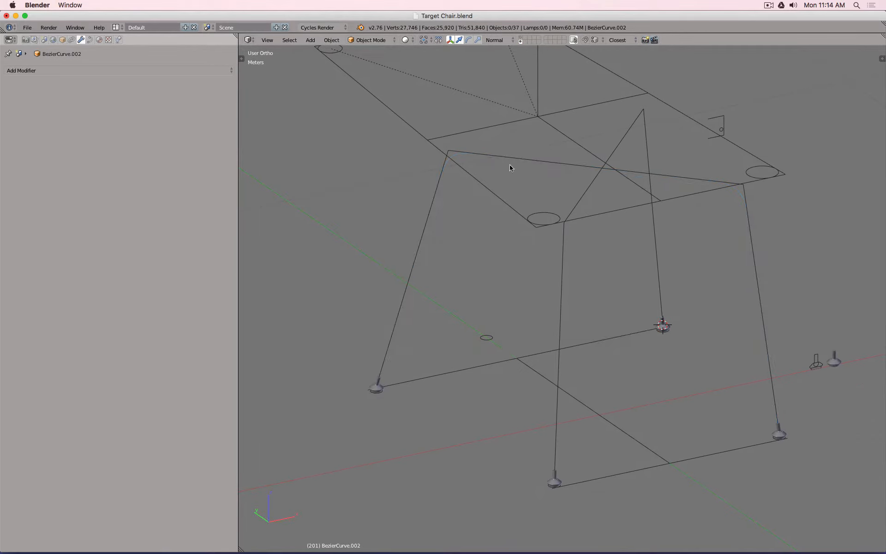
key("ctrl+z")
- Assign the Pipe Diameter circle as the rounded leg curve's bevel object and select that circle
left_click(90, 39)
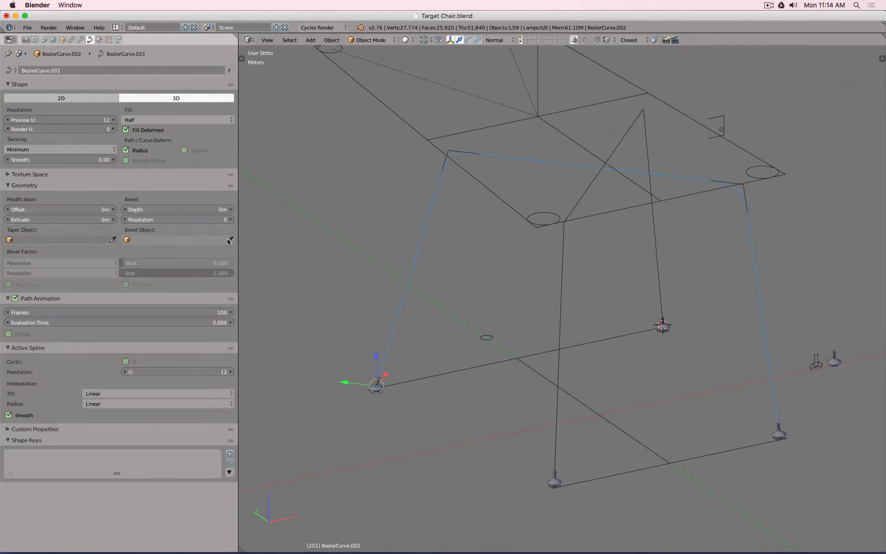
left_click(488, 332)
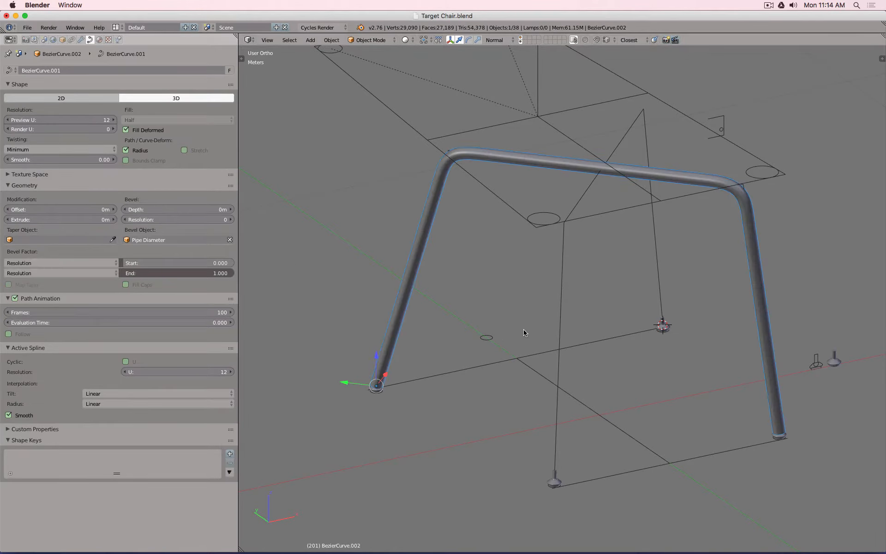
right_click(488, 340)
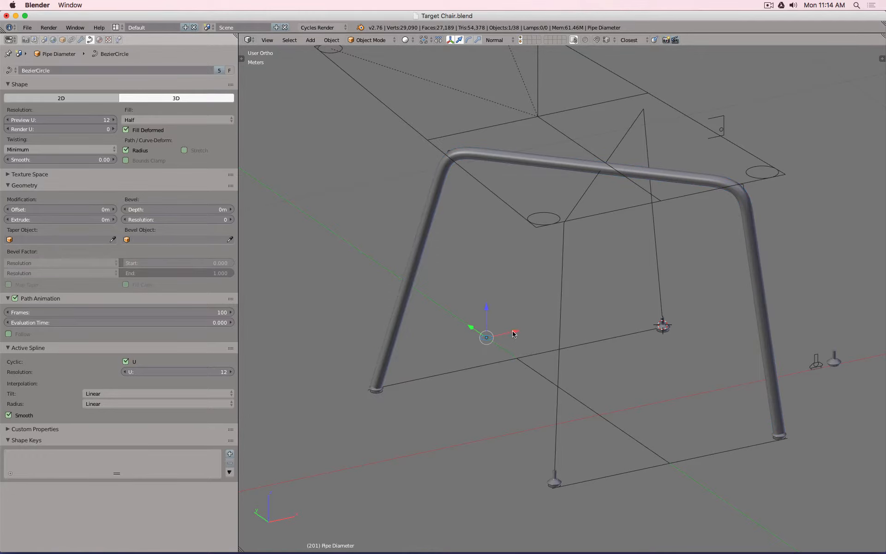
- Examine in wireframe how the foot's ball joint sits inside the pipe end, and return to solid shading
middle_click_drag(514, 334, 571, 323)
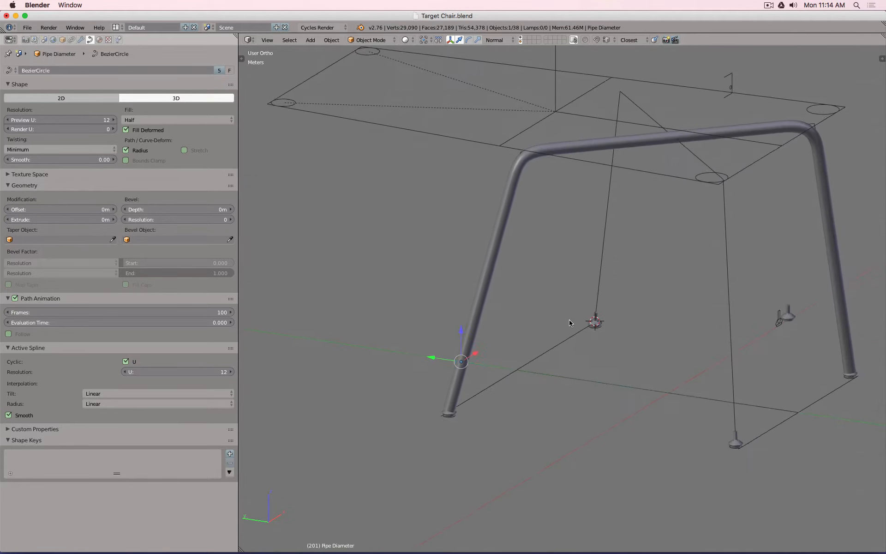
scroll(716, 342, "up", 10)
key("z")
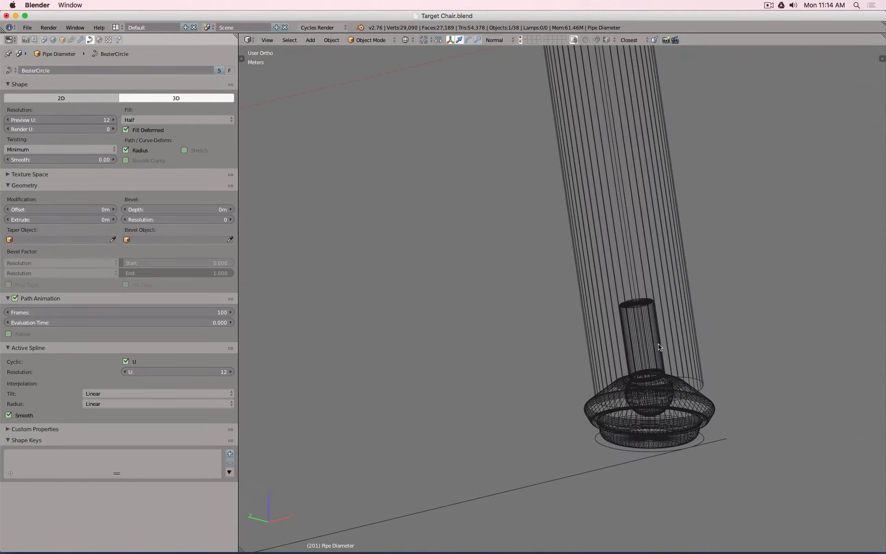
scroll(660, 347, "down", 5)
key("z")
mouse_move(665, 348)
middle_mouse_down()
mouse_move(639, 322)
mouse_move(583, 319)
mouse_move(510, 330)
mouse_move(497, 345)
mouse_move(618, 335)
mouse_move(532, 297)
mouse_move(613, 317)
mouse_move(471, 260)
middle_mouse_up()
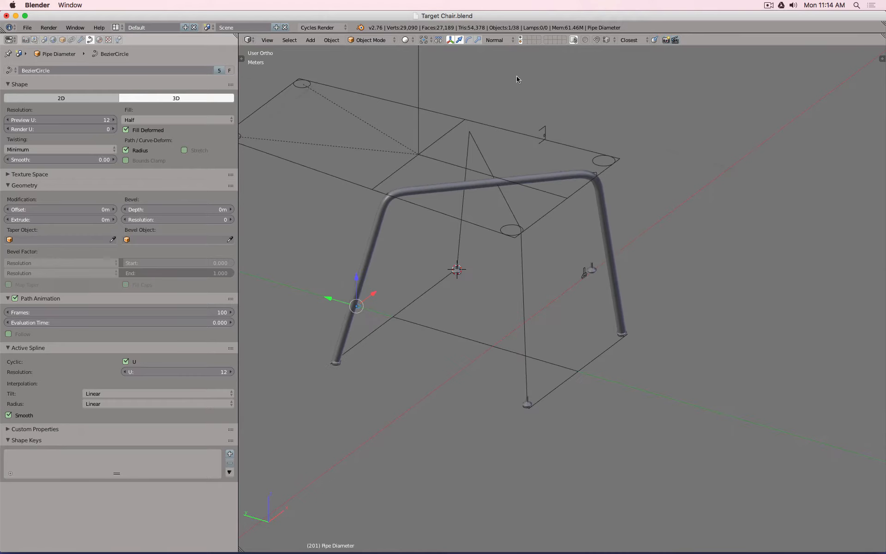
- Show only the first layer in a wireframe top view and duplicate the bent leg pipe in place
left_click(521, 41)
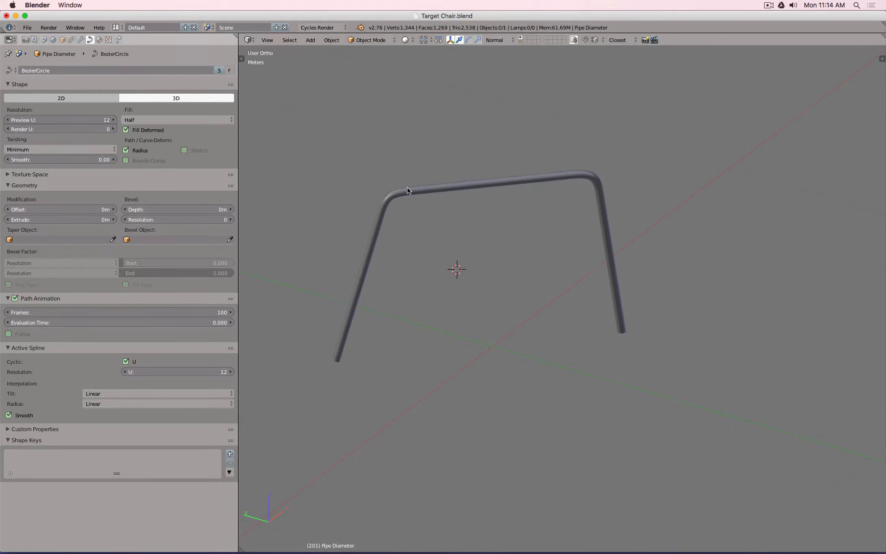
key("KP_7")
key("z")
right_click(386, 185)
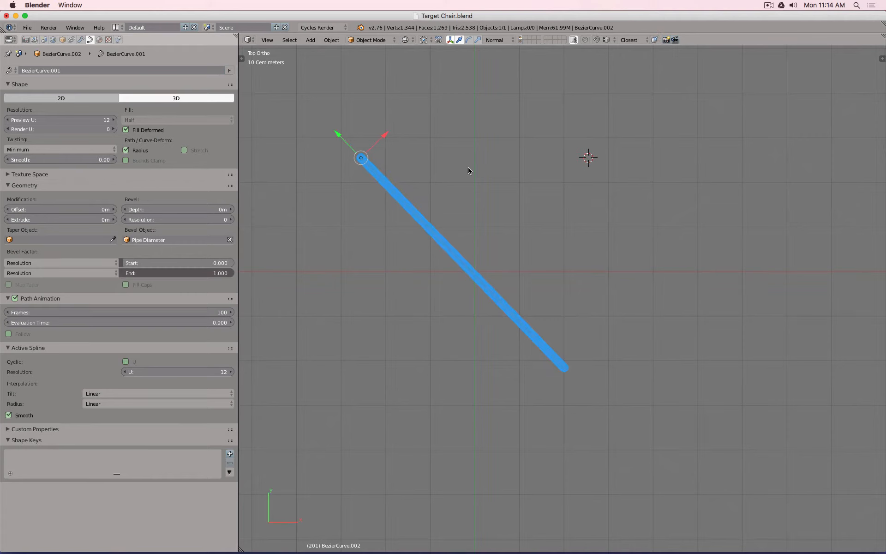
key("n")
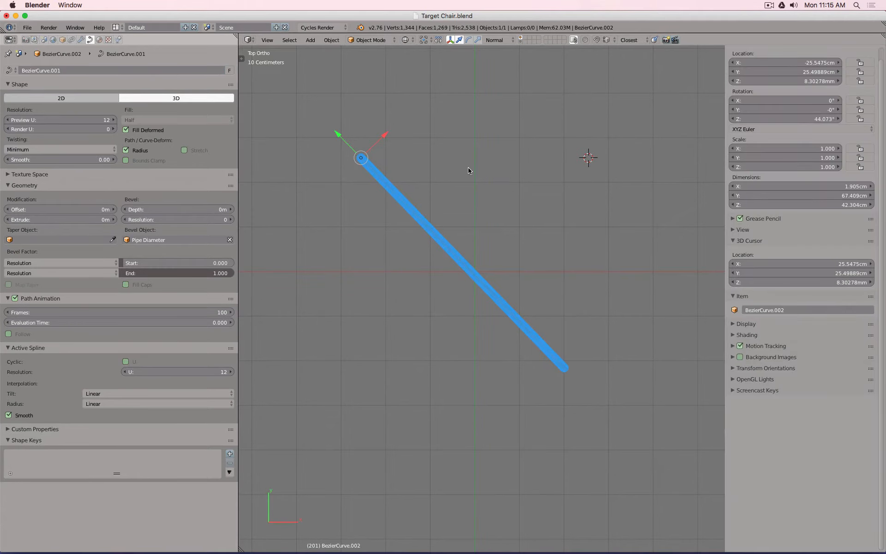
key("shift+d")
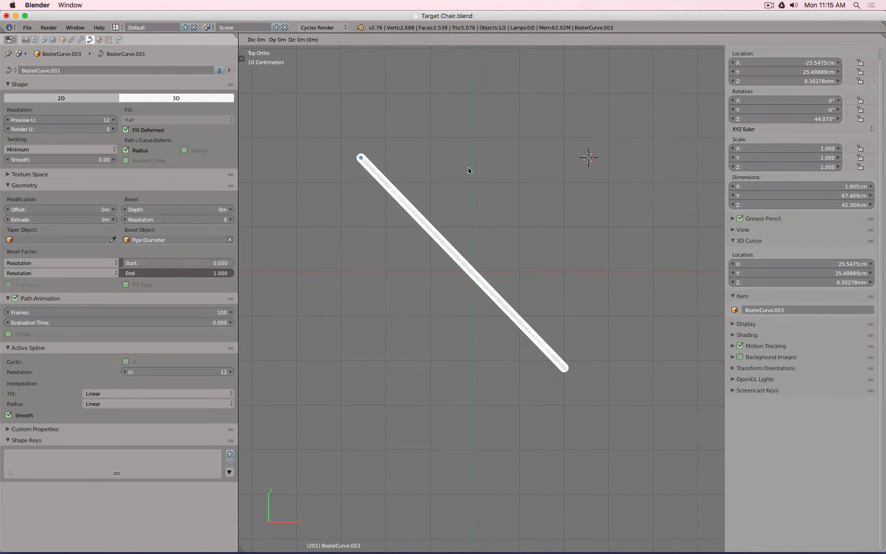
right_click(382, 159)
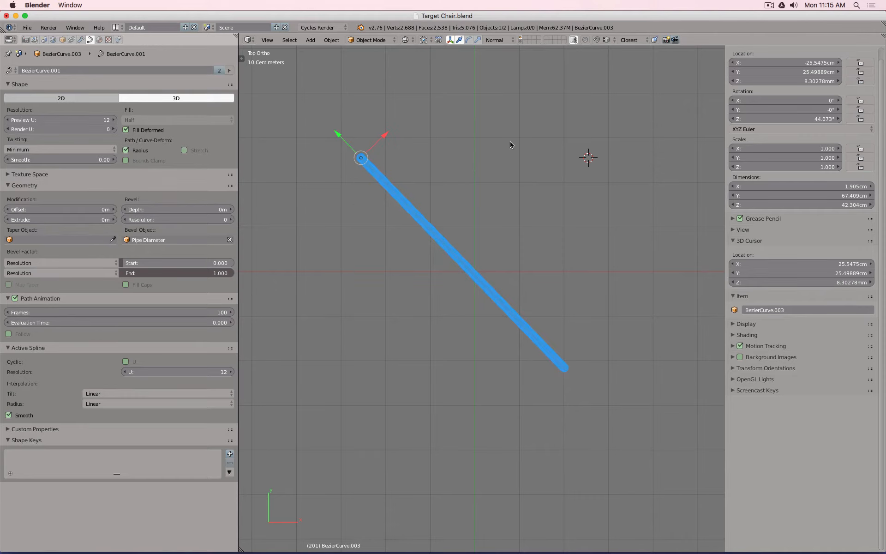
- Mirror the duplicated leg pipe by setting its X location to 25.5475 cm and Z rotation to -44.073°, then return to solid shading
left_click(787, 63)
key("Home")
key("Delete")
key("Return")
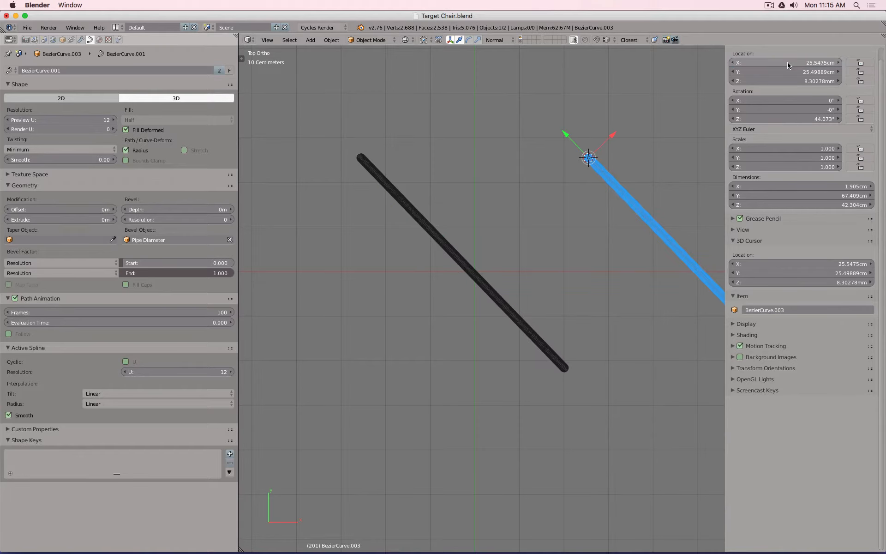
left_click(786, 118)
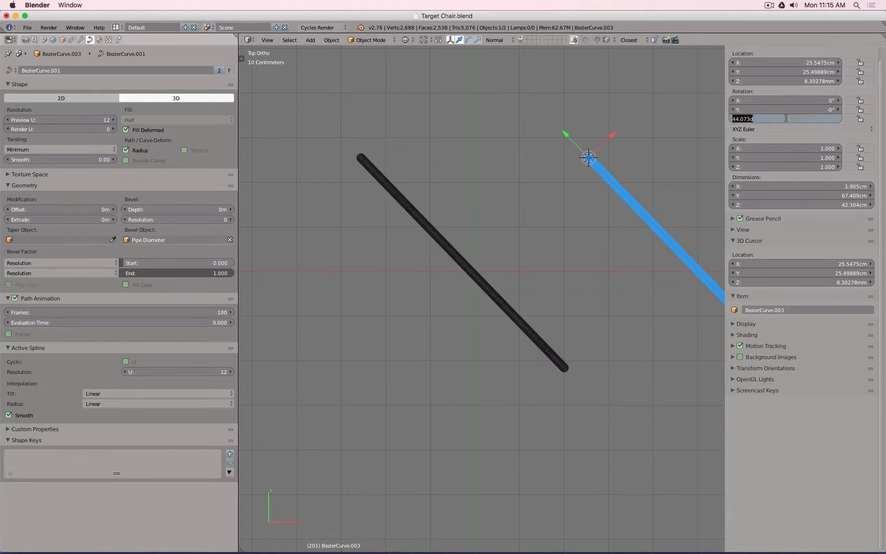
key("Home")
type("-")
key("Return")
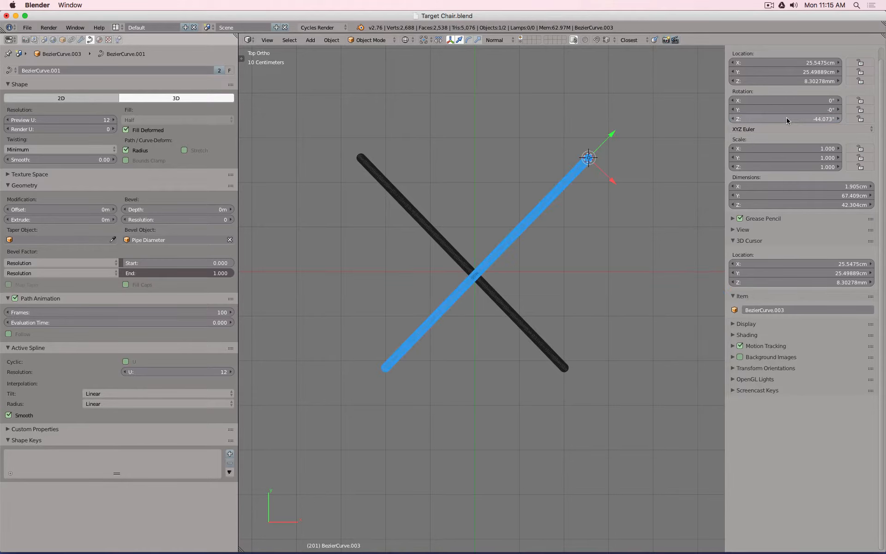
key("alt+z")
middle_click_drag(614, 280, 594, 184)
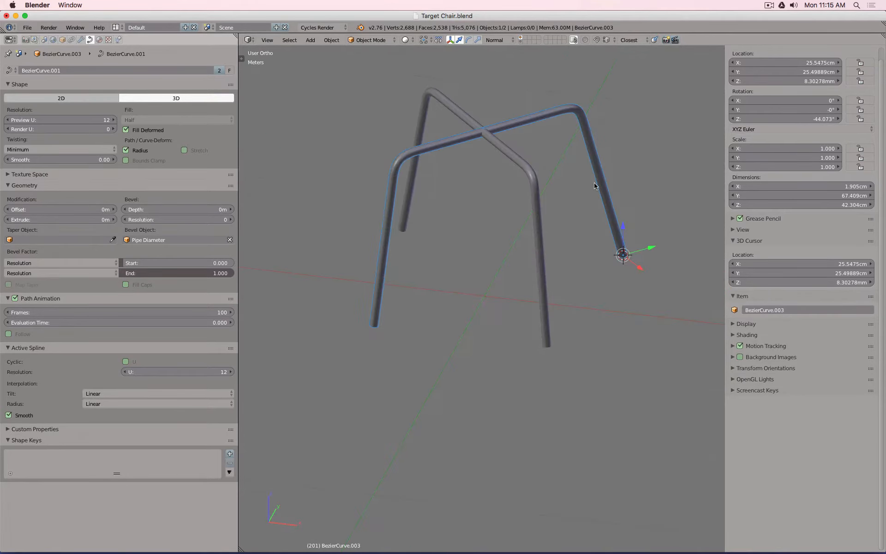
- On the guide layer, hide the Distance Front and Distance Back lines, both diagonal leg guide curves and the central Pipe Diameter circle
left_click(520, 40)
scroll(403, 240, "up", 7)
middle_click_drag(422, 484, 410, 345, "shift")
scroll(411, 345, "down", 3)
right_click(468, 400)
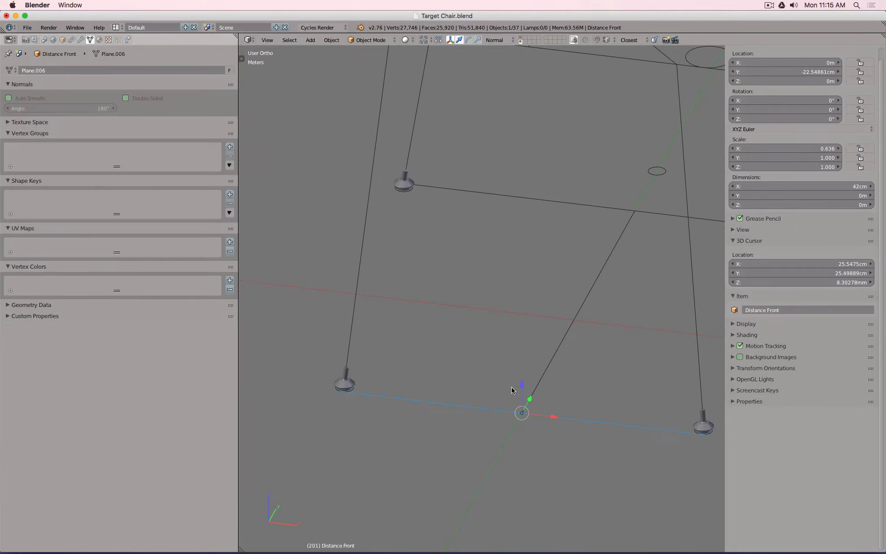
scroll(430, 142, "down", 3)
key("c")
left_click(560, 160)
key("Escape")
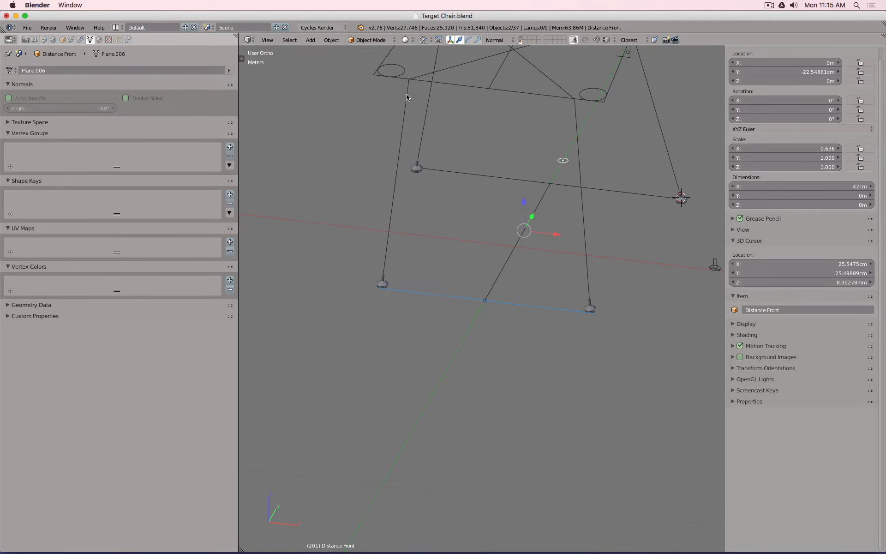
right_click(407, 93, "shift")
right_click(430, 103, "shift")
right_click(529, 184, "shift")
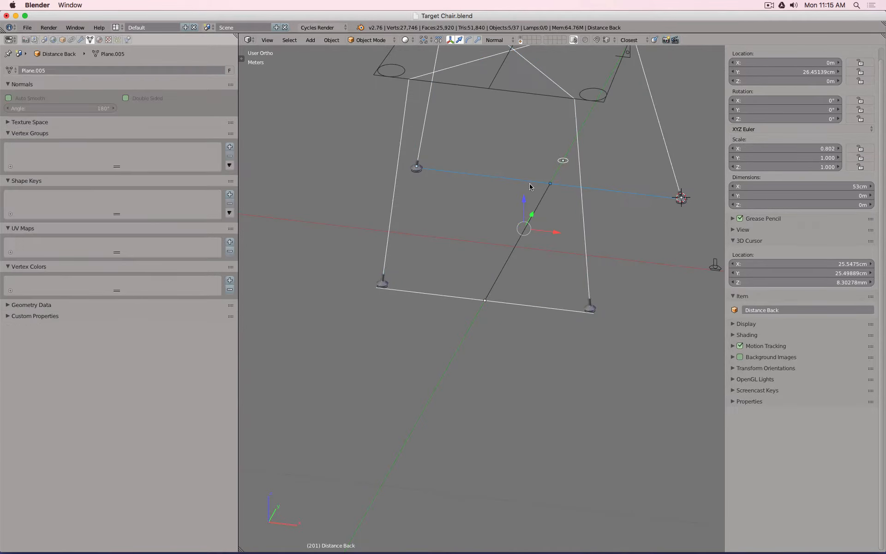
key("h")
- Hide the Pipe Diameter circles beneath the feet at the leg positions on the guide layer
right_click(591, 316)
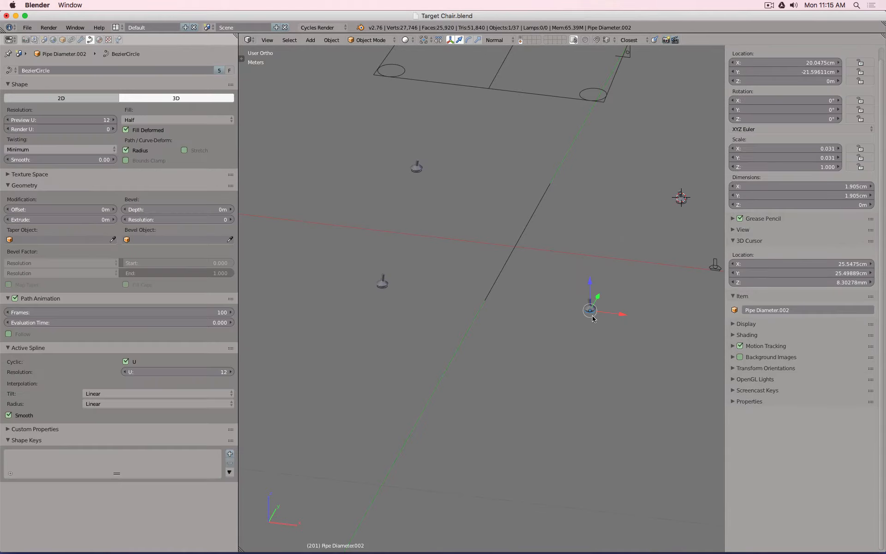
scroll(355, 311, "up", 5)
key("a")
right_click(444, 250)
key("a")
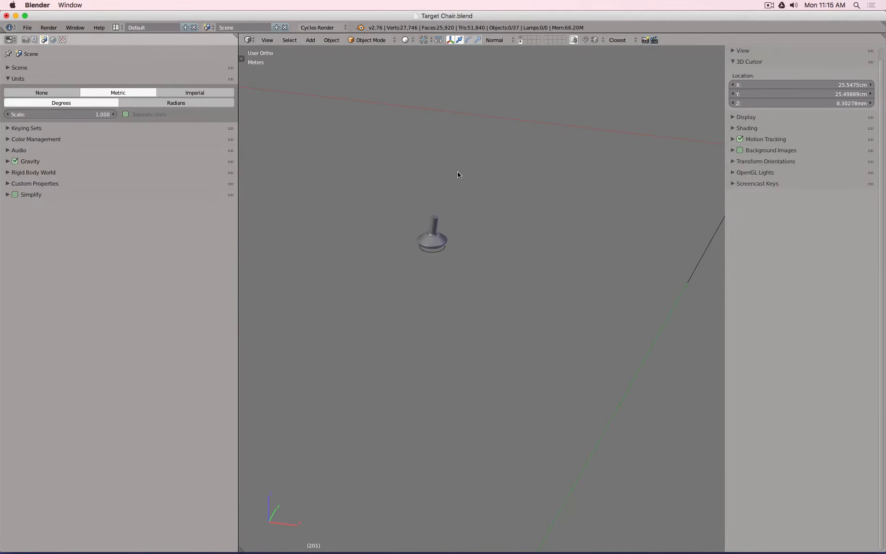
right_click(448, 269)
right_click(432, 260)
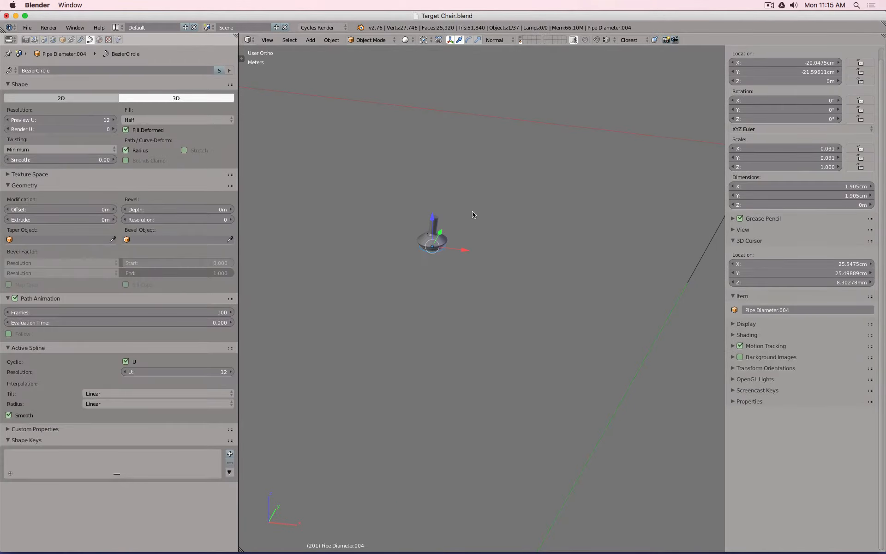
key("h")
middle_click_drag(452, 143, 428, 309, "shift")
scroll(513, 116, "up", 5)
right_click(511, 120)
scroll(511, 122, "down", 9)
key("h")
middle_click_drag(589, 196, 350, 218, "shift")
scroll(593, 198, "up", 10)
scroll(583, 147, "up", 1)
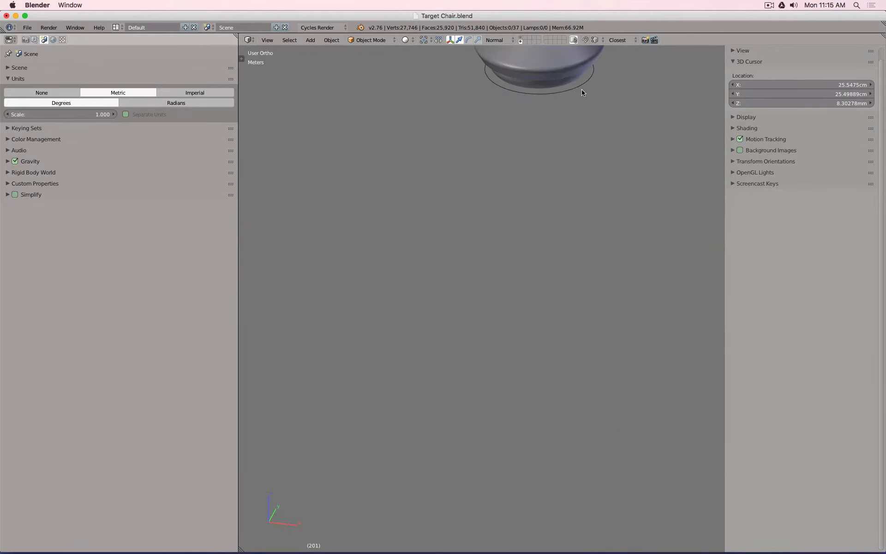
right_click(582, 88)
key("h")
- Delete the foot parts at all four leg positions from the guide layer
scroll(579, 117, "down", 16)
key("b")
left_click_drag(407, 94, 435, 116)
key("b")
left_click_drag(393, 146, 417, 185)
key("b")
left_click_drag(518, 158, 548, 212)
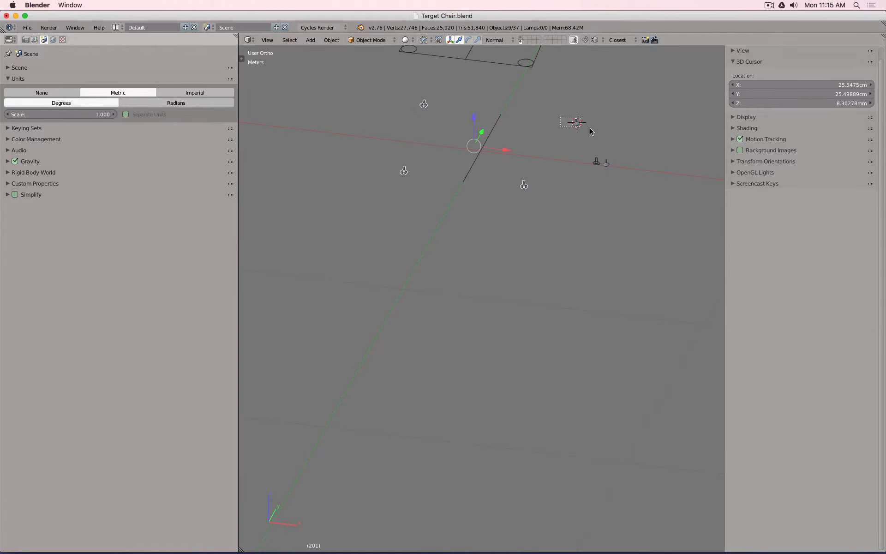
key("x")
left_click(667, 151)
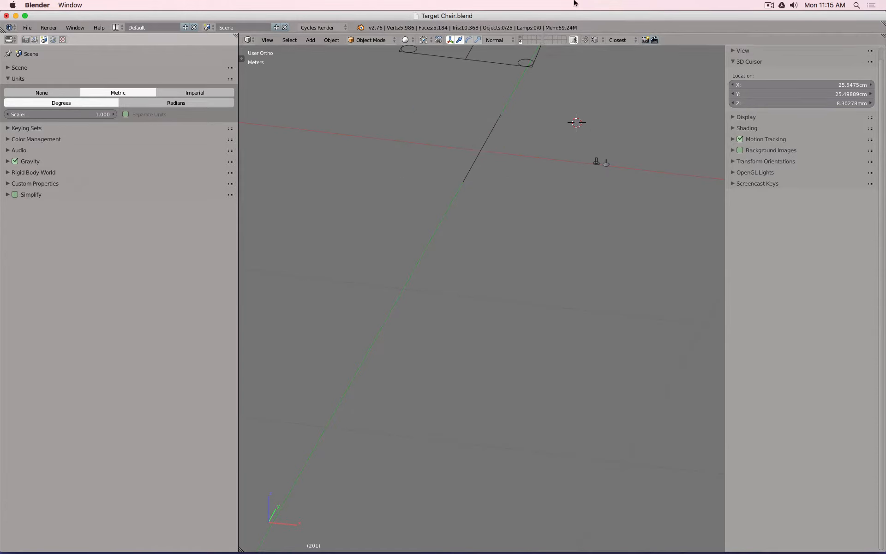
- Show the leg pipe layer in front view and examine how the back leg's pipe end meets its foot
left_click(520, 40)
key("KP_1")
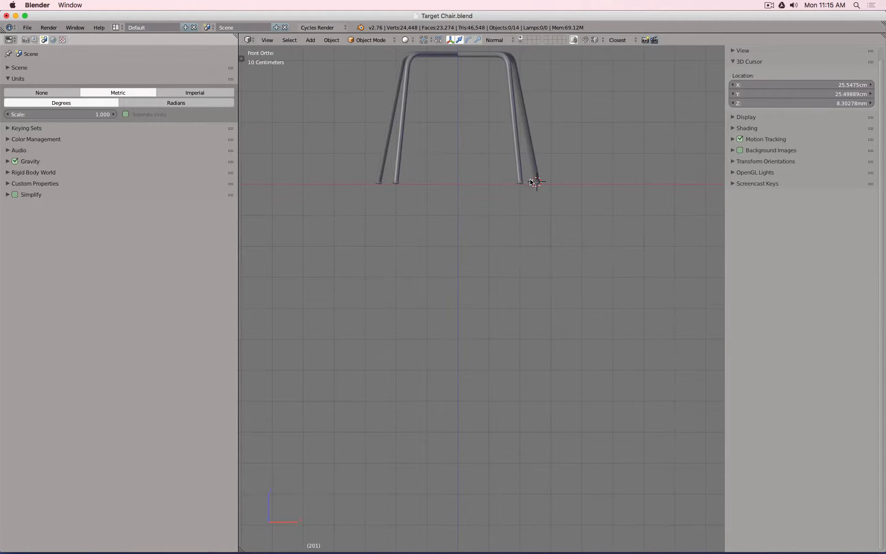
scroll(532, 183, "up", 3)
scroll(556, 201, "up", 3)
scroll(453, 184, "down", 1)
scroll(523, 197, "up", 4)
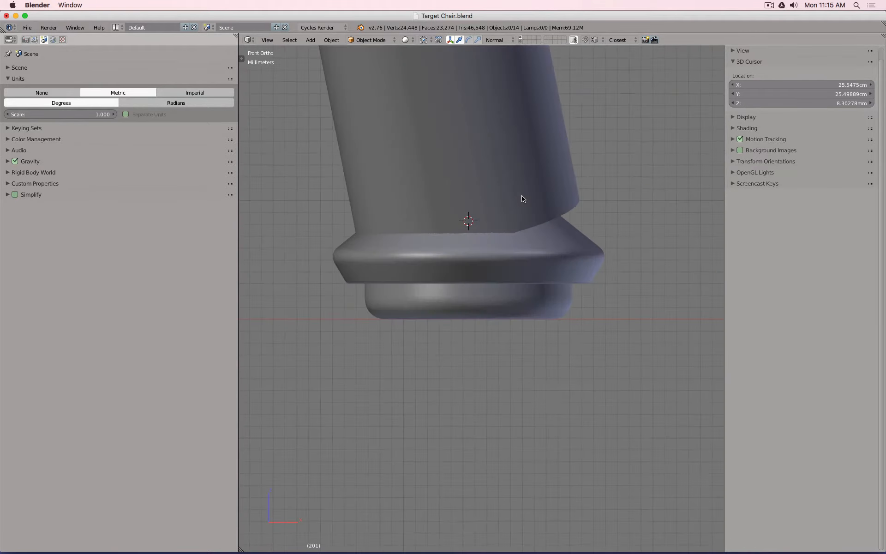
key("z")
key("z")
scroll(524, 195, "down", 10)
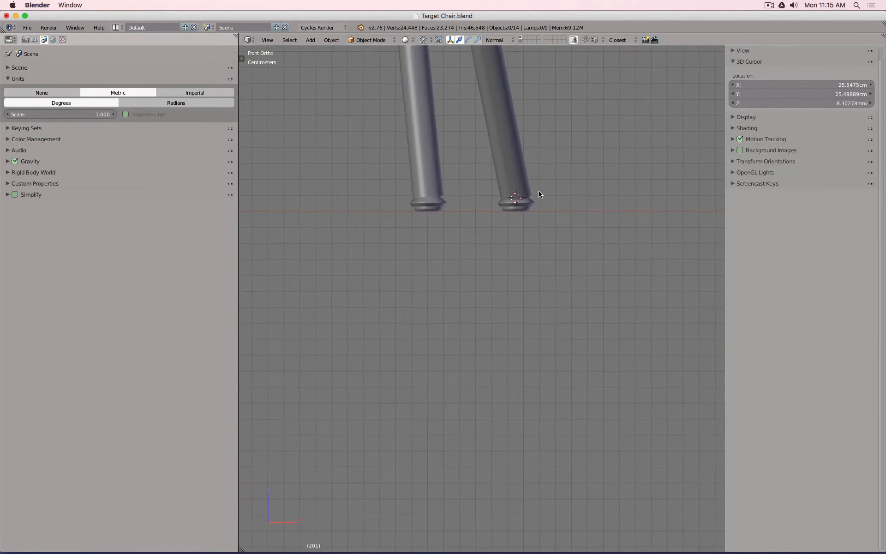
- Select the mirrored leg pipe in wireframe and inspect its end around the foot's ball joint, ending in solid shading
key("z")
scroll(535, 190, "up", 12)
right_click(469, 214)
scroll(468, 212, "down", 5)
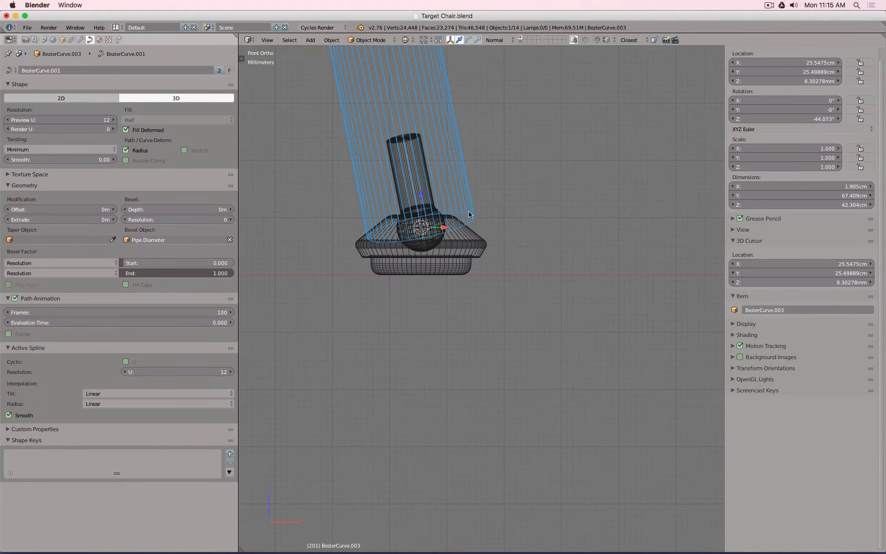
key("z")
scroll(466, 208, "down", 5)
middle_click_drag(532, 208, 492, 209)
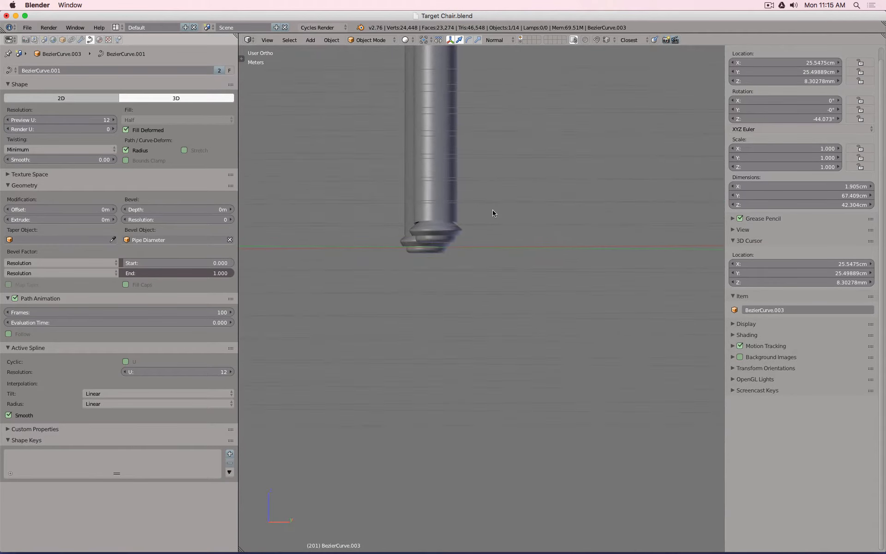
- Shorten the mirrored leg pipe at its origin end by setting the bevel factor start to 0.0005
scroll(491, 209, "down", 8)
key("KP_1")
scroll(491, 212, "up", 4)
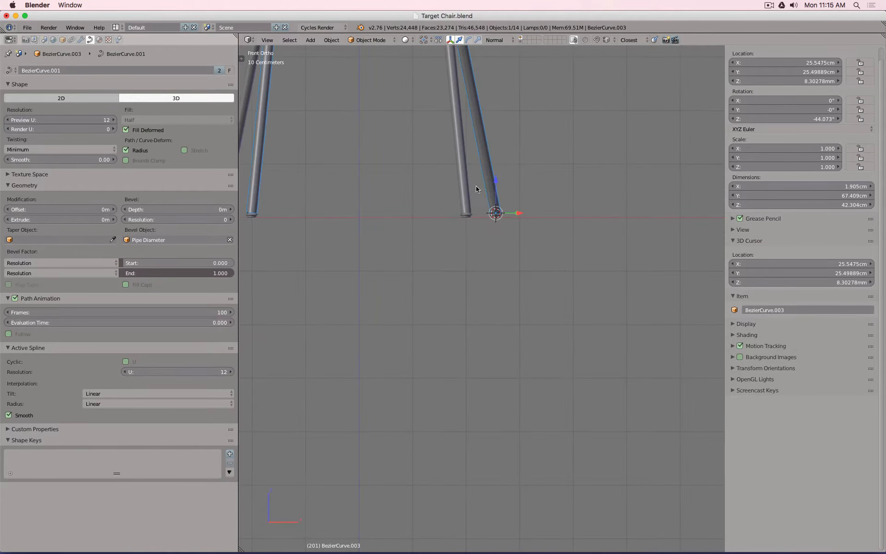
scroll(472, 193, "up", 3)
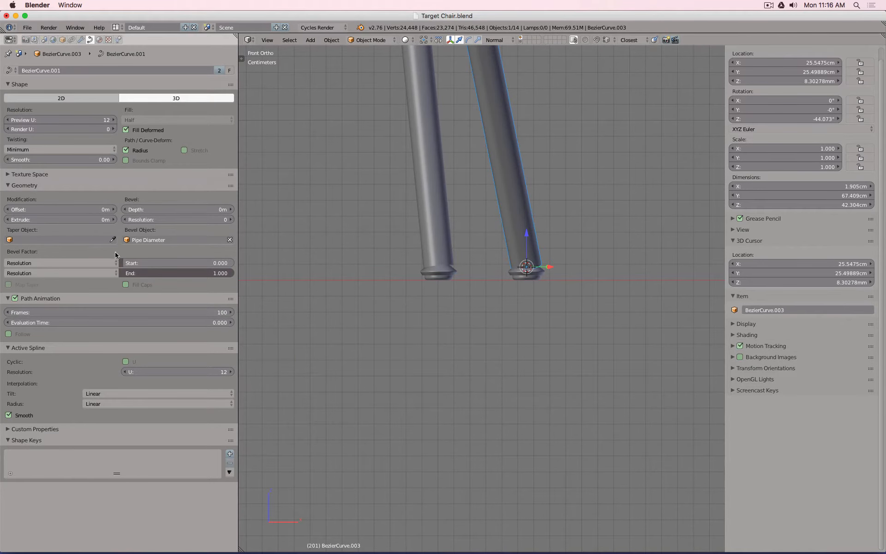
mouse_move(133, 264)
left_mouse_down()
mouse_move(194, 264)
mouse_move(134, 264)
left_mouse_up()
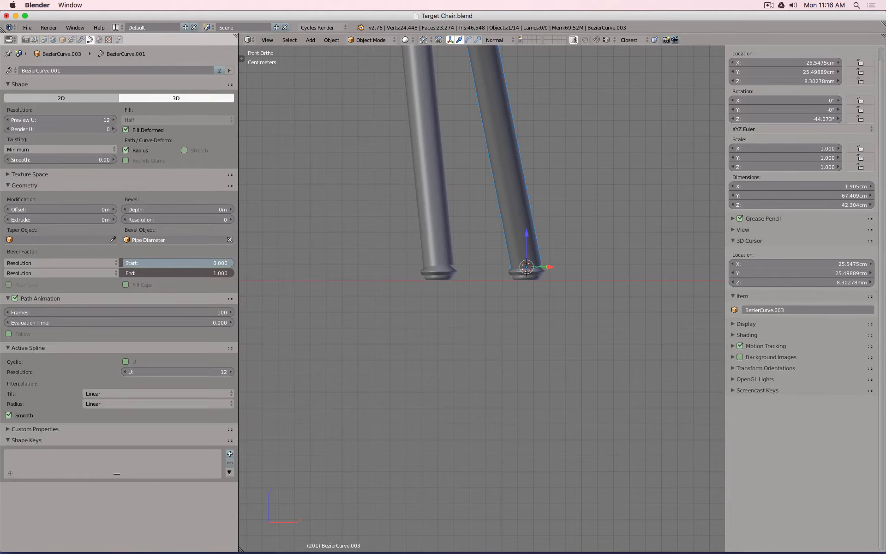
left_click(157, 263)
key("Return")
left_click(157, 263)
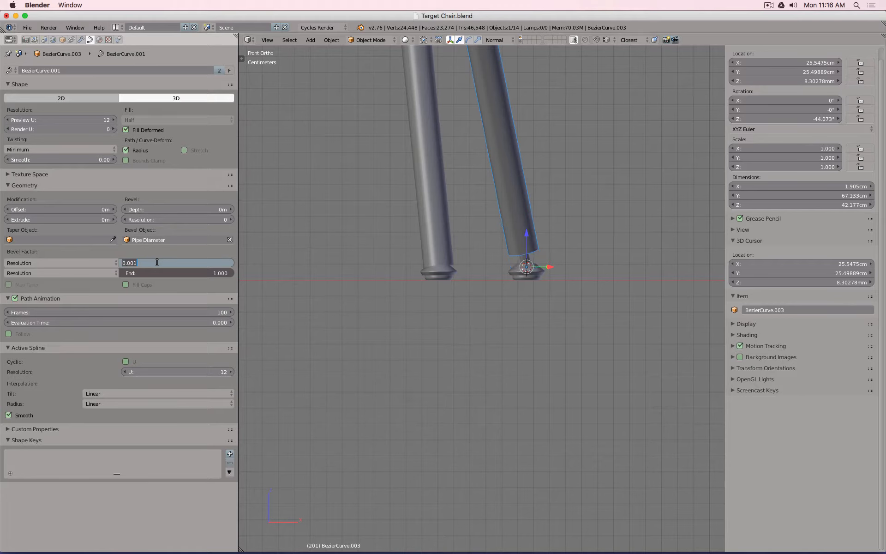
key("Home")
key("Return")
- Shorten the opposite end of the leg pipe by setting the bevel factor end to 0.999
scroll(510, 231, "down", 6)
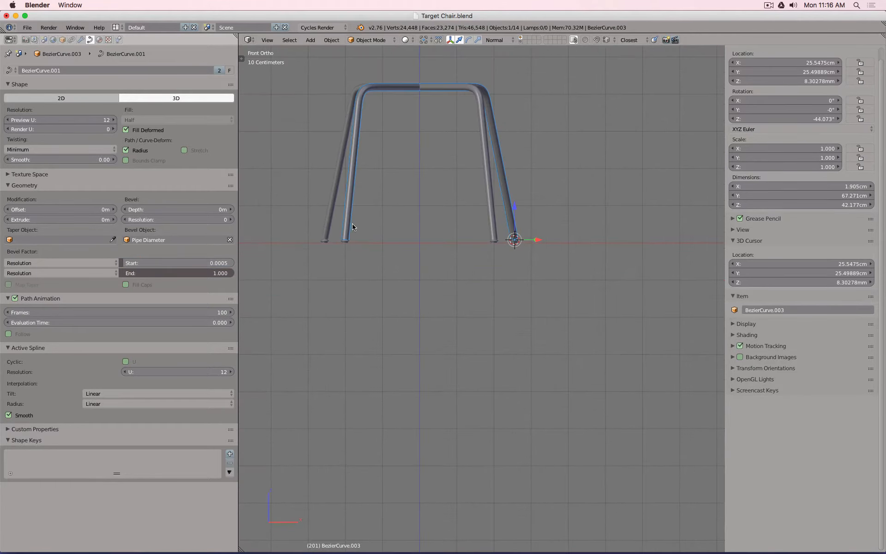
scroll(353, 225, "up", 10)
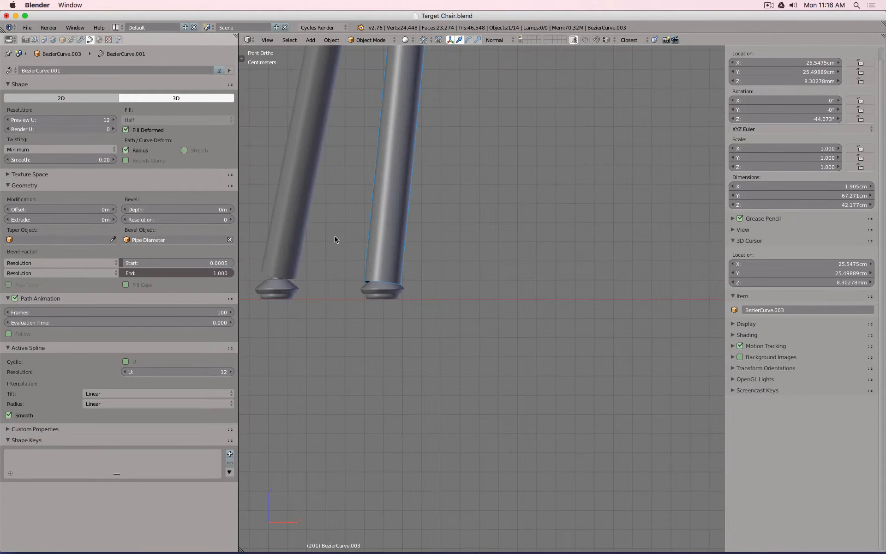
left_click(193, 272)
key("Return")
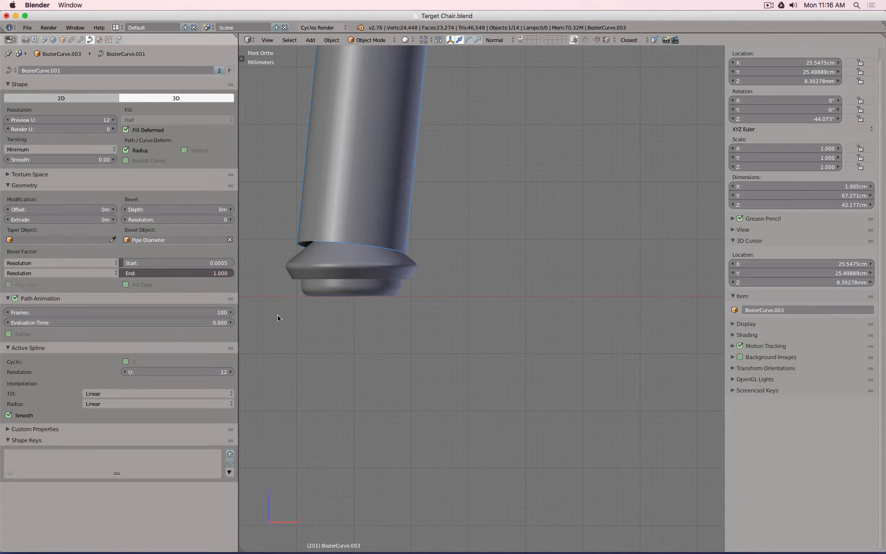
left_click_drag(193, 273, 191, 273, "shift")
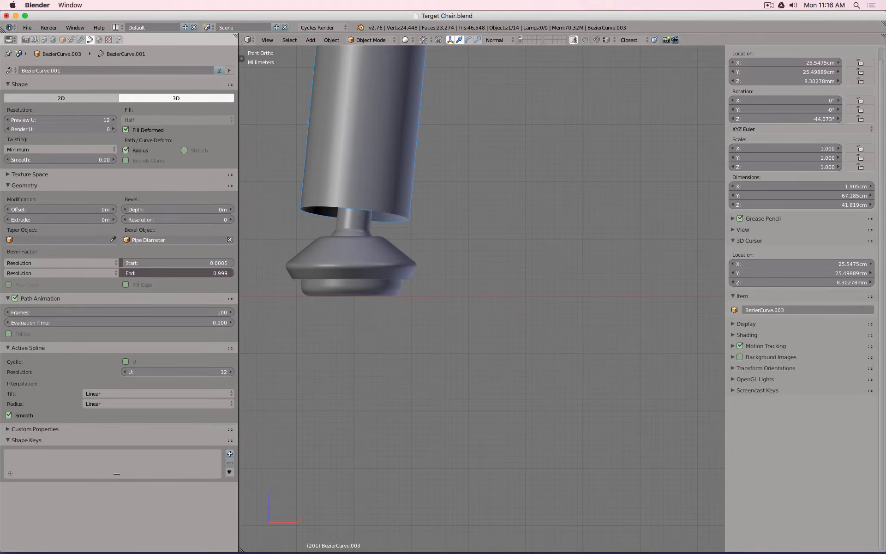
scroll(478, 217, "down", 13)
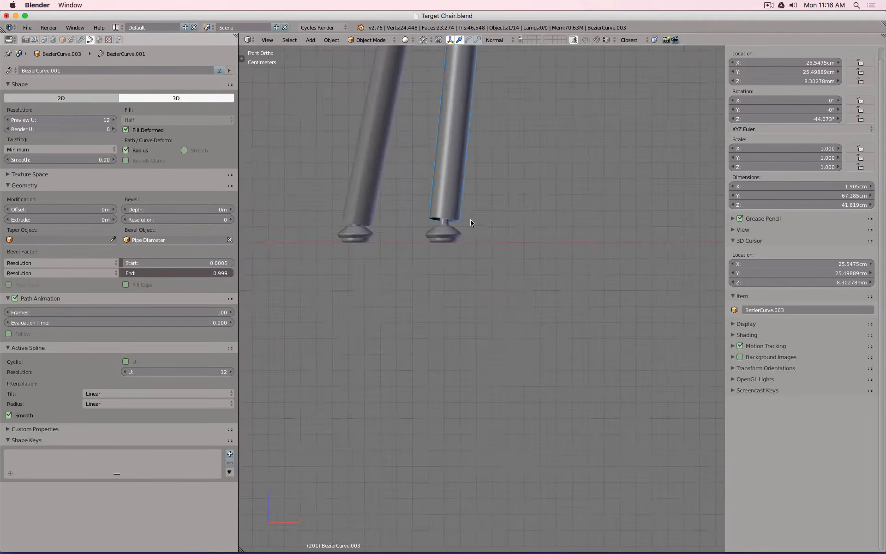
- Compare the trimmed pipe ends above the feet and check the bevel factor values on both leg pipes
scroll(561, 228, "up", 4)
middle_click_drag(572, 230, 481, 248, "shift")
scroll(508, 241, "down", 1)
scroll(508, 241, "up", 8)
scroll(507, 241, "down", 16)
mouse_move(505, 240)
middle_mouse_down()
mouse_move(483, 231)
mouse_move(494, 240)
middle_mouse_up()
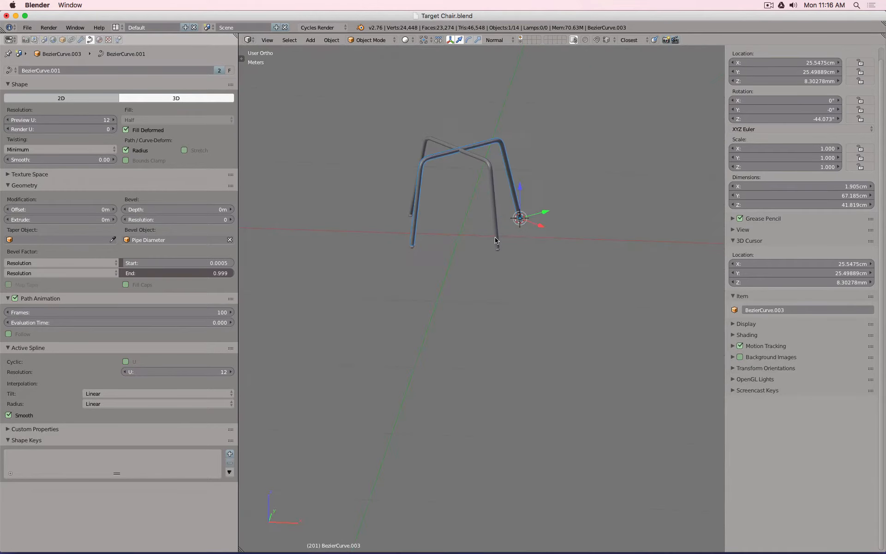
left_click(204, 273)
key("Return")
right_click(475, 160)
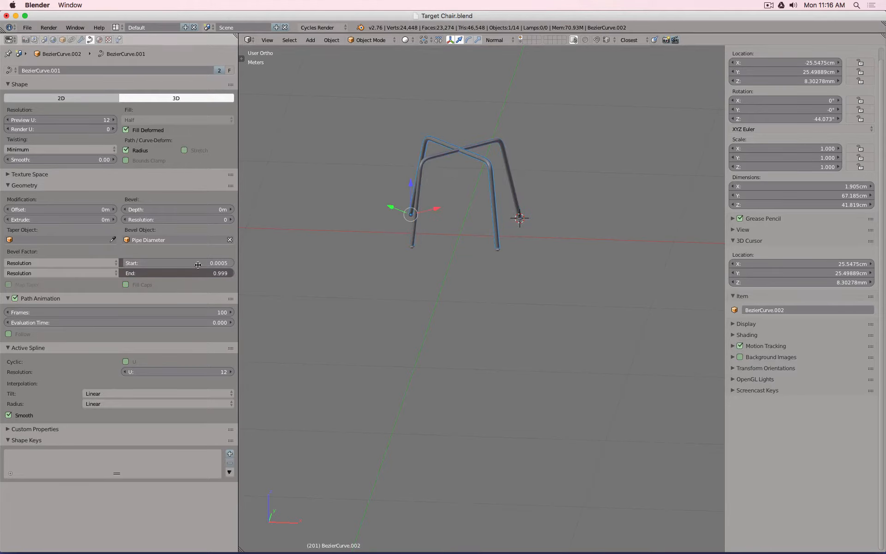
right_click(432, 158)
- Examine the gaps between the pipe ends and feet from the right view, in both wireframe and solid shading
scroll(461, 256, "up", 5)
key("a")
middle_click_drag(529, 277, 381, 250)
key("KP_3")
middle_click_drag(641, 256, 568, 247, "shift")
scroll(563, 228, "up", 7)
scroll(525, 265, "up", 5)
key("z")
scroll(498, 261, "down", 3)
key("z")
scroll(497, 260, "down", 6)
middle_click_drag(398, 252, 667, 253, "shift")
middle_click_drag(518, 256, 615, 257, "shift")
scroll(420, 263, "up", 7)
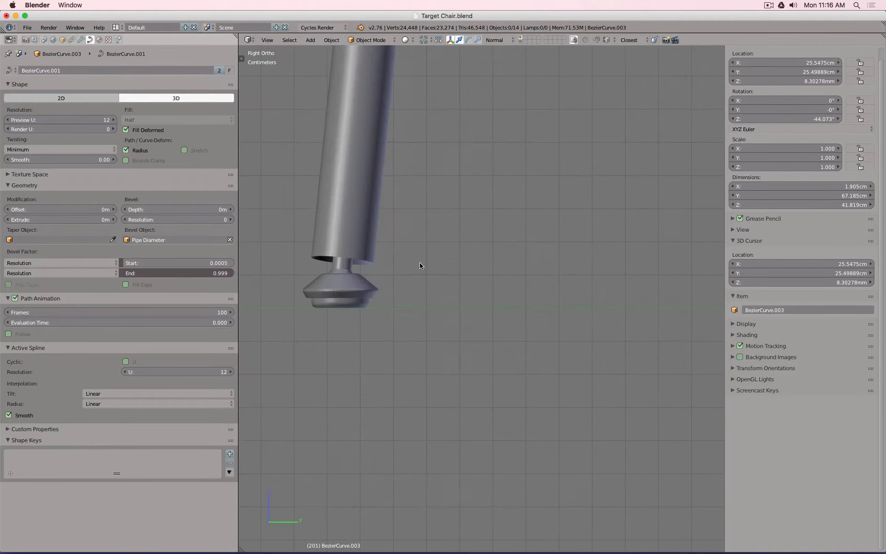
- Set the selected leg tube's bevel factor start to 0.000 and its end to about 1.000, fine-tuning it against the foot
middle_click_drag(392, 271, 513, 267, "shift")
scroll(478, 264, "up", 4)
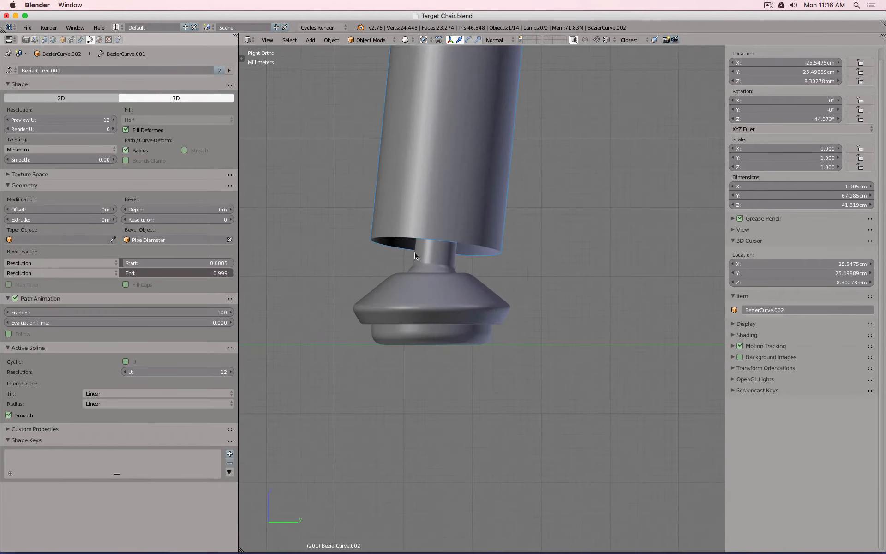
left_click_drag(184, 263, 218, 274)
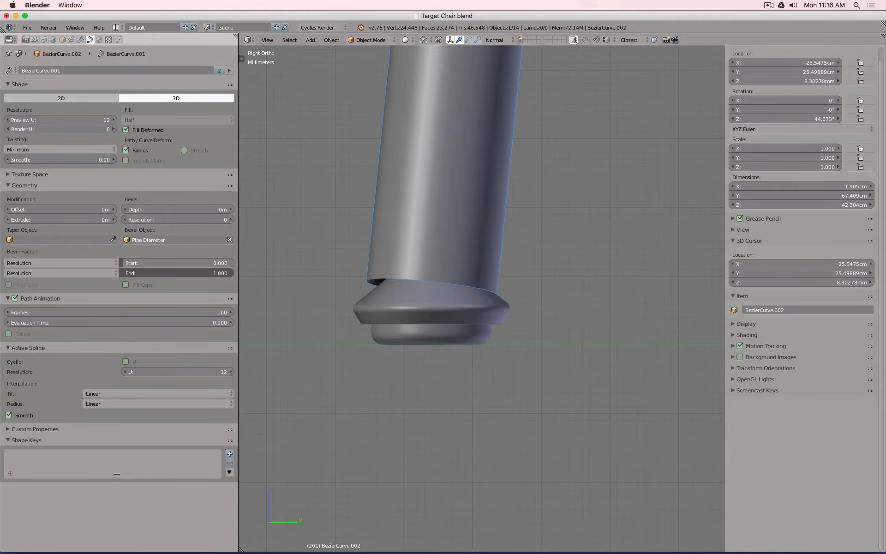
left_click_drag(218, 274, 218, 273, "shift")
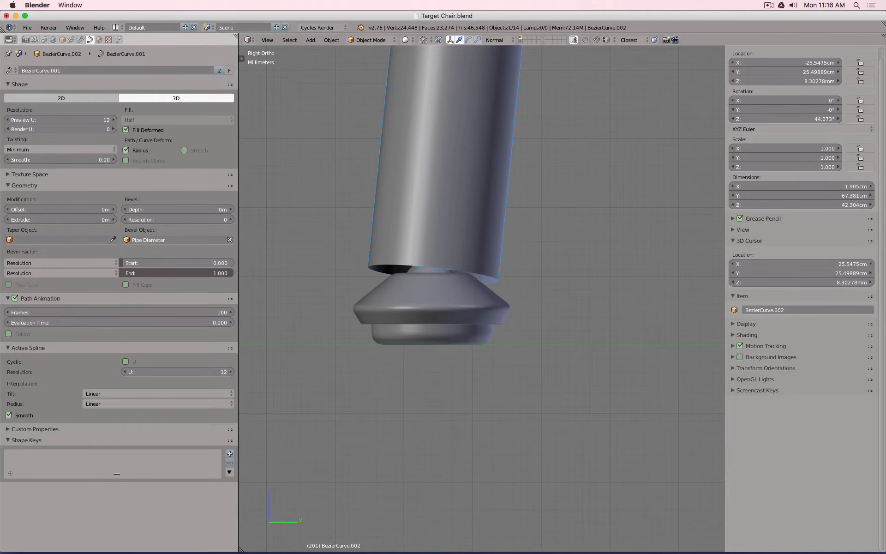
- Fine-tune the same leg tube's bevel factor start to 0.0002083 so its other end meets the foot, and deselect it
scroll(550, 239, "down", 10)
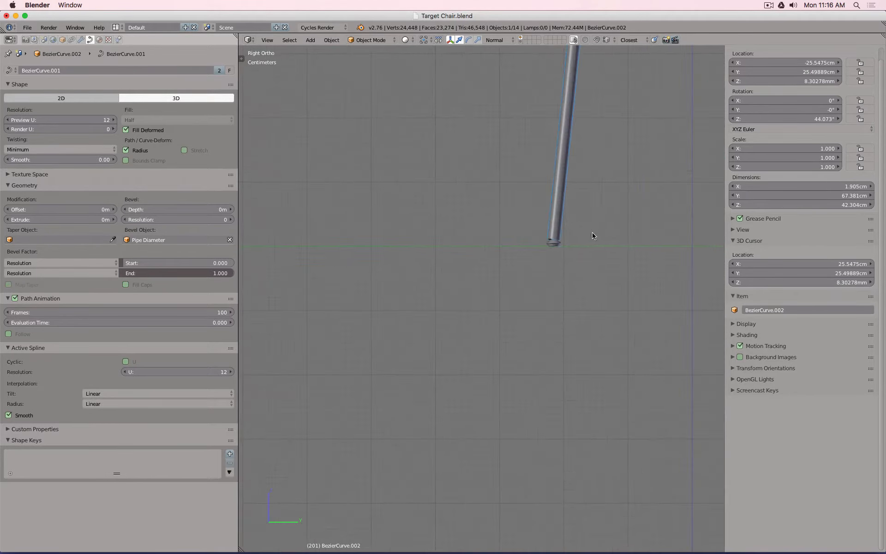
scroll(457, 251, "up", 10)
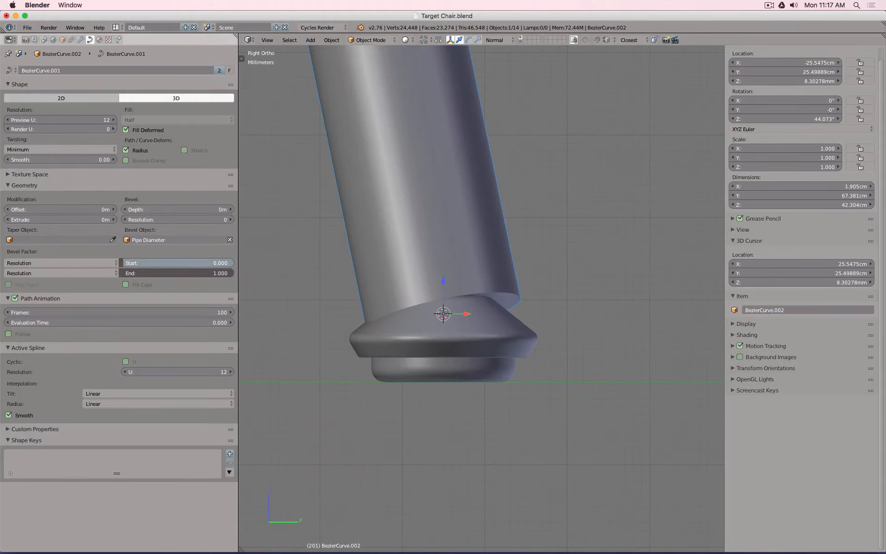
mouse_move(177, 263)
left_mouse_down("shift")
mouse_move(186, 263)
mouse_move(177, 263)
left_mouse_up("shift")
scroll(469, 248, "down", 6)
middle_click_drag(365, 249, 555, 290)
scroll(558, 289, "up", 6)
key("a")
key("KP_1")
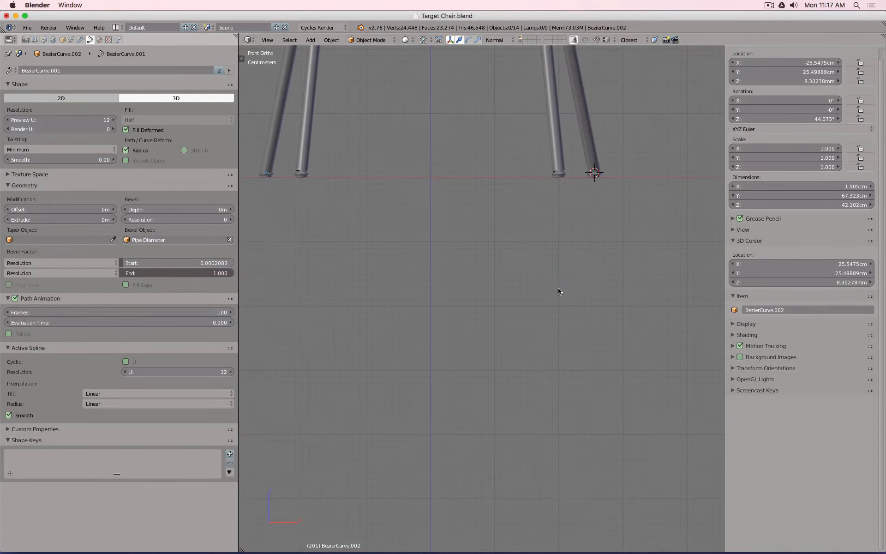
- Examine the chair's crossed leg tubes, their bends and feet from the front and in angled views
middle_click_drag(546, 214, 444, 261)
scroll(510, 215, "down", 3)
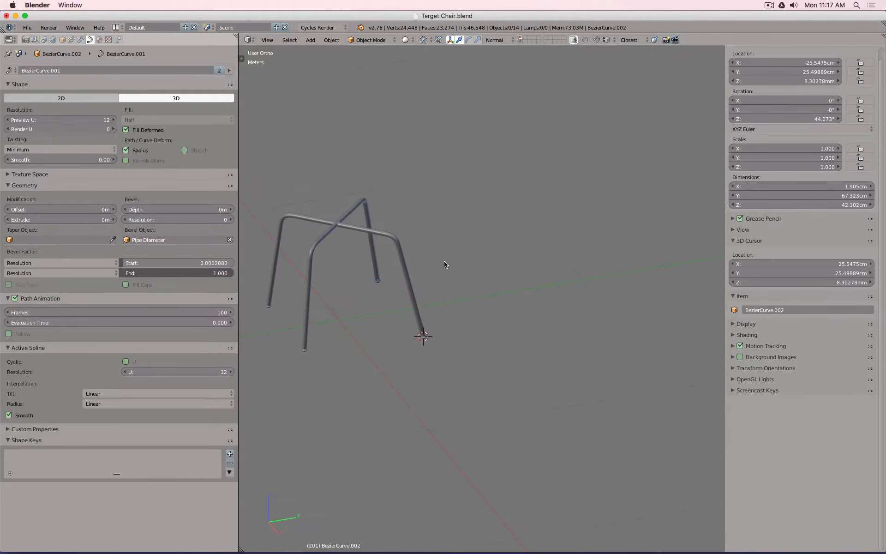
key("KP_1")
scroll(505, 227, "up", 6)
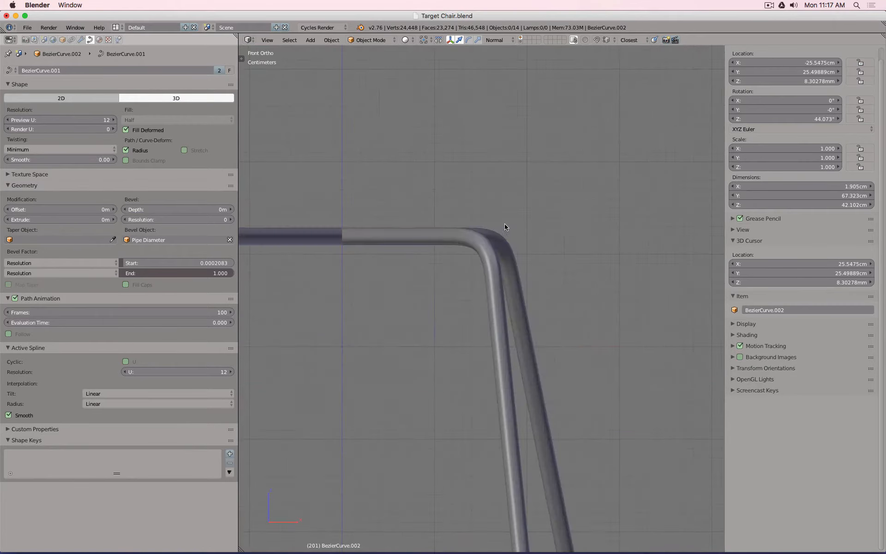
scroll(505, 226, "down", 5)
middle_click_drag(503, 272, 441, 294)
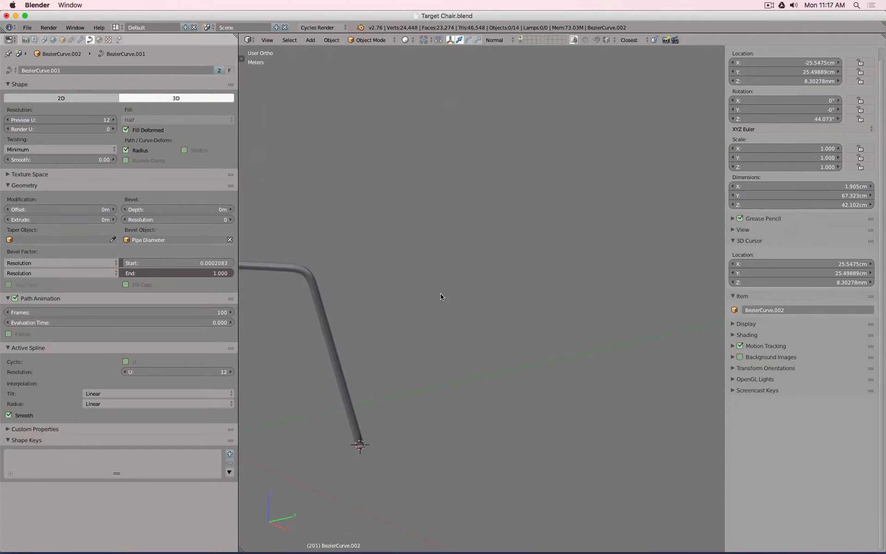
key("KP_1")
scroll(397, 295, "down", 3)
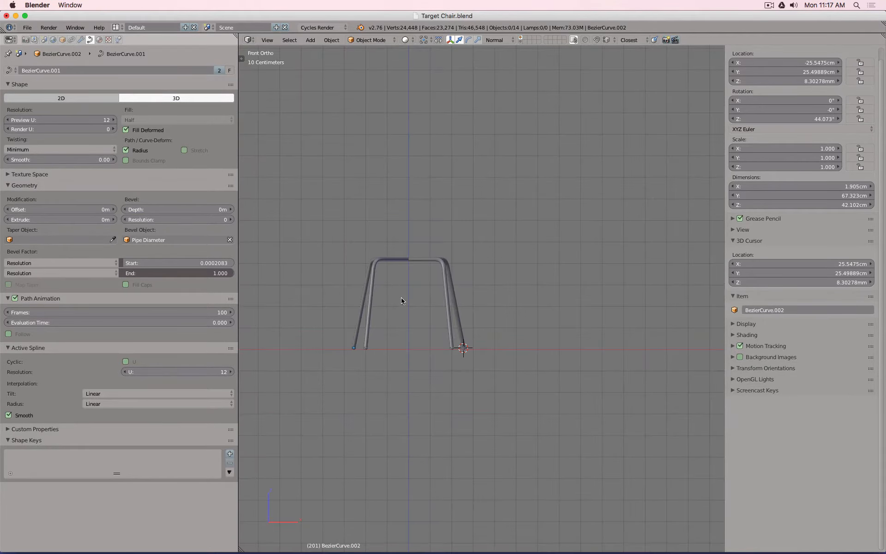
middle_click_drag(392, 248, 376, 293)
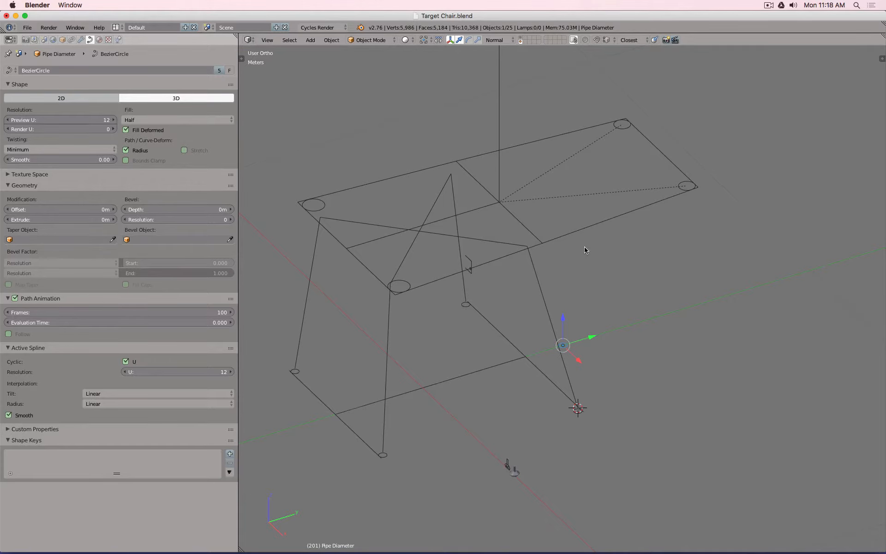
- Duplicate the Backrest and Seat outlines in place and move the copies to the second layer
right_click(586, 235)
right_click(492, 261)
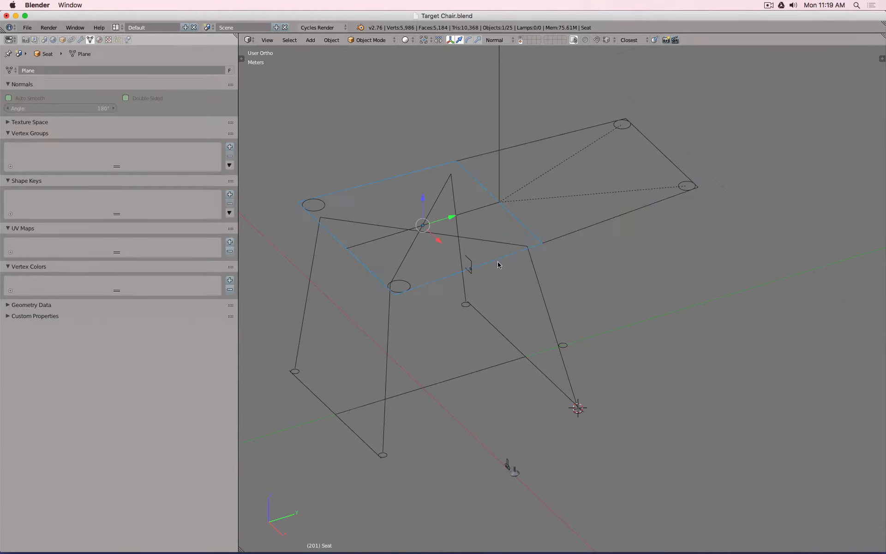
middle_click_drag(499, 263, 552, 258)
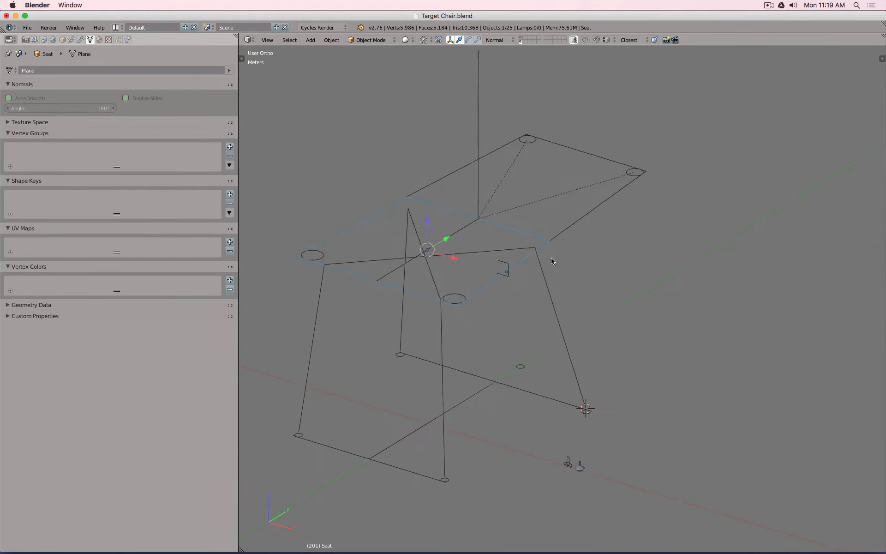
right_click(549, 258)
right_click(558, 240)
right_click(569, 235)
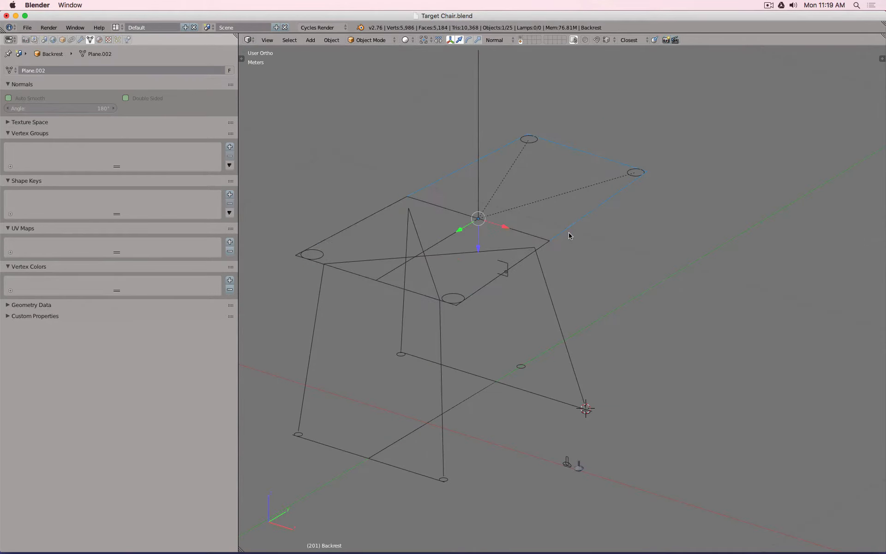
right_click(505, 273, "shift")
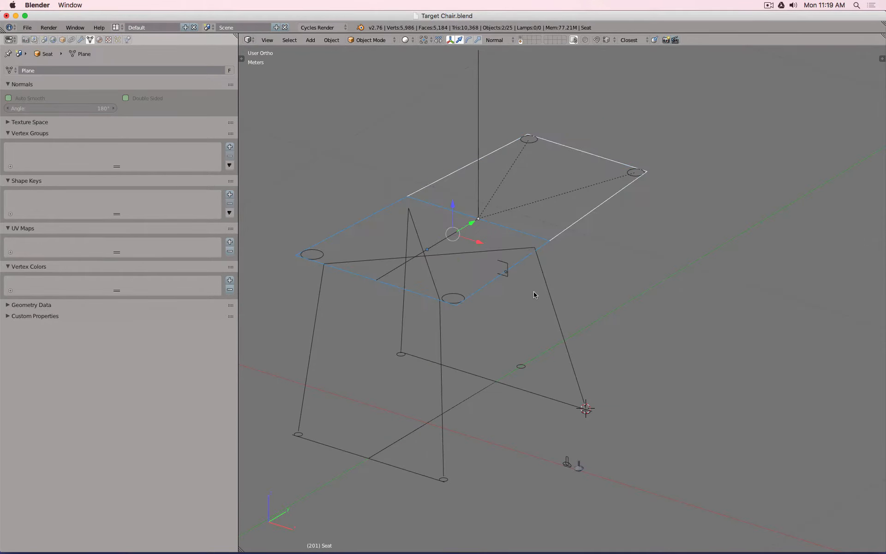
key("shift+d")
right_click(492, 317)
key("m")
left_click(566, 336)
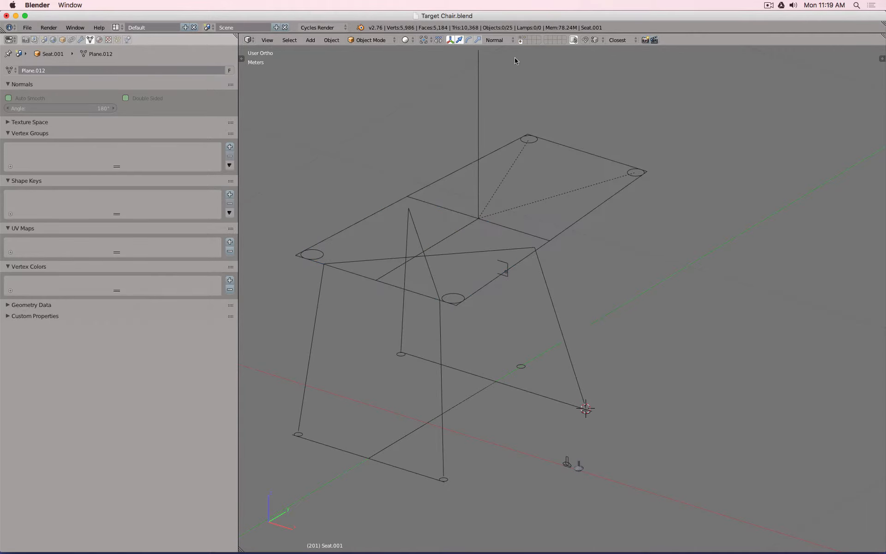
- Show only the second layer and join the copied backrest outline into the seat outline
left_click(525, 40)
middle_click_drag(540, 169, 529, 190)
key("Tab")
key("Tab")
right_click(401, 194)
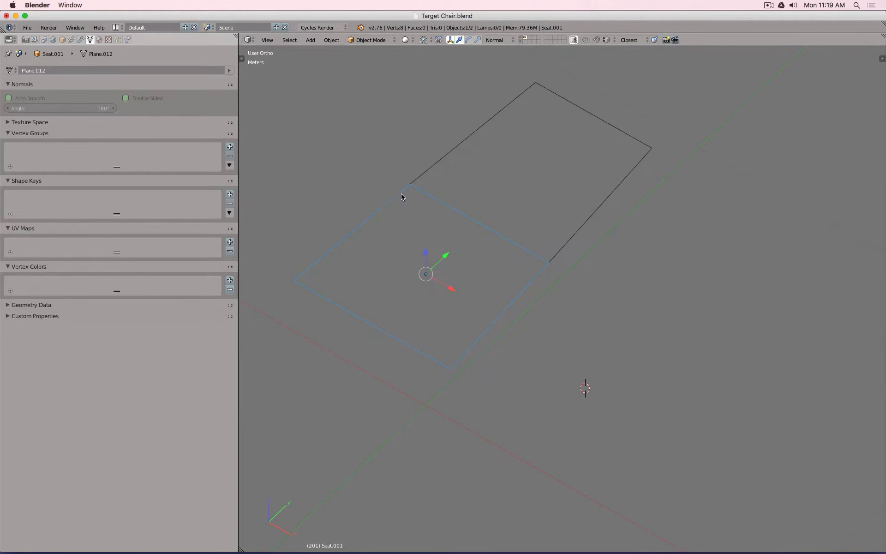
right_click(434, 171)
right_click(404, 195, "shift")
key("ctrl+j")
- Delete the edge that divides the seat from the backrest in the joined outline
key("Tab")
key("a")
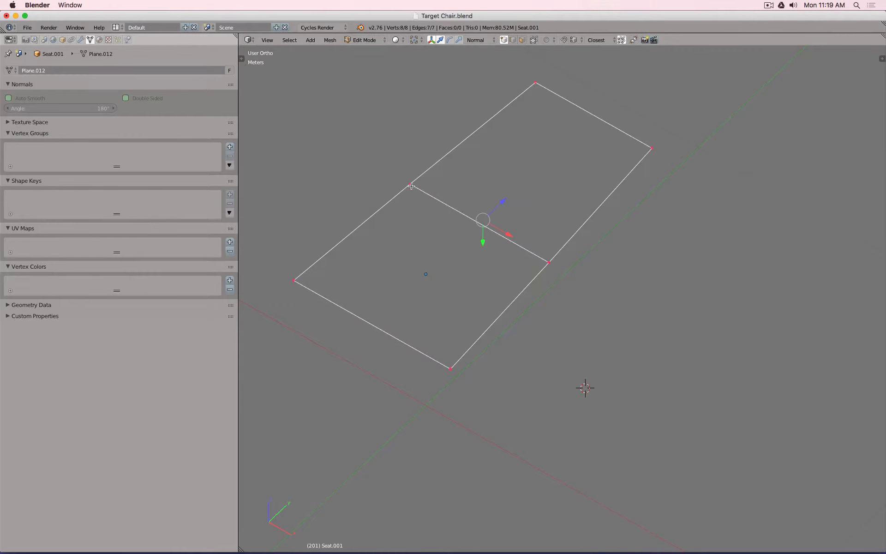
right_click(410, 184)
right_click(555, 260, "shift")
key("x")
left_click(597, 281)
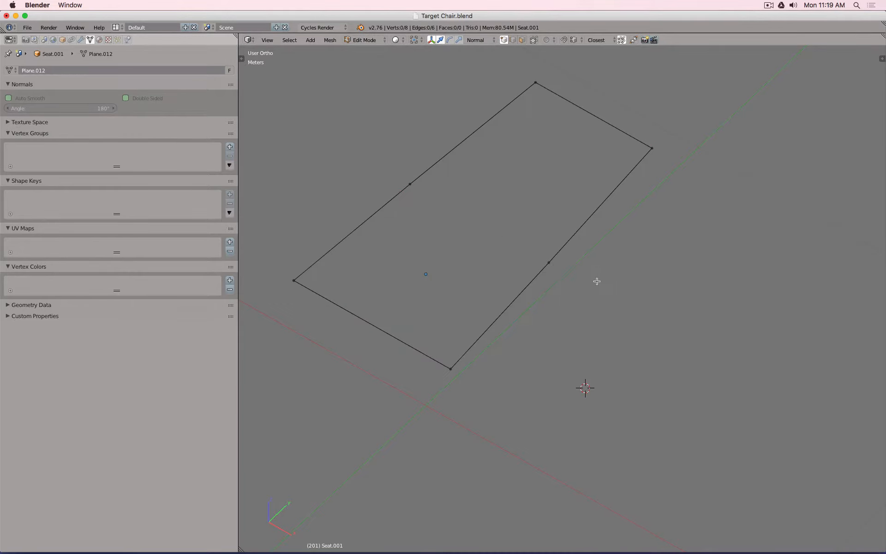
- Merge the overlapping vertices at both seat-backrest junctions by box-selecting them and removing doubles
key("z")
key("b")
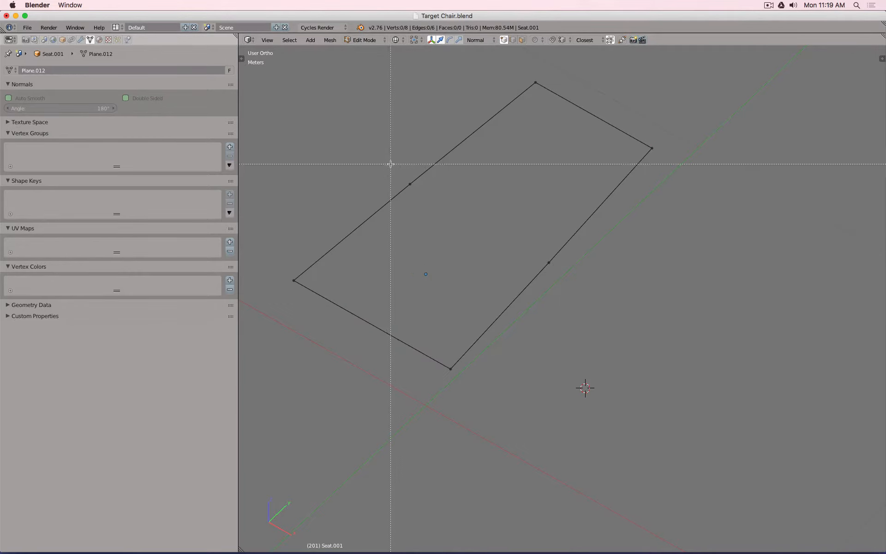
left_click_drag(390, 162, 443, 207)
key("b")
left_click_drag(503, 215, 593, 289)
key("w")
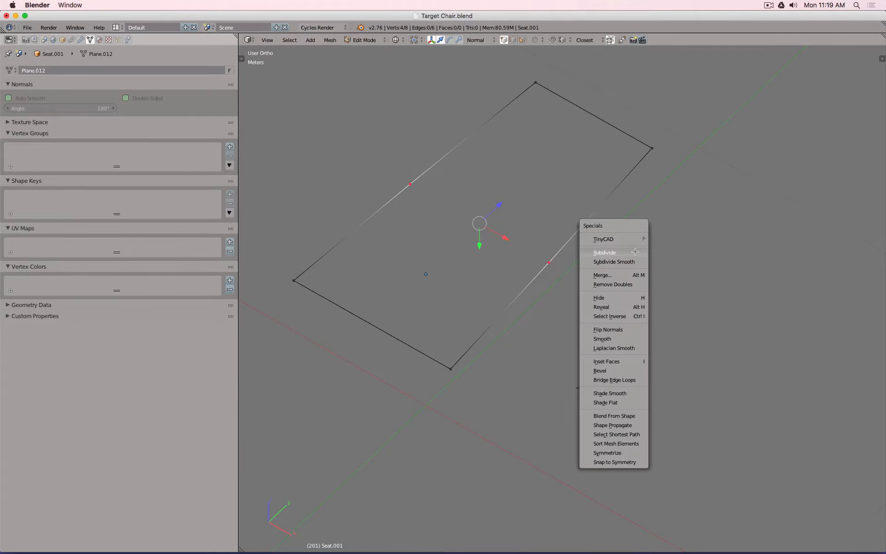
left_click(632, 285)
key("z")
- Dissolve the two junction vertices and fill the remaining four-corner outline with a face
mouse_move(577, 237)
middle_mouse_down()
mouse_move(599, 243)
mouse_move(599, 224)
middle_mouse_up()
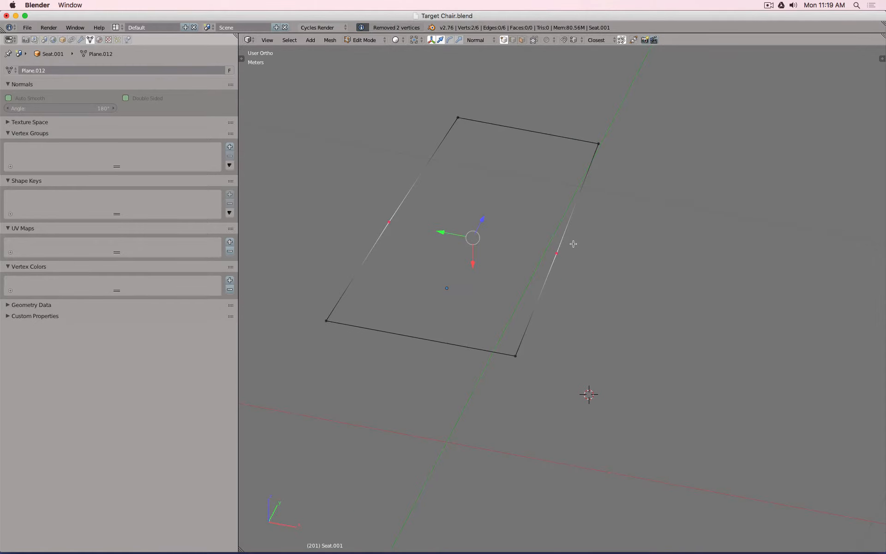
key("x")
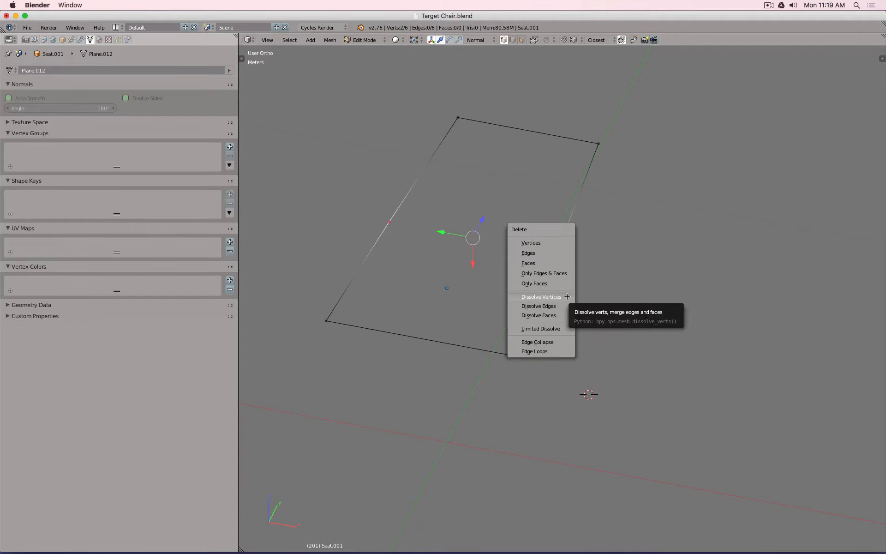
left_click(568, 296)
key("a")
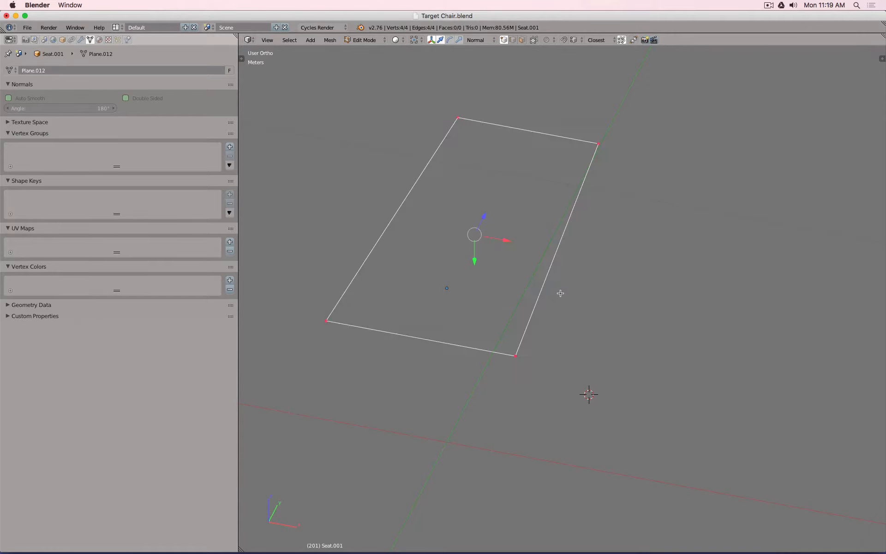
key("f")
key("Tab")
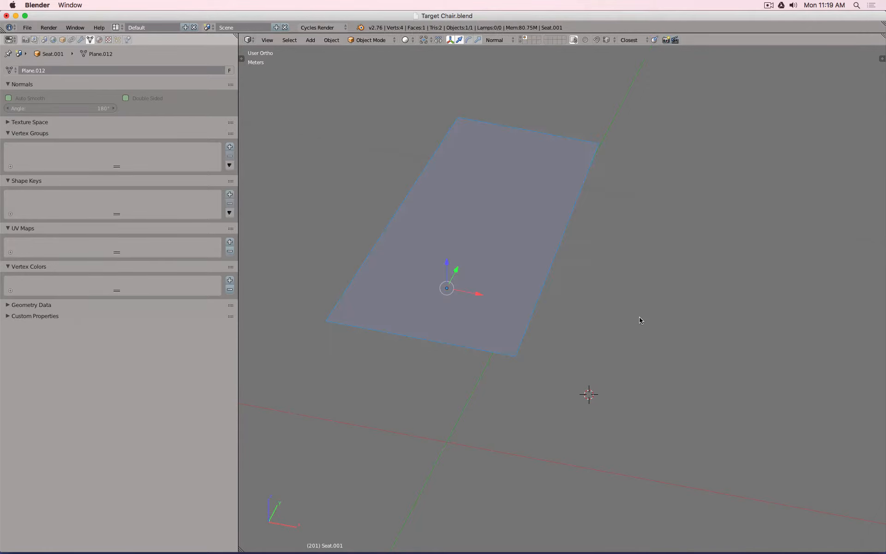
- View the panel from the top, examine the fabric edge in reference photo IMG_1601.jpg in Finder, and return to Blender
mouse_move(639, 316)
middle_mouse_down()
mouse_move(616, 182)
mouse_move(560, 290)
mouse_move(611, 311)
mouse_move(646, 303)
mouse_move(639, 323)
middle_mouse_up()
key("KP_7")
key("super+h")
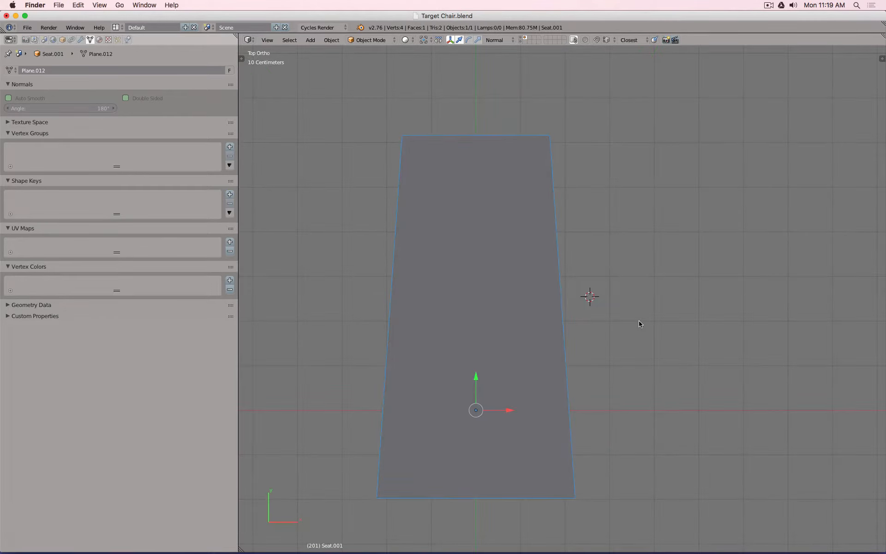
left_click(318, 210)
key("space")
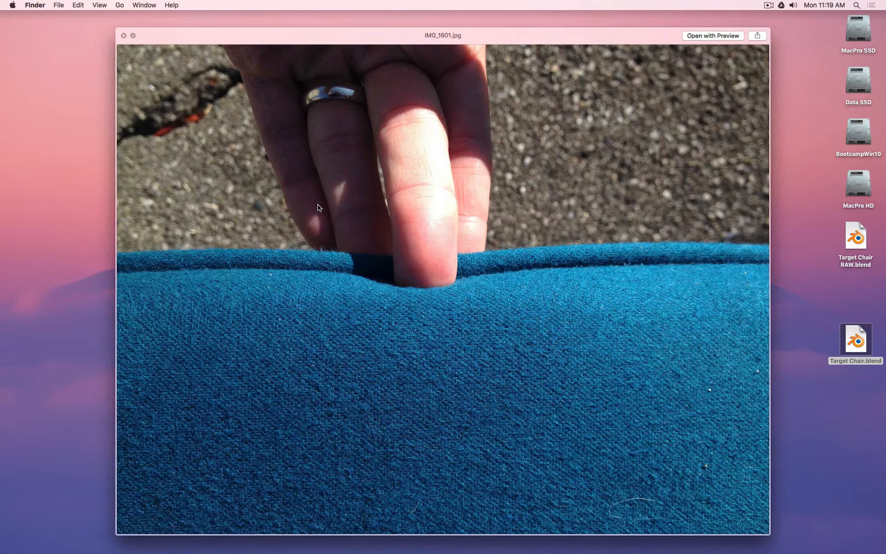
key("super+Tab")
key("super+Tab")
key("super+Tab")
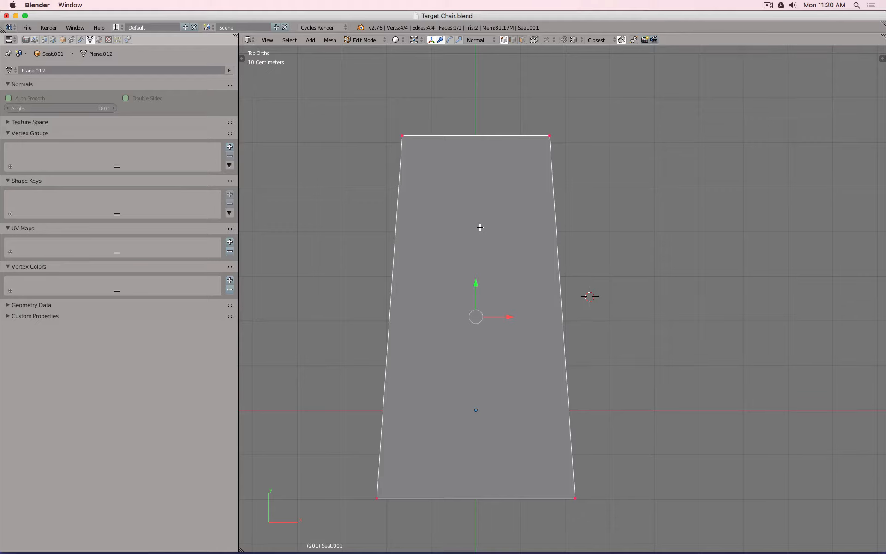
- Inset the entire fabric panel face by about 0.0316 with see-through display on
key("z")
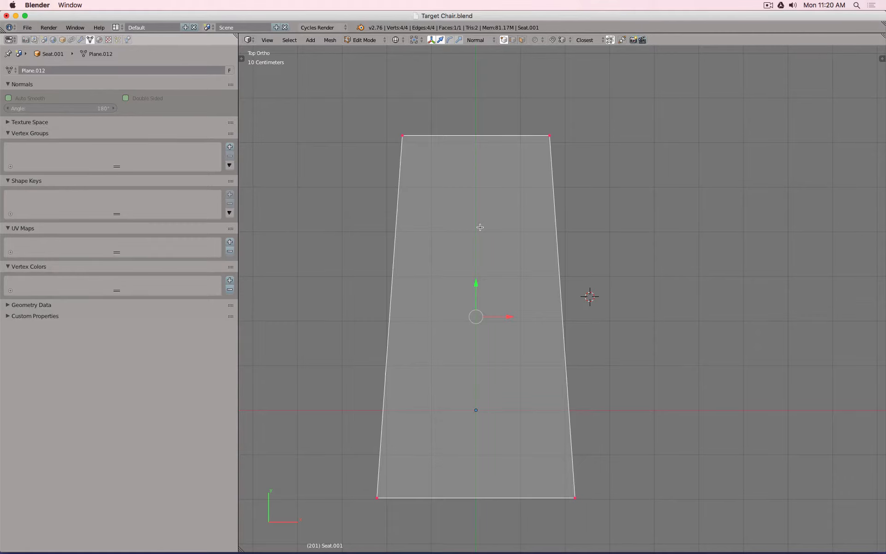
key("i")
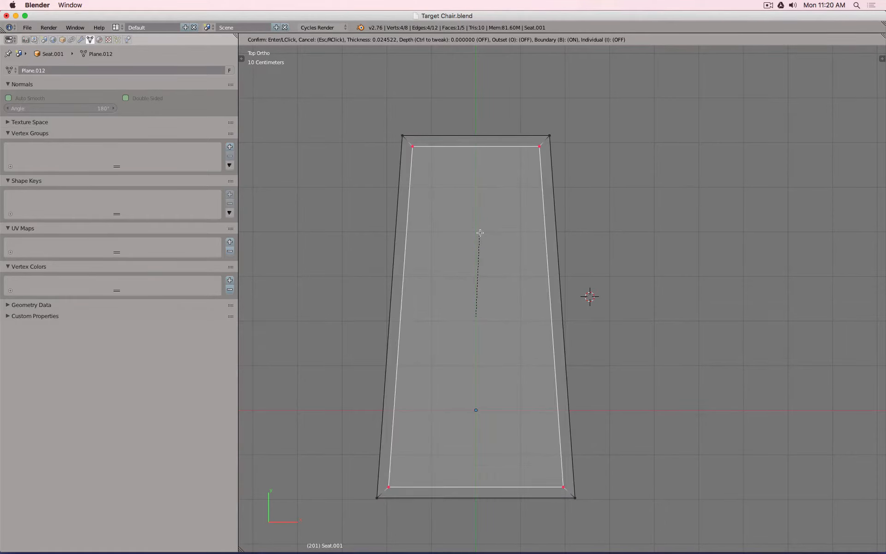
left_click(482, 236)
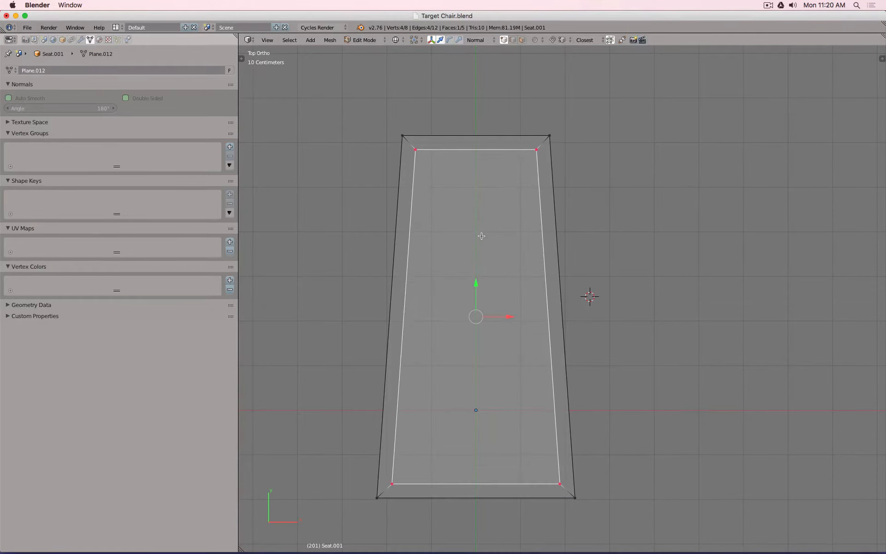
- Show the inset options with the viewport maximized and set the inset thickness to 0.005
key("t")
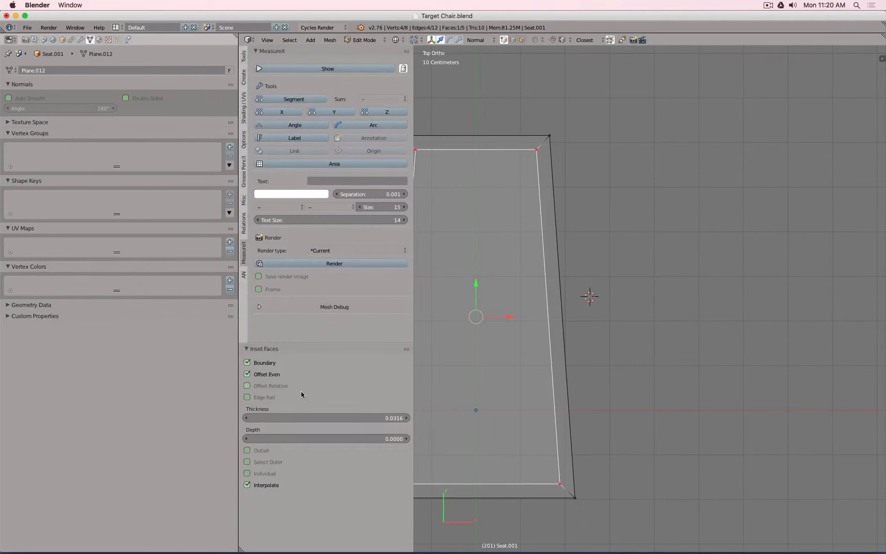
key("shift+space")
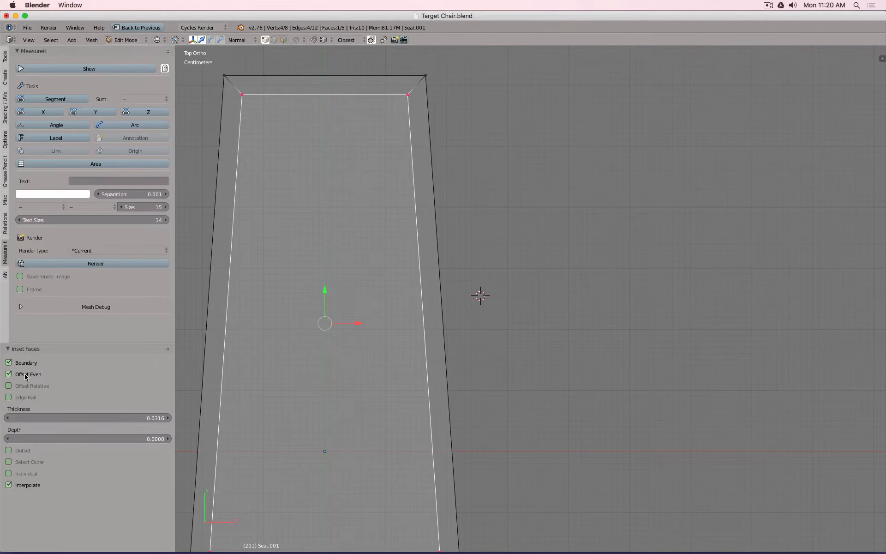
left_click(125, 417)
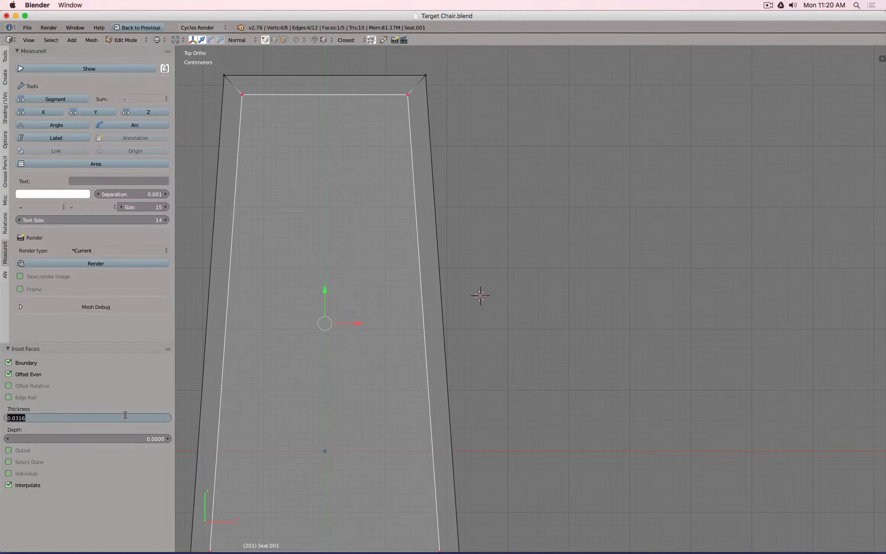
key("End")
key("shift+Left")
key("shift+Left")
key("shift+Left")
key("shift+Left")
type("0")
key("Tab")
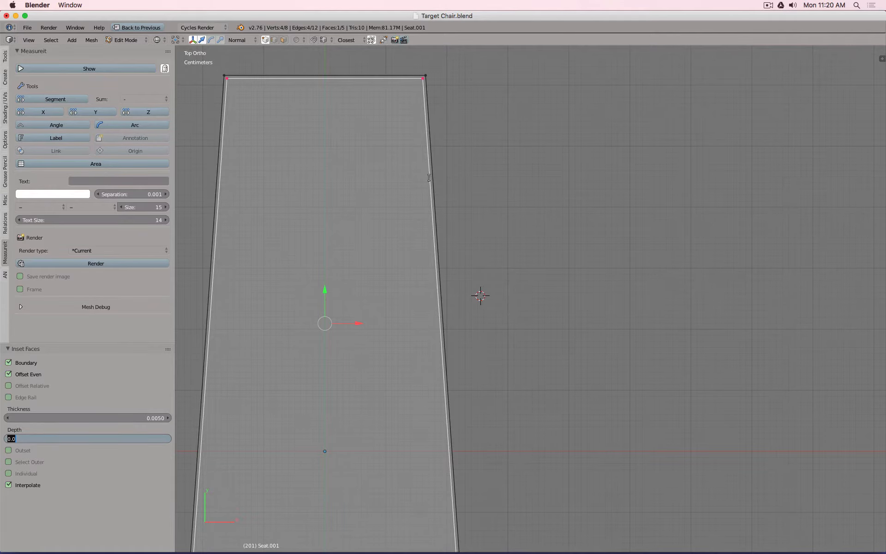
- Examine the narrow inset border along the panel's outline up close from the top
key("Return")
scroll(432, 221, "up", 10)
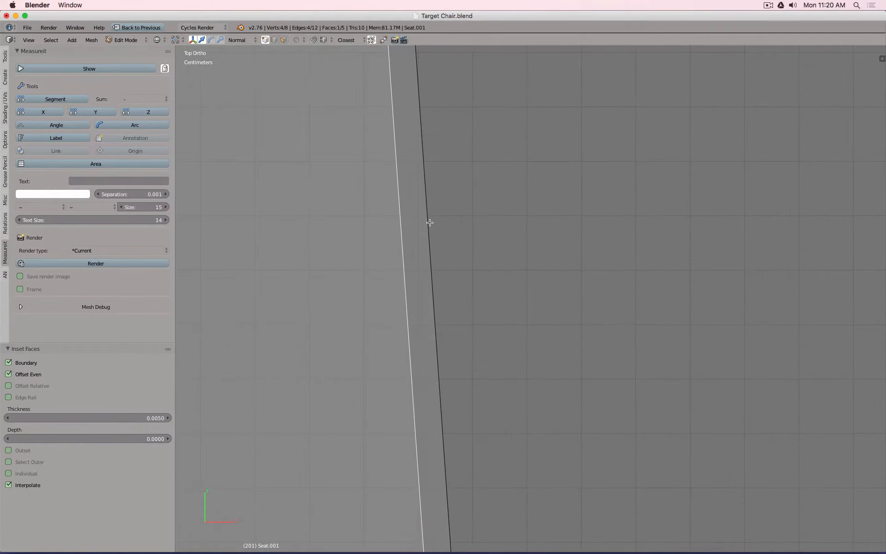
scroll(430, 223, "down", 4)
scroll(446, 207, "up", 2)
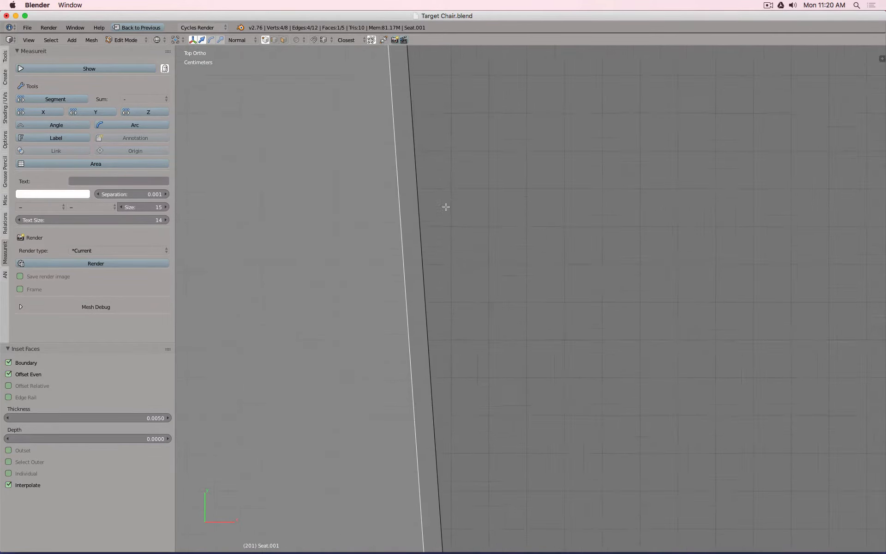
scroll(446, 207, "up", 6)
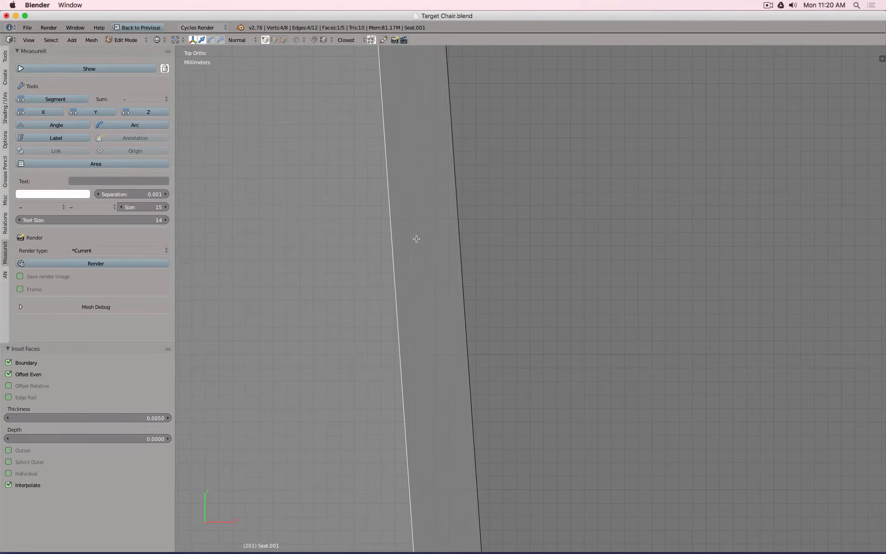
scroll(508, 247, "down", 5)
scroll(505, 216, "down", 9)
scroll(509, 208, "up", 5)
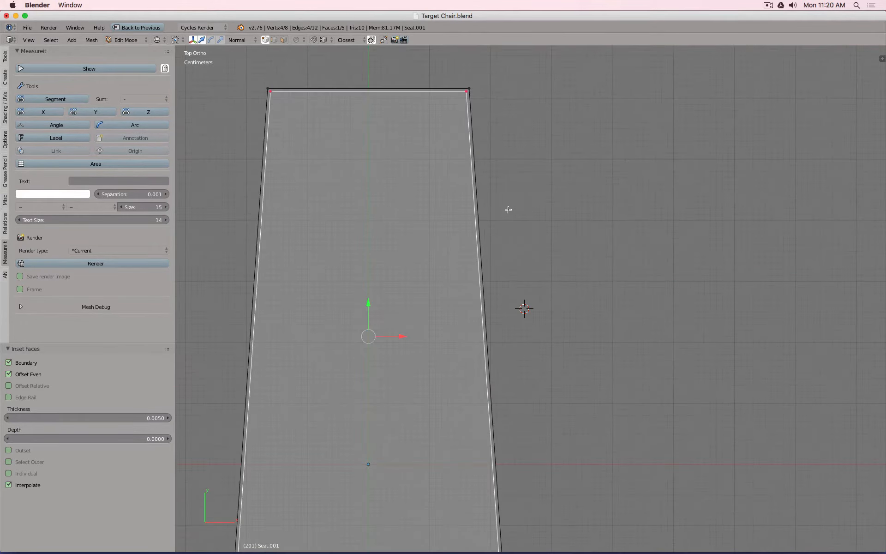
scroll(501, 163, "down", 3)
scroll(433, 129, "up", 2)
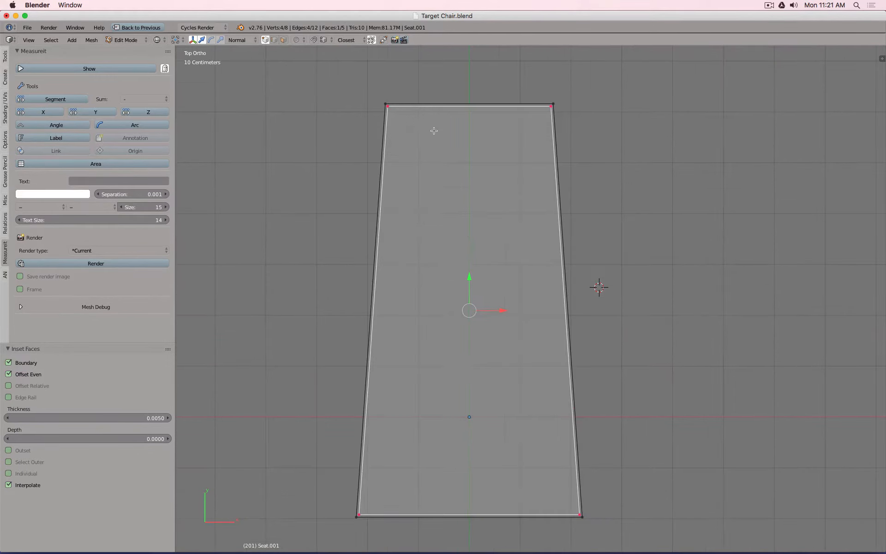
- Separate the inset's inner face into its own object and leave edit mode
key("p")
left_click(408, 127)
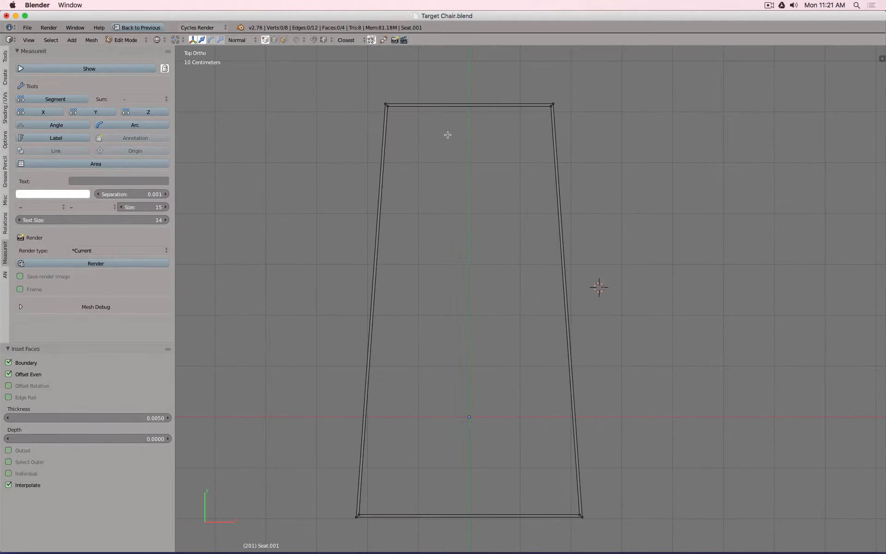
key("Tab")
right_click(412, 115)
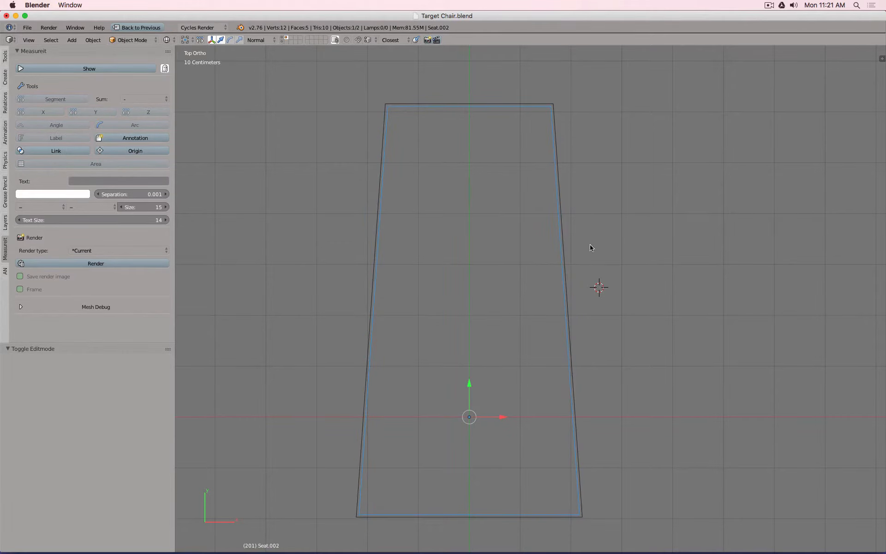
middle_click_drag(592, 248, 563, 202)
key("Tab")
key("Tab")
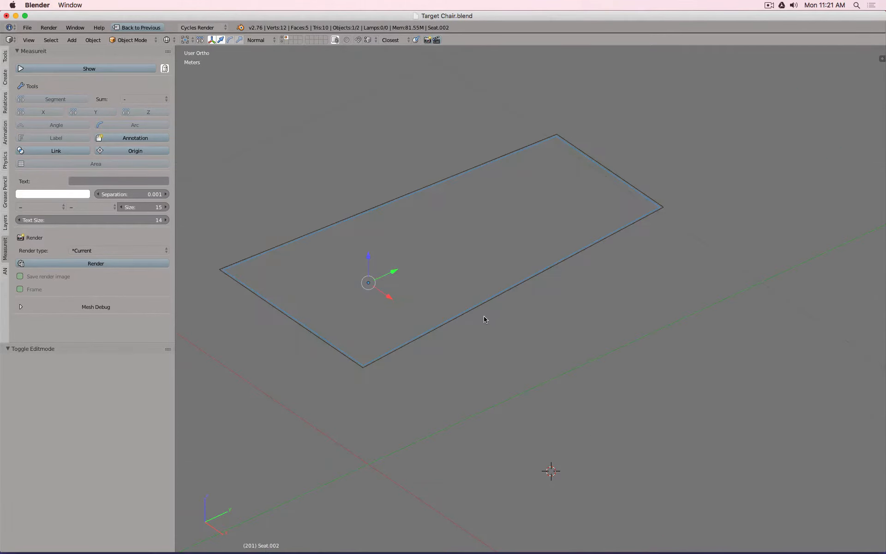
- Move the narrow border object to layer 12 and show the remaining inner panel with solid shading
right_click(480, 309)
key("m")
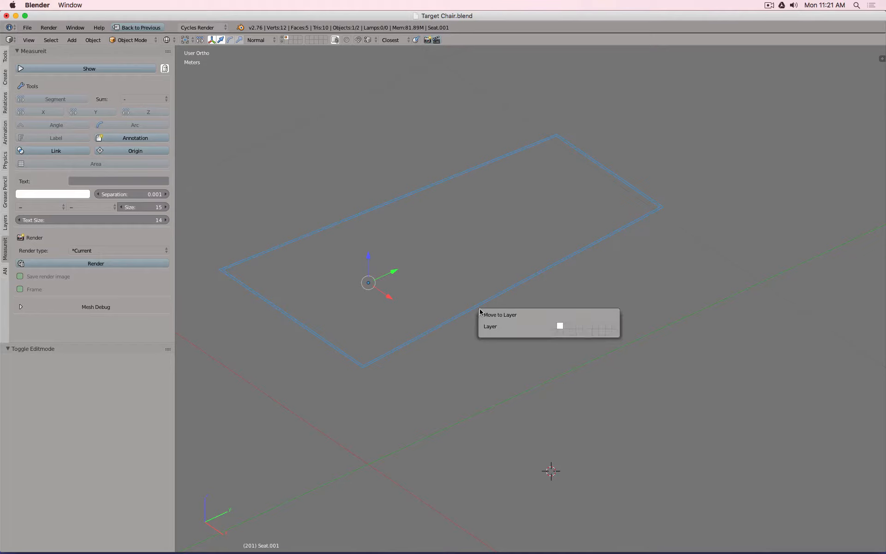
left_click(559, 329)
right_click(524, 279)
mouse_move(566, 264)
middle_mouse_down()
mouse_move(563, 283)
mouse_move(618, 239)
mouse_move(576, 192)
mouse_move(457, 221)
mouse_move(534, 221)
mouse_move(523, 224)
mouse_move(522, 245)
middle_mouse_up()
key("z")
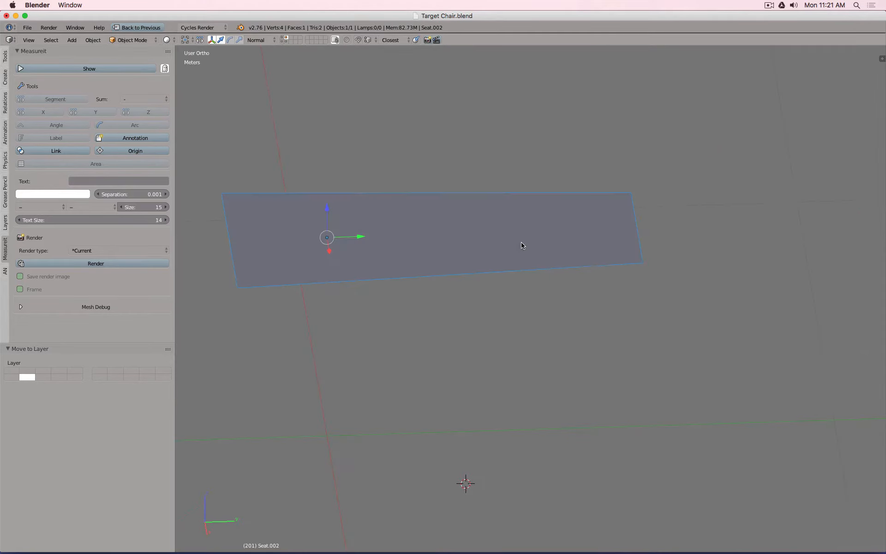
- Add two centred loop cuts to the inner panel, one across its width and one along its length
key("Tab")
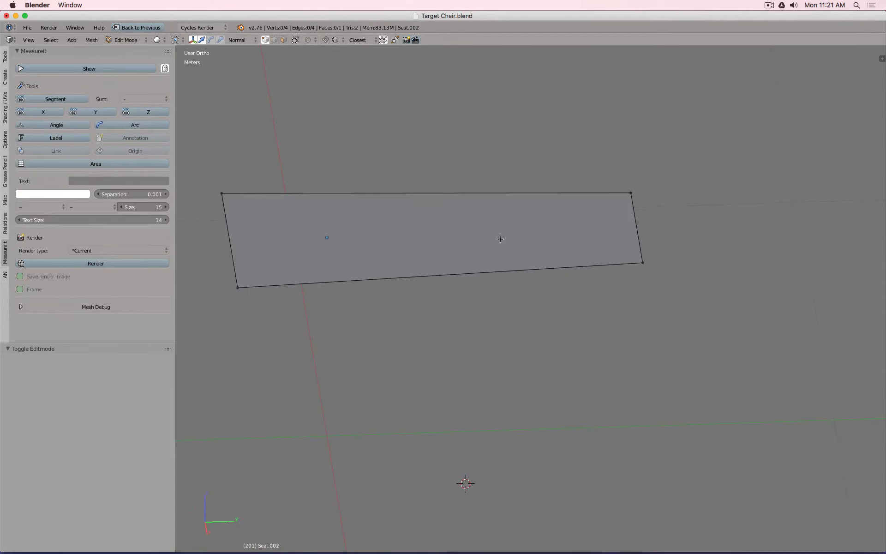
key("ctrl+r")
left_click(433, 205)
right_click(433, 204)
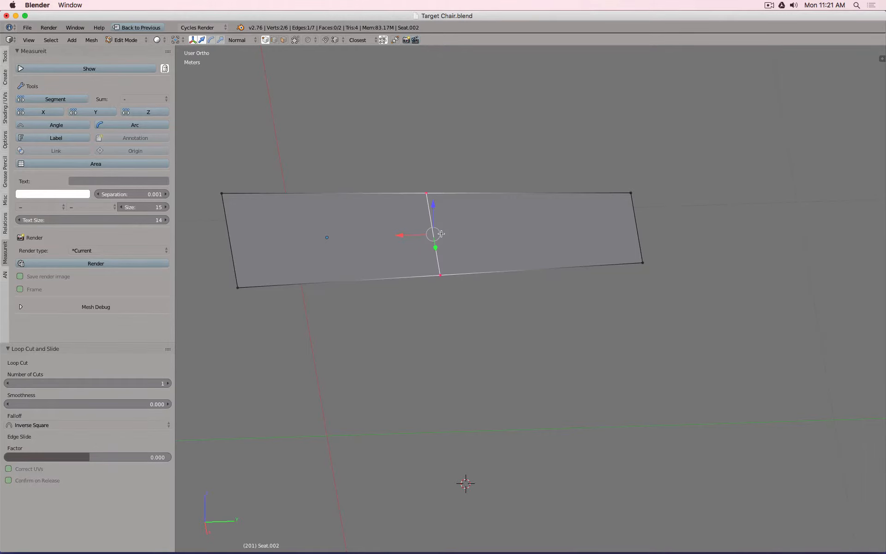
middle_click_drag(444, 234, 457, 260)
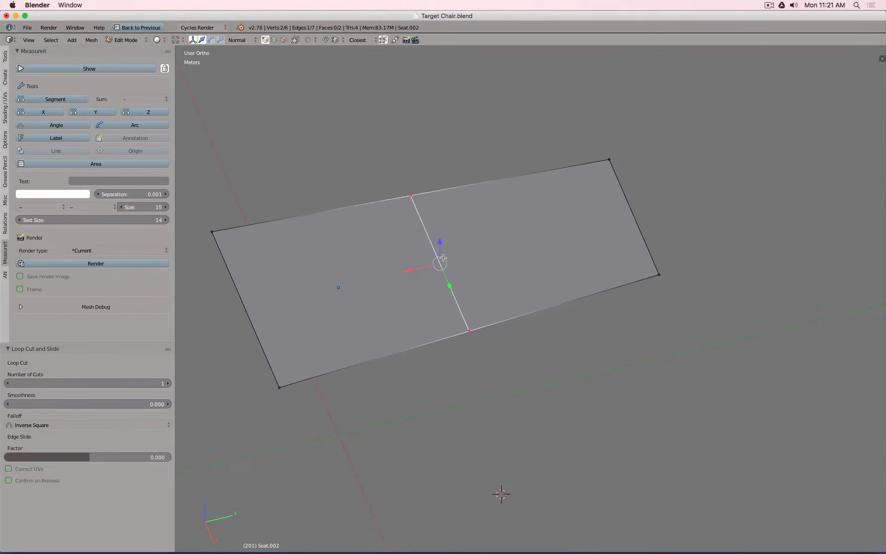
key("ctrl+r")
left_click(440, 258)
right_click(440, 259)
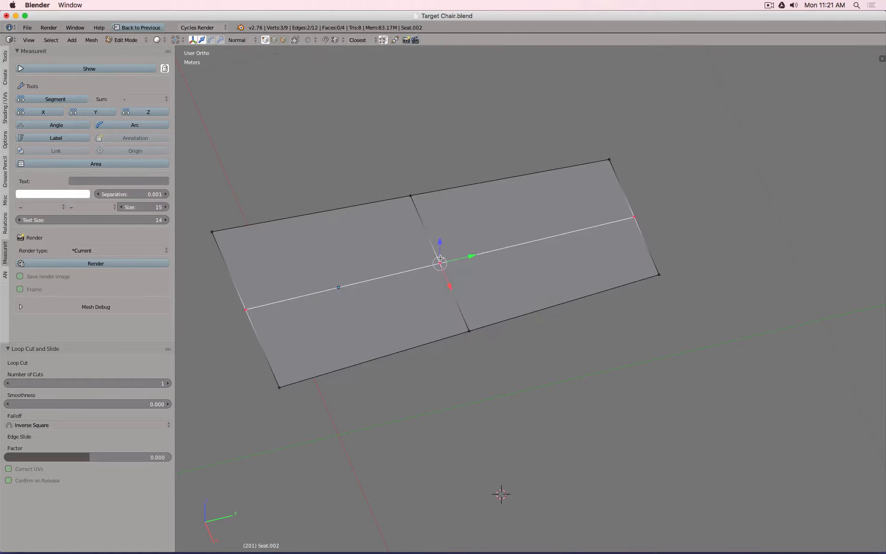
- Delete the three outer vertices on the panel's positive X side, leaving only half of the panel
right_click(285, 387)
right_click(466, 325, "shift")
right_click(653, 272, "shift")
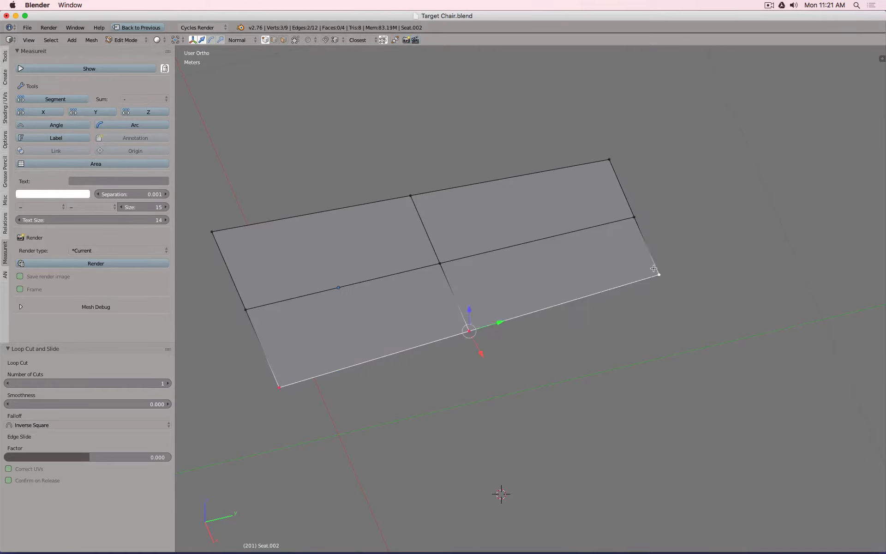
key("x")
left_click(649, 214)
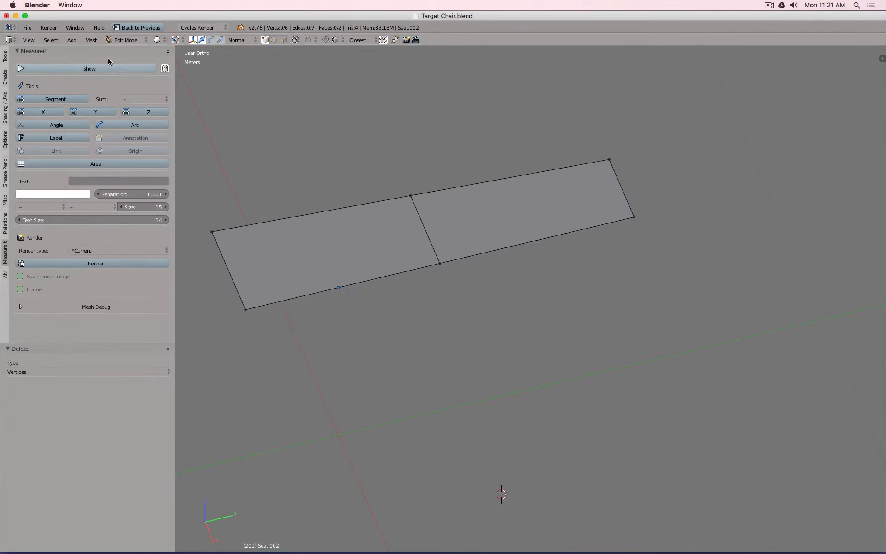
- Restore the full screen layout, hide the tool shelf and add a Mirror modifier on X to the half panel
key("ctrl+Up")
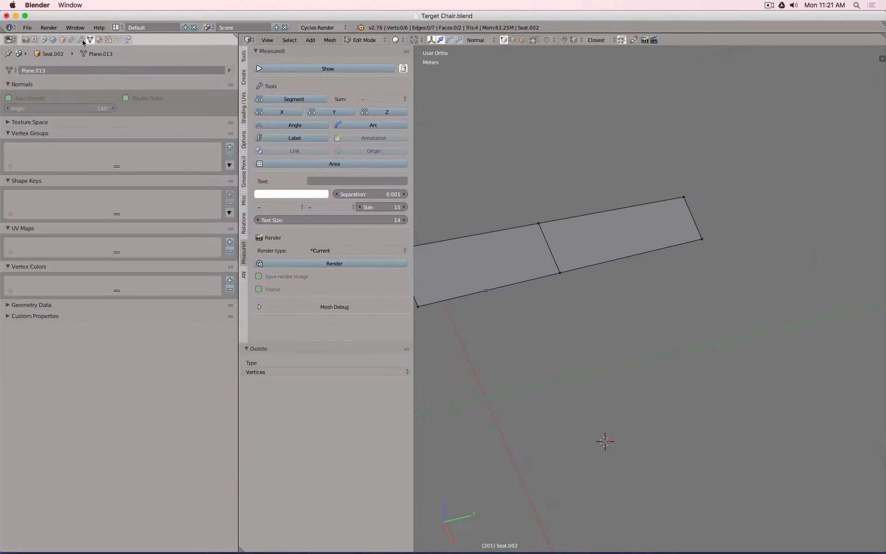
key("t")
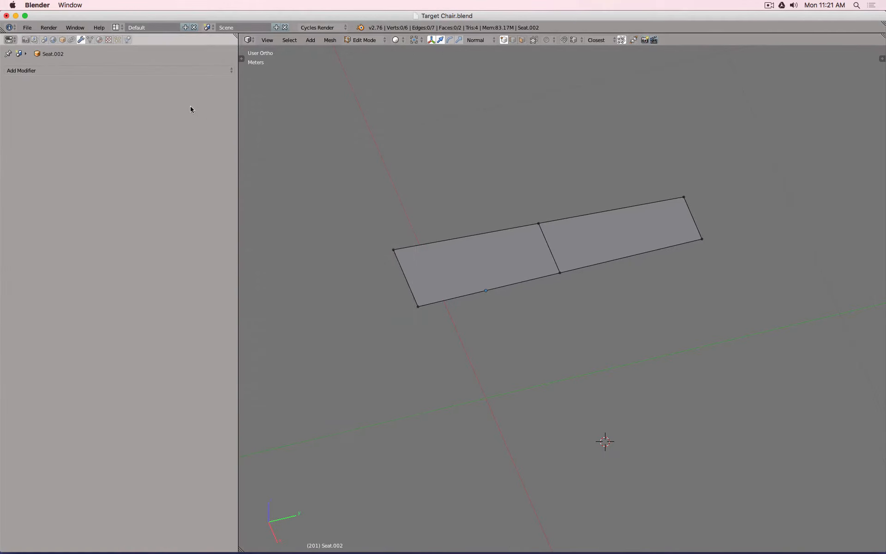
left_click(107, 70)
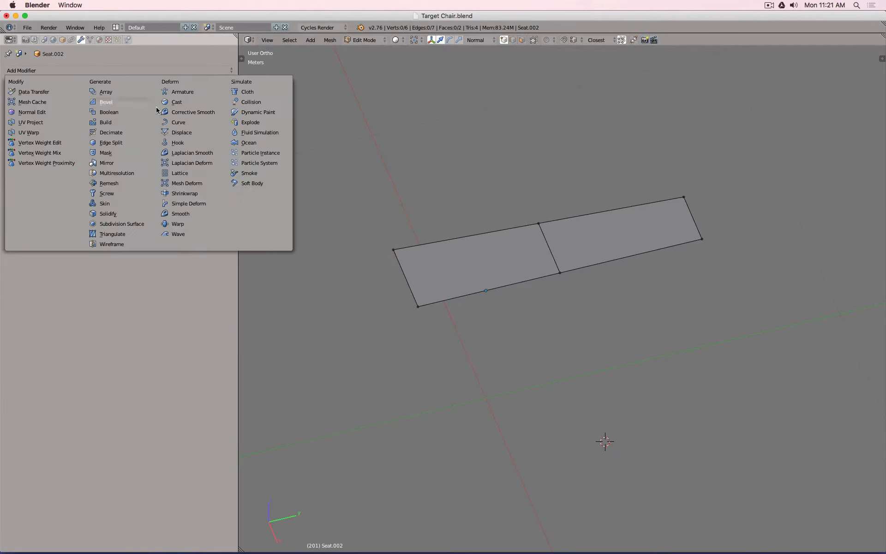
left_click(110, 163)
- Add a Subdivision Surface modifier to the panel with 3 viewport subdivisions
left_click(97, 70)
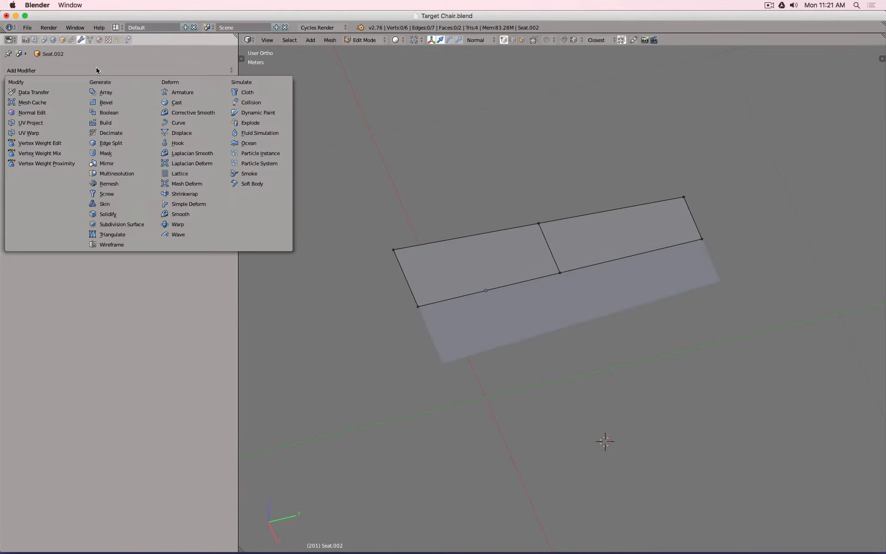
left_click(134, 225)
left_click(114, 244)
left_click(114, 245)
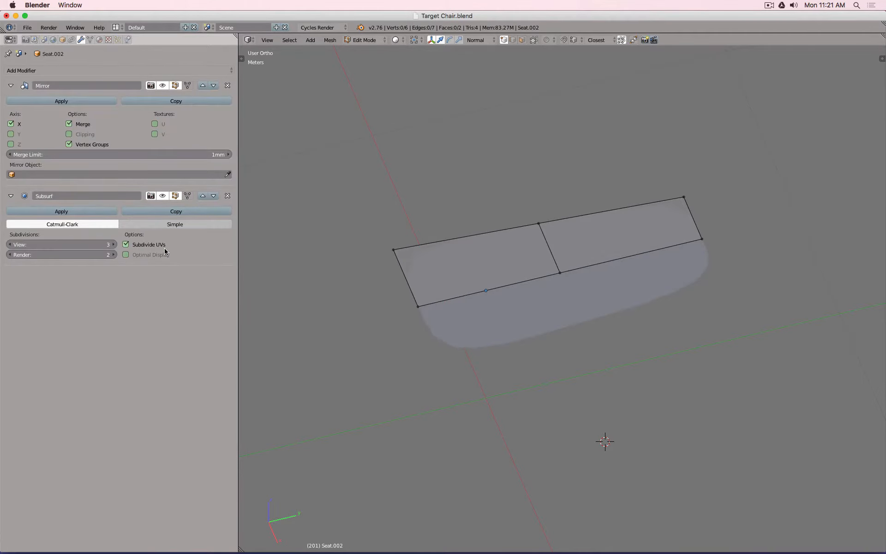
- Show the chair frame's layer together with the panel in a top wireframe view
key("KP_7")
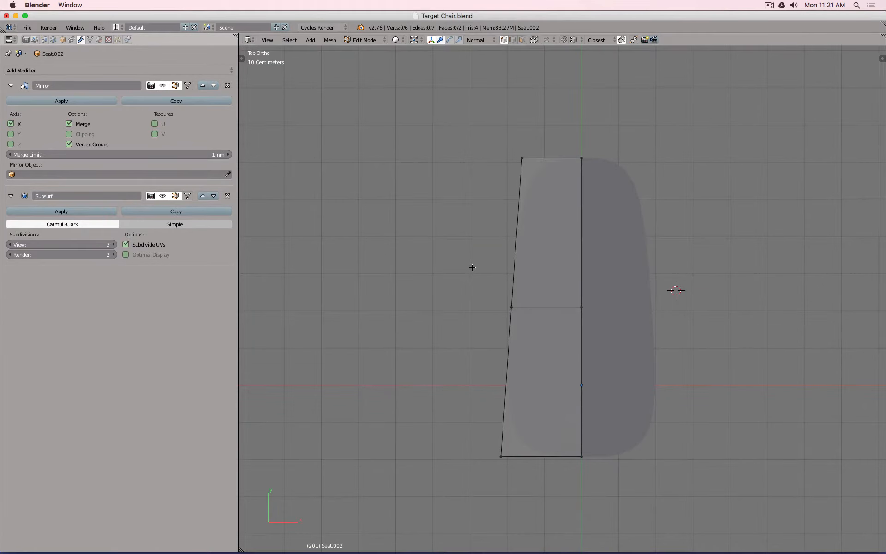
key("Tab")
left_click(522, 41)
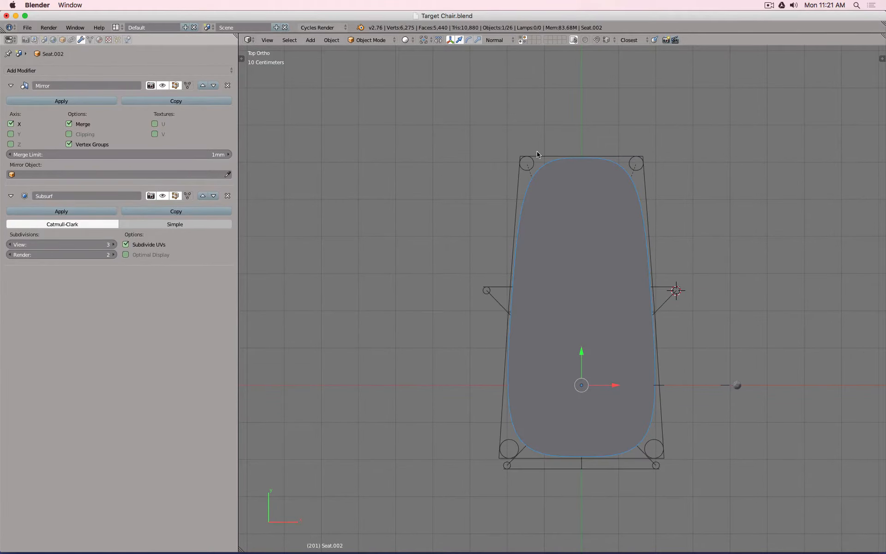
scroll(537, 151, "up", 5)
key("z")
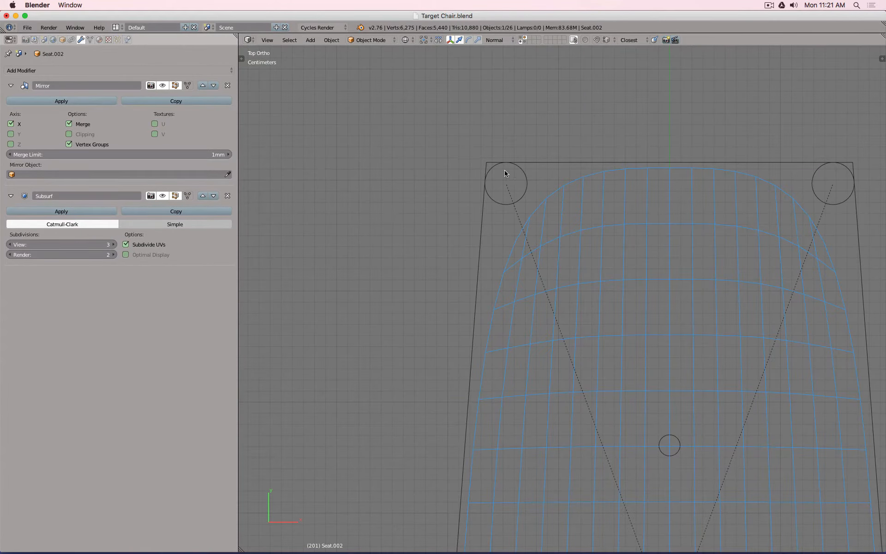
- Add a lengthwise loop cut to the panel and place it about 3 cm inside the outer side edge
key("Tab")
scroll(600, 203, "down", 5)
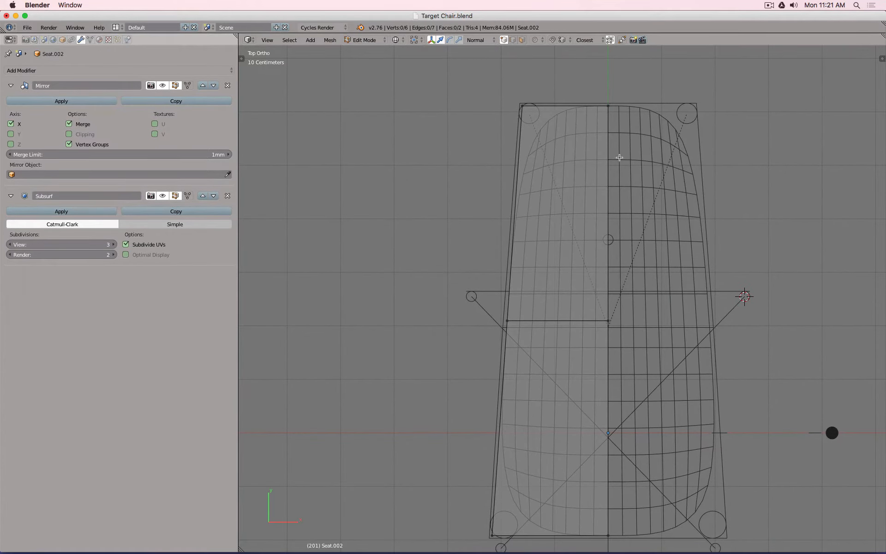
key("ctrl+r")
left_click(577, 109)
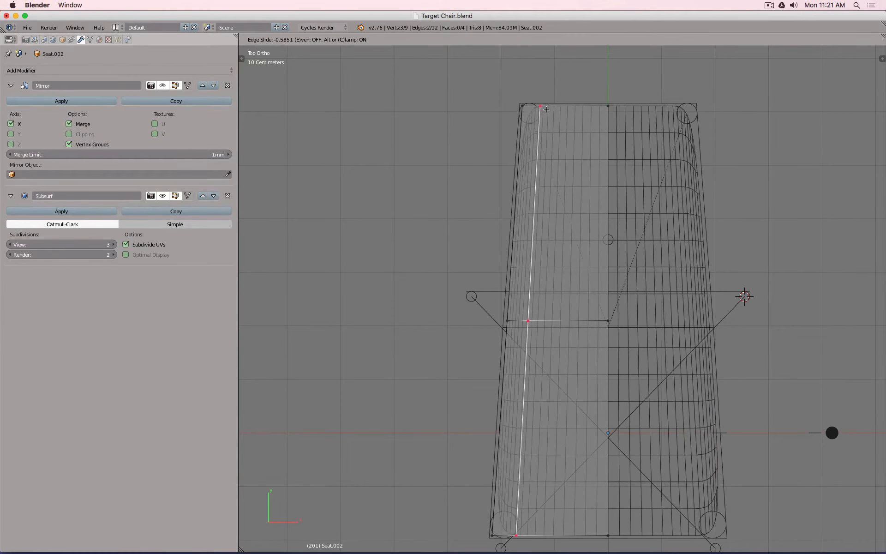
left_click(306, 124)
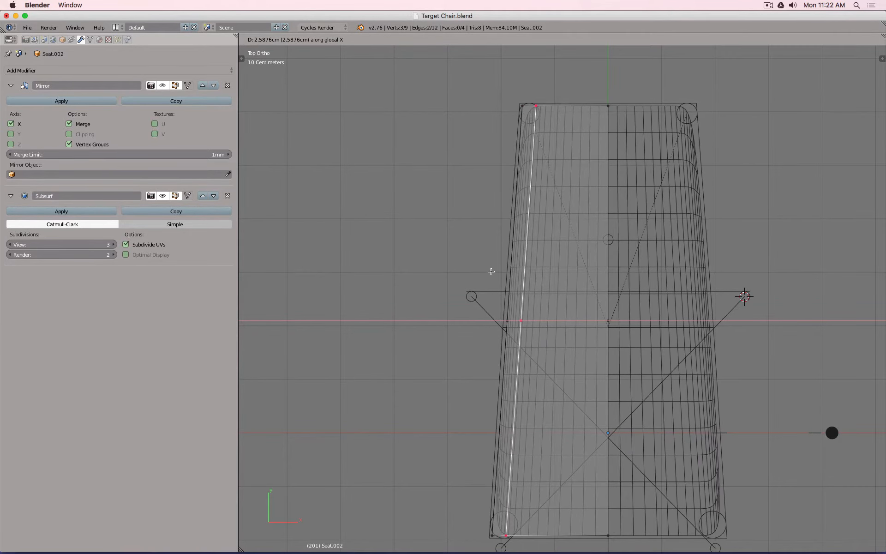
left_click(493, 269)
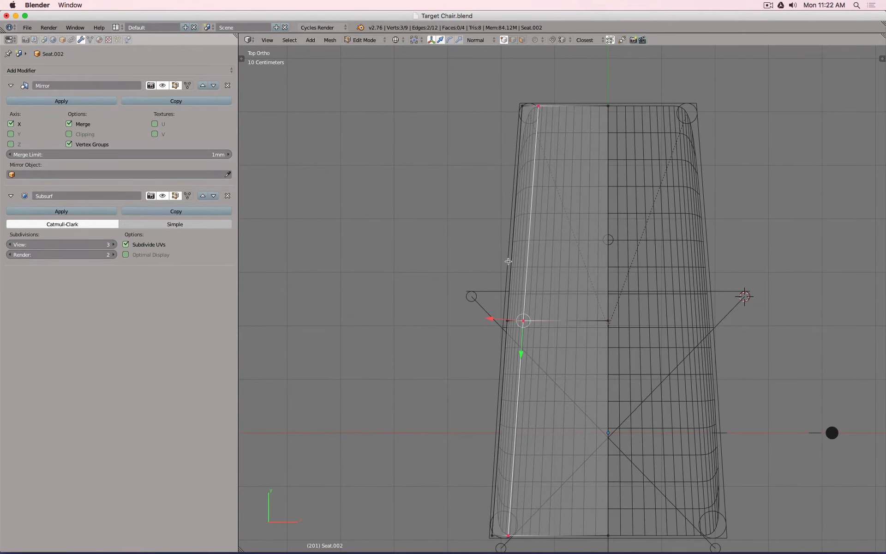
- Add a crosswise loop cut to the panel and slide it close to the narrow end
scroll(521, 215, "up", 3)
key("ctrl+r")
left_click(514, 291)
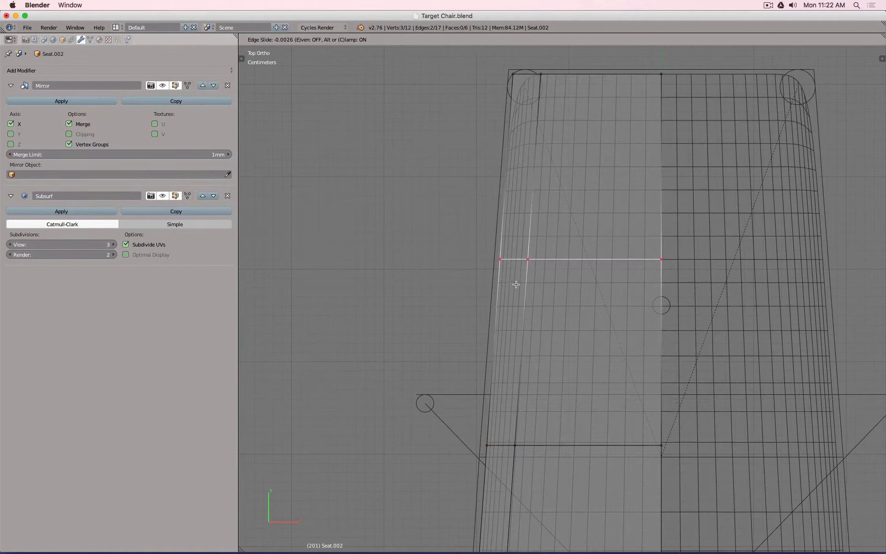
left_click(536, 141)
- Add a crosswise loop cut near the panel's wide end with an edge slide of about 0.77
scroll(555, 275, "down", 8)
scroll(541, 240, "up", 11)
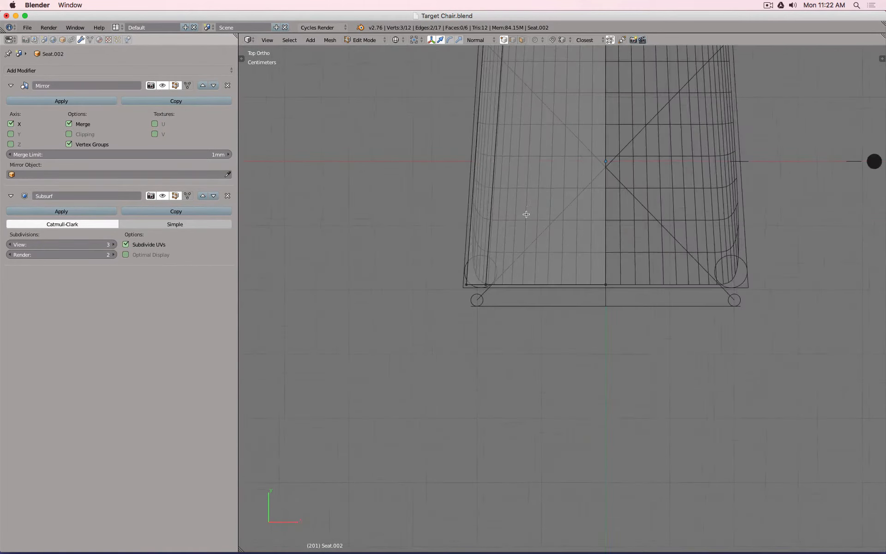
key("ctrl+r")
left_click(434, 227)
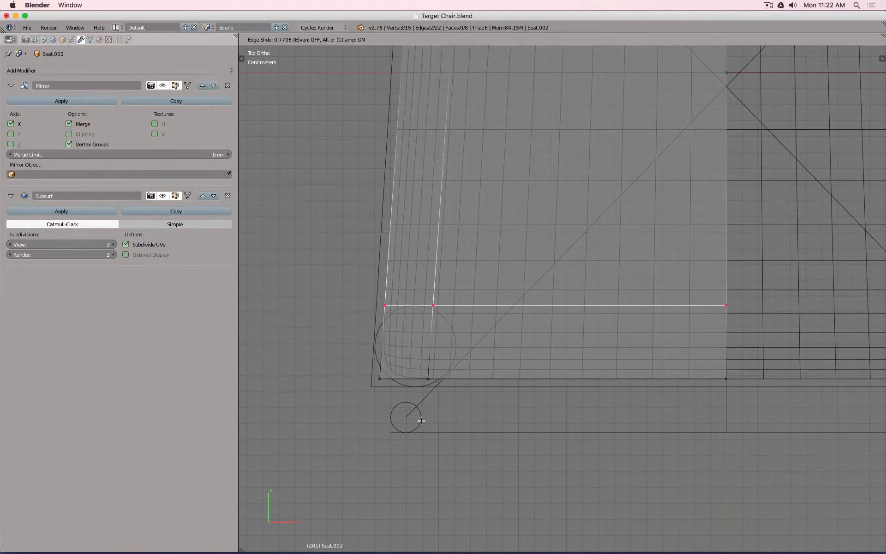
left_click(427, 408)
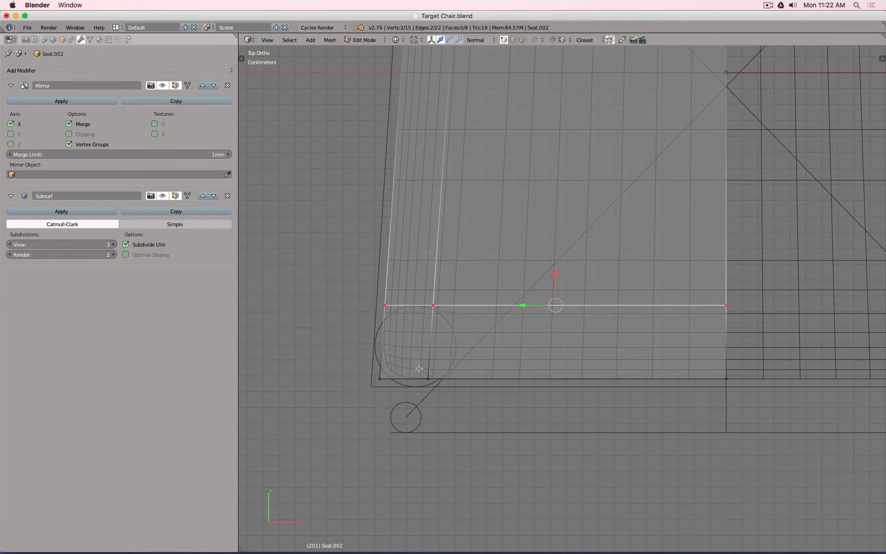
- Move the outer corner vertex at the panel's wide end about 1 cm diagonally inward and check the rounding outside edit mode
right_click(380, 378)
key("g")
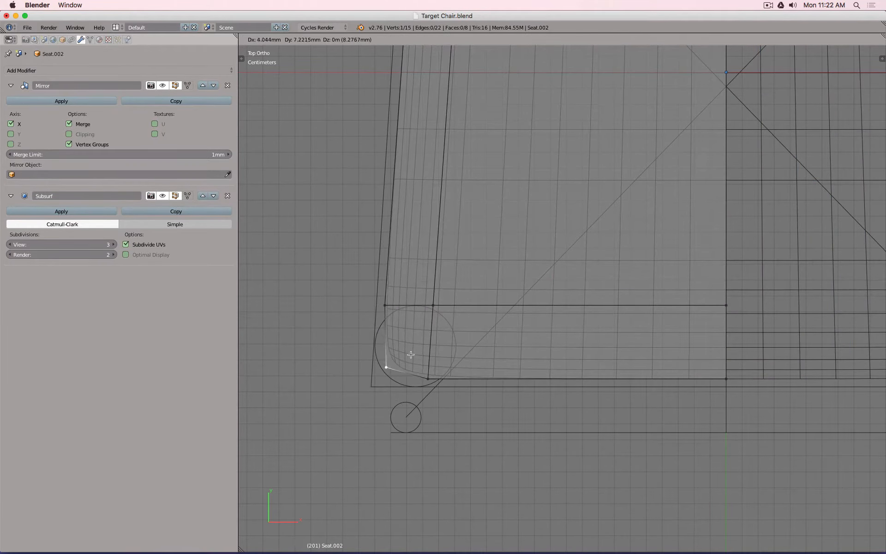
left_click(413, 351)
key("Tab")
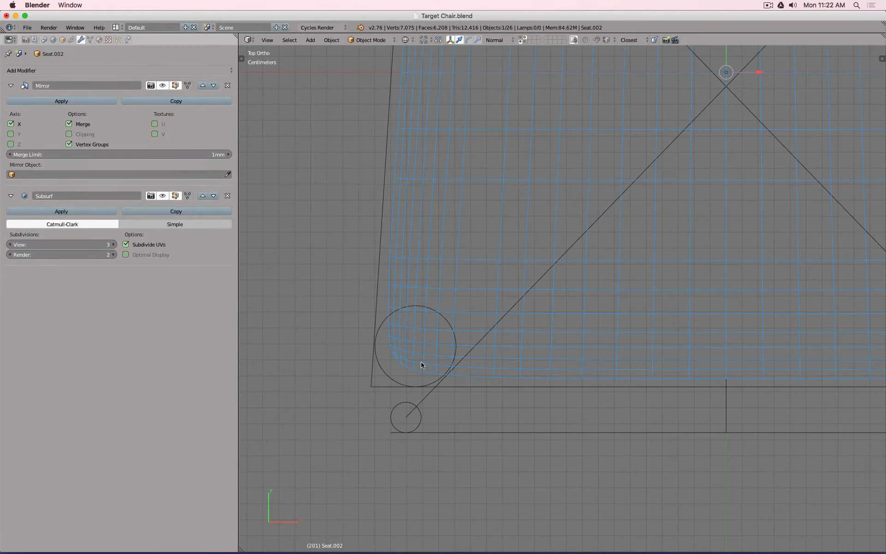
key("Tab")
- Move the outer corner vertex at the panel's narrow end about 6 mm diagonally inward
scroll(427, 273, "down", 10)
middle_click_drag(438, 243, 446, 373, "shift")
scroll(450, 185, "up", 11)
middle_click_drag(432, 296, 434, 88, "shift")
scroll(448, 253, "up", 4)
key("g")
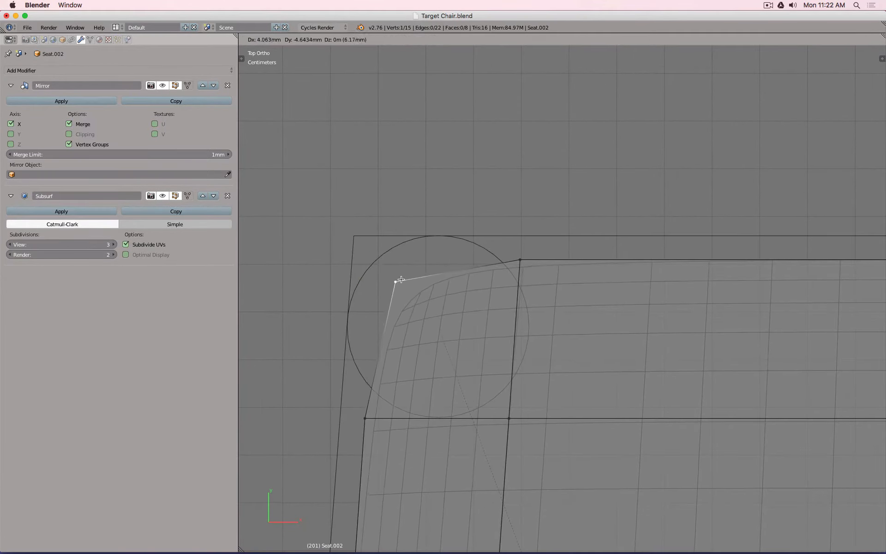
left_click(401, 279)
scroll(432, 253, "down", 5)
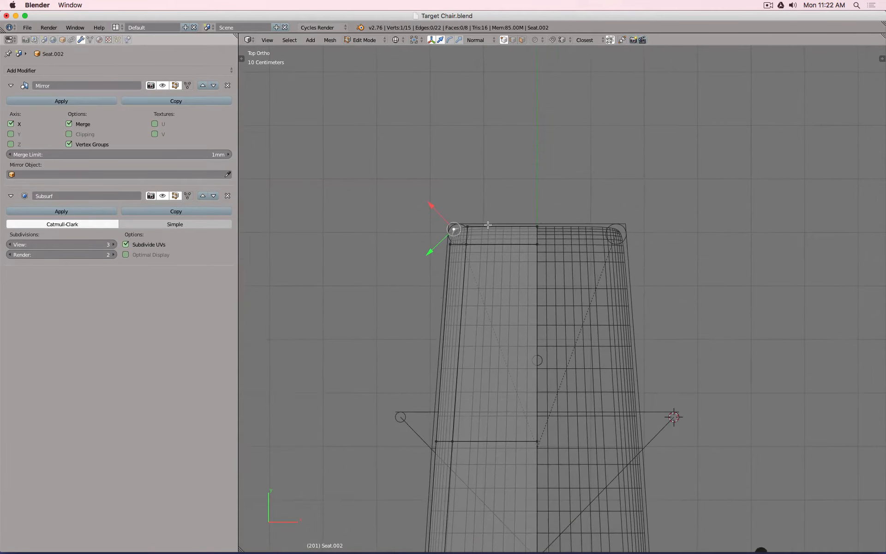
- Add a lengthwise loop cut between the inner edge loop and the centreline, sliding it outward by about 0.33
scroll(488, 225, "up", 5)
key("ctrl+r")
left_click(507, 217)
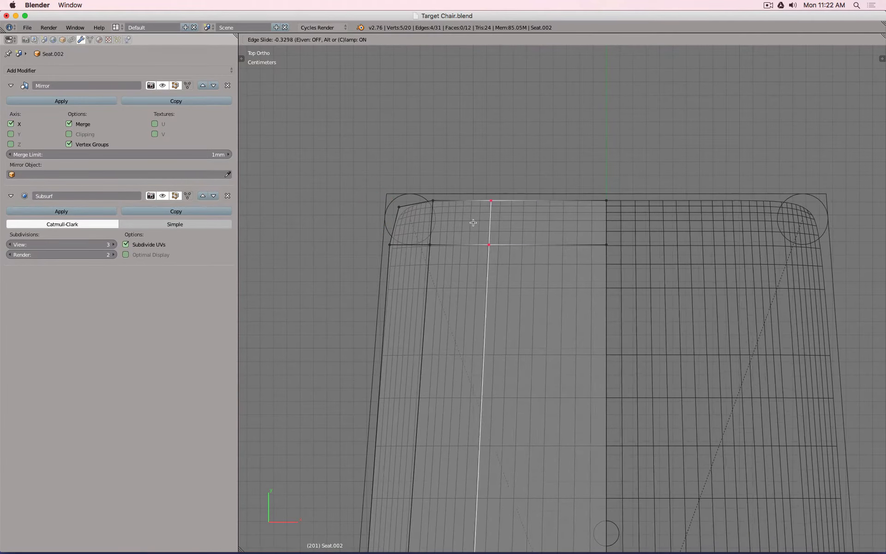
left_click(477, 223)
scroll(478, 276, "down", 5)
- Add a crosswise loop cut across the panel and slide it toward the narrow end, just inside the existing crosswise loop
scroll(477, 276, "up", 5)
key("ctrl+r")
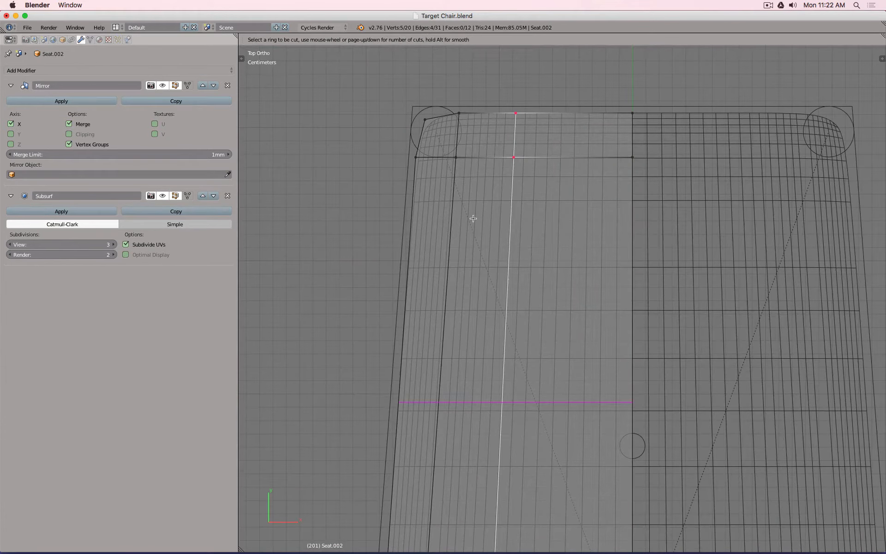
left_click(475, 223)
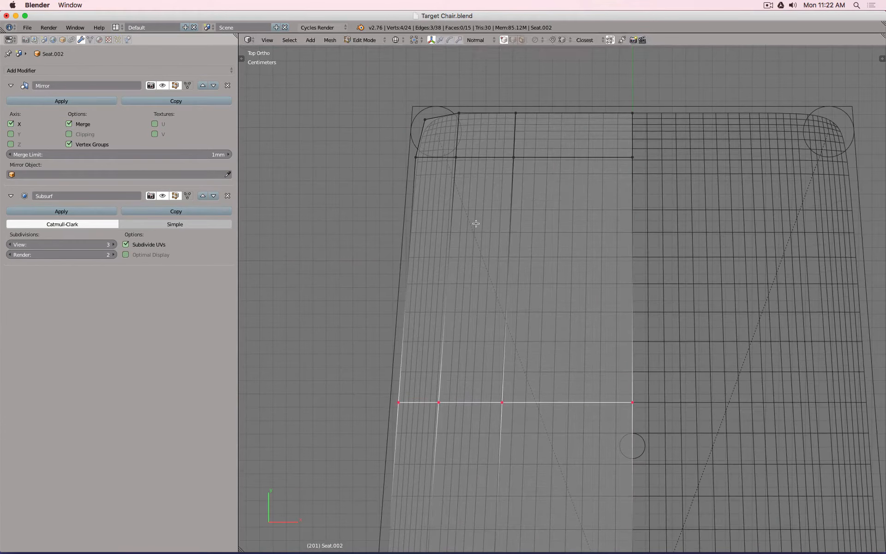
left_click(503, 538)
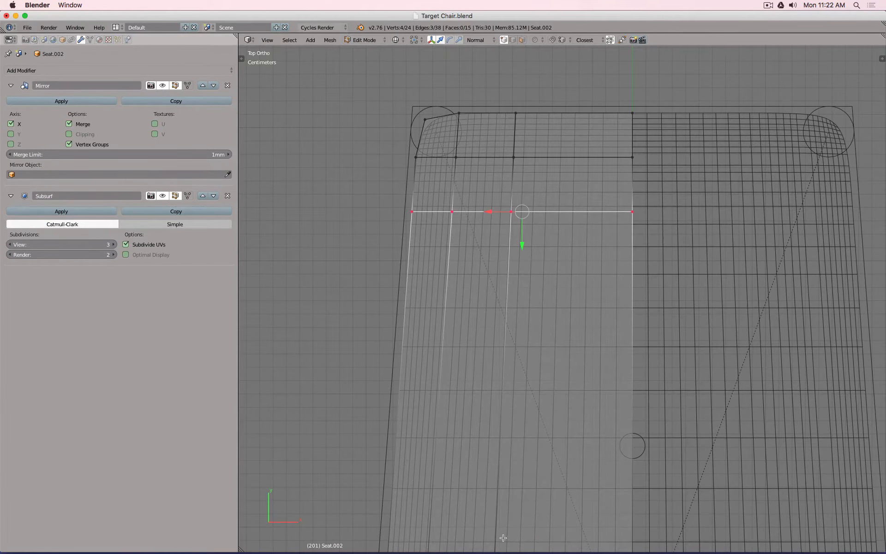
- Add a crosswise loop cut across the panel's long middle section, slide it toward the wide end, and leave edit mode
scroll(515, 469, "down", 8)
middle_click_drag(515, 468, 532, 239, "shift")
scroll(513, 414, "up", 6)
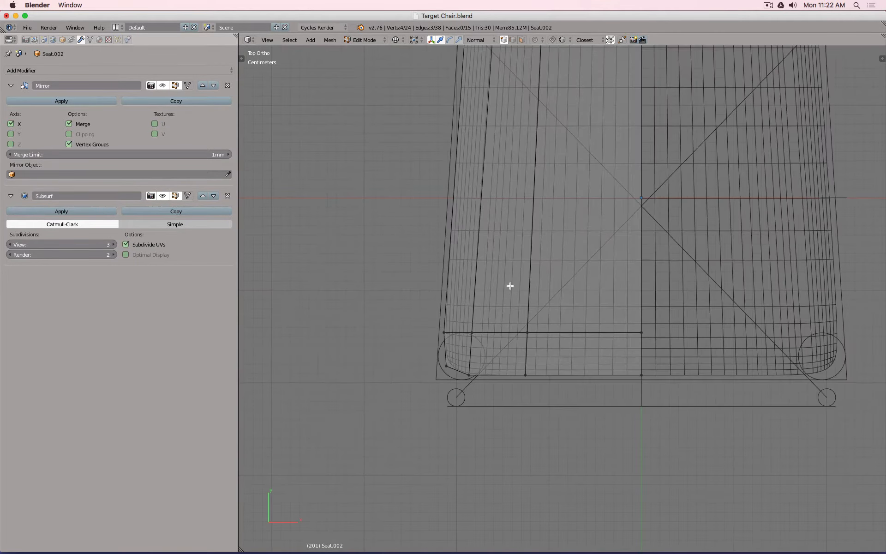
scroll(506, 282, "up", 1)
scroll(506, 282, "up", 3)
key("ctrl+r")
left_click(469, 188)
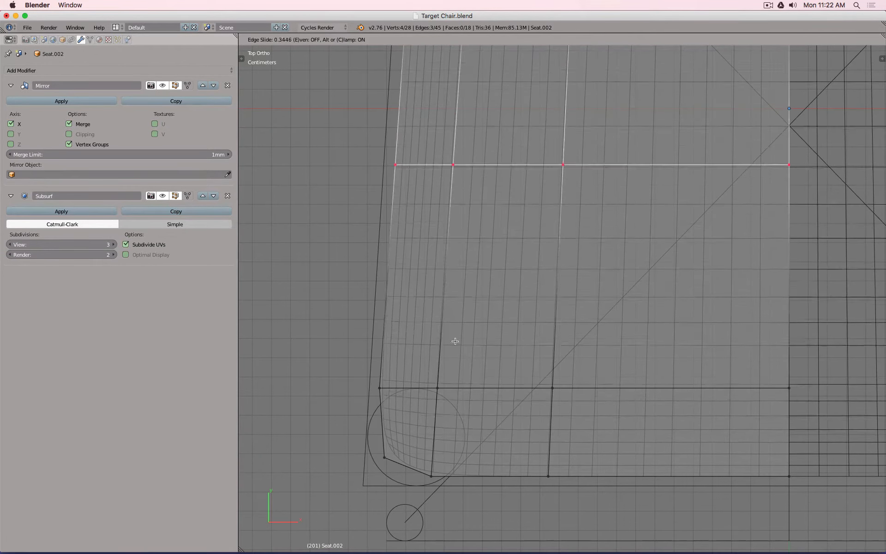
left_click(480, 425)
scroll(481, 424, "down", 1)
key("Tab")
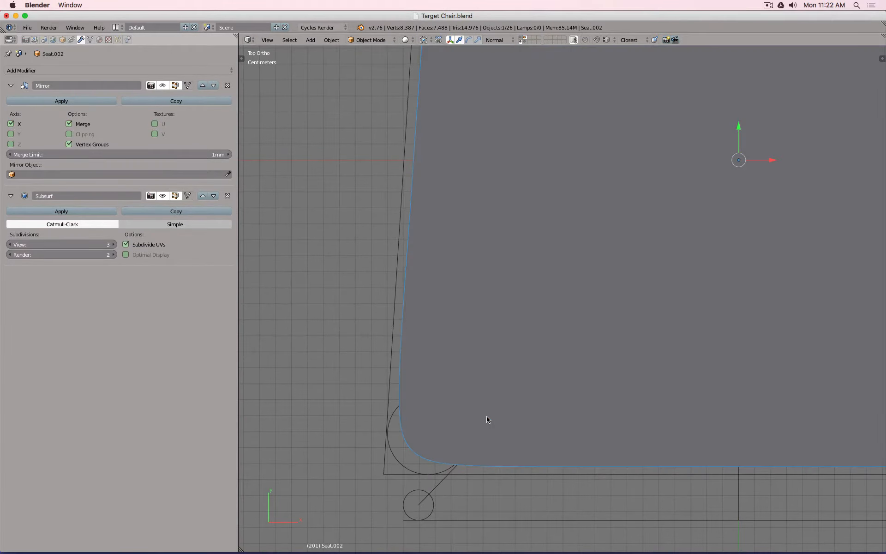
- Thicken the panel with a Solidify modifier using 5 mm thickness, offset 1, Even Thickness and High Quality Normals
scroll(486, 416, "down", 4)
middle_click_drag(528, 339, 510, 478, "shift")
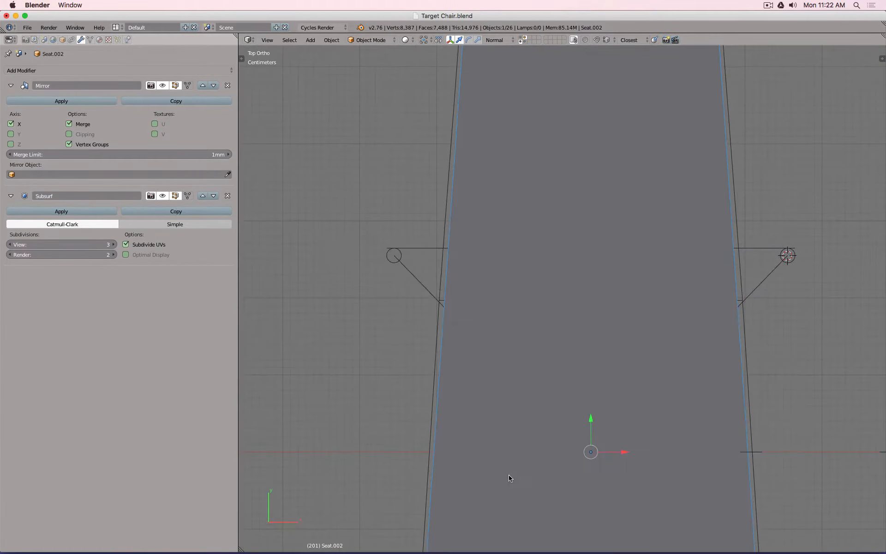
middle_click_drag(487, 174, 455, 271, "shift")
scroll(455, 271, "down", 4)
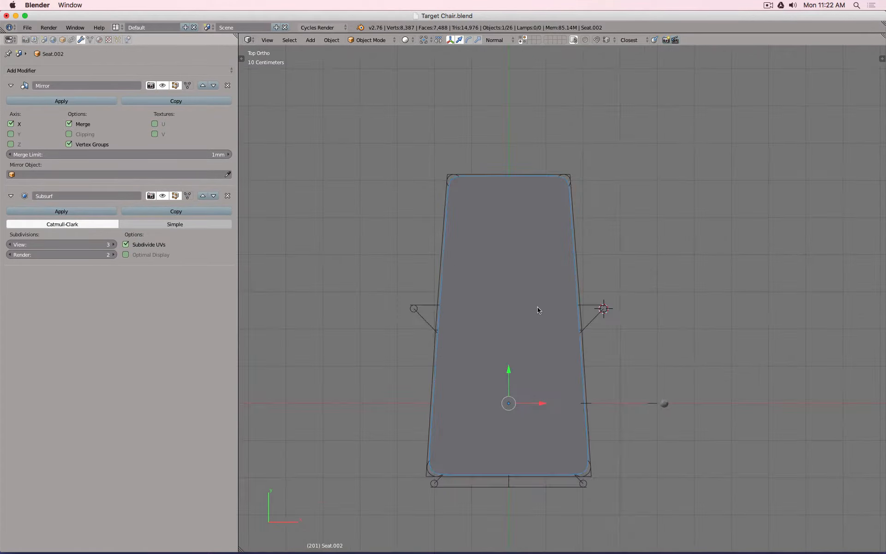
middle_click_drag(537, 310, 471, 241)
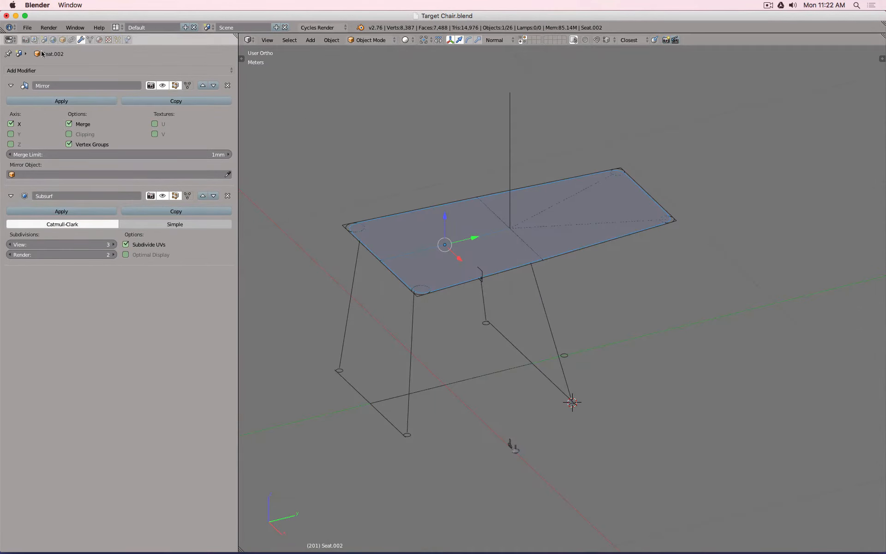
left_click(87, 70)
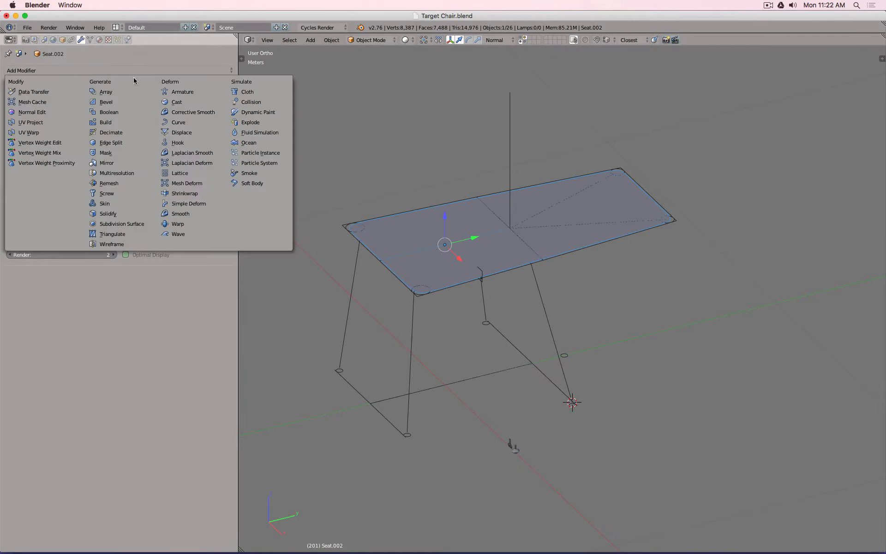
left_click(134, 215)
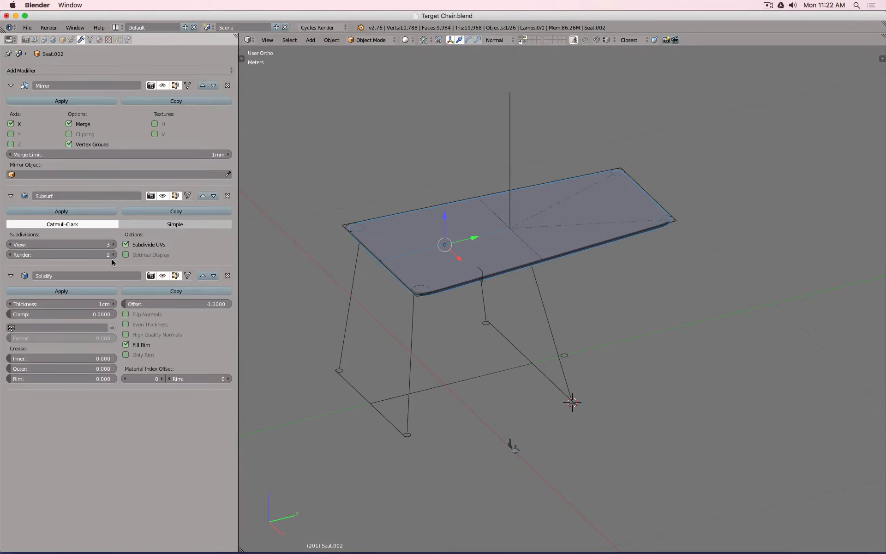
left_click(65, 304)
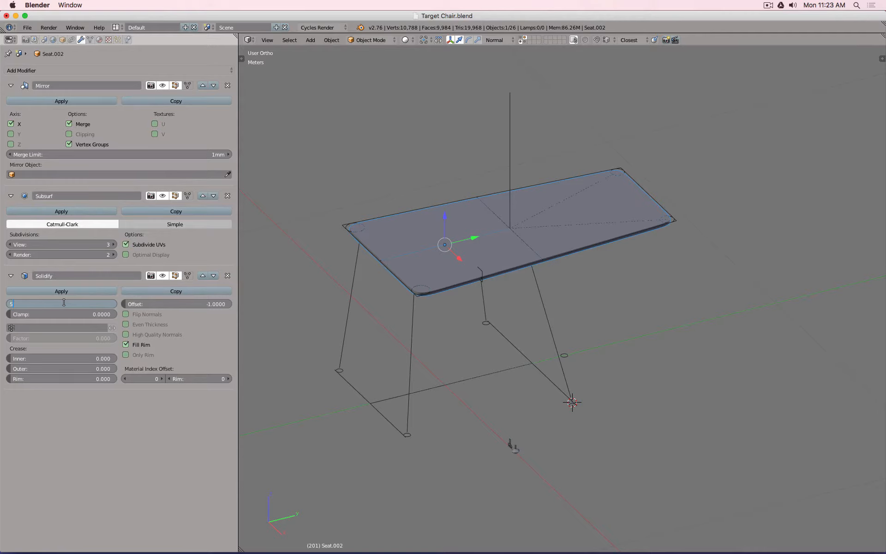
key("Return")
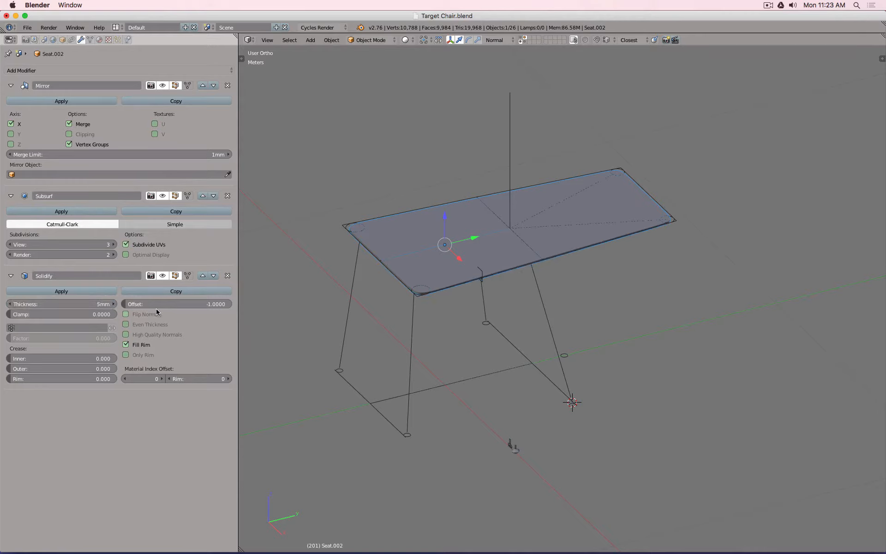
left_click_drag(155, 306, 267, 306)
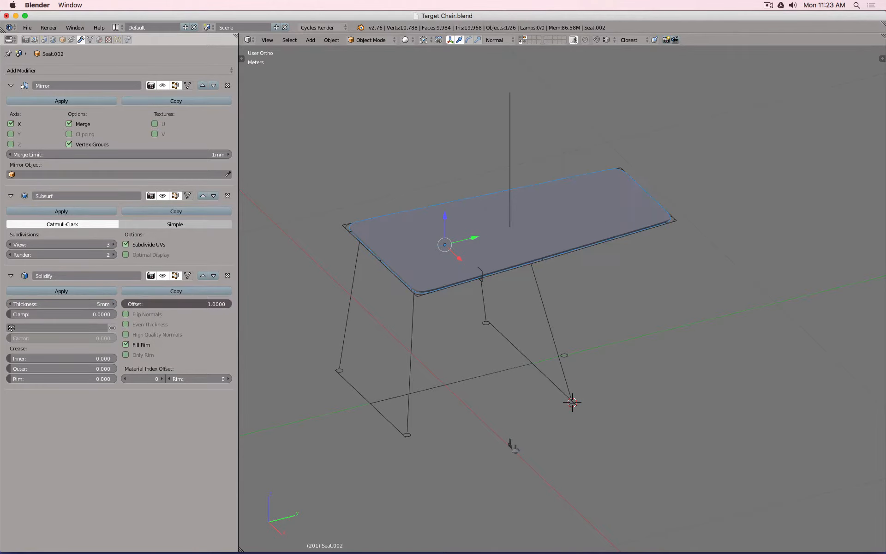
left_click(161, 336)
- Show the panel together with the leg frame and examine from the side how the thickened panel sits on the tubes
key("KP_3")
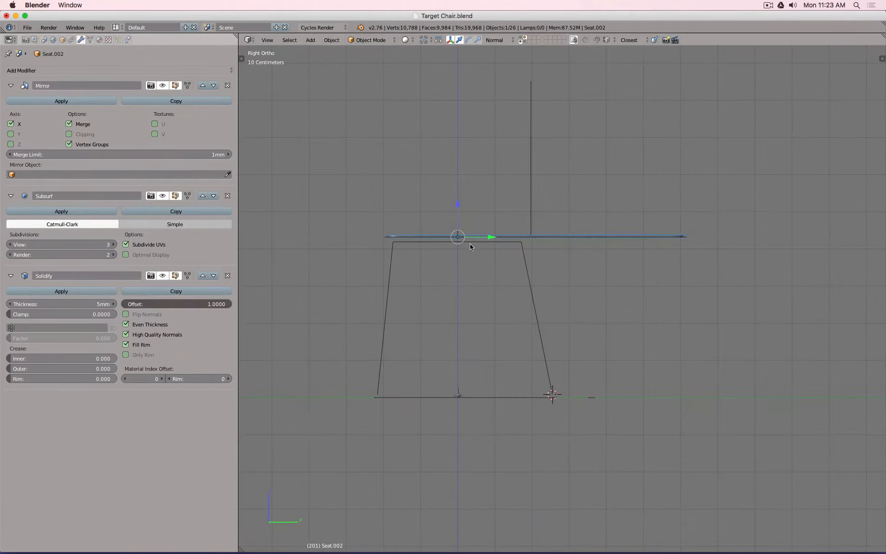
scroll(480, 198, "up", 1)
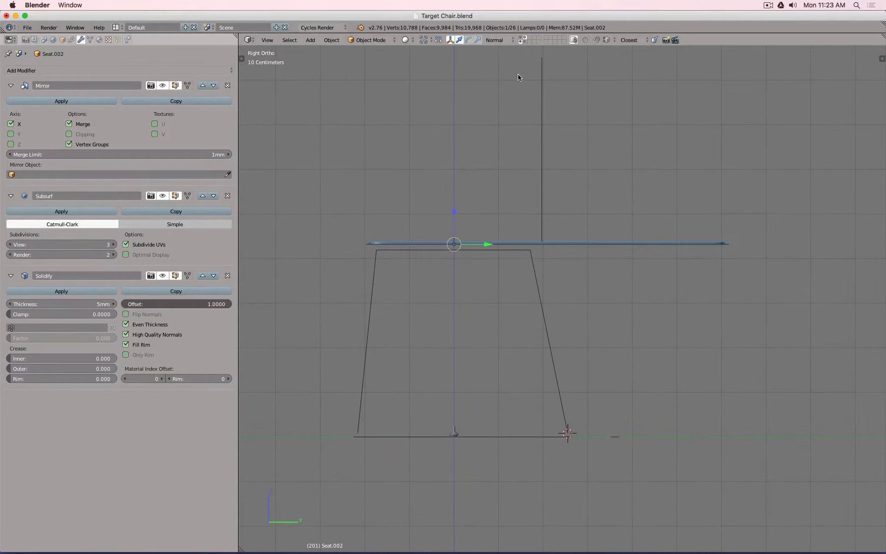
key("Delete")
left_click(521, 38)
left_click(526, 38, "shift")
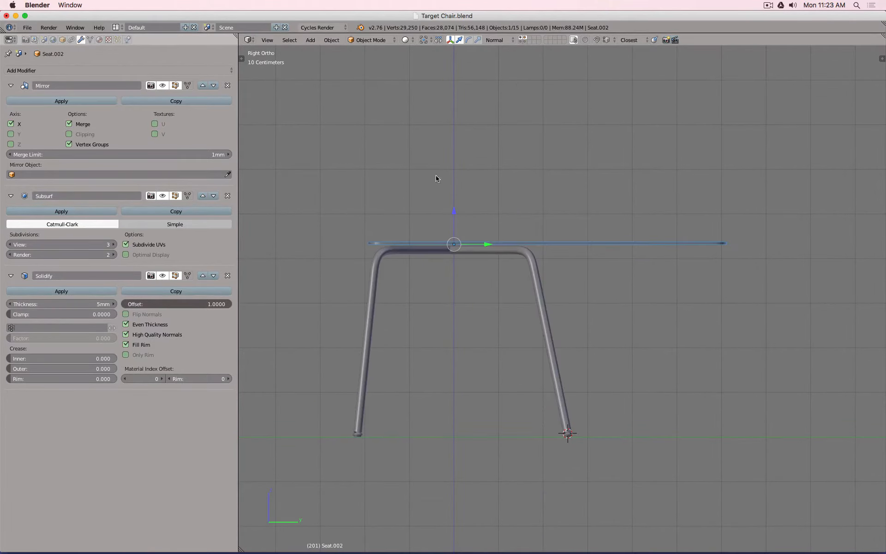
scroll(423, 191, "up", 5)
mouse_move(209, 304)
left_mouse_down()
mouse_move(102, 304)
mouse_move(221, 304)
left_mouse_up()
scroll(488, 270, "down", 5)
middle_click_drag(487, 263, 496, 237)
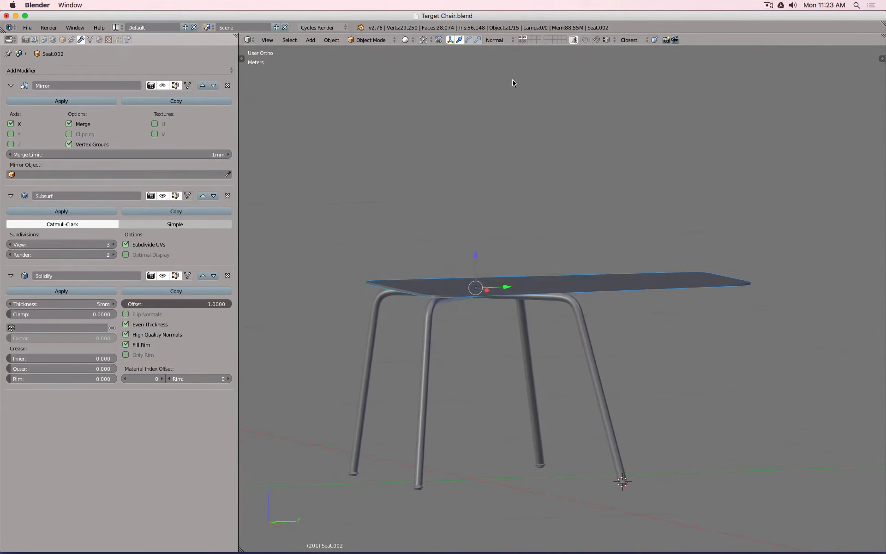
- Duplicate the Basic Spine curve in place and move the copy to the fabric panel's layer
left_click(522, 41)
right_click(554, 163)
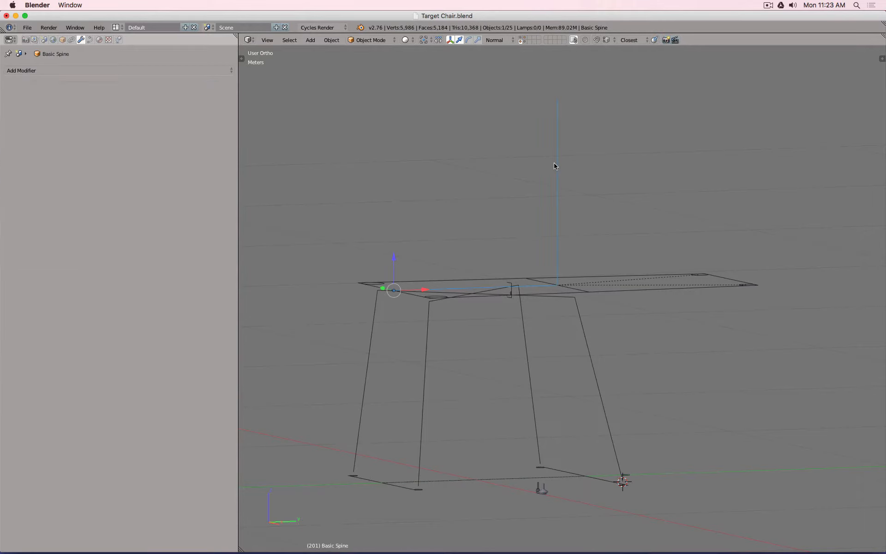
key("shift+d")
right_click(538, 157)
key("m")
key("1")
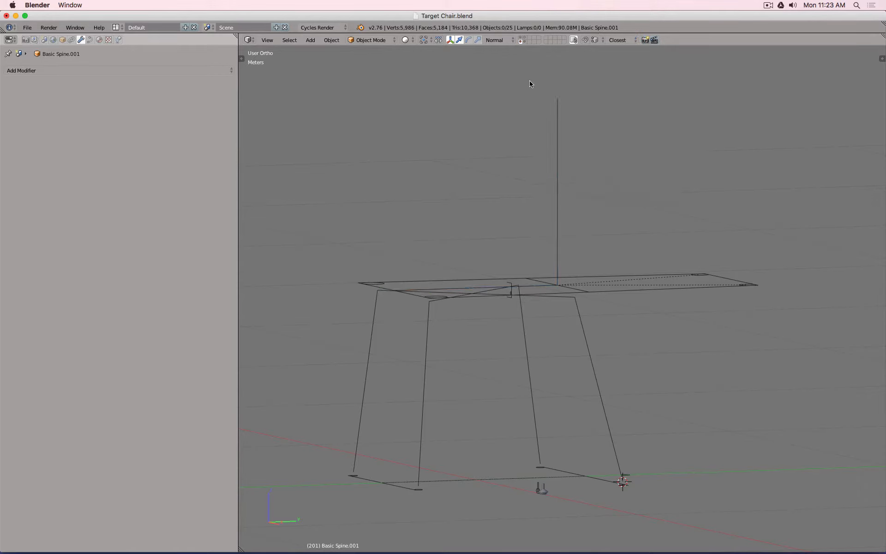
- Show the panel's layer in side view and subdivide all segments of the duplicated spine curve
left_click(524, 41)
key("KP_3")
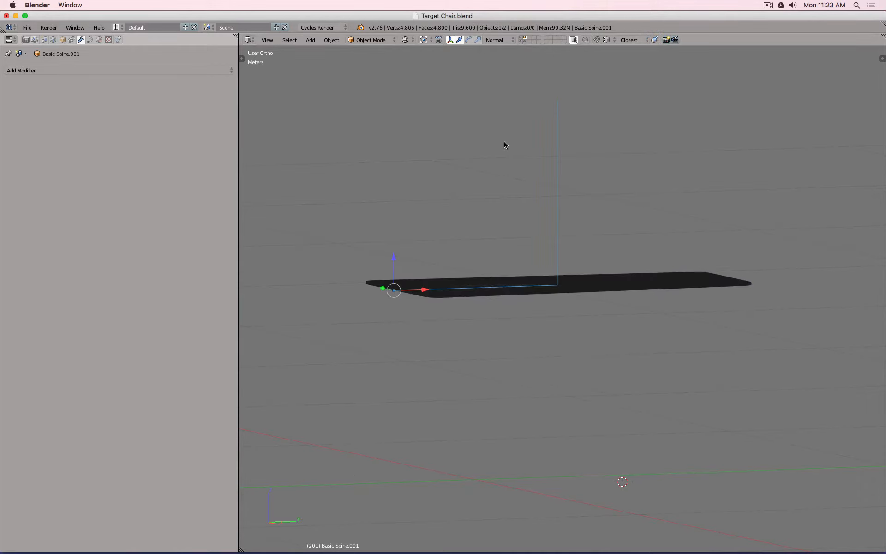
key("Tab")
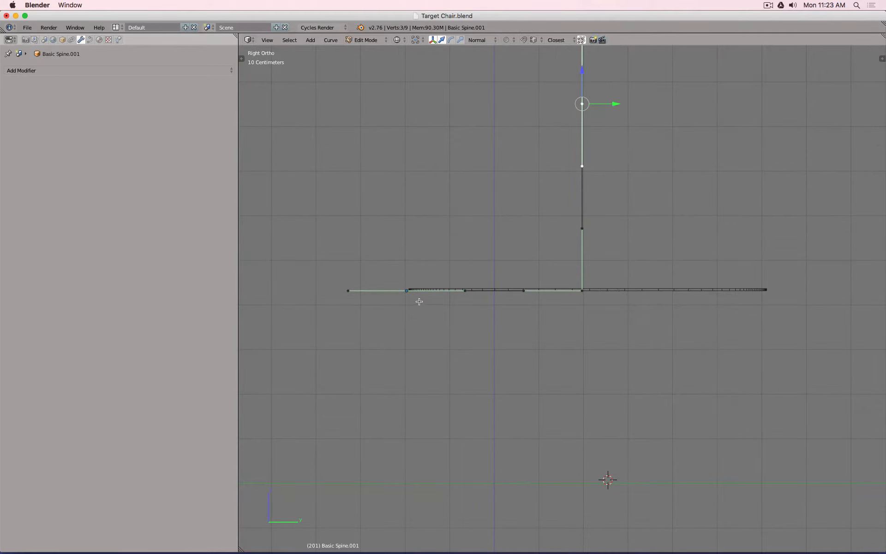
middle_click_drag(561, 249, 536, 287, "shift")
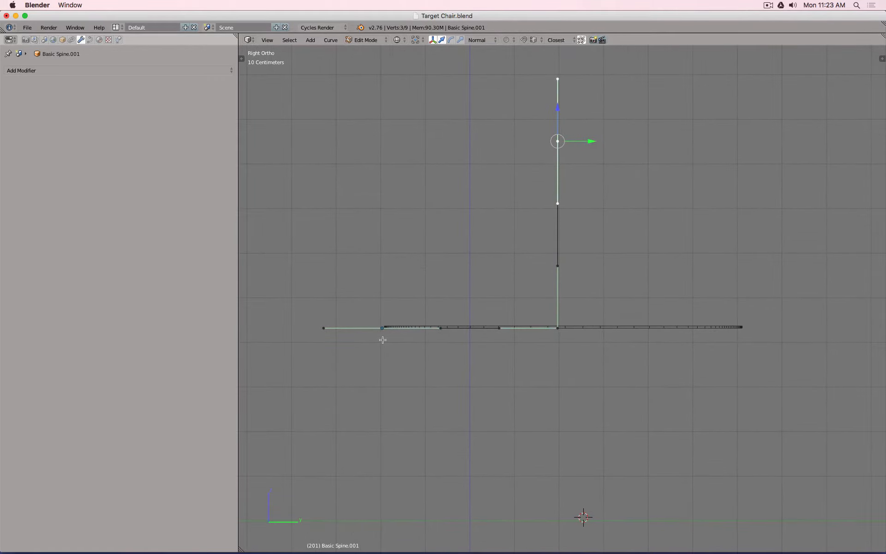
key("a")
key("a")
key("w")
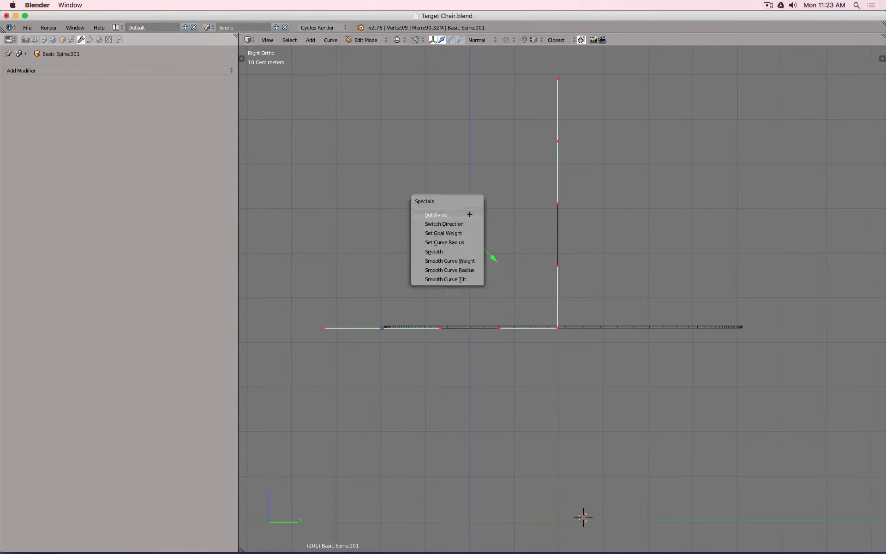
left_click(469, 214)
- Move the new control point on the spine's vertical segment down toward the corner, and select the horizontal segment's middle point
right_click(550, 323)
right_click(568, 240)
left_click_drag(558, 206, 562, 240)
right_click(477, 338)
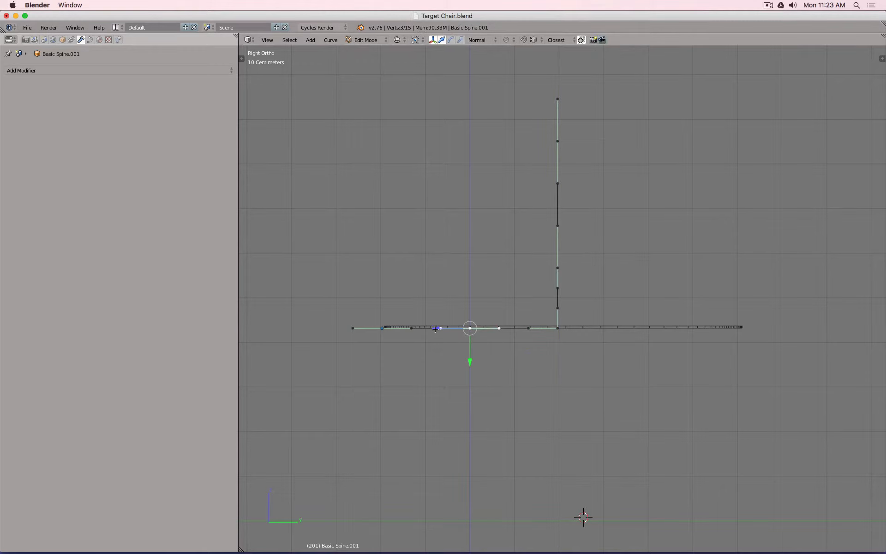
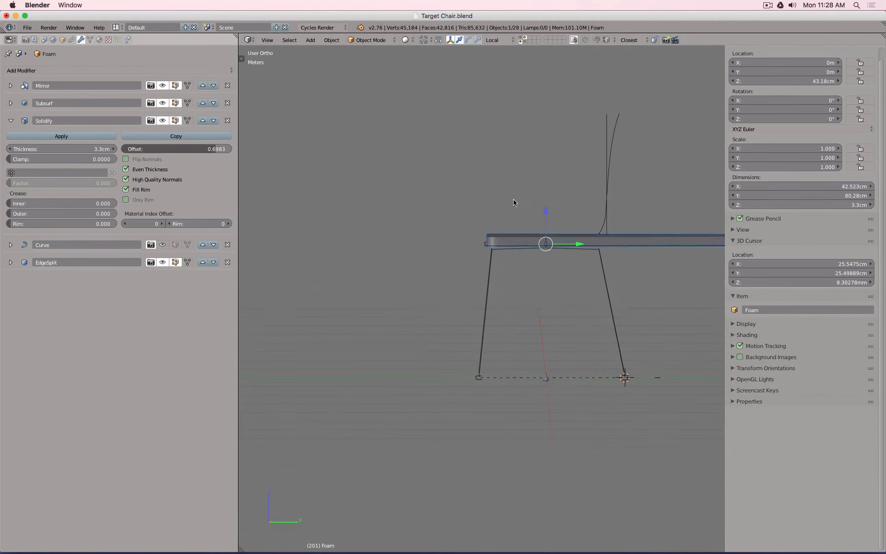
- Move the Foam object to a separate layer and display only that layer
key("x")
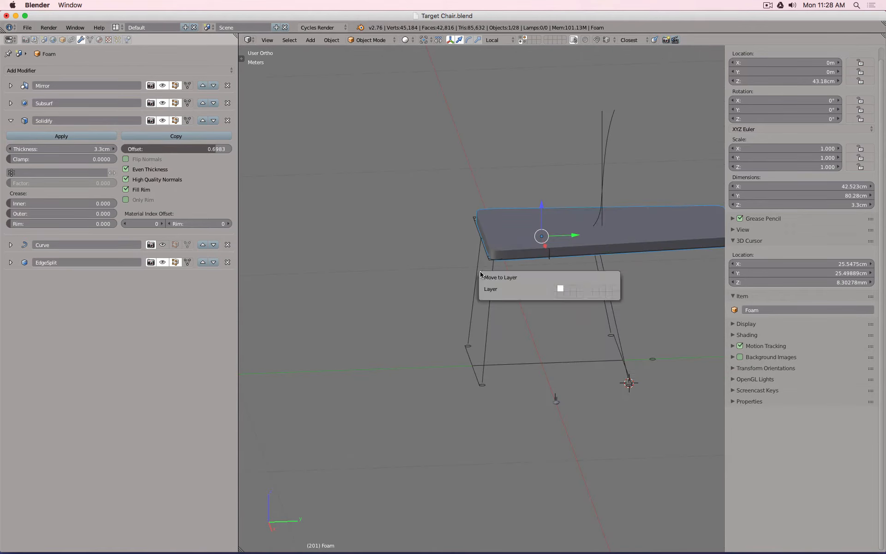
left_click(559, 289)
key("ctrl+z")
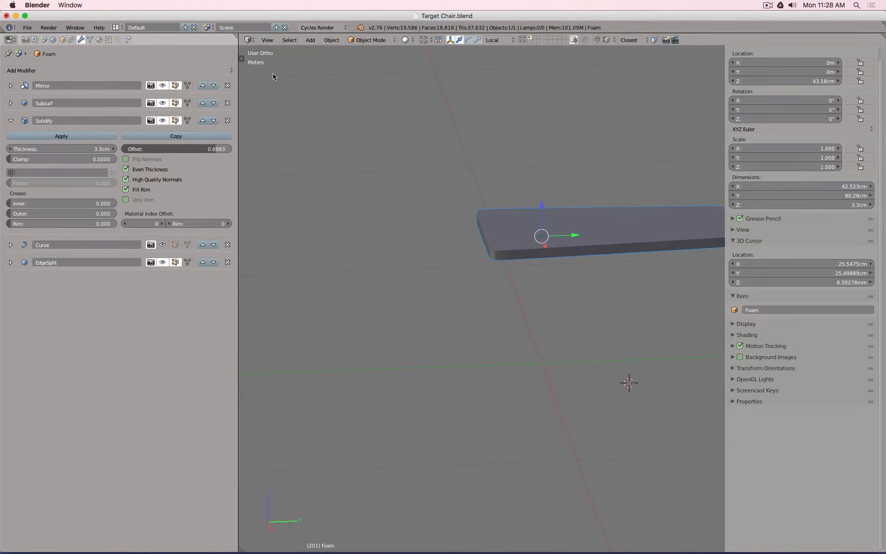
- Enable the Foam's Curve modifier in the viewport, check the bend from the side, and show the layer holding the fabric panel and spine curve
left_click(162, 244)
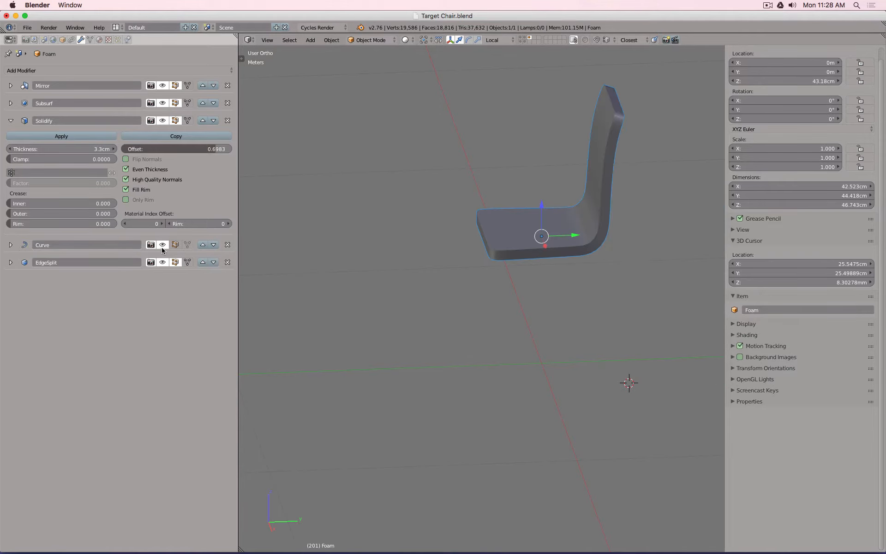
left_click(162, 246)
left_click(162, 246)
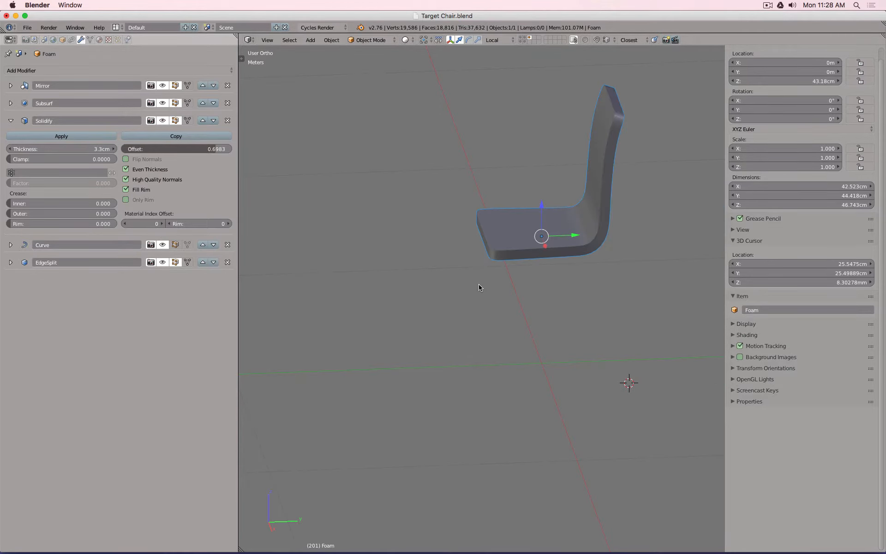
key("KP_3")
scroll(606, 229, "up", 6)
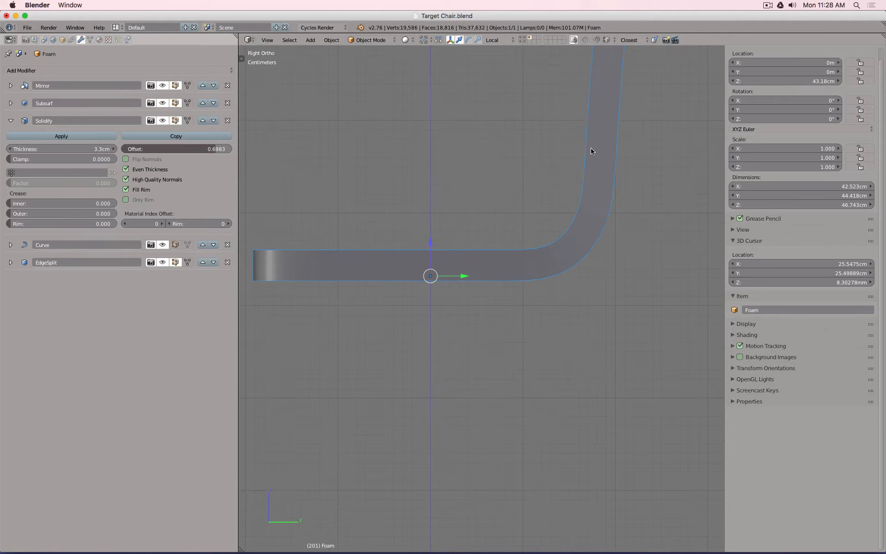
key("h")
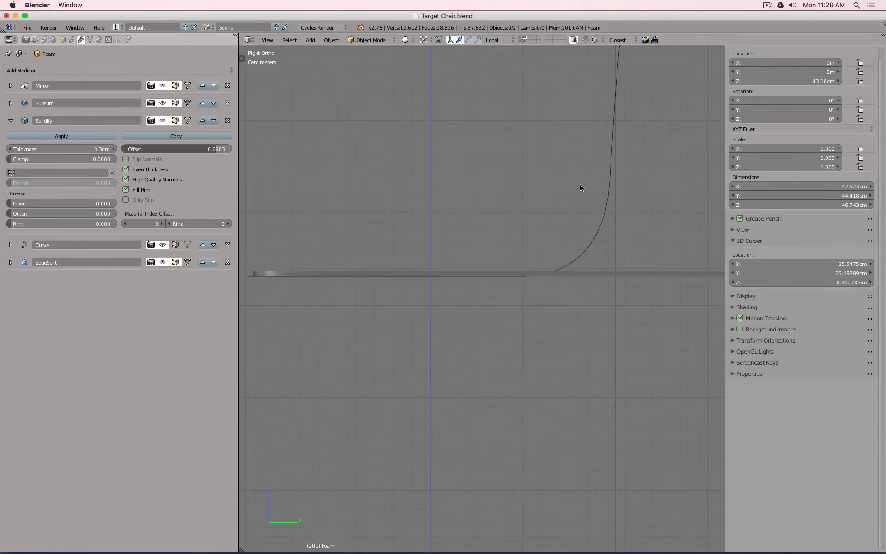
- Display only the layer holding the Foam and select the Foam object
right_click(585, 280)
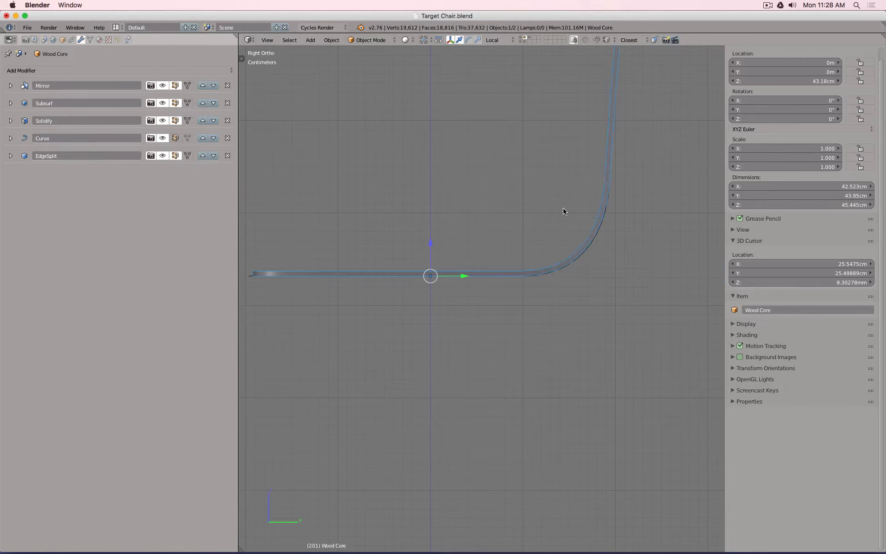
key("h")
right_click(587, 225)
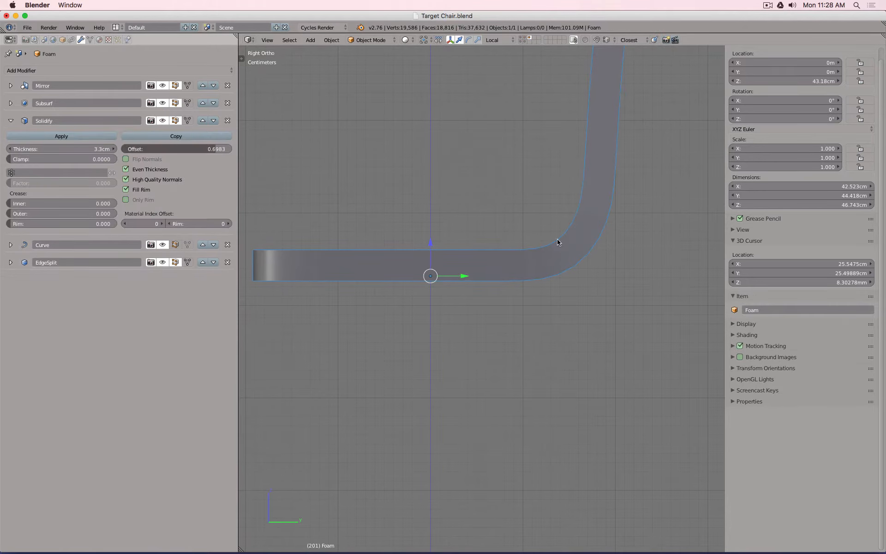
scroll(677, 201, "down", 2)
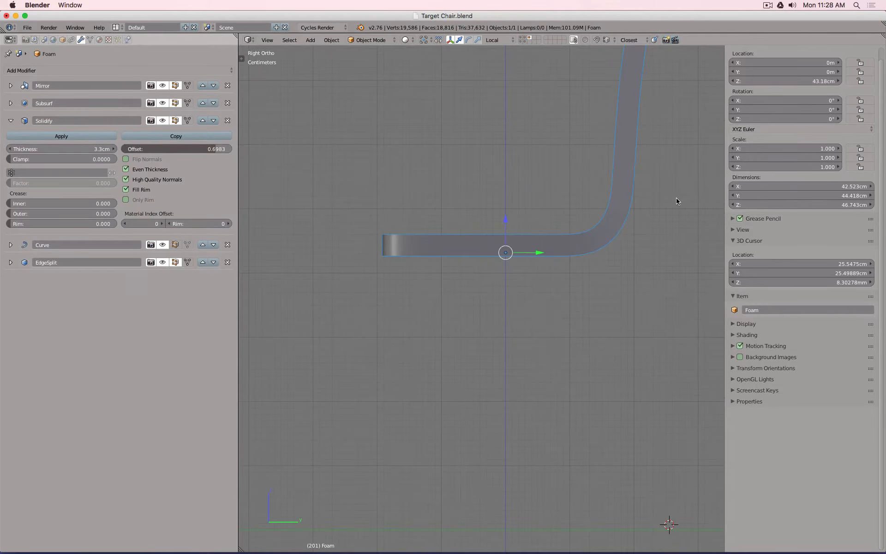
middle_click_drag(677, 201, 600, 205)
- Show the chair legs together with the Foam and check the fit in perspective and in side wireframe view
left_click(526, 38, "shift")
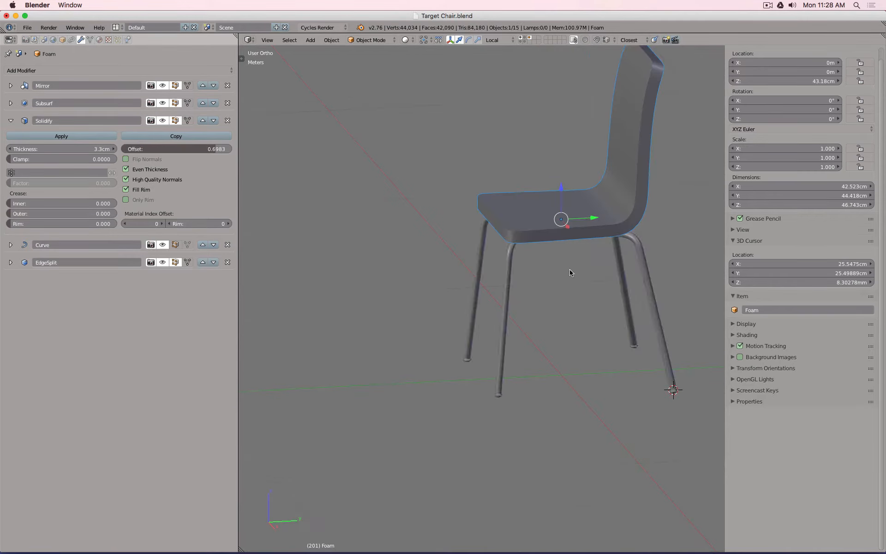
middle_click_drag(571, 273, 606, 266)
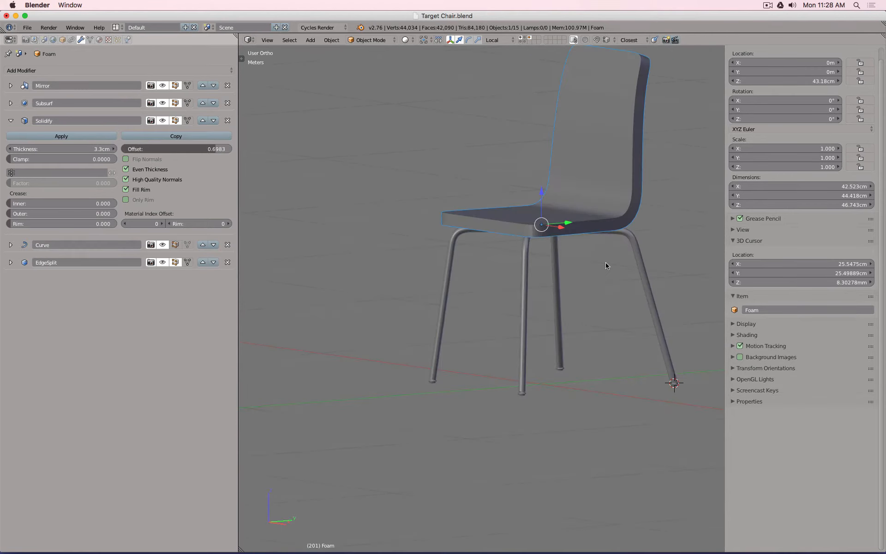
key("KP_1")
key("KP_3")
key("z")
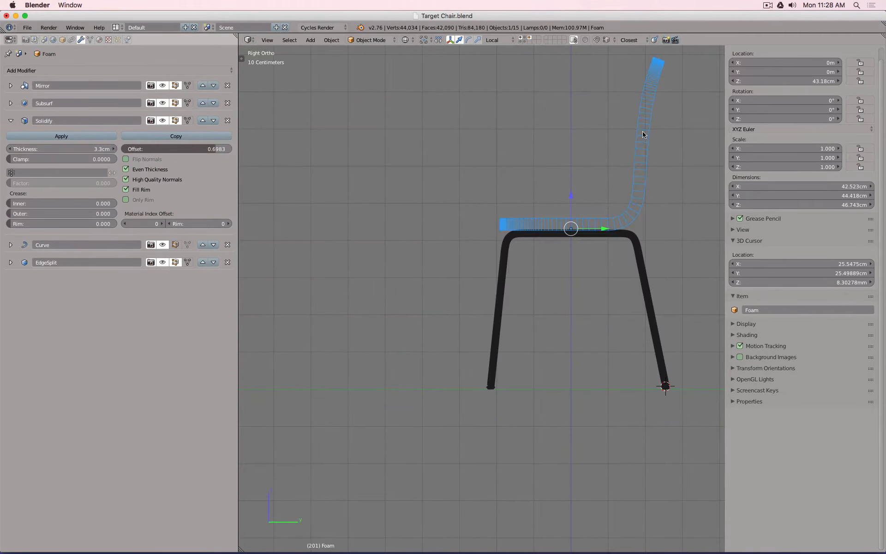
middle_click_drag(643, 134, 569, 202, "shift")
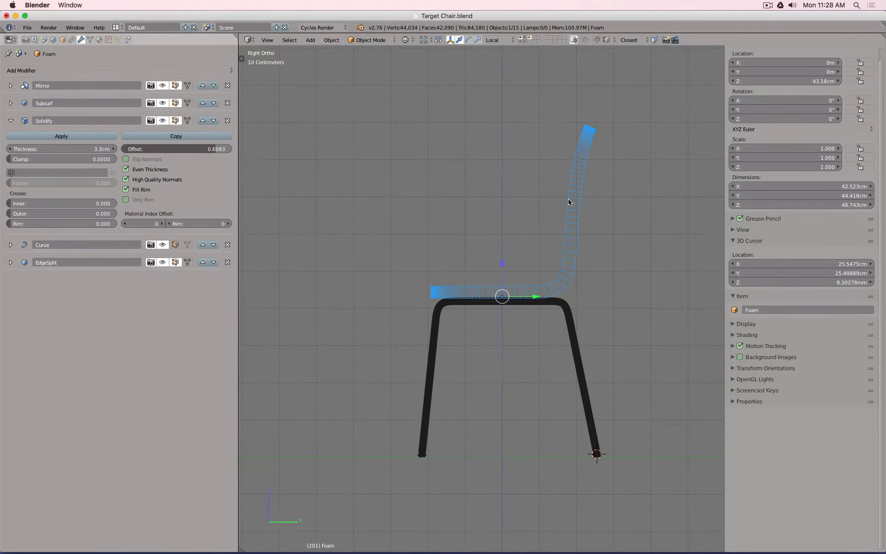
- Duplicate the Foam in place and move the copy to another layer
key("shift+d")
right_click(568, 202)
key("m")
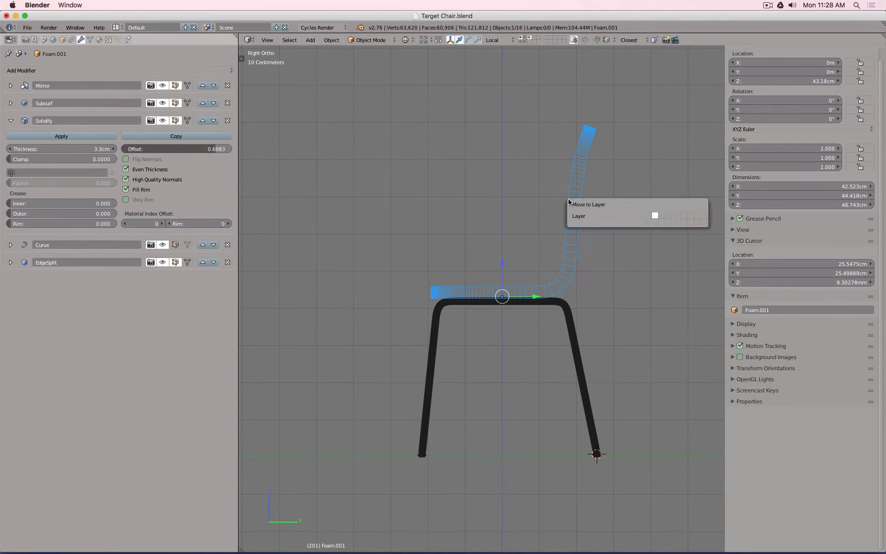
left_click(655, 222)
- Select the original Foam, display only its layer from the top, and disable its Curve modifier in the viewport
right_click(574, 150)
middle_click_drag(574, 151, 538, 2)
left_click(530, 39)
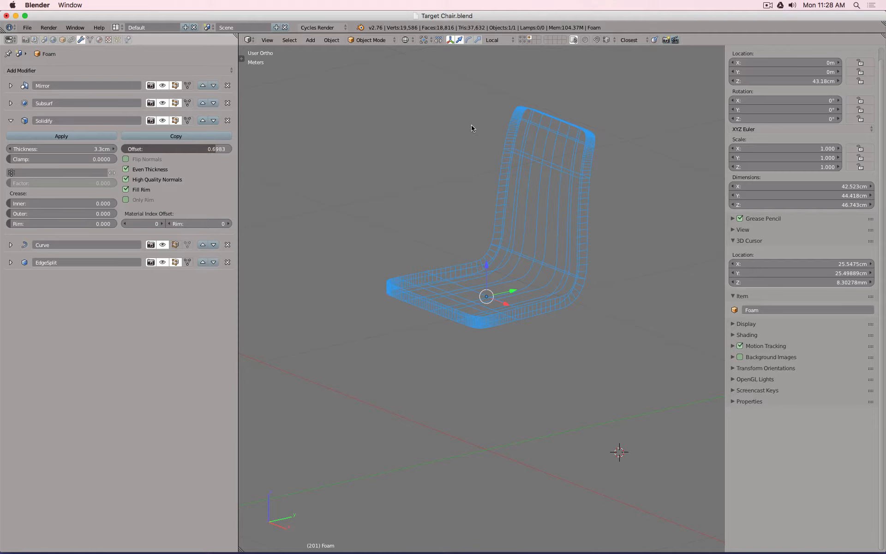
key("KP_7")
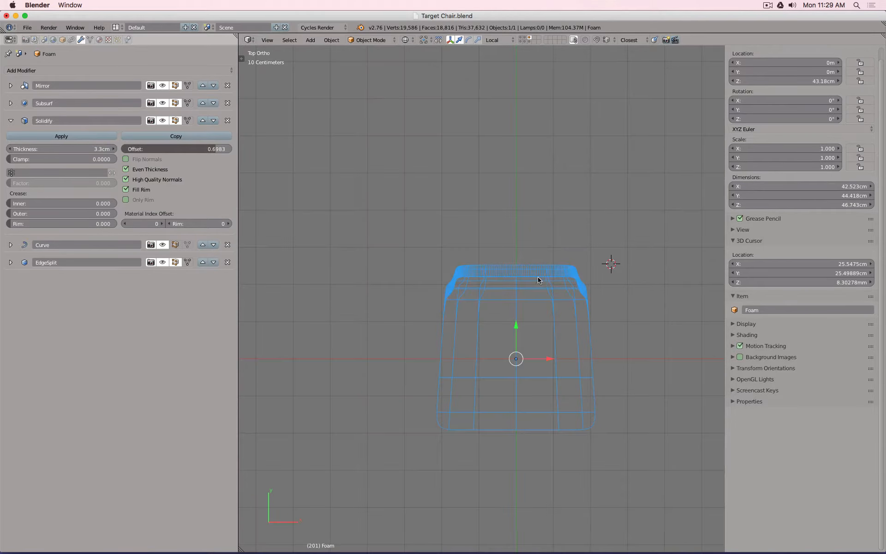
left_click(163, 245)
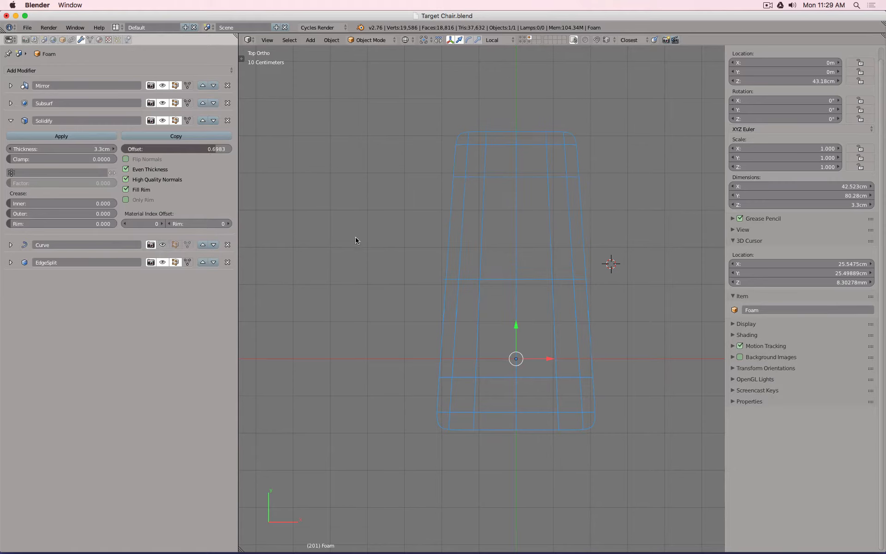
- Show the trapezoid outline's layer as a reference together with the flat Foam, and enter Edit Mode on the Foam
left_click(524, 42, "shift")
scroll(556, 202, "up", 5)
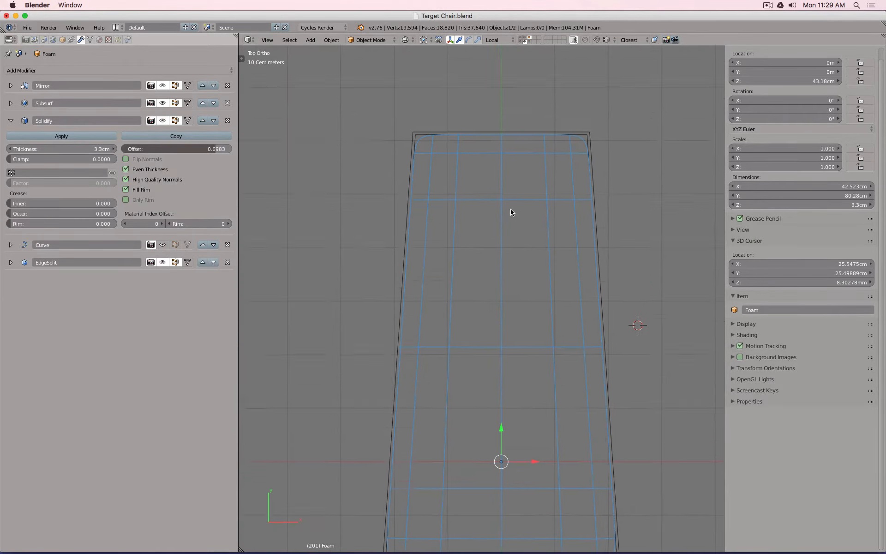
key("Tab")
scroll(483, 179, "down", 4)
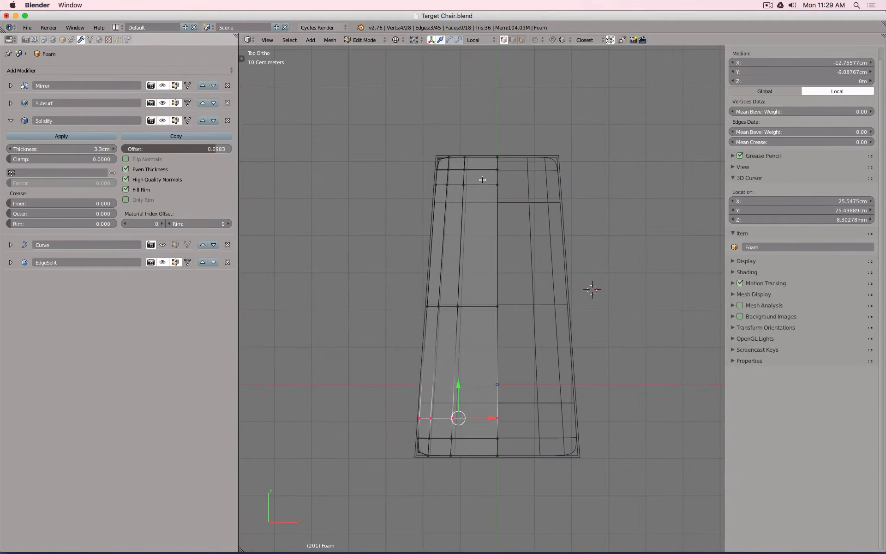
scroll(481, 180, "up", 2)
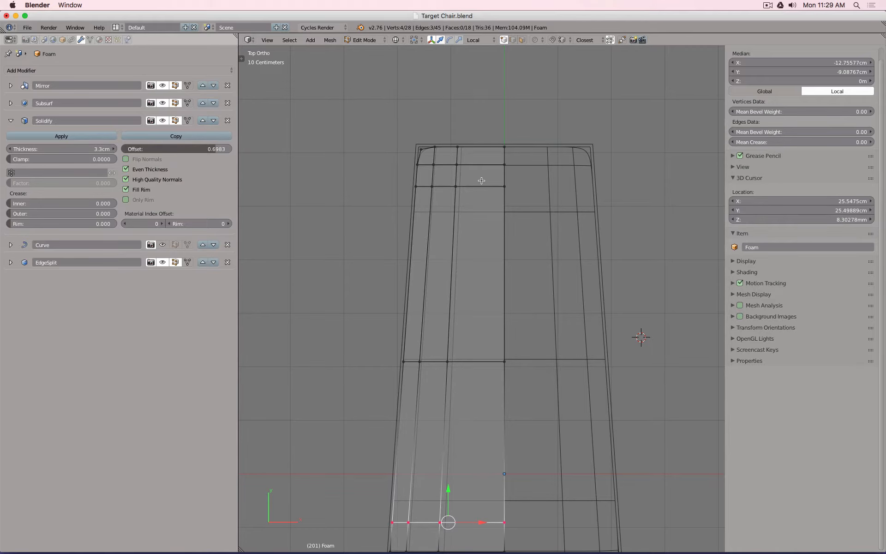
middle_click_drag(474, 276, 474, 206, "shift")
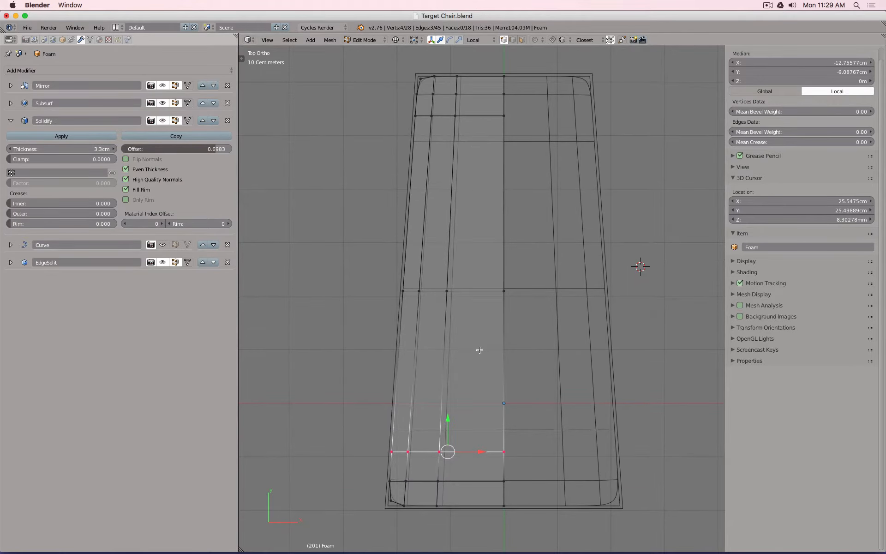
key("Tab")
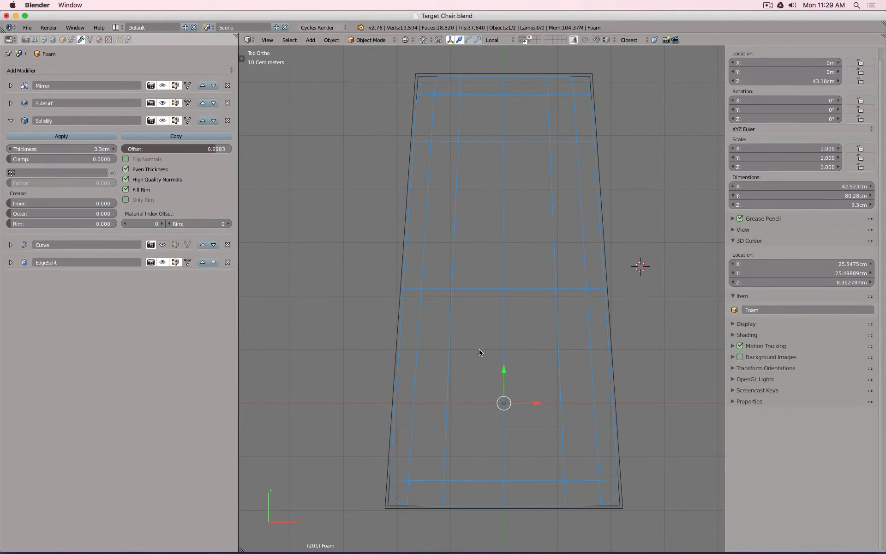
key("Tab")
middle_click_drag(477, 210, 498, 325, "shift")
scroll(486, 259, "up", 6)
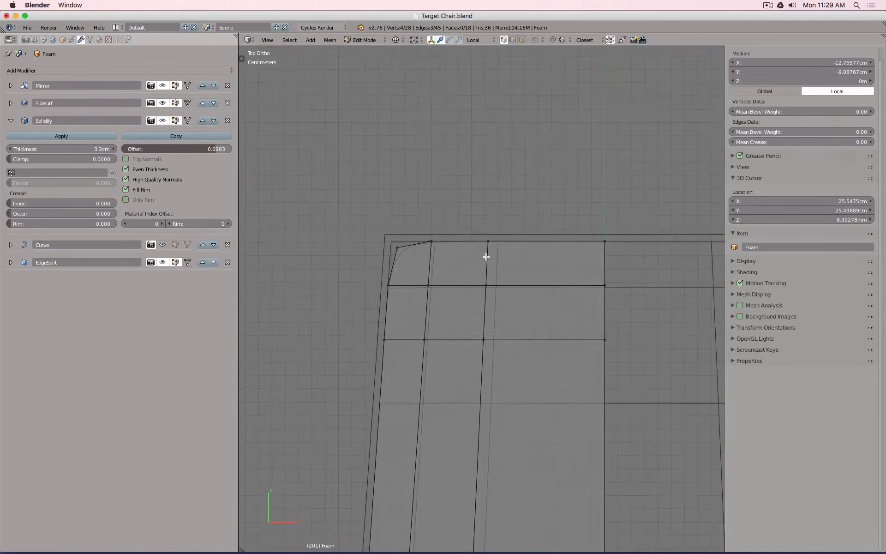
- Select the three vertex rows at the Foam's narrow end and move them outward along Y to the outer reference outline
key("a")
key("b")
left_click_drag(335, 207, 400, 240)
left_click_drag(477, 276, 652, 375)
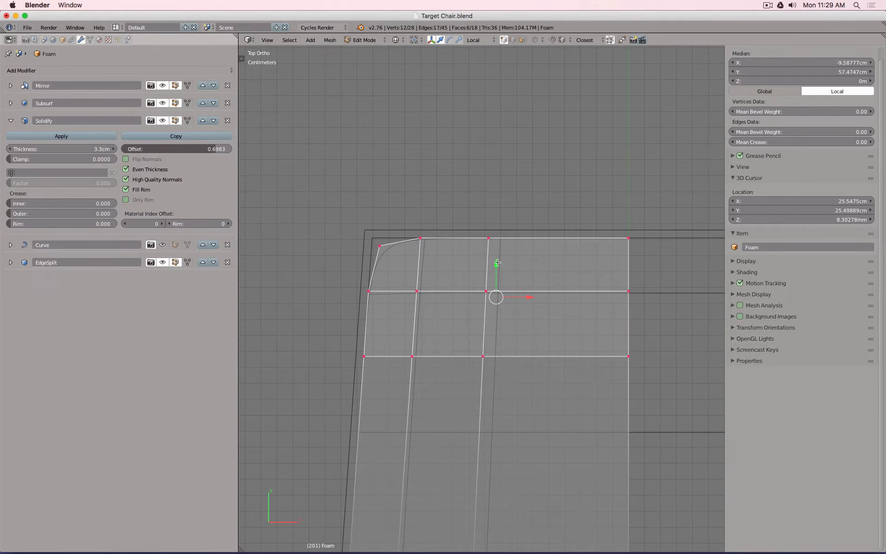
key("a")
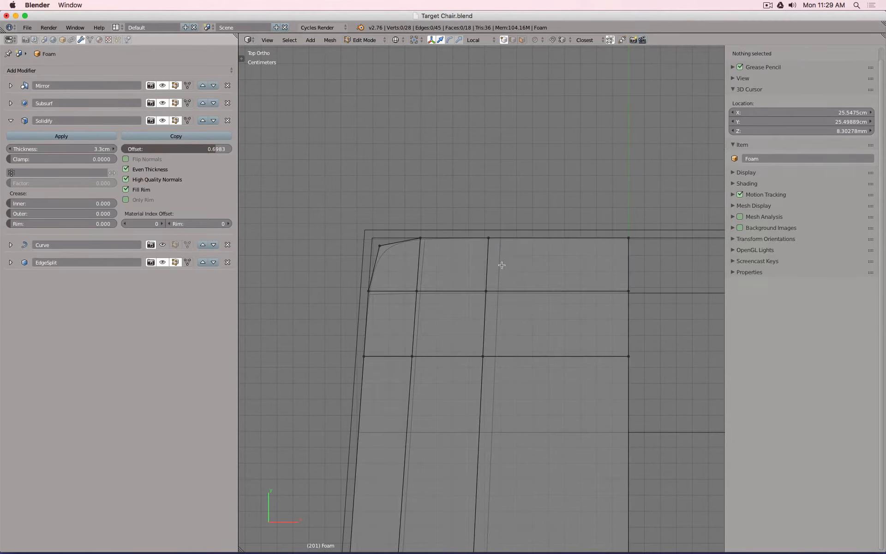
left_click_drag(372, 247, 646, 407)
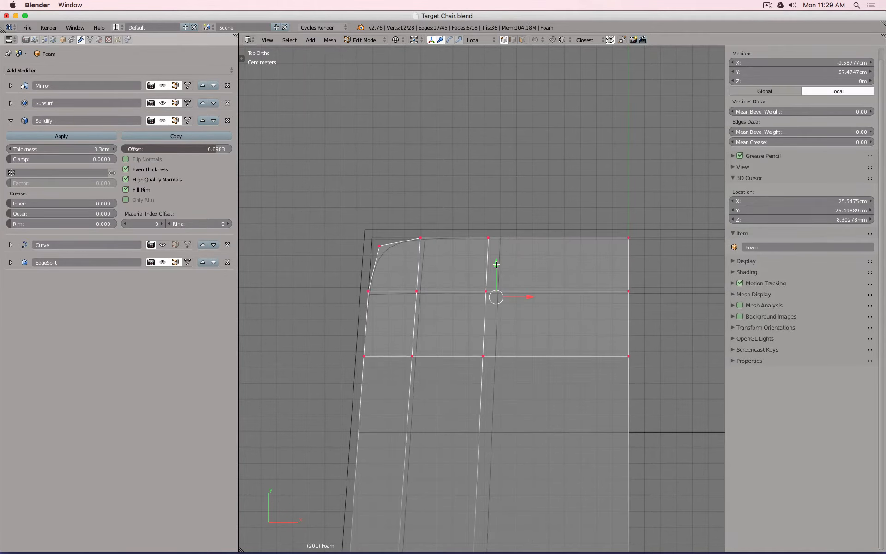
left_click_drag(496, 264, 367, 253)
- Select the three vertex rows at the Foam's wide end and move them about 5 mm outward along Y to the outer outline
scroll(451, 230, "down", 8)
scroll(476, 348, "up", 3)
middle_click_drag(467, 443, 493, 258, "shift")
key("a")
key("b")
left_click_drag(348, 291, 650, 488)
scroll(506, 379, "up", 3)
scroll(506, 382, "up", 2)
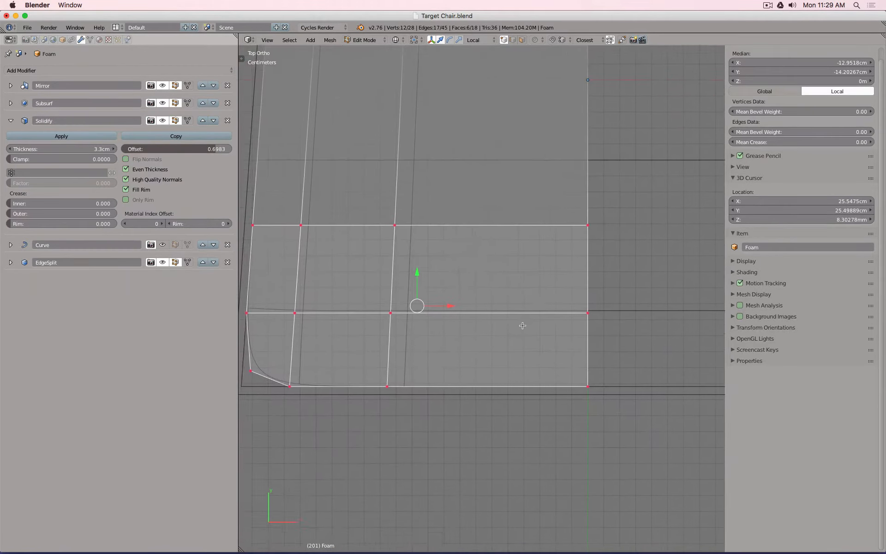
middle_click_drag(509, 387, 522, 371, "shift")
key("g")
key("y")
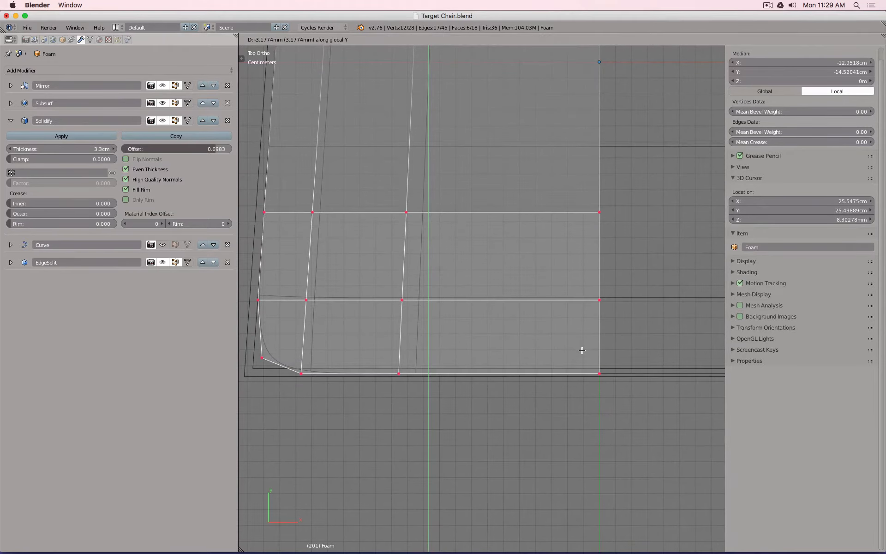
left_click(580, 352)
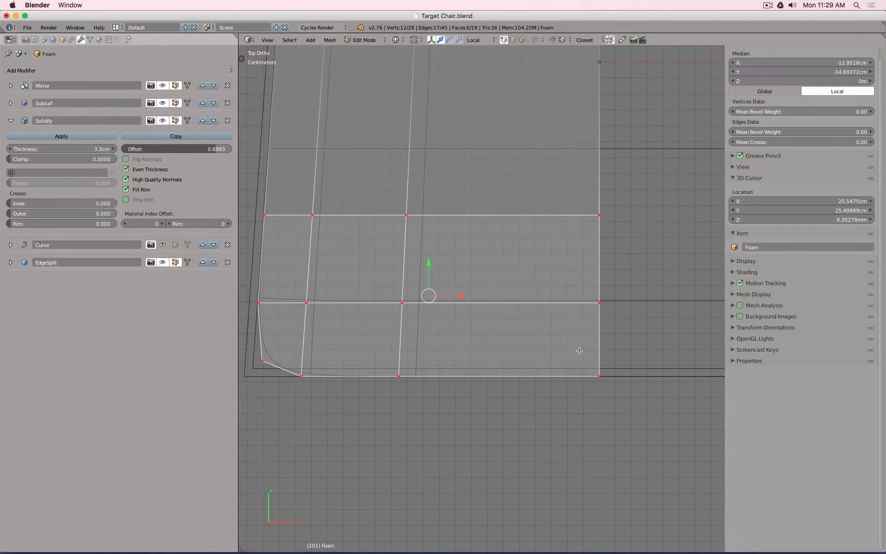
- Select the Foam's vertices except the centre column and move them about 5.2 mm outward along X to the outer outline
scroll(519, 273, "down", 4)
scroll(519, 274, "down", 2)
middle_click_drag(519, 274, 563, 415, "shift")
key("a")
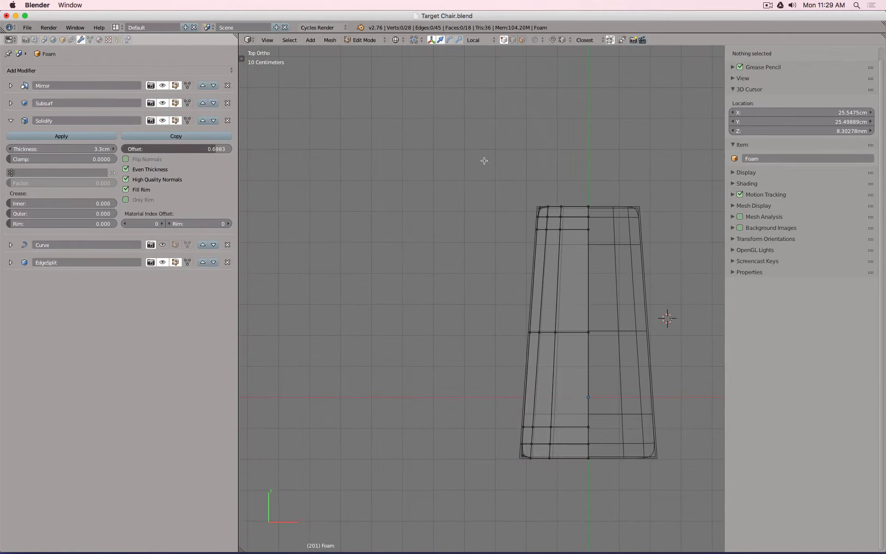
key("b")
left_click_drag(484, 148, 567, 478)
scroll(519, 284, "up", 6)
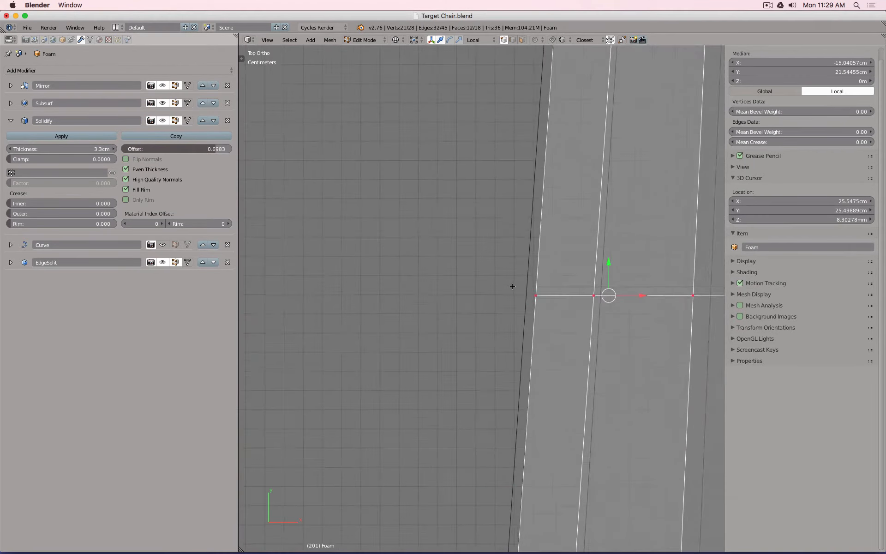
key("g")
key("x")
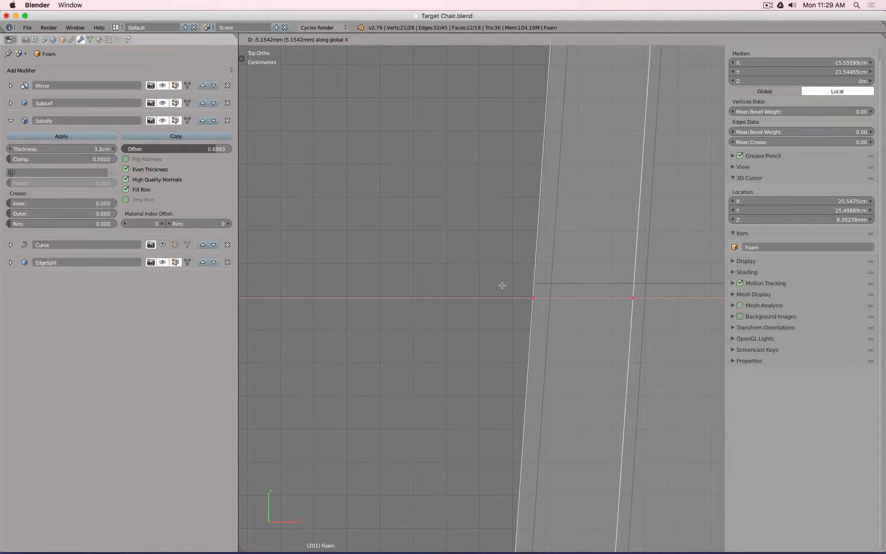
left_click(503, 286)
- Return to Object Mode in solid shading, show the Wood Core's layer, and re-enable the Foam's Curve modifier in the viewport
scroll(579, 263, "down", 8)
scroll(619, 301, "up", 7)
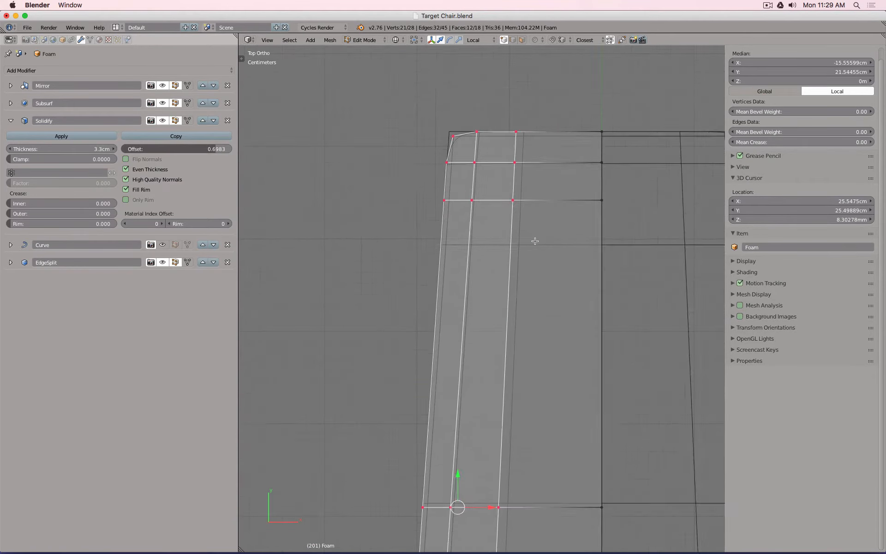
scroll(535, 241, "up", 1)
key("Tab")
scroll(535, 241, "down", 5)
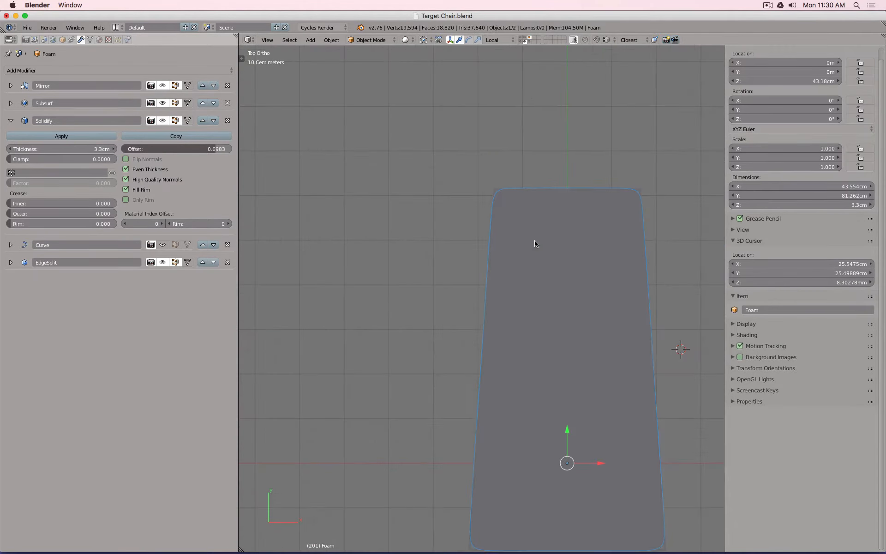
middle_click_drag(531, 111, 541, 139)
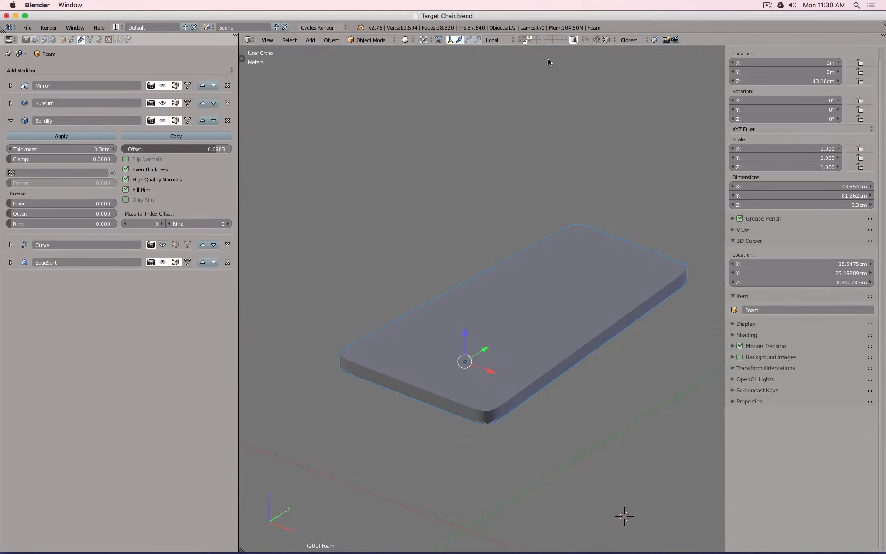
left_click(528, 38, "shift")
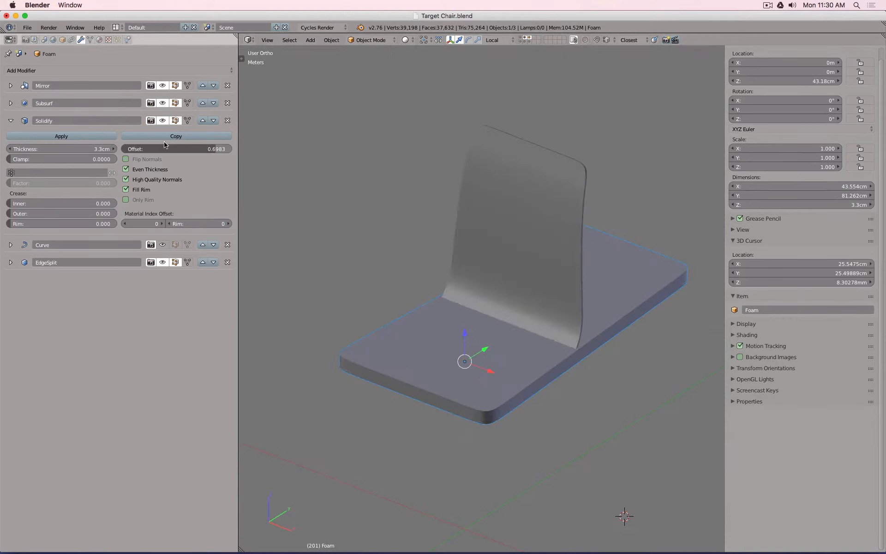
left_click(163, 244)
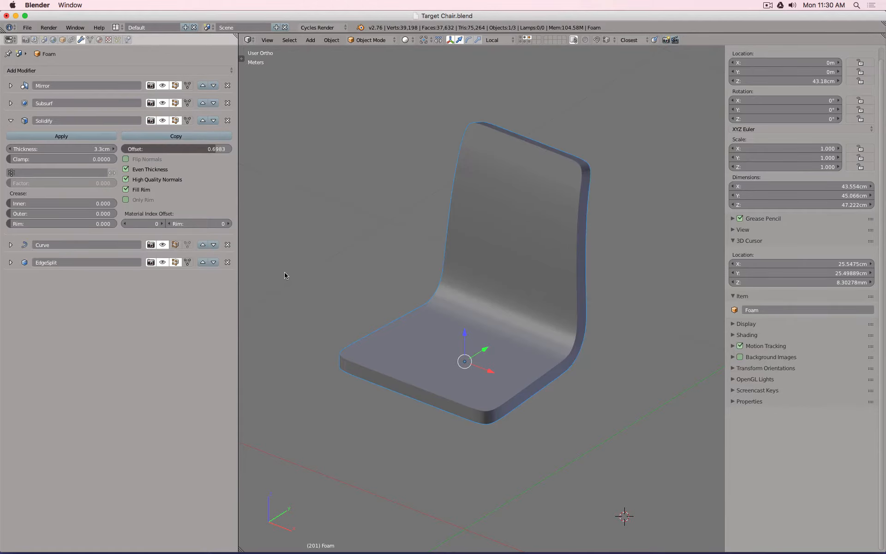
- Examine how the bent Foam surrounds the Wood Core from the front and side in wireframe and solid shading
middle_click_drag(577, 265, 543, 240)
key("z")
key("KP_1")
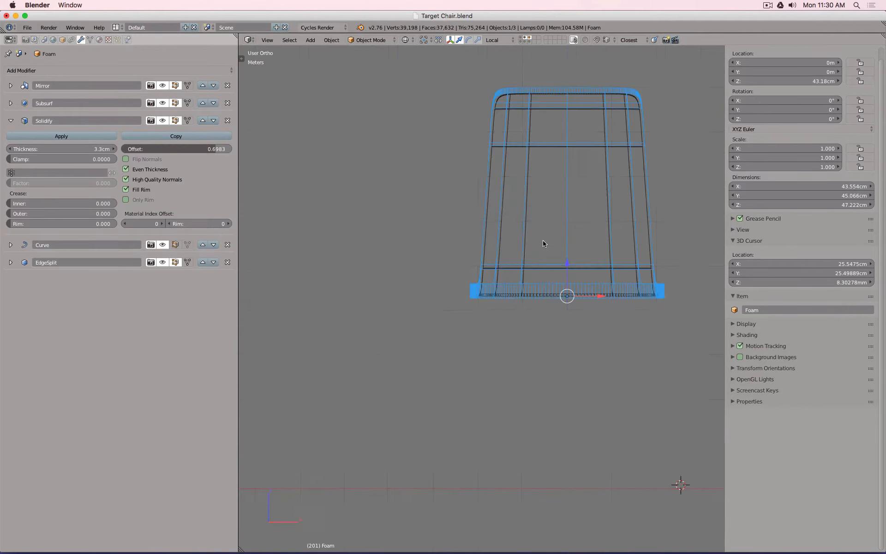
key("KP_3")
scroll(539, 254, "up", 4)
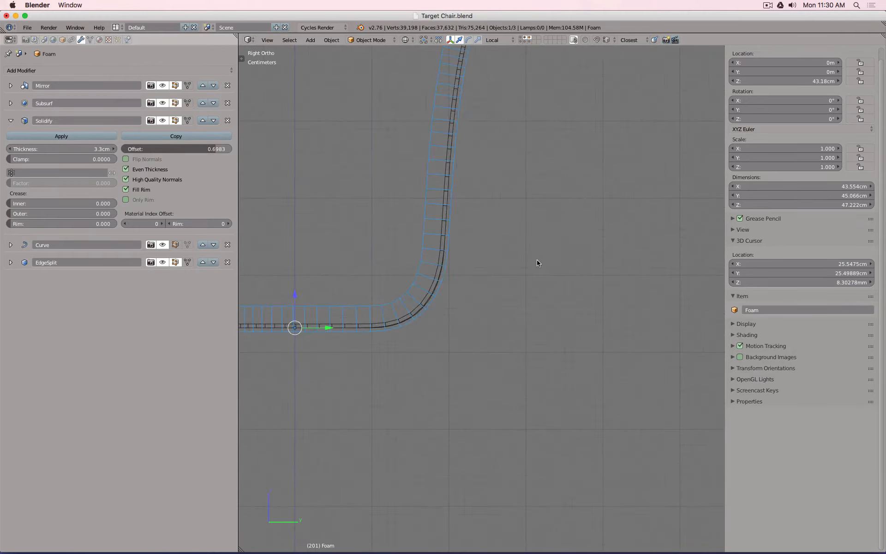
scroll(536, 259, "down", 4)
key("z")
mouse_move(500, 197)
middle_mouse_down()
mouse_move(520, 295)
mouse_move(483, 218)
mouse_move(478, 238)
mouse_move(391, 235)
mouse_move(451, 236)
middle_mouse_up()
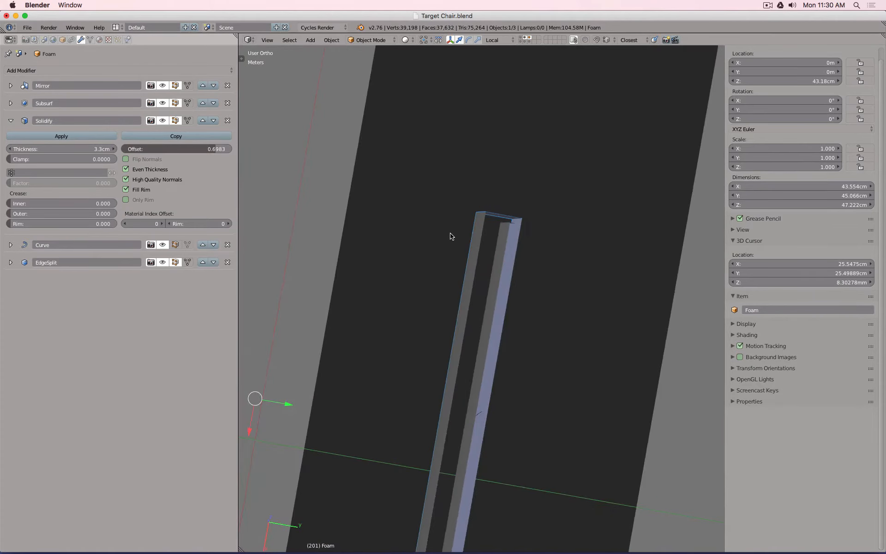
key("KP_1")
key("z")
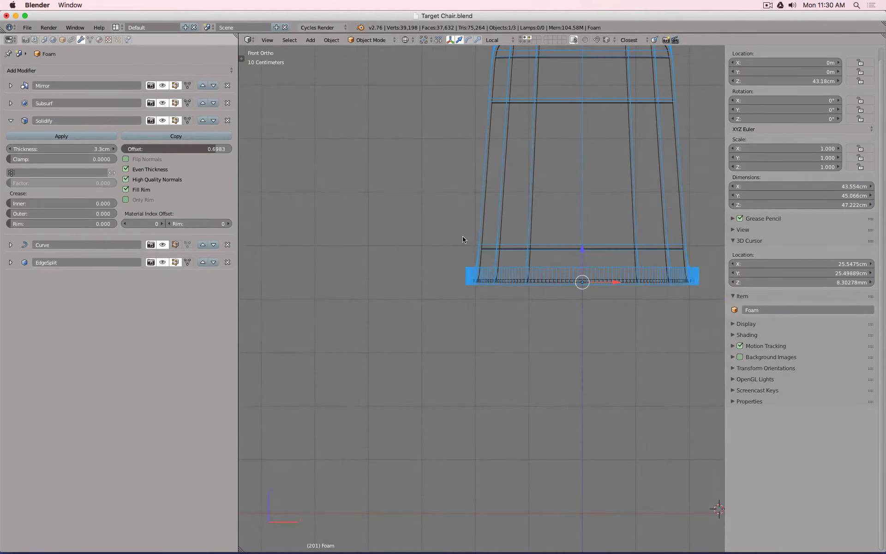
- Duplicate the Foam in place and move the copy to the backup layer directly beneath the Foam's own layer
key("shift+d")
right_click(470, 248)
key("m")
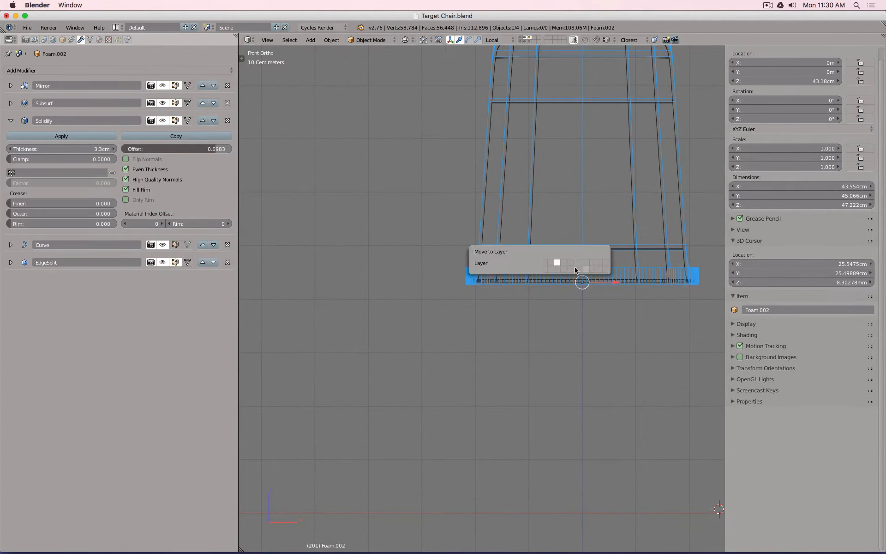
left_click(557, 269)
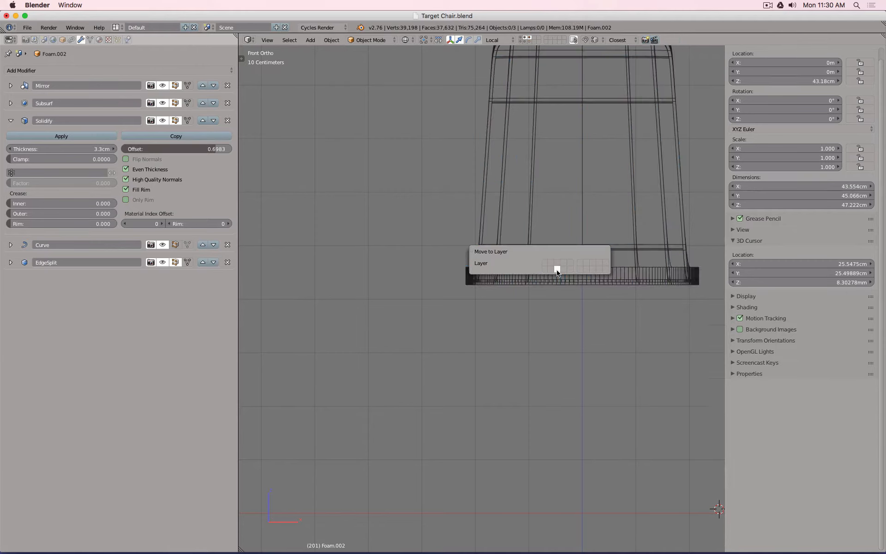
- Delete the older copy Foam.001 from the backup layer and return the view to solid shading
left_click(530, 41)
scroll(476, 252, "up", 4)
key("x")
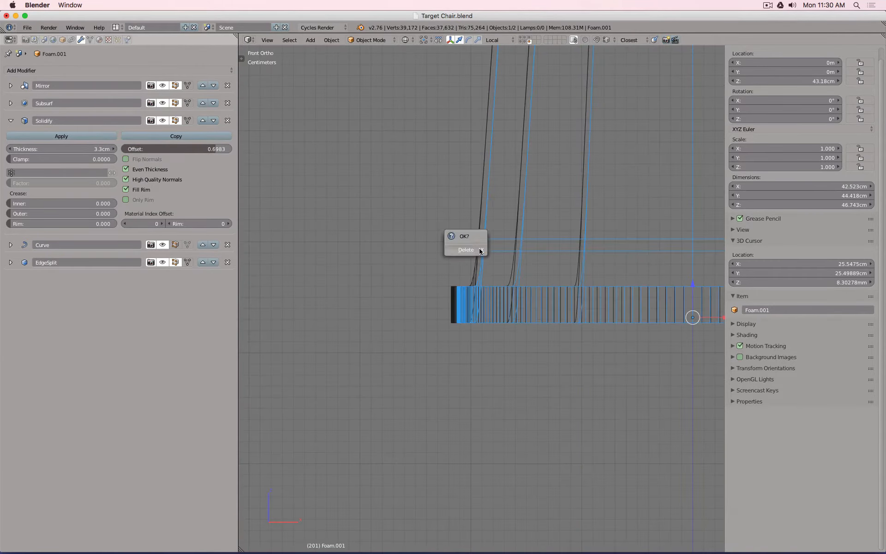
left_click(478, 252)
scroll(555, 178, "down", 4)
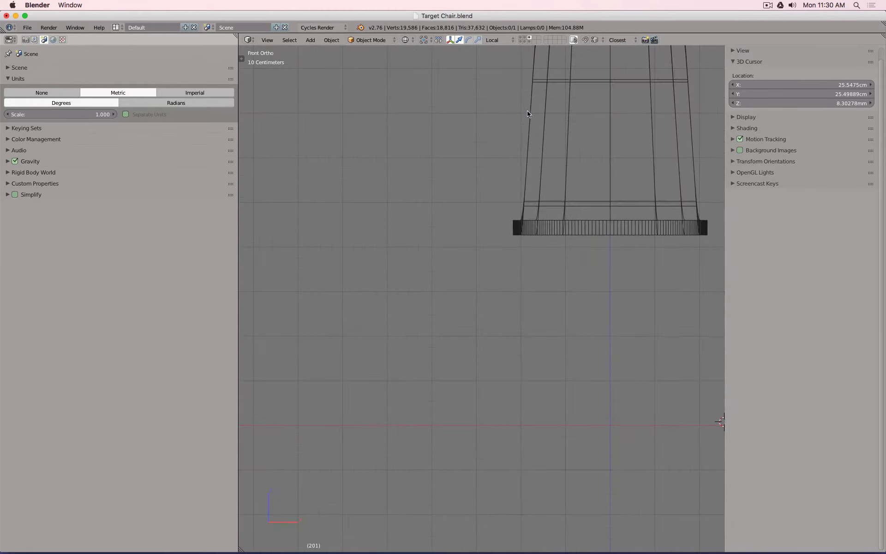
key("z")
mouse_move(564, 92)
middle_mouse_down()
mouse_move(508, 170)
mouse_move(468, 152)
mouse_move(544, 158)
mouse_move(553, 144)
middle_mouse_up()
left_click(552, 144)
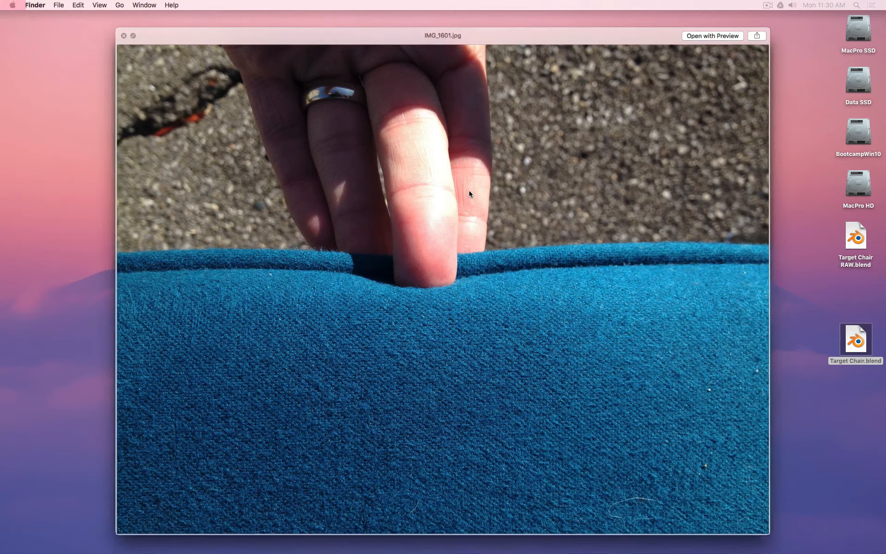
- Examine the full chair's cushion edges in reference photo IMG_1593.jpg in Finder and switch back to Blender
key("space")
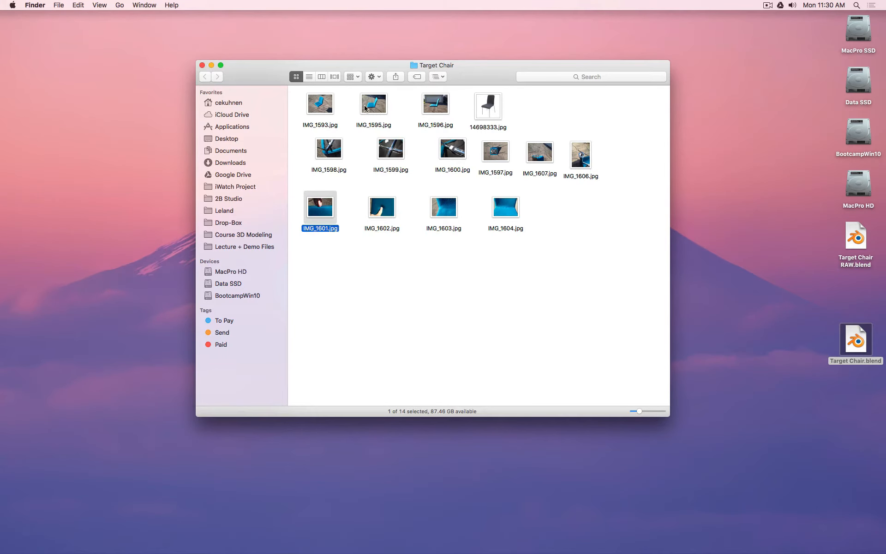
left_click(335, 105)
left_click(323, 106)
key("space")
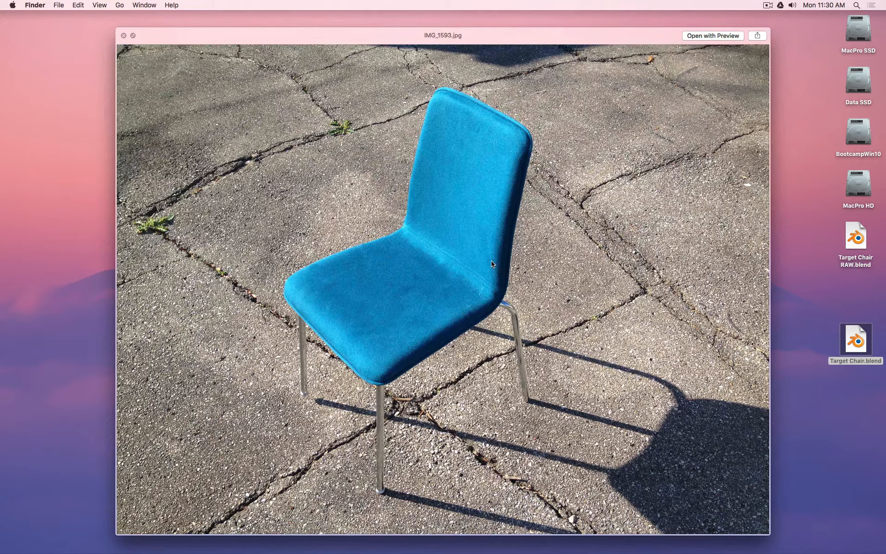
key("super+Tab")
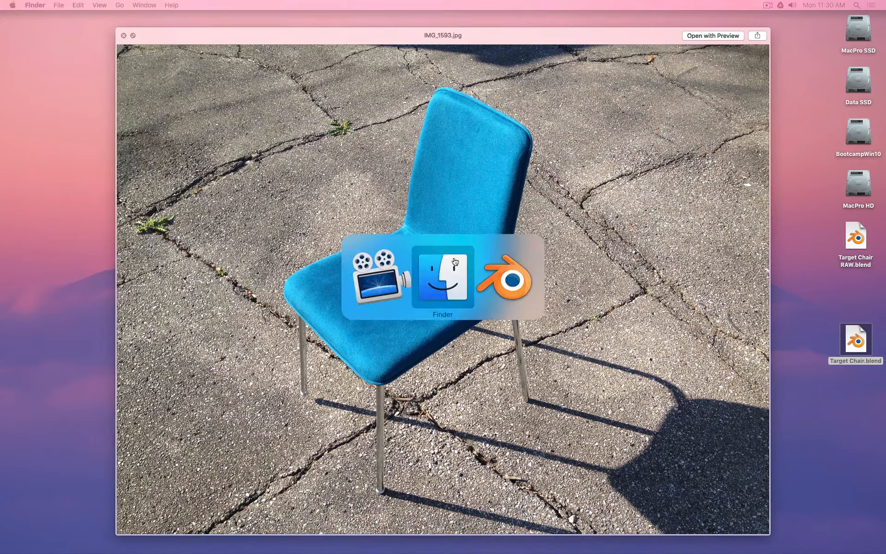
key("super+Tab")
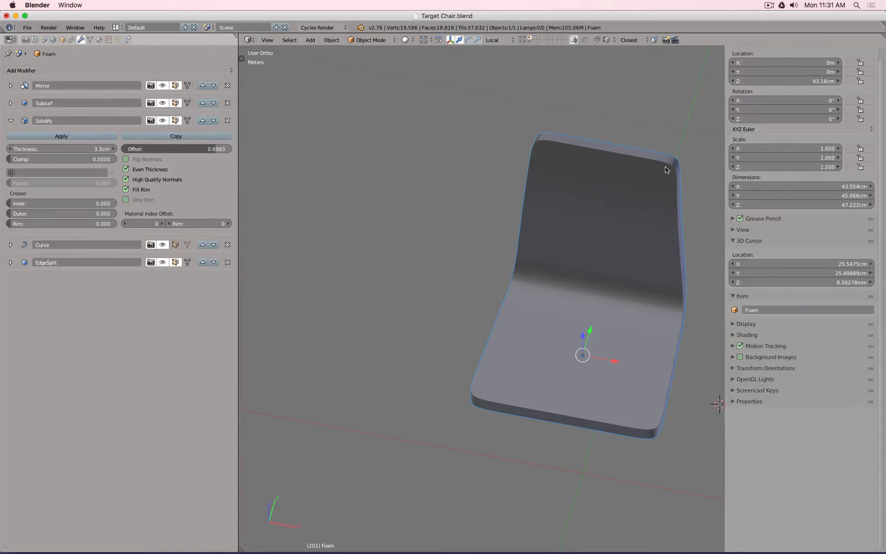
- Set the View subdivisions of the Foam's Subsurf modifier to 2
middle_click_drag(672, 196, 629, 182)
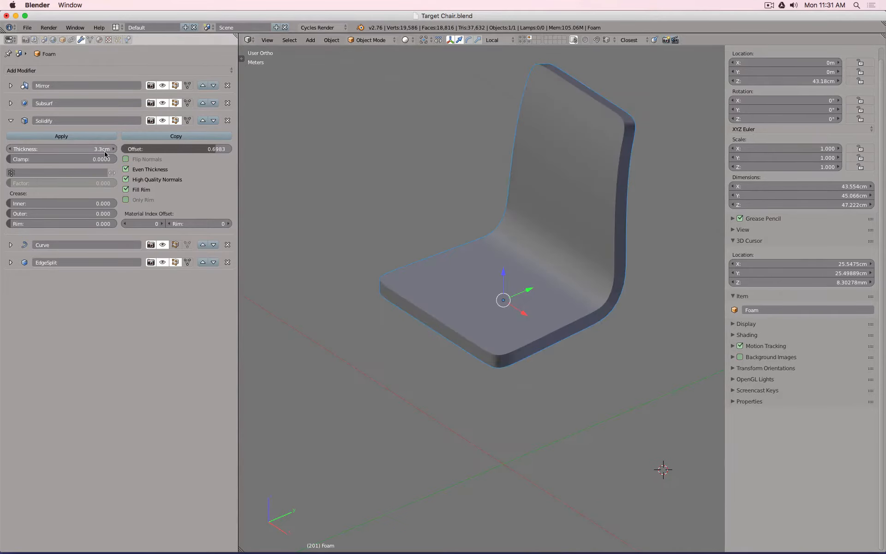
left_click(11, 103)
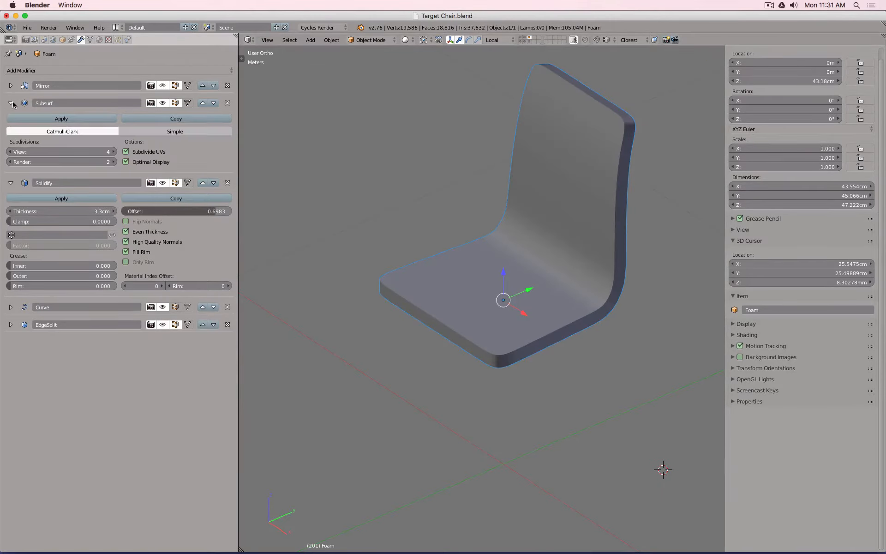
left_click(61, 150)
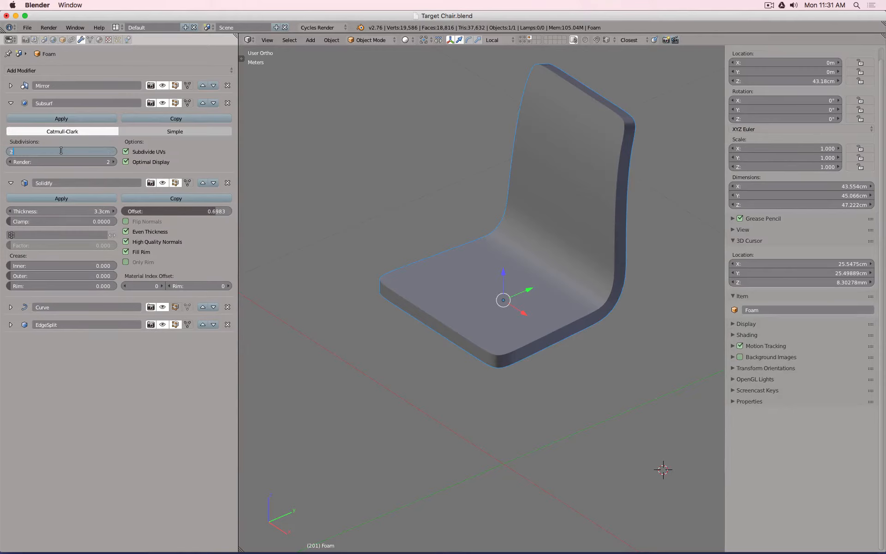
type("2")
key("Return")
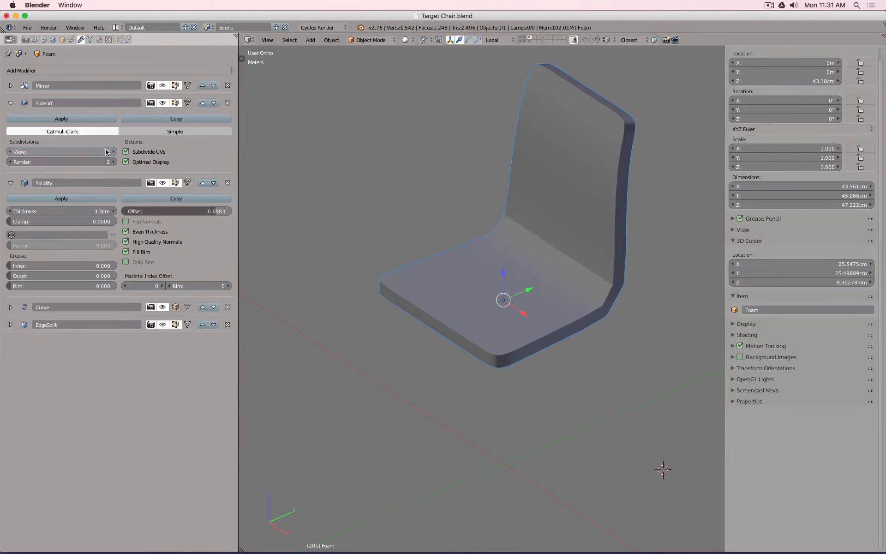
- Add a second Subdivision Surface modifier to the Foam, place it between Solidify and Curve, and set its View subdivisions to 2
left_click(150, 71)
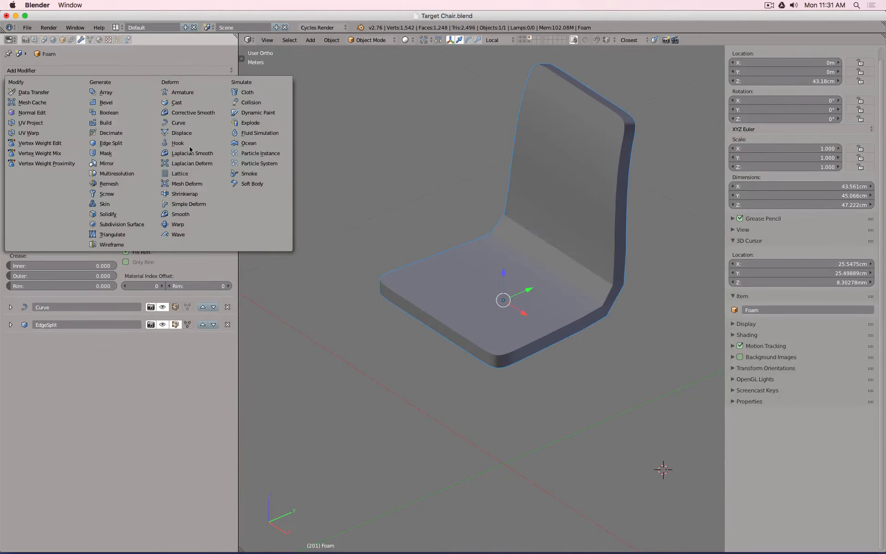
left_click(138, 225)
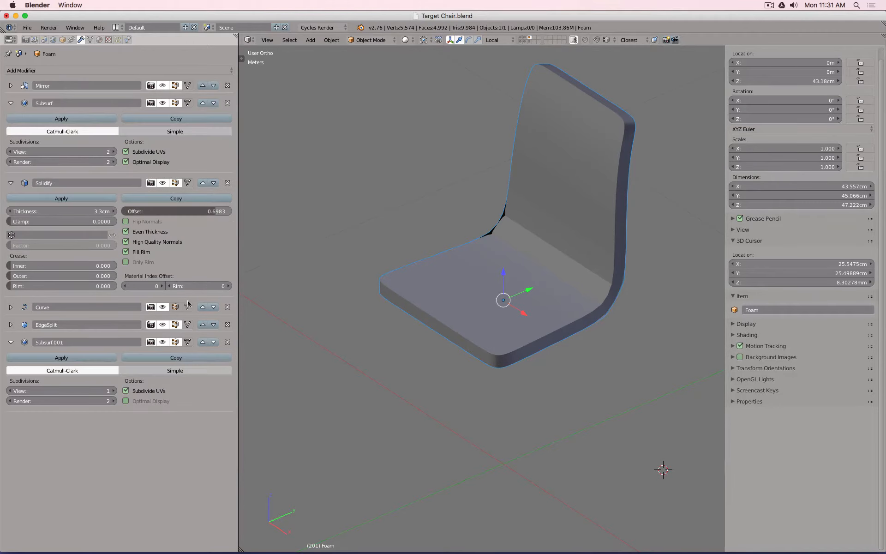
left_click(203, 342)
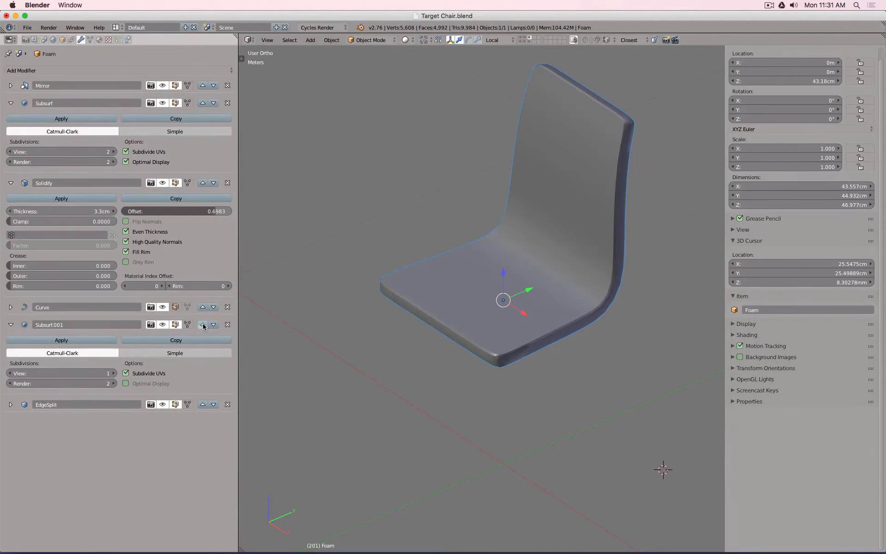
left_click(203, 325)
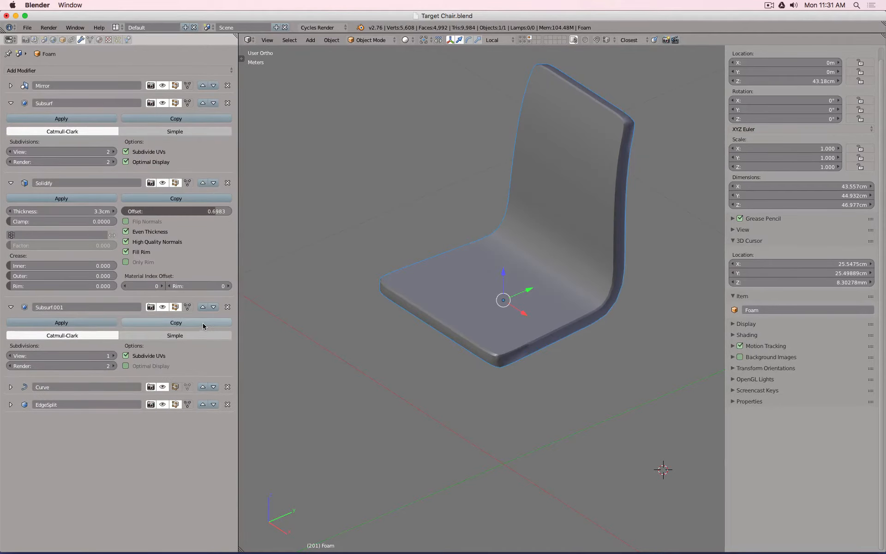
left_click(114, 356)
- Disable the Foam's Curve and EdgeSplit modifiers in the viewport and lower the first Subsurf's View subdivisions to 1
left_click(163, 386)
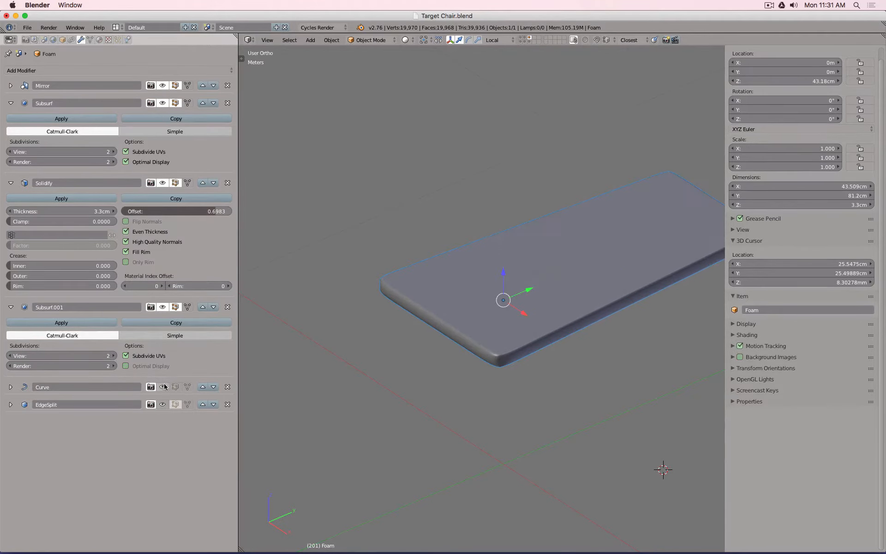
left_click(12, 152)
middle_click_drag(494, 227, 452, 195)
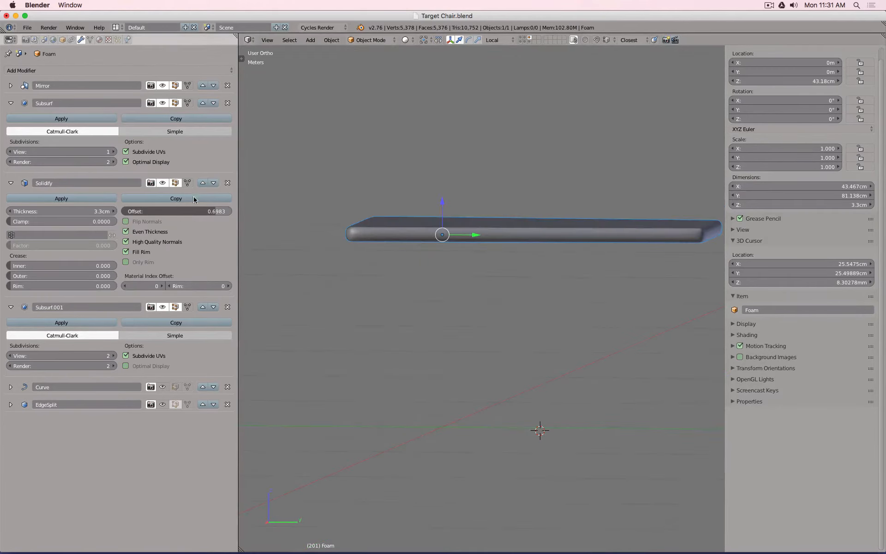
- Set the Solidify modifier's inner crease to 1.000 and the second Subsurf's View subdivisions to 3
mouse_move(535, 205)
middle_mouse_down()
mouse_move(515, 201)
mouse_move(527, 209)
middle_mouse_up()
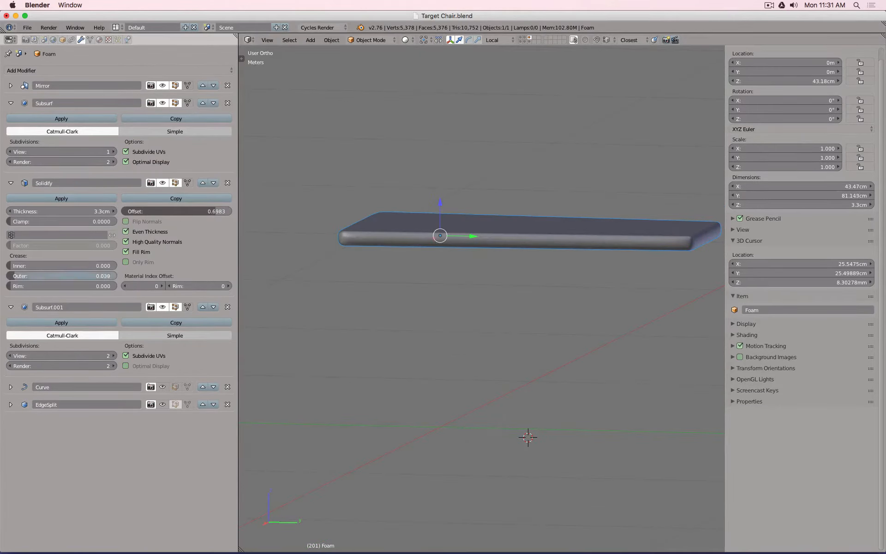
mouse_move(51, 268)
left_mouse_down()
mouse_move(117, 266)
mouse_move(37, 266)
mouse_move(117, 266)
left_mouse_up()
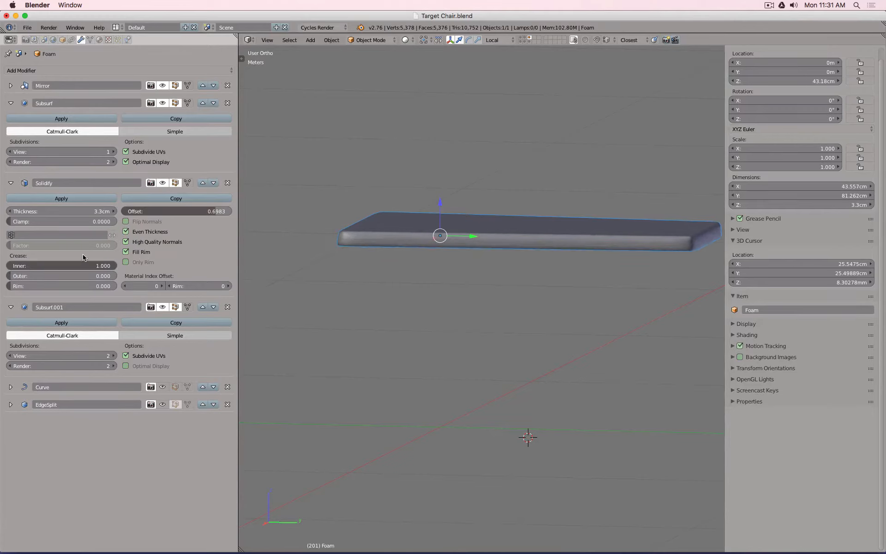
left_click(115, 355)
middle_click_drag(261, 316, 250, 386)
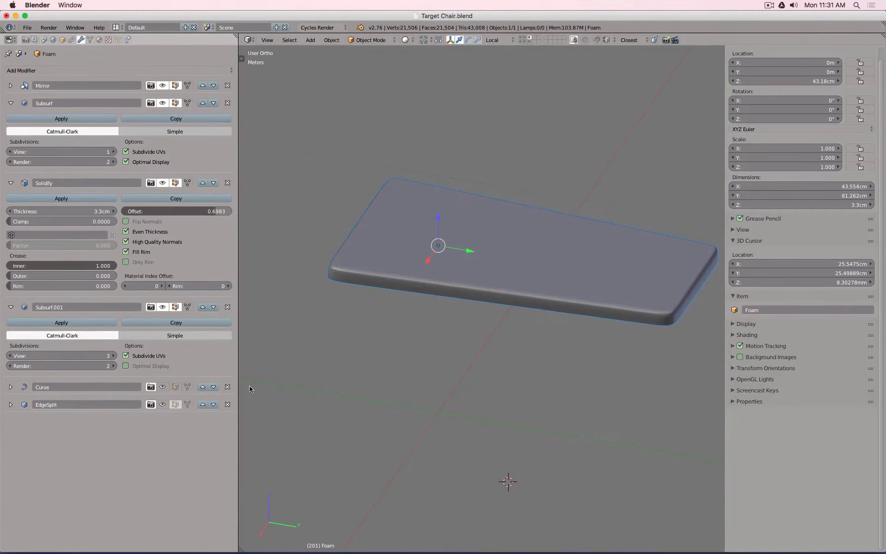
- Re-enable the Foam's Curve and EdgeSplit modifiers in the viewport and inspect the bent Foam's edges from several angles and the side
left_click(159, 388)
middle_click_drag(443, 323, 466, 240)
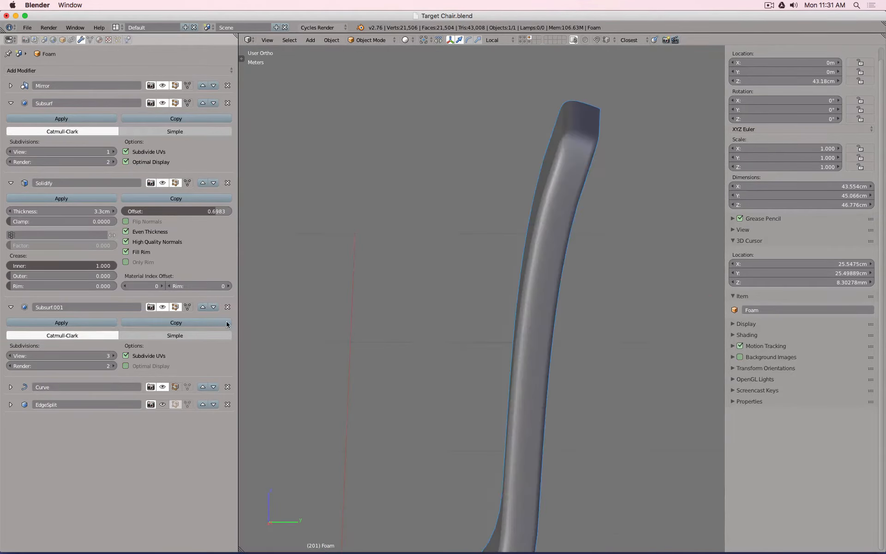
left_click(164, 404)
scroll(527, 247, "up", 5)
mouse_move(526, 248)
middle_mouse_down()
mouse_move(481, 206)
mouse_move(519, 227)
mouse_move(447, 230)
mouse_move(429, 239)
middle_mouse_up()
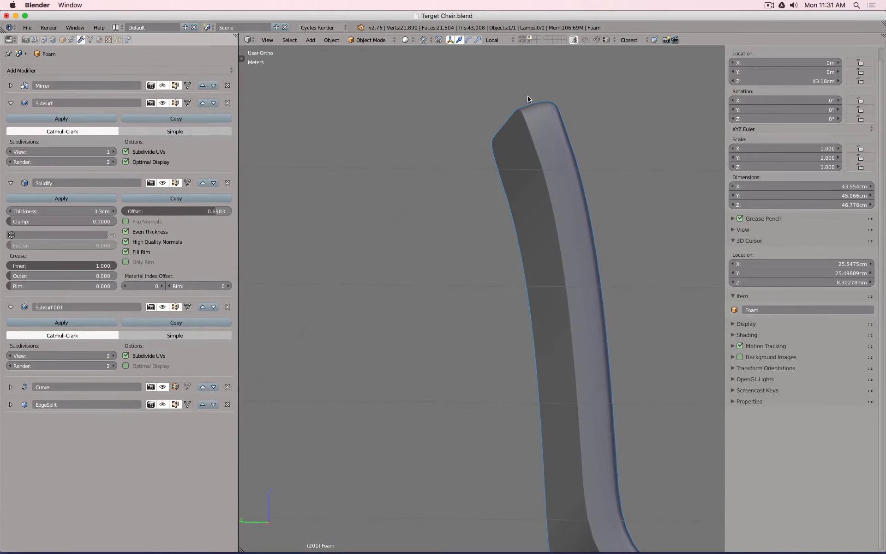
middle_click_drag(534, 134, 541, 269)
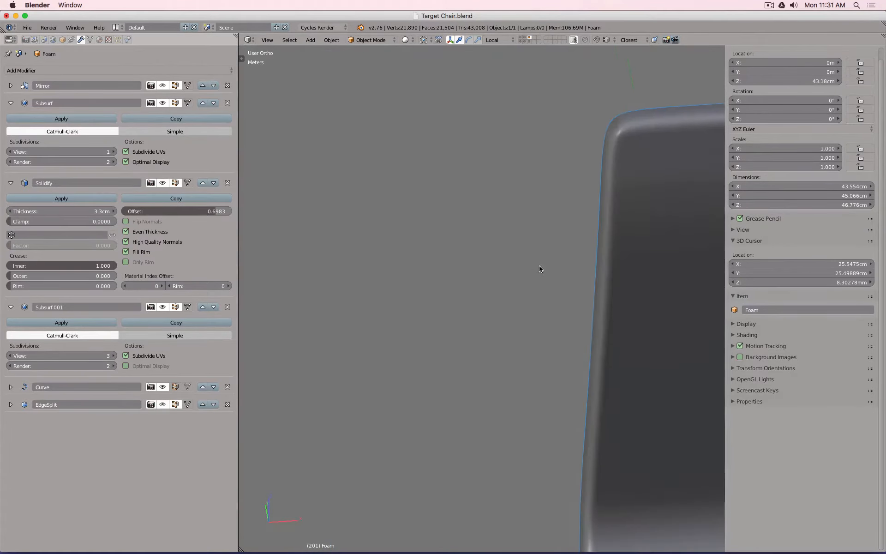
scroll(653, 284, "down", 3)
middle_click_drag(625, 290, 500, 270)
key("KP_1")
key("KP_3")
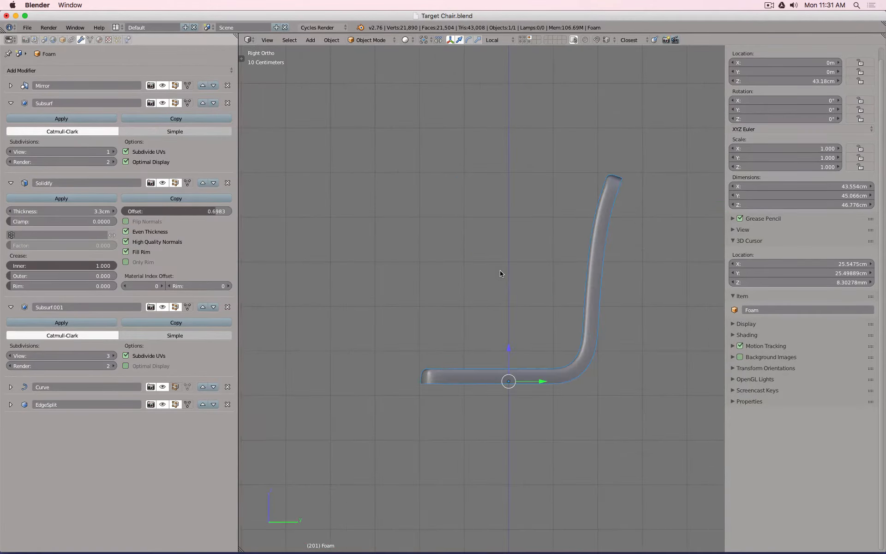
- Disable the Curve and EdgeSplit modifiers in the viewport and set the Solidify modifier's inner crease to 0.000
left_click(162, 388)
left_click(162, 405)
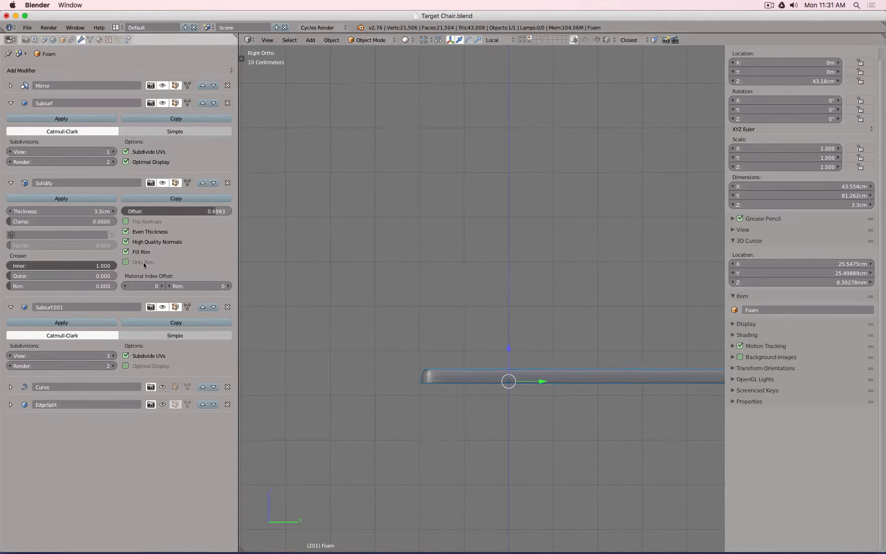
left_click_drag(90, 264, 46, 264)
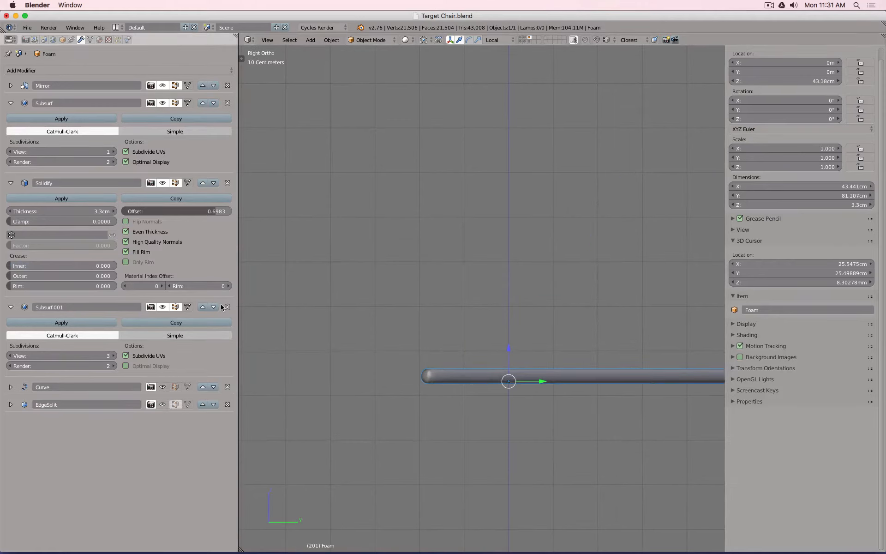
middle_click_drag(464, 274, 414, 212, "shift")
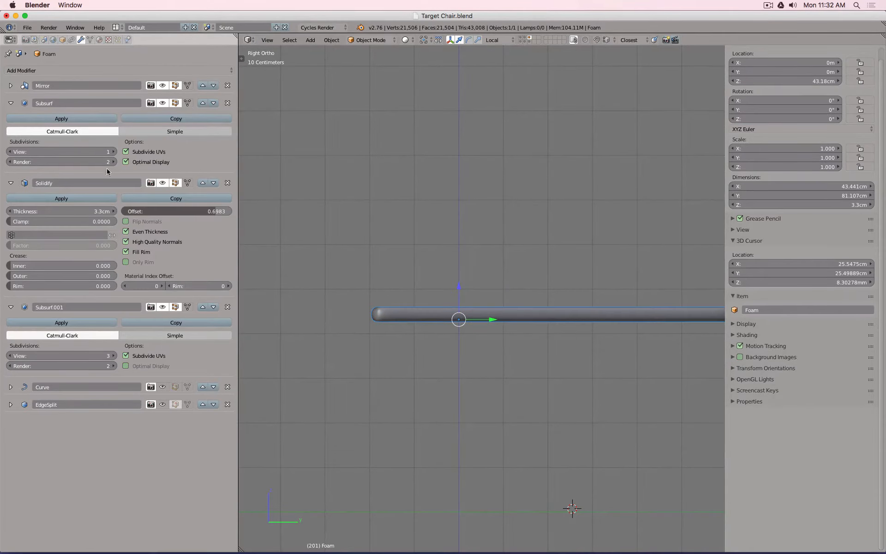
- Apply the Foam's Mirror and Solidify modifiers
left_click(10, 87)
left_click(49, 99)
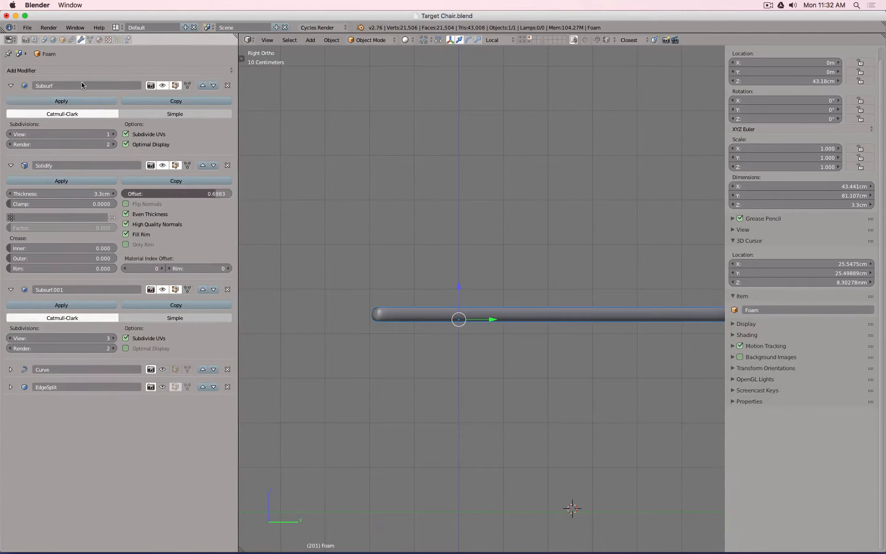
left_click(75, 180)
middle_click_drag(340, 228, 526, 230)
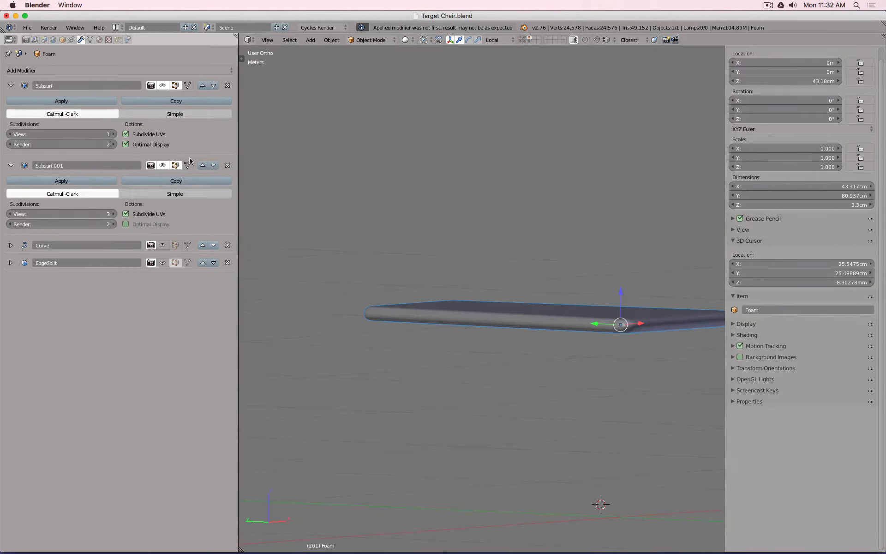
- Remove the Foam's first Subsurf modifier and re-enable its Curve and EdgeSplit modifiers in the viewport
left_click(227, 85)
left_click(163, 166)
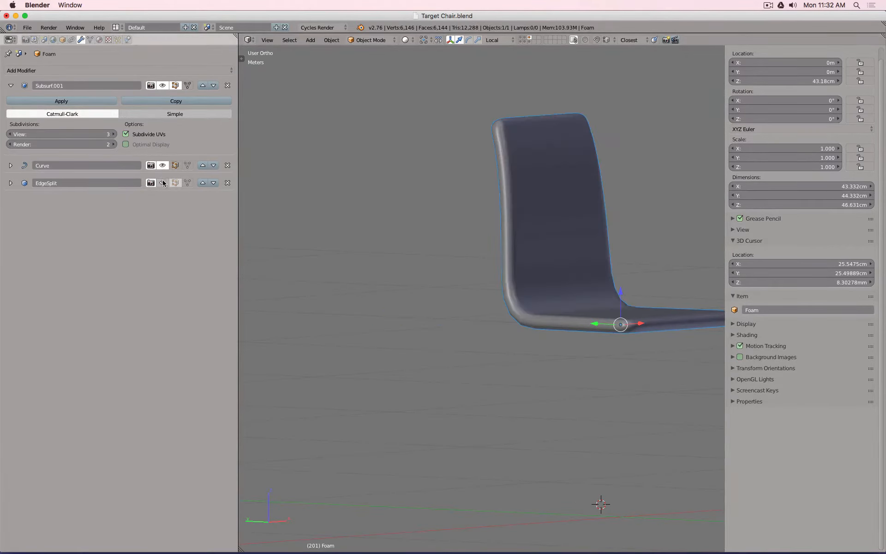
left_click(162, 183)
middle_click_drag(513, 203, 341, 203)
- Show the Wood Core's layer and compare its front edge with the Foam's rounded edge in the wireframe side view
left_click(526, 39, "shift")
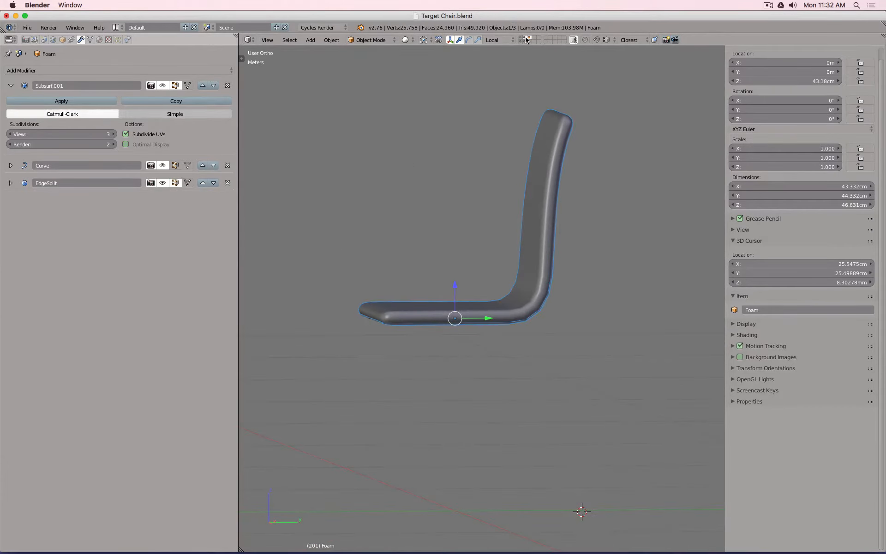
key("z")
key("KP_3")
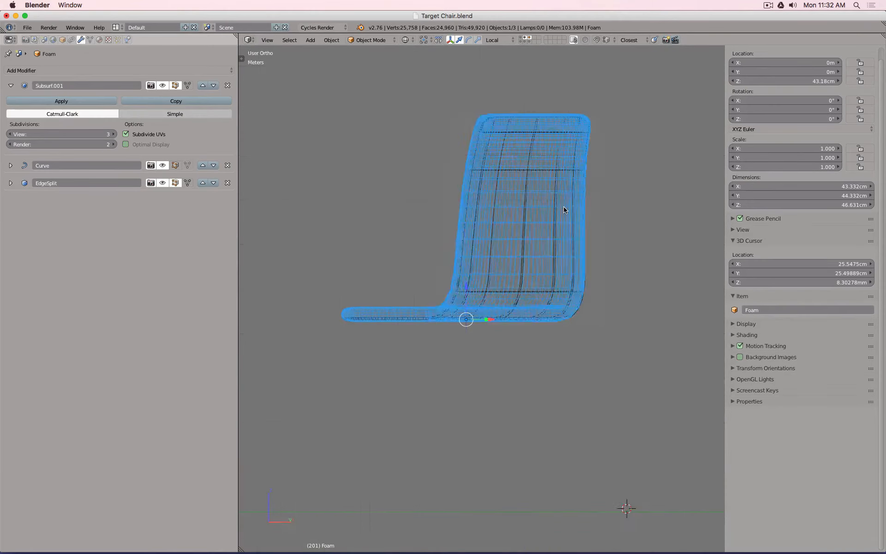
scroll(376, 326, "up", 8)
scroll(360, 291, "up", 4)
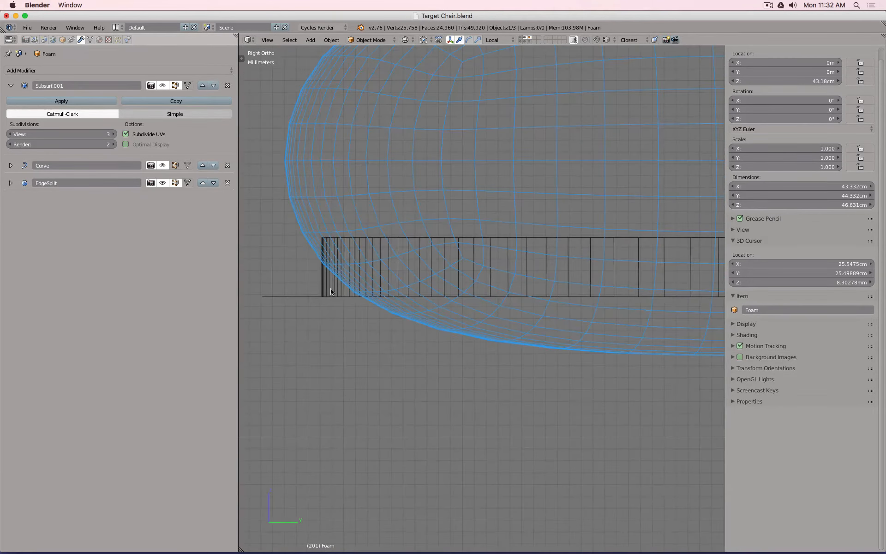
- Try bending the seat by lowering the spine curve's front control point about 1.5 cm and shifting its handle
right_click(324, 290)
scroll(358, 283, "down", 11)
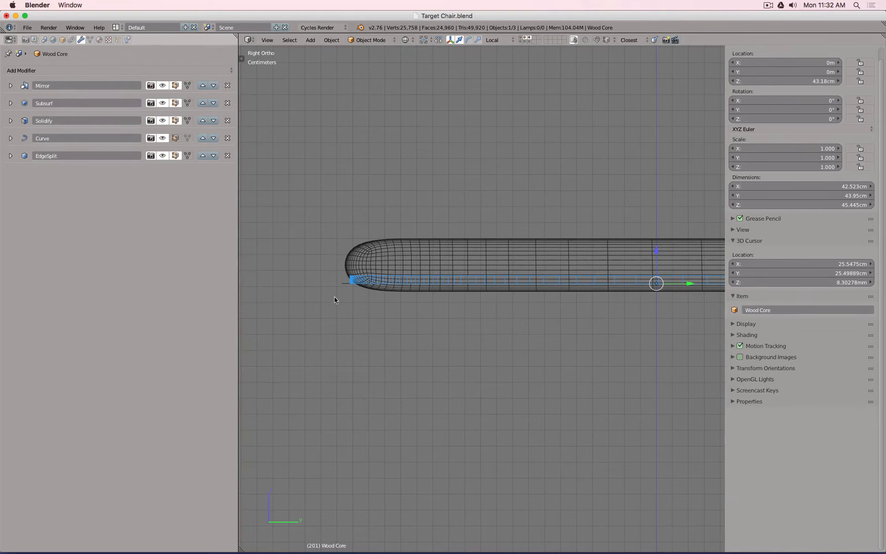
right_click(345, 286)
key("Tab")
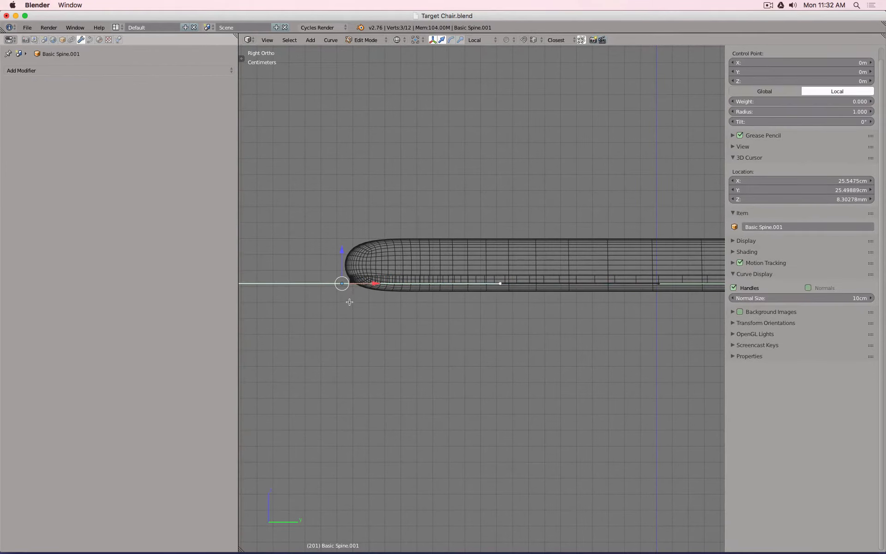
key("g")
left_click(351, 327)
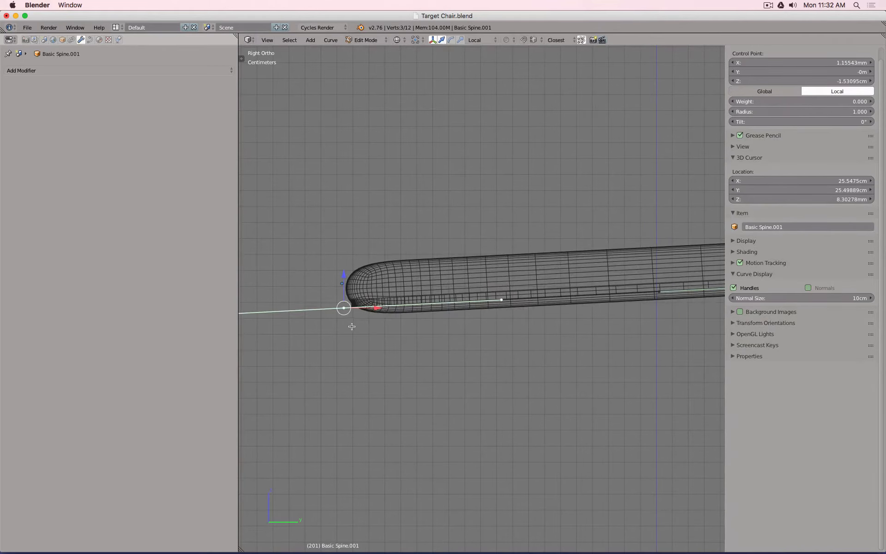
right_click(500, 298)
key("g")
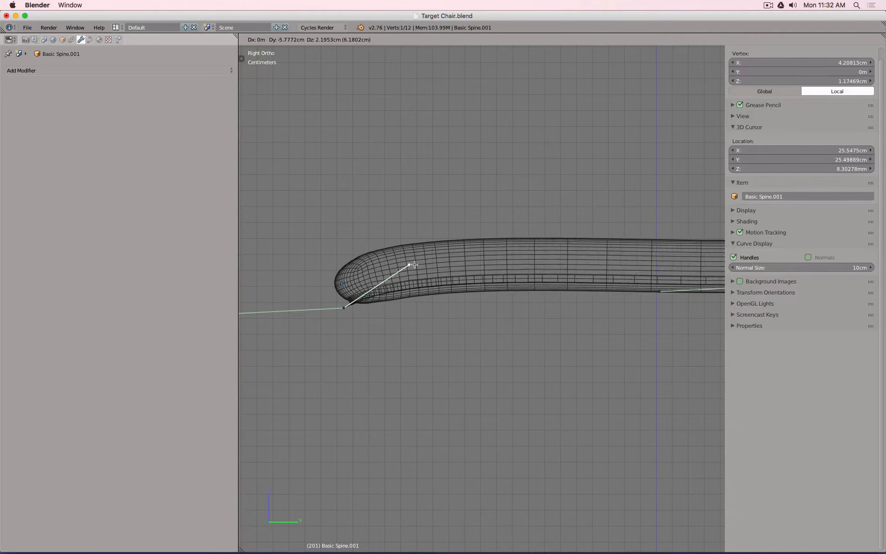
key("Escape")
key("Tab")
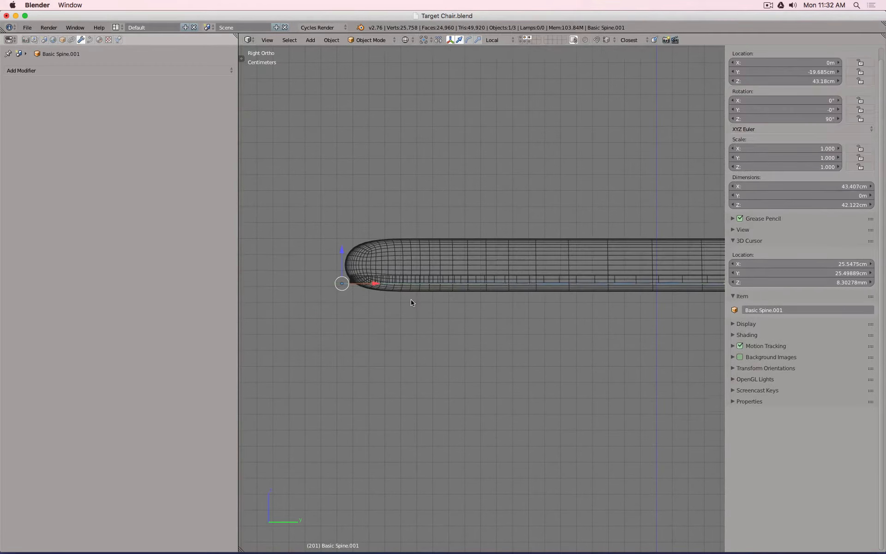
- Inspect the seat-and-backrest profile in solid shading and the Foam's front edge around the wood core in the wireframe side view
key("z")
scroll(411, 303, "down", 6)
scroll(447, 266, "up", 4)
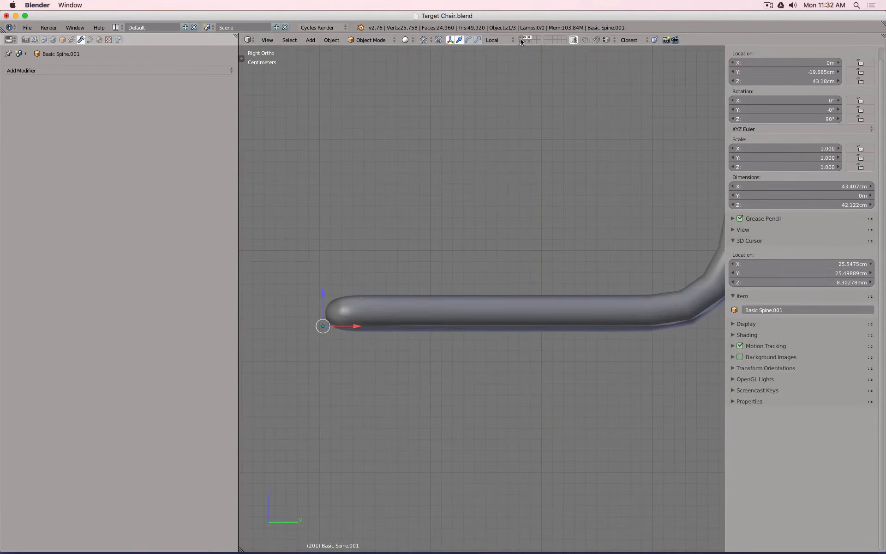
scroll(649, 303, "down", 5)
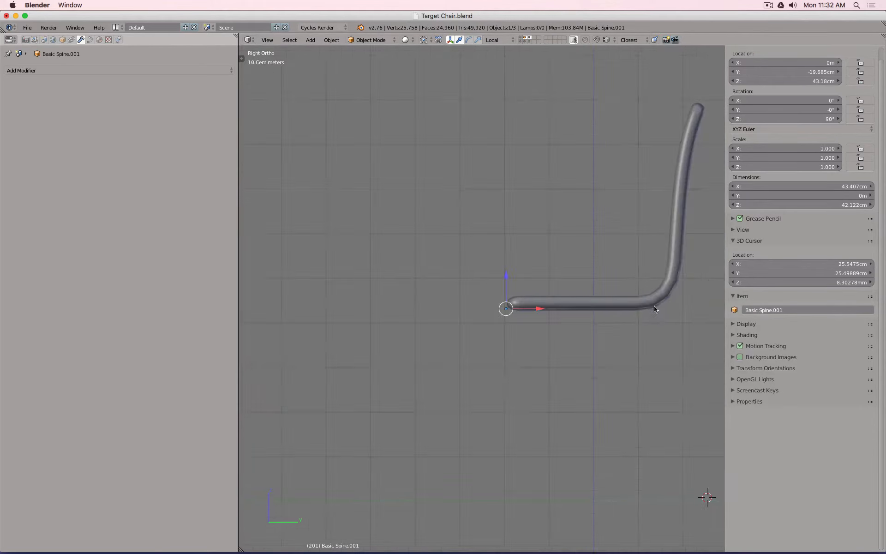
middle_click_drag(655, 303, 587, 325)
right_click(596, 189)
key("z")
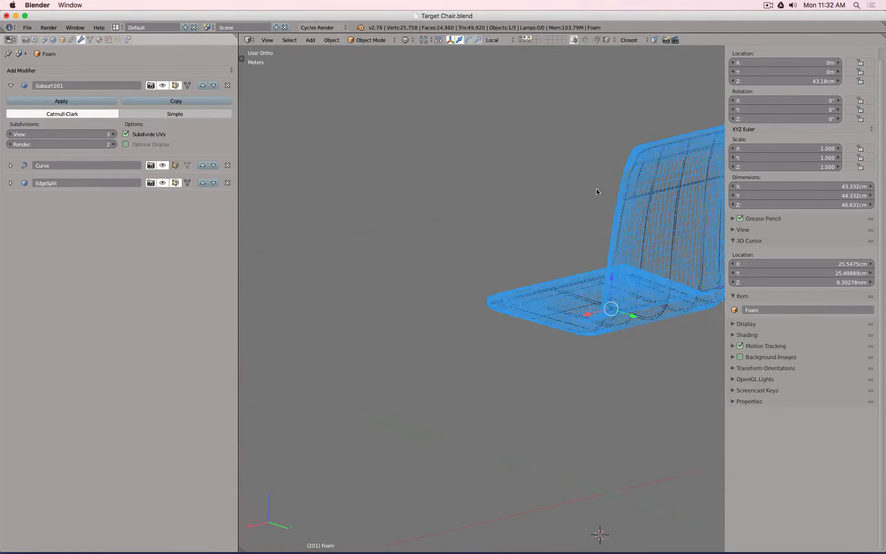
key("KP_1")
key("KP_3")
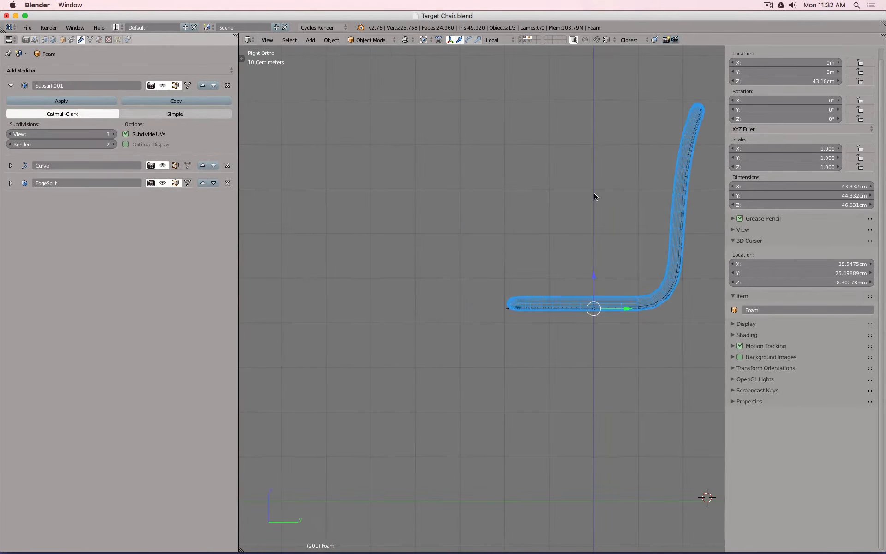
scroll(512, 344, "up", 5)
scroll(501, 267, "up", 2)
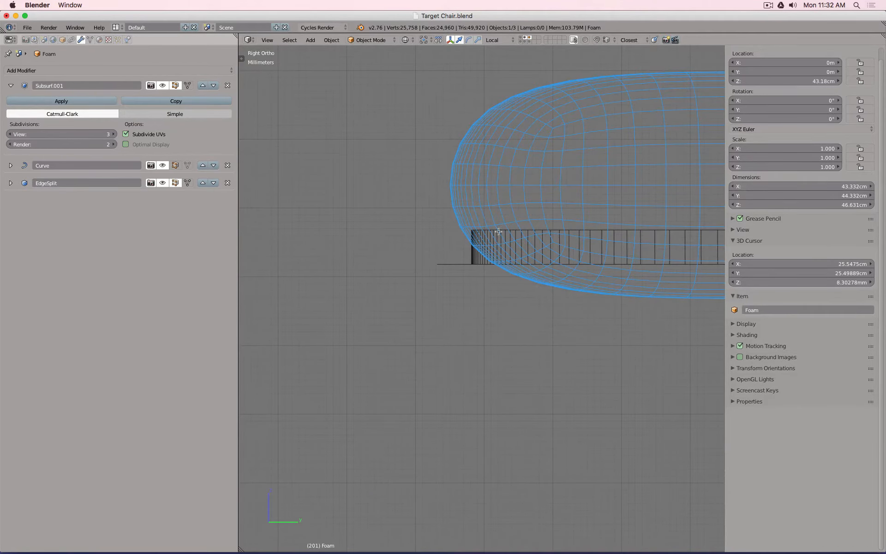
- Add a loop cut around the Foam's side walls and slide it close to the lower face
key("Tab")
scroll(507, 165, "down", 4)
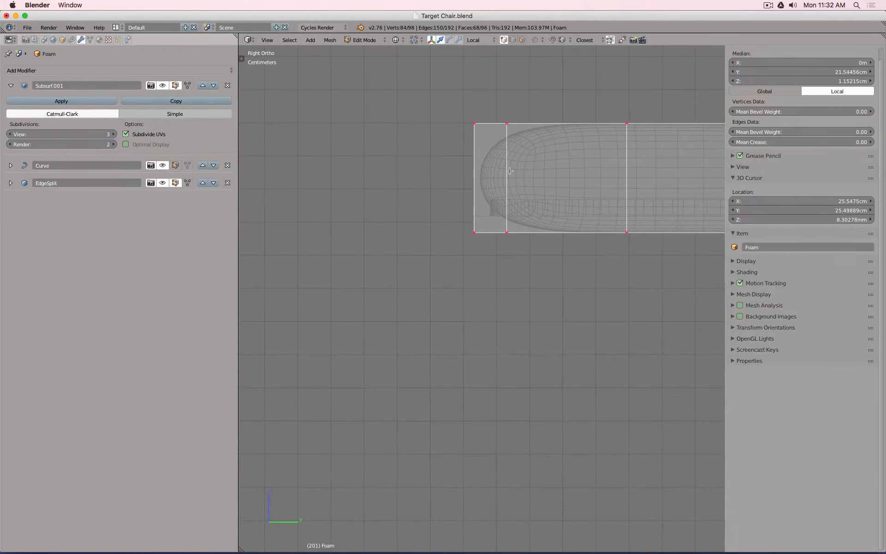
key("ctrl+r")
left_click(508, 178)
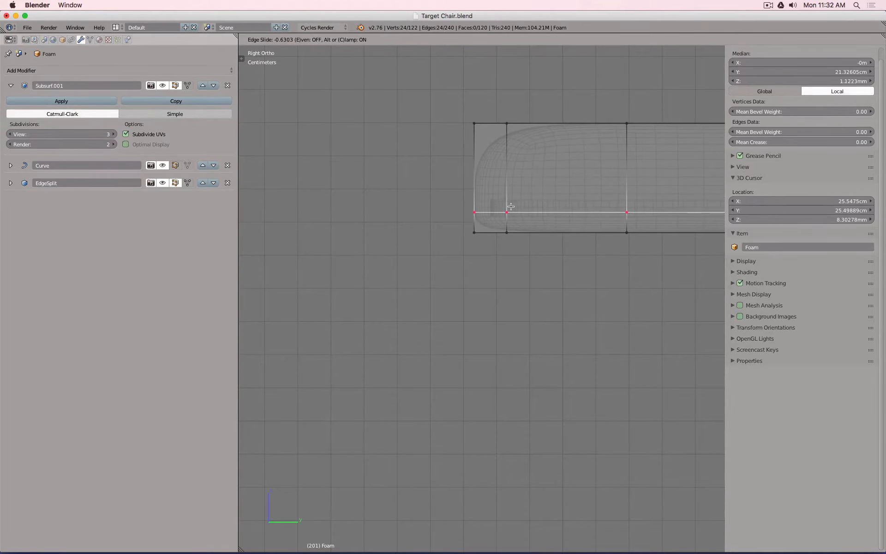
left_click(511, 209)
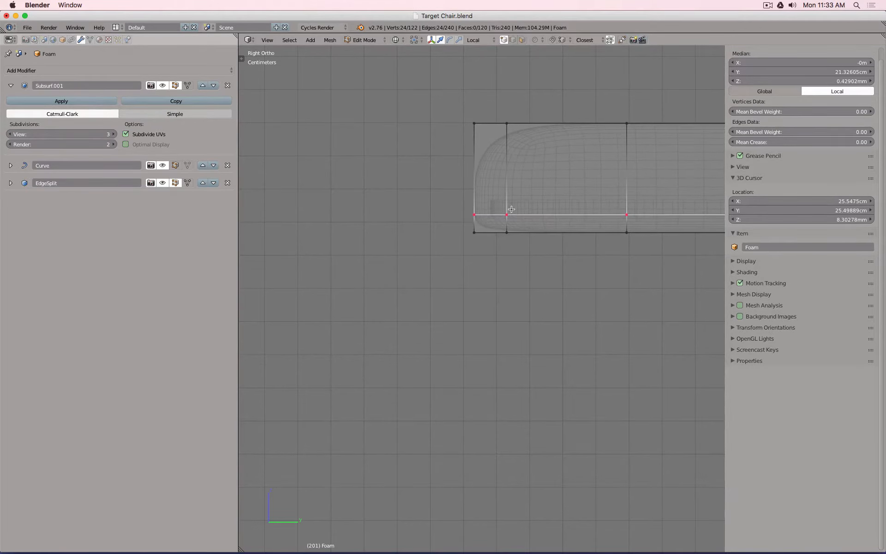
scroll(494, 213, "up", 1)
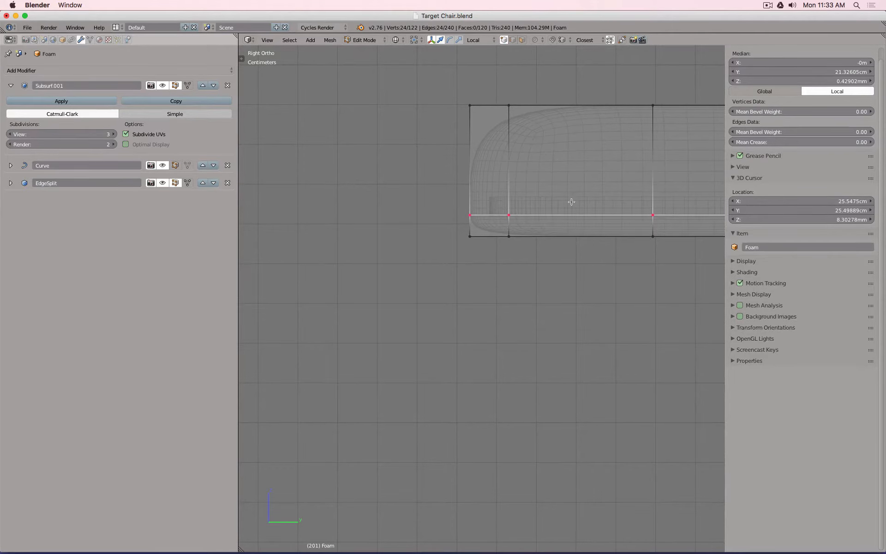
- Examine the Foam's edge shape in solid shading at the seat front, backrest end and bend, from the side and front
key("Tab")
scroll(483, 190, "down", 11)
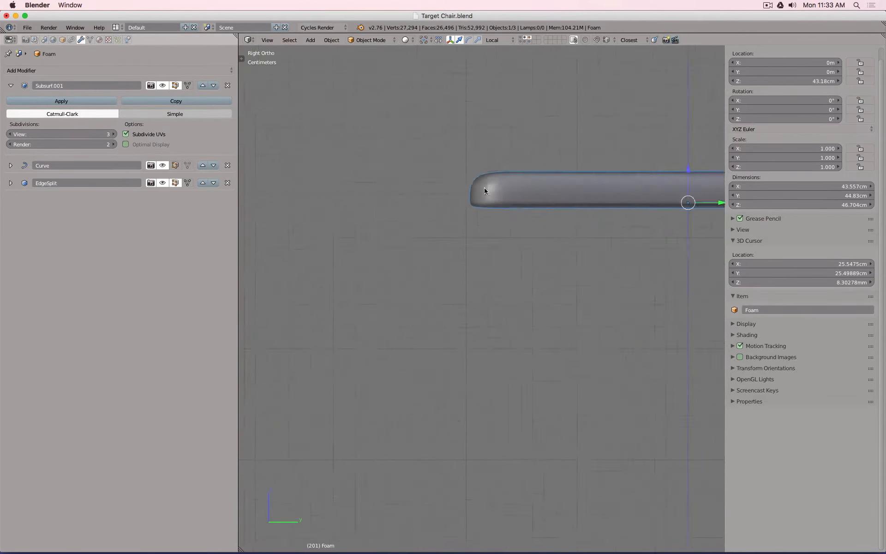
middle_click_drag(582, 210, 454, 305, "shift")
middle_click_drag(576, 182, 490, 373, "shift")
scroll(495, 234, "up", 8)
scroll(500, 271, "up", 6)
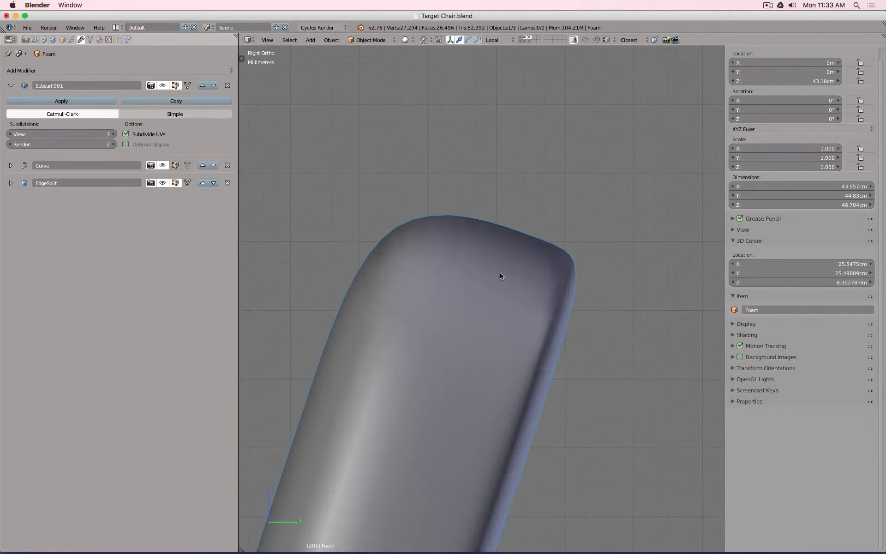
key("z")
key("z")
scroll(500, 271, "down", 5)
key("Tab")
key("Tab")
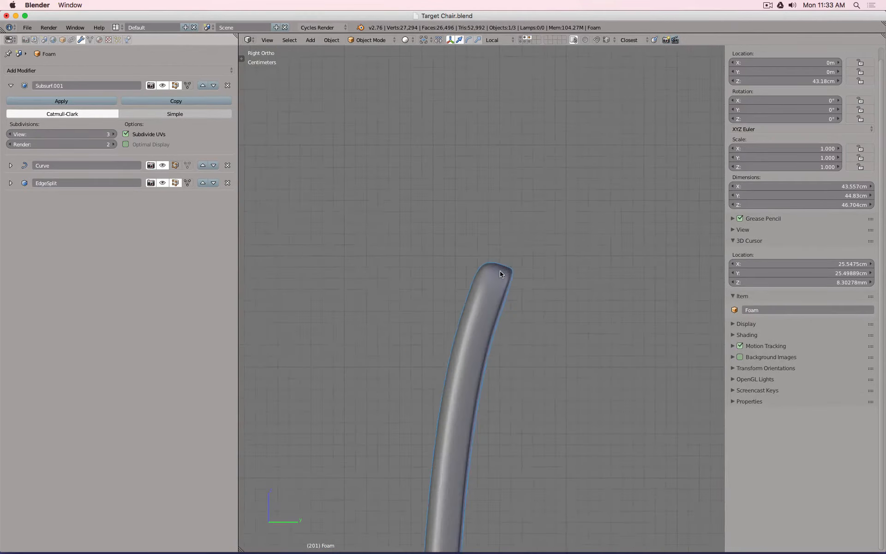
middle_click_drag(489, 292, 492, 313)
scroll(494, 315, "down", 6)
middle_click_drag(461, 460, 479, 340, "shift")
scroll(479, 339, "up", 2)
scroll(479, 338, "up", 2)
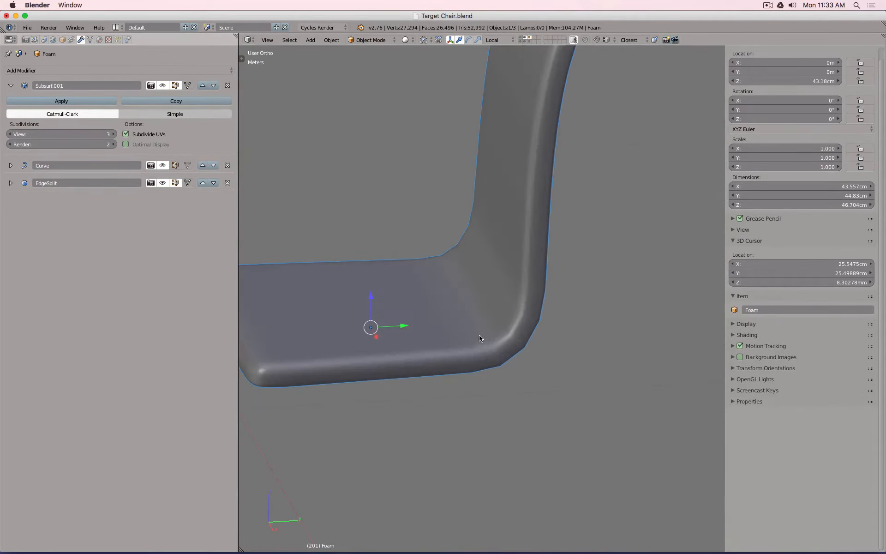
key("KP_1")
scroll(557, 364, "up", 6)
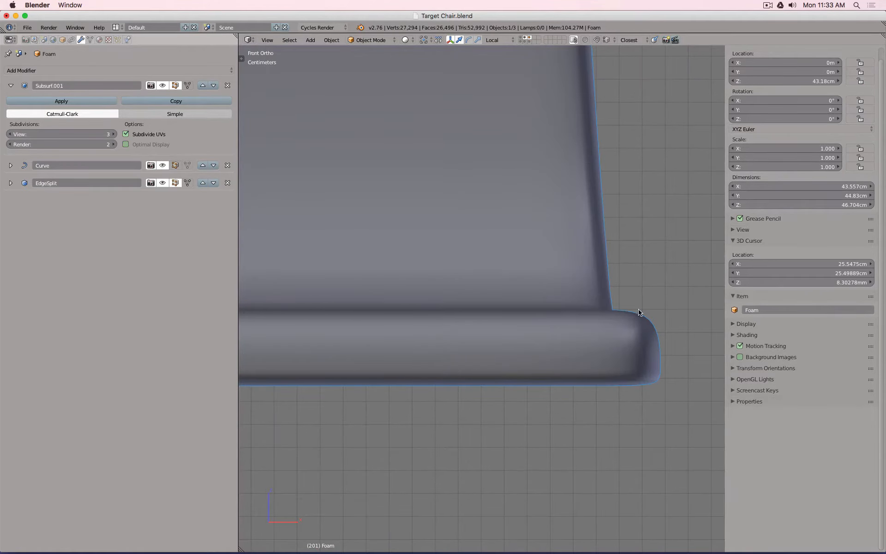
scroll(662, 325, "down", 6)
key("Tab")
middle_click_drag(660, 318, 621, 349)
middle_click_drag(550, 378, 583, 244, "shift")
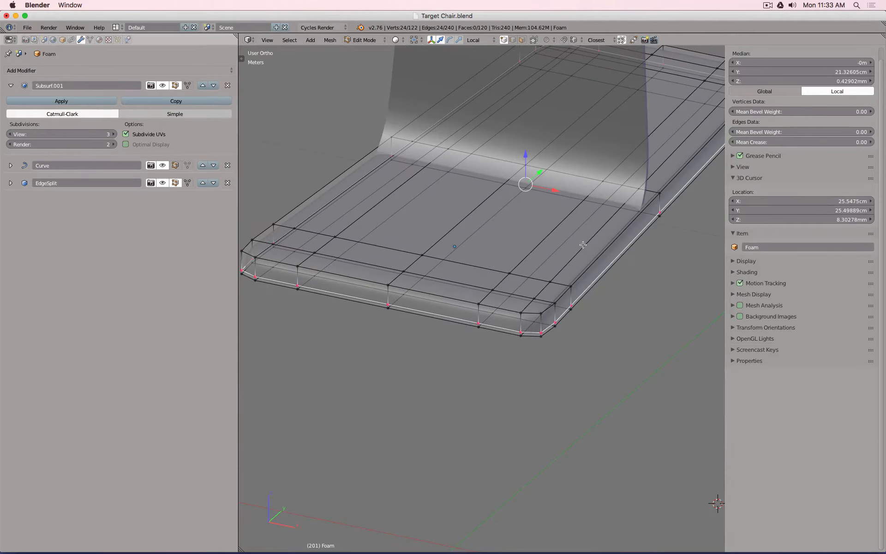
right_click(536, 296)
right_click(554, 279, "shift")
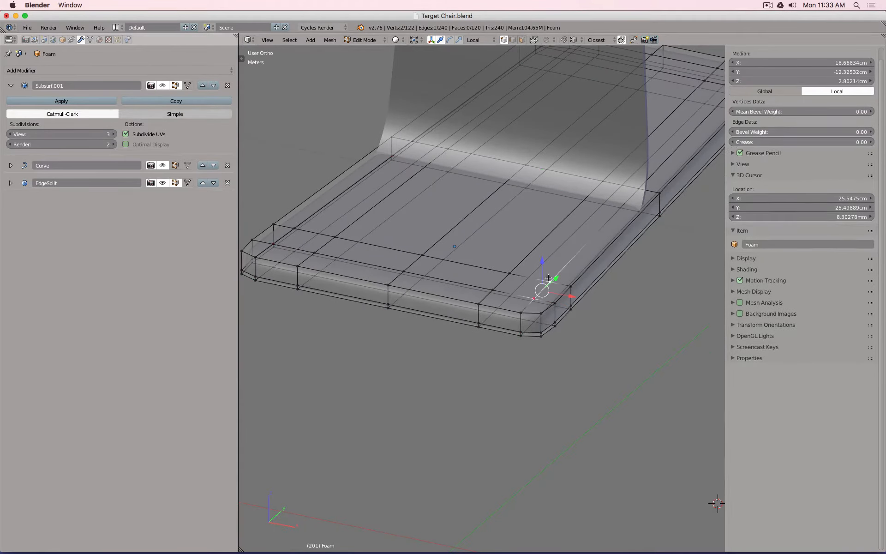
right_click(506, 278, "shift")
right_click(491, 289, "shift")
- Delete the vertices of the Foam's half on the positive X side, keeping those on the centre line
scroll(494, 275, "down", 3)
key("KP_1")
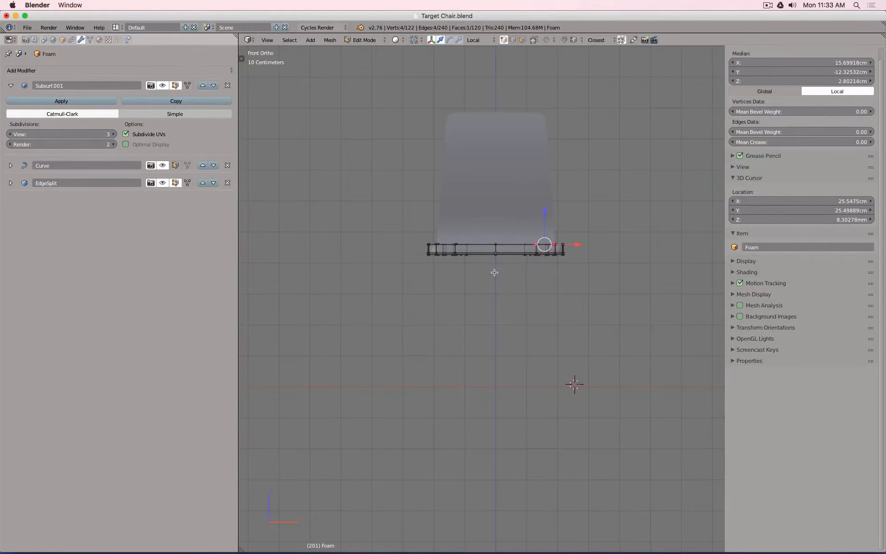
key("z")
key("a")
key("b")
left_click_drag(511, 194, 573, 304)
key("x")
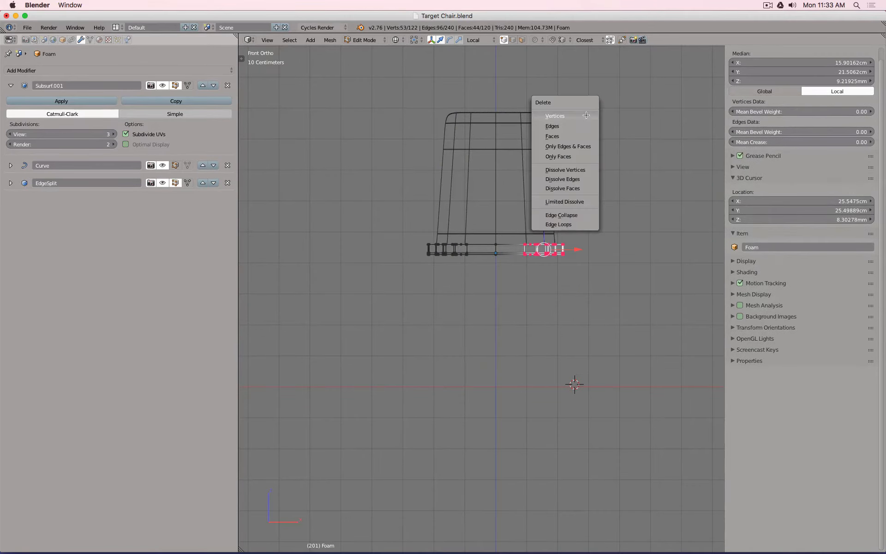
left_click(580, 111)
- Add an X-axis Mirror modifier to the Foam and make it first in the modifier stack
left_click(129, 70)
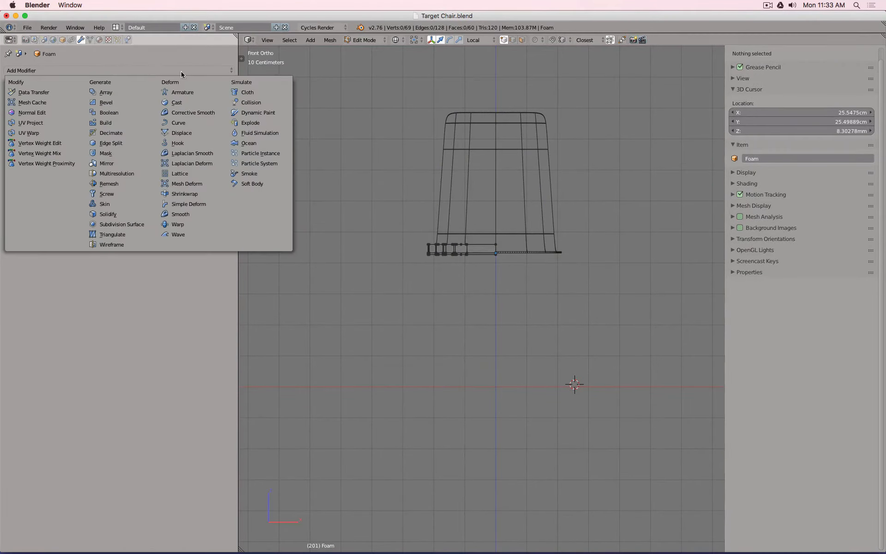
left_click(135, 162)
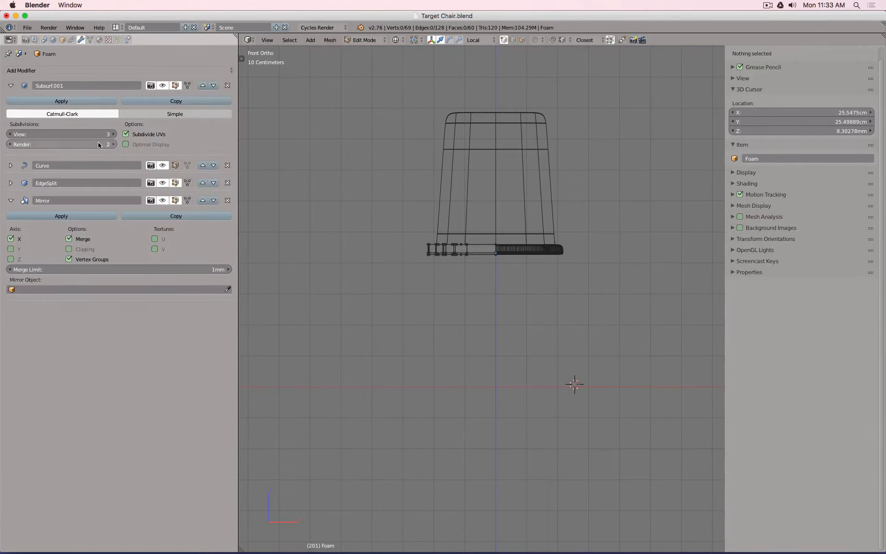
left_click(11, 200)
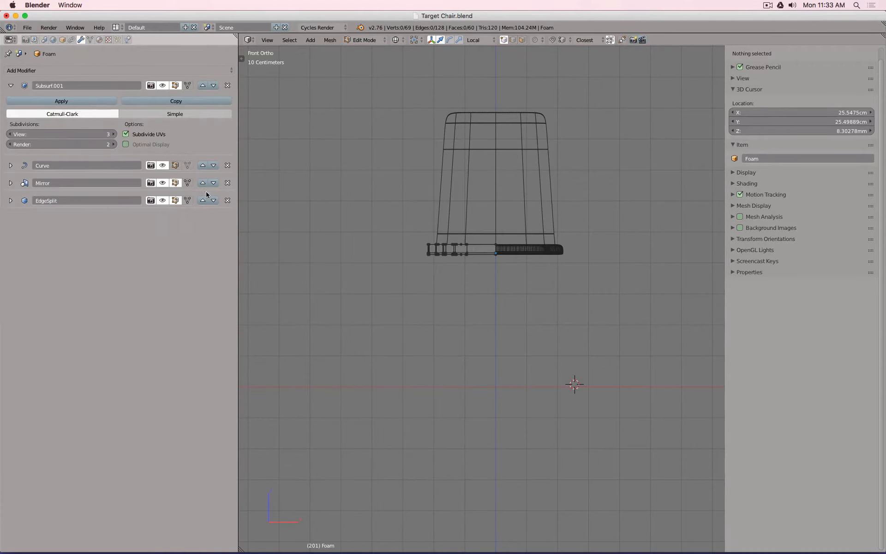
left_click(203, 182)
left_click(202, 165)
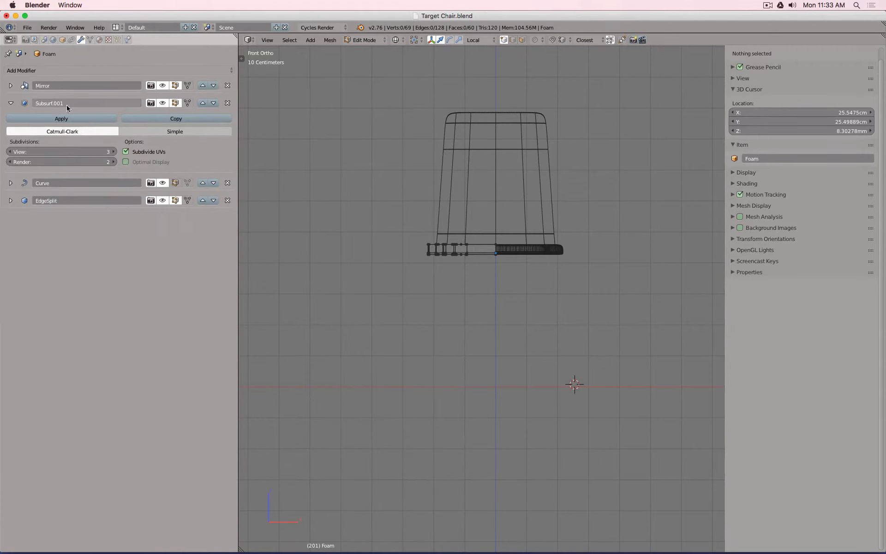
left_click(10, 102)
- Select the four upper-face vertices of the Foam between the two inner lengthwise edges near the backrest end
mouse_move(452, 203)
middle_mouse_down()
mouse_move(470, 190)
mouse_move(468, 227)
middle_mouse_up()
key("z")
scroll(526, 131, "up", 5)
mouse_move(498, 132)
middle_mouse_down()
mouse_move(513, 178)
mouse_move(527, 172)
mouse_move(522, 178)
middle_mouse_up()
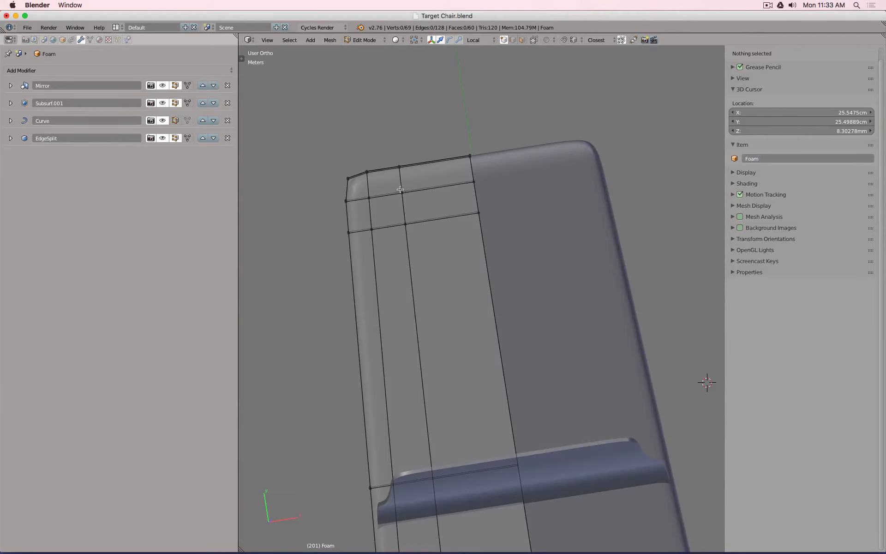
right_click(370, 202)
right_click(409, 202, "shift")
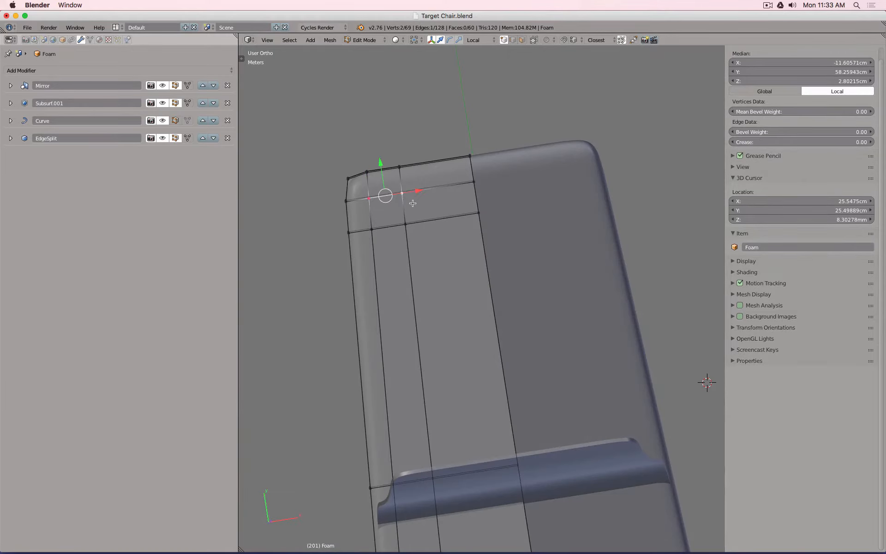
right_click(374, 232, "shift")
middle_click_drag(406, 231, 427, 220)
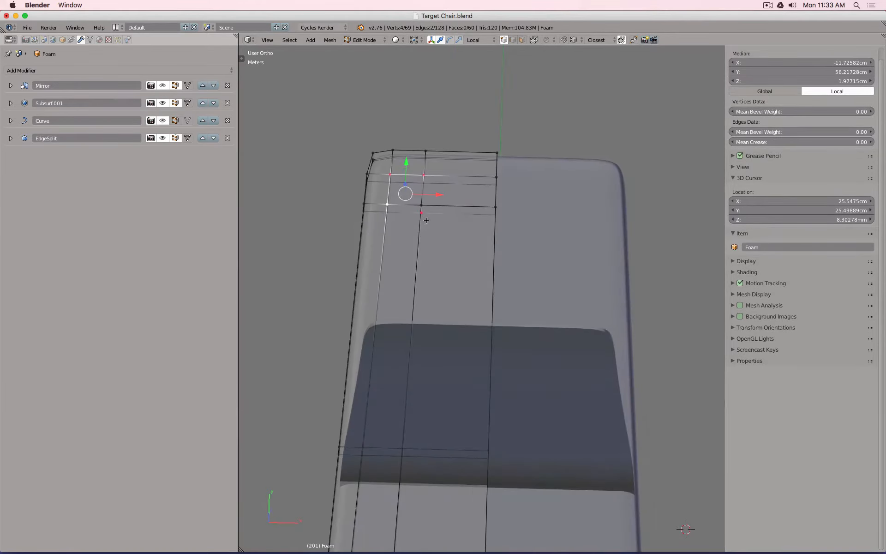
right_click(426, 220, "shift")
right_click(427, 203, "shift")
- Extend the selection along the same two lengthwise edges with two upper-face vertices at the bend and four near the seat's front
scroll(428, 204, "down", 4)
middle_click_drag(448, 299, 469, 212, "shift")
scroll(428, 242, "up", 4)
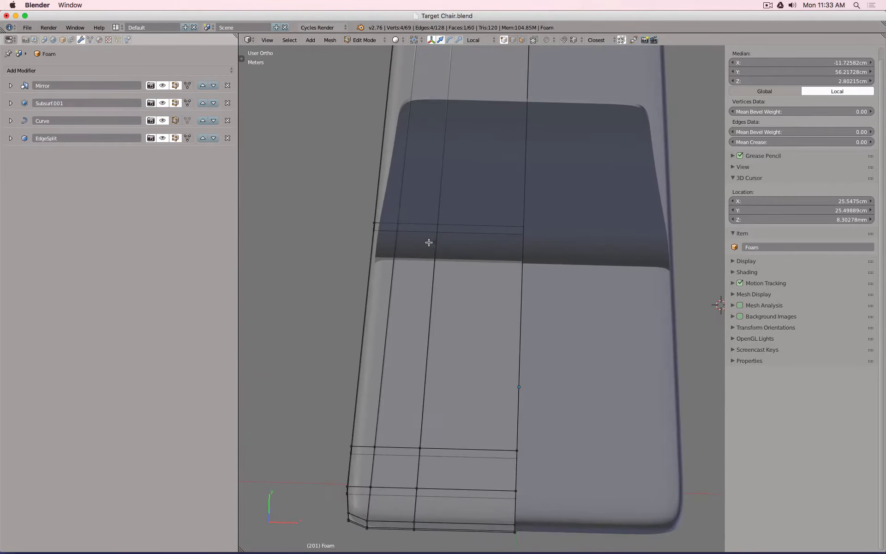
right_click(403, 210, "shift")
right_click(446, 221, "shift")
middle_click_drag(410, 383, 442, 227, "shift")
scroll(415, 280, "up", 3)
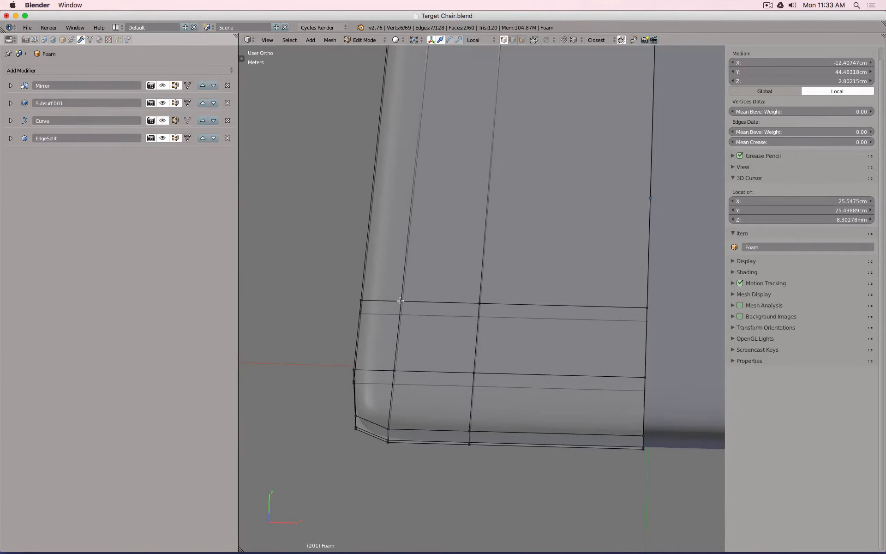
right_click(401, 300, "shift")
right_click(393, 371, "shift")
right_click(471, 369, "shift")
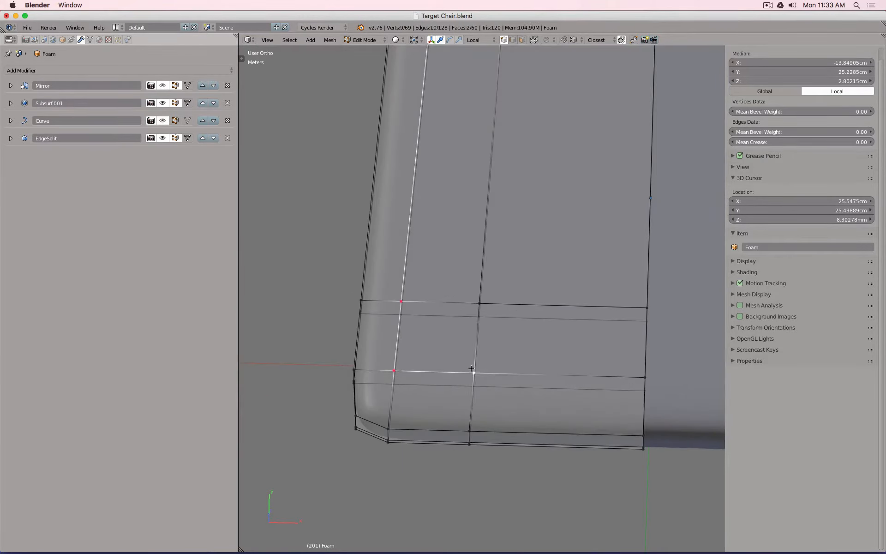
right_click(476, 298, "shift")
scroll(476, 297, "down", 3)
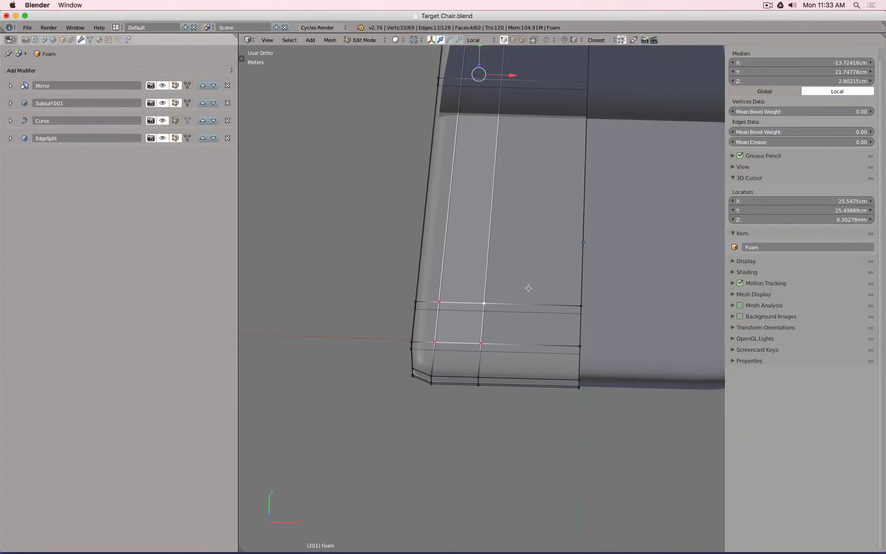
middle_click_drag(528, 288, 557, 262)
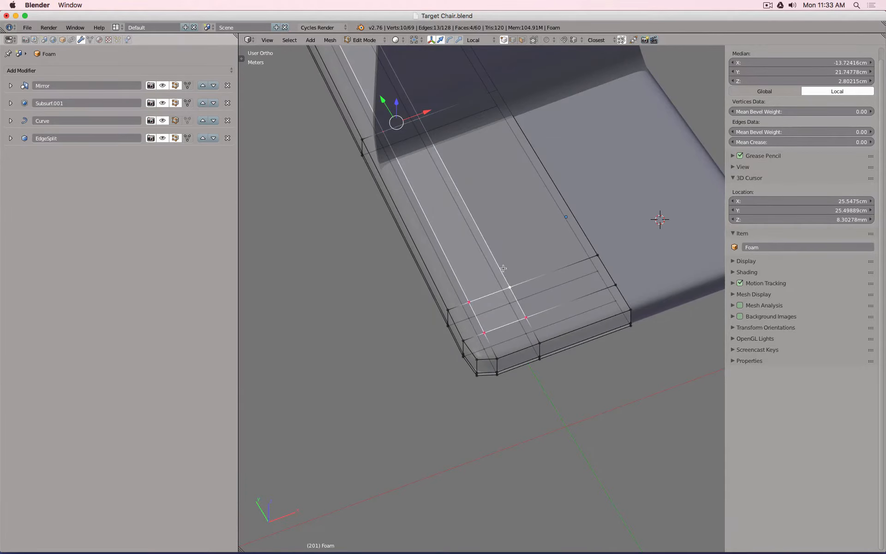
- Move the ten selected upper-face vertices of the Foam along X toward the centre line, to a median X of about -11.26 cm
scroll(503, 268, "down", 3)
middle_click_drag(480, 188, 496, 301, "shift")
scroll(409, 217, "up", 2)
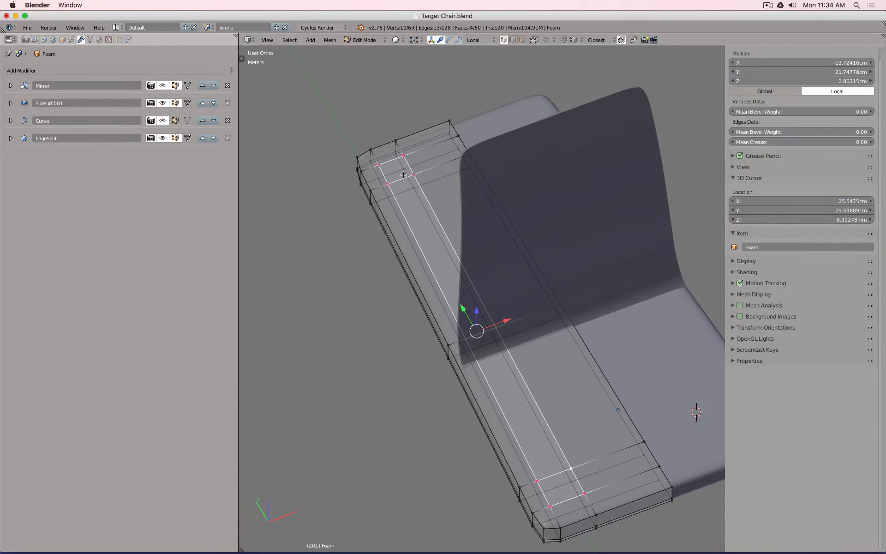
right_click(372, 152, "shift")
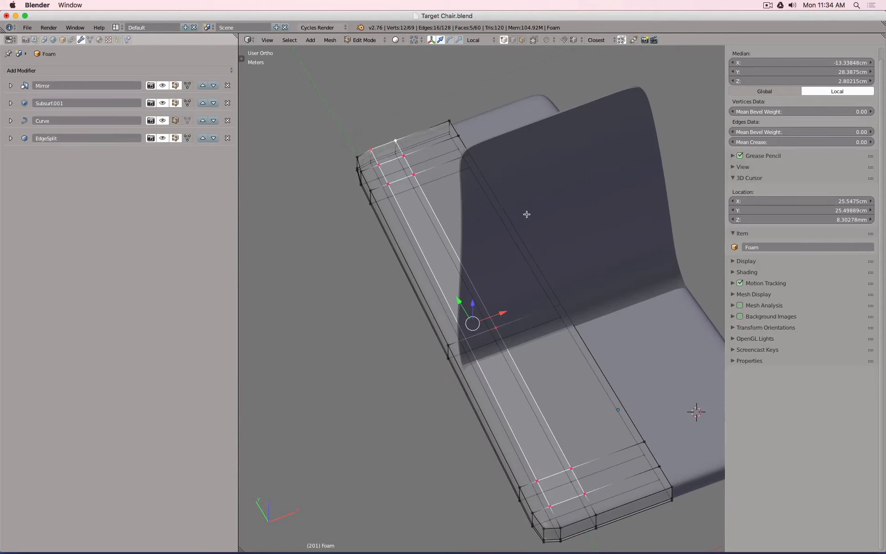
right_click(396, 139, "shift")
middle_click_drag(484, 216, 438, 173, "shift")
left_click_drag(462, 276, 475, 270)
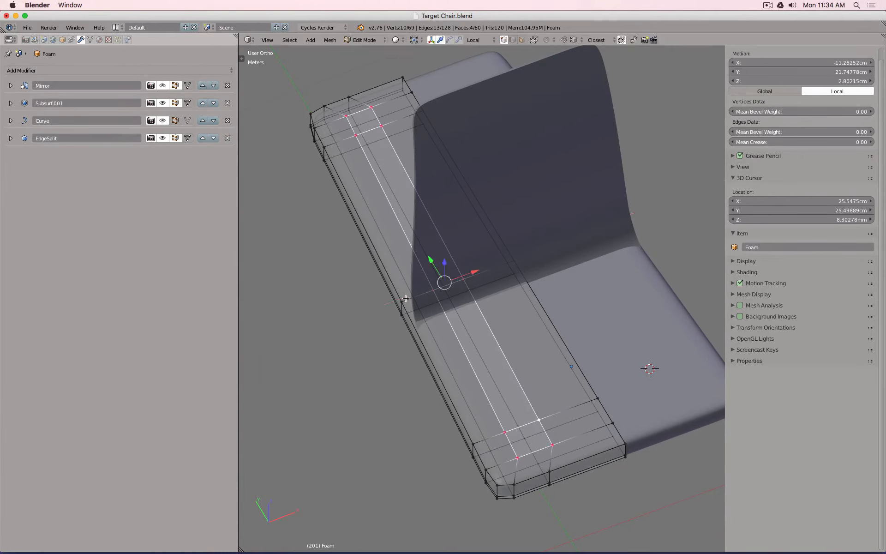
- Select the four upper-face vertices of the Foam between the two inner lengthwise edges near the seat's front corner
right_click(503, 429)
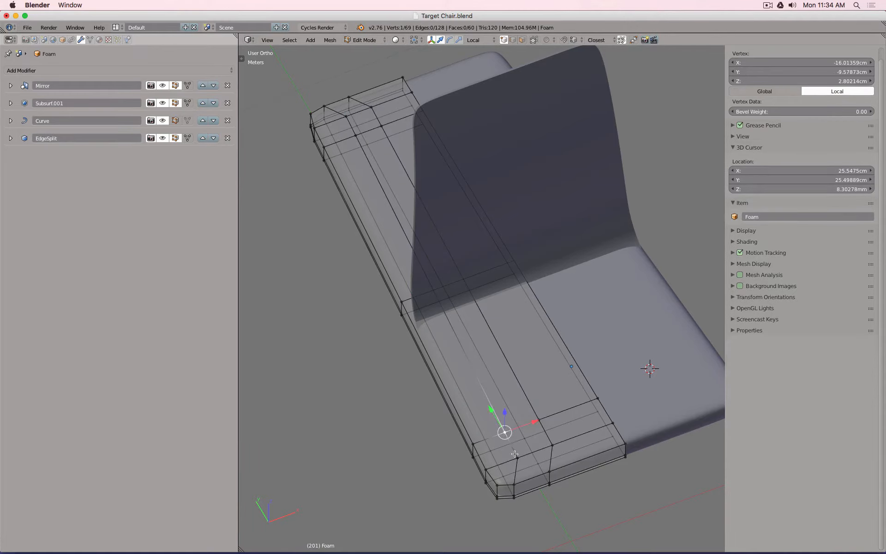
right_click(513, 455, "shift")
right_click(559, 444, "shift")
right_click(542, 413, "shift")
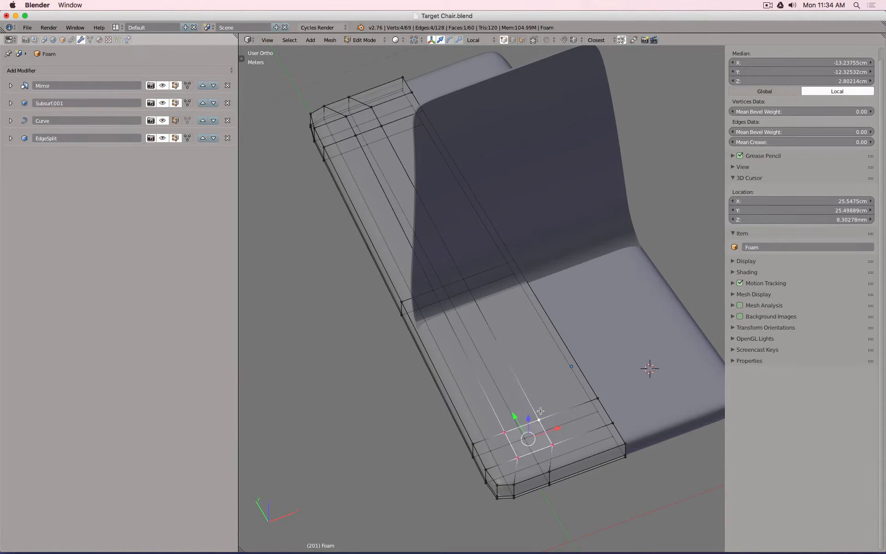
key("g")
key("g")
right_click(508, 410)
key("g")
key("g")
right_click(496, 416)
- Move the four selected vertices about 2.13 cm along the local Y axis, away from the seat's front edge
key("g")
key("y")
key("y")
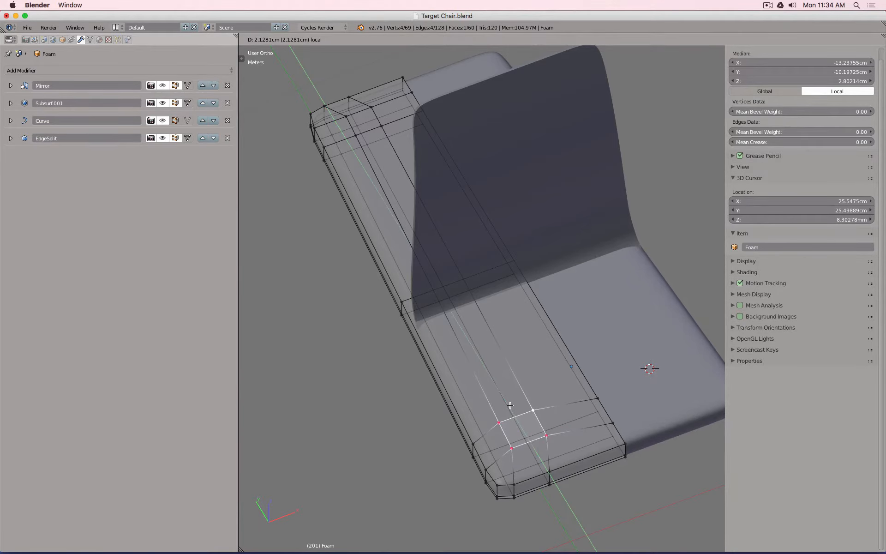
left_click(508, 409)
- Compare the smoothed Foam's front corner and edge with and without the last vertex move by undoing and redoing it
key("Tab")
middle_click_drag(508, 409, 594, 411)
scroll(491, 426, "up", 7)
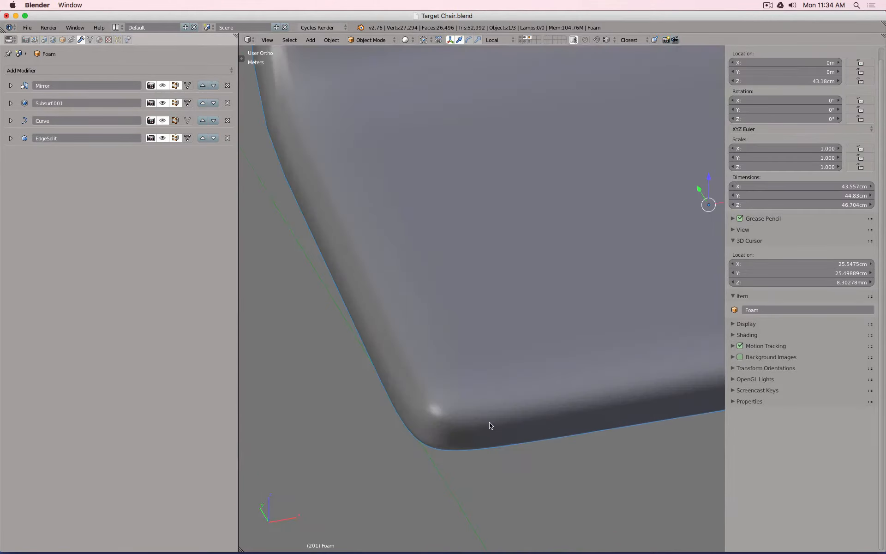
key("ctrl+z")
key("ctrl+shift+z")
scroll(475, 417, "down", 3)
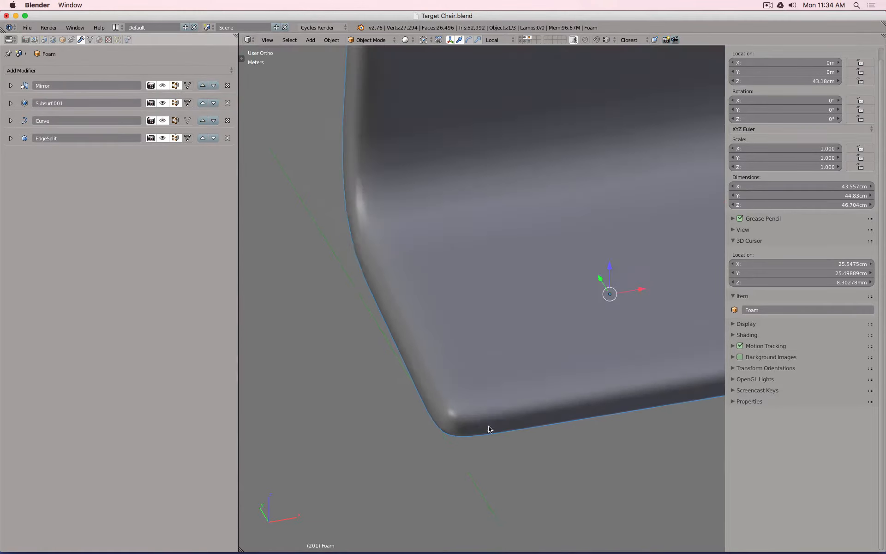
middle_click_drag(489, 427, 459, 396)
key("ctrl+z")
key("ctrl+shift+z")
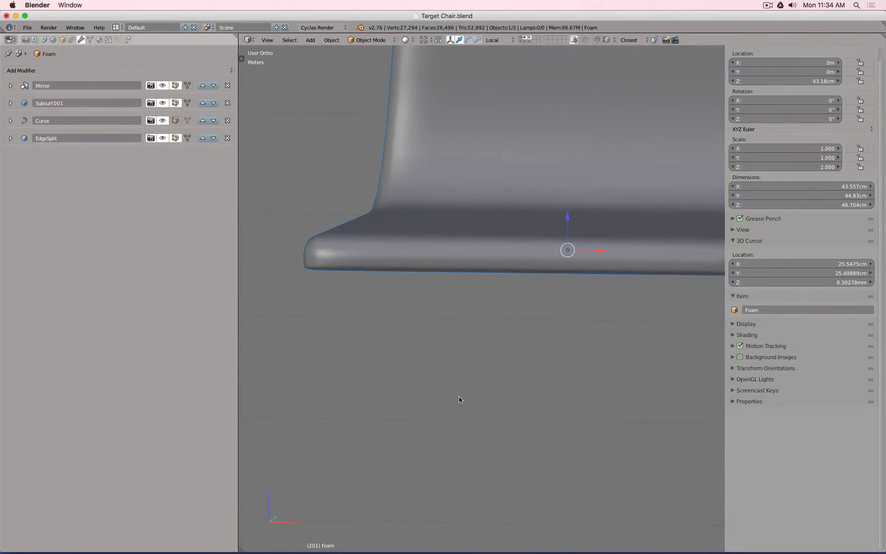
key("ctrl+z")
key("ctrl+shift+z")
middle_click_drag(378, 280, 397, 296)
- Move the two upper centre-line vertices of the Foam near the seat's front along local Y, away from the front edge
key("Tab")
scroll(391, 281, "down", 5)
middle_click_drag(394, 240, 452, 262)
scroll(592, 383, "up", 4)
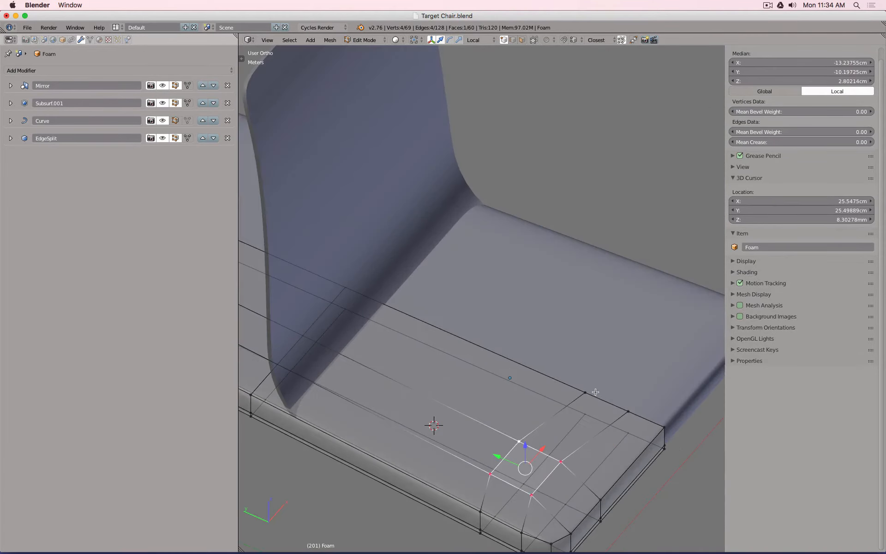
middle_click_drag(598, 399, 621, 401)
right_click(642, 377)
right_click(690, 379, "shift")
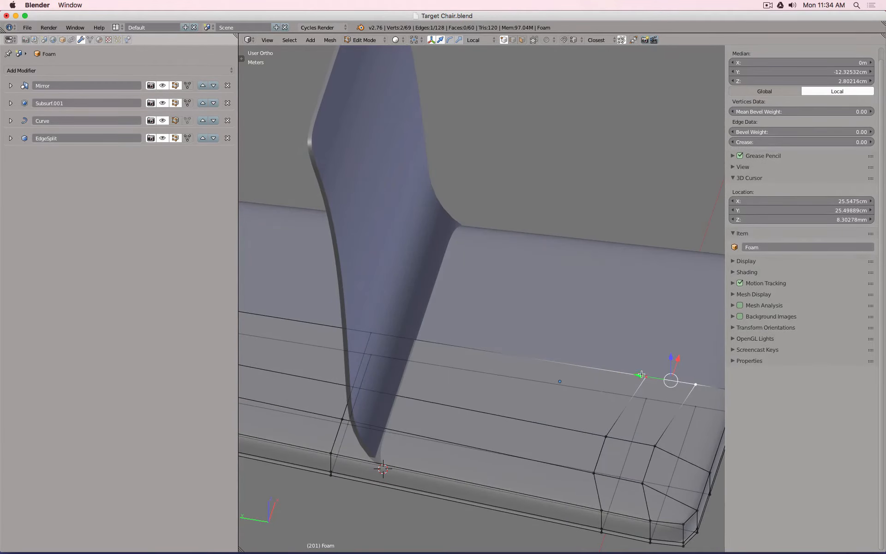
left_click_drag(639, 374, 619, 397)
- Move the six inner upper-face vertices near the backrest end, including two on the centre line, along local Y toward the bend
scroll(620, 396, "down", 3)
middle_click_drag(297, 364, 452, 362, "shift")
scroll(452, 363, "up", 4)
right_click(399, 377)
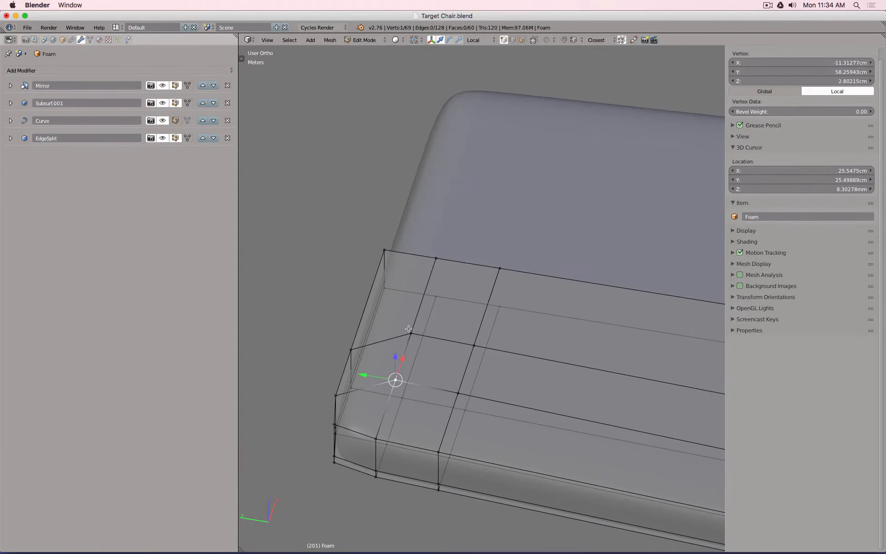
right_click(411, 331, "shift")
right_click(470, 346, "shift")
right_click(459, 390, "shift")
right_click(494, 276, "shift")
right_click(434, 254, "shift")
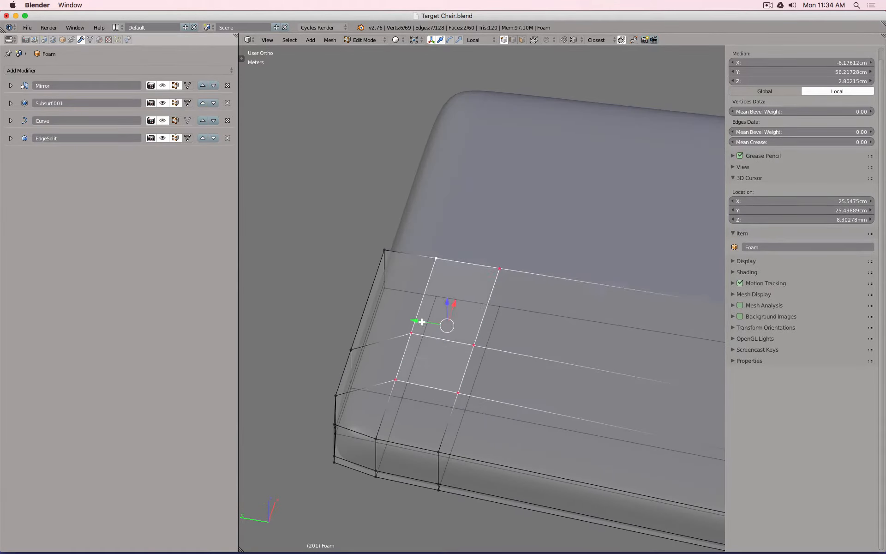
left_click_drag(416, 320, 443, 323)
- Examine the smoothed Foam's seat and backrest edges from several angles in Object Mode
scroll(488, 350, "down", 6)
key("Tab")
middle_click_drag(557, 344, 538, 378)
middle_click_drag(509, 364, 407, 335)
scroll(510, 302, "down", 1)
scroll(510, 302, "down", 2)
scroll(576, 339, "up", 2)
scroll(615, 377, "down", 4)
scroll(504, 301, "up", 3)
middle_click_drag(616, 377, 503, 325, "shift")
- Slide the Foam's inner lengthwise edge loop nearest the centre line toward the centre by a factor of about 0.13
key("Tab")
scroll(504, 301, "down", 4)
right_click(501, 330, "alt")
scroll(511, 318, "up", 2)
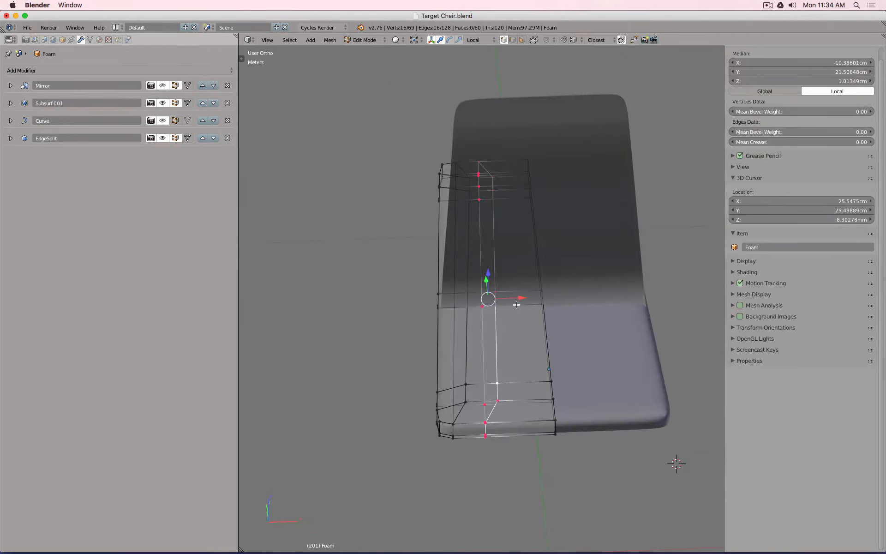
key("g")
key("g")
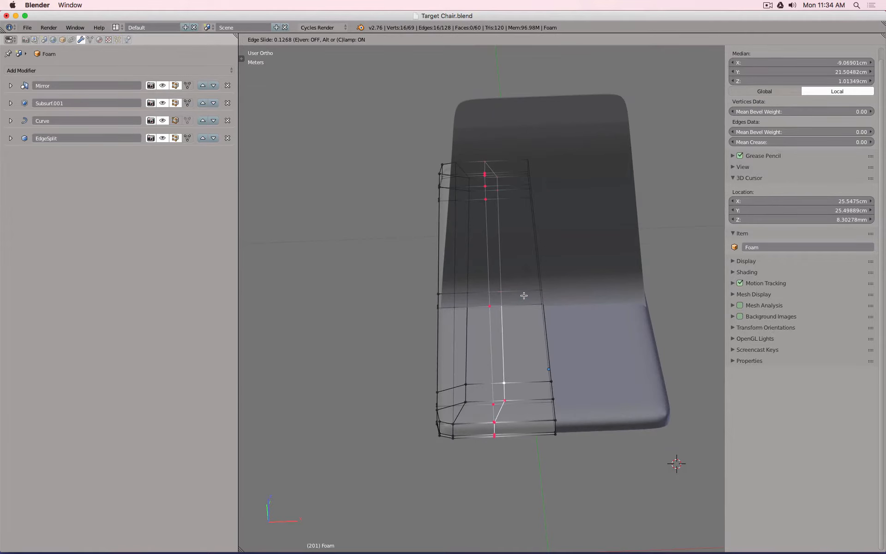
left_click(524, 296)
- Slide the Foam's inner crosswise edge loops near the seat's front and near the backrest end slightly toward the bend
middle_click_drag(451, 334, 551, 410)
right_click(527, 419, "alt")
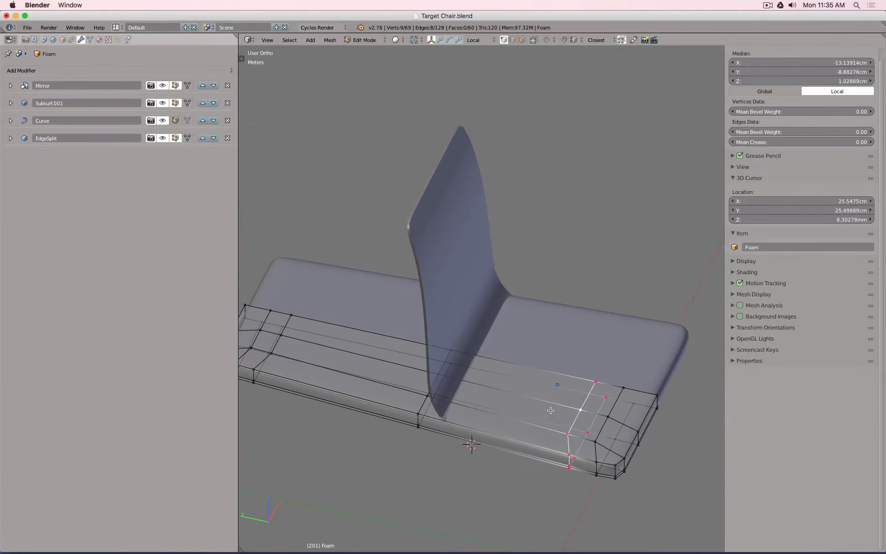
key("ctrl+space")
middle_click_drag(409, 377, 533, 393, "shift")
right_click(405, 360, "alt")
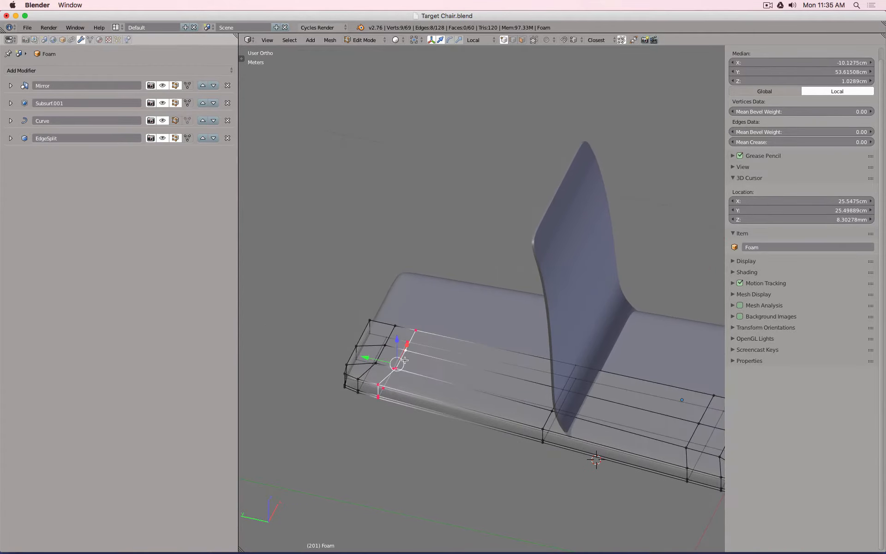
key("g")
key("g")
left_click(408, 361)
key("Tab")
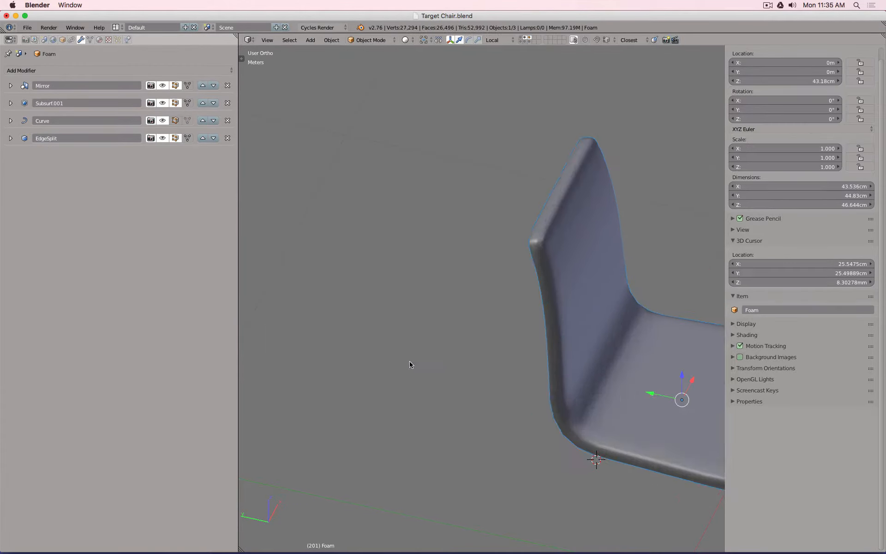
middle_click_drag(409, 361, 531, 271)
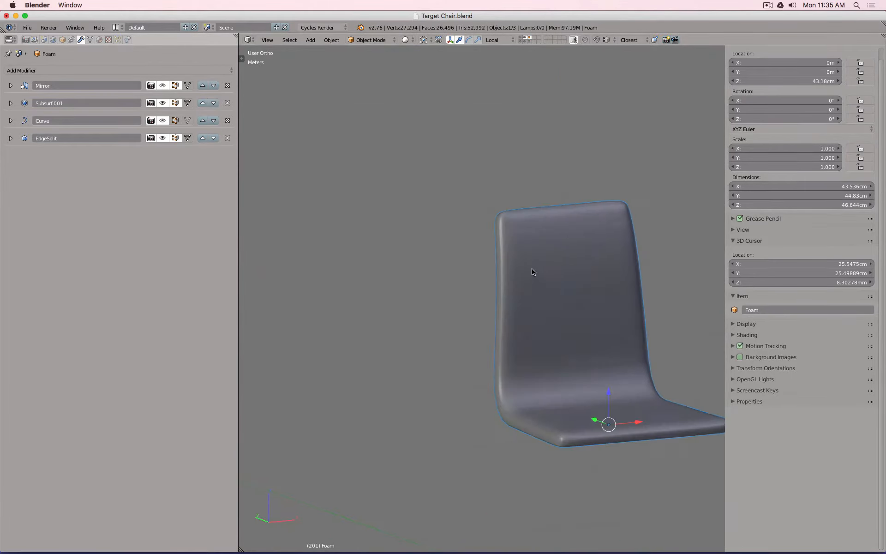
- Slide the upper outer-edge vertex beside the Foam's seat-front corner along its edge, away from the corner
key("Tab")
scroll(516, 259, "up", 5)
scroll(528, 259, "down", 6)
middle_click_drag(538, 356, 577, 365)
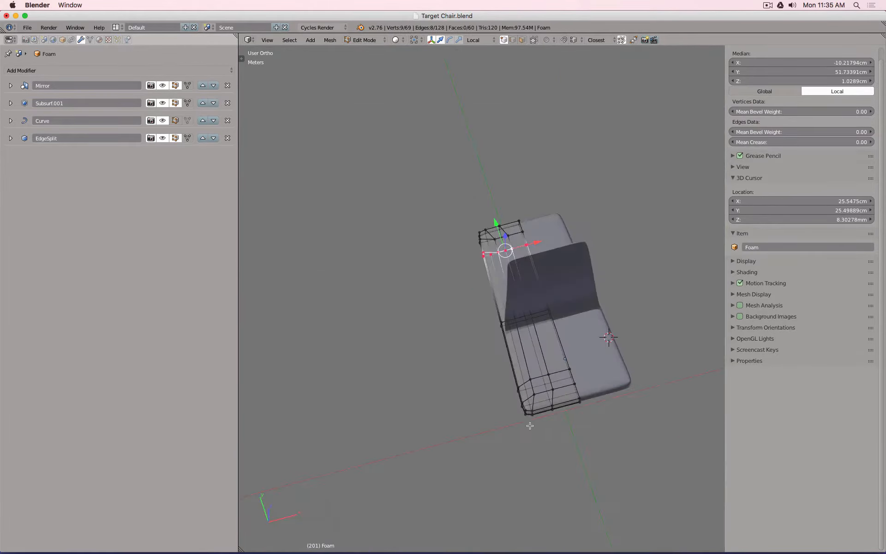
scroll(590, 367, "up", 8)
right_click(595, 403)
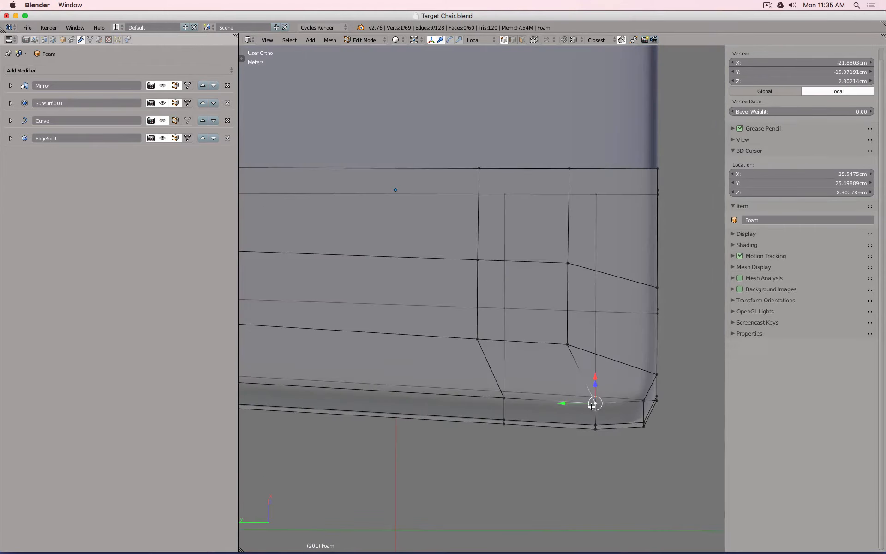
key("g")
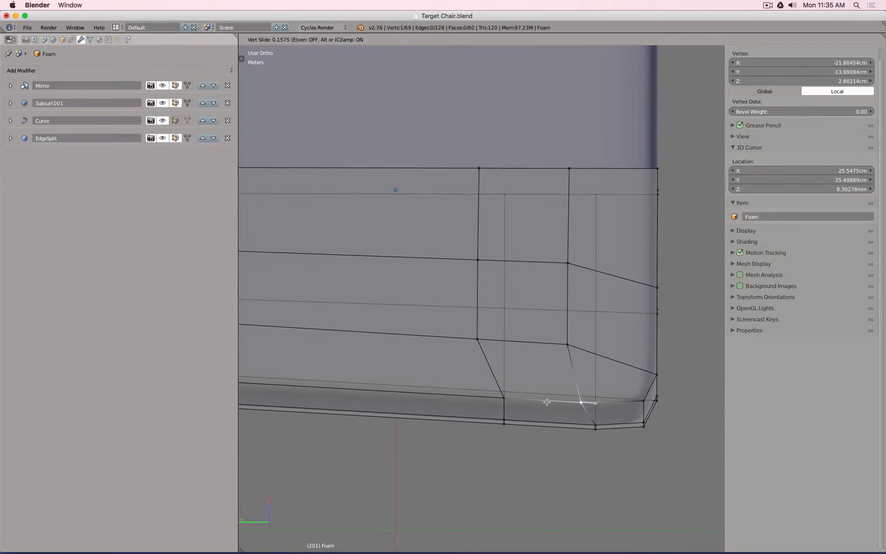
left_click(554, 403)
middle_click_drag(554, 402, 582, 286)
key("shift+v")
left_click(565, 395)
- Slide the upper end-edge vertex beside the Foam's backrest-end corner along the edge toward the centre line
scroll(537, 403, "up", 5)
scroll(546, 373, "up", 4)
right_click(512, 353)
key("shift+v")
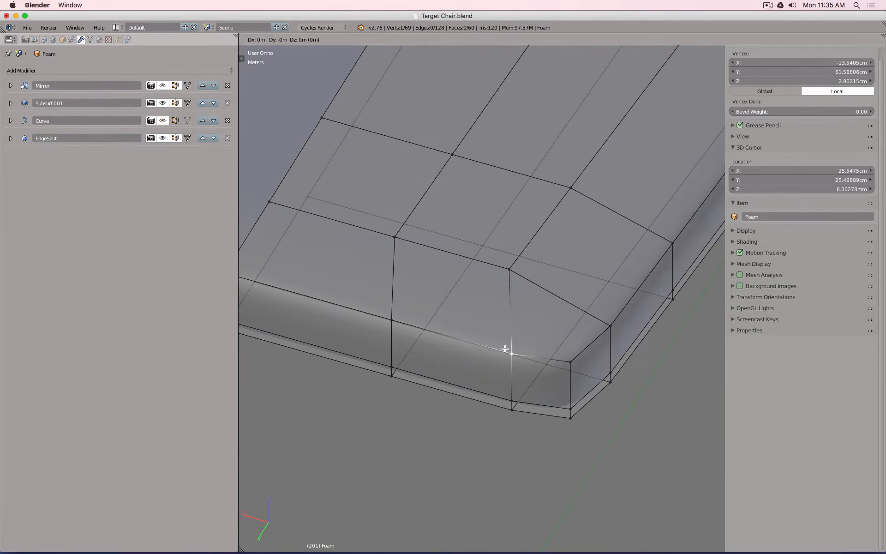
left_click(481, 344)
- Slide the upper side-edge vertex beside the backrest-end corner to about Y 56.31 cm and readjust the neighbouring end-edge vertex
middle_click_drag(480, 347, 473, 318)
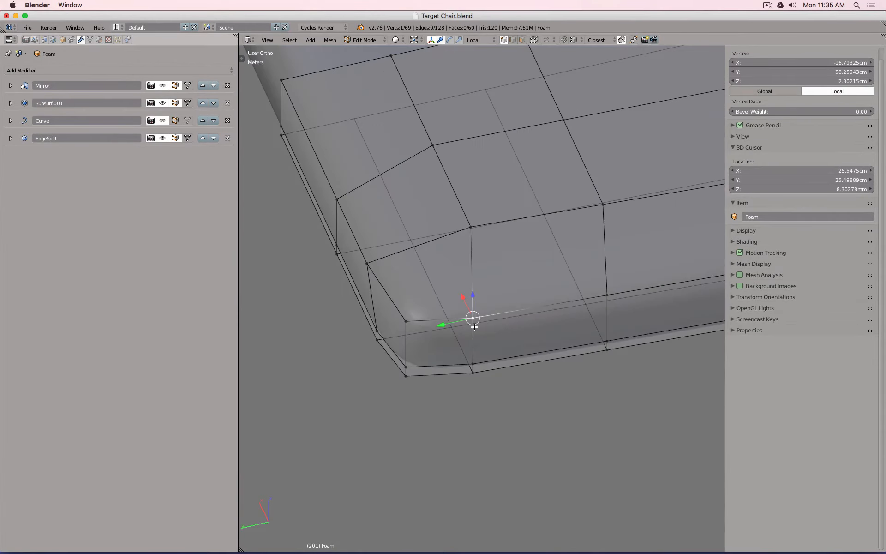
key("shift+v")
left_click(519, 321)
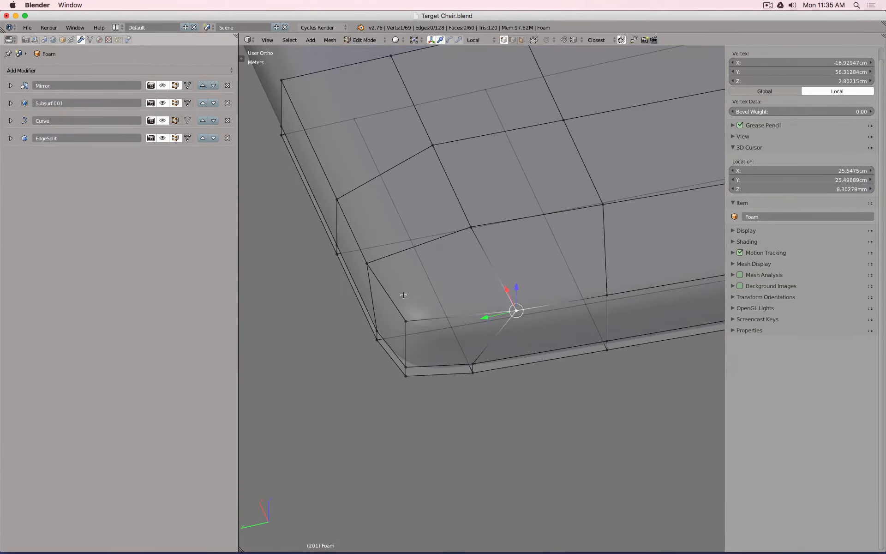
right_click(365, 256)
key("shift+v")
left_click(367, 271)
- Examine the smoothed Foam's corners at the backrest end and the seat's front up close
key("Tab")
scroll(437, 317, "down", 10)
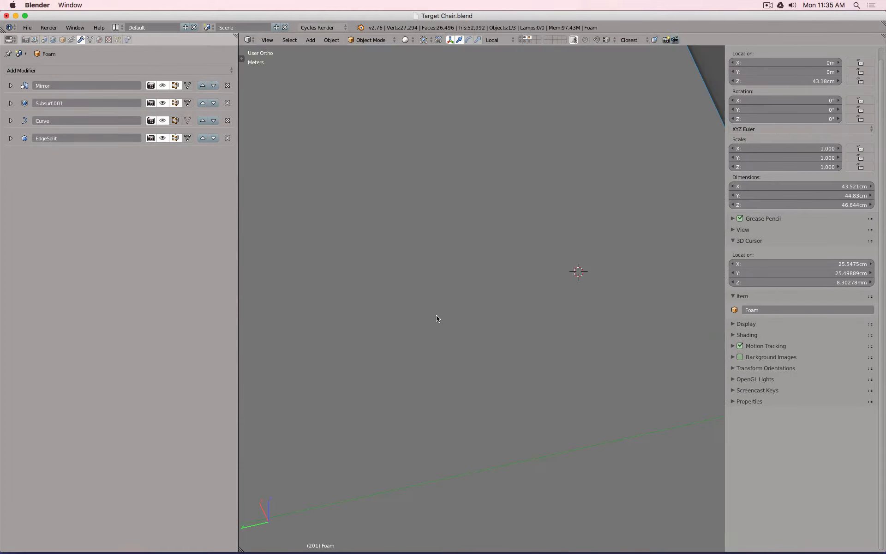
middle_click_drag(545, 281, 494, 239)
scroll(580, 244, "up", 6)
scroll(580, 244, "down", 5)
scroll(535, 180, "up", 6)
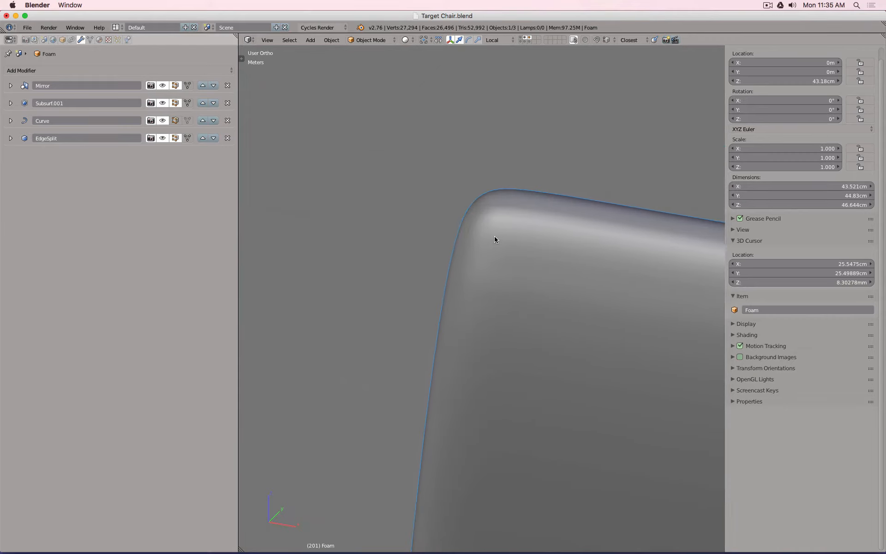
scroll(495, 239, "down", 5)
middle_click_drag(503, 257, 470, 355)
scroll(397, 358, "up", 6)
key("Tab")
key("Tab")
- Set the view subdivisions of the Foam's Subsurf.001 modifier to 4
left_click(10, 103)
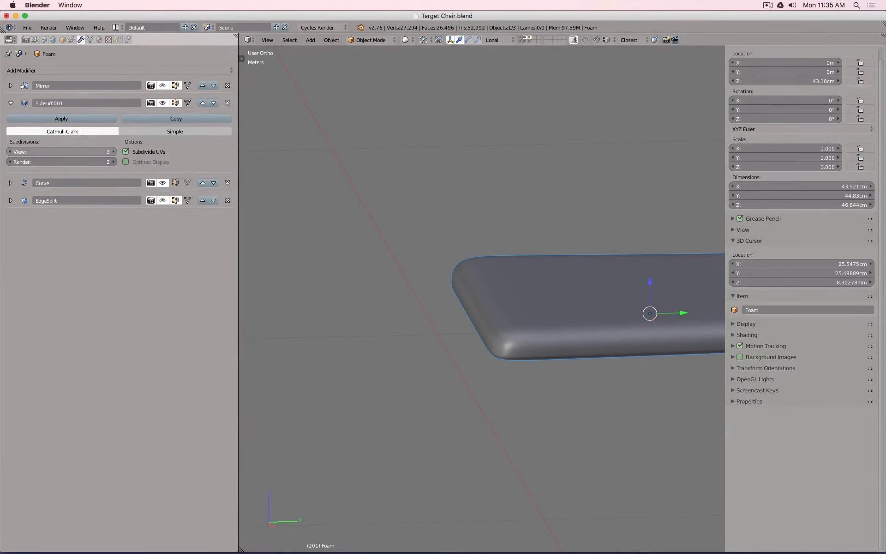
left_click(113, 152)
scroll(425, 232, "down", 5)
middle_click_drag(602, 257, 592, 210)
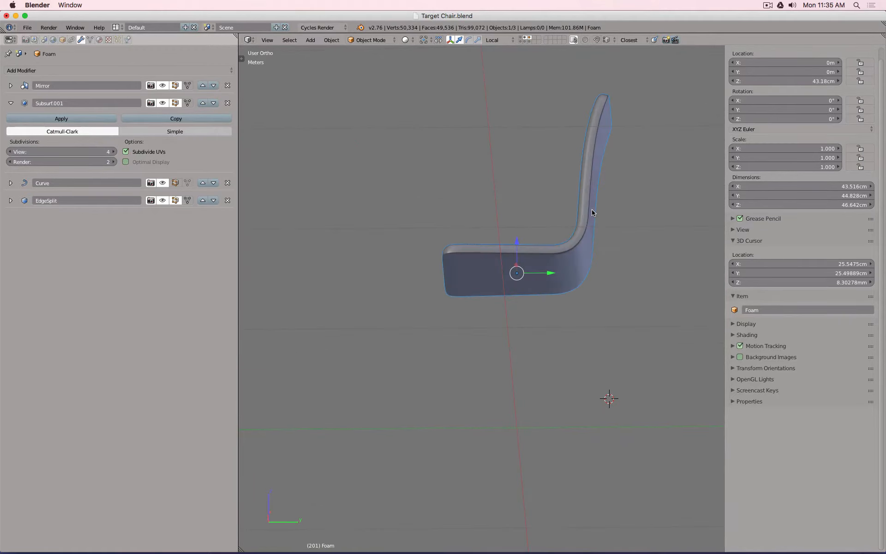
- Examine the Foam's bend profile from the right side in wireframe and solid shading
key("KP_1")
key("KP_3")
scroll(591, 210, "up", 8)
key("z")
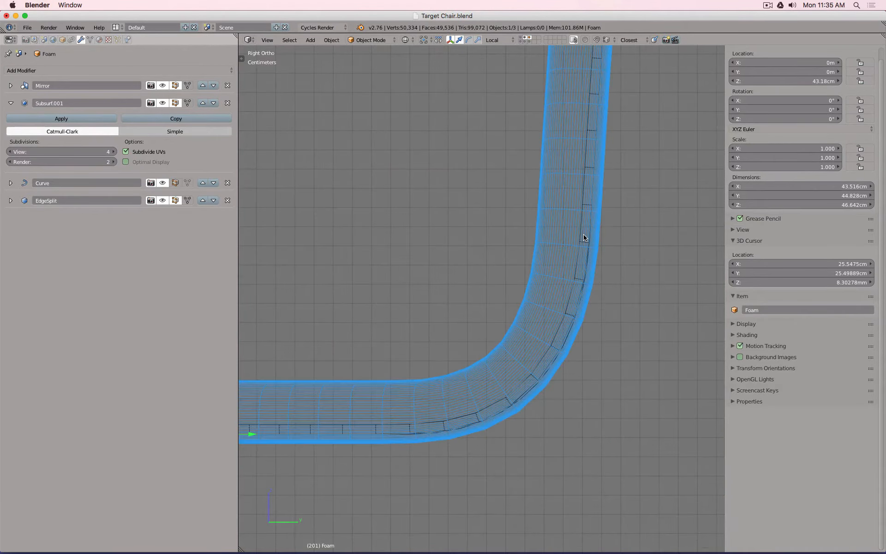
scroll(584, 238, "down", 7)
key("z")
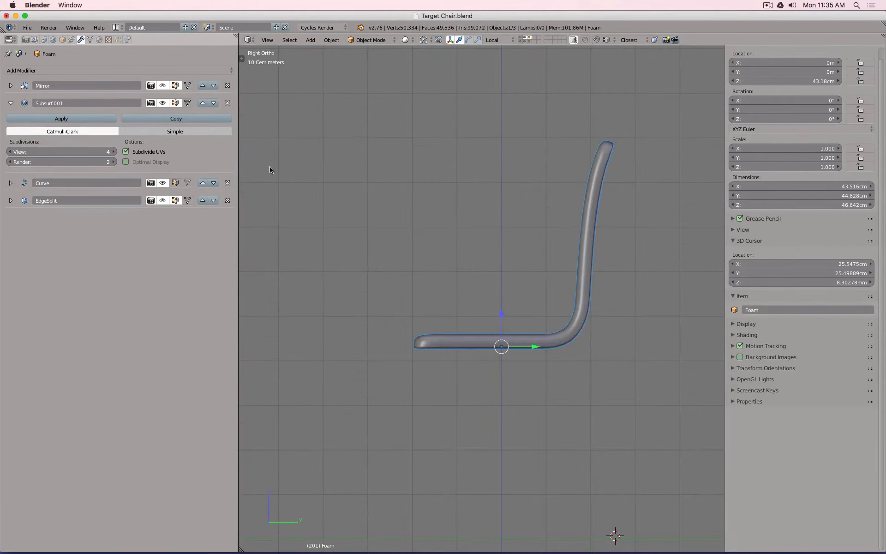
- Turn on Optimal Display for the Foam's Subsurf.001 modifier and set its view subdivisions to 3
middle_click_drag(369, 244, 452, 256)
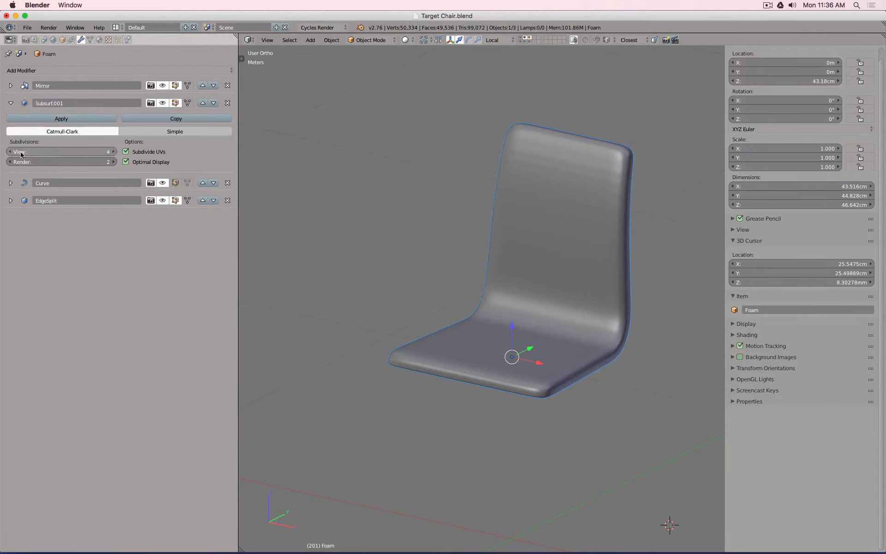
left_click(10, 152)
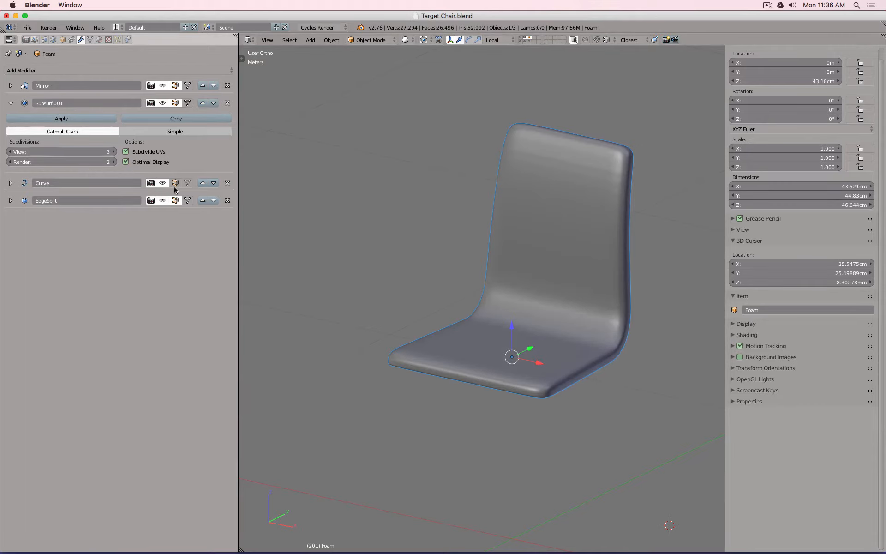
- Try placing the Curve modifier above Subsurf.001 in the Foam's modifier stack
left_click(203, 184)
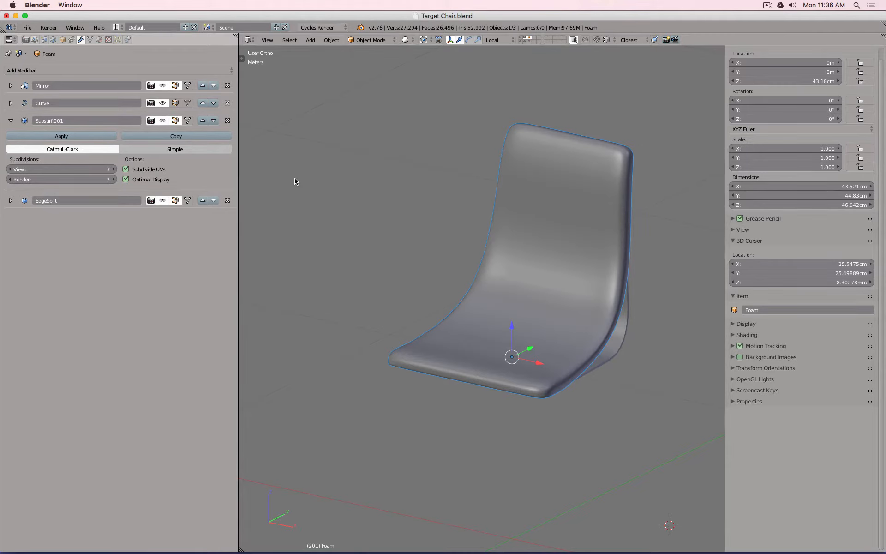
key("ctrl+z")
middle_click_drag(418, 236, 352, 218)
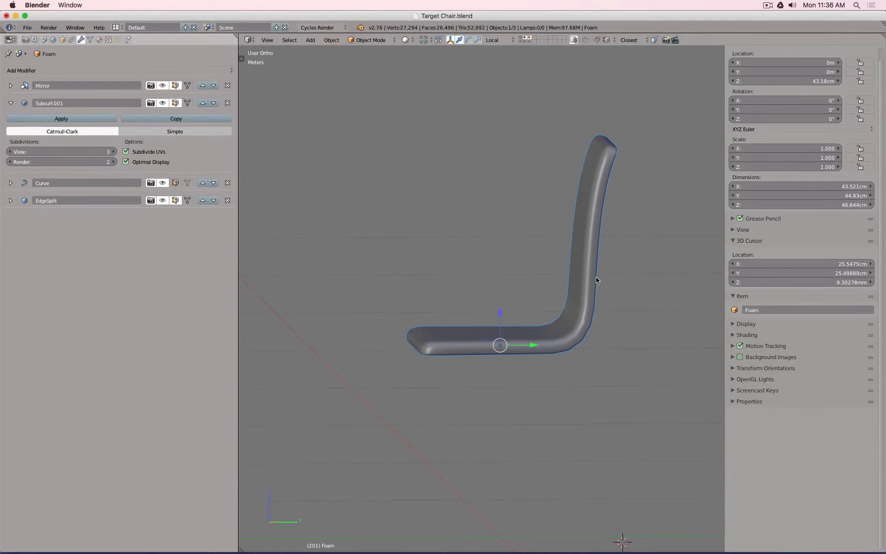
- Move the Curve modifier above Subsurf.001 in the Foam's stack and add an edge loop on the seat side of the bend
left_click(201, 184)
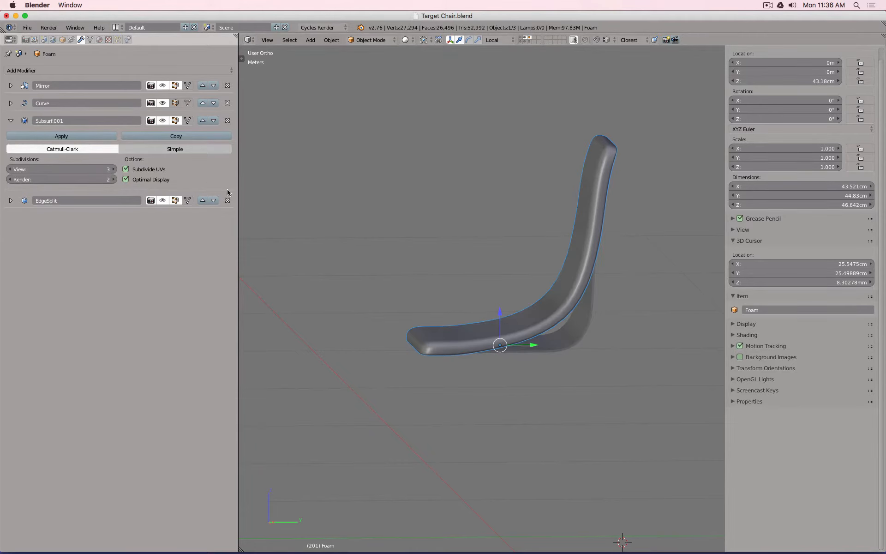
key("Tab")
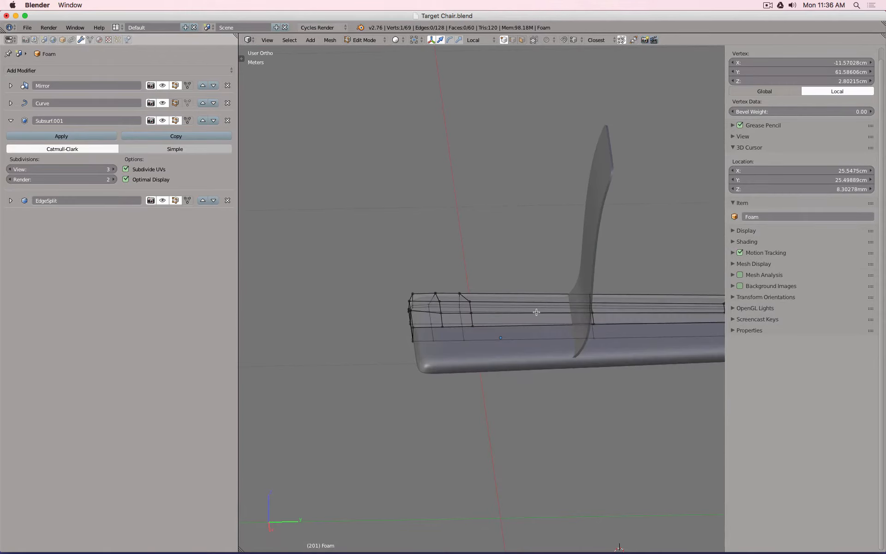
key("ctrl+r")
left_click(537, 312)
left_click(574, 310)
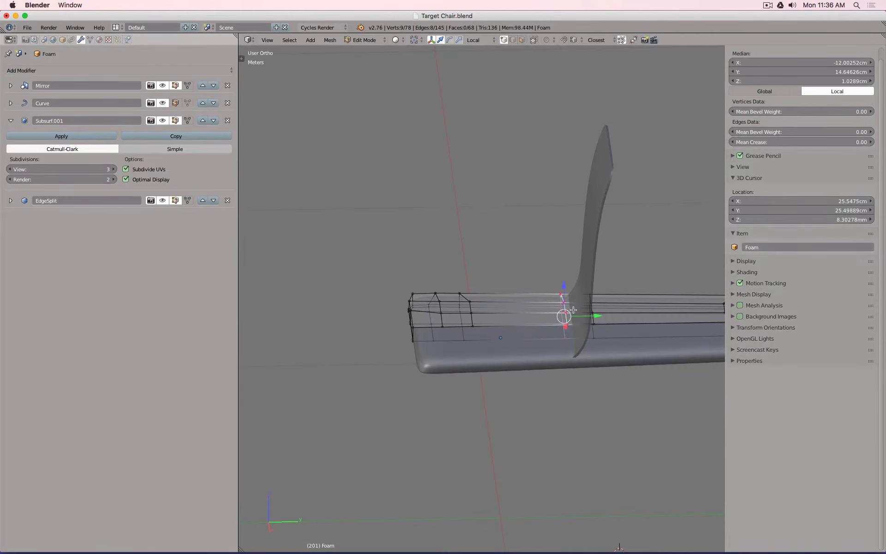
- Add an edge loop on the backrest side of the Foam's bend, slid close to the existing bend loop
key("ctrl+r")
left_click(639, 304)
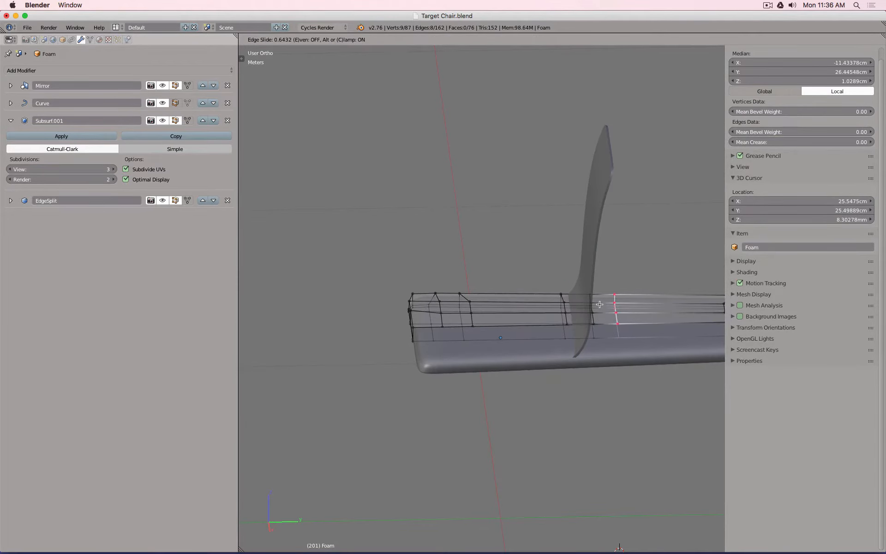
left_click(599, 304)
key("Tab")
middle_click_drag(597, 314, 590, 294)
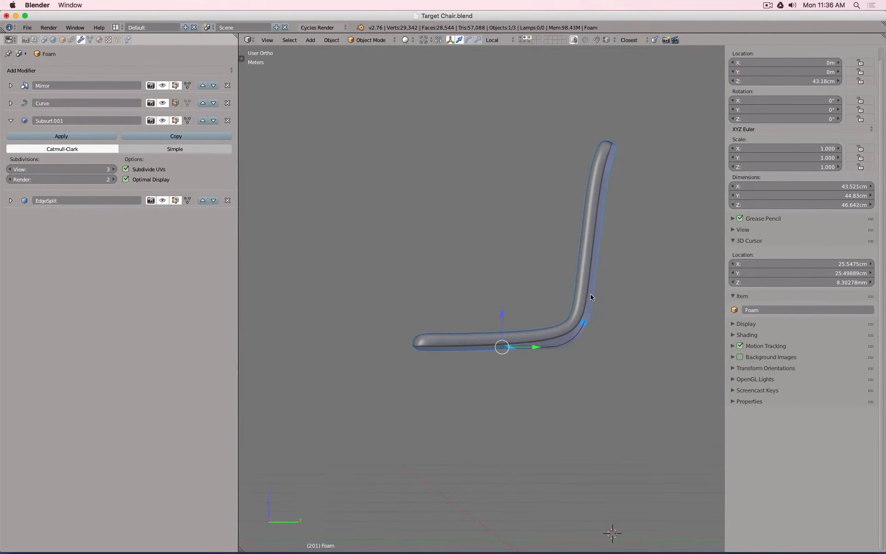
key("KP_1")
key("KP_3")
scroll(591, 294, "up", 4)
key("z")
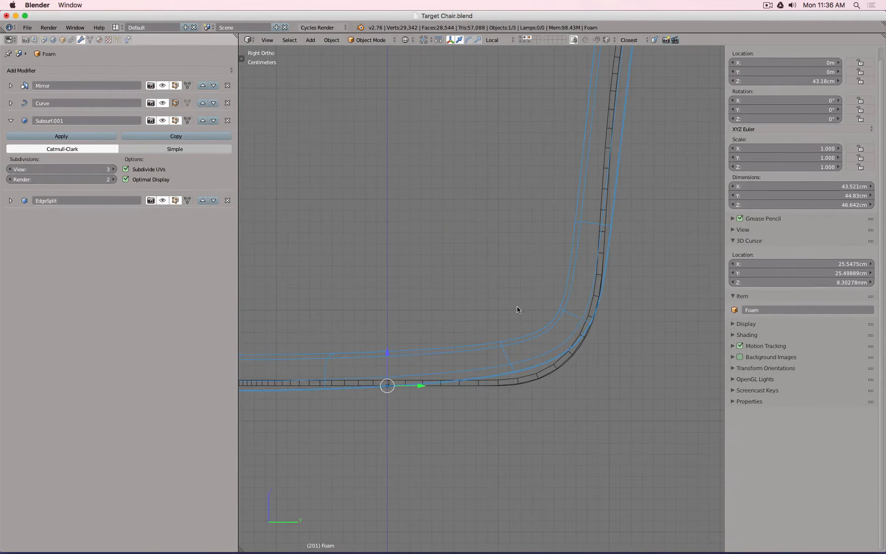
- Add a second Subdivision Surface modifier to the Foam and place it directly above the Curve modifier
key("Tab")
middle_click_drag(512, 305, 484, 295)
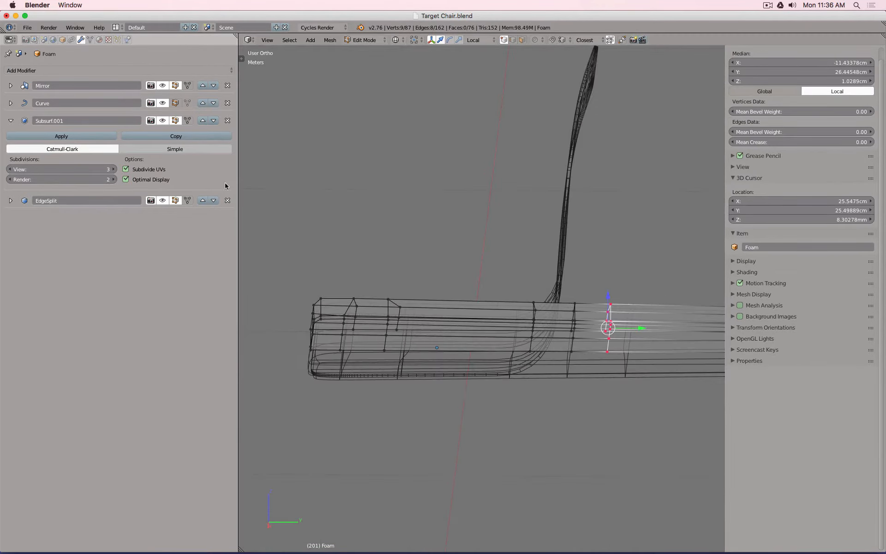
left_click(72, 70)
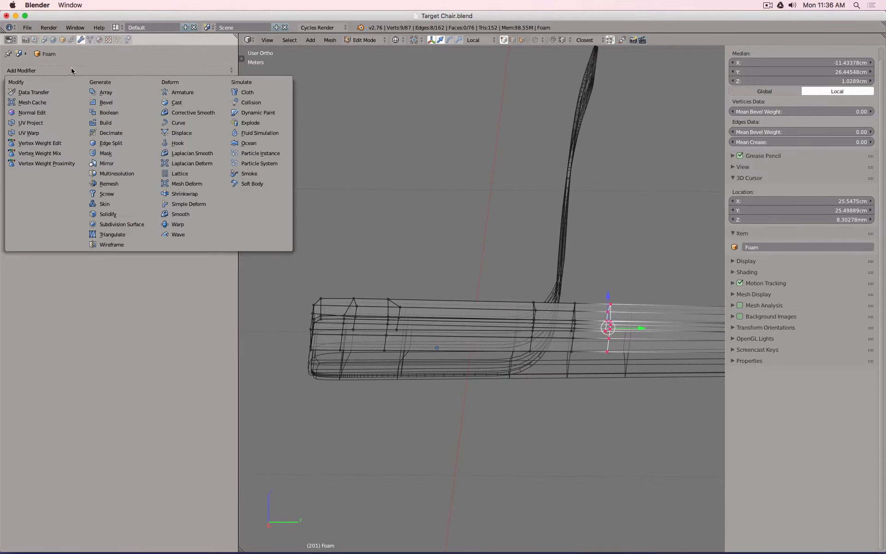
left_click(138, 224)
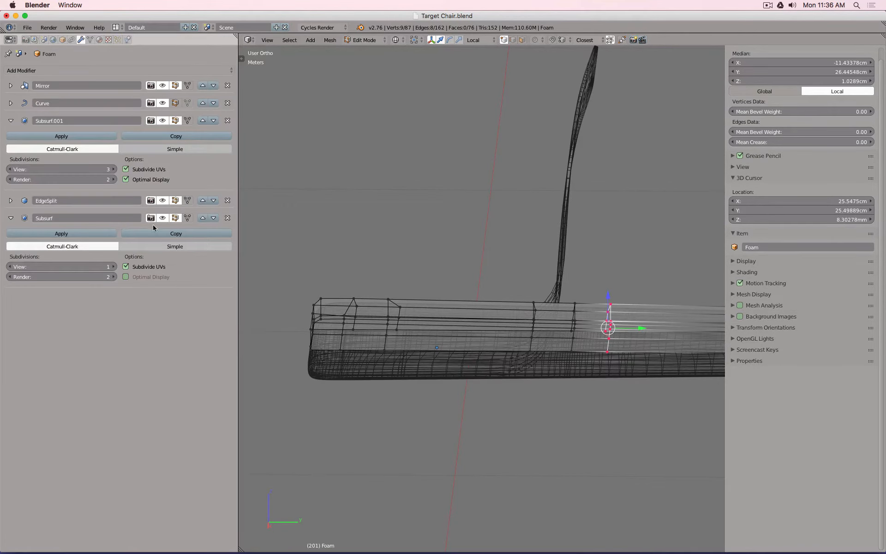
left_click(203, 218)
left_click(204, 200)
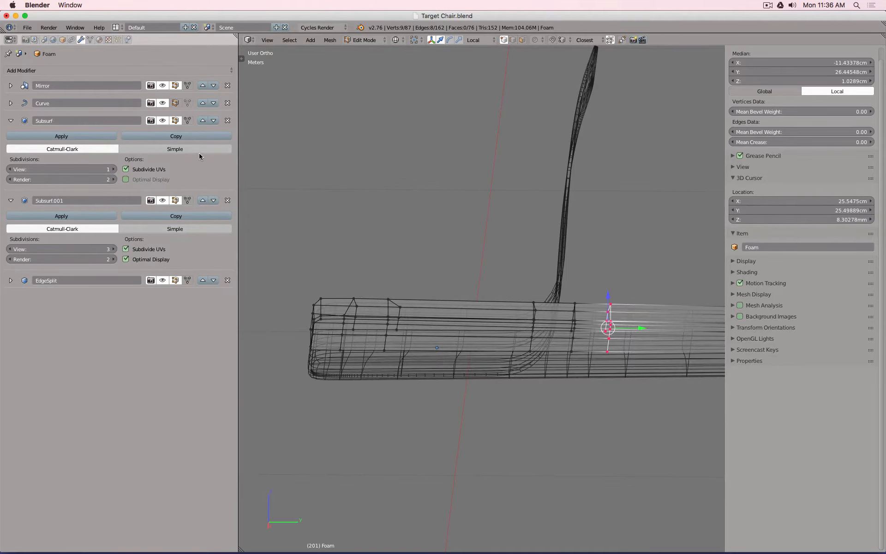
left_click(203, 120)
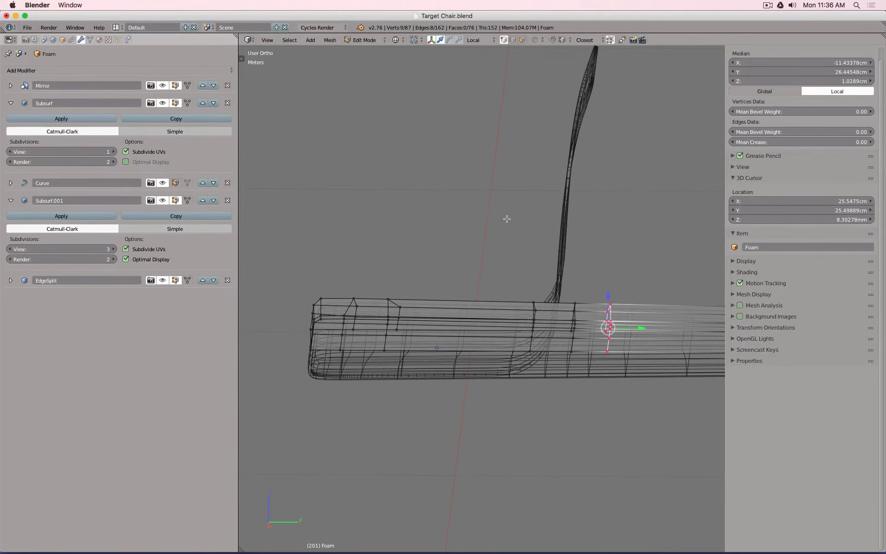
- Compare the Foam's bend profile from the right side with Subsurf.001 hidden and shown, in wireframe and solid shading
key("Tab")
key("z")
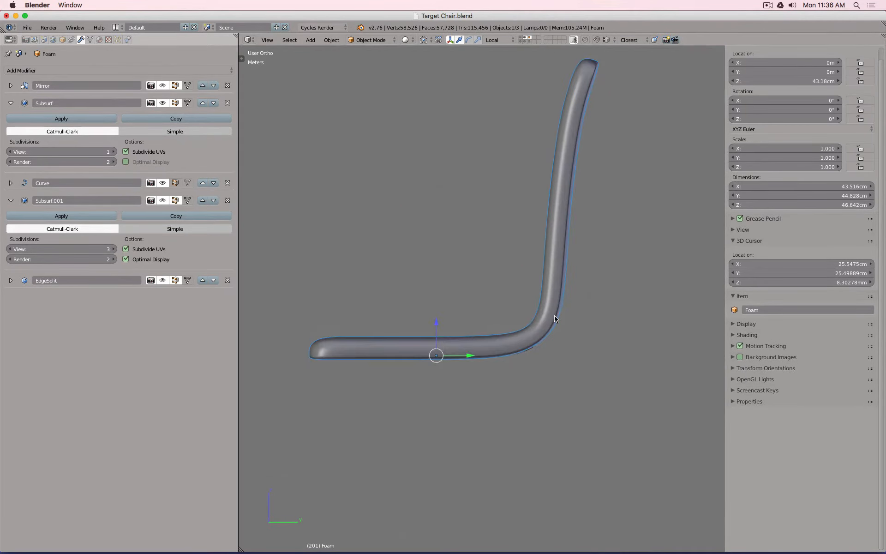
key("KP_1")
key("KP_3")
key("z")
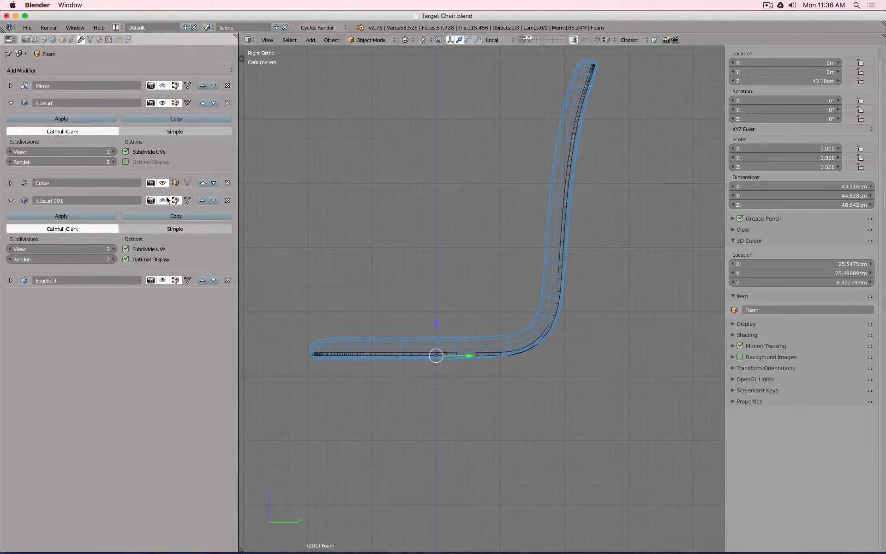
scroll(552, 365, "up", 6)
scroll(553, 267, "down", 5)
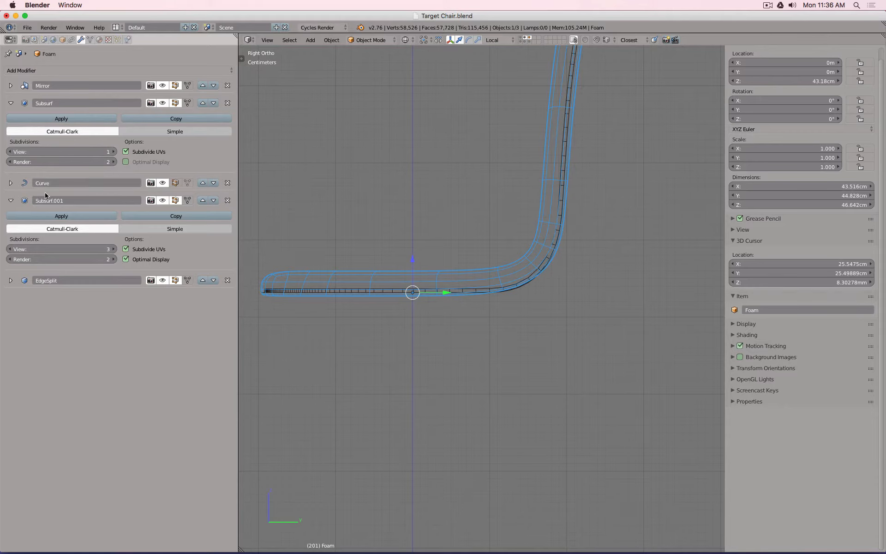
left_click(163, 201)
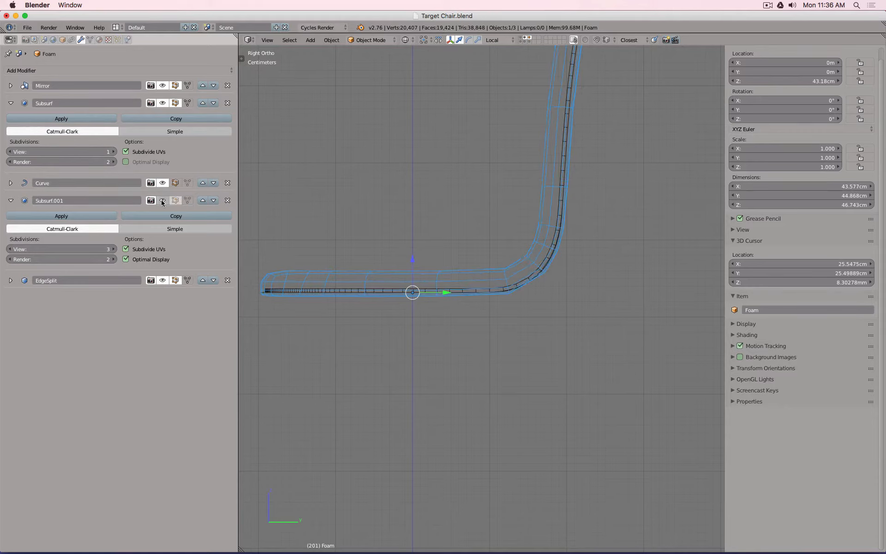
key("z")
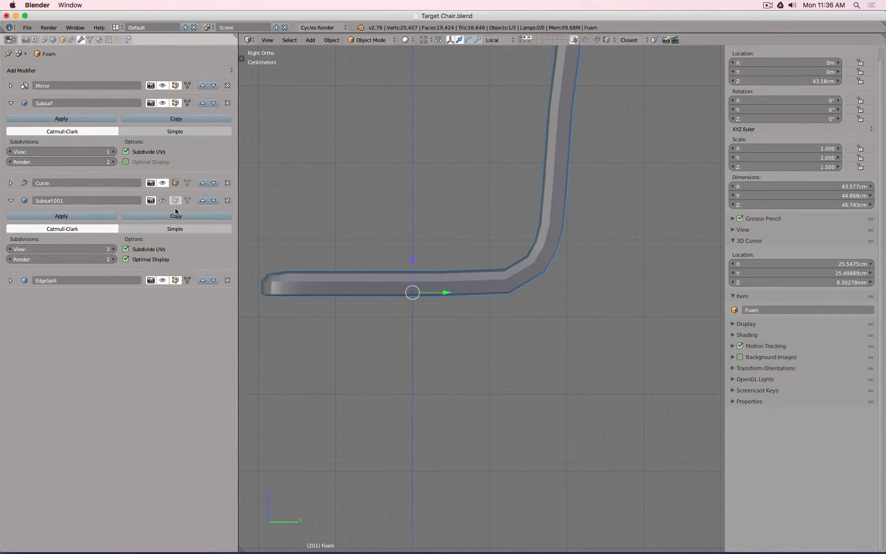
left_click(163, 200)
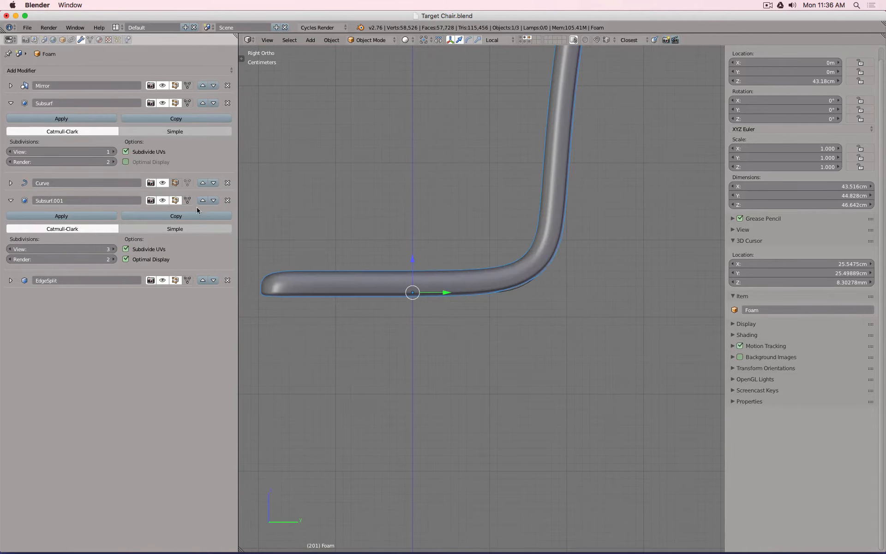
key("z")
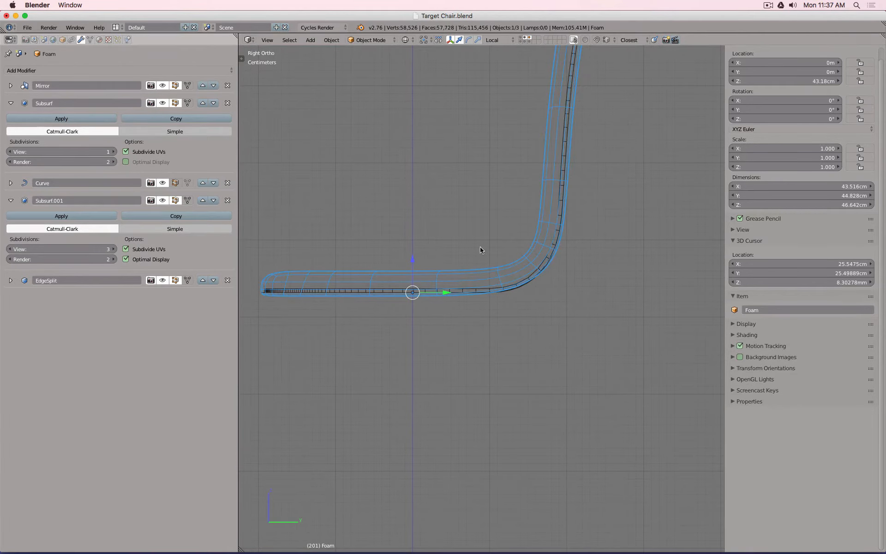
- Add a centered edge loop across the Foam's seat between the front-edge loops and the bend loops
middle_click_drag(481, 250, 480, 264)
key("KP_1")
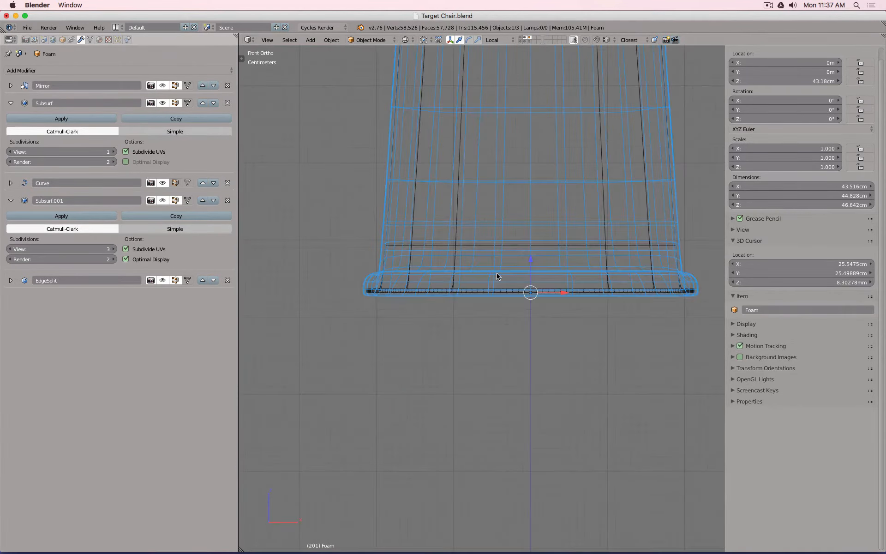
key("KP_3")
scroll(498, 276, "up", 4)
scroll(497, 276, "down", 2)
middle_click_drag(485, 259, 432, 199)
scroll(484, 274, "down", 3)
key("z")
key("Tab")
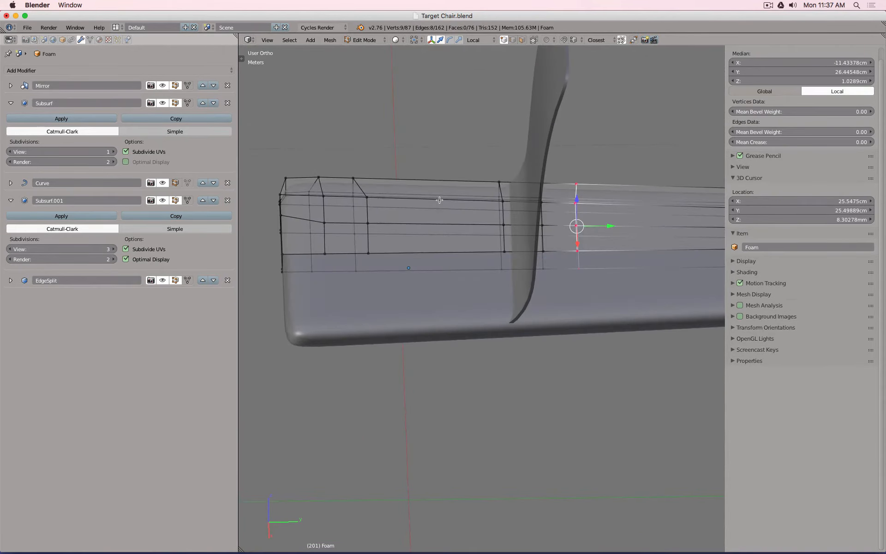
key("ctrl+r")
left_click(439, 200)
left_click(440, 199)
- Examine how closely the Foam follows the Wood Core around the bend from the right side in wireframe
key("Tab")
key("z")
key("KP_1")
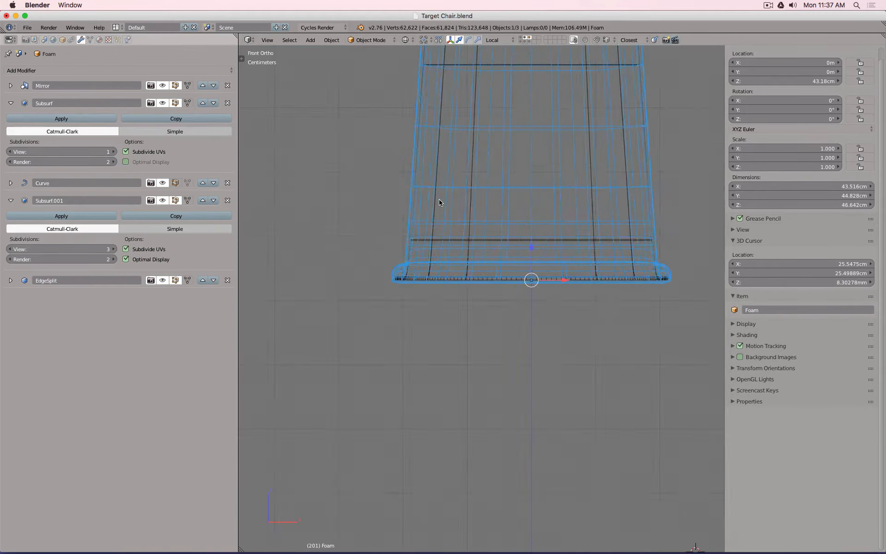
key("KP_3")
scroll(459, 246, "up", 3)
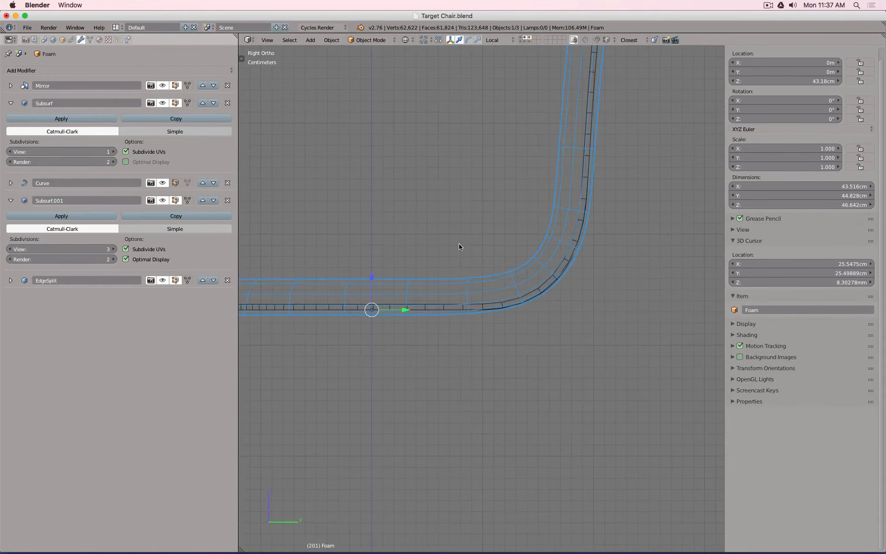
key("z")
key("z")
scroll(457, 249, "down", 2)
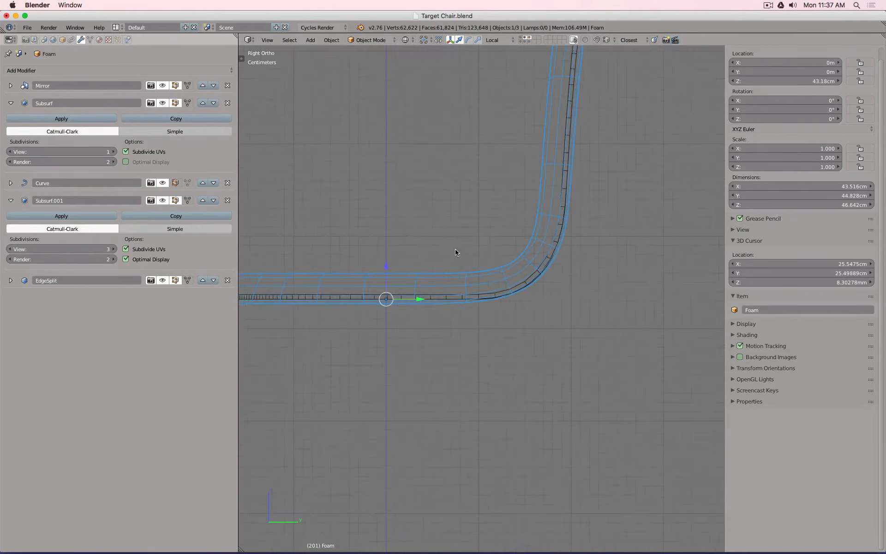
scroll(471, 264, "up", 3)
- Add an edge loop to the Wood Core on the backrest side of the bend, slid toward the bend
right_click(513, 287)
scroll(512, 282, "down", 6)
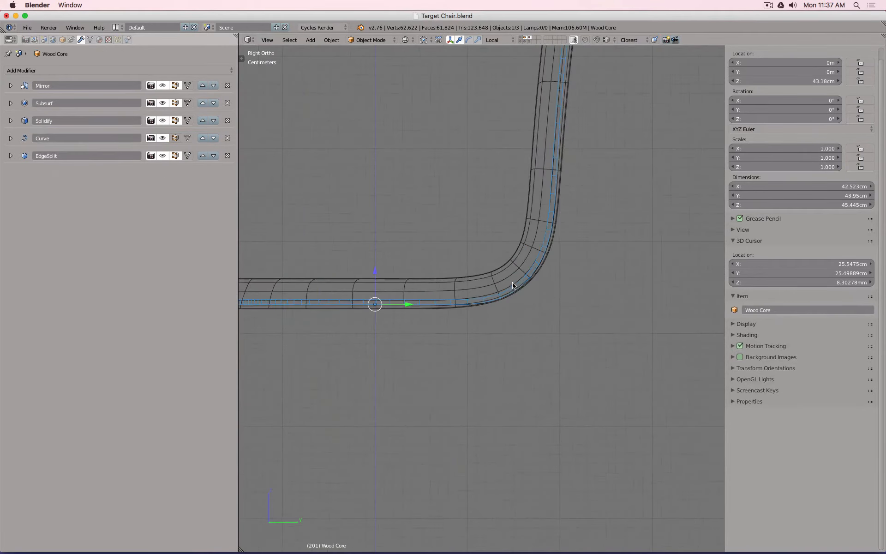
middle_click_drag(472, 237, 472, 290)
key("Tab")
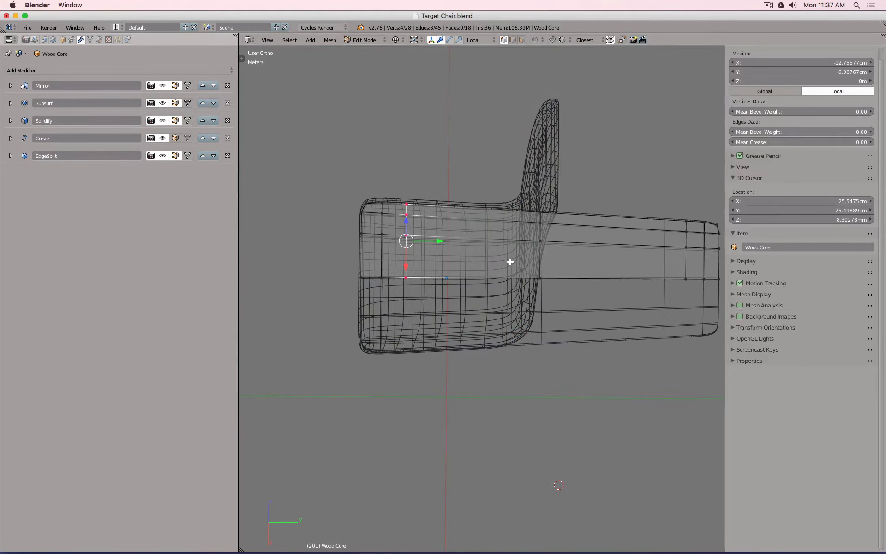
key("ctrl+r")
left_click(570, 238)
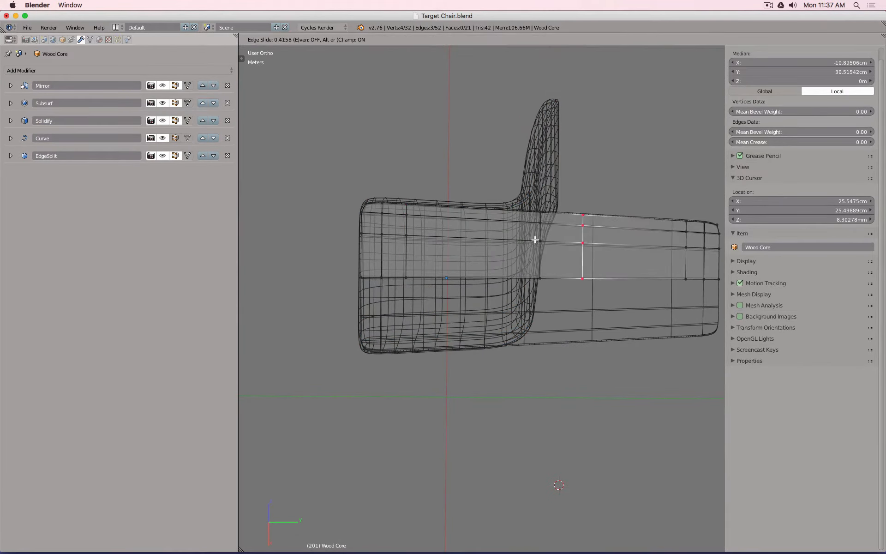
left_click(517, 229)
- Add two edge loops across the Wood Core's seat, one slid close to the bend and one centered in the remaining gap
key("ctrl+r")
left_click(508, 224)
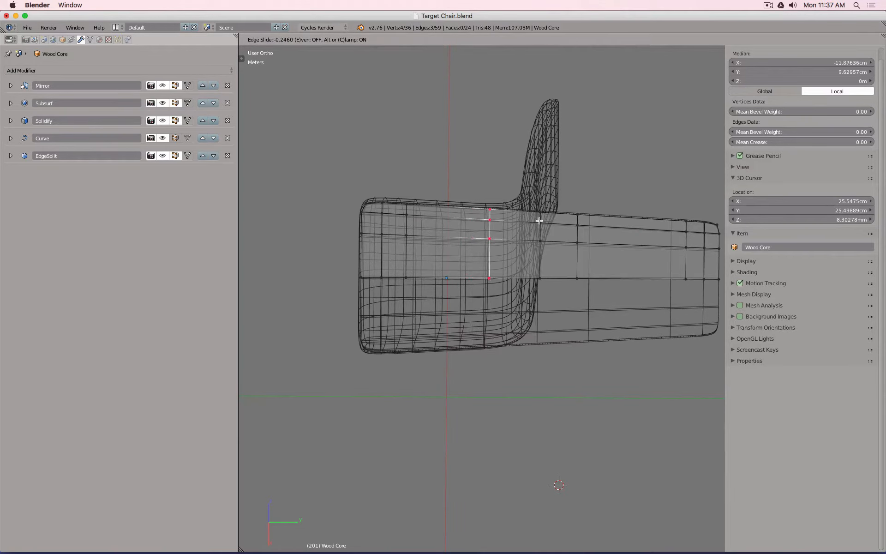
left_click(495, 214)
key("ctrl+r")
left_click(448, 209)
left_click(448, 209)
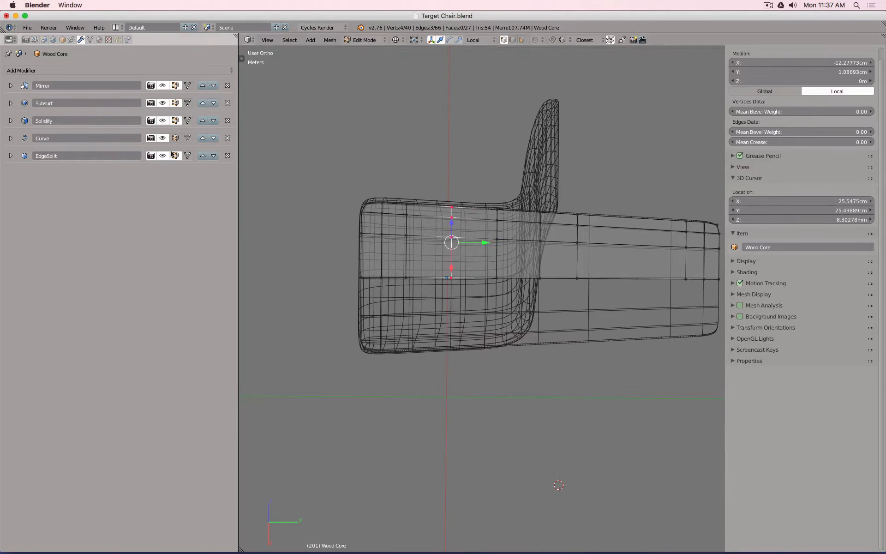
- Set the view subdivisions of the Wood Core's Subsurf modifier to 1, checking the bend from the right side
left_click(10, 104)
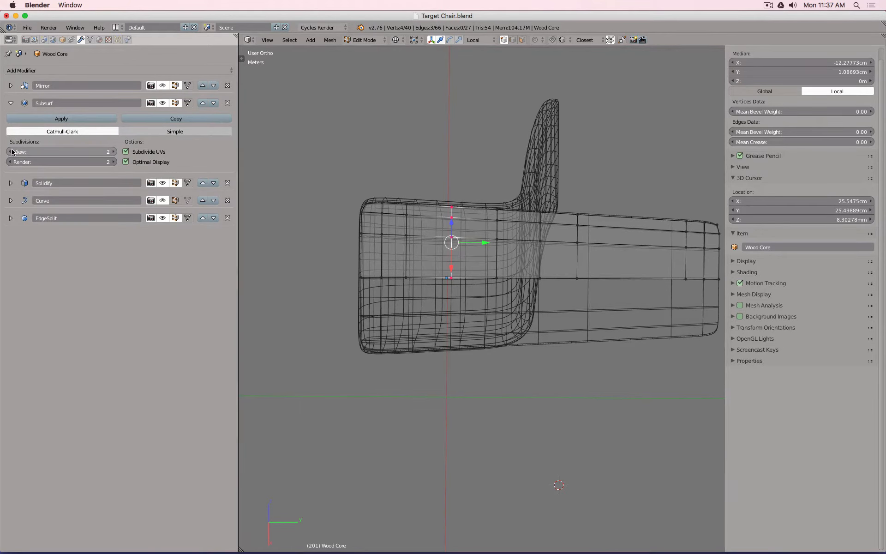
key("Tab")
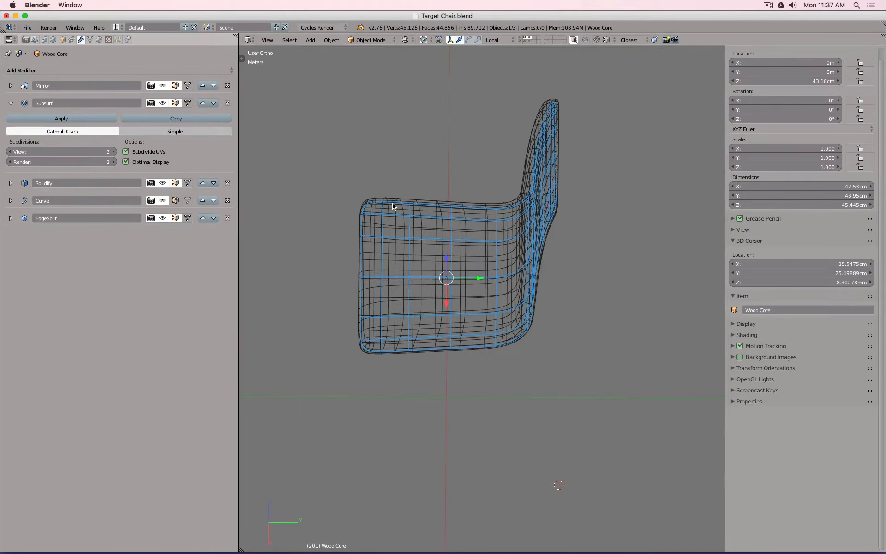
key("KP_1")
key("KP_3")
scroll(511, 262, "up", 6)
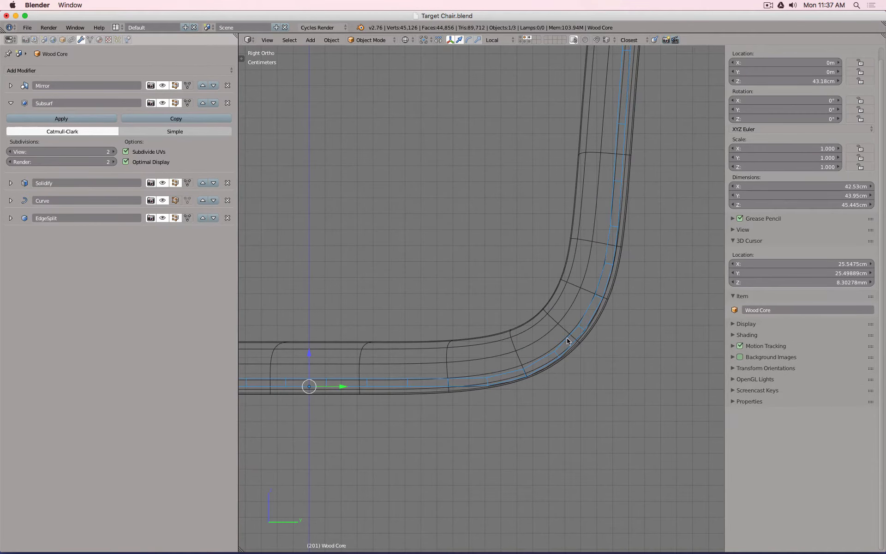
middle_click_drag(479, 317, 638, 252, "shift")
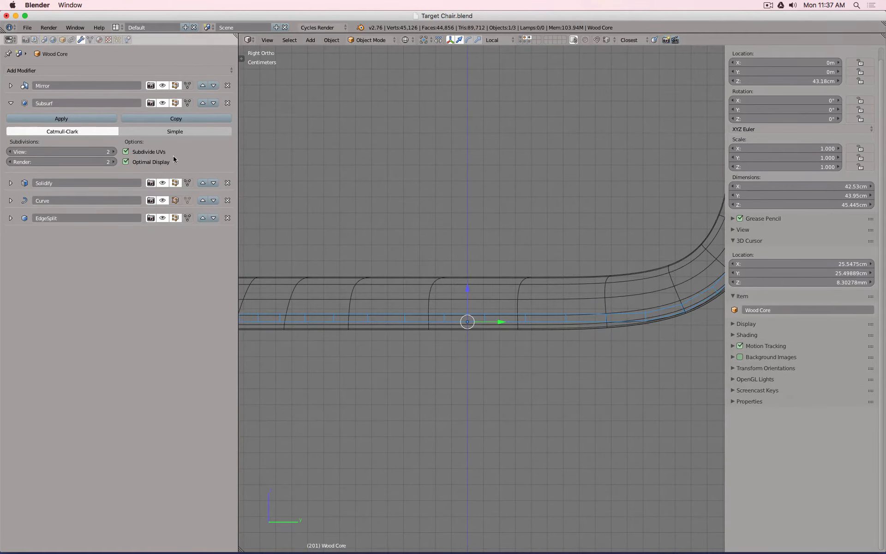
left_click(9, 151)
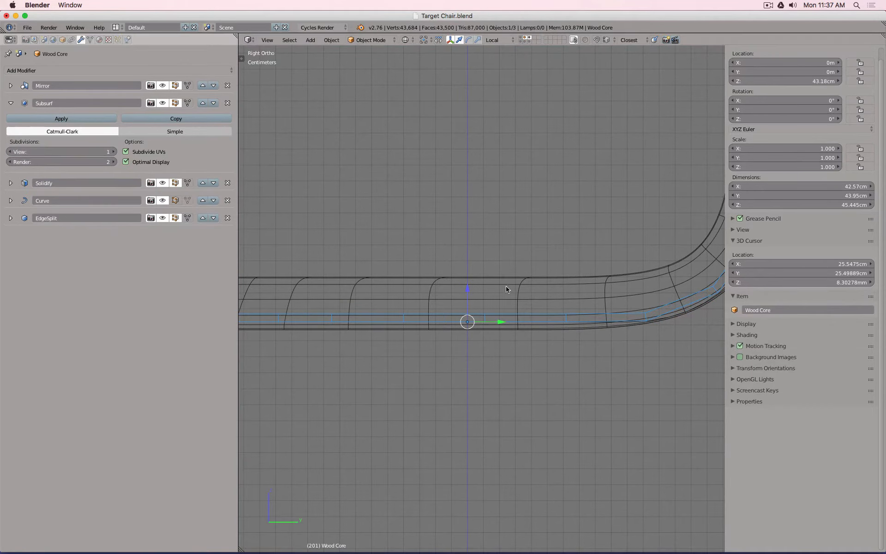
- Set the view subdivisions of the Foam's Subsurf modifier above the Curve to 2
right_click(520, 287)
scroll(522, 281, "down", 3)
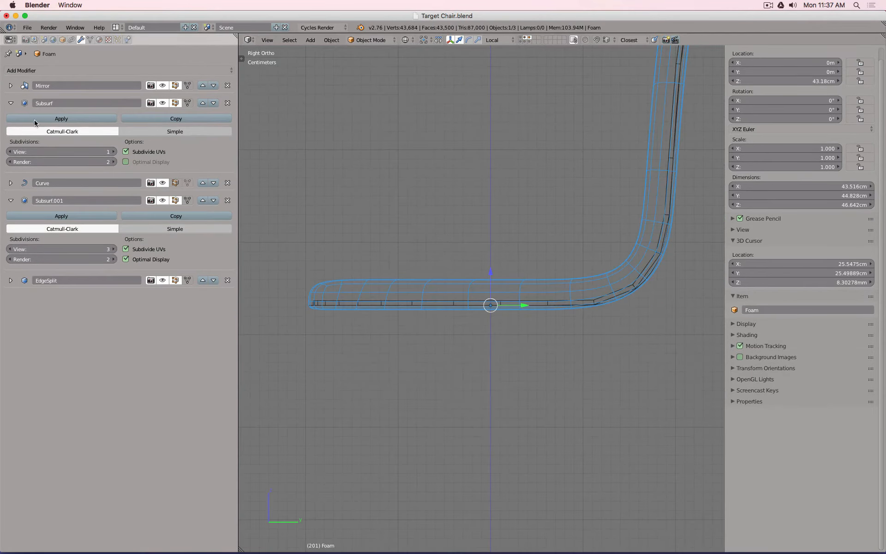
left_click(114, 152)
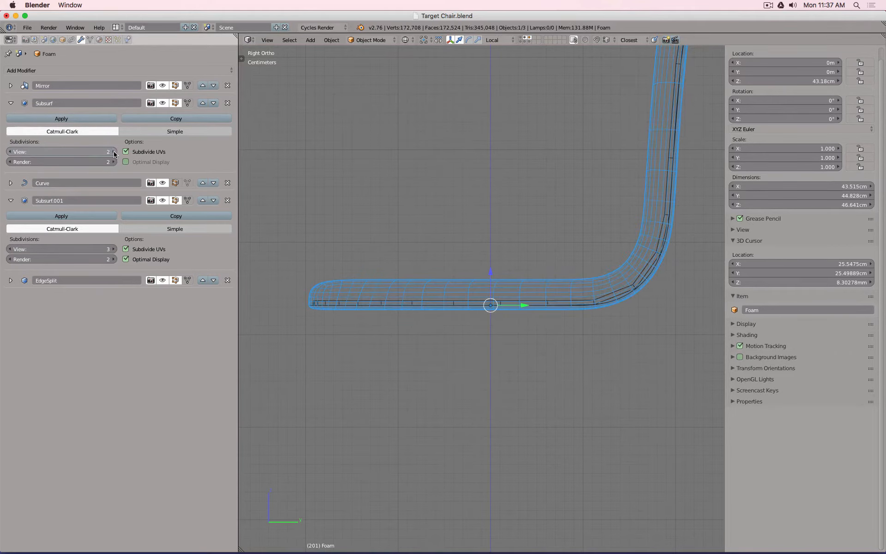
- Set the view subdivisions of the Wood Core's Subsurf modifier to 3, checking the bend in wireframe and solid shading from the right side
scroll(580, 305, "up", 5)
right_click(577, 303)
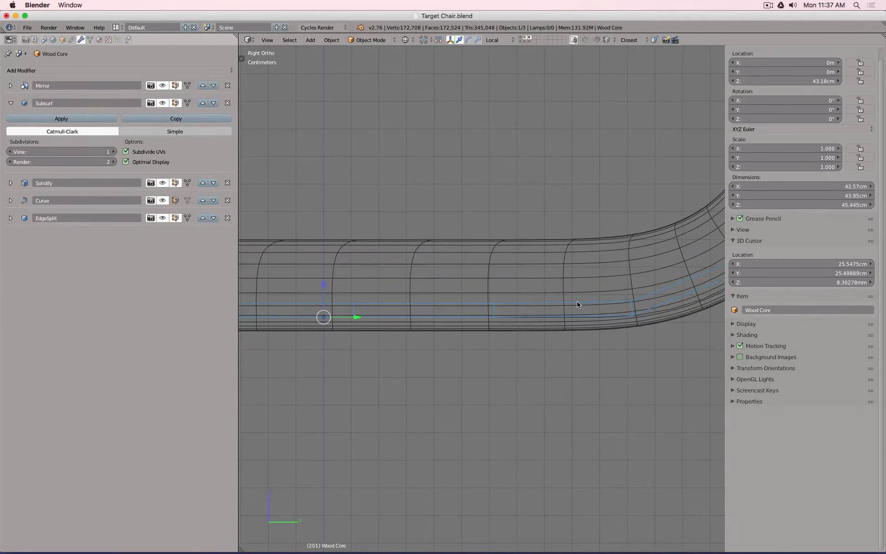
scroll(575, 303, "down", 5)
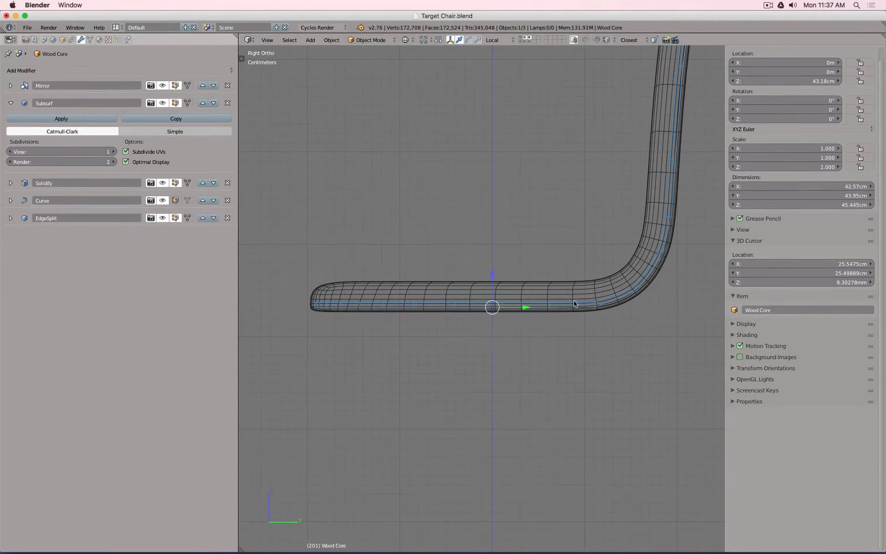
left_click(113, 151)
scroll(630, 242, "up", 6)
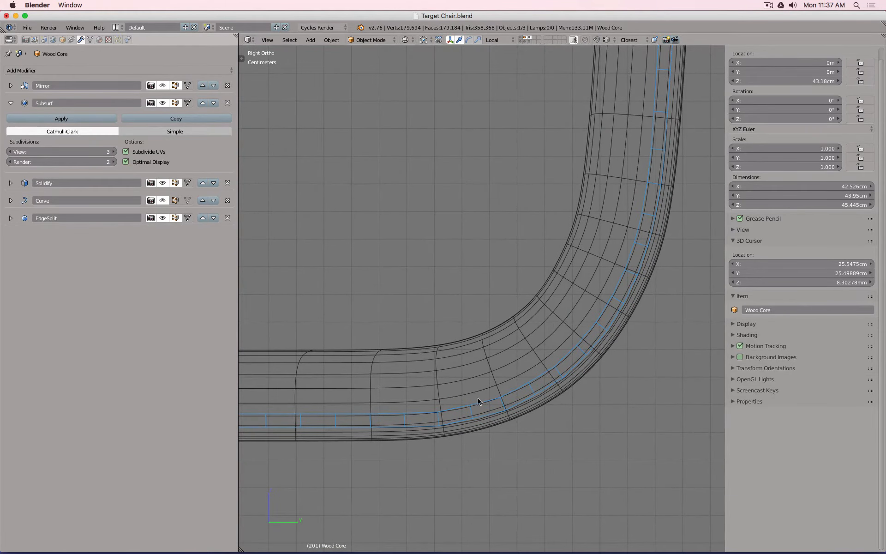
scroll(478, 401, "down", 6)
key("z")
mouse_move(480, 340)
middle_mouse_down()
mouse_move(580, 351)
mouse_move(553, 295)
mouse_move(489, 326)
middle_mouse_up()
key("KP_3")
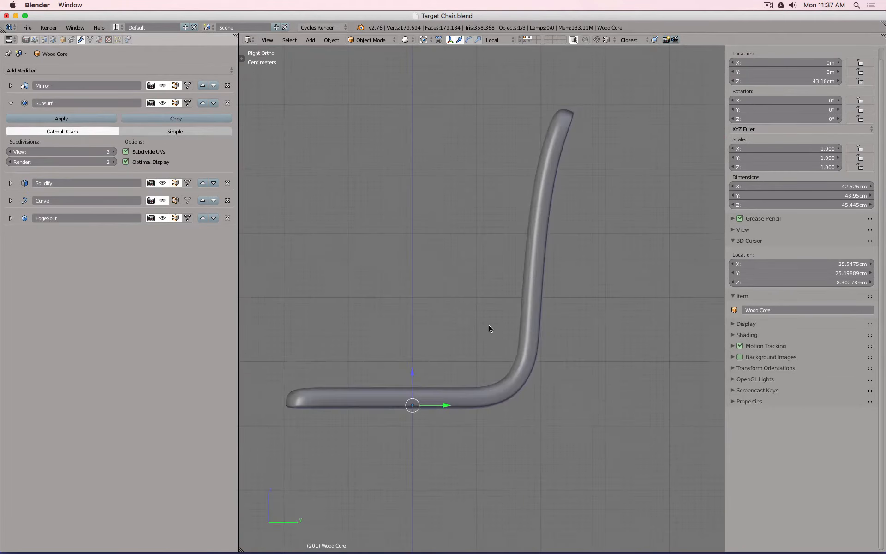
key("z")
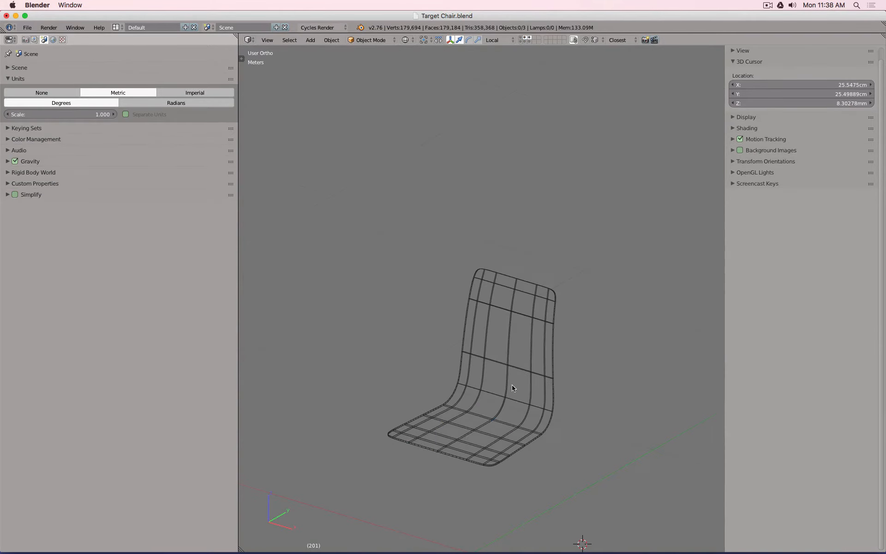
- Turn off the viewport display of the Wood Core's Subsurf modifier and compare the unsmoothed bend with the spine curve from the right side
right_click(508, 361)
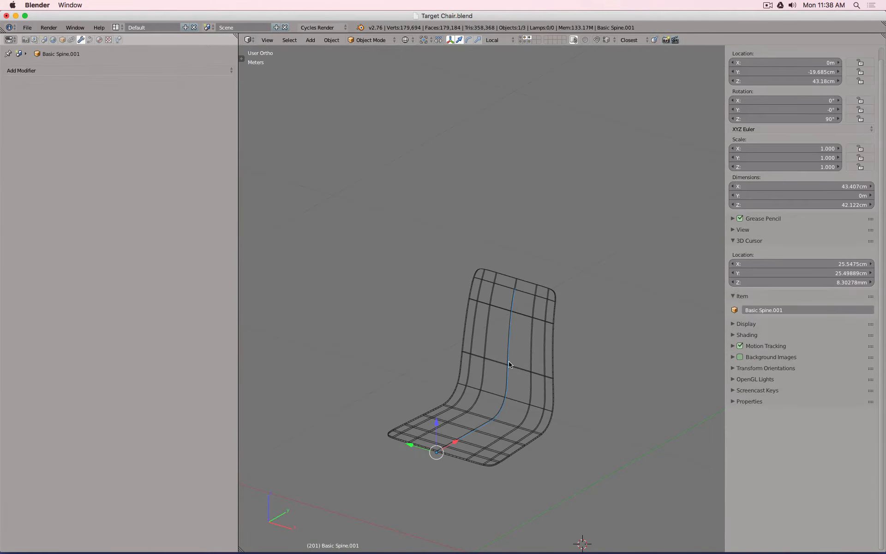
right_click(513, 360)
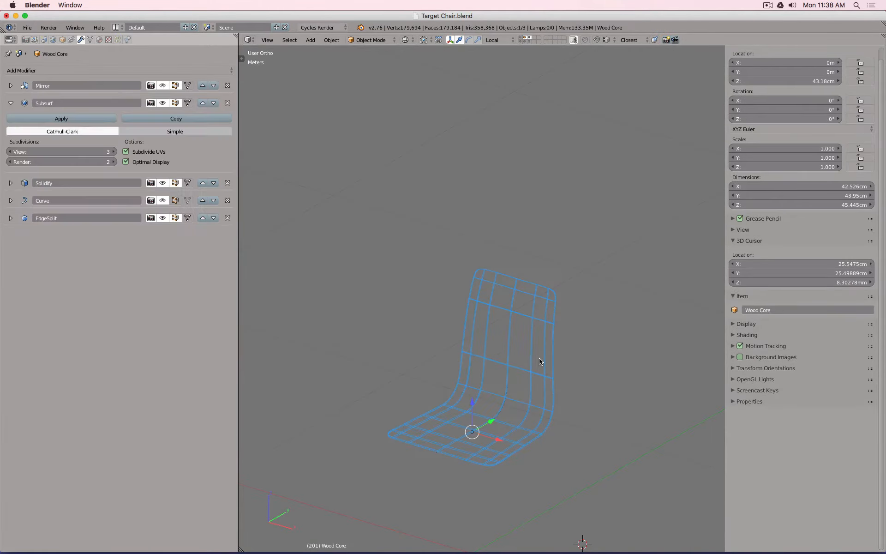
left_click(163, 201)
left_click(163, 200)
mouse_move(447, 305)
middle_mouse_down()
mouse_move(471, 309)
mouse_move(433, 297)
middle_mouse_up()
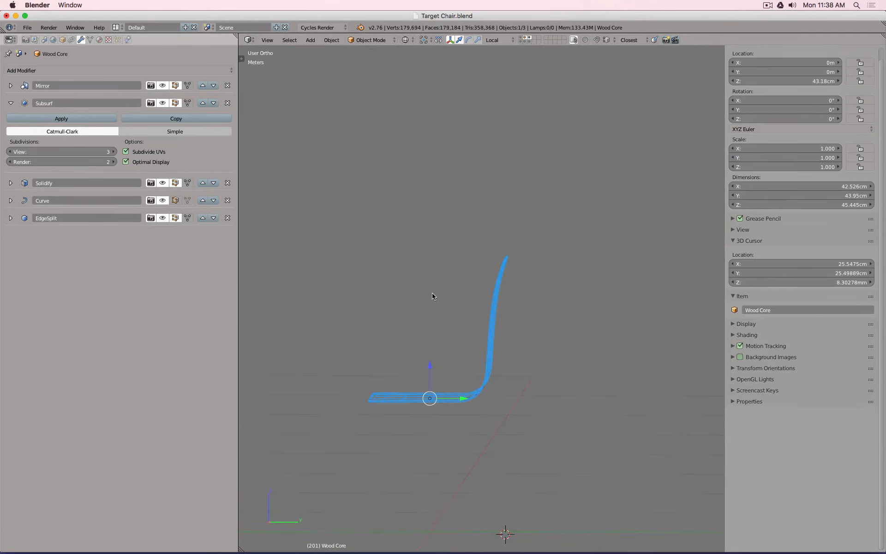
left_click(163, 103)
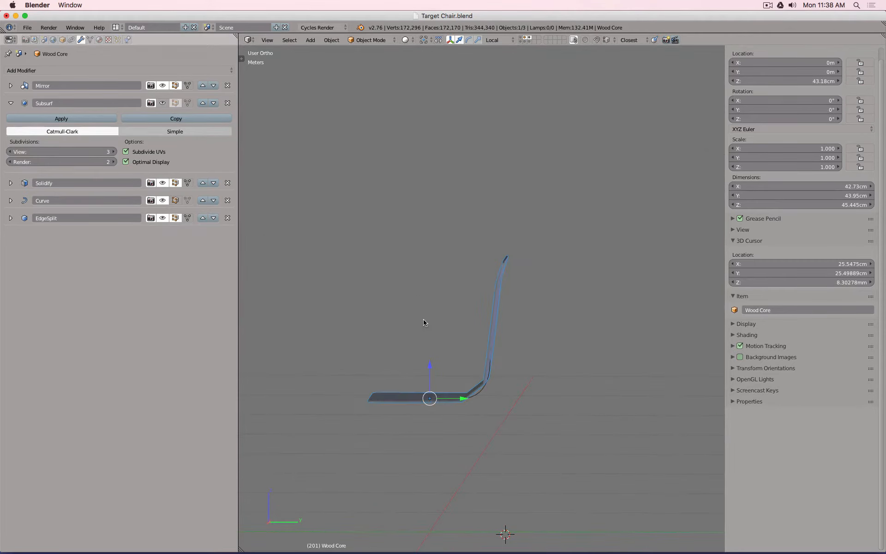
key("z")
mouse_move(447, 342)
middle_mouse_down()
mouse_move(457, 339)
mouse_move(441, 328)
mouse_move(482, 355)
middle_mouse_up()
key("Tab")
key("Tab")
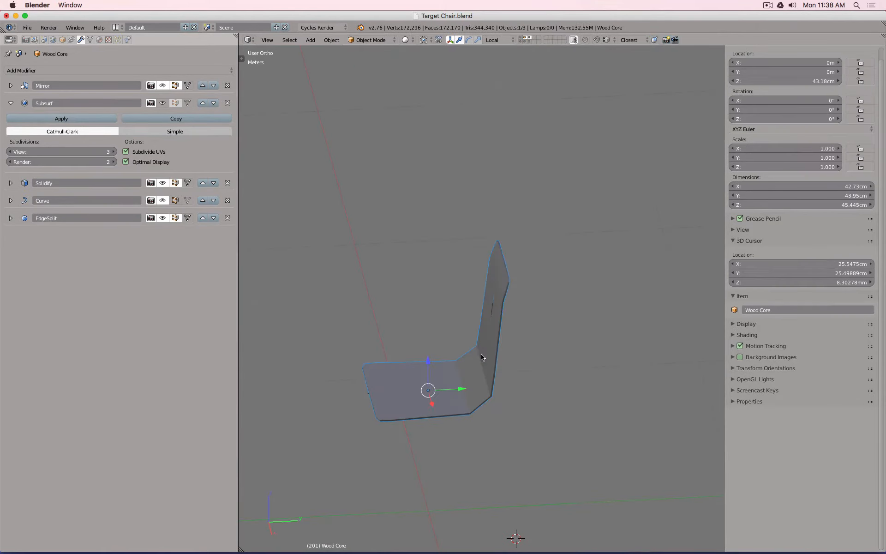
key("KP_3")
key("z")
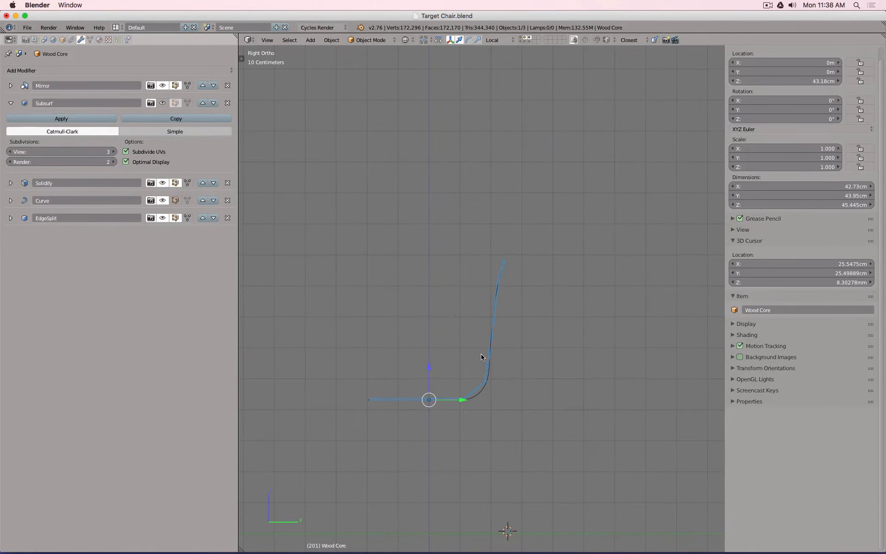
scroll(480, 403, "up", 5)
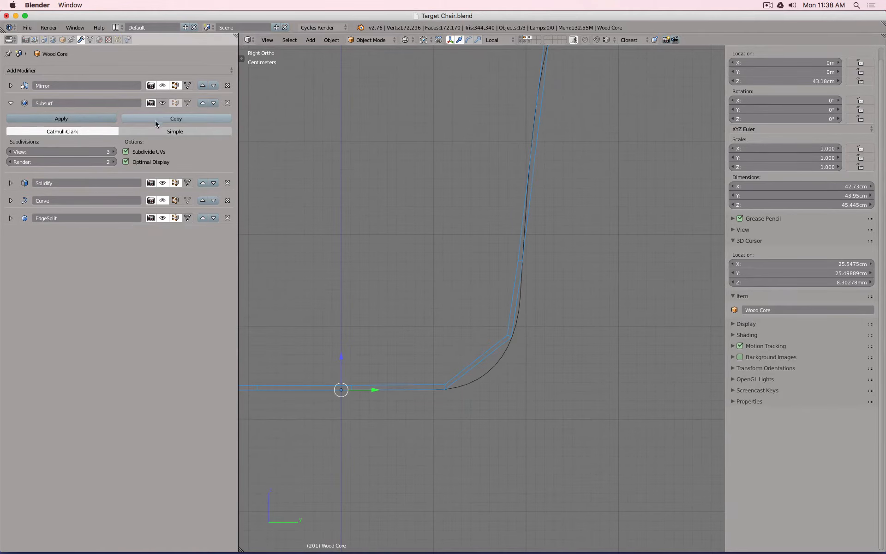
- Show the Wood Core's Curve deformation on the editing cage and add a centered edge loop across the slanted section of the bend
left_click(175, 201)
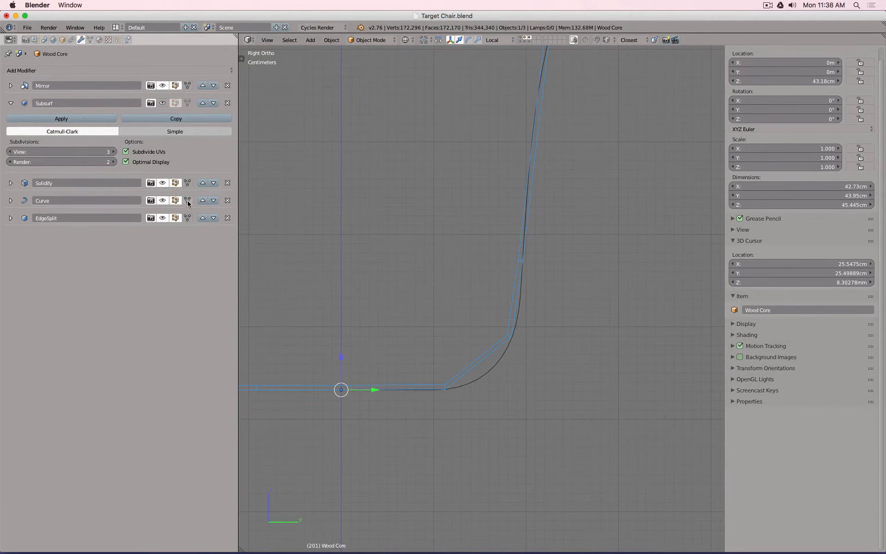
key("Tab")
middle_click_drag(271, 196, 438, 303)
key("ctrl+r")
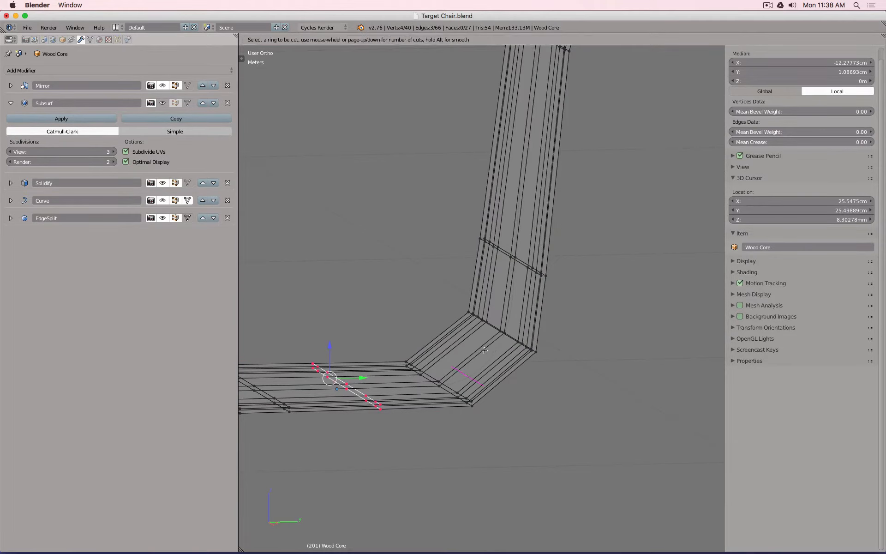
left_click(485, 351)
left_click(485, 351)
middle_click_drag(536, 343, 526, 342)
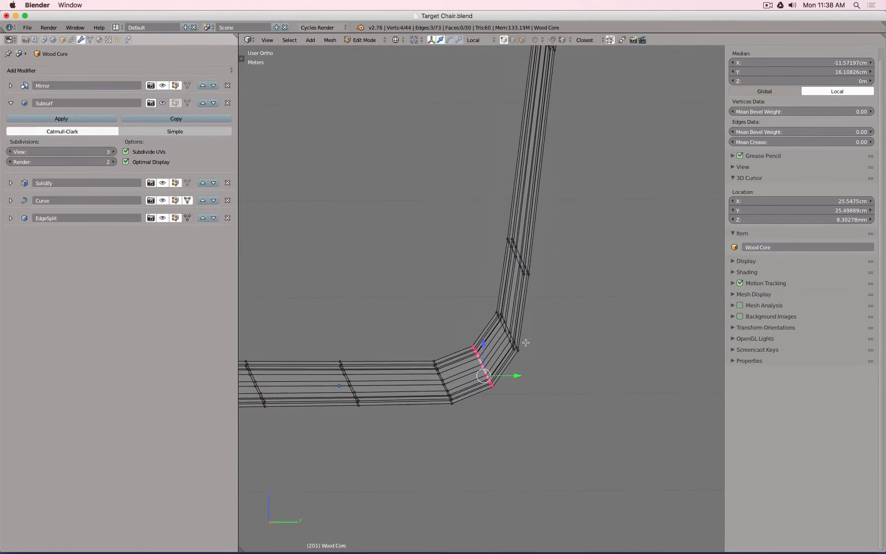
- Add two centered edge loops to the Wood Core, one on the backrest just above the bend and one on the seat just before it
key("ctrl+r")
left_click(524, 311)
left_click(524, 310)
key("ctrl+r")
left_click(413, 383)
left_click(412, 383)
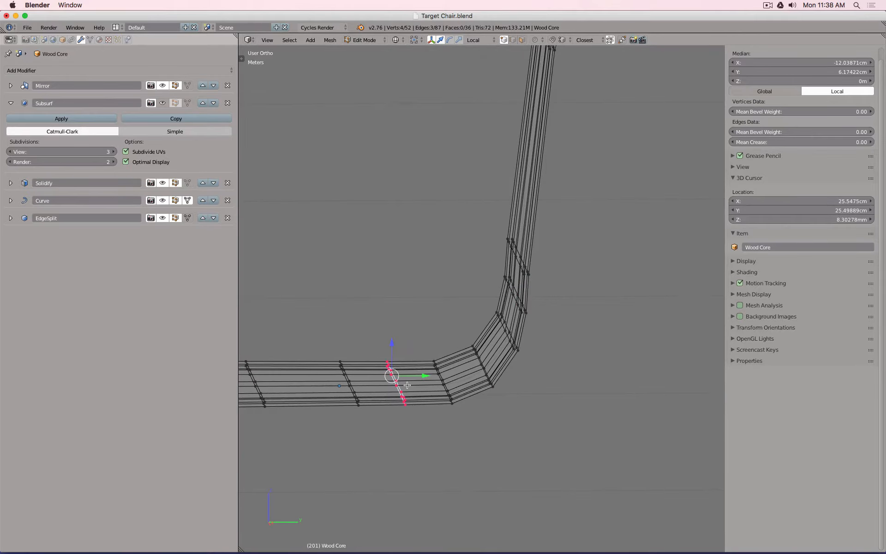
middle_click_drag(412, 383, 429, 370)
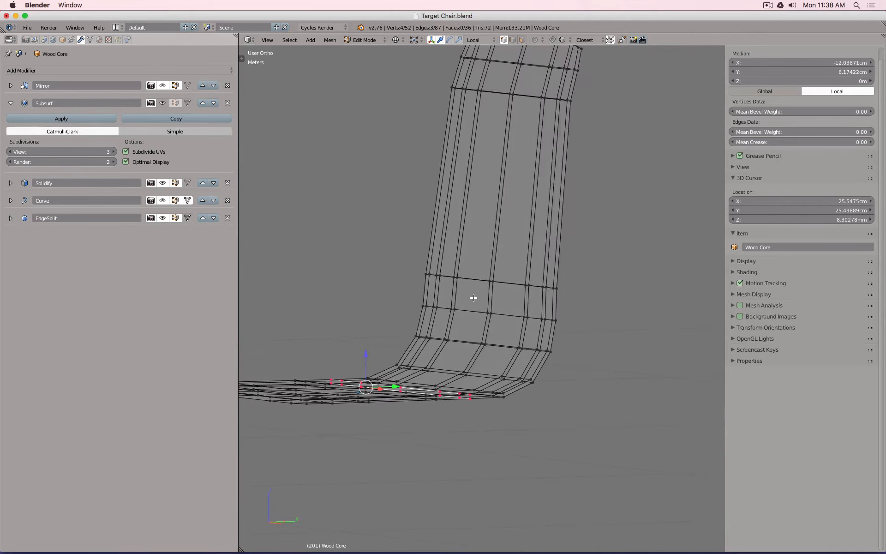
- Add a centered edge loop across the long middle section of the Wood Core's backrest
key("ctrl+r")
left_click(492, 243)
left_click(492, 243)
scroll(492, 243, "down", 4)
middle_click_drag(487, 273, 465, 289)
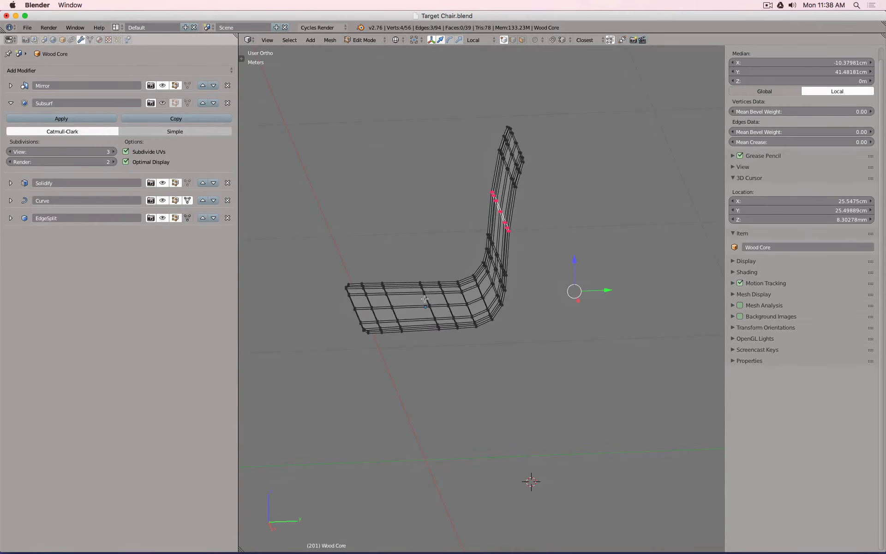
- Set the Wood Core's Subsurf view subdivisions to 2, re-enable its viewport display, and check the bend against the spine curve from the right side
scroll(425, 298, "up", 3)
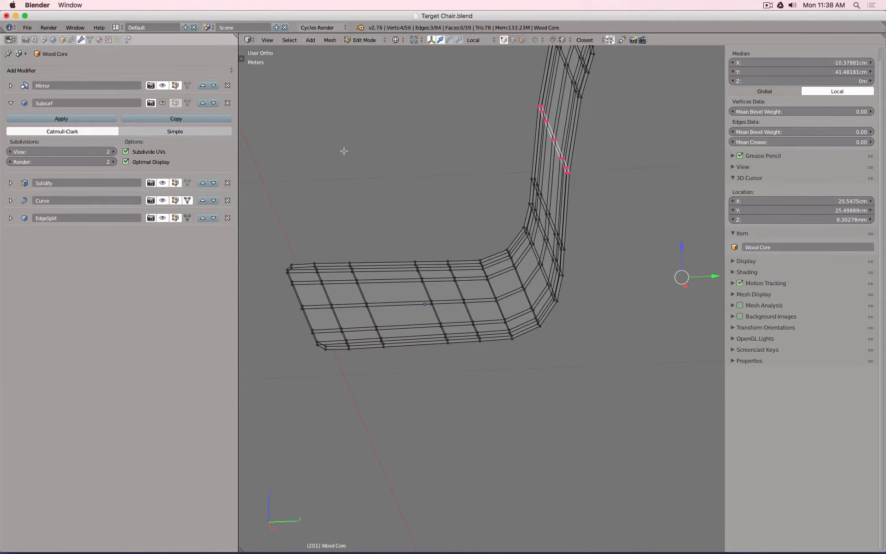
key("Tab")
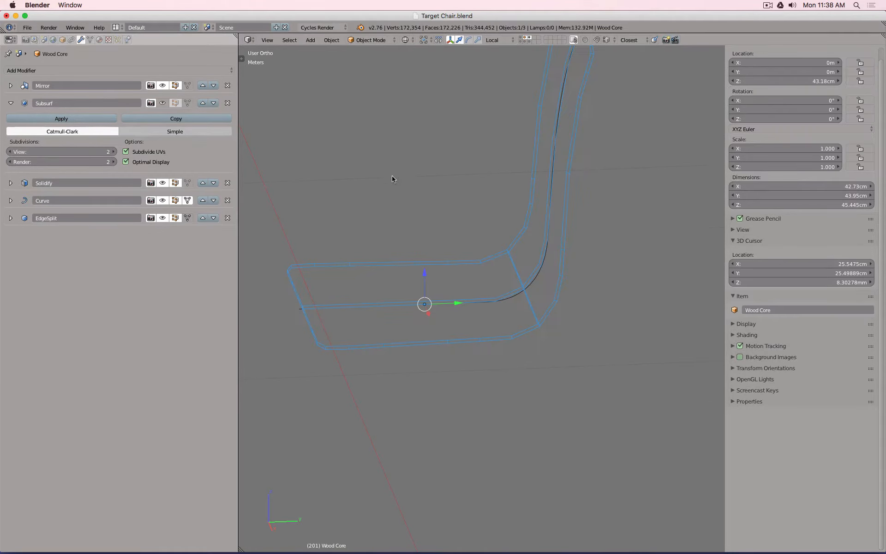
left_click(162, 103)
middle_click_drag(458, 231, 449, 211)
key("KP_3")
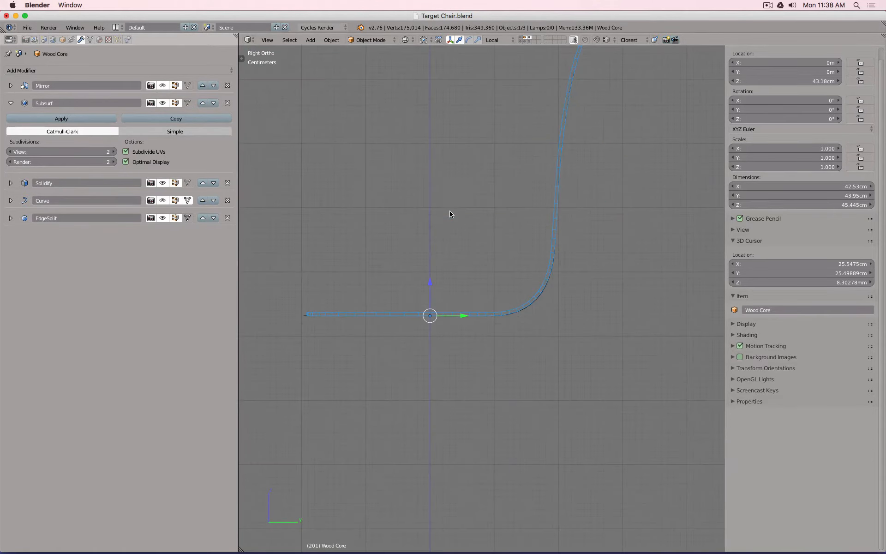
scroll(538, 274, "up", 5)
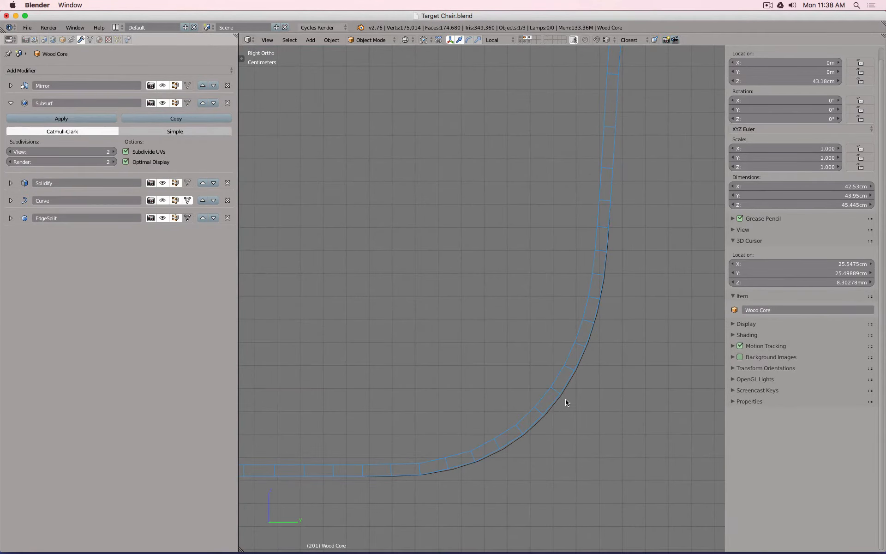
- Set the preview resolution U of the Basic Spine.001 curve to 32
right_click(567, 402)
left_click(90, 40)
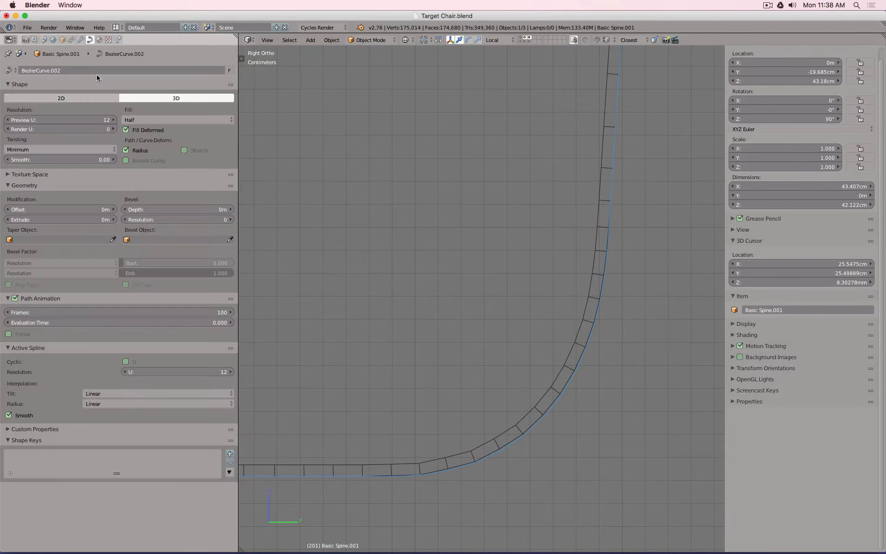
double_click(78, 120)
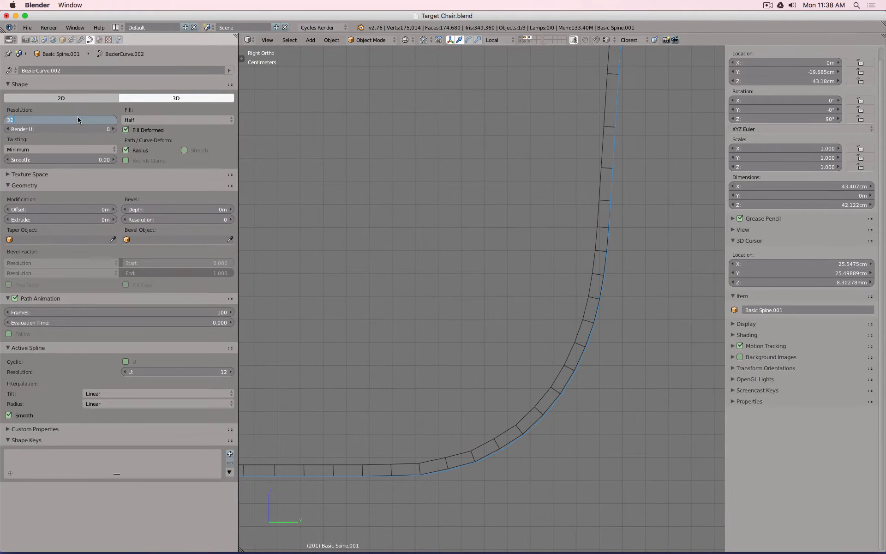
key("Return")
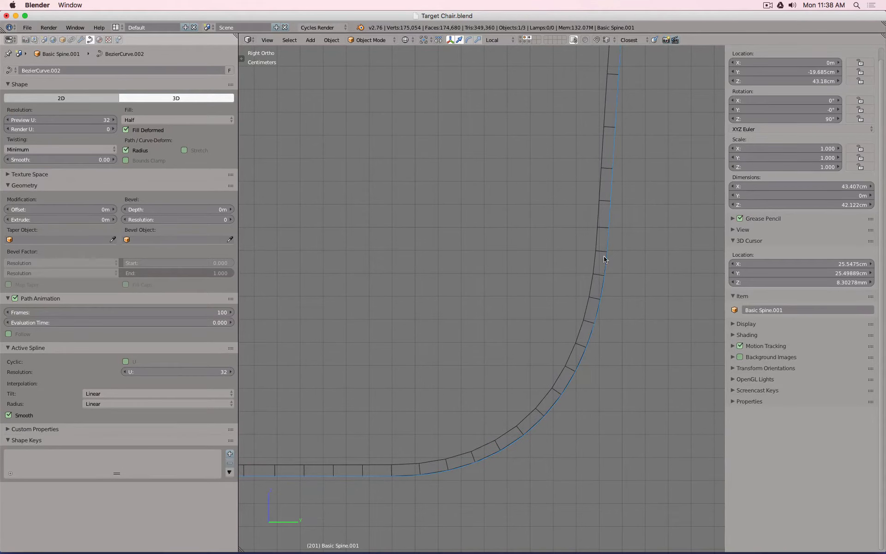
- Unhide the hidden objects, select the Foam and bring up its modifiers
left_click(586, 309)
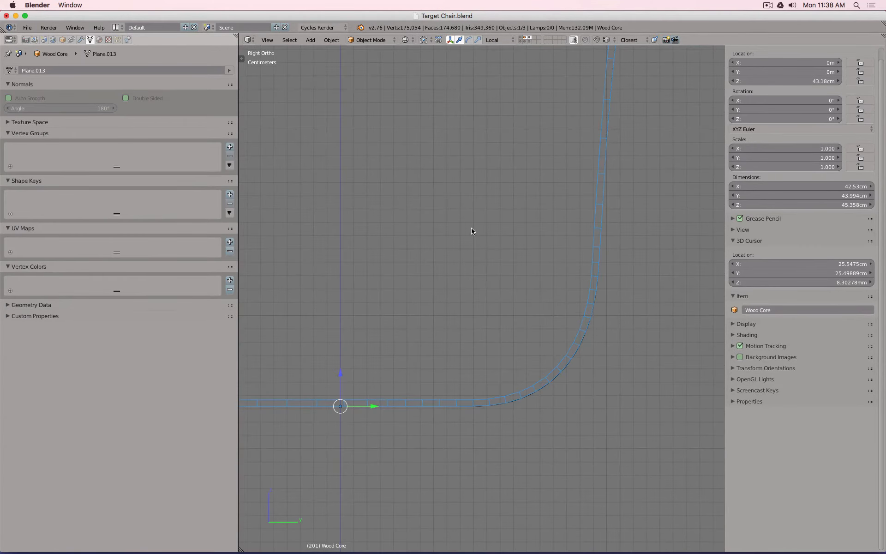
key("alt+h")
right_click(540, 343)
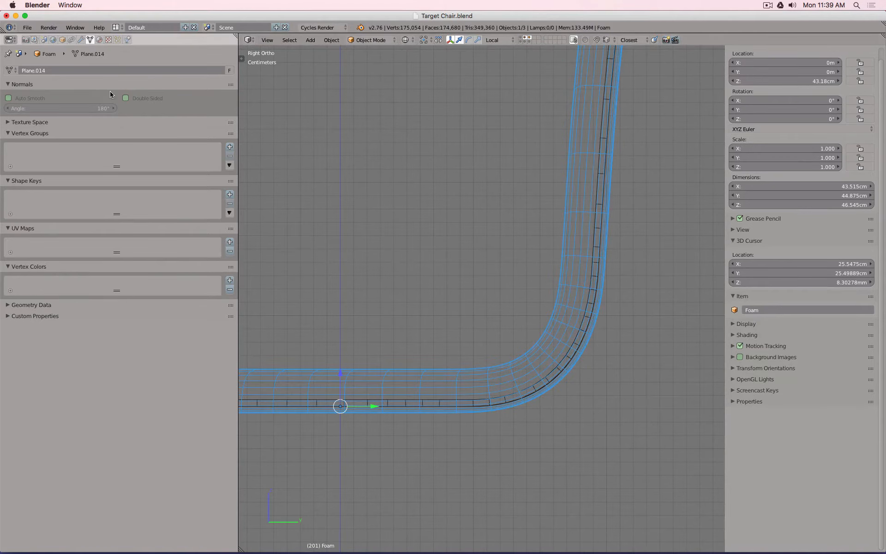
left_click(81, 40)
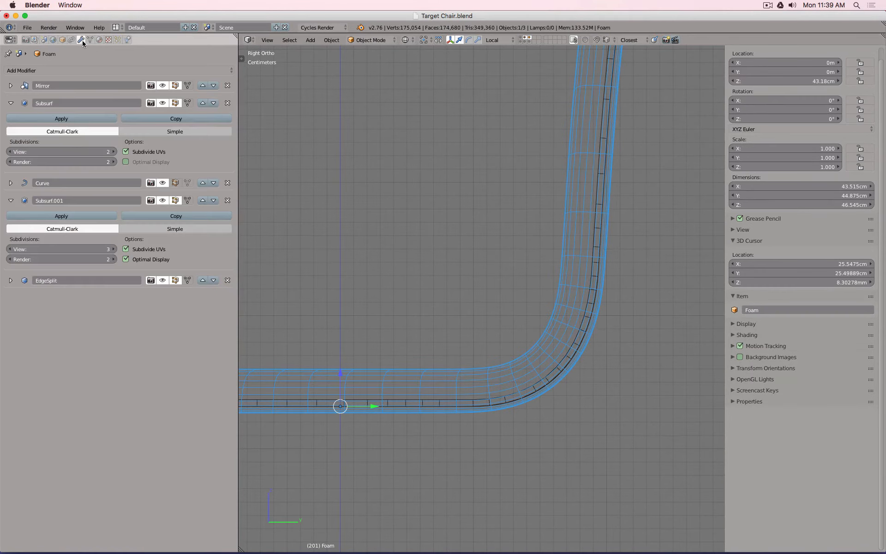
- Turn off the viewport display of both Foam Subsurf modifiers and show its Curve deformation on the editing cage
left_click(162, 103)
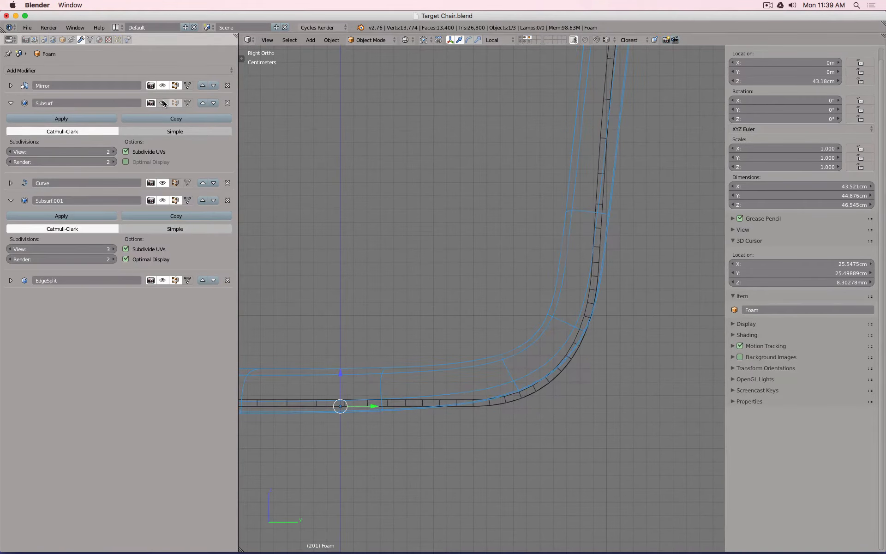
left_click(163, 200)
scroll(461, 295, "down", 3)
key("Tab")
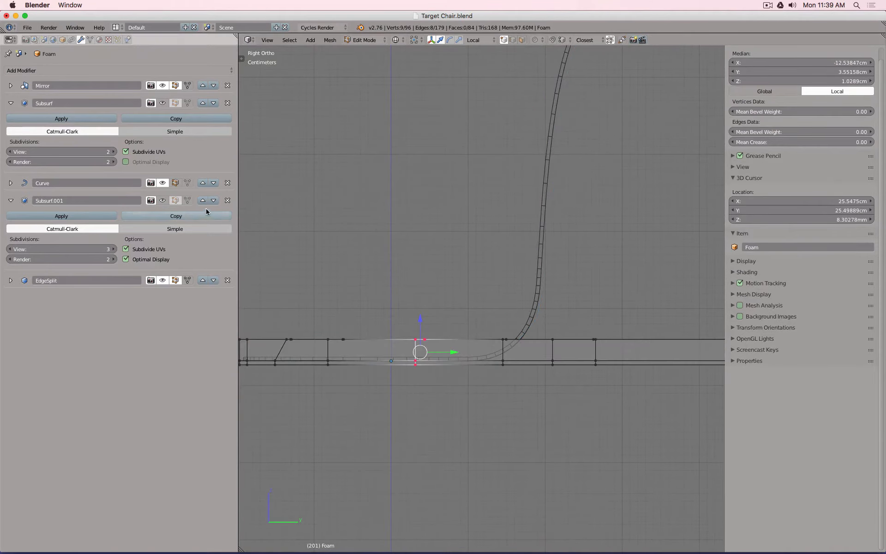
left_click(187, 184)
left_click(188, 183)
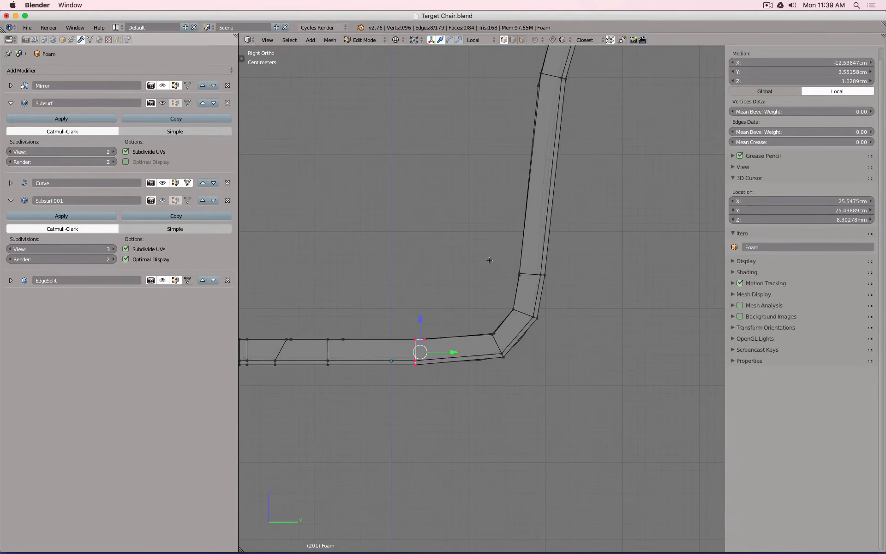
- Add three centered edge loops to the Foam: on the seat before the bend, across the bend's slanted section, and on the backrest just above it
middle_click_drag(489, 260, 489, 268)
key("ctrl+r")
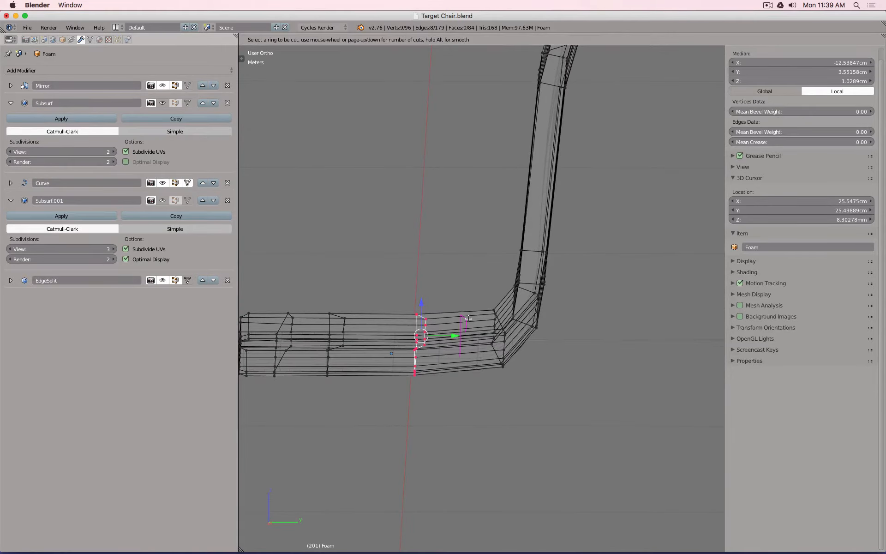
double_click(469, 318)
middle_click_drag(470, 319, 503, 310)
key("ctrl+r")
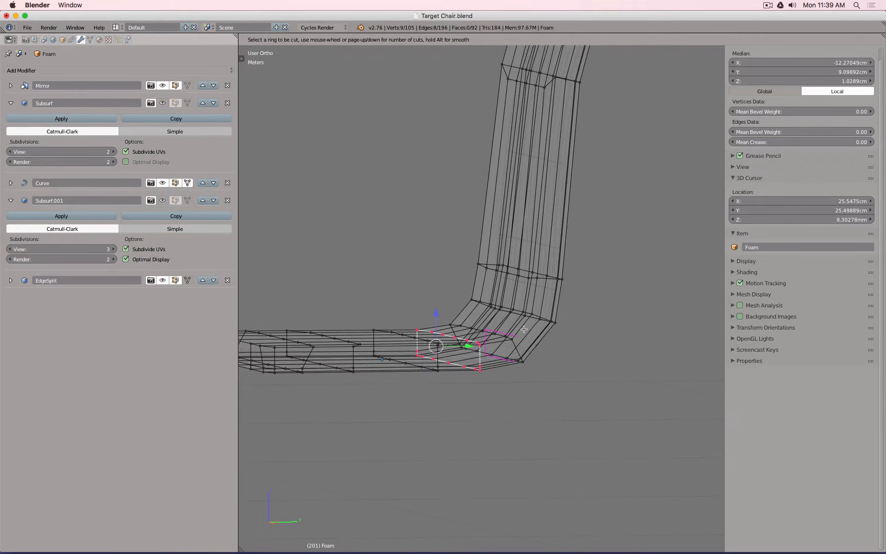
double_click(524, 329)
key("ctrl+r")
double_click(531, 301)
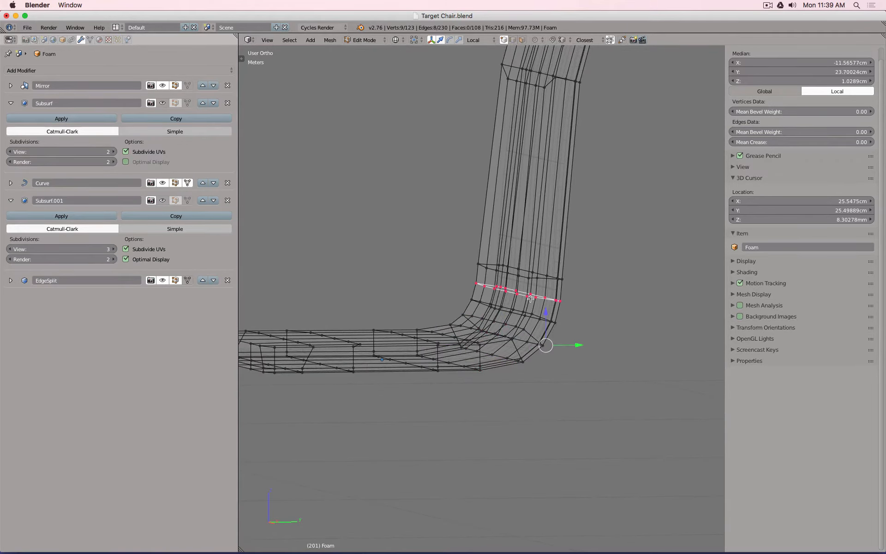
- Add two more centered edge loops to the Foam, one on the seat right next to the bend and one across the backrest's long middle section
middle_click_drag(530, 300, 531, 262)
key("ctrl+r")
double_click(486, 344)
key("ctrl+r")
double_click(554, 198)
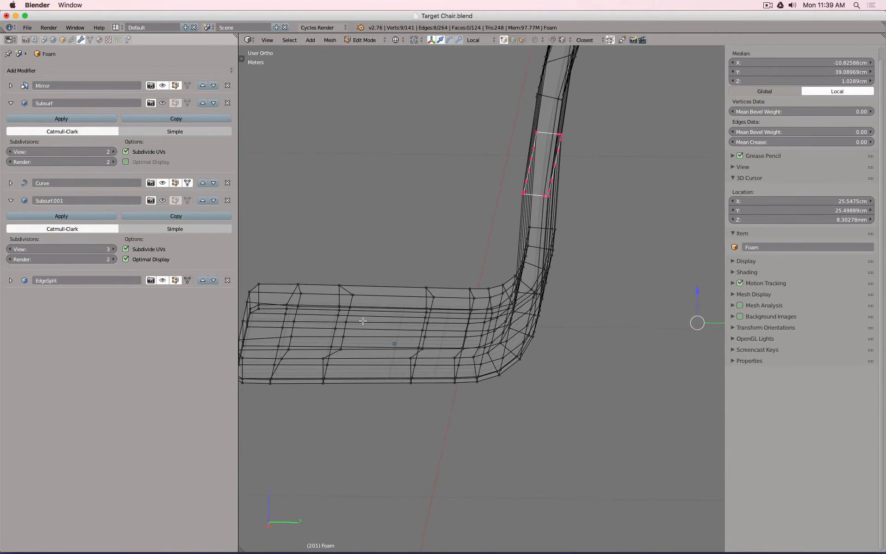
- Turn the Foam's first Subsurf modifier back on in the viewport and remove the Subsurf.001 modifier
key("Tab")
key("z")
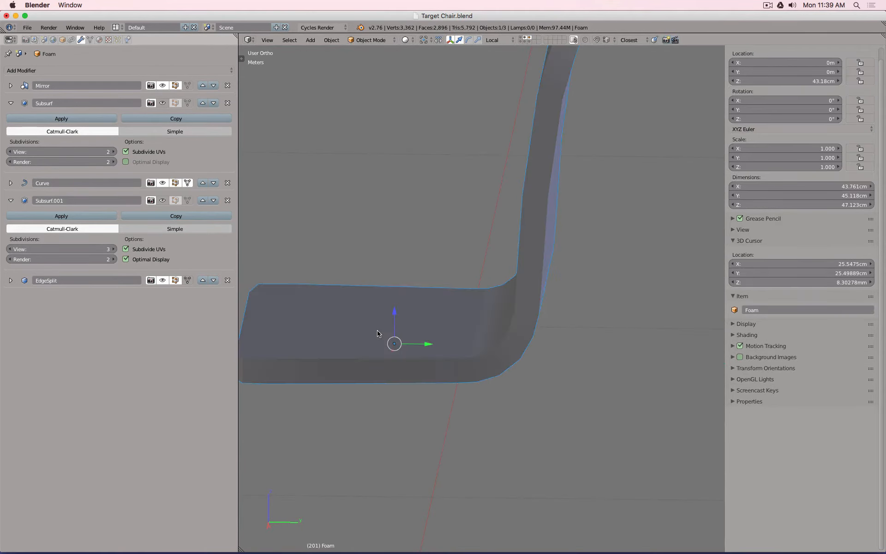
key("KP_3")
key("z")
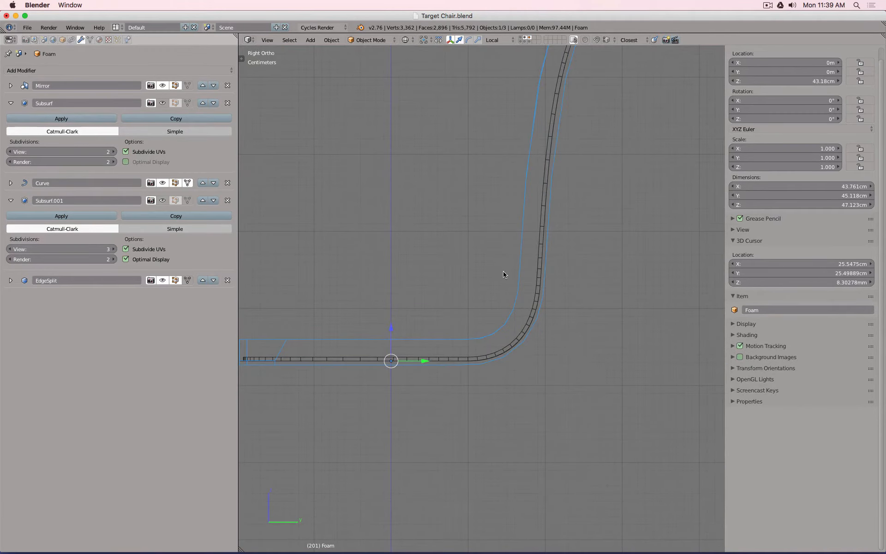
left_click(163, 104)
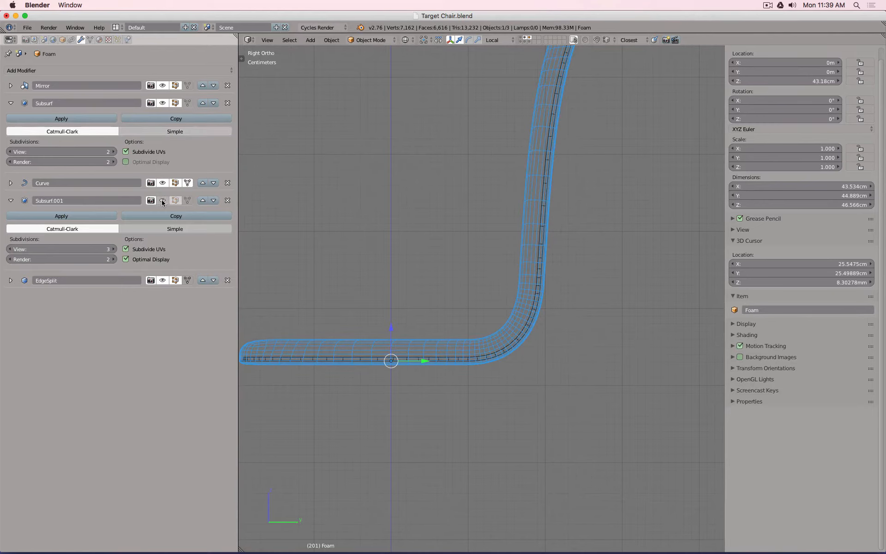
left_click(227, 200)
key("z")
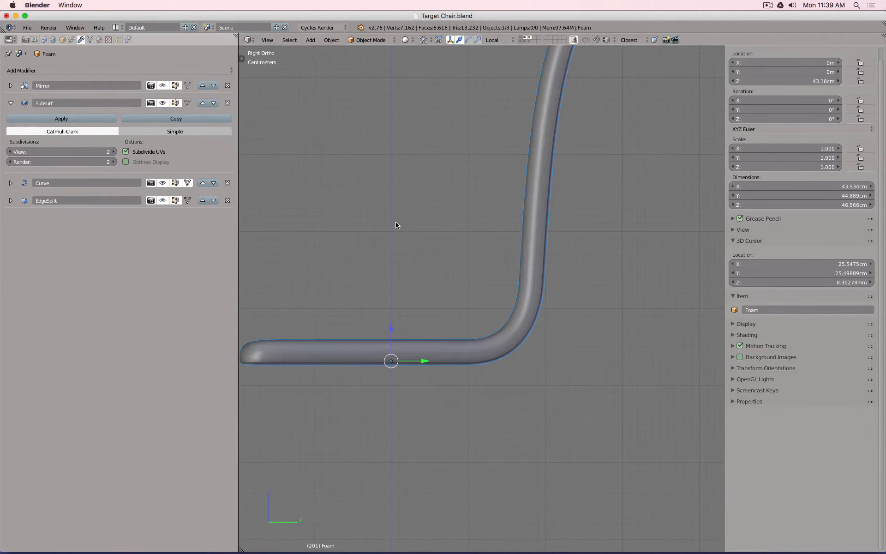
- Examine the smoothed Foam against the Wood Core in solid and wireframe display, from the side and in perspective
mouse_move(453, 223)
middle_mouse_down()
mouse_move(526, 252)
mouse_move(591, 236)
mouse_move(541, 239)
mouse_move(507, 270)
mouse_move(507, 232)
mouse_move(453, 247)
mouse_move(475, 222)
mouse_move(567, 279)
mouse_move(637, 217)
mouse_move(439, 192)
mouse_move(469, 258)
middle_mouse_up()
scroll(541, 239, "down", 4)
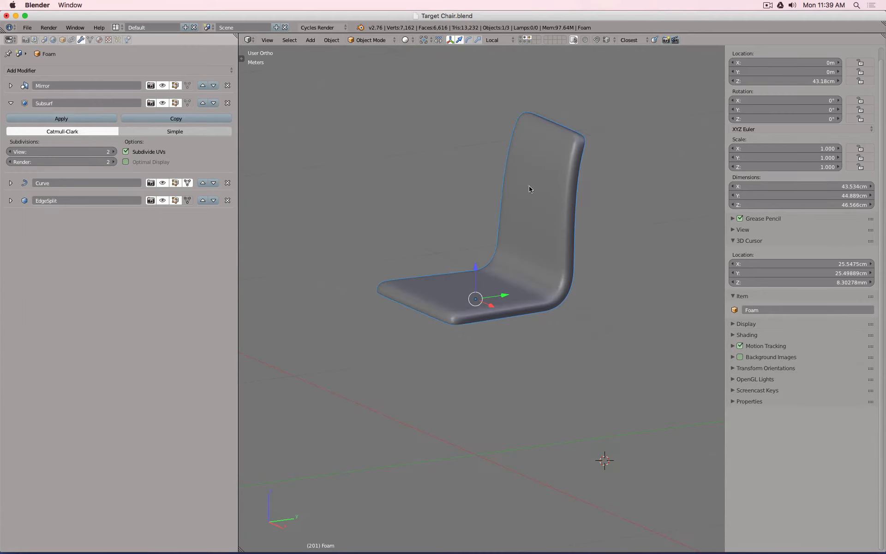
key("z")
right_click(538, 157)
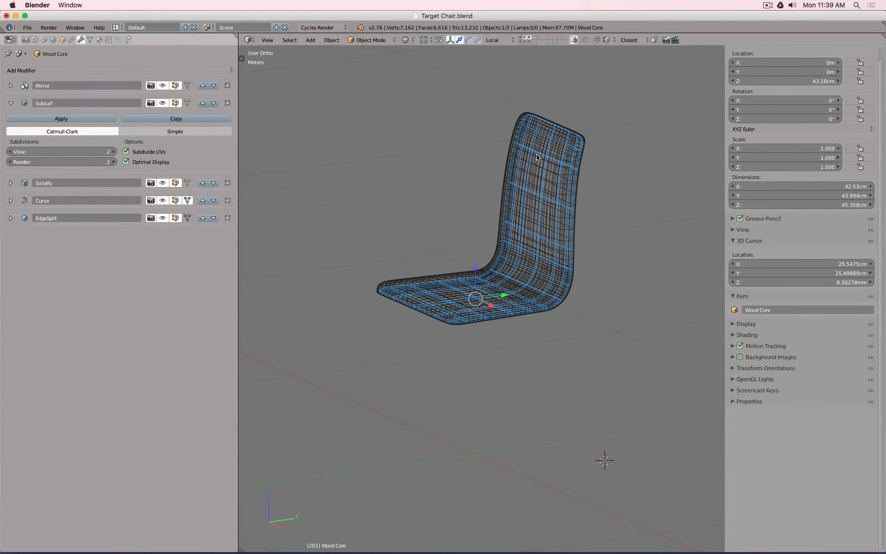
right_click(505, 146)
key("z")
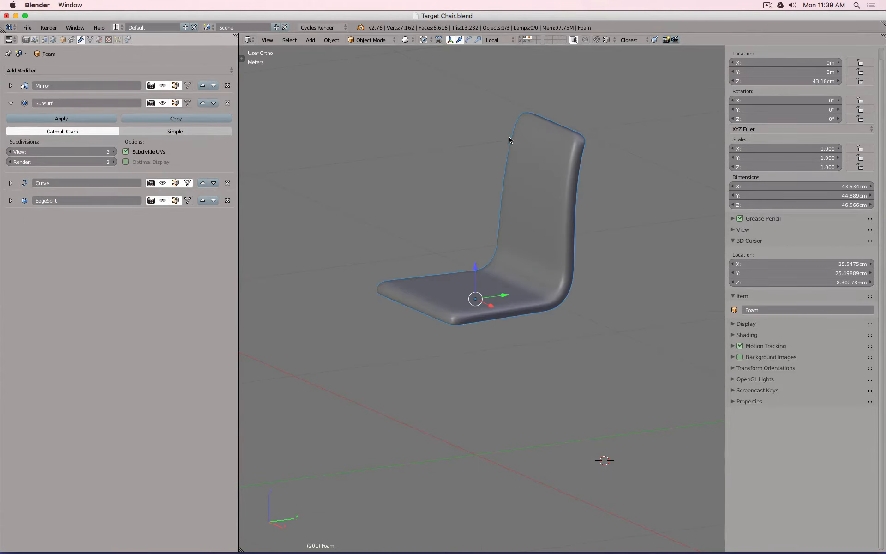
key("KP_3")
key("z")
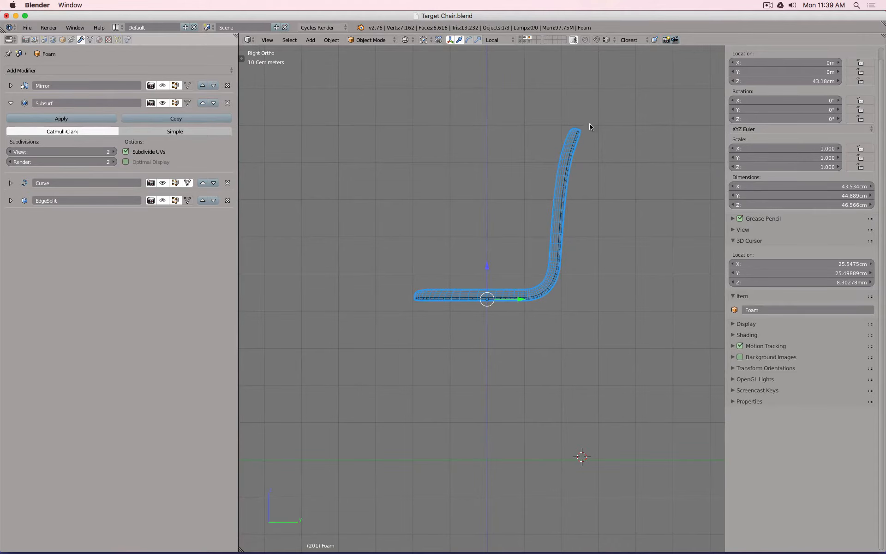
scroll(597, 179, "up", 6)
scroll(594, 178, "down", 5)
mouse_move(538, 179)
middle_mouse_down()
mouse_move(534, 201)
mouse_move(557, 196)
mouse_move(598, 241)
mouse_move(636, 186)
mouse_move(594, 196)
mouse_move(560, 257)
mouse_move(579, 260)
mouse_move(702, 189)
mouse_move(464, 178)
mouse_move(390, 159)
mouse_move(502, 152)
mouse_move(514, 134)
mouse_move(528, 223)
middle_mouse_up()
key("z")
scroll(530, 231, "up", 5)
- Select the edge loop running around the Foam's side and slide it slightly upward, checking it in side view
key("Tab")
scroll(530, 231, "down", 4)
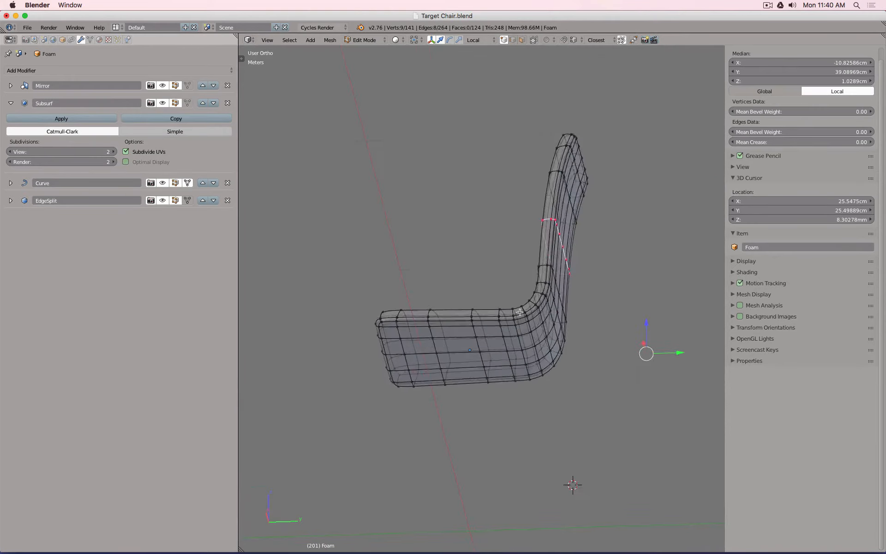
middle_click_drag(572, 485, 526, 259)
scroll(390, 273, "up", 5)
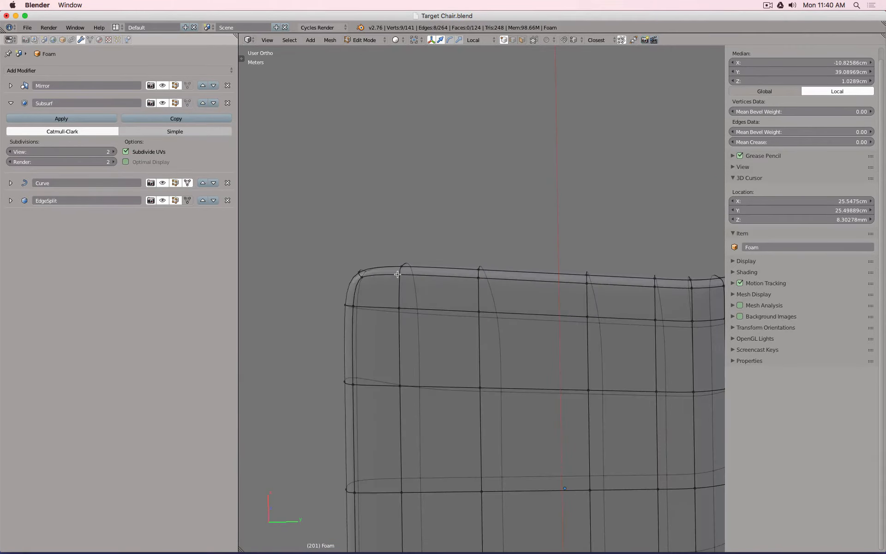
middle_click_drag(297, 253, 400, 322)
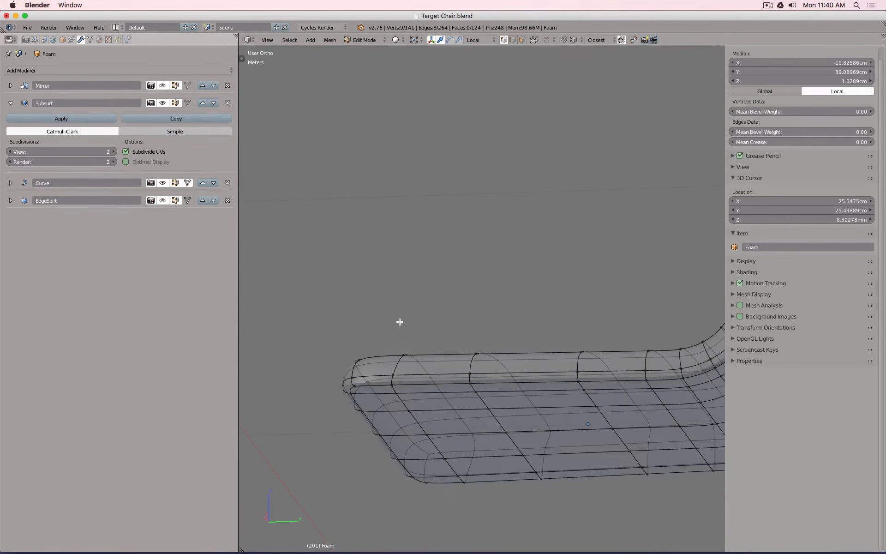
right_click(417, 373, "alt")
key("KP_3")
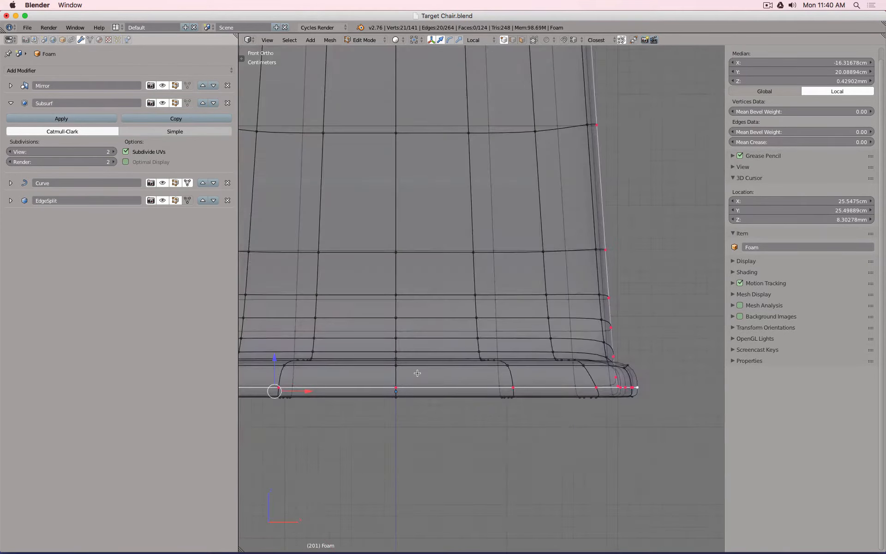
scroll(355, 376, "up", 3)
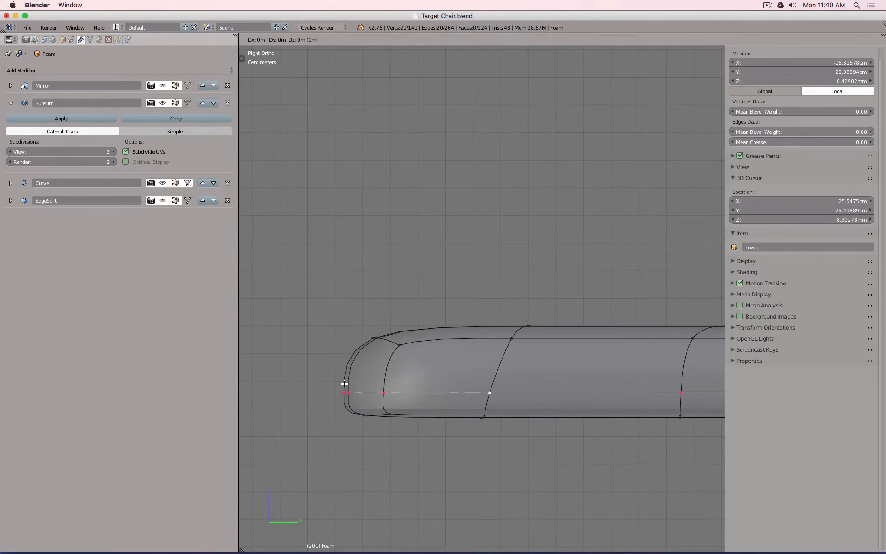
key("g")
key("g")
left_click(345, 379)
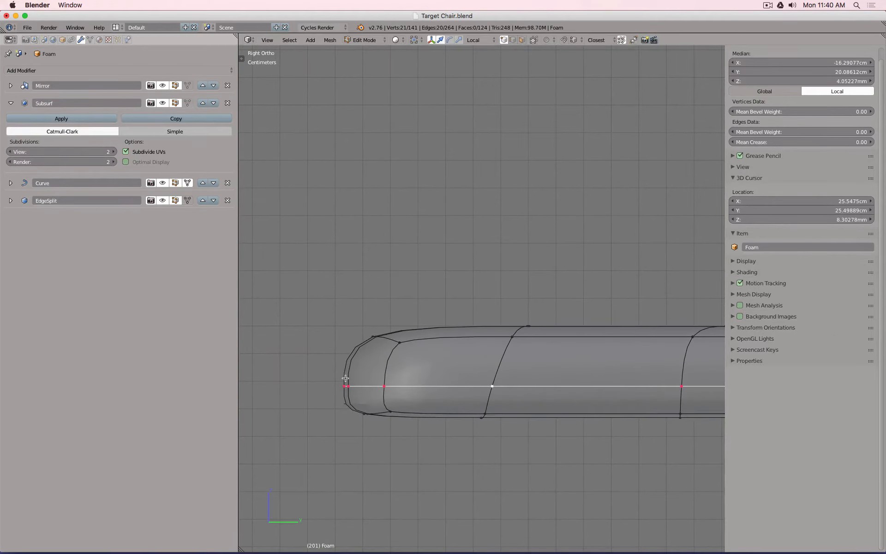
- Set the Foam Subsurf modifier's viewport subdivisions to 3
key("Tab")
key("z")
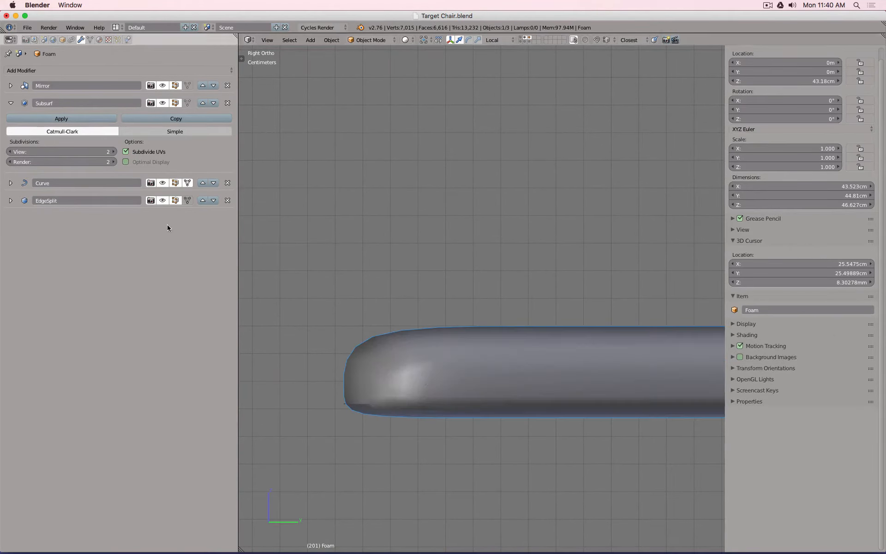
left_click(113, 151)
scroll(372, 295, "down", 3)
scroll(372, 297, "down", 2)
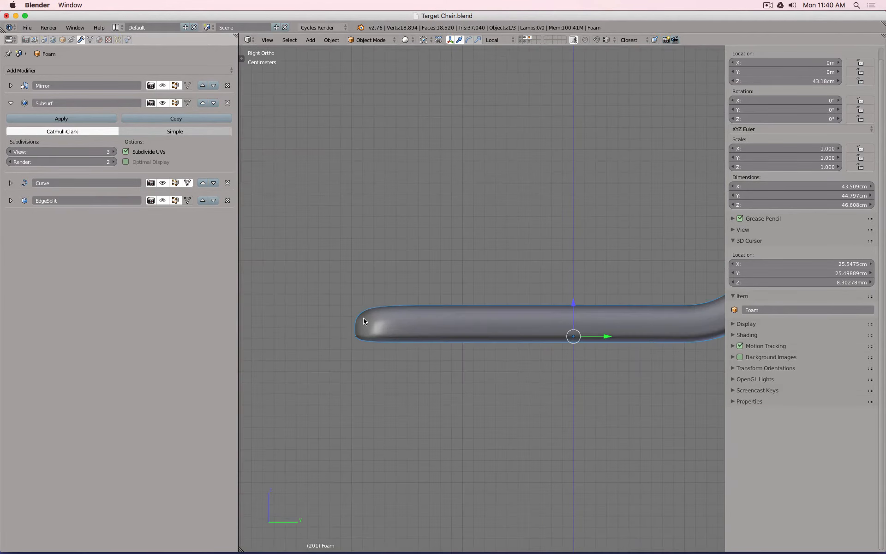
- Try deleting the edge loop around the Foam's side, then undo it and check the front edge in wireframe
key("Tab")
scroll(359, 336, "up", 5)
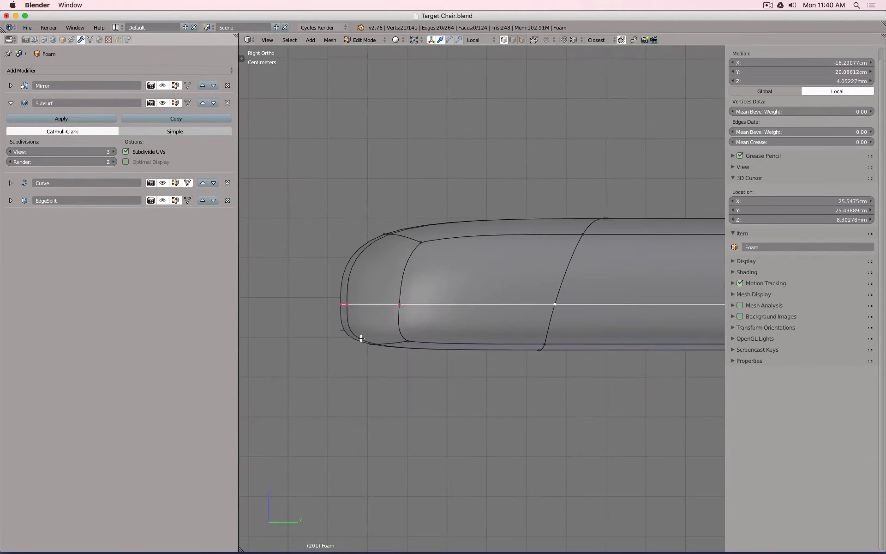
key("x")
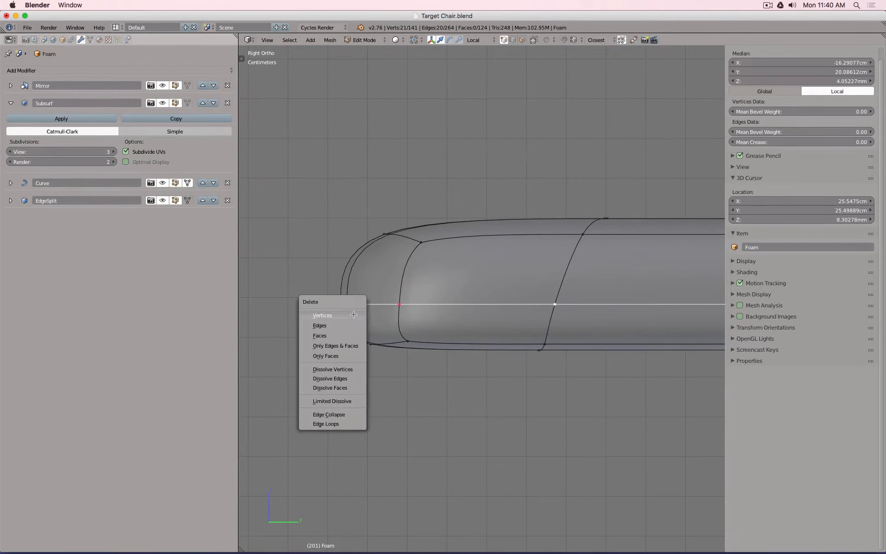
left_click(343, 424)
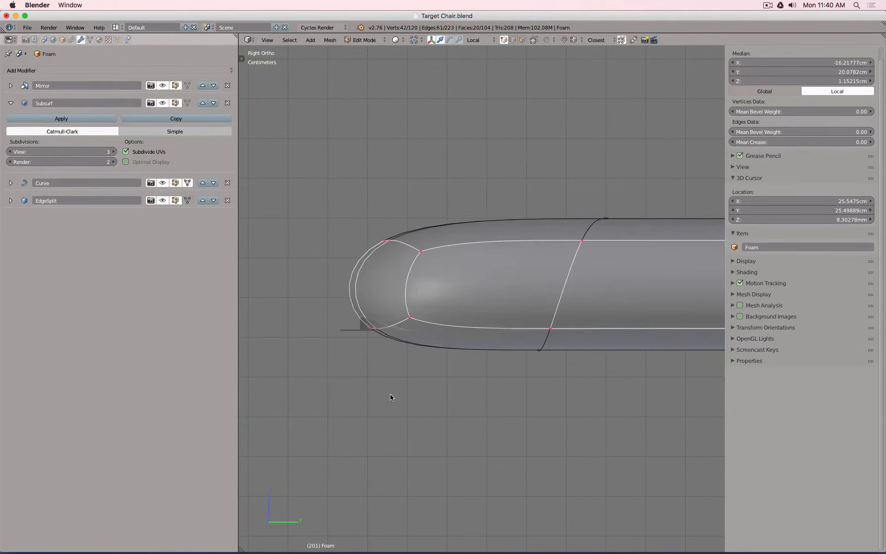
key("Tab")
scroll(387, 393, "down", 10)
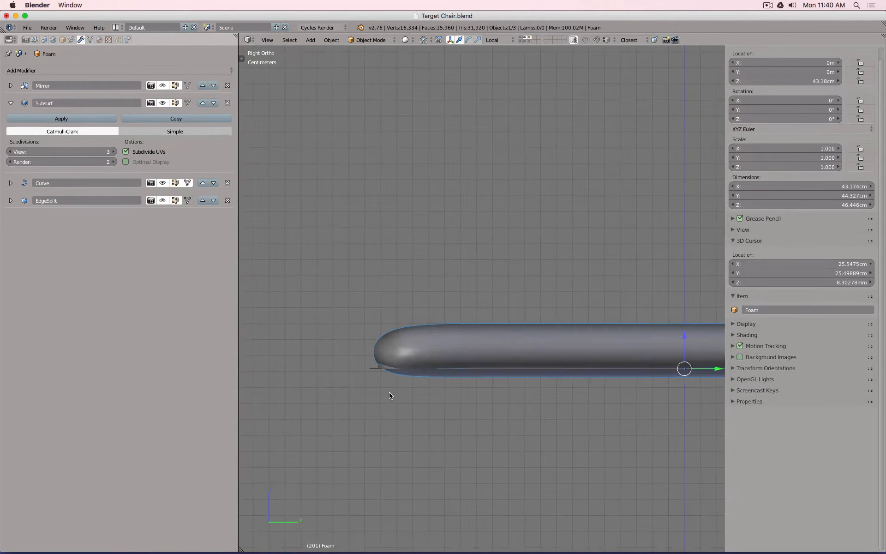
scroll(371, 407, "up", 6)
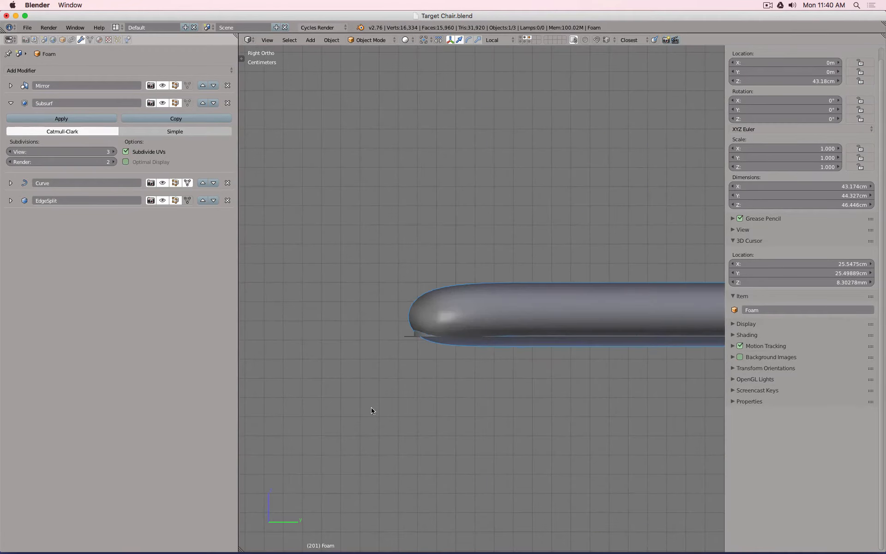
scroll(413, 331, "up", 5)
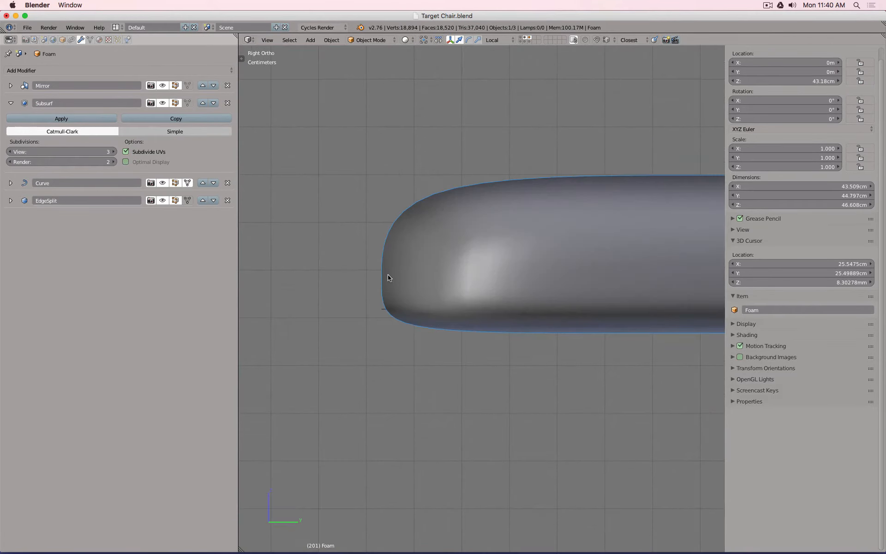
key("z")
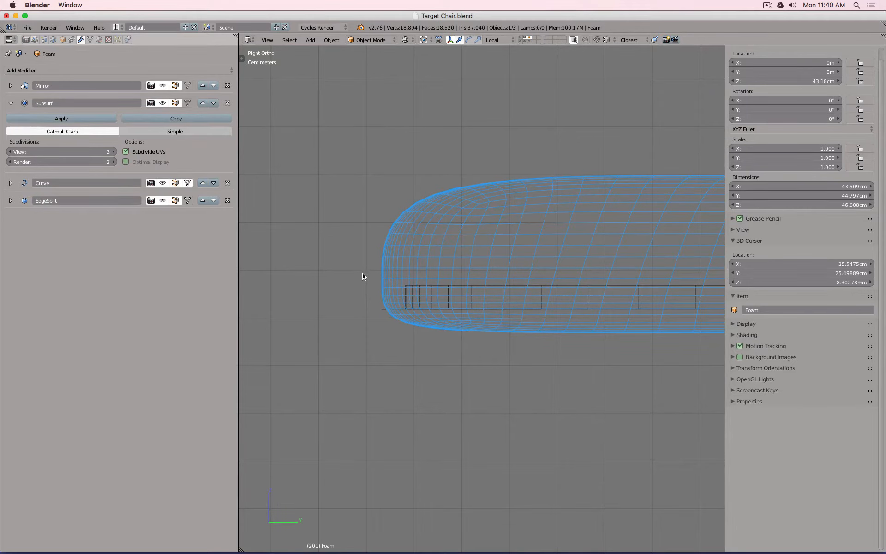
- Show the whole chair foam in solid shading and look at its shape from an angle
scroll(376, 292, "down", 7)
key("z")
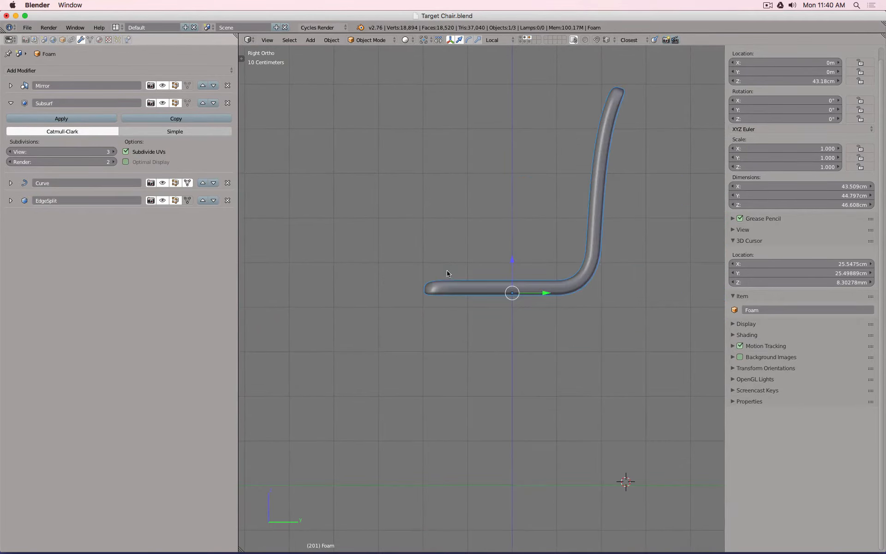
middle_click_drag(447, 274, 434, 288)
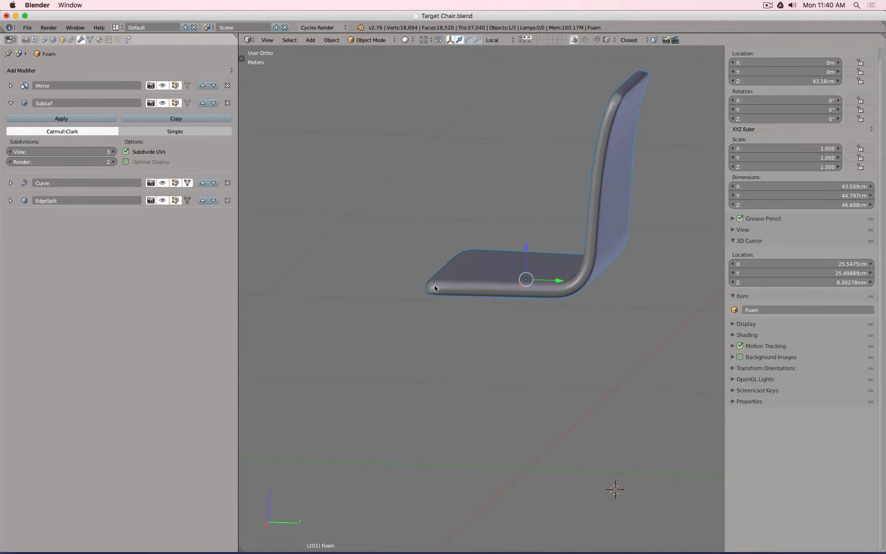
key("KP_3")
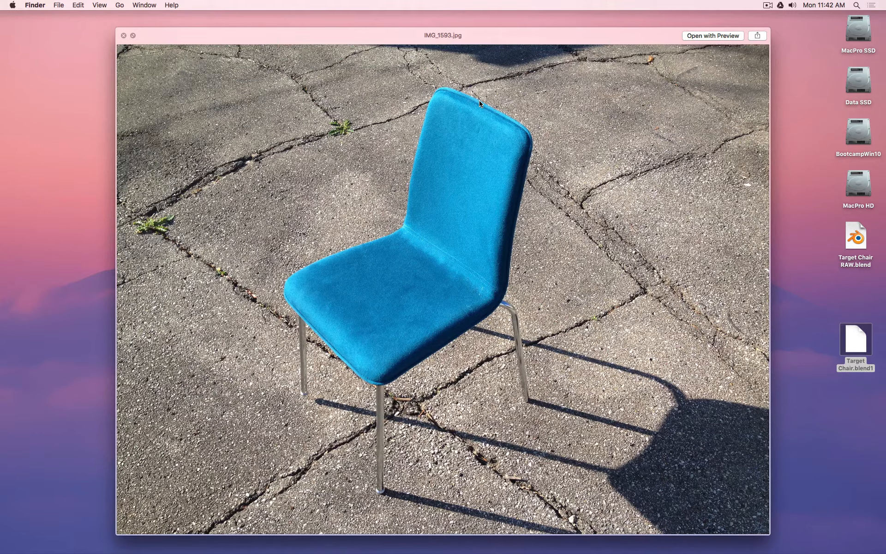
- Return from the reference photo to Blender and show the foam in the right side view
key("super+Tab")
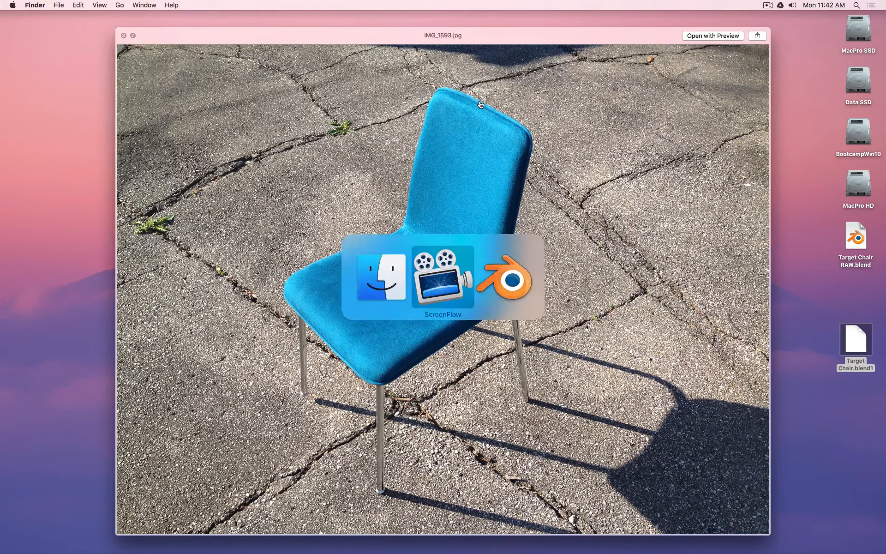
key("super+Tab")
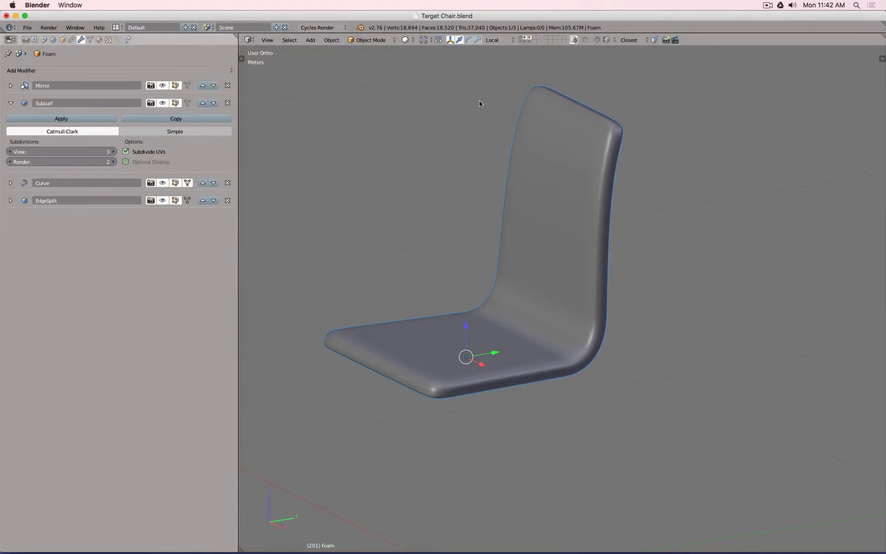
key("KP_1")
key("KP_3")
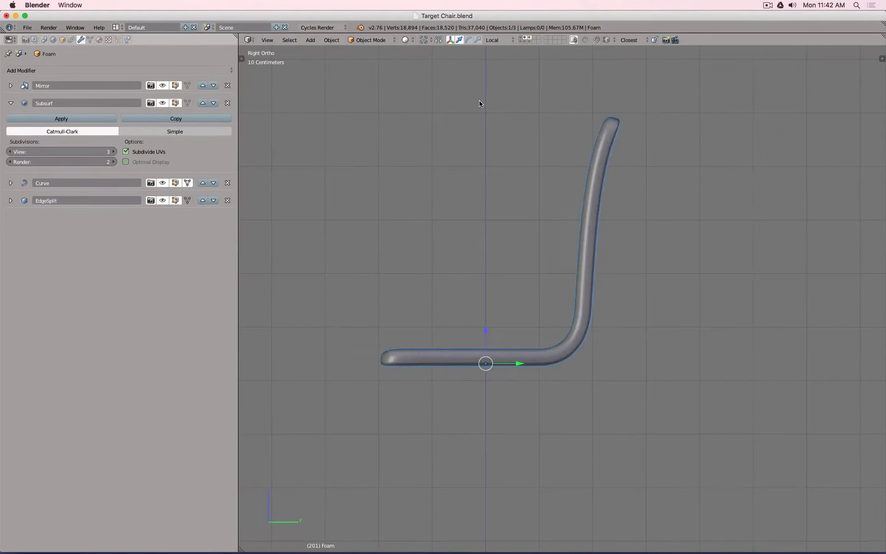
- Select the edge loop that runs around the side of the foam mesh in edit mode
key("z")
key("Tab")
scroll(444, 342, "up", 5)
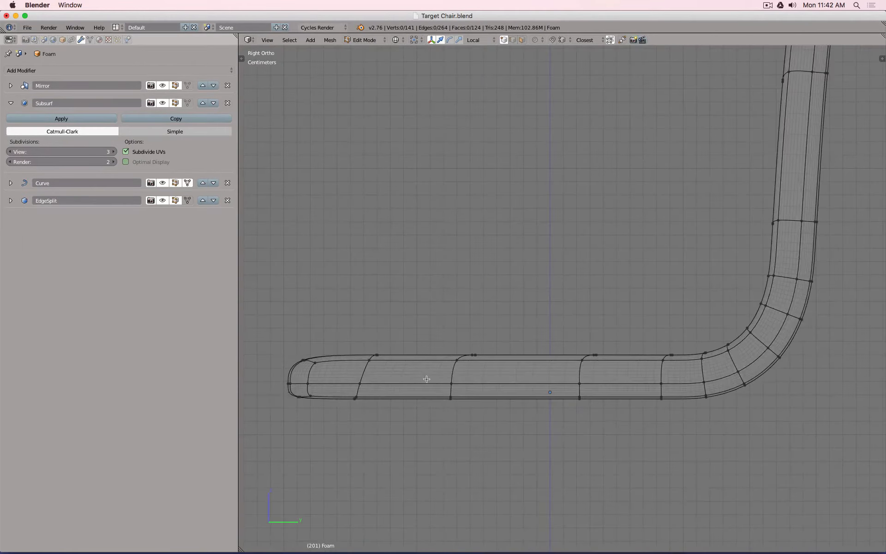
right_click(409, 384, "alt")
scroll(417, 280, "down", 1)
mouse_move(418, 279)
middle_mouse_down()
mouse_move(531, 281)
mouse_move(524, 267)
mouse_move(633, 251)
mouse_move(676, 274)
mouse_move(471, 258)
middle_mouse_up()
key("z")
scroll(510, 301, "down", 2)
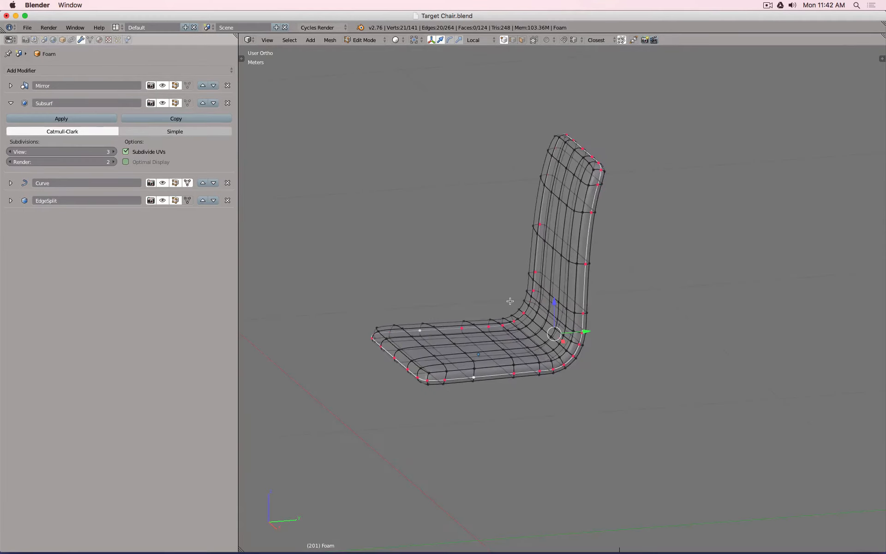
- Duplicate the selected edge loop in place and separate it from the foam into its own object
key("shift+d")
right_click(510, 301)
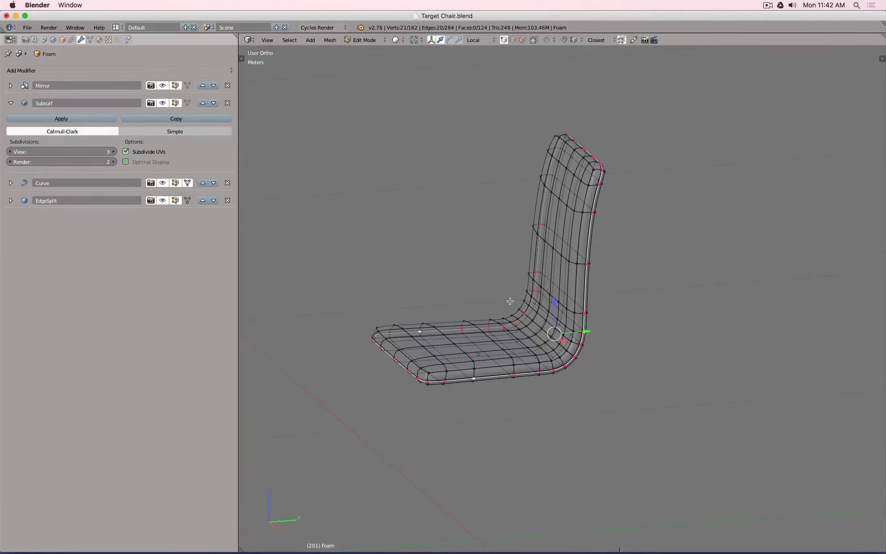
key("p")
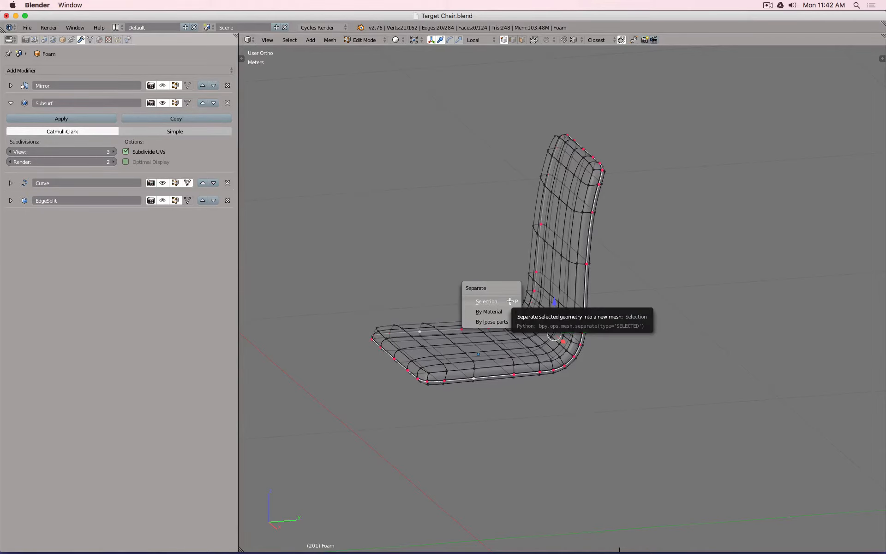
left_click(510, 301)
key("Tab")
- Select the separated loop object and inspect in solid shading how it sits against the foam's upper corner and side
scroll(614, 164, "up", 10)
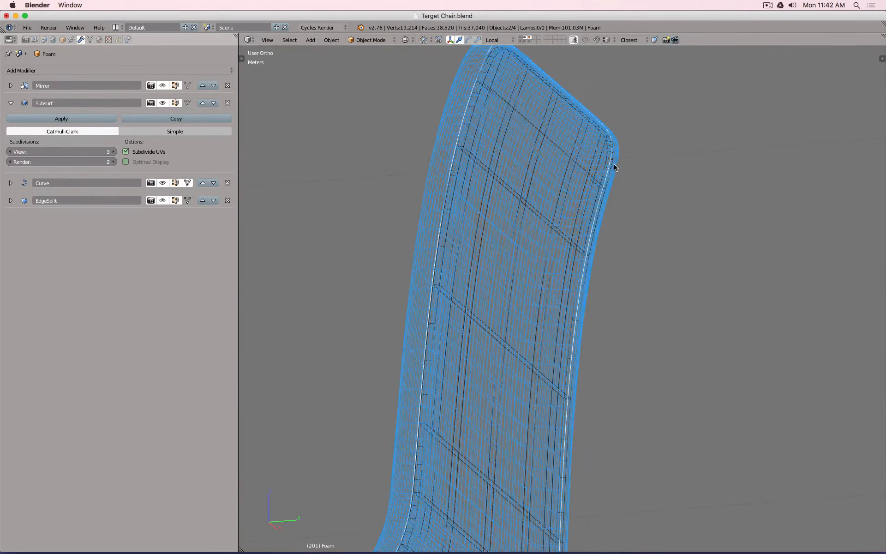
key("z")
right_click(594, 174)
scroll(594, 173, "down", 10)
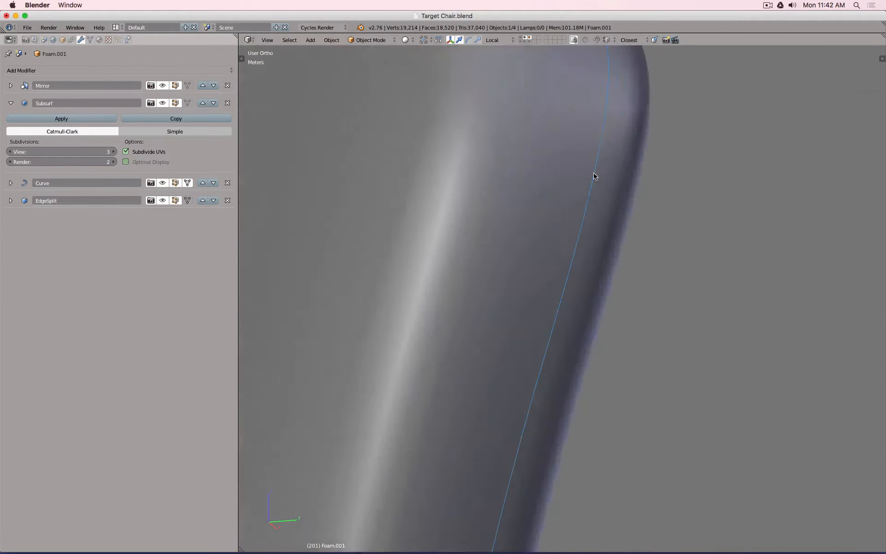
middle_click_drag(613, 200, 716, 188)
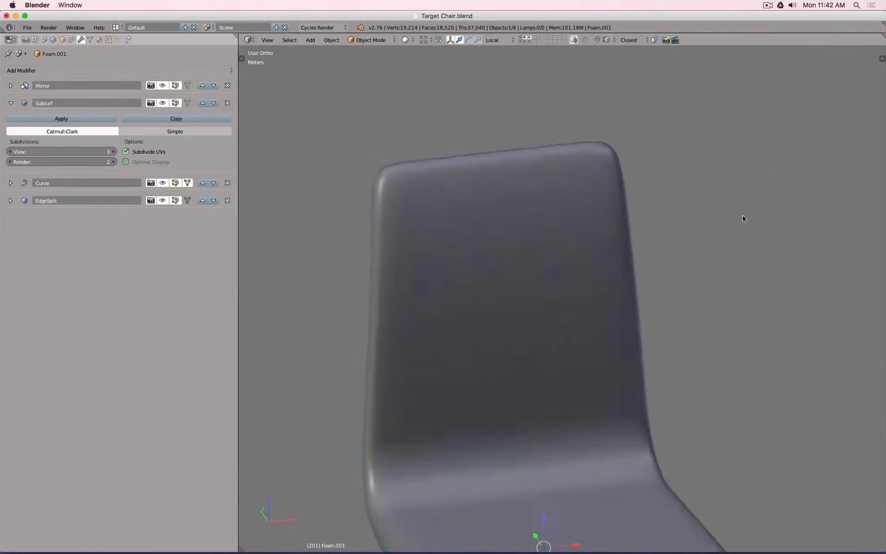
scroll(621, 179, "up", 6)
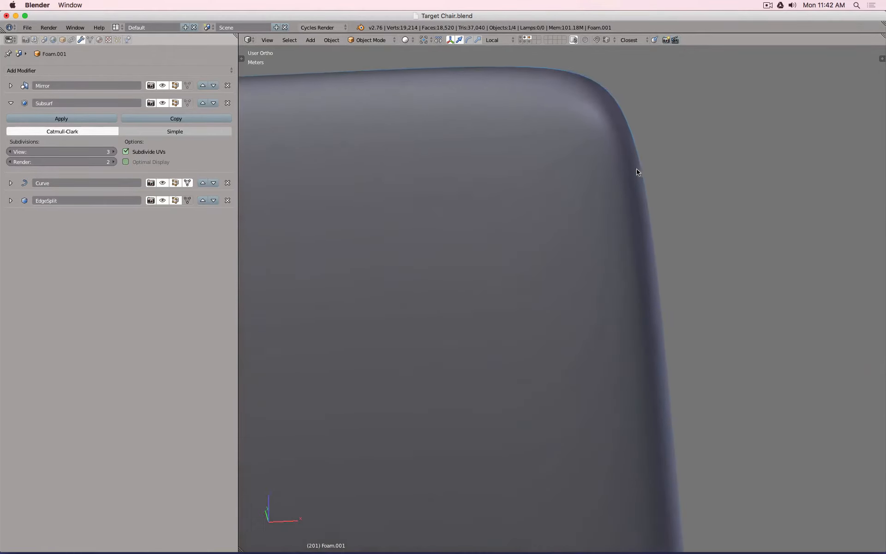
scroll(584, 233, "down", 1)
scroll(583, 230, "up", 4)
scroll(584, 227, "down", 6)
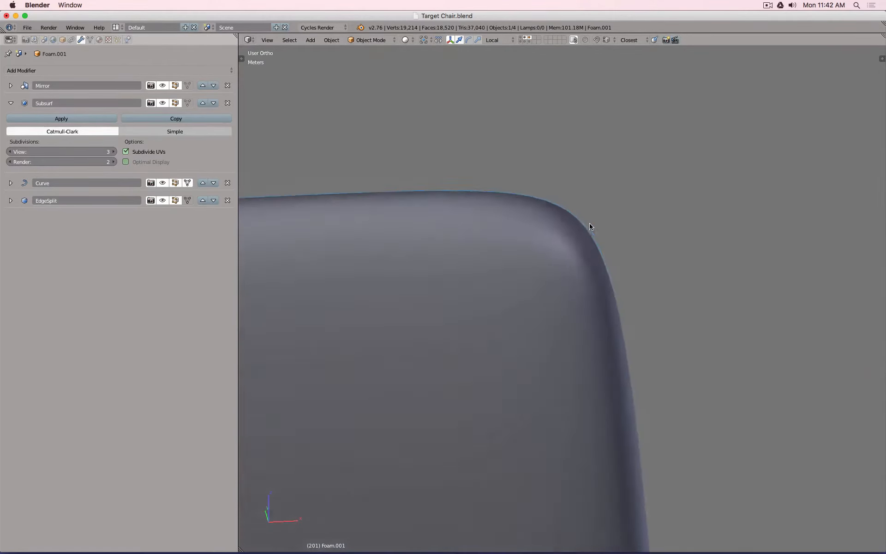
key("KP_3")
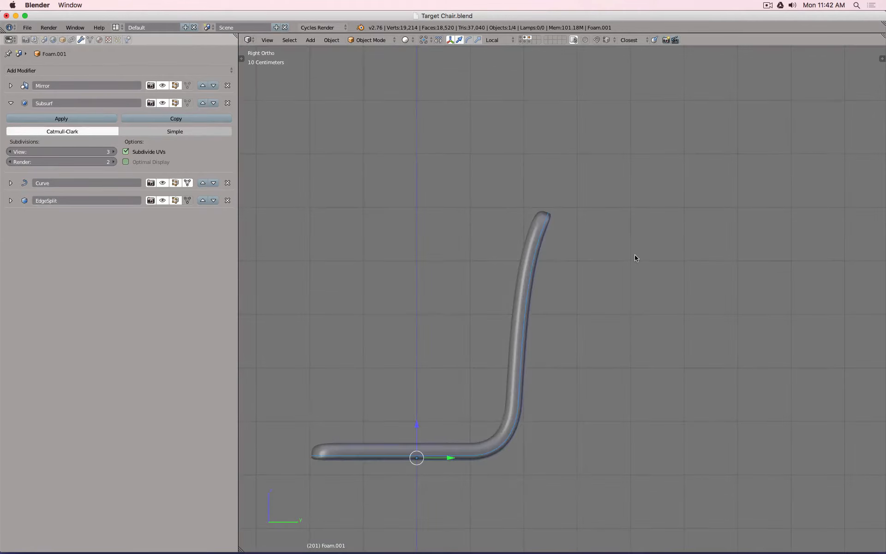
middle_click_drag(466, 344, 519, 271, "shift")
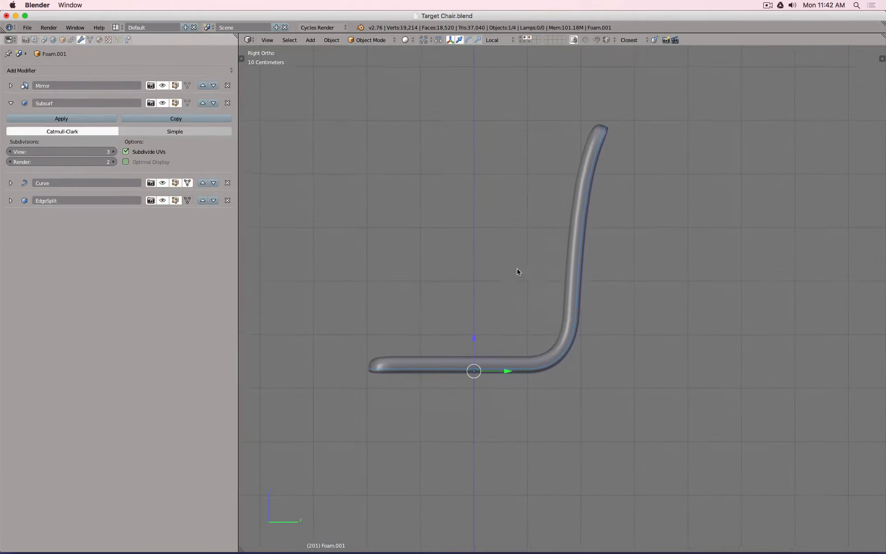
- Toggle the Curve modifier's viewport display to compare the loop's flat and bent shapes
key("Tab")
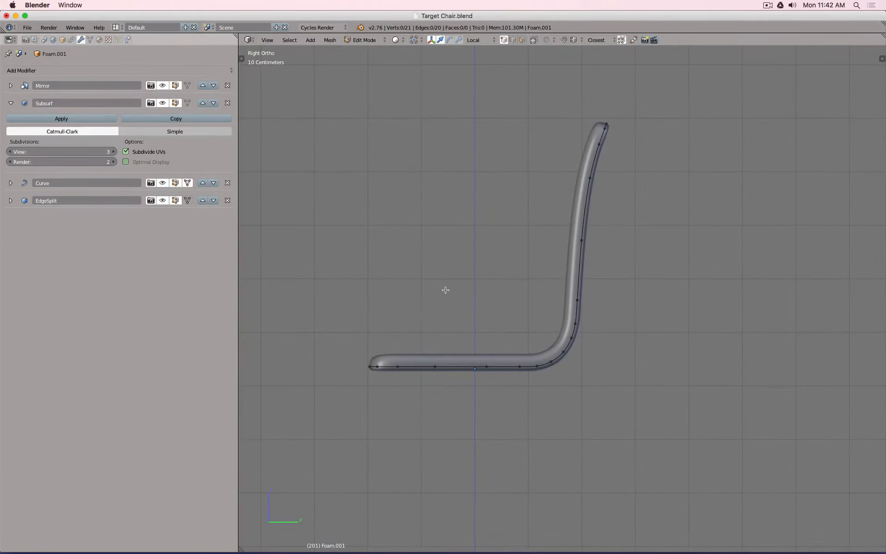
left_click(163, 182)
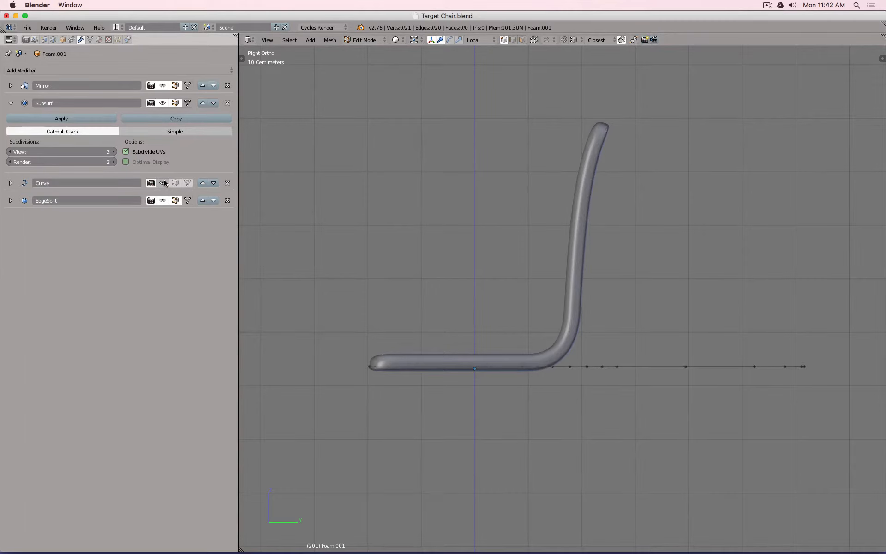
left_click(163, 183)
left_click(163, 183)
left_click(163, 183)
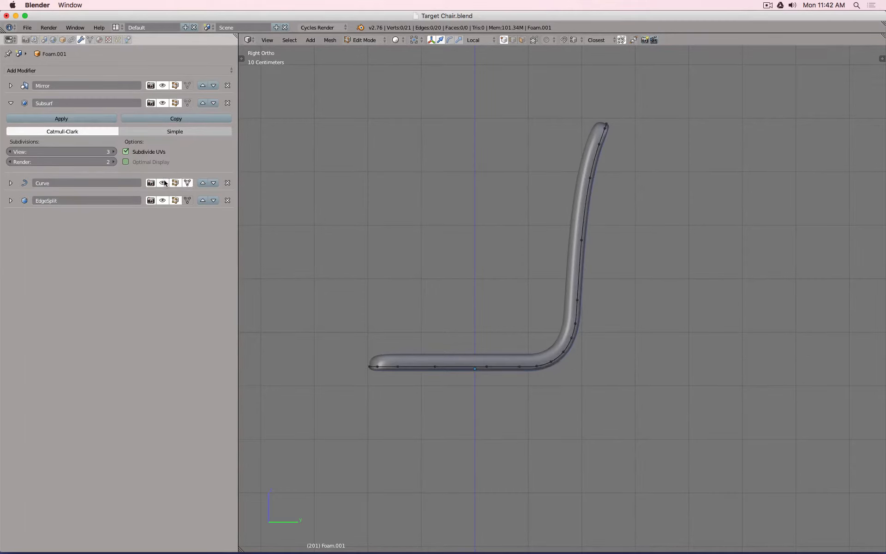
key("Tab")
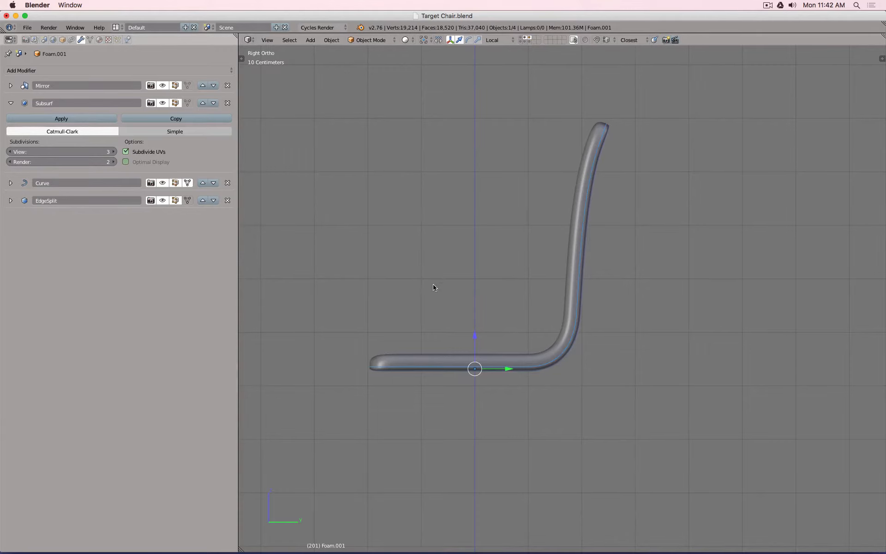
- Try to move the whole loop slightly upward relative to the foam
key("Tab")
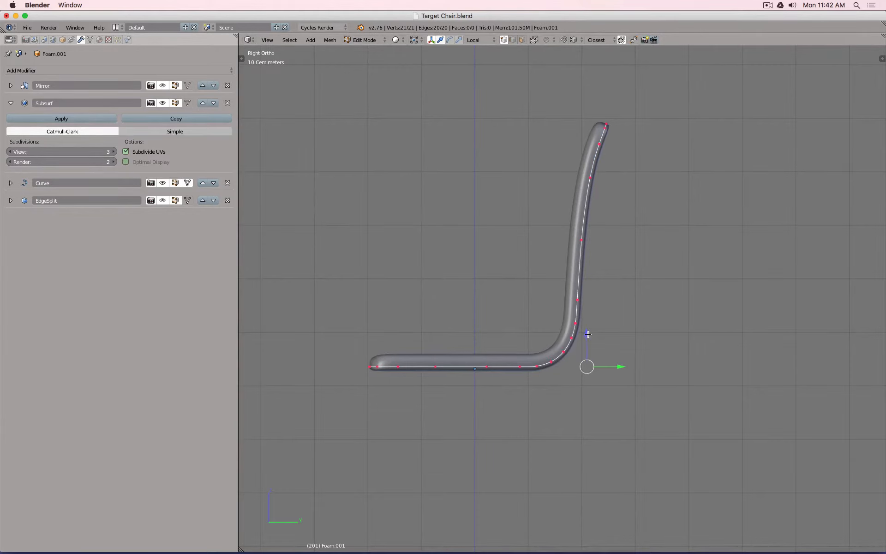
left_click_drag(588, 333, 589, 324)
middle_click_drag(536, 277, 623, 286)
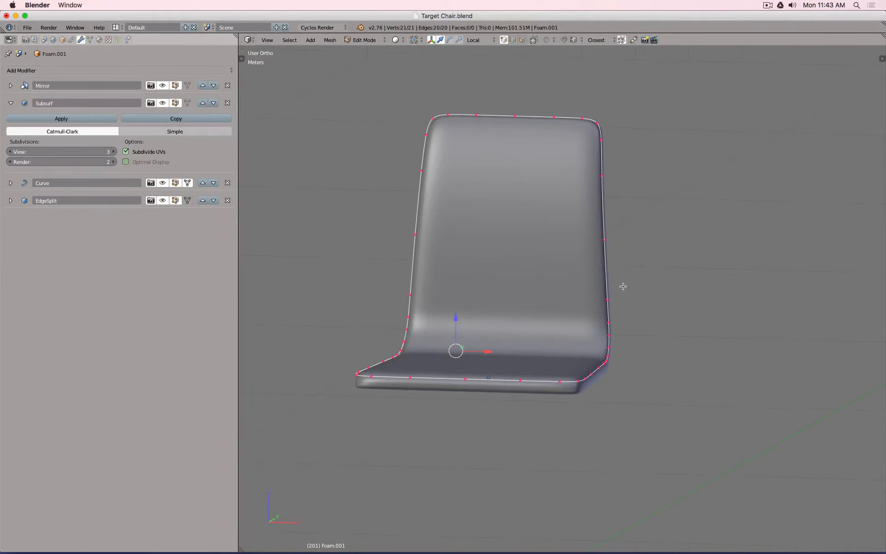
key("KP_3")
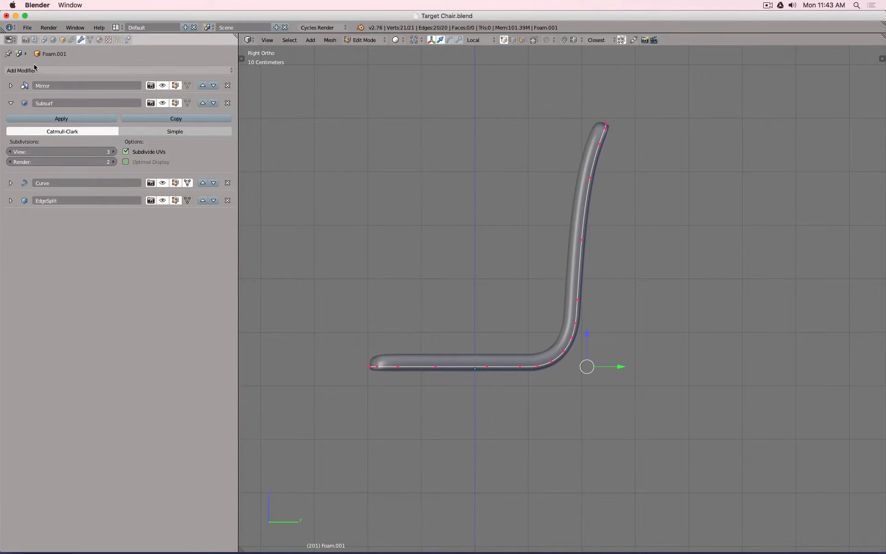
- Add a Shrinkwrap modifier to the loop and pick the Foam object as its target
left_click(137, 71)
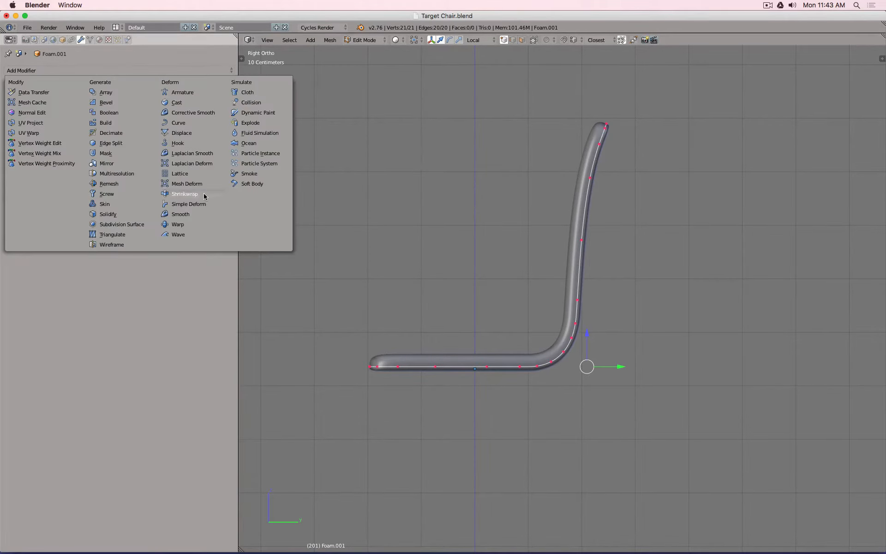
left_click(185, 194)
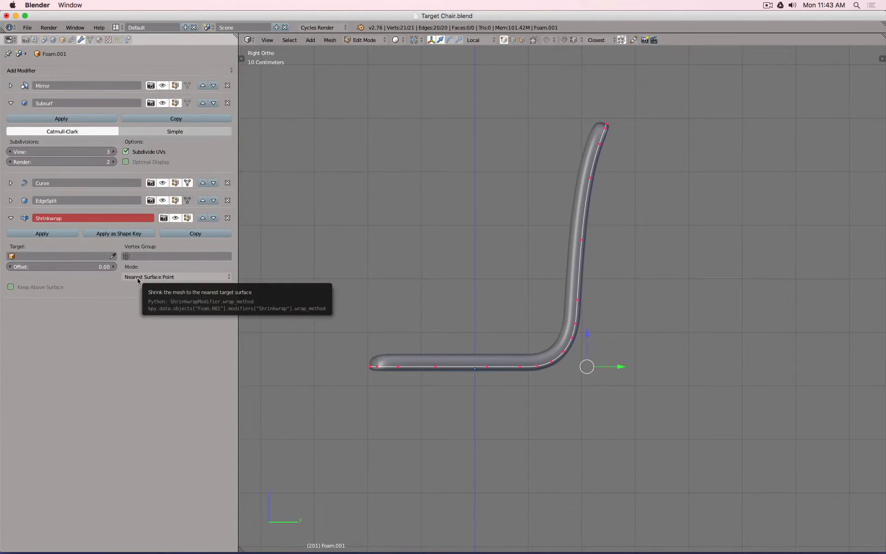
middle_click_drag(420, 223, 471, 239)
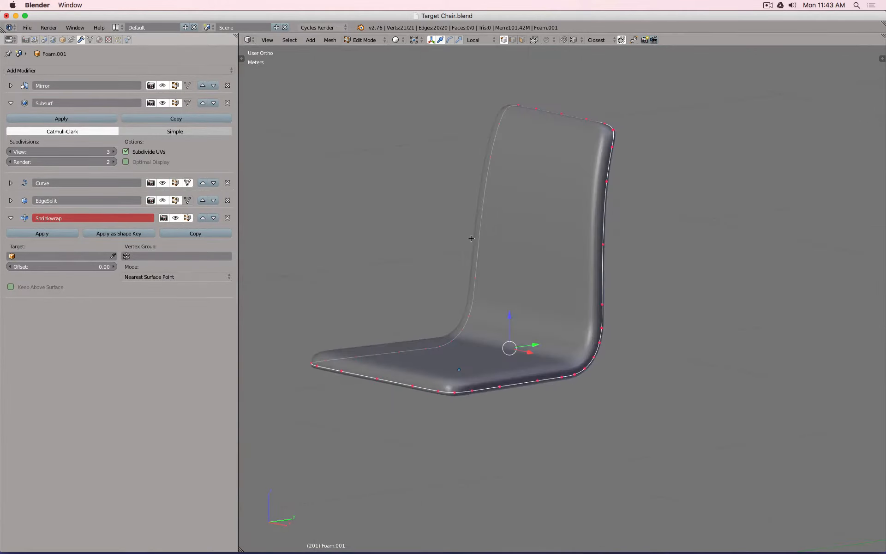
left_click(542, 113)
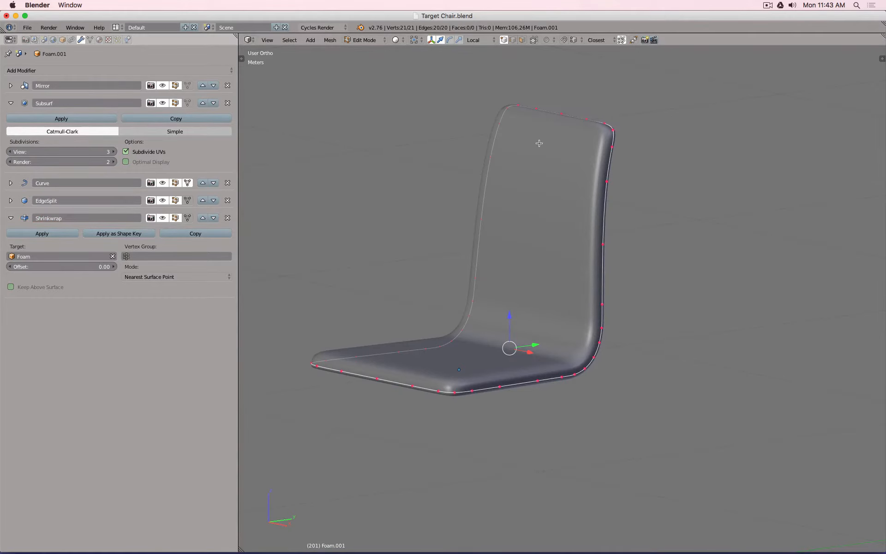
- Inspect how the shrinkwrapped loop follows the backrest's upper corner and side edge
middle_click_drag(585, 143, 658, 142)
scroll(615, 115, "up", 6)
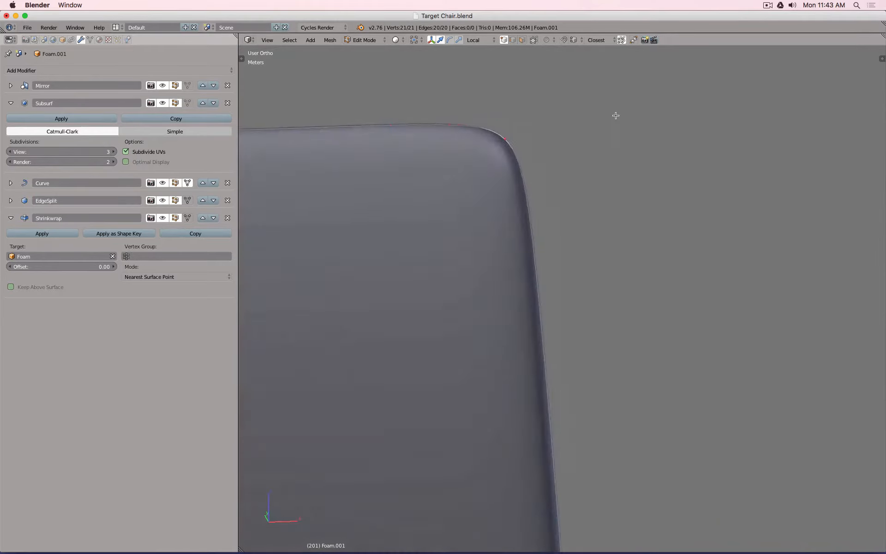
key("Tab")
middle_click_drag(577, 131, 506, 149)
key("KP_3")
scroll(481, 161, "down", 6)
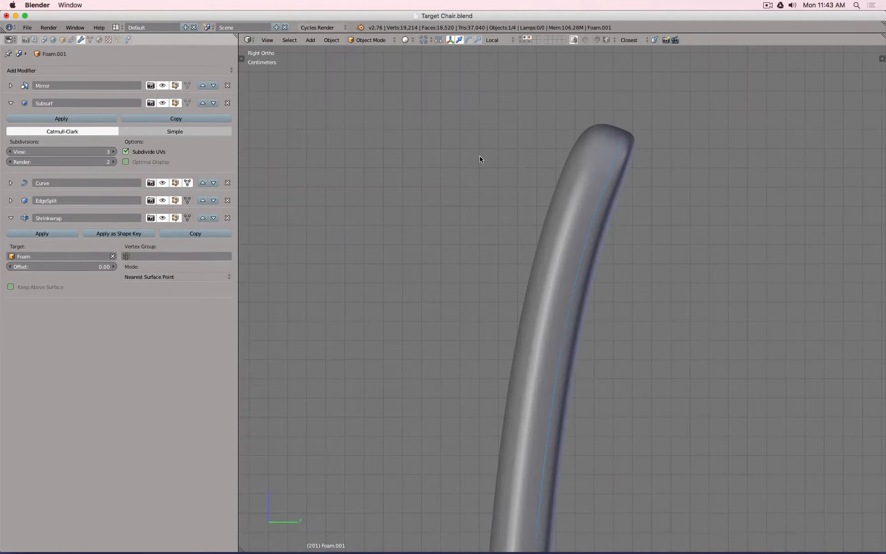
- Move all the loop's vertices up along Z to about the middle of the foam's thickness and check the backrest corner
key("Tab")
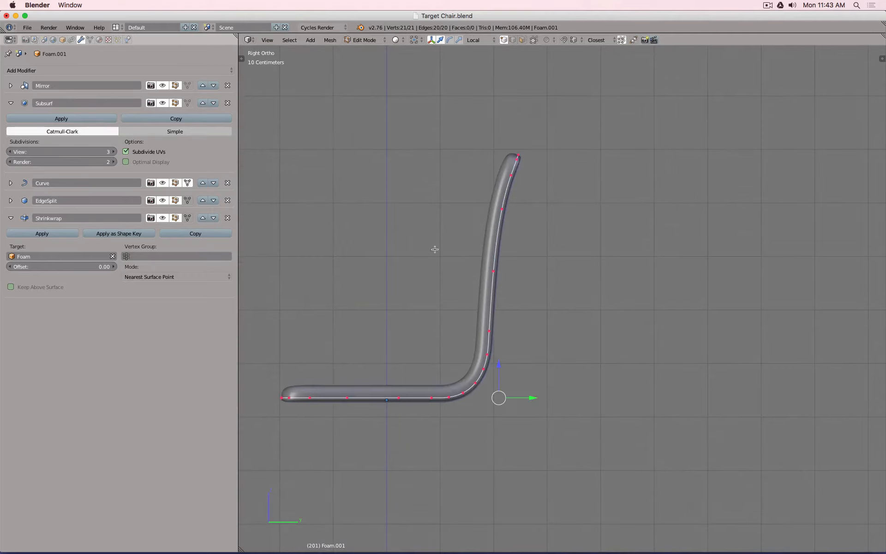
key("g")
key("z")
key("z")
left_click(497, 355)
key("Tab")
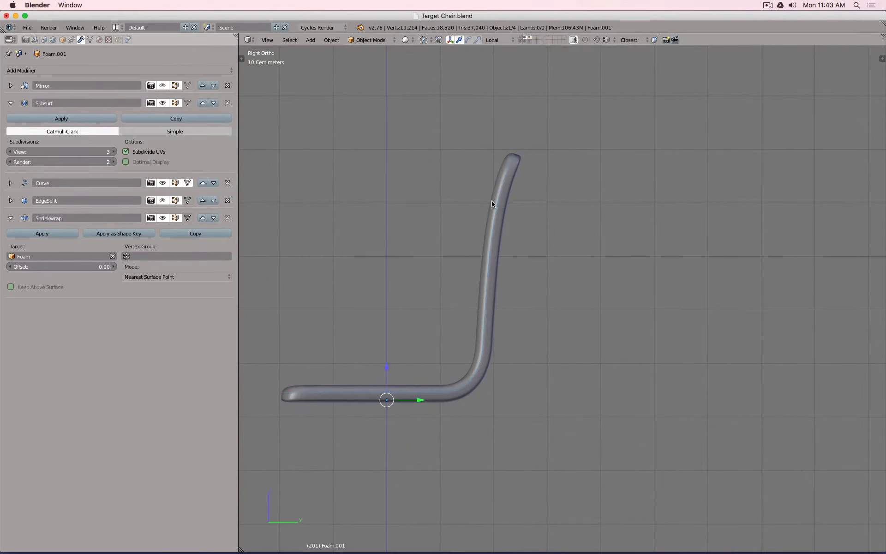
scroll(492, 197, "up", 7)
middle_click_drag(511, 147, 386, 164)
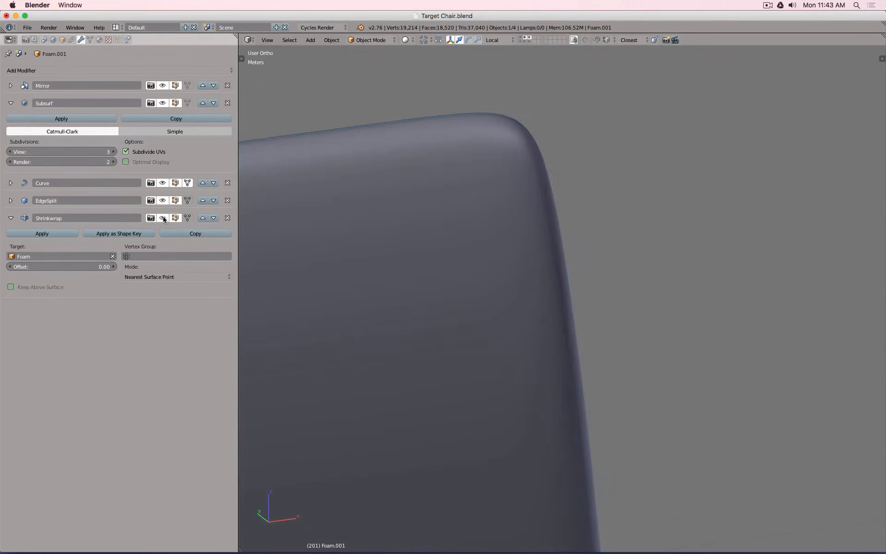
scroll(520, 204, "down", 6)
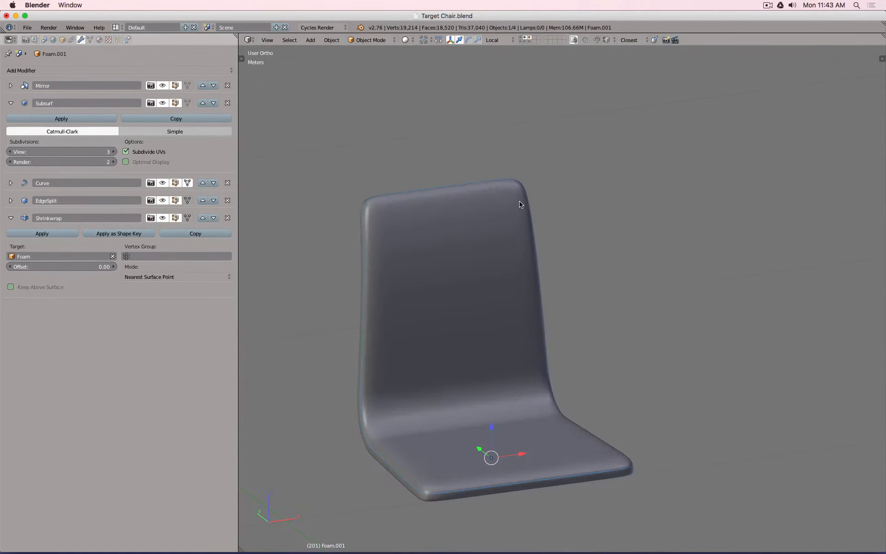
- Inspect how the loop follows the foam along its side profile and around the seat and backrest
key("KP_3")
key("Tab")
scroll(537, 365, "up", 6)
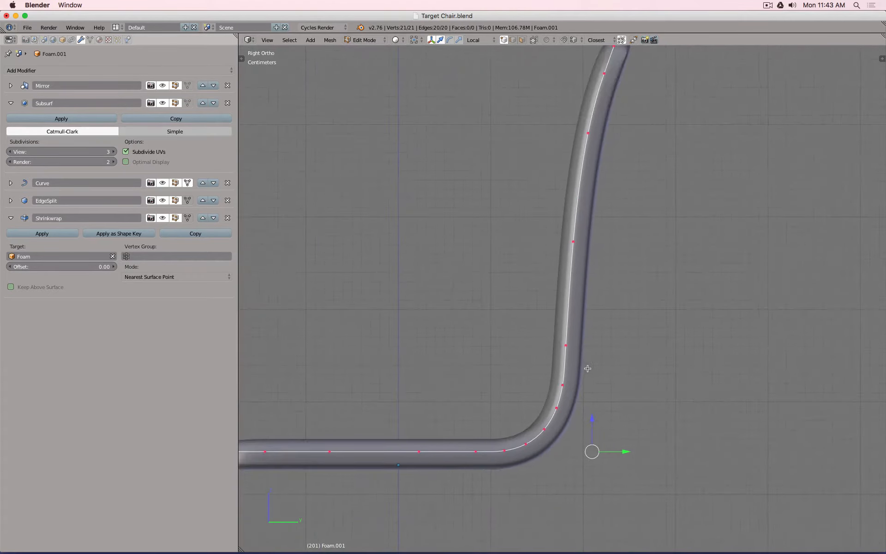
middle_click_drag(587, 368, 600, 329, "shift")
left_click_drag(605, 380, 611, 387)
scroll(605, 368, "down", 4)
key("Tab")
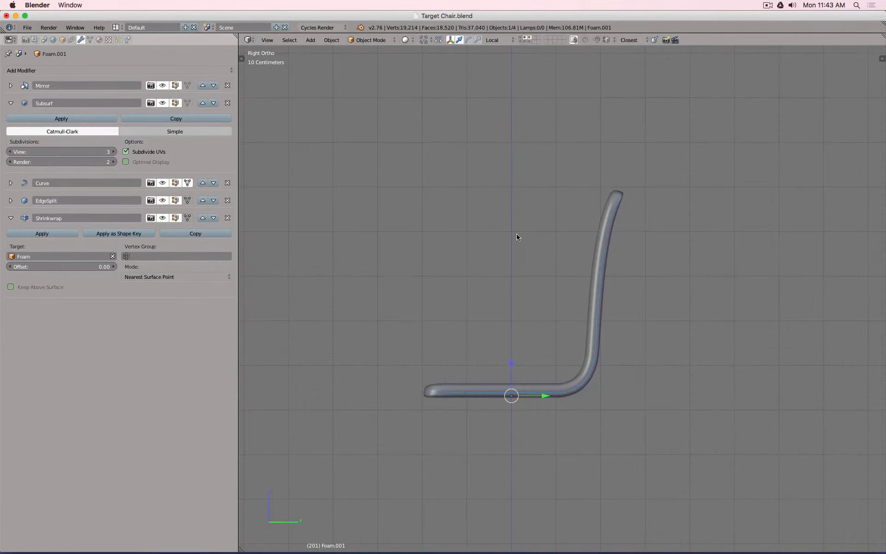
middle_click_drag(517, 234, 646, 249)
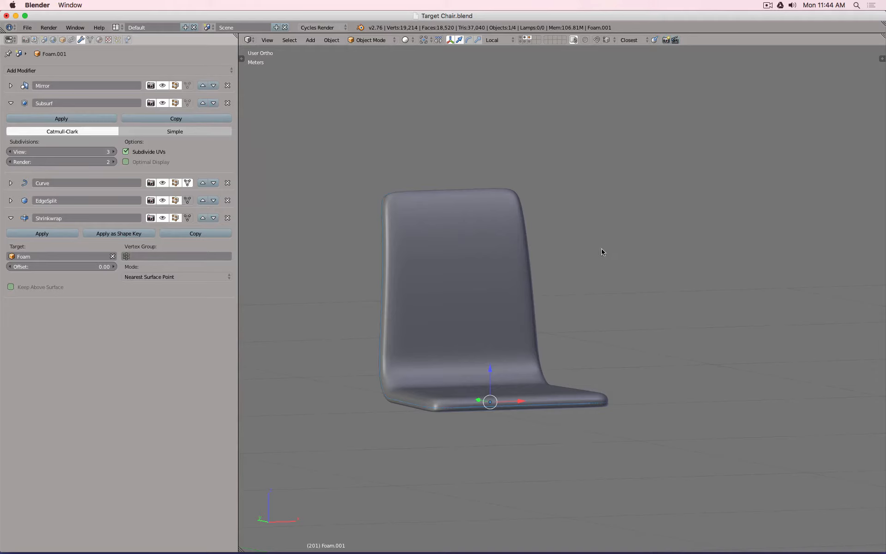
middle_click_drag(603, 249, 360, 308)
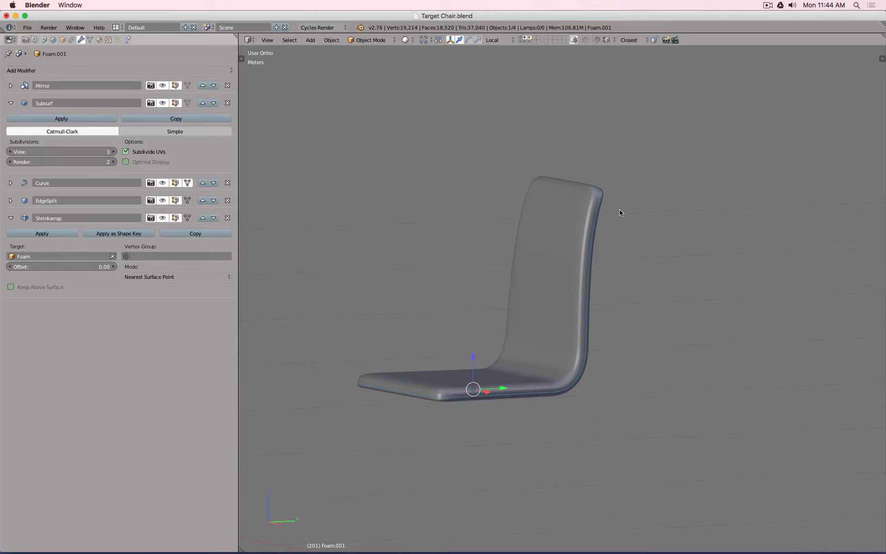
- Add a Skin modifier to the seam loop and collapse the Shrinkwrap modifier's settings
key("z")
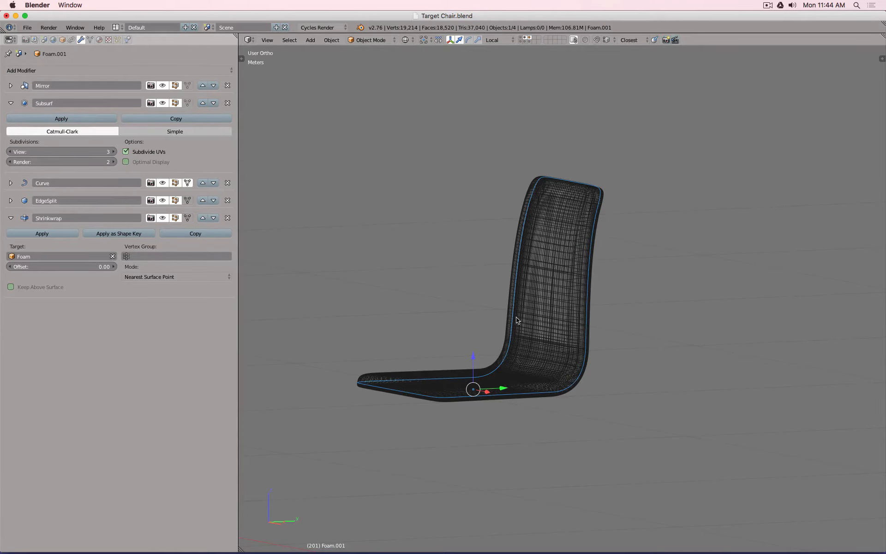
left_click(109, 70)
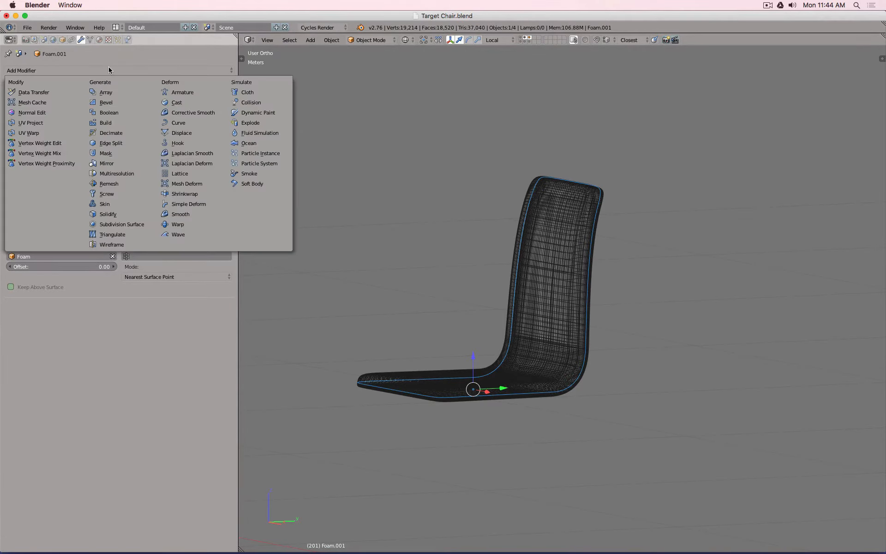
left_click(105, 204)
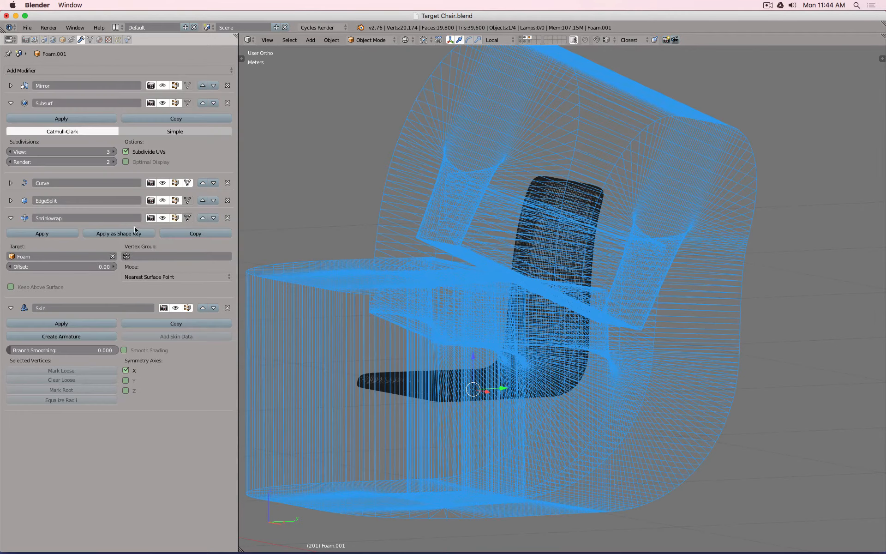
key("z")
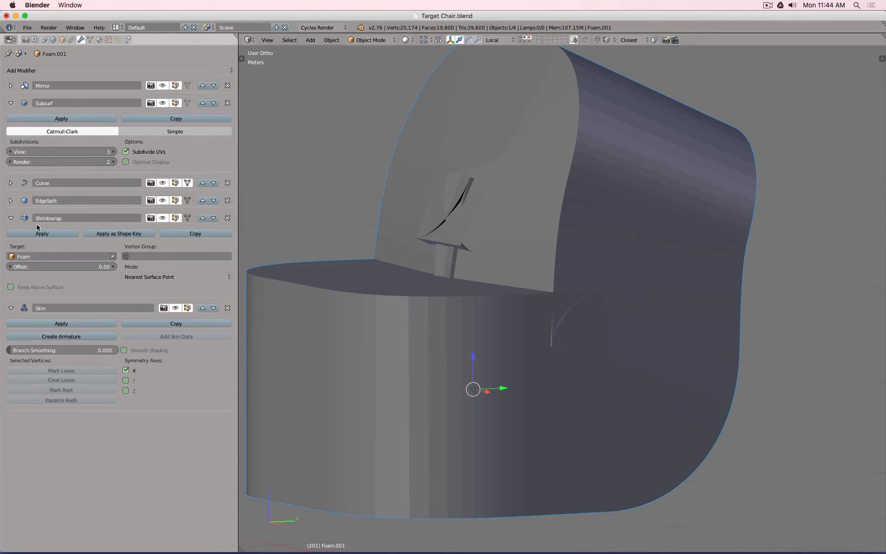
left_click(11, 218)
- Shrink the skin radius of all the loop's vertices in repeated passes until the skin is a narrow band along the foam's edge
key("Tab")
scroll(518, 302, "down", 4)
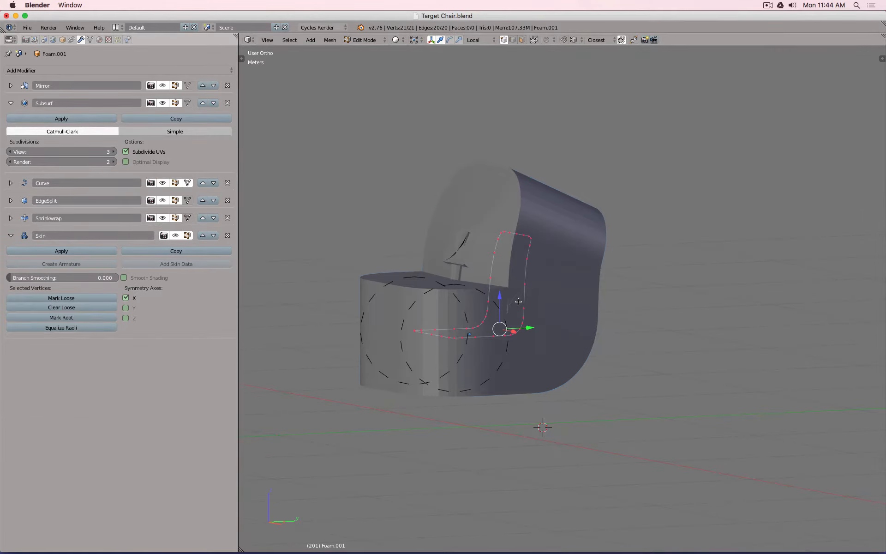
middle_click_drag(504, 275, 546, 293)
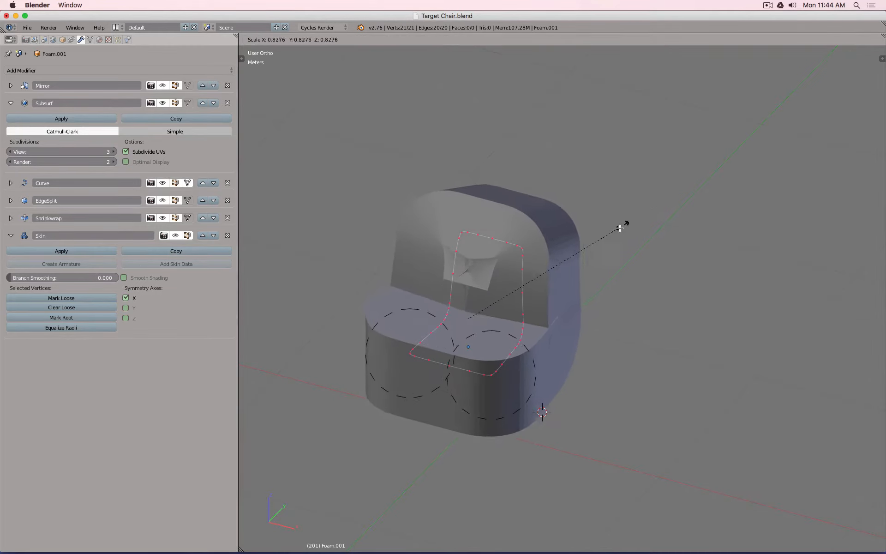
left_click(535, 263)
scroll(536, 264, "up", 5)
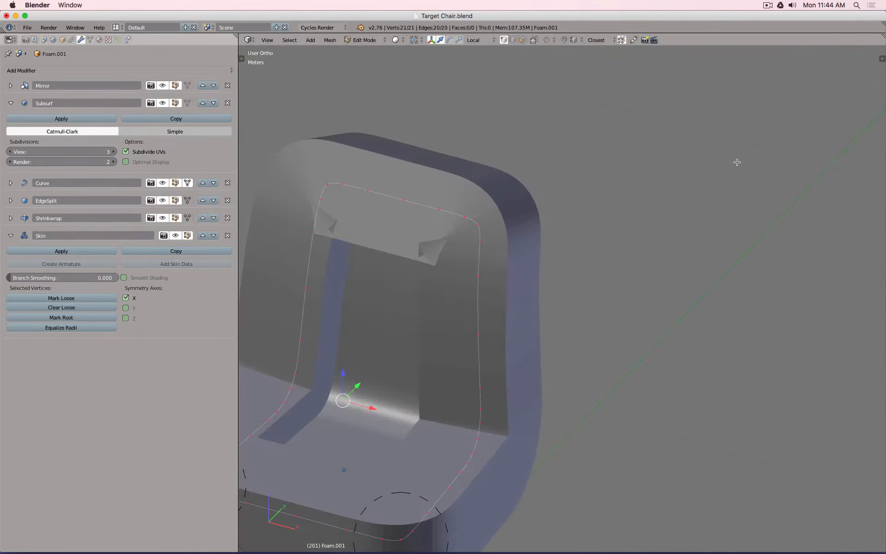
key("s")
left_click(484, 281)
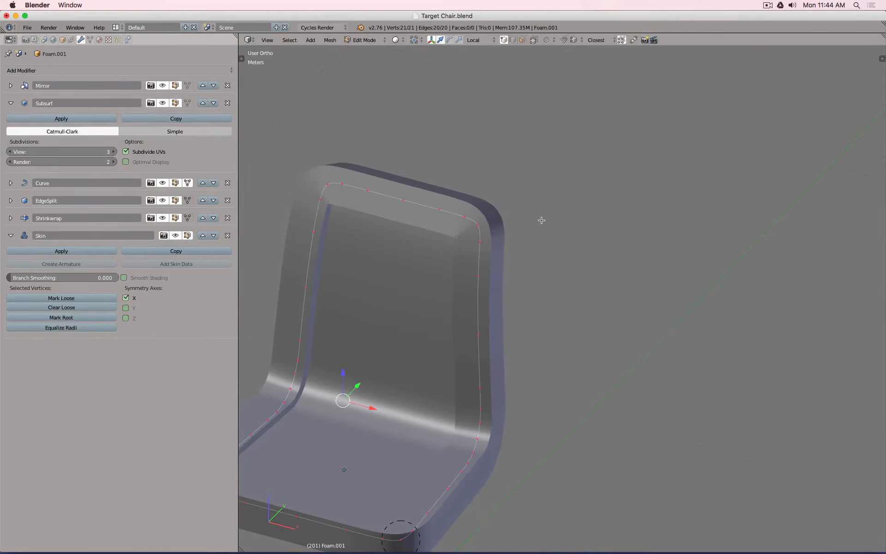
key("ctrl+a")
left_click(464, 278)
key("ctrl+a")
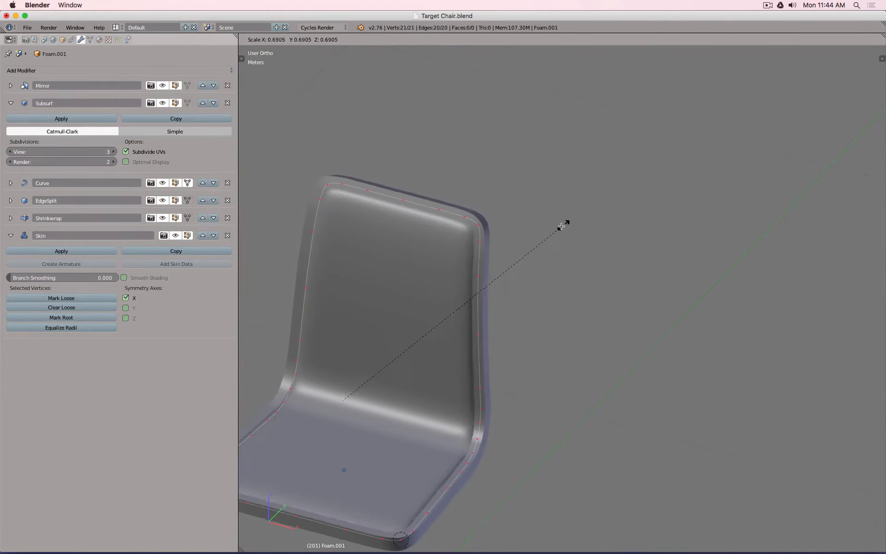
scroll(505, 186, "up", 3)
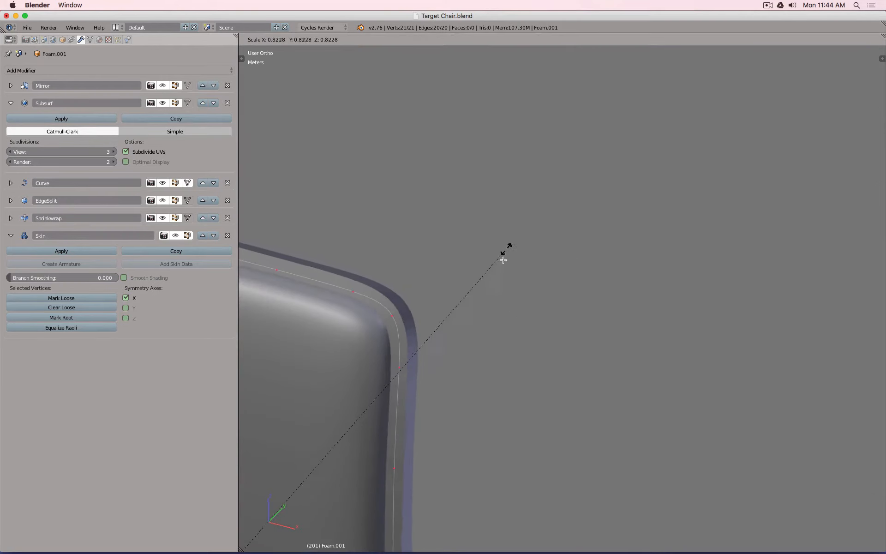
left_click(447, 292)
- Leave local view and, in front wireframe view, scale the loop's skin radius by about 0.36 to match the circle at the seat's edge
scroll(546, 245, "down", 5)
key("Tab")
key("KP_1")
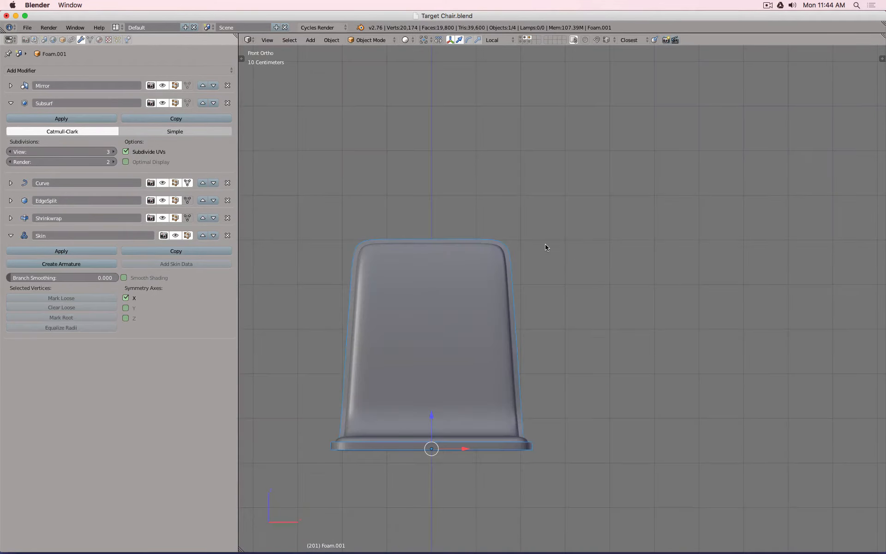
key("KP_Divide")
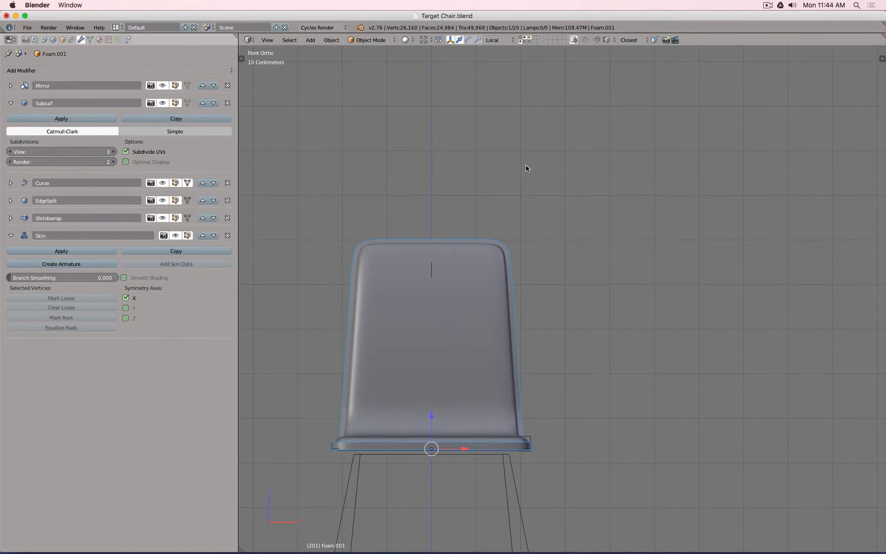
key("z")
scroll(549, 358, "up", 6)
scroll(526, 355, "up", 6)
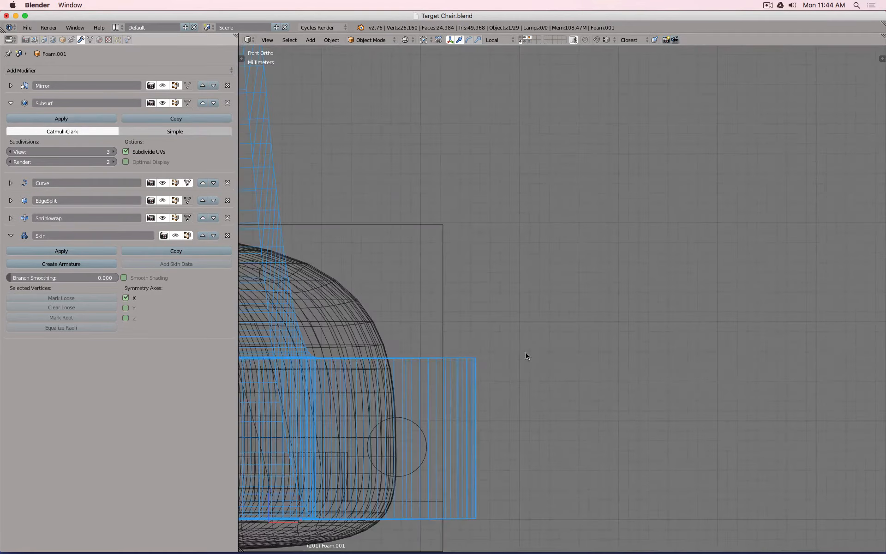
key("Tab")
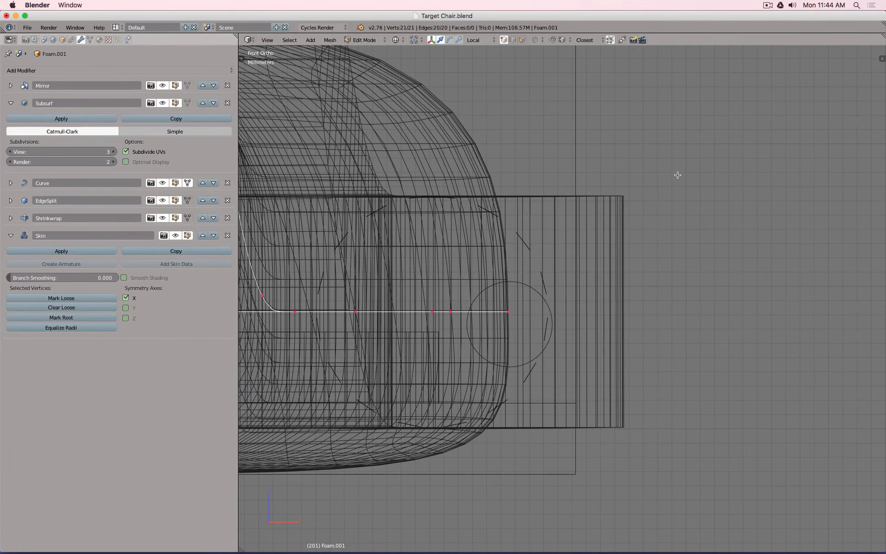
key("s")
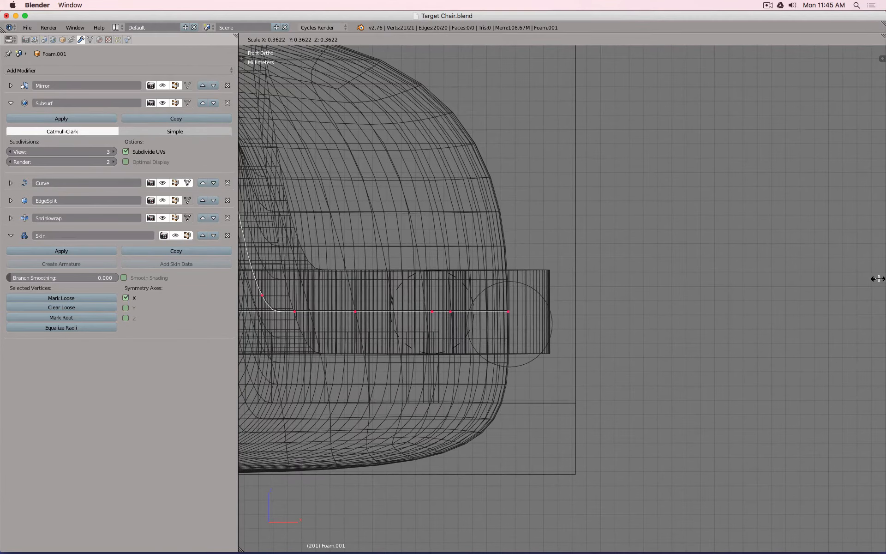
left_click(872, 280)
key("z")
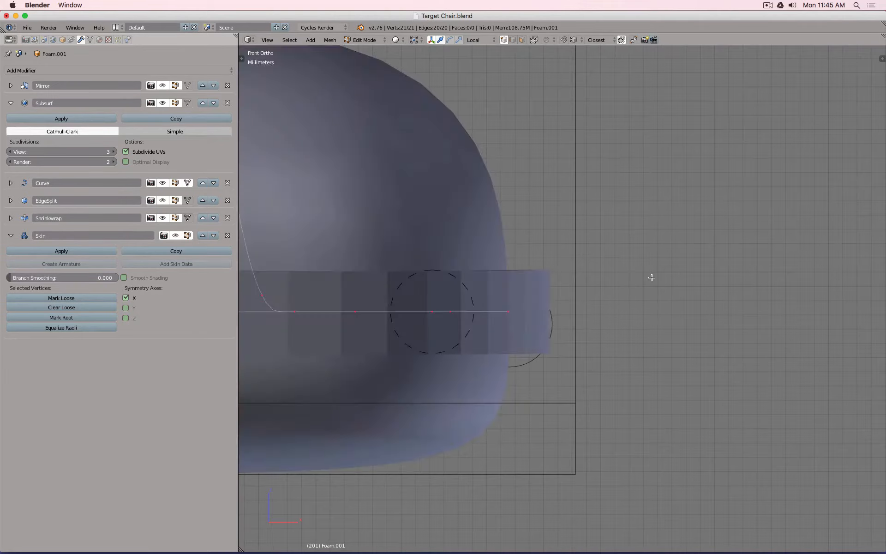
- Inspect the thinner seam around the seat, the backrest's top edge and its upper corners
middle_click_drag(651, 277, 685, 265)
key("Tab")
scroll(685, 265, "down", 5)
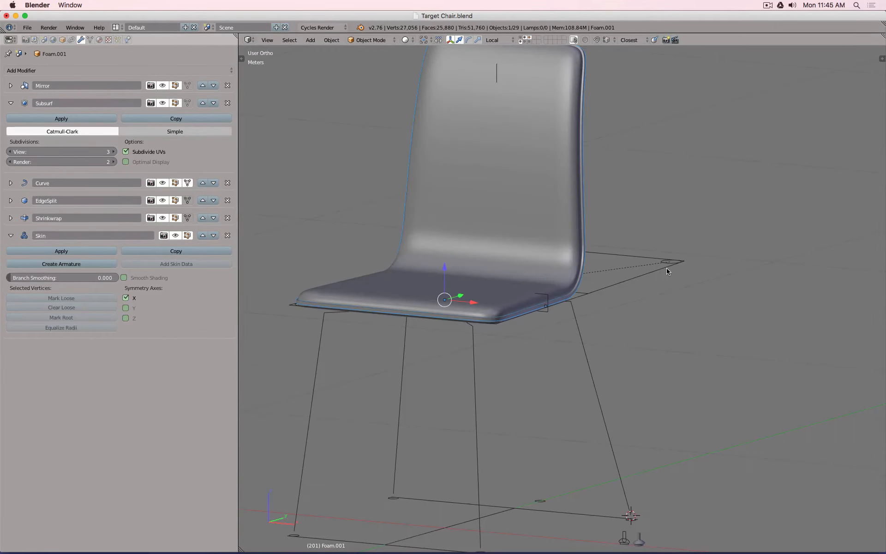
key("KP_3")
middle_click_drag(481, 226, 505, 196)
scroll(658, 298, "up", 5)
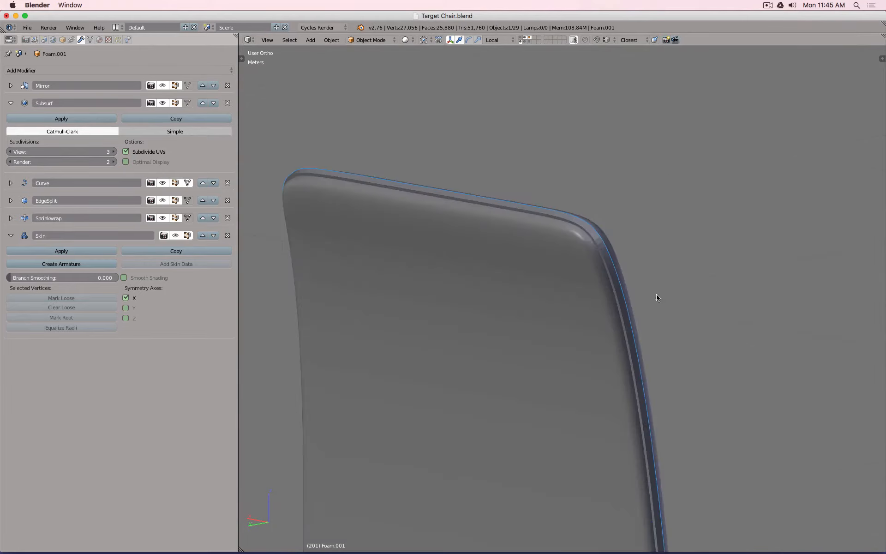
middle_click_drag(656, 297, 768, 188)
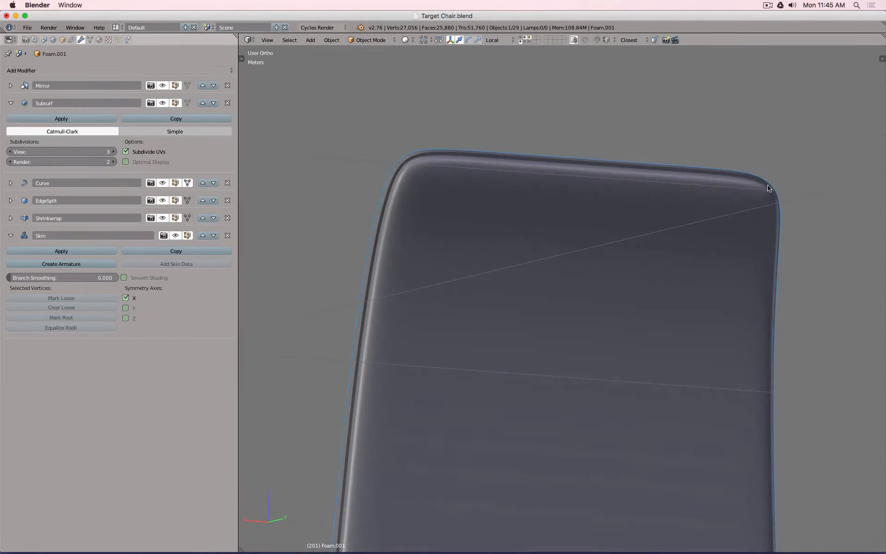
middle_click_drag(519, 173, 631, 243)
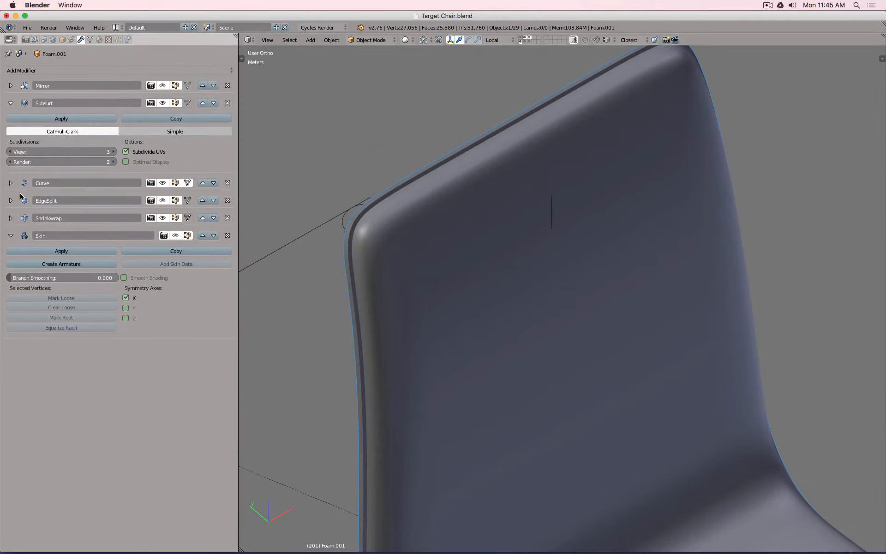
- Enable Smooth Shading on the Skin modifier and collapse the Skin and Subsurf settings
left_click(10, 236)
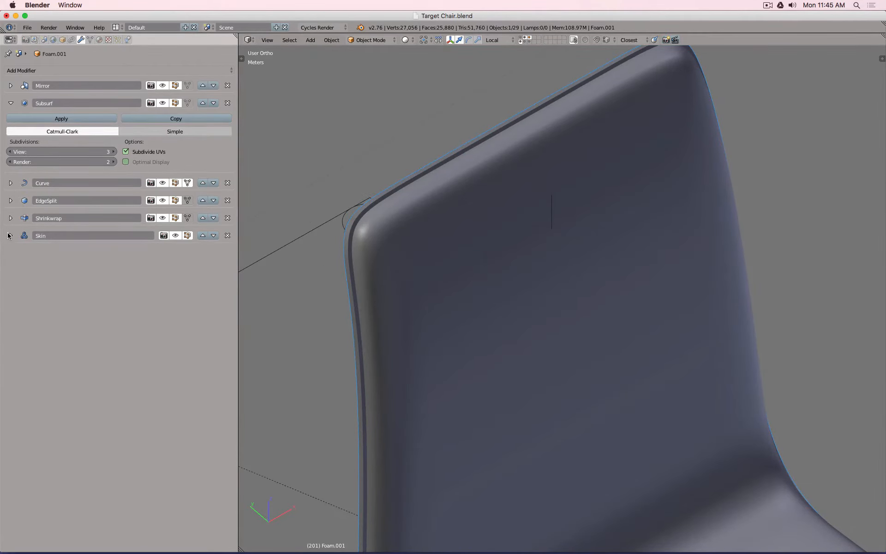
left_click(10, 236)
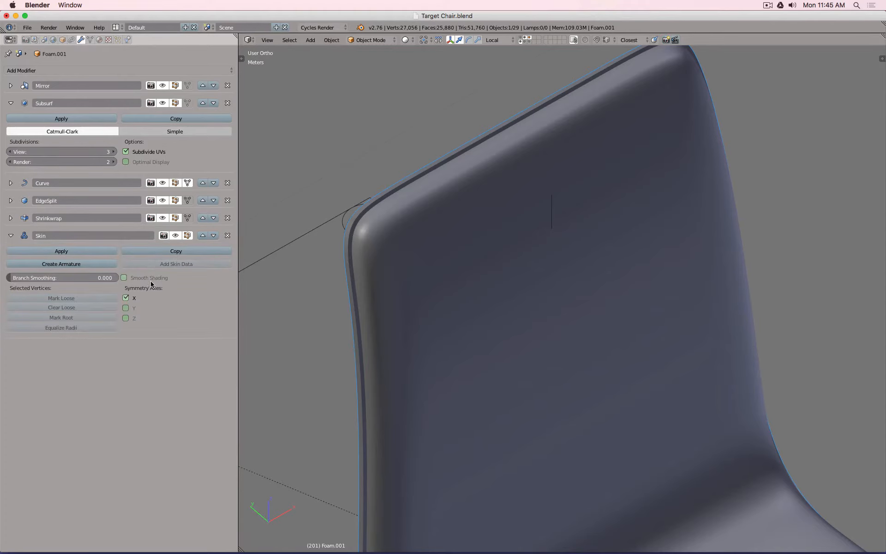
left_click(124, 277)
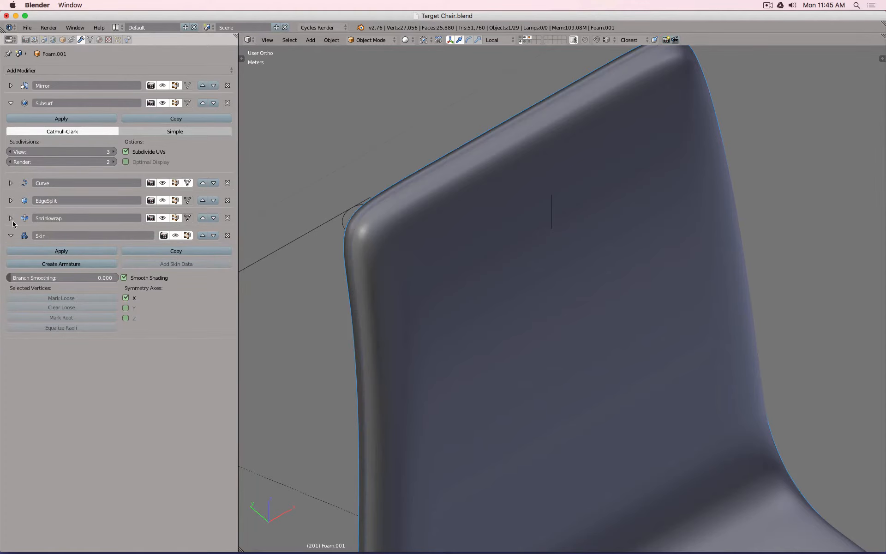
left_click(10, 236)
left_click(11, 103)
- Add a second Subdivision Surface modifier after the Skin modifier with 2 view subdivisions and check the rounded seam
left_click(63, 70)
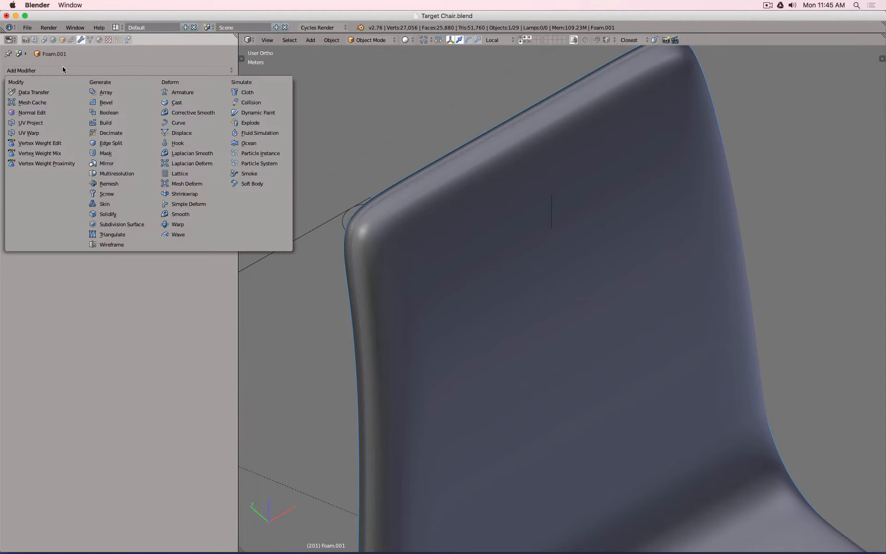
left_click(134, 225)
middle_click_drag(450, 268, 596, 306)
left_click(113, 239)
scroll(548, 265, "down", 10)
scroll(438, 443, "up", 2)
scroll(438, 443, "up", 6)
scroll(595, 307, "down", 4)
- Move all the loop's vertices up along Z by about 9 mm and check the seam along the seat's side
key("Tab")
scroll(614, 310, "up", 3)
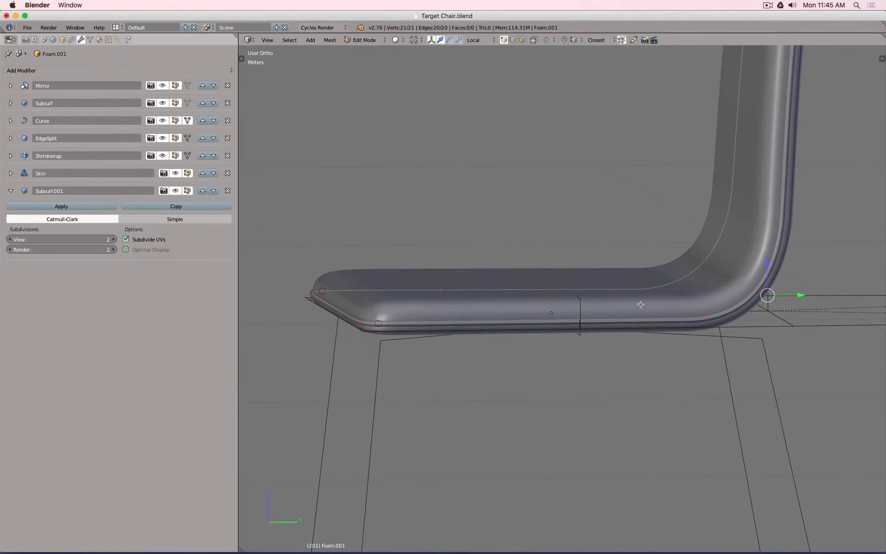
key("g")
key("z")
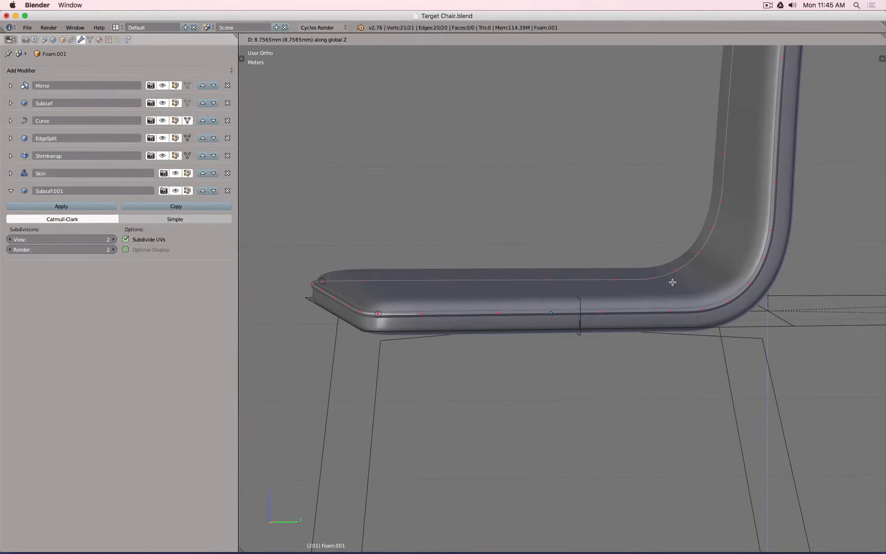
left_click(633, 290)
key("Tab")
middle_click_drag(633, 290, 662, 286)
middle_click_drag(594, 289, 621, 289)
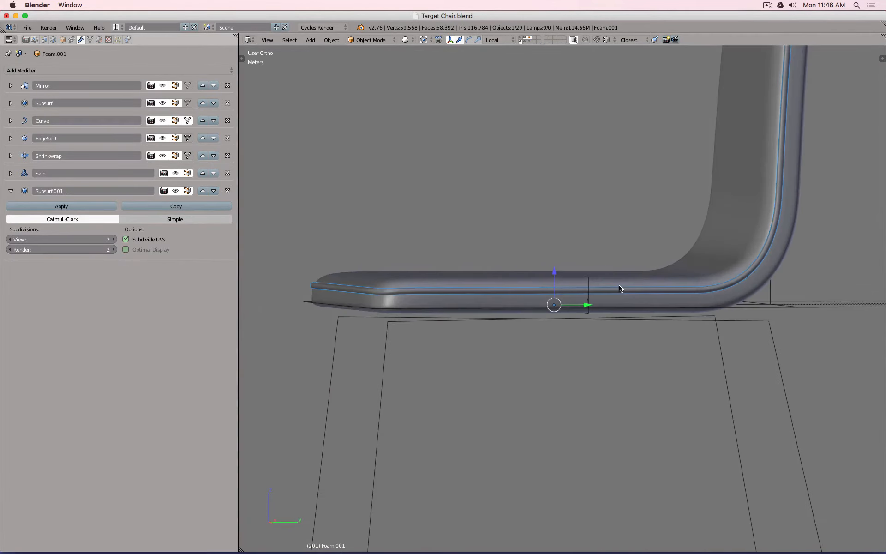
scroll(402, 272, "up", 3)
- Move all the loop's vertices down along Z by about 1.07 cm and check the seam at the seat's front corner
key("Tab")
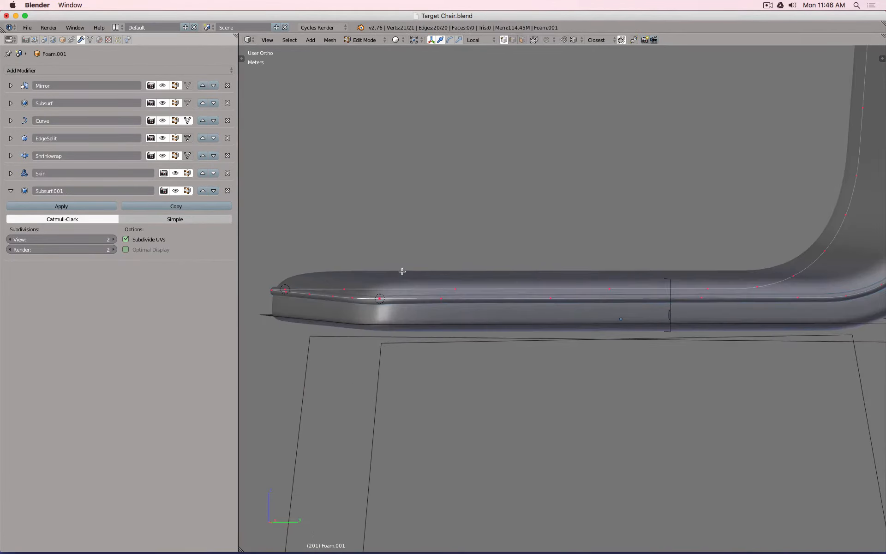
key("g")
key("z")
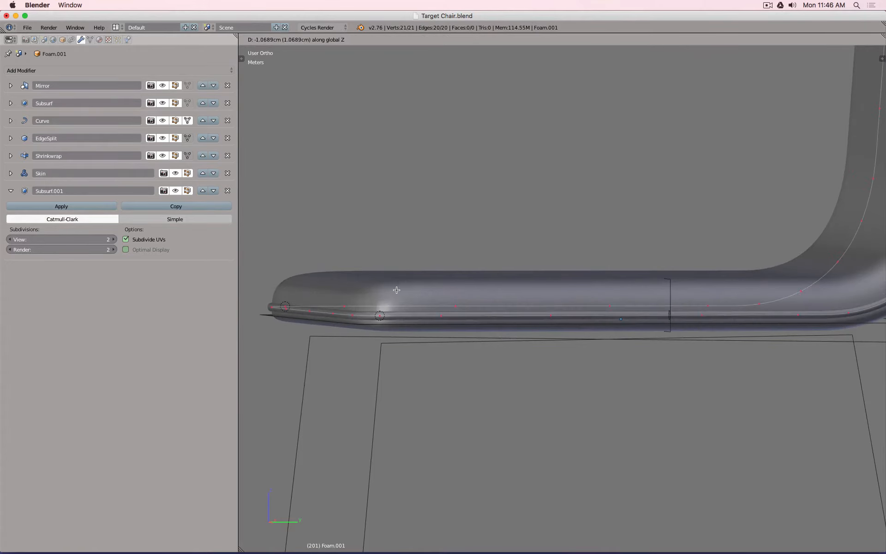
left_click(397, 290)
key("Tab")
scroll(432, 299, "down", 2)
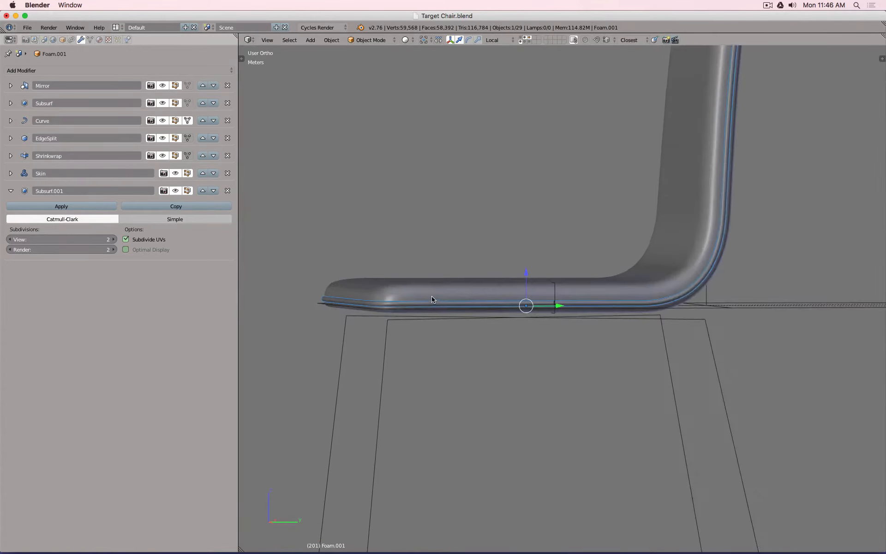
middle_click_drag(432, 299, 364, 292)
scroll(364, 292, "up", 3)
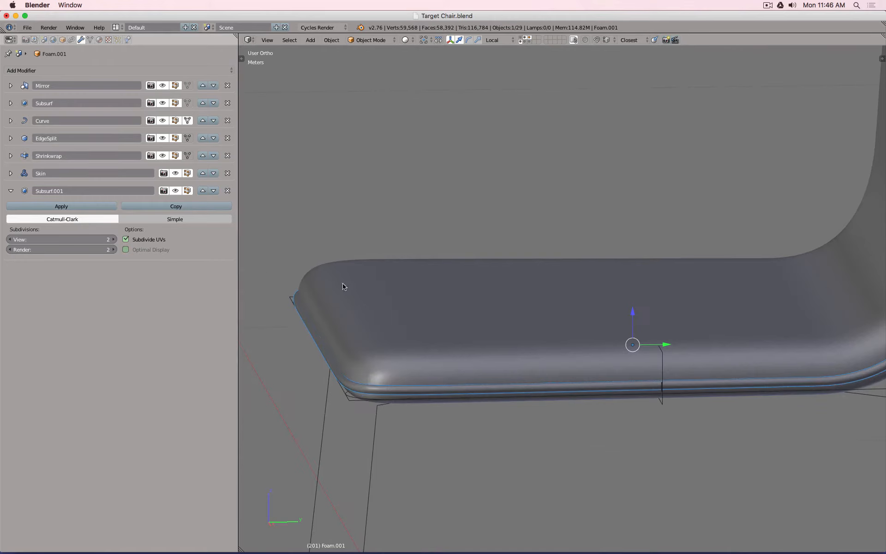
- Set the seam's Shrinkwrap offset from the foam to 0.01
left_click(11, 156)
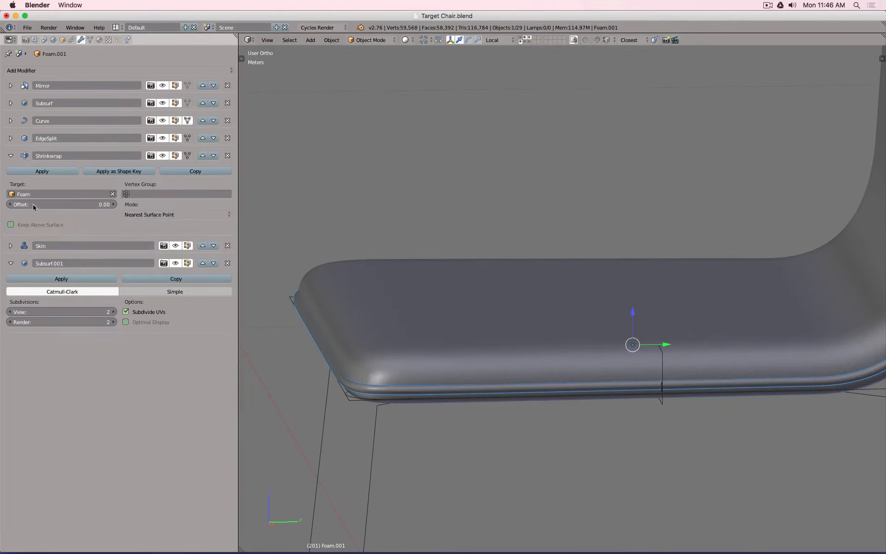
left_click(58, 206)
left_click(58, 207)
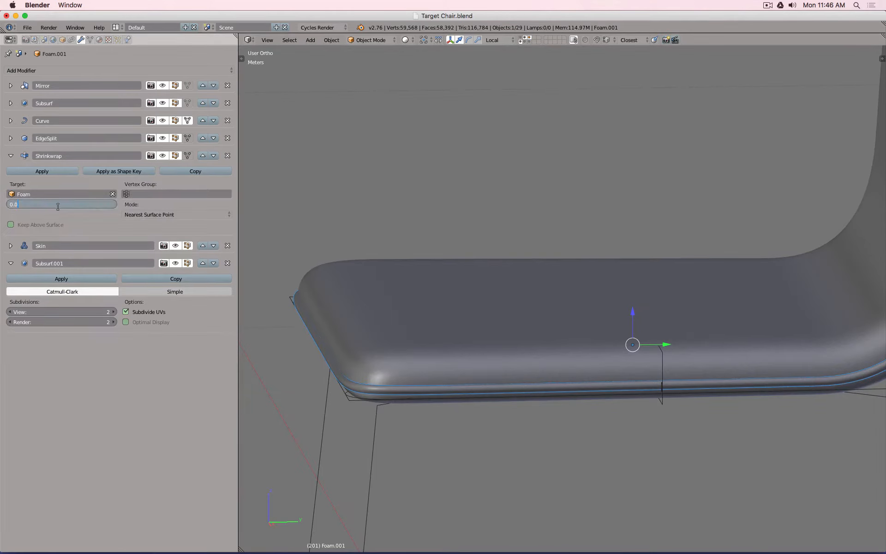
key("Return")
left_click(80, 204)
left_click(80, 203)
key("BackSpace")
key("BackSpace")
type("1")
key("Return")
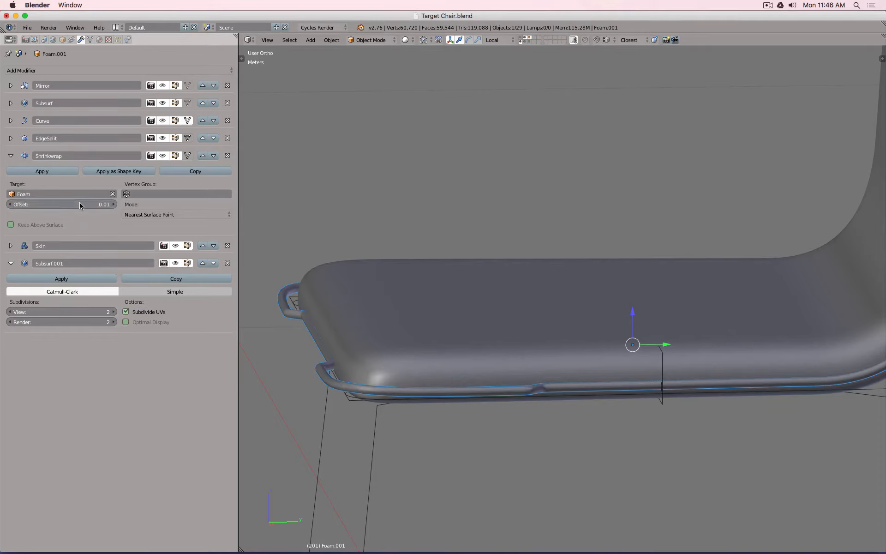
- Enable Keep Above Surface for the seam's Shrinkwrap modifier and set its offset to 0.001
left_click(38, 227)
left_click(49, 204)
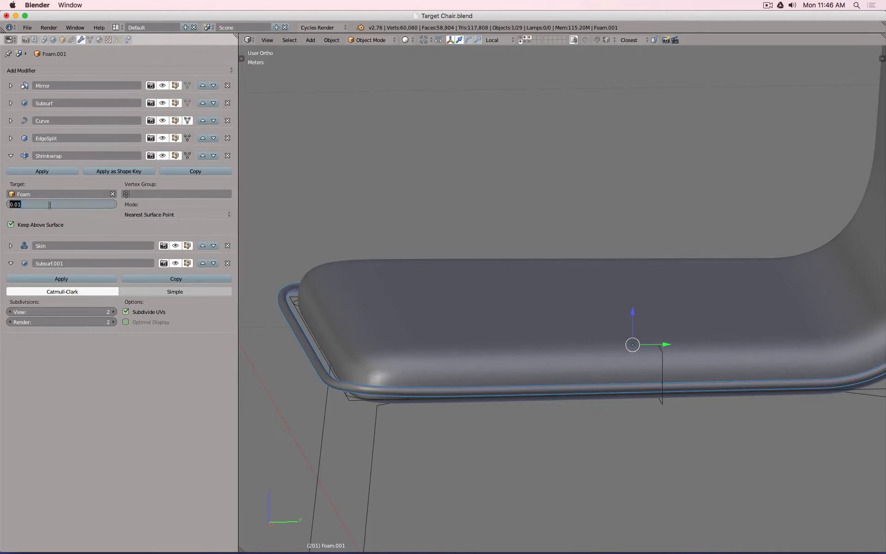
left_click(49, 205)
type("0")
key("Return")
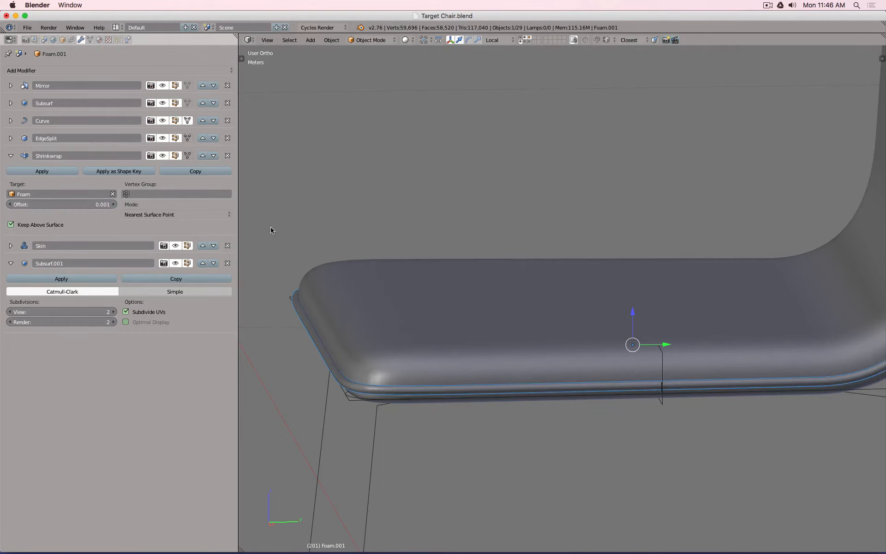
- Clip the top view to a narrow region across the seat's side edge and examine the seam's cross-section against the foam
middle_click_drag(349, 221, 419, 273)
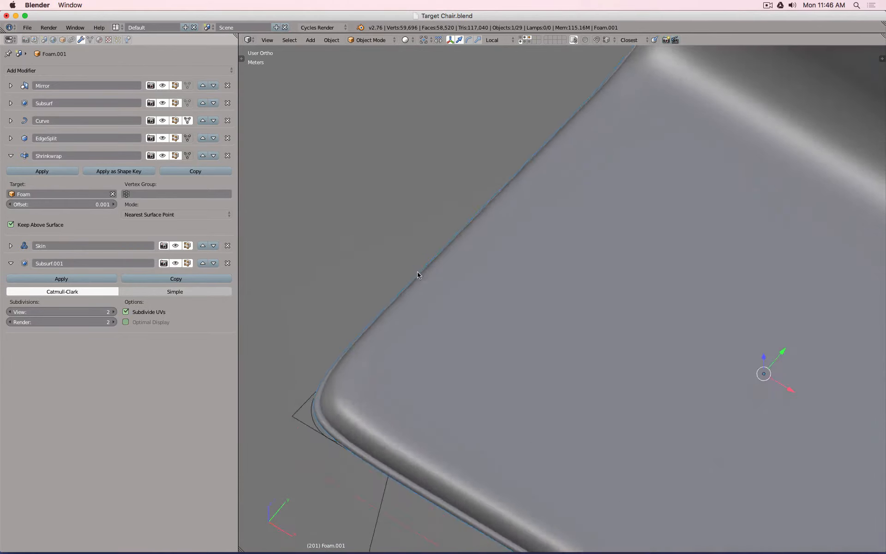
key("KP_7")
key("alt+b")
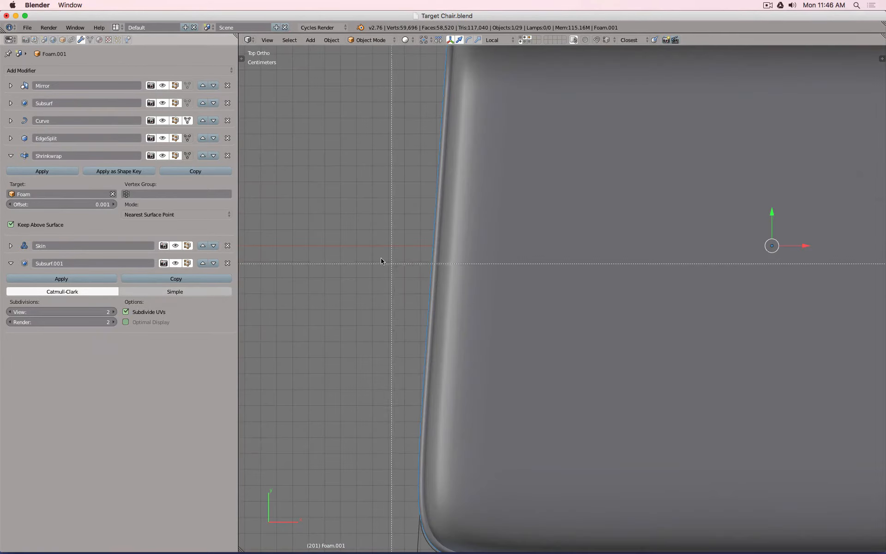
left_click_drag(377, 262, 488, 316)
middle_click_drag(462, 346, 455, 221)
scroll(428, 347, "up", 5)
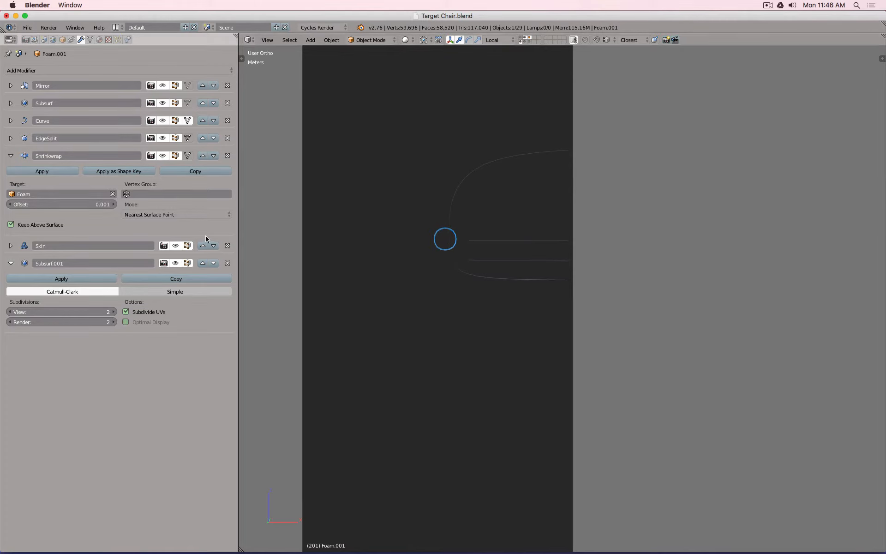
- Try Shrinkwrap offsets of 0.0015 and 0.002 for the seam while viewing its clipped cross-section
left_click(89, 203)
left_click(88, 203)
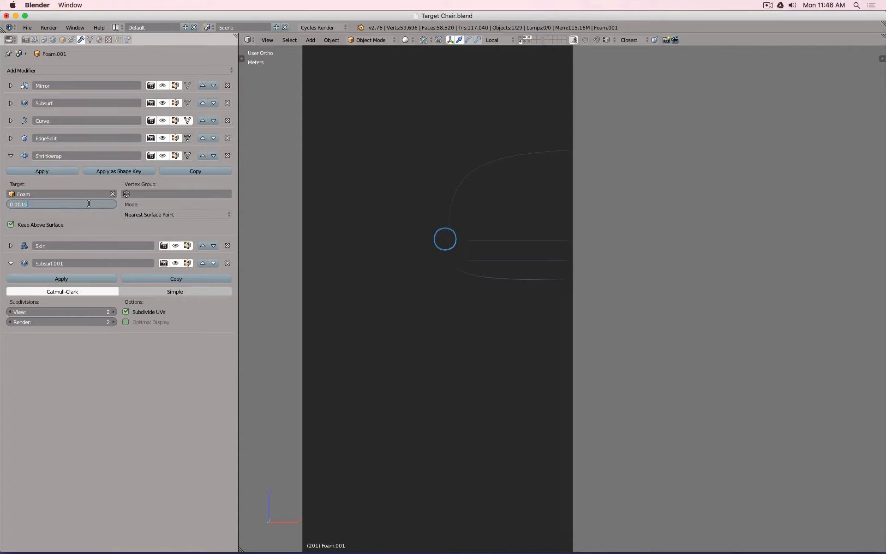
key("Return")
left_click(90, 204)
type("0.002")
key("Return")
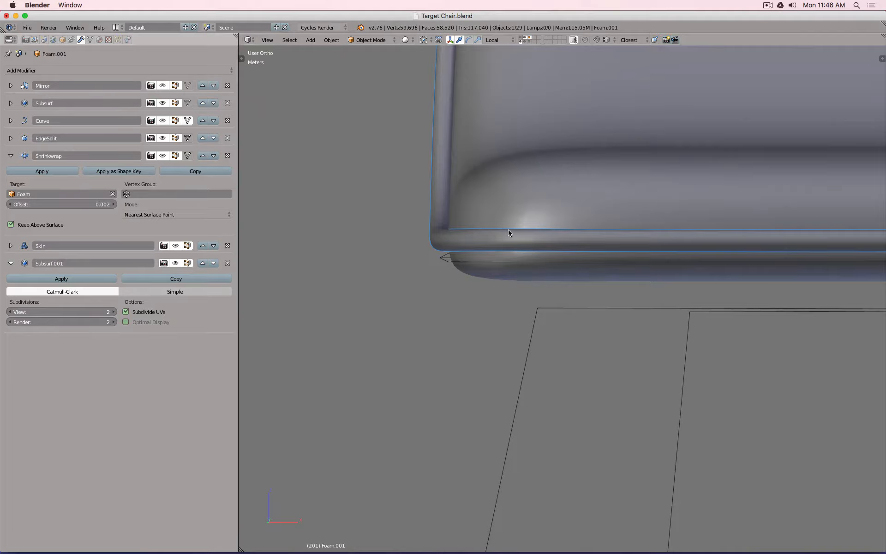
- Examine the seam around the backrest, the seat's side and closely at the seat's front corner
middle_click_drag(508, 229, 696, 275)
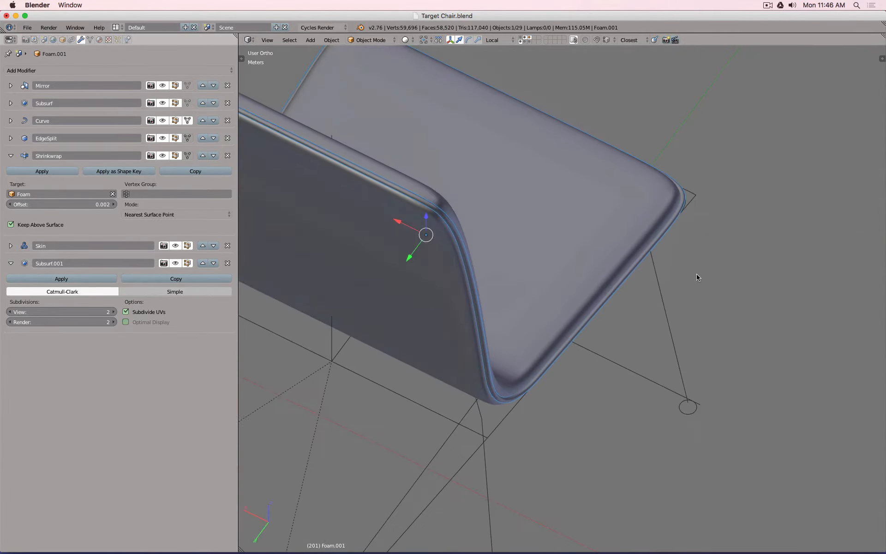
scroll(613, 231, "down", 3)
middle_click_drag(613, 230, 388, 149)
middle_click_drag(573, 264, 491, 188, "shift")
scroll(407, 232, "up", 4)
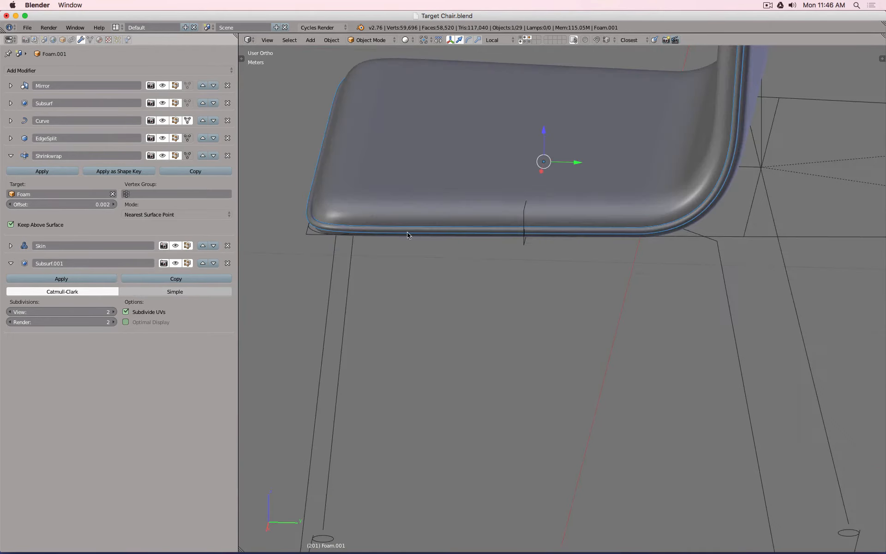
middle_click_drag(347, 203, 342, 252)
scroll(296, 366, "up", 6)
scroll(381, 400, "up", 3)
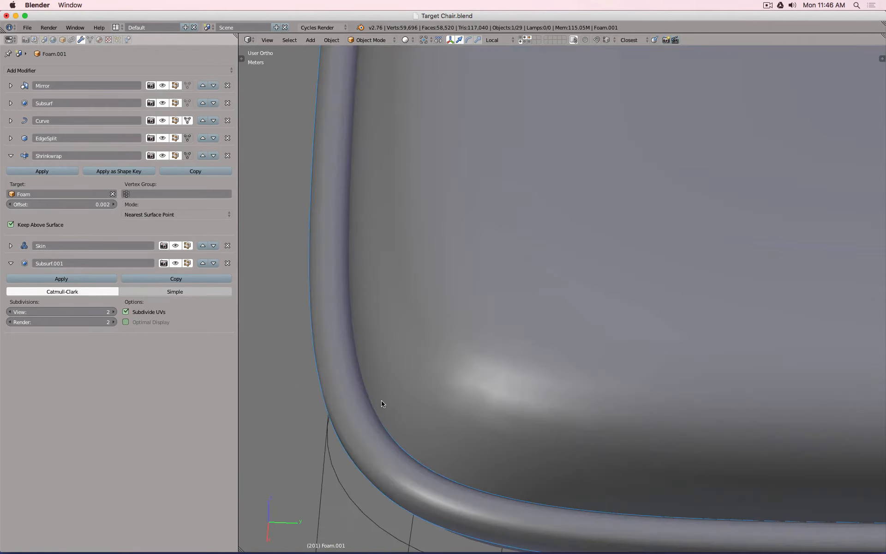
- Set the seam's Shrinkwrap offset to 0.0015 and check the whole chair
left_click(81, 206)
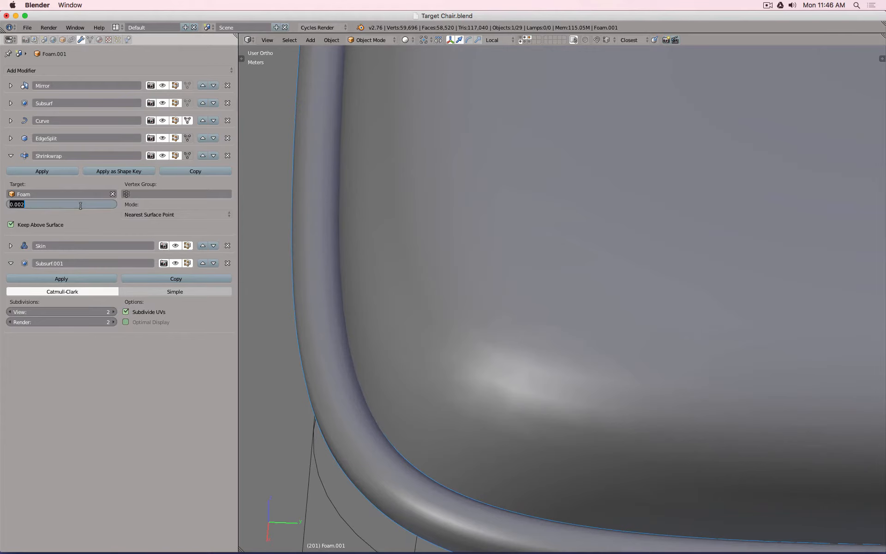
type("0.0015")
key("Return")
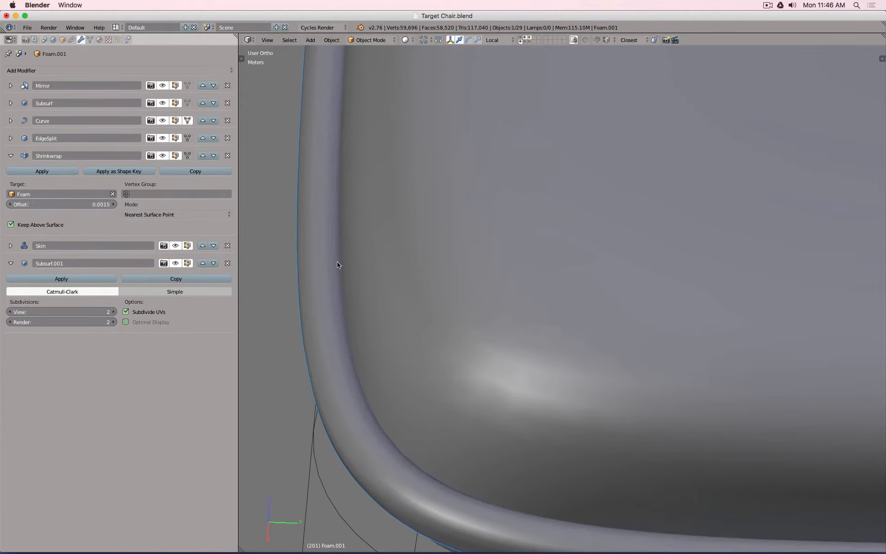
scroll(438, 258, "down", 10)
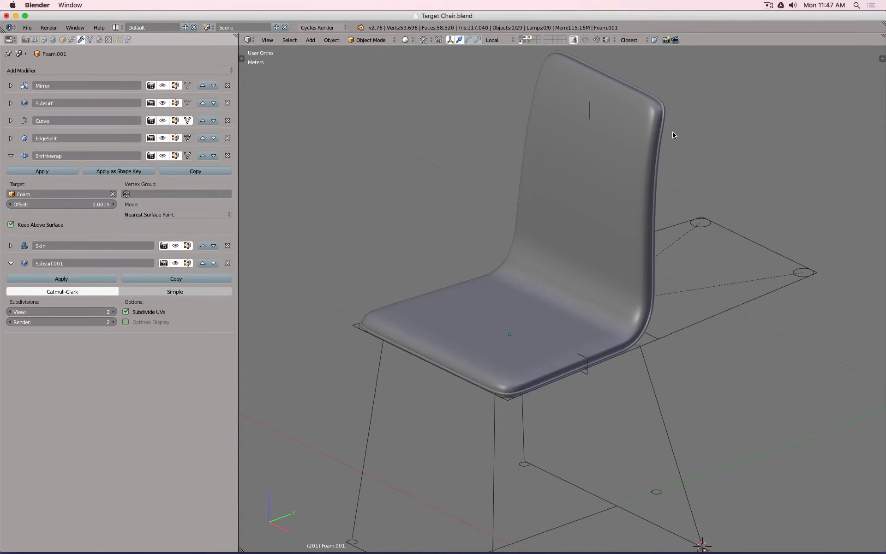
- Display only the layers with the upholstered seat and the chair legs, hiding the construction objects
key("KP_1")
key("KP_3")
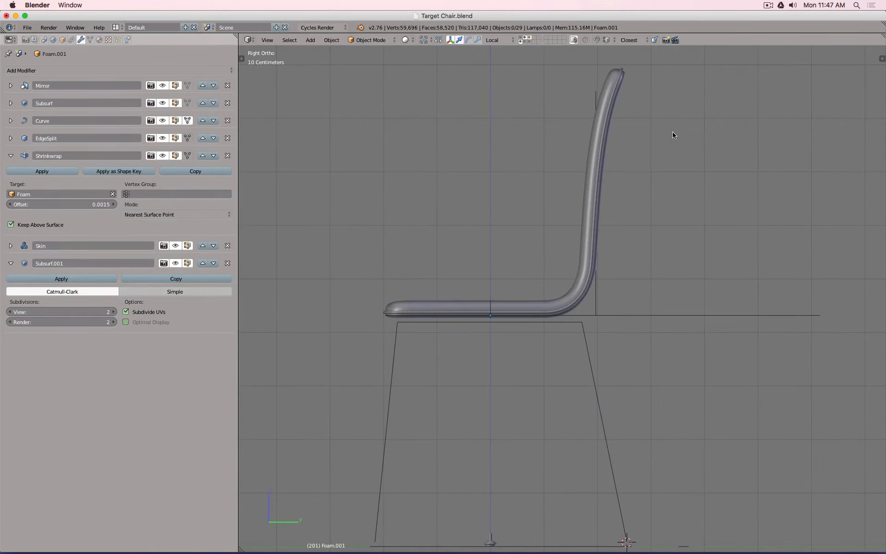
middle_click_drag(682, 135, 557, 68)
left_click(531, 39)
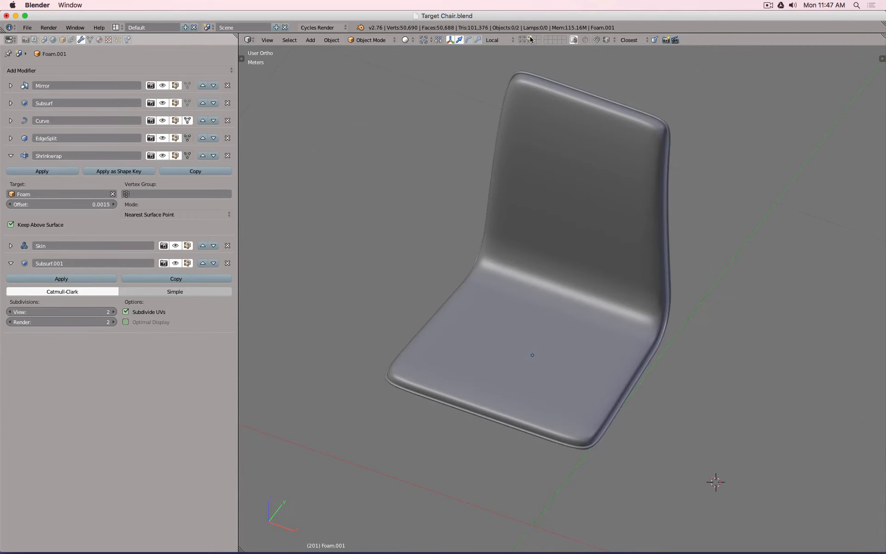
middle_click_drag(690, 242, 644, 192)
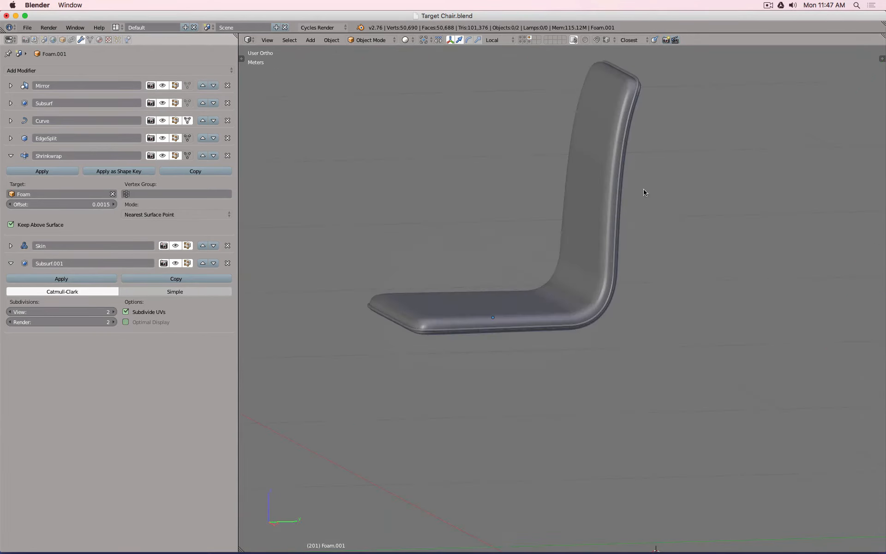
left_click(521, 38, "shift")
middle_click_drag(589, 224, 639, 247)
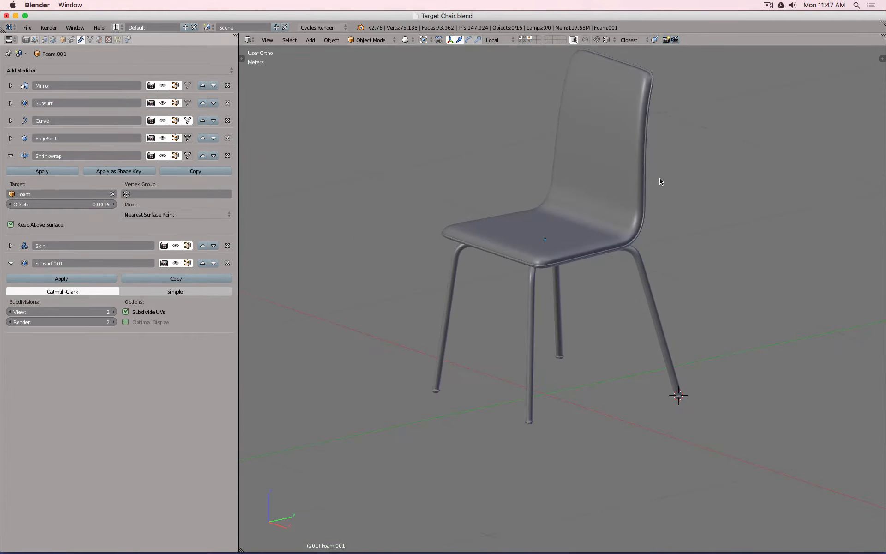
- Examine the chair from the side and the seam at the upper end of the backrest
middle_click_drag(660, 181, 637, 150)
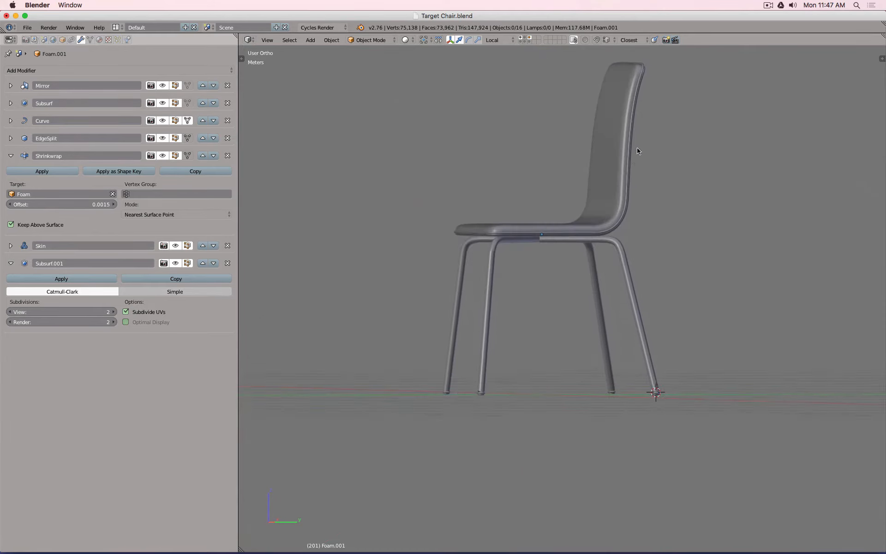
middle_click_drag(664, 89, 663, 245, "shift")
scroll(655, 226, "up", 7)
middle_click_drag(553, 214, 533, 212)
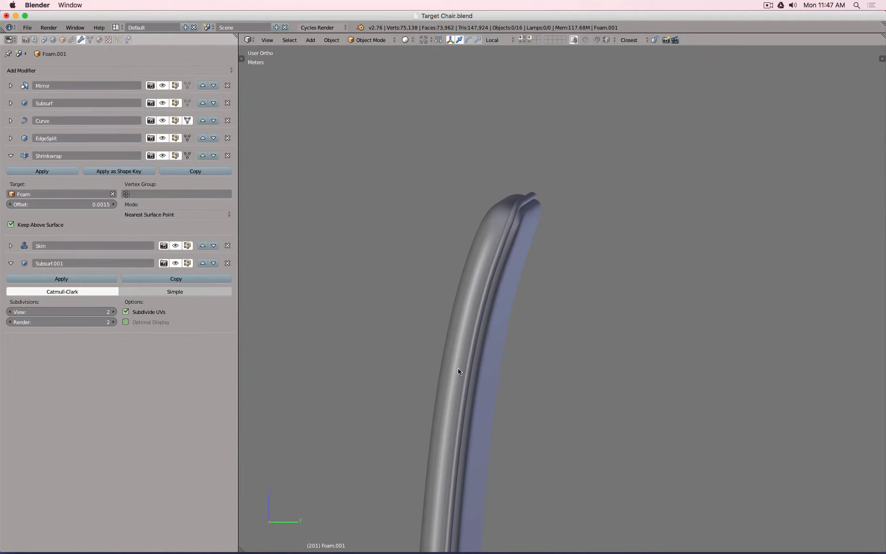
scroll(535, 305, "down", 6)
middle_click_drag(536, 305, 614, 277)
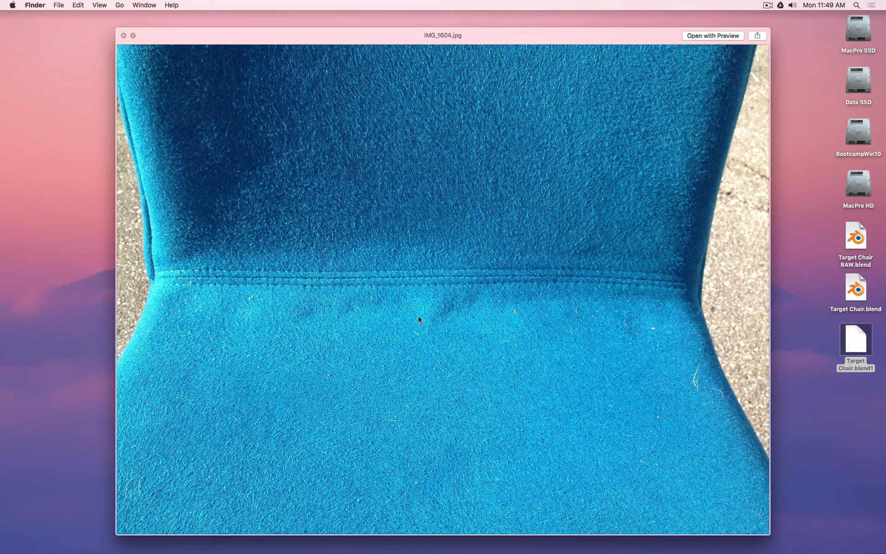
- Close the preview of IMG_1604.jpg and switch back to Blender
key("space")
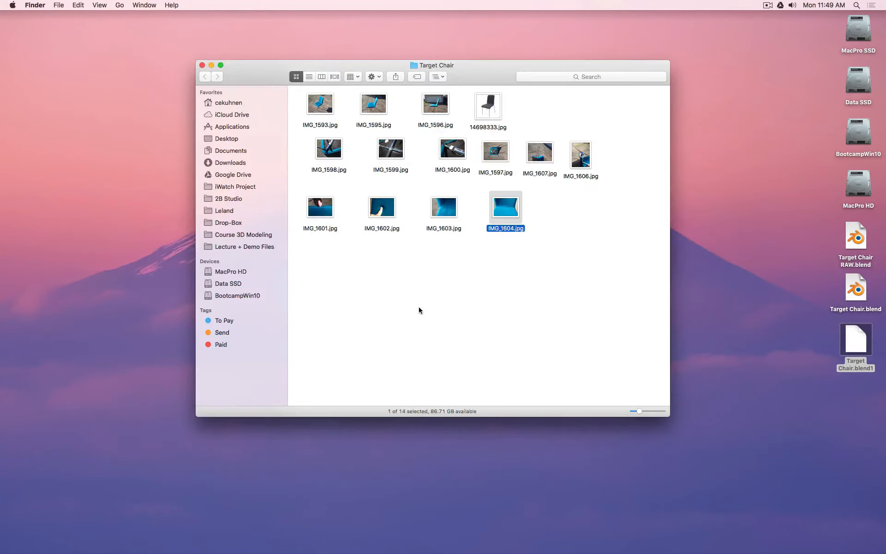
key("super+Tab")
key("super+Tab")
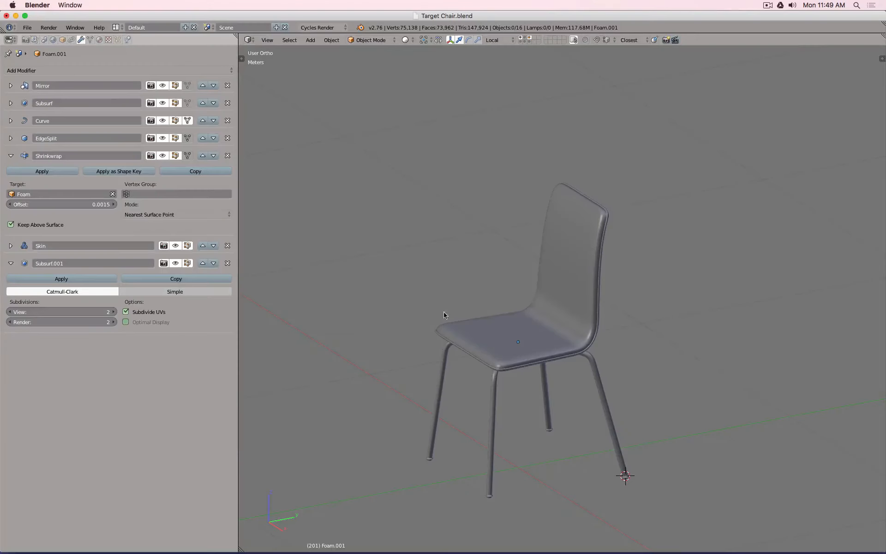
- Select the chair foam and enter Edit Mode on its mesh
middle_click_drag(550, 355, 522, 336)
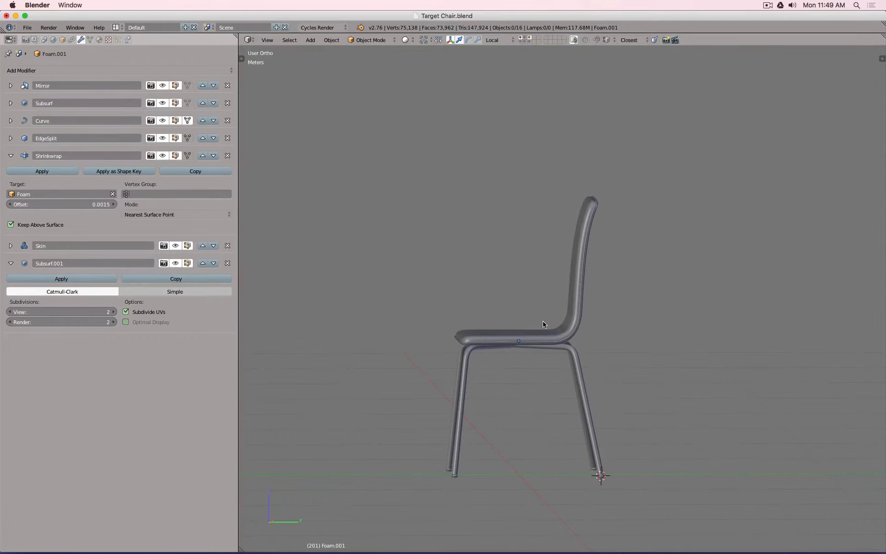
key("KP_1")
scroll(547, 327, "up", 6)
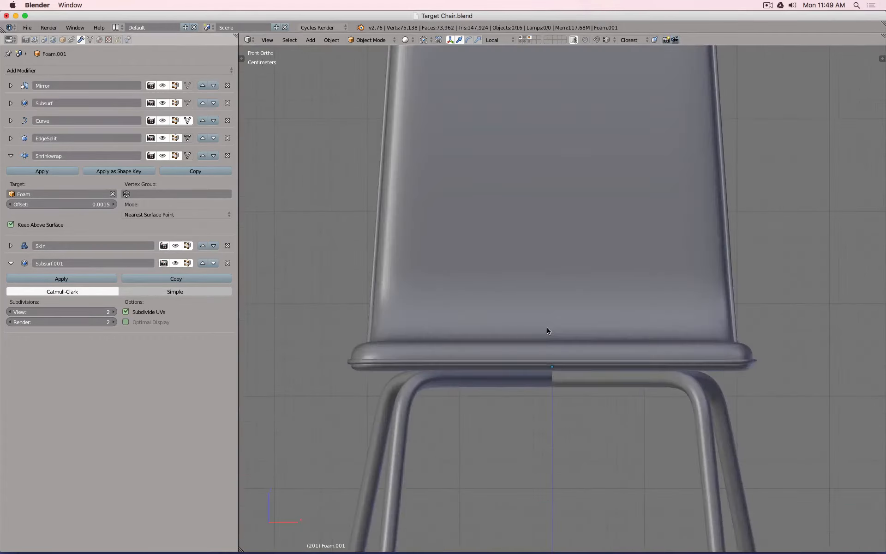
middle_click_drag(546, 326, 655, 352)
right_click(657, 353)
key("Tab")
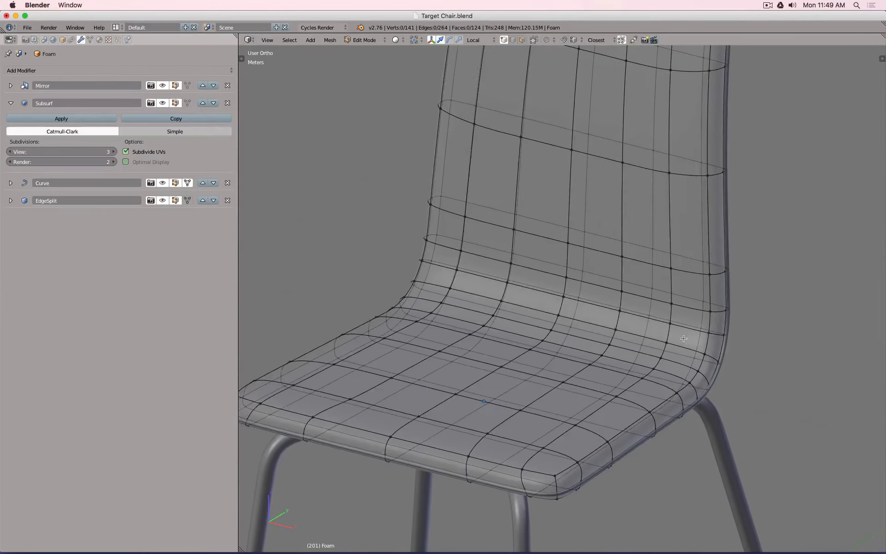
- Duplicate in place the foam's cross-section edge loop at the middle of the seat-to-backrest bend and separate it into its own object
scroll(620, 324, "up", 3)
middle_click_drag(620, 325, 615, 347)
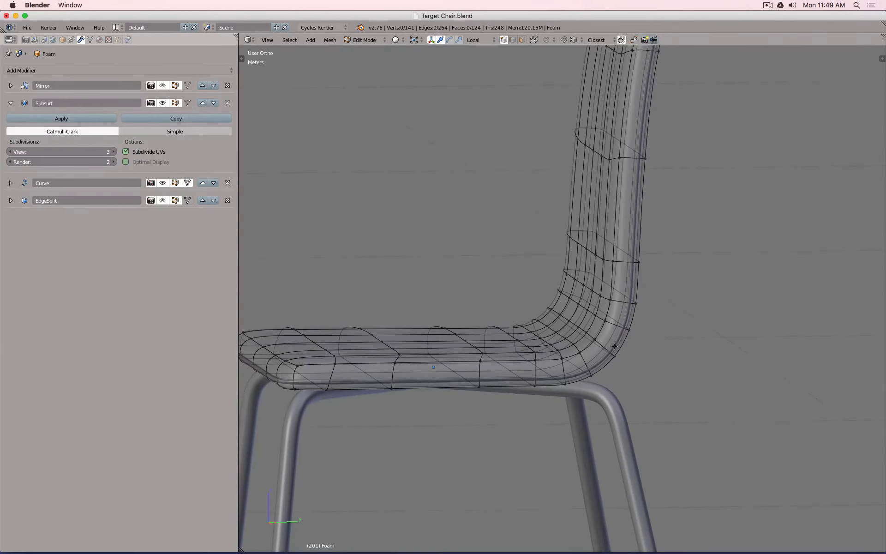
key("KP_3")
scroll(611, 345, "up", 4)
right_click(571, 329, "alt")
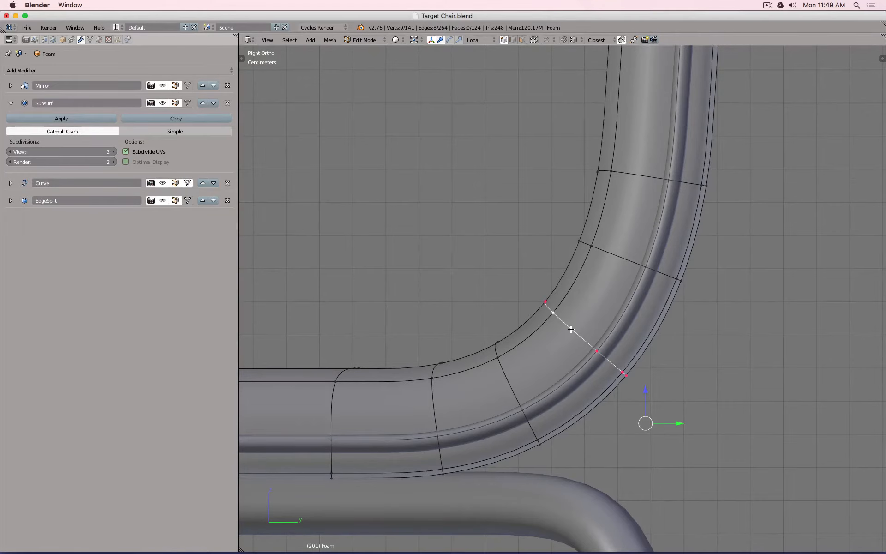
key("shift+d")
key("Escape")
key("x")
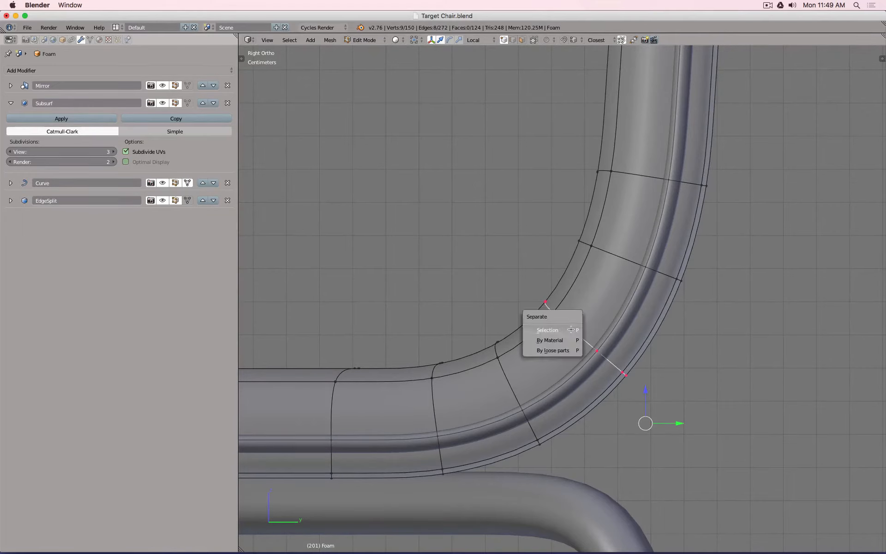
left_click(573, 332)
- Switch to wireframe display, leave the foam mesh and enter Edit Mode on the separated edge loop
key("z")
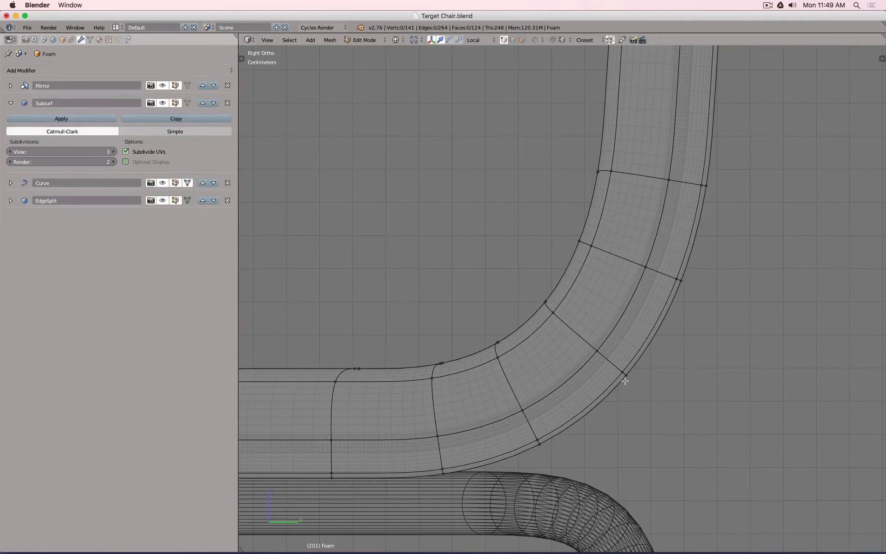
key("Tab")
right_click(621, 373)
key("Tab")
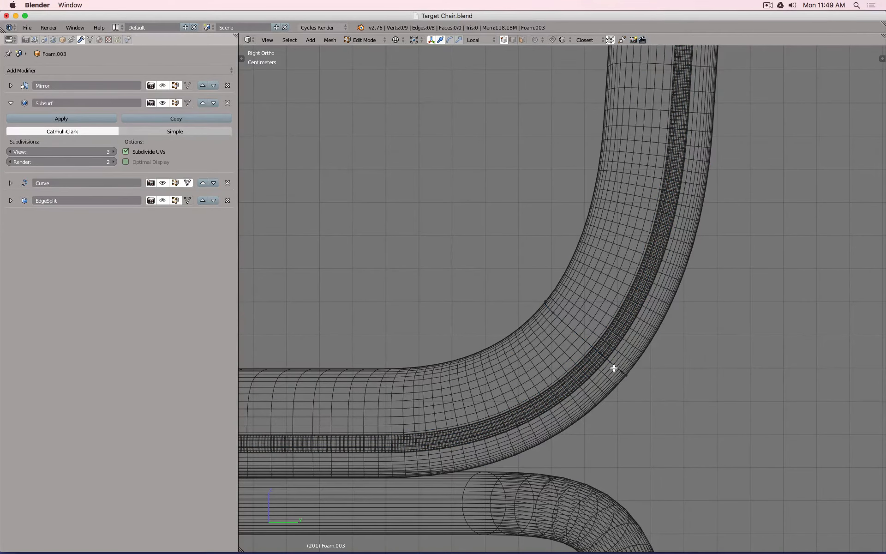
- Delete the four vertices on the back side of the separated foam edge loop, keeping its front part
key("b")
left_click_drag(614, 367, 647, 389)
mouse_move(674, 384)
middle_mouse_down()
mouse_move(679, 370)
mouse_move(673, 377)
middle_mouse_up()
key("z")
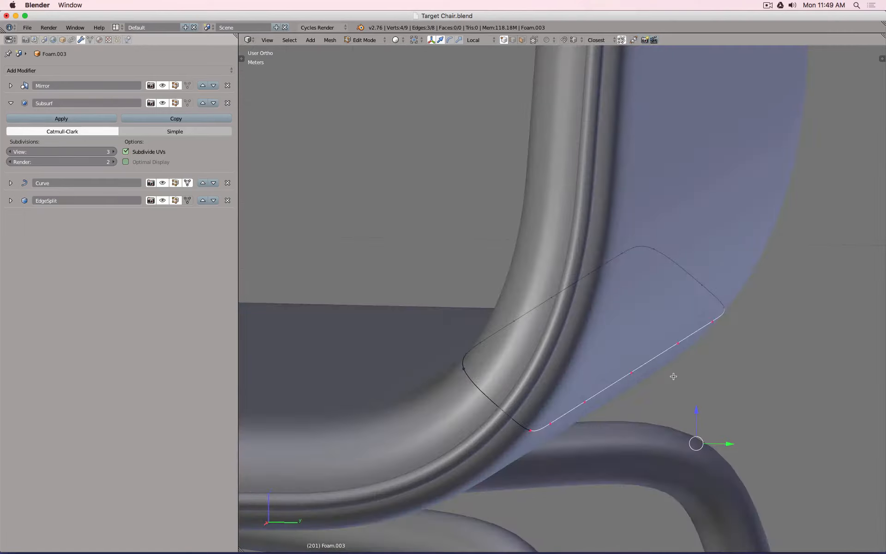
key("x")
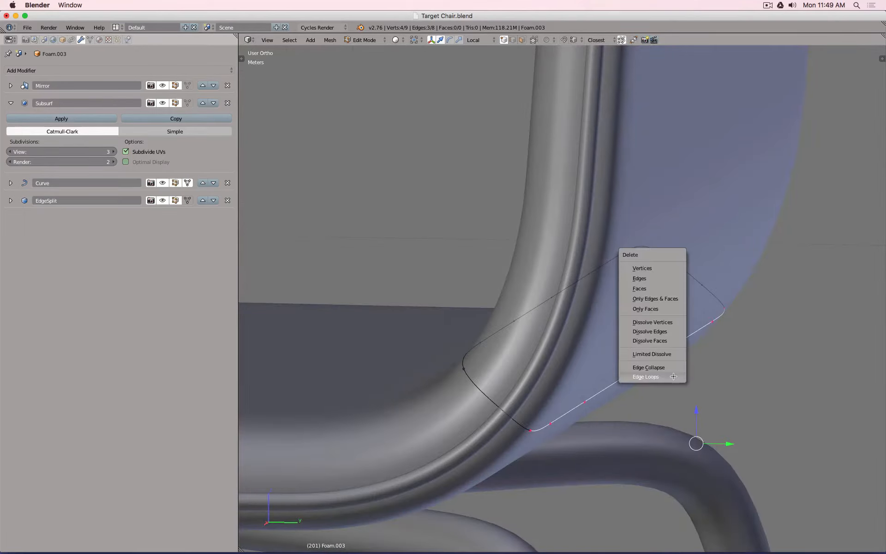
left_click(643, 269)
middle_click_drag(601, 310, 570, 320)
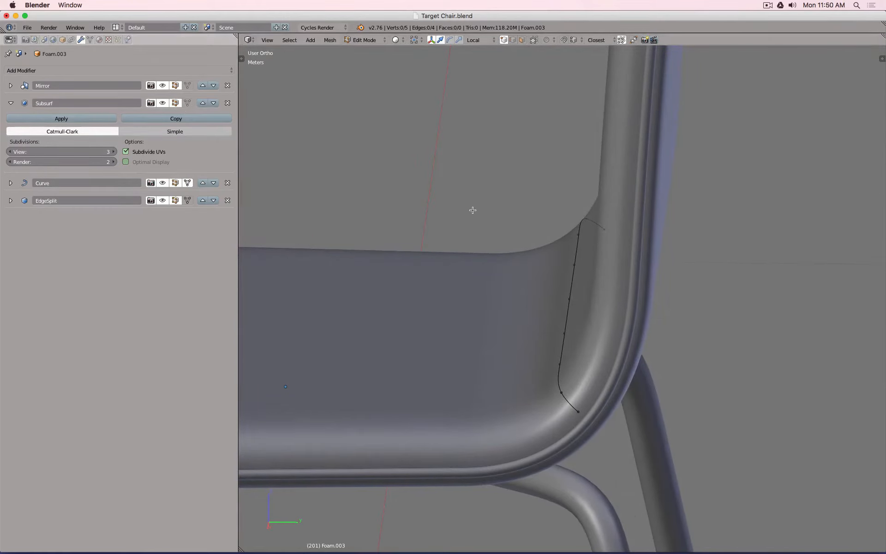
- Add a Shrinkwrap modifier to the remaining edge strip with the chair foam as its target
key("KP_3")
scroll(571, 313, "up", 3)
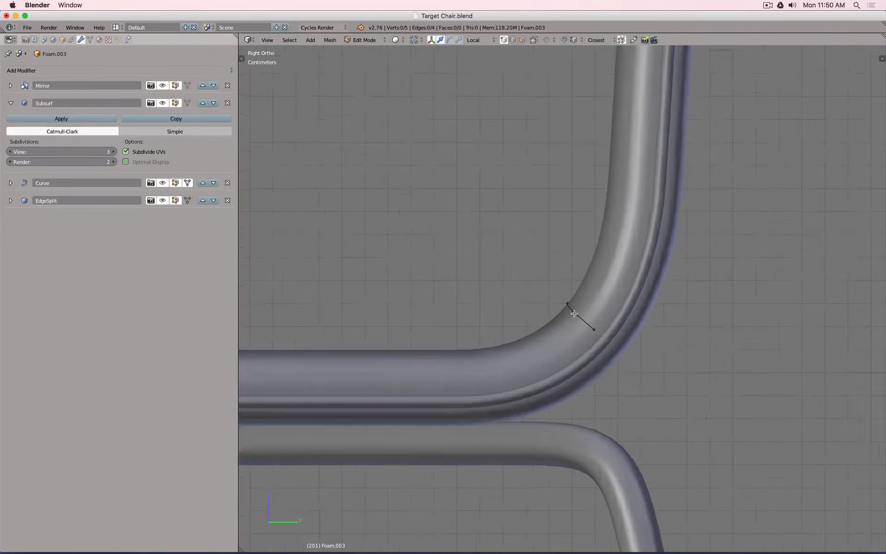
key("z")
scroll(571, 312, "down", 5)
key("z")
mouse_move(532, 300)
middle_mouse_down()
mouse_move(534, 346)
mouse_move(721, 301)
middle_mouse_up()
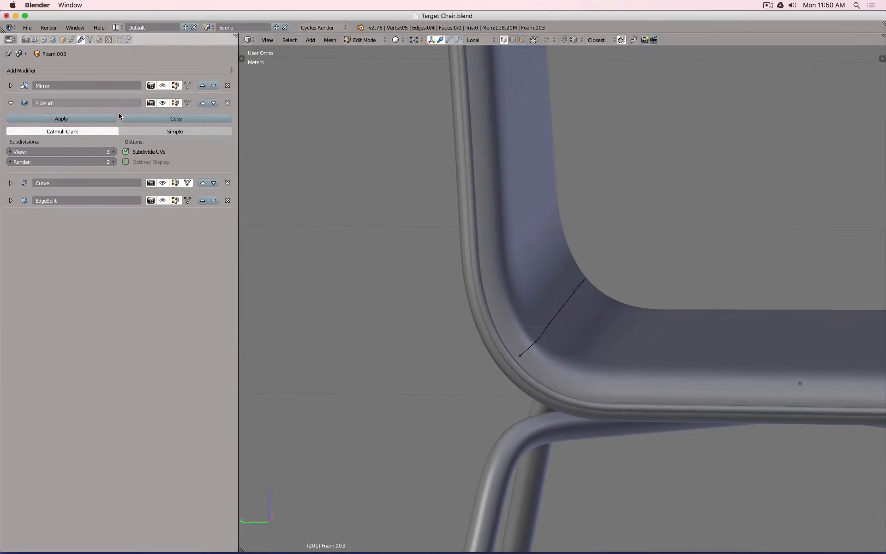
left_click(156, 71)
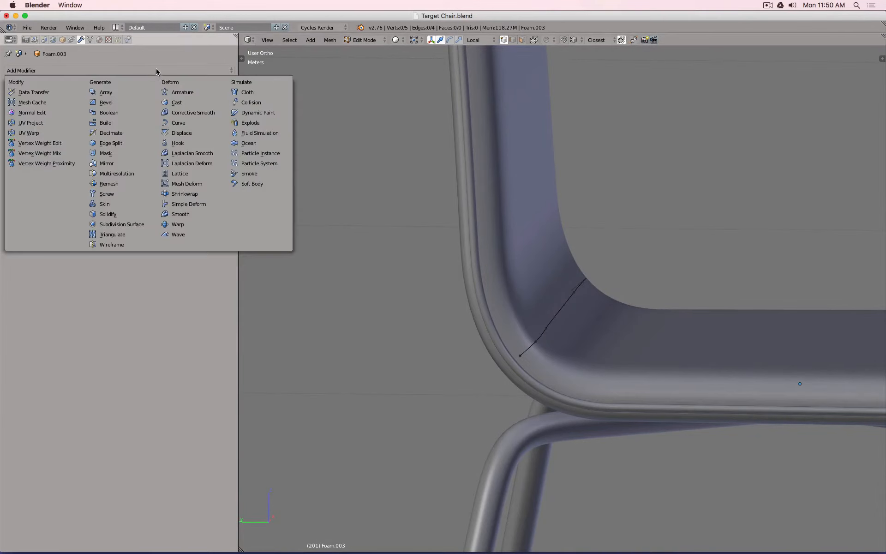
left_click(203, 194)
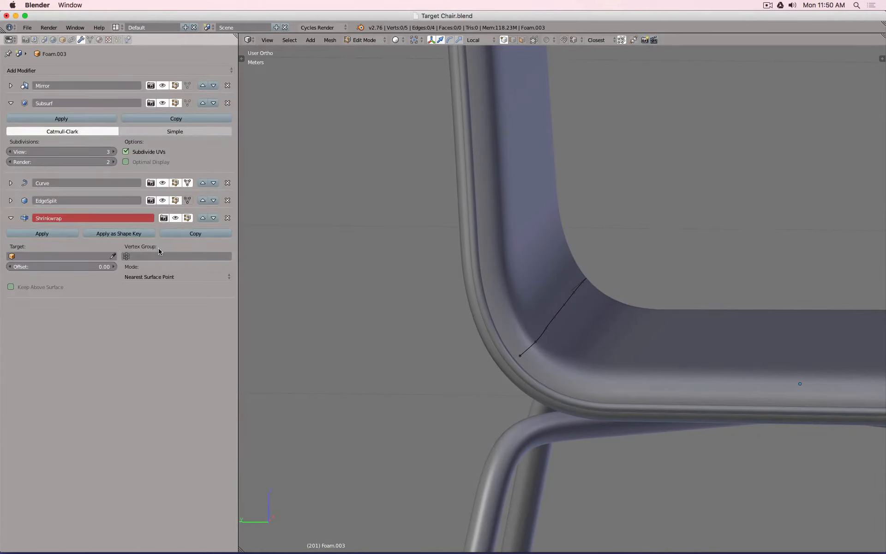
left_click(113, 256)
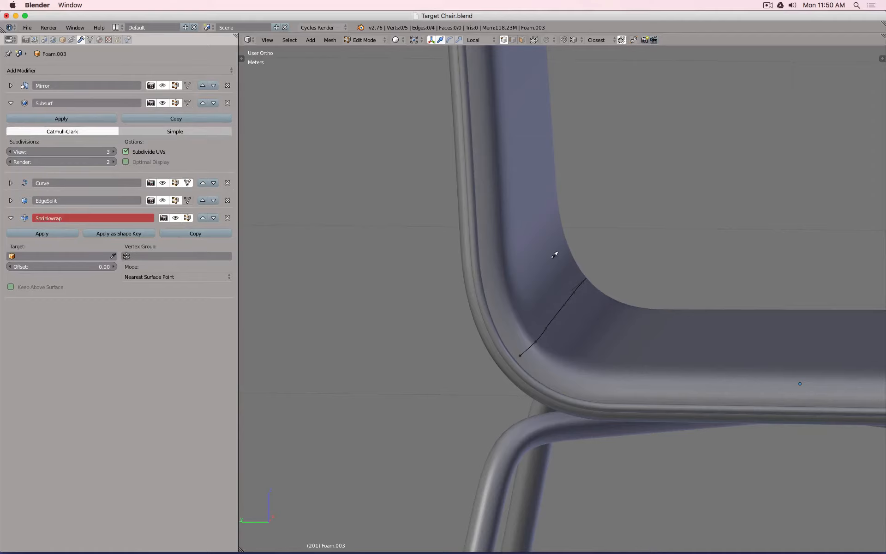
left_click(632, 299)
- Move the whole edge strip slightly within the seat-to-backrest bend and check it on the foam in Object Mode
middle_click_drag(649, 279, 458, 275)
key("KP_3")
key("z")
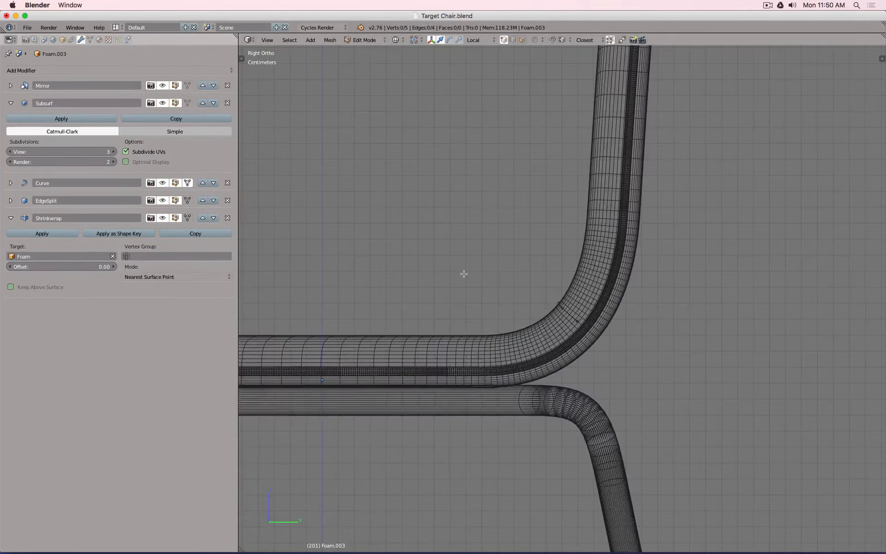
scroll(564, 316, "up", 5)
key("a")
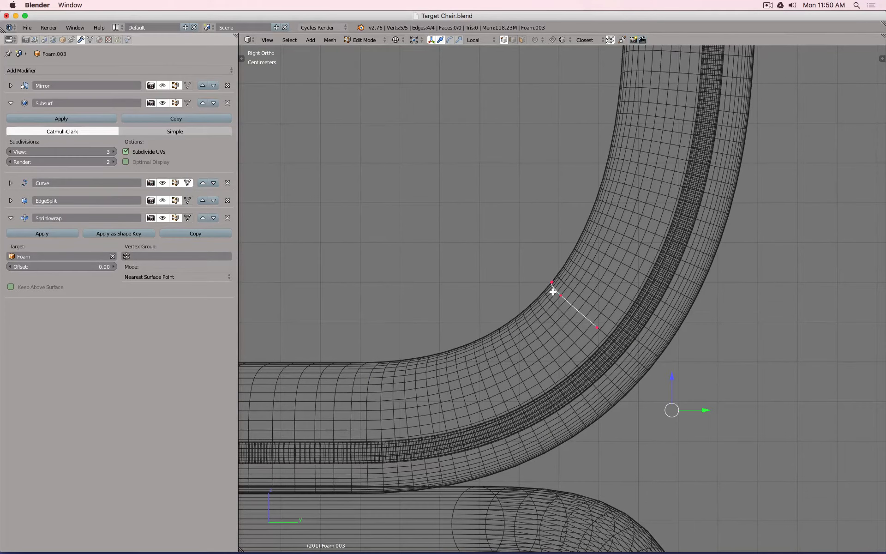
key("g")
left_click(570, 274)
left_click_drag(707, 411, 735, 432)
scroll(735, 432, "down", 2)
scroll(736, 432, "down", 3)
middle_click_drag(736, 432, 728, 431)
key("z")
key("Tab")
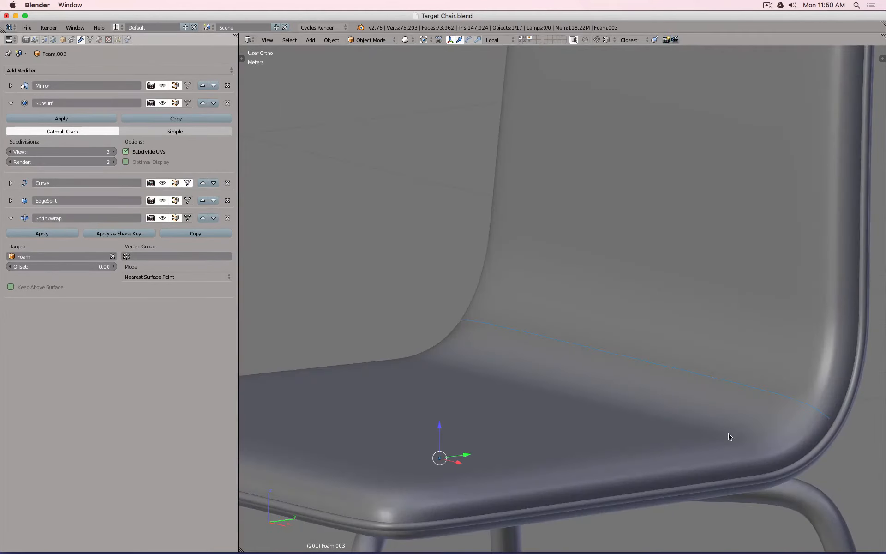
- Straighten the edge strip in Edit Mode by scaling all its vertices to 0 along the Y axis
key("KP_3")
key("z")
key("z")
key("z")
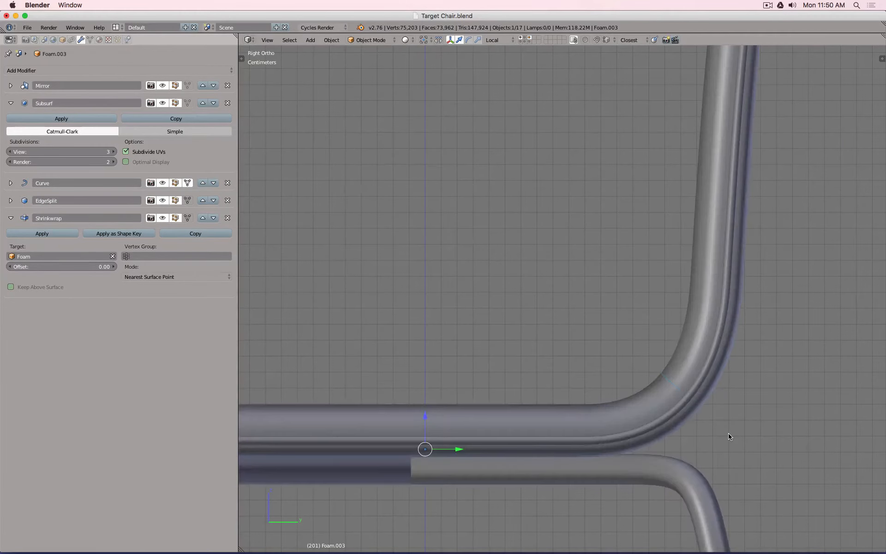
key("Tab")
scroll(722, 408, "up", 3)
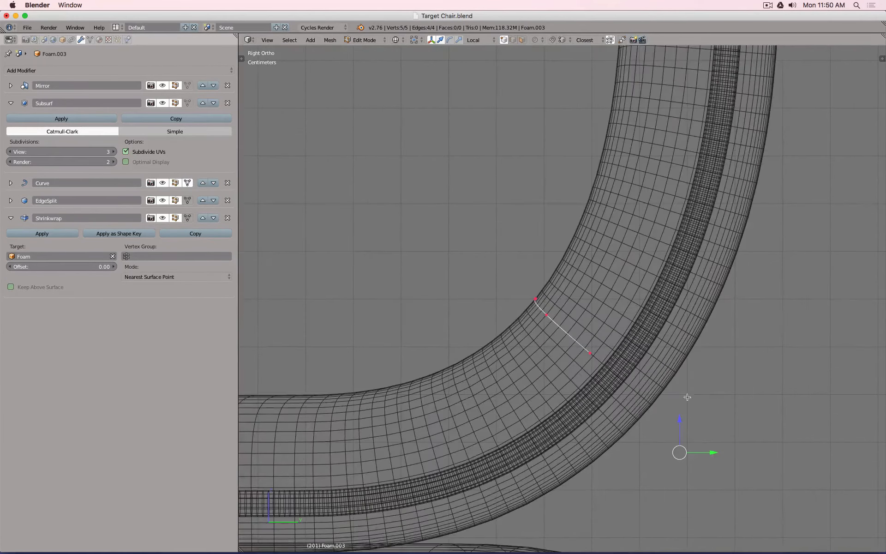
scroll(607, 369, "down", 2)
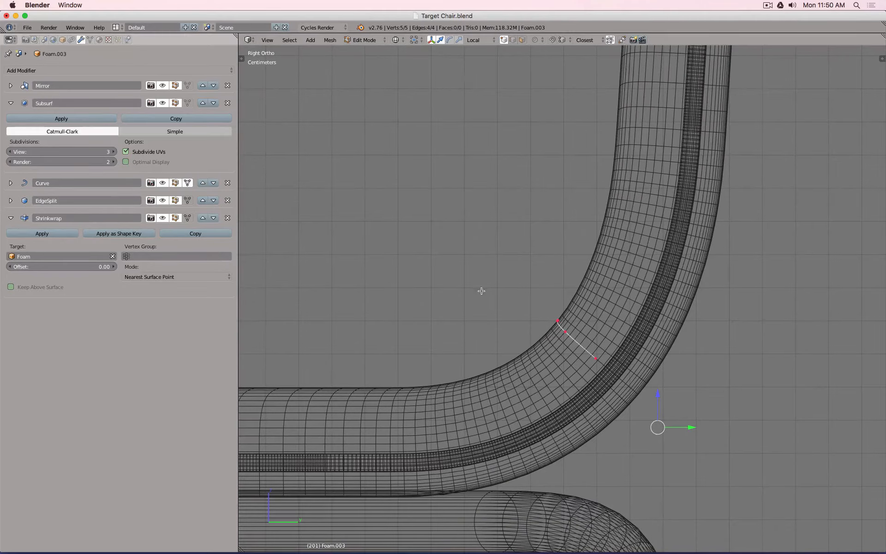
mouse_move(482, 291)
middle_mouse_down()
mouse_move(556, 313)
mouse_move(561, 336)
mouse_move(446, 289)
middle_mouse_up()
scroll(554, 311, "down", 6)
key("z")
key("KP_3")
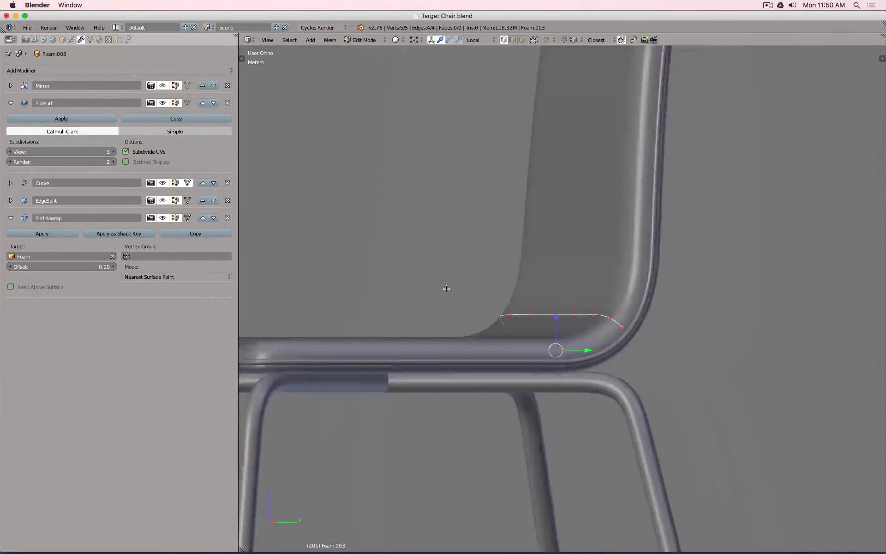
scroll(635, 361, "up", 5)
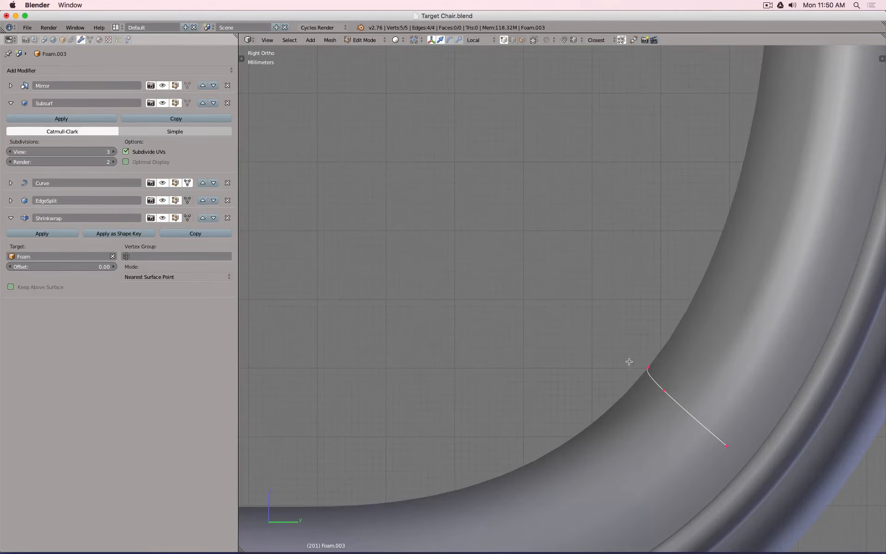
scroll(625, 356, "down", 3)
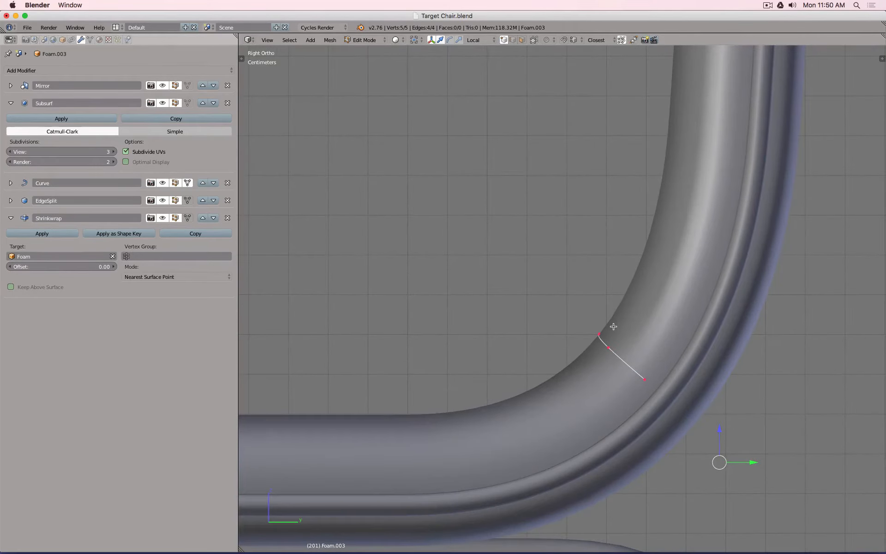
key("s")
key("y")
key("0")
key("Return")
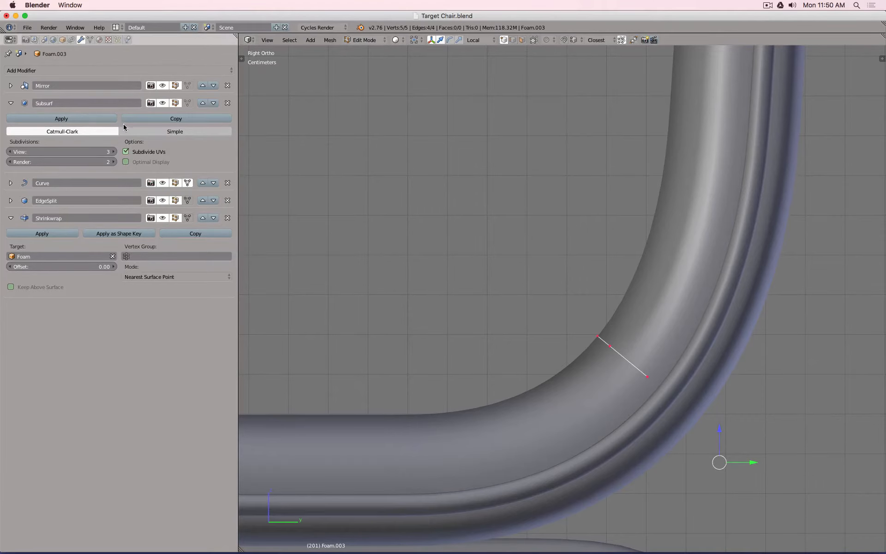
- Turn off the Curve modifier's viewport display to examine the undeformed edge strip, and turn it back on
left_click(166, 185)
scroll(672, 314, "down", 3)
scroll(706, 363, "up", 6)
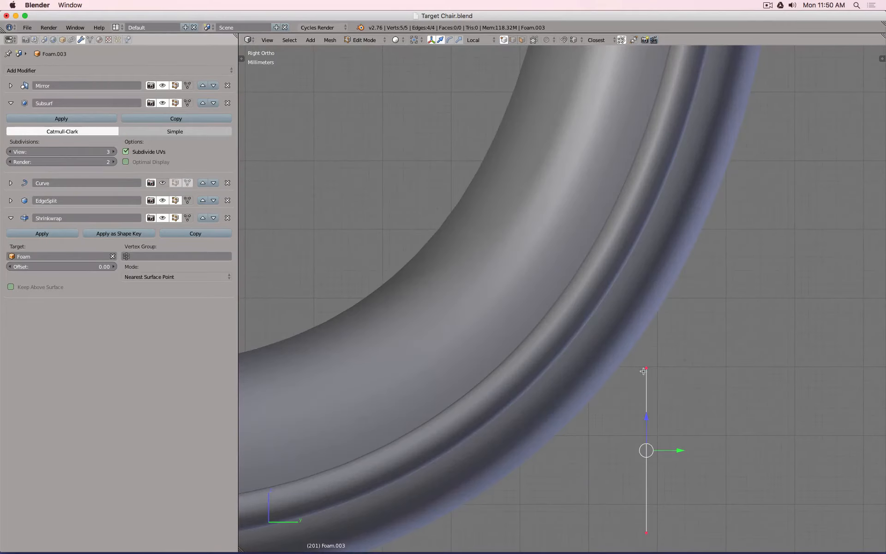
scroll(643, 371, "down", 4)
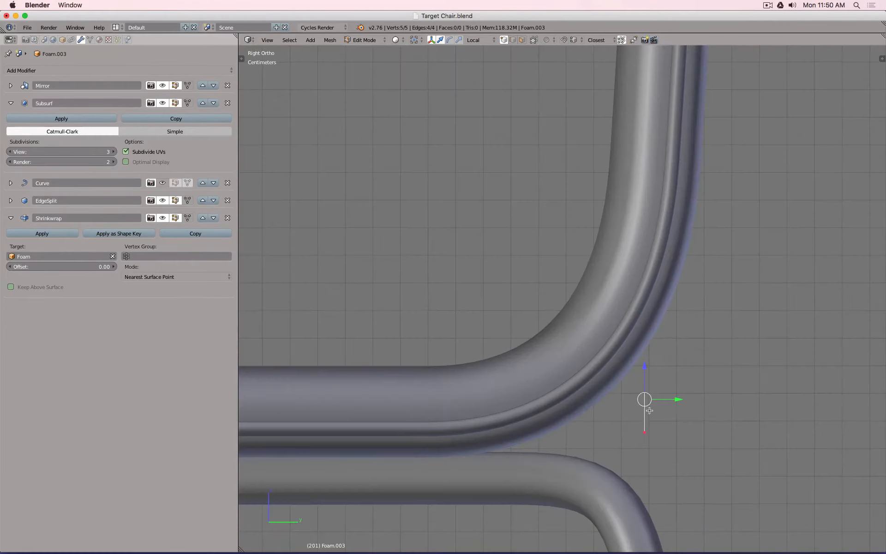
left_click(163, 183)
scroll(548, 318, "up", 3)
scroll(548, 318, "down", 2)
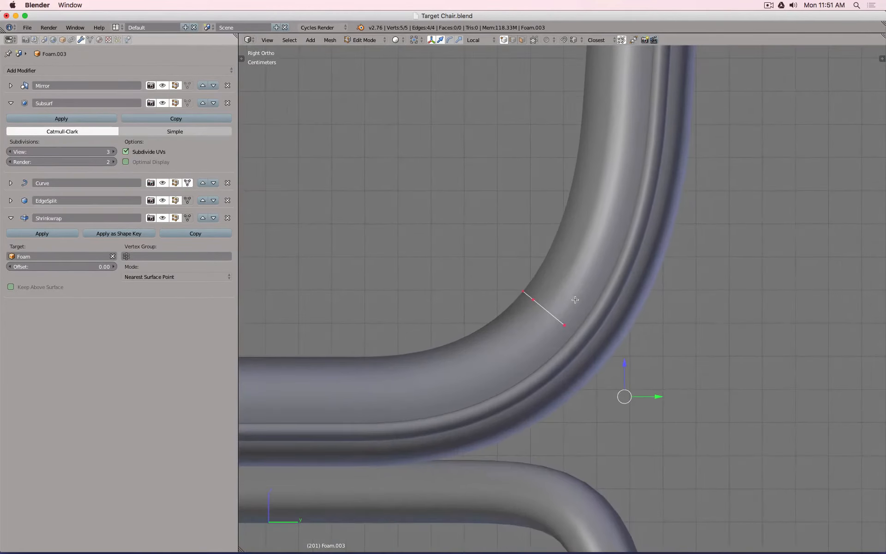
- Duplicate the edge strip, shift the copy a short way along Y, and inspect both lines in Object Mode
key("shift+d")
right_click(575, 300)
left_click_drag(658, 395, 638, 398)
scroll(531, 322, "up", 8)
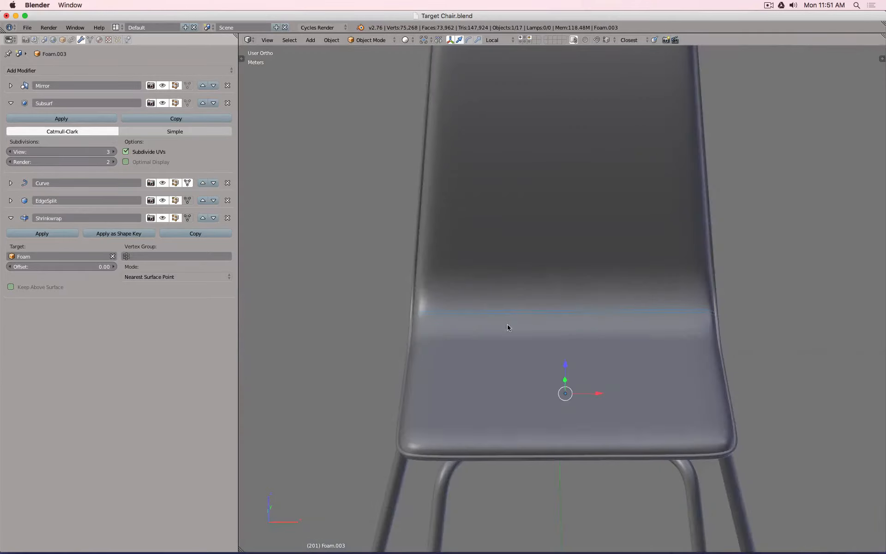
mouse_move(470, 359)
middle_mouse_down()
mouse_move(625, 344)
mouse_move(474, 349)
middle_mouse_up()
key("a")
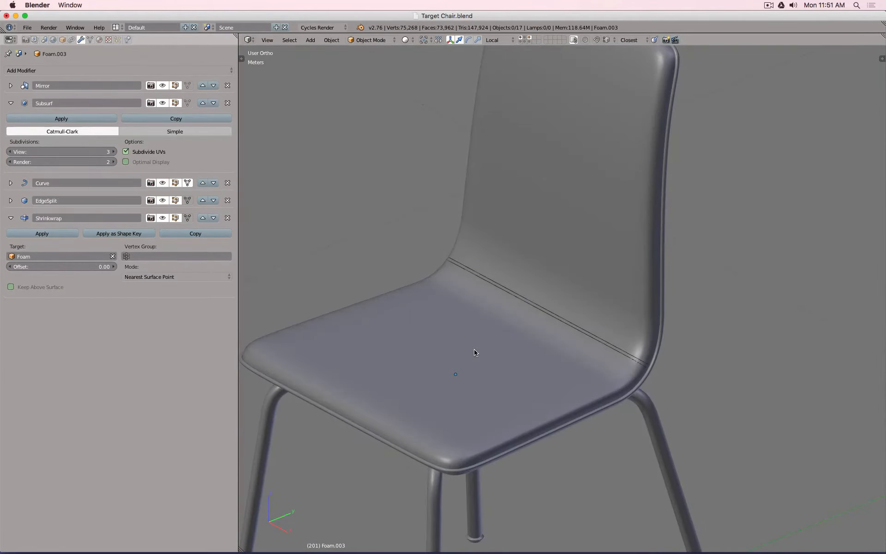
scroll(665, 386, "up", 8)
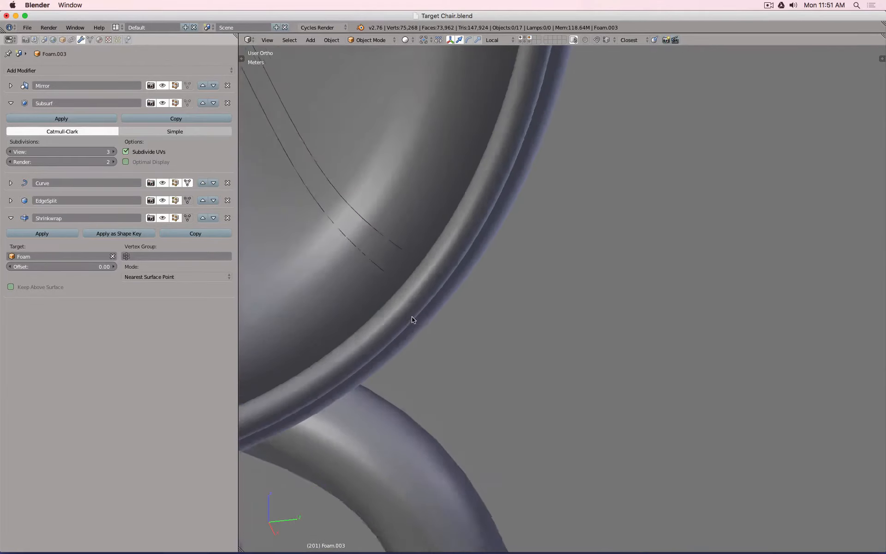
- Delete the vertices of the duplicated edge strip in wireframe display
mouse_move(412, 319)
middle_mouse_down()
mouse_move(410, 294)
mouse_move(463, 303)
mouse_move(425, 303)
mouse_move(436, 263)
mouse_move(649, 277)
mouse_move(445, 295)
mouse_move(356, 263)
mouse_move(388, 256)
mouse_move(526, 333)
middle_mouse_up()
key("KP_1")
key("KP_3")
key("z")
scroll(388, 257, "down", 5)
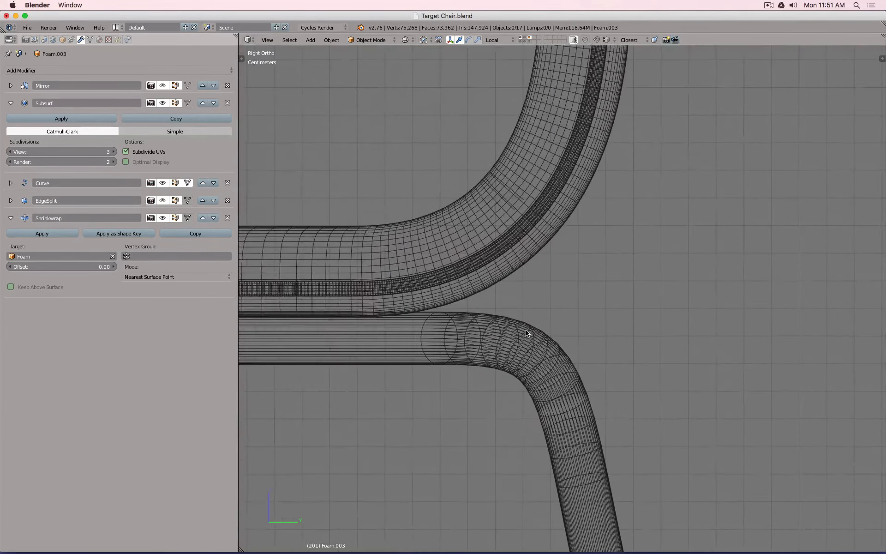
scroll(527, 333, "up", 6)
key("Tab")
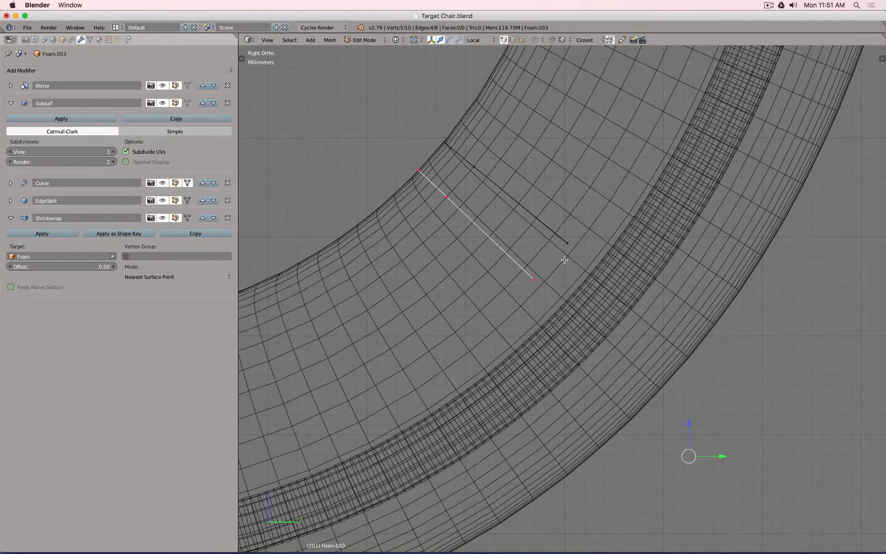
key("x")
left_click(565, 260)
- Extrude the edge strip's outer end vertex across the foam's side seam
key("b")
left_click_drag(561, 239, 577, 247)
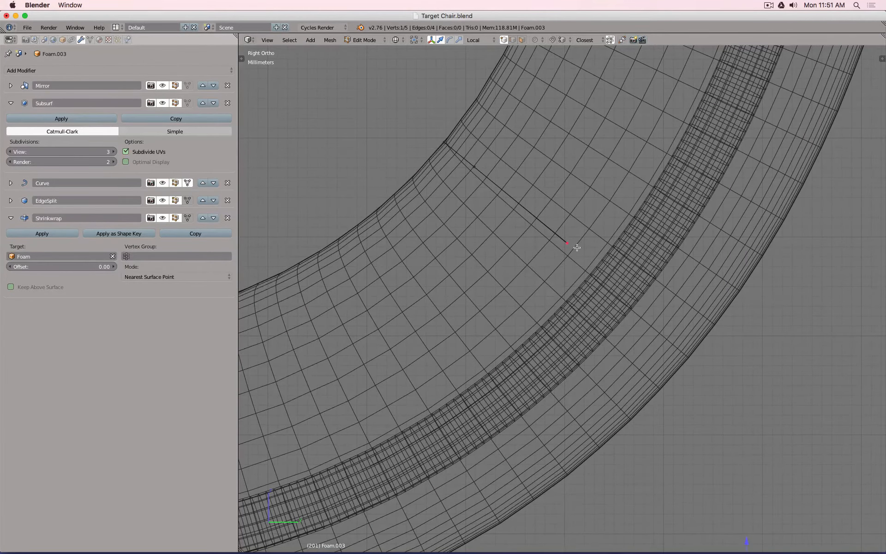
scroll(577, 247, "down", 3)
left_click(577, 248, "ctrl")
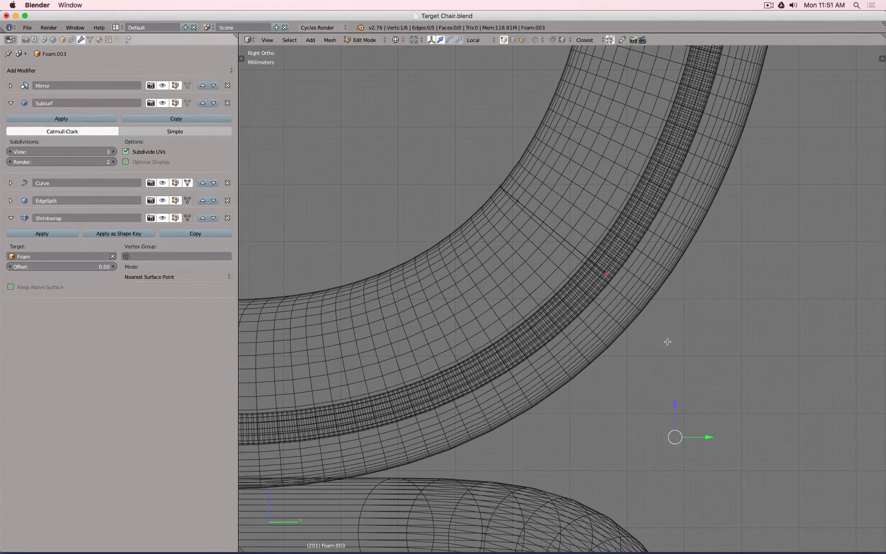
- Move the strip's new end vertex slightly down along its local Z axis and check it in solid display
middle_click_drag(667, 342, 654, 320)
key("KP_3")
key("g")
key("z")
key("z")
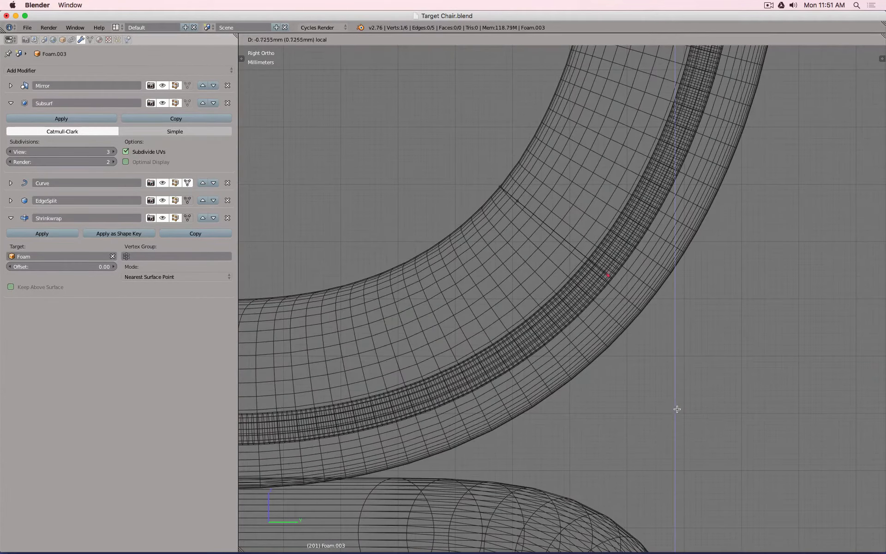
left_click(679, 411)
scroll(673, 402, "down", 5)
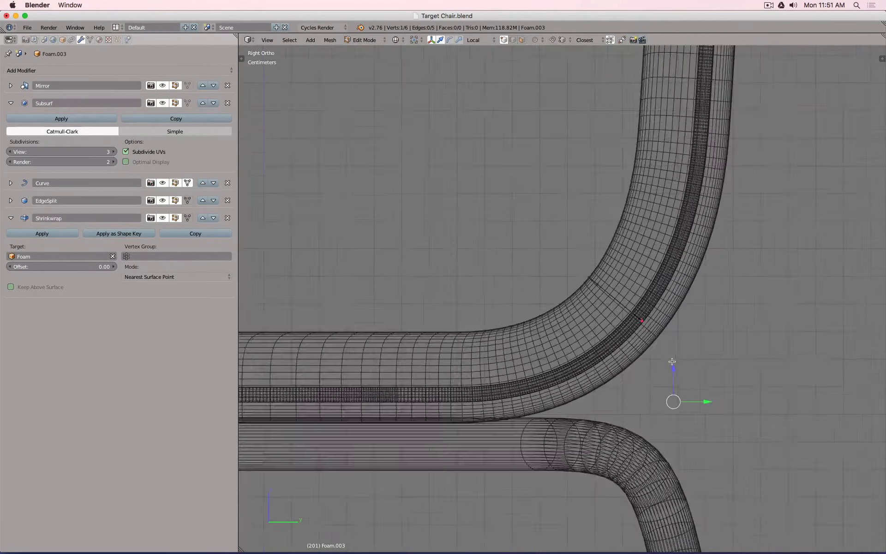
key("z")
middle_click_drag(673, 396, 611, 326)
scroll(483, 356, "up", 6)
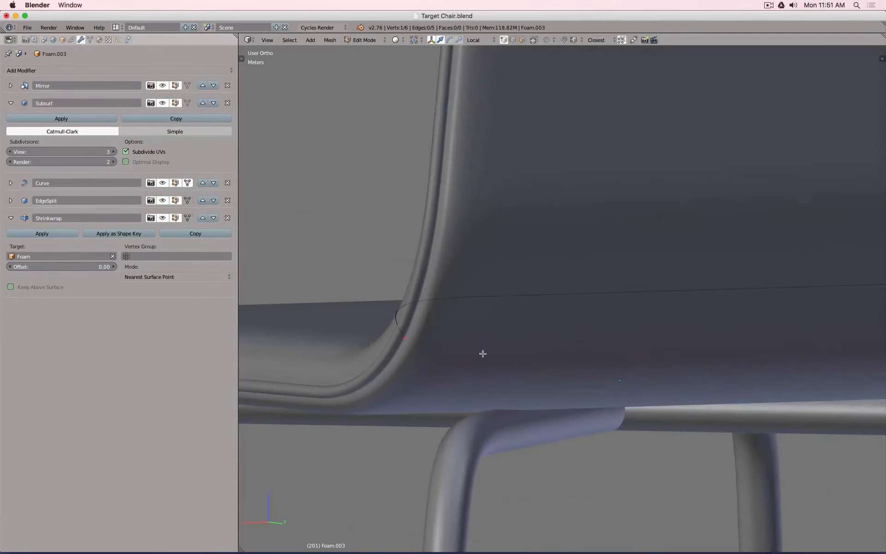
key("Tab")
scroll(346, 294, "down", 2)
key("Tab")
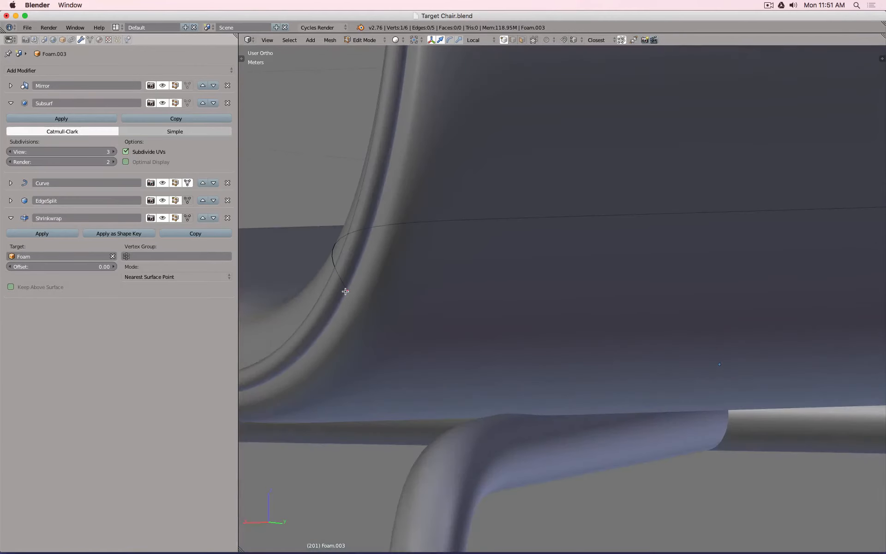
- Select the vertex next to the strip's outer end, beside the side seam, and adjust its height along local Z
key("KP_3")
key("z")
key("a")
scroll(751, 288, "up", 3)
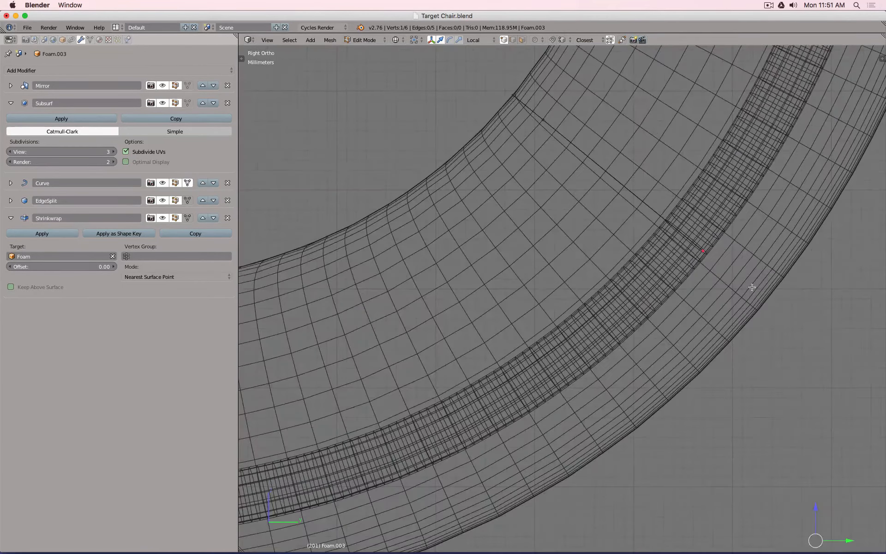
right_click(665, 226)
scroll(674, 233, "down", 2)
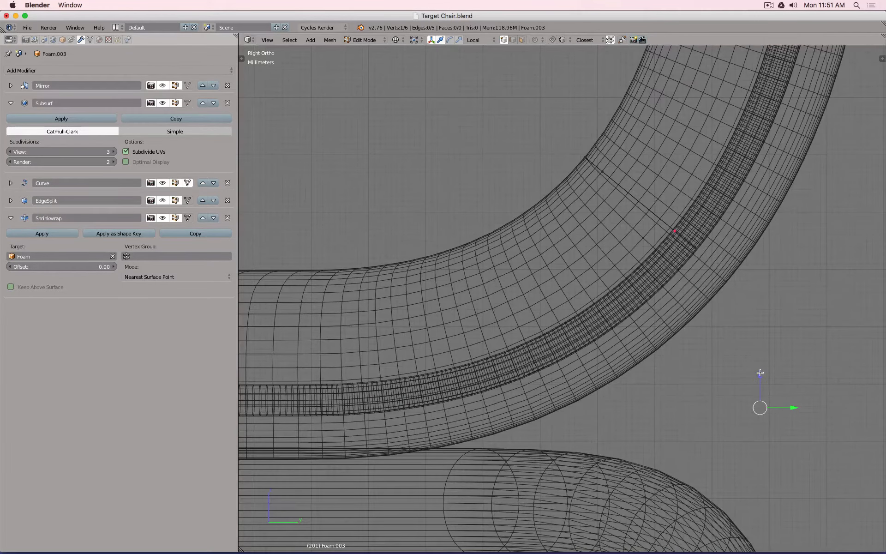
left_click_drag(760, 373, 748, 355)
key("z")
scroll(697, 245, "down", 6)
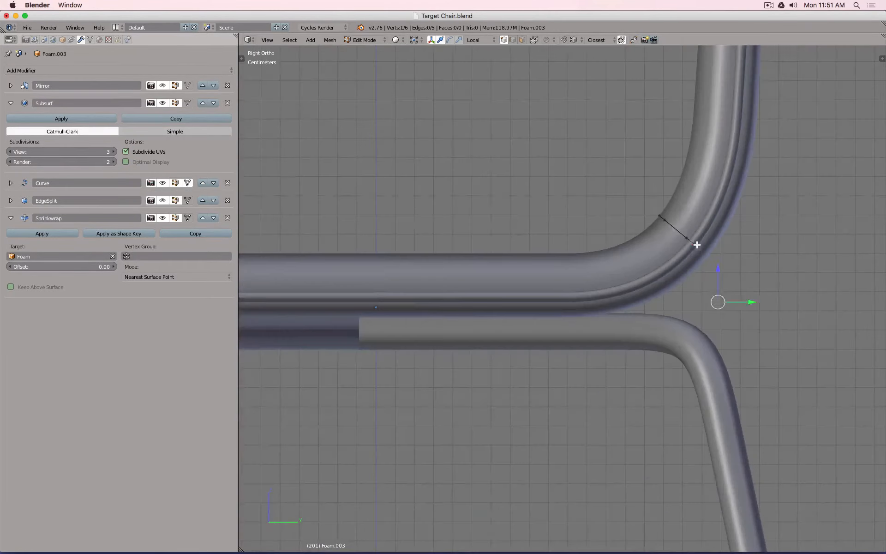
- Examine the edge strip across the seat-to-backrest bend from the side and in perspective, in solid and wireframe display
key("Tab")
middle_click_drag(666, 229, 672, 260)
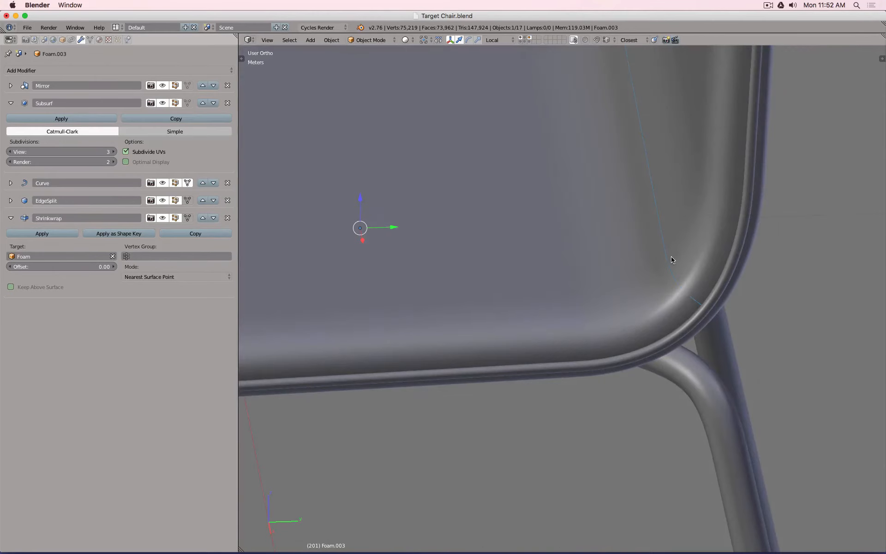
key("KP_3")
key("z")
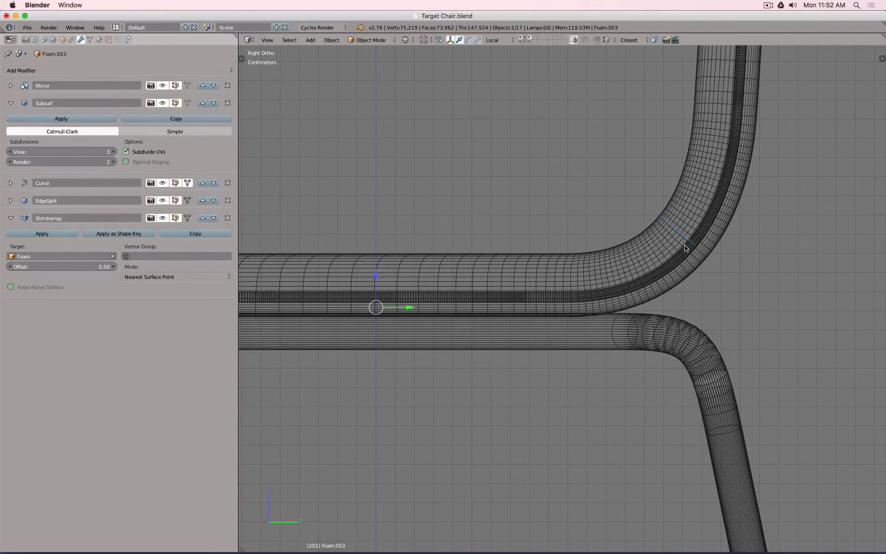
scroll(685, 248, "down", 5)
middle_click_drag(685, 249, 803, 280)
key("z")
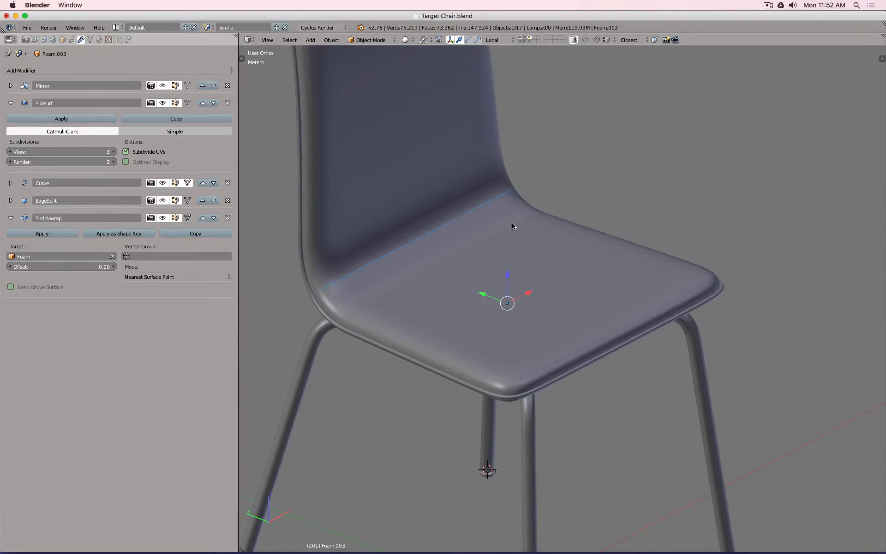
key("KP_3")
scroll(680, 237, "up", 4)
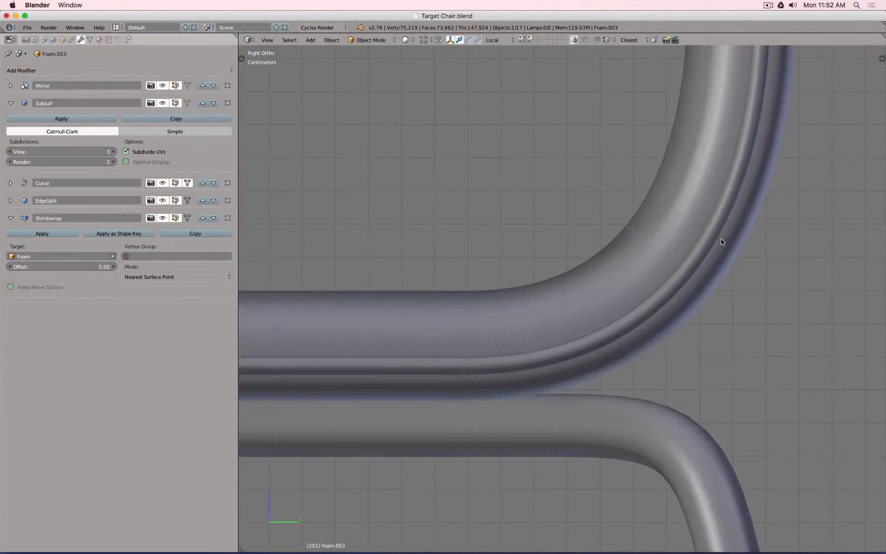
- Duplicate all the edge strip's vertices along global Y towards the seat to form a second parallel strip
key("Tab")
scroll(698, 258, "up", 2)
key("z")
key("a")
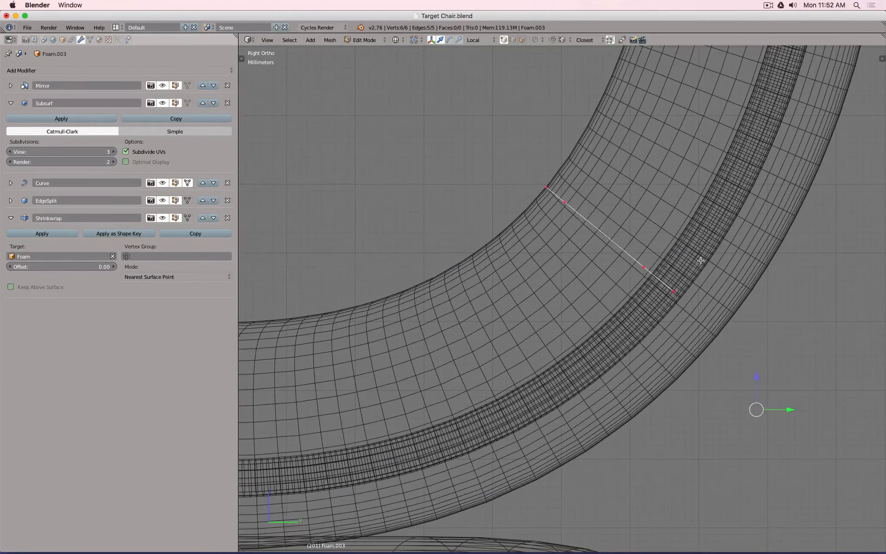
scroll(701, 260, "down", 2)
key("shift+d")
key("y")
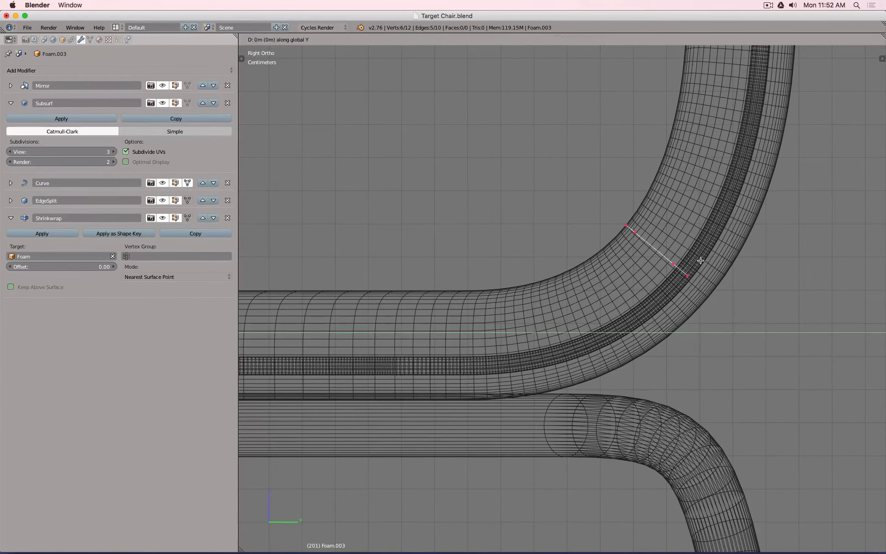
left_click(662, 266)
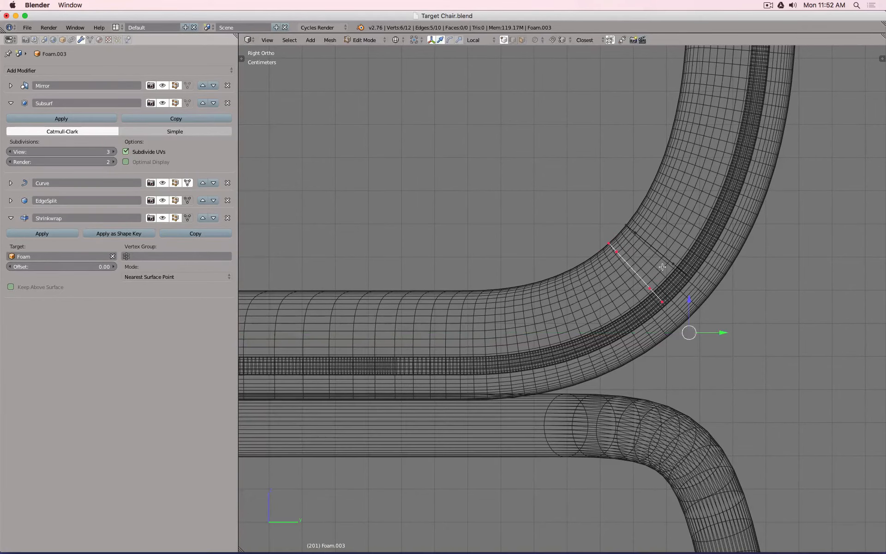
- Check the duplicated strip in solid display and move it about 3 mm along local Y towards the original strip
key("Tab")
scroll(662, 267, "down", 5)
key("z")
mouse_move(600, 261)
middle_mouse_down()
mouse_move(618, 273)
mouse_move(780, 276)
mouse_move(623, 276)
middle_mouse_up()
key("KP_3")
key("Tab")
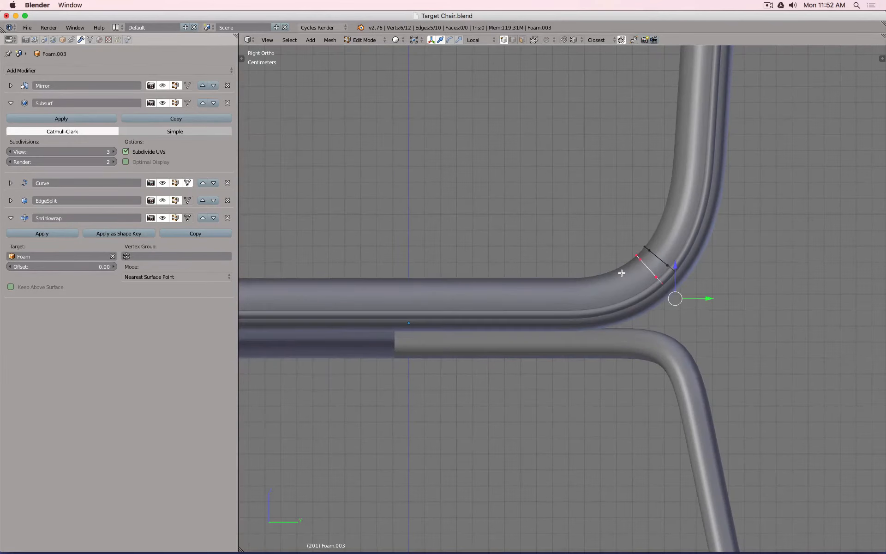
scroll(622, 272, "up", 2)
key("g")
key("y")
key("y")
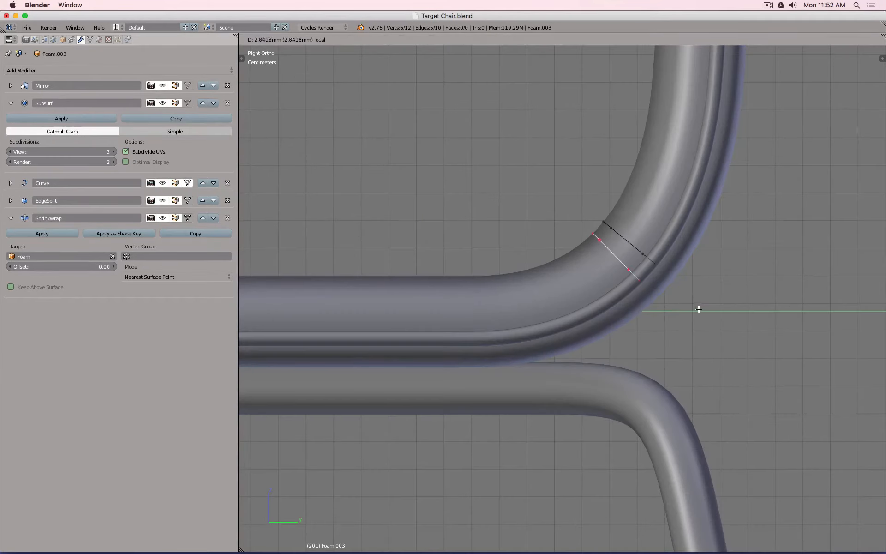
left_click(700, 309)
- Duplicate the double edge strip object in place and convert the copy to a curve
key("Tab")
scroll(688, 297, "down", 5)
middle_click_drag(609, 282, 726, 309)
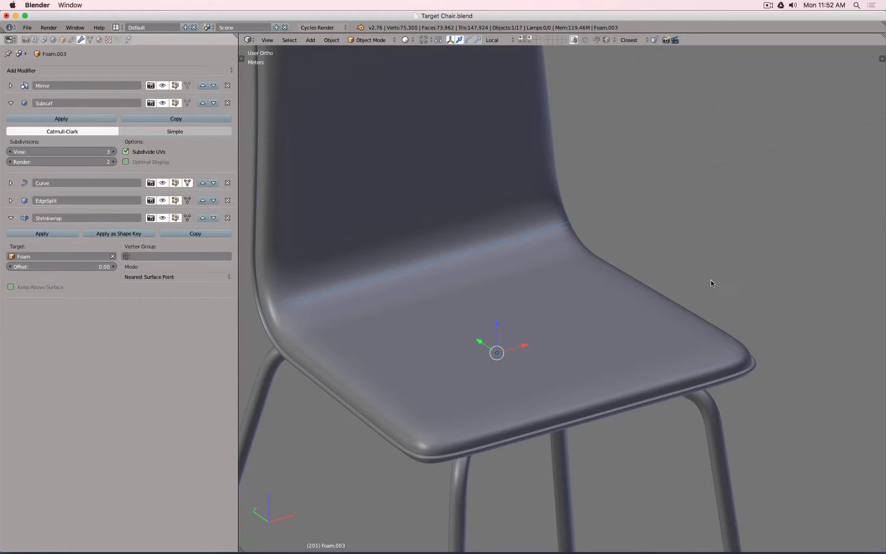
key("shift+d")
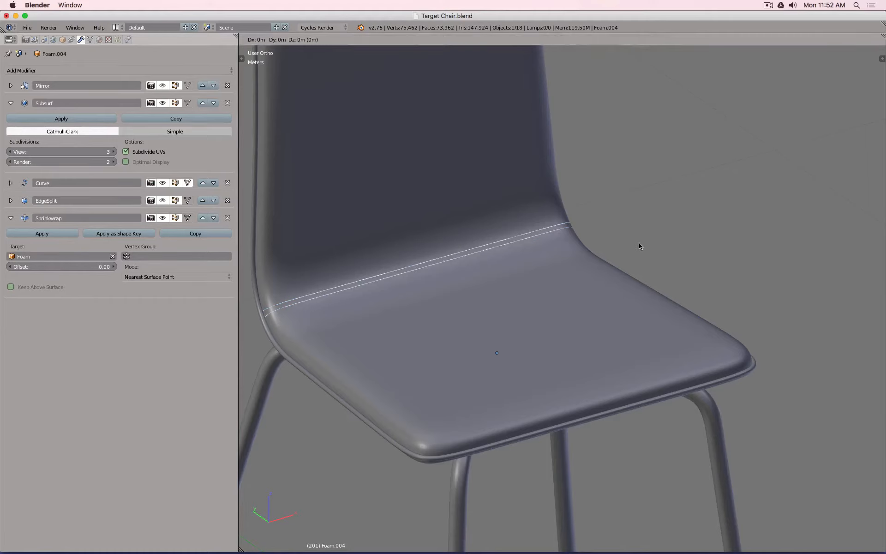
key("Escape")
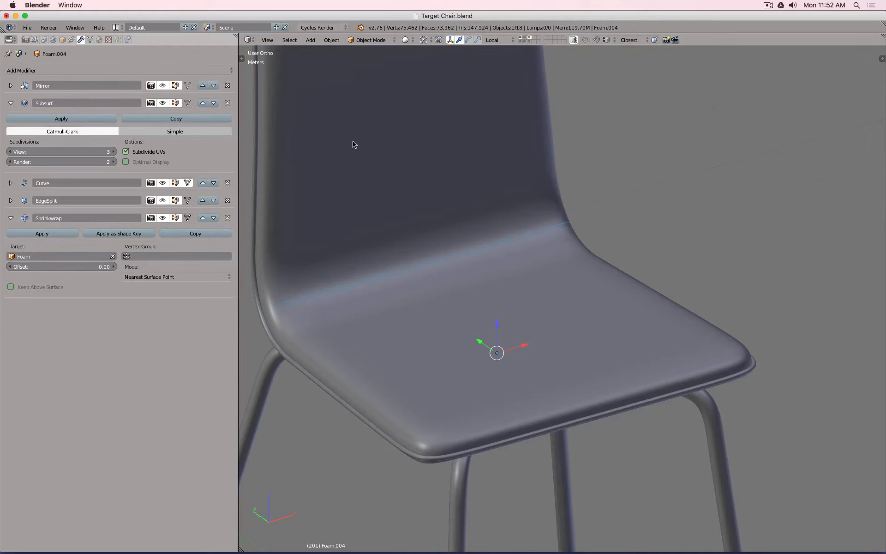
left_click(332, 41)
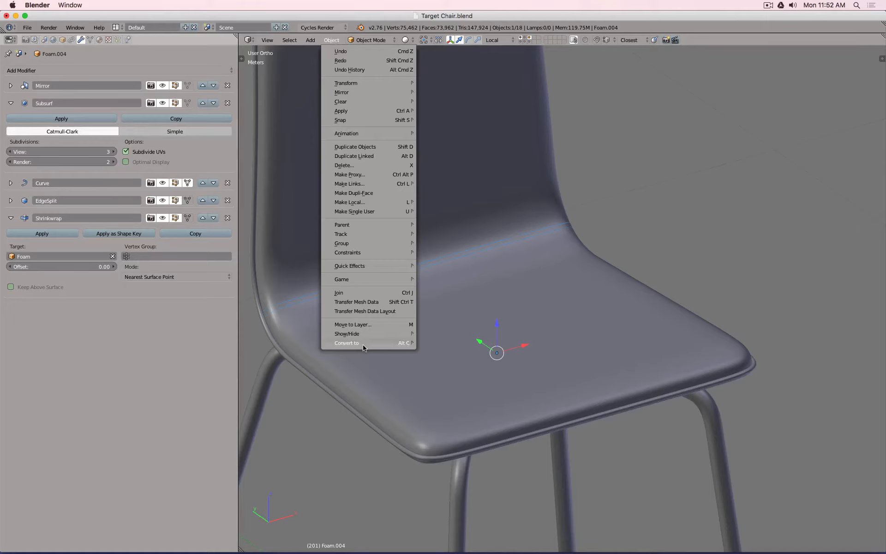
mouse_move(364, 344)
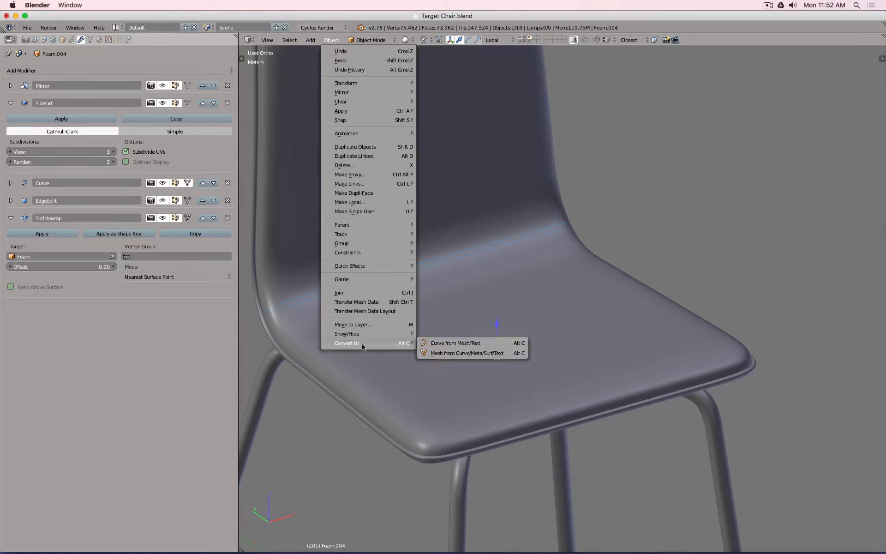
left_click(447, 347)
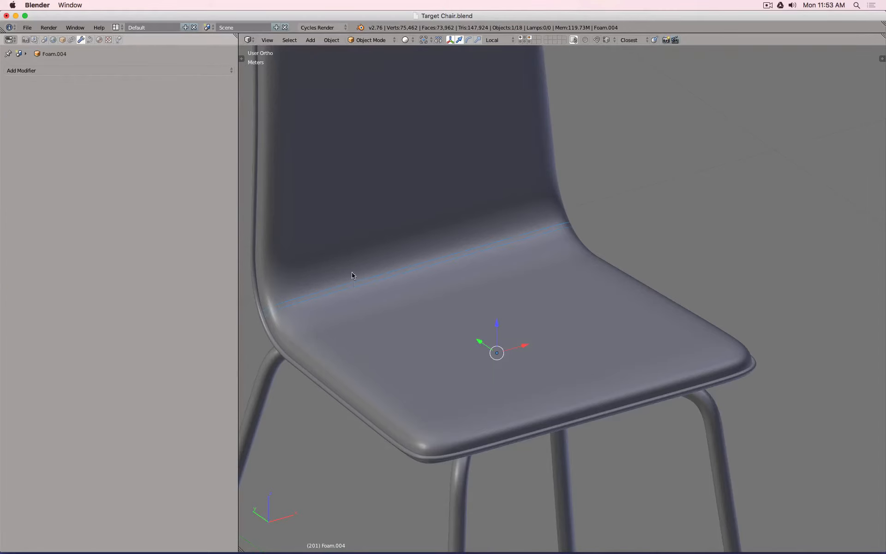
- Examine the converted curve's control points along the bend and where both lines end at the side seam
scroll(331, 278, "up", 3)
scroll(331, 278, "down", 3)
key("Tab")
middle_click_drag(320, 276, 538, 260, "shift")
scroll(538, 260, "up", 5)
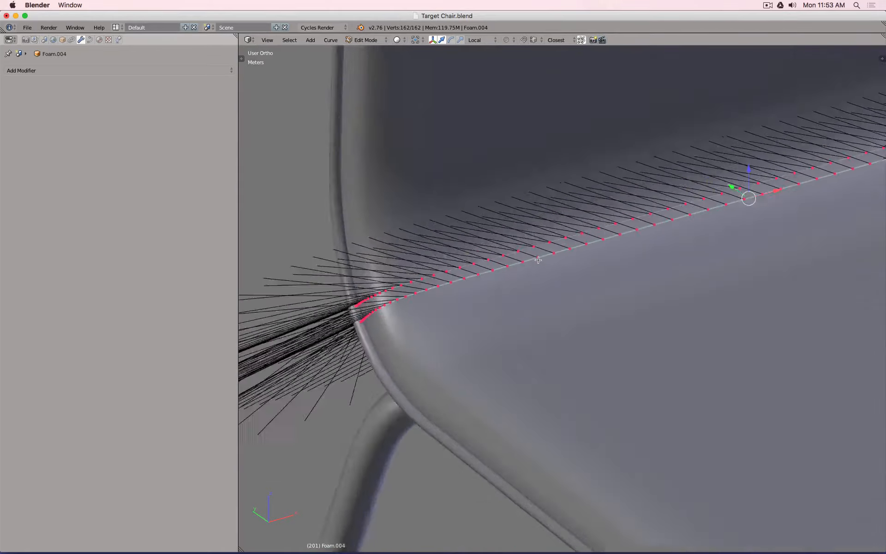
scroll(539, 260, "up", 5)
scroll(538, 260, "down", 6)
middle_click_drag(671, 235, 420, 353, "shift")
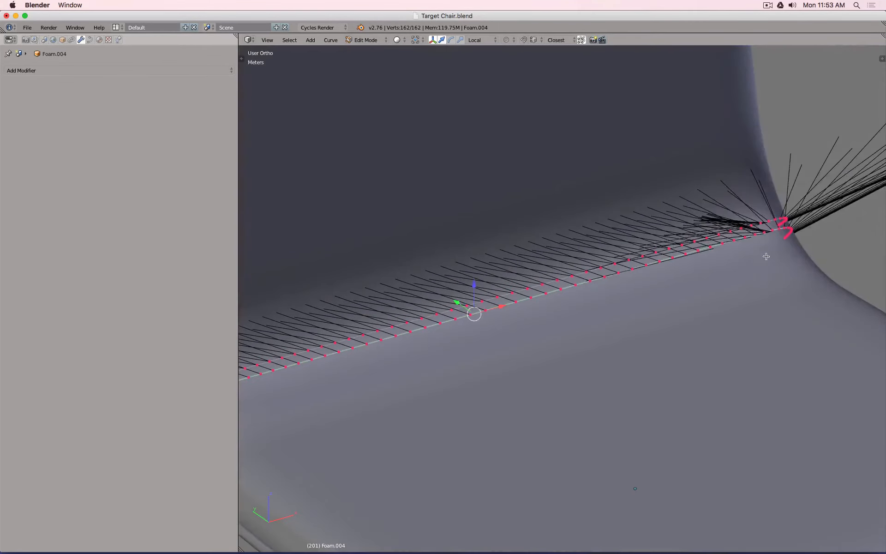
middle_click_drag(766, 256, 720, 245)
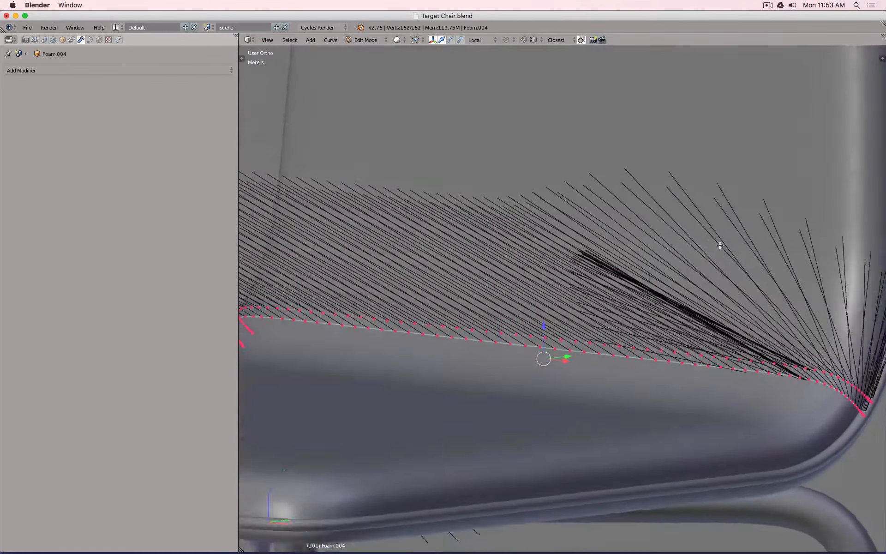
middle_click_drag(803, 288, 554, 217, "shift")
scroll(694, 281, "up", 7)
middle_click_drag(716, 339, 570, 168, "shift")
scroll(637, 296, "up", 5)
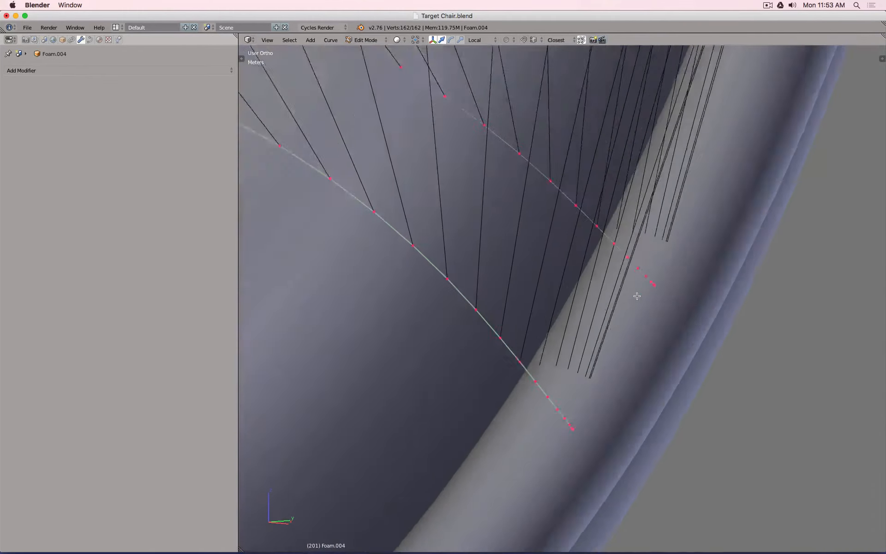
middle_click_drag(637, 296, 668, 288)
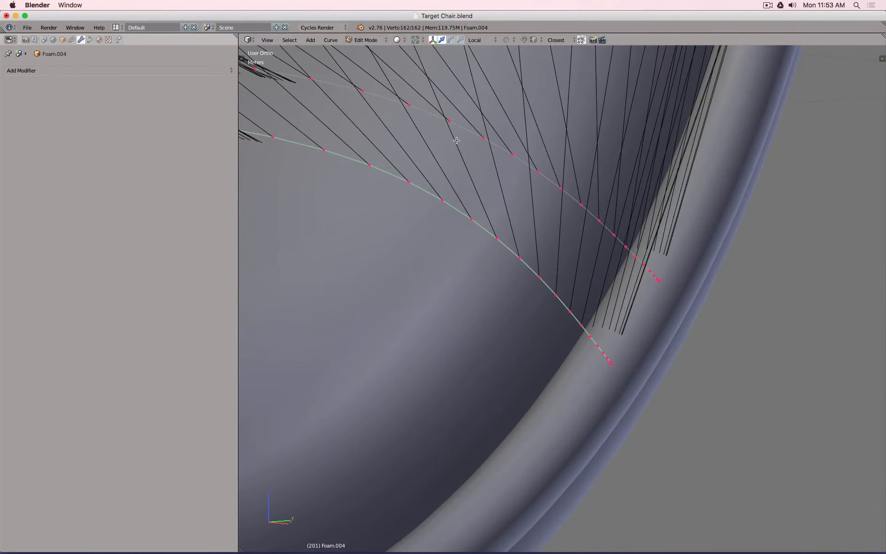
scroll(631, 292, "down", 6)
key("Tab")
scroll(632, 301, "down", 5)
scroll(632, 302, "up", 5)
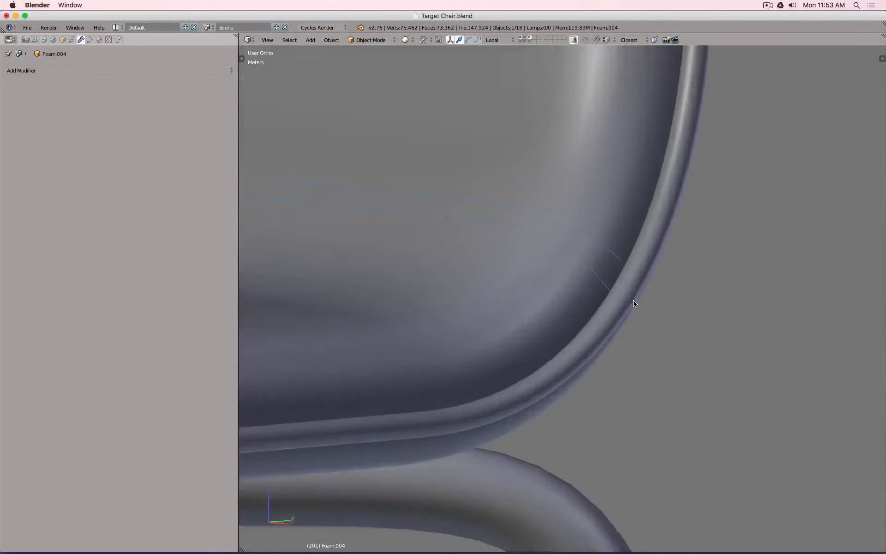
scroll(633, 302, "down", 6)
scroll(663, 292, "down", 3)
scroll(664, 280, "up", 5)
scroll(665, 280, "down", 4)
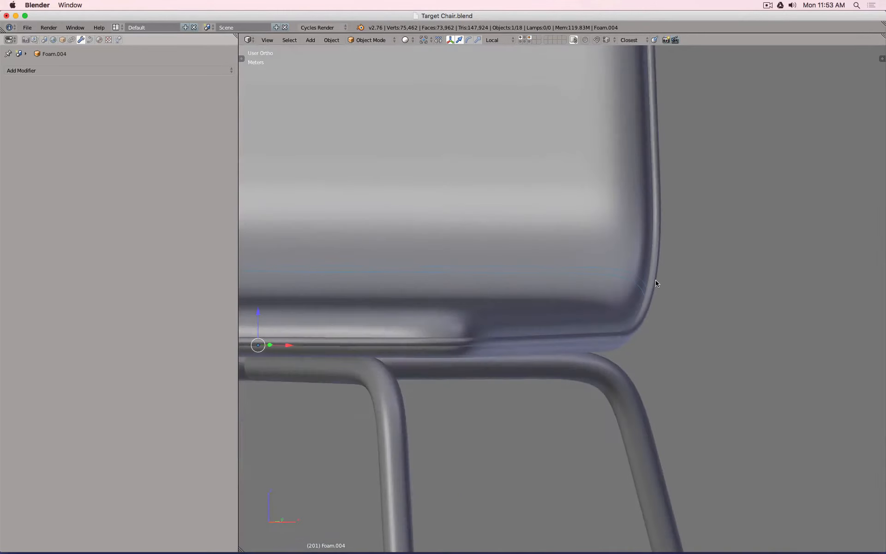
- Add a Shrinkwrap modifier to the curve with Foam as its target
left_click(73, 70)
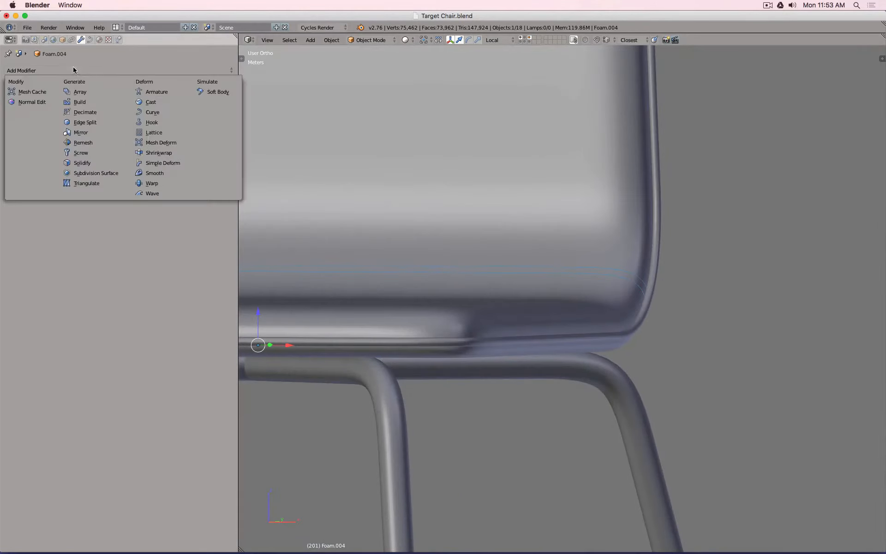
left_click(175, 156)
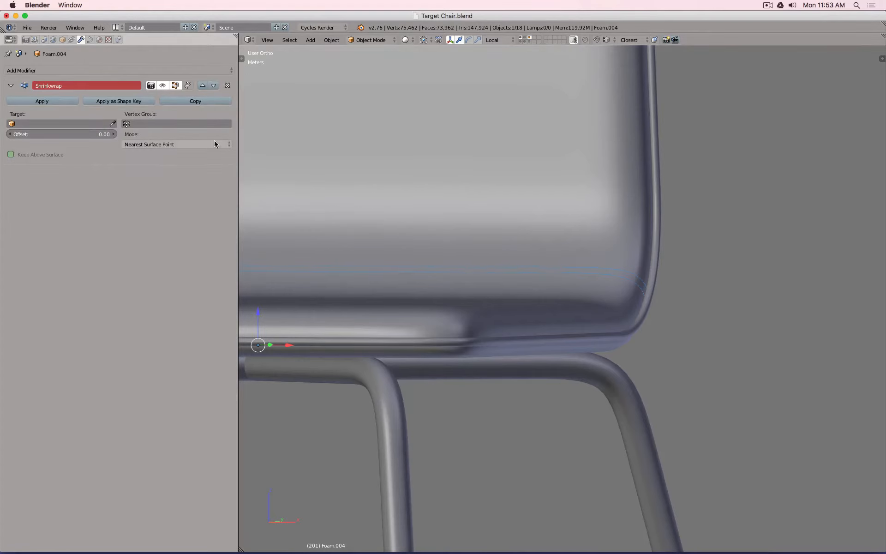
left_click(113, 124)
left_click(639, 182)
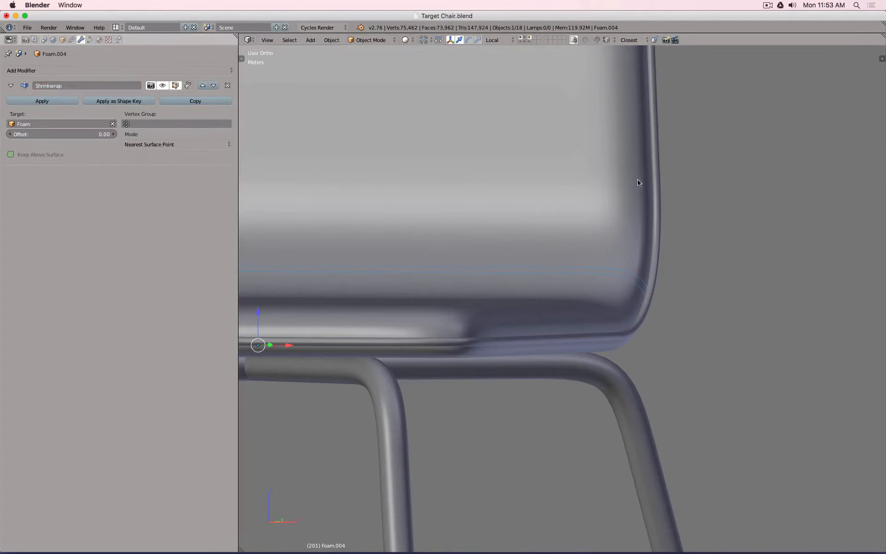
- Move the shrinkwrapped curve to a separate layer
scroll(638, 182, "down", 3)
middle_click_drag(643, 198, 607, 193)
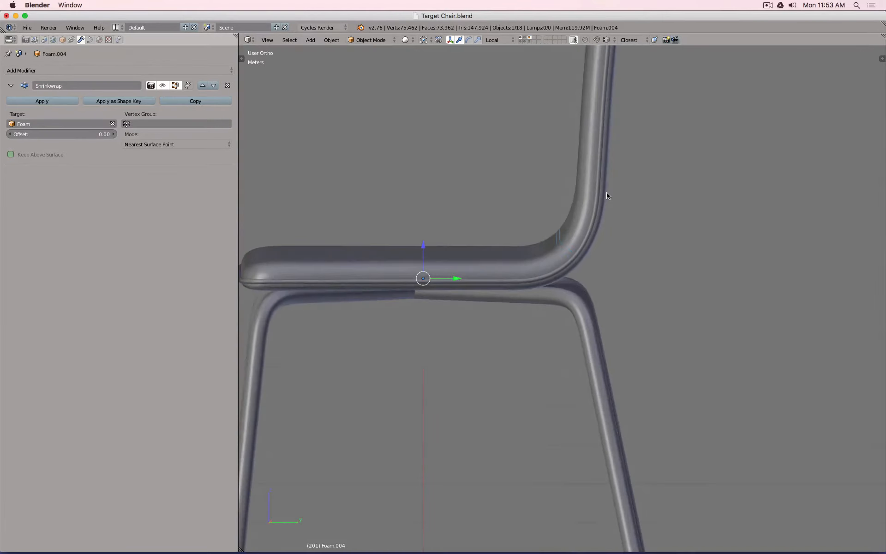
key("m")
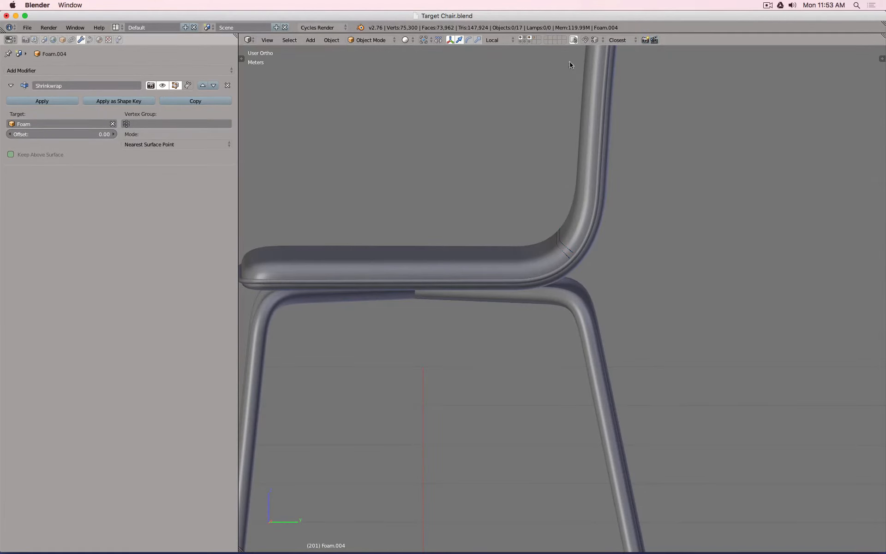
- Select the original edge strip mesh in wireframe display and move it to another hidden layer
scroll(591, 244, "up", 8)
key("z")
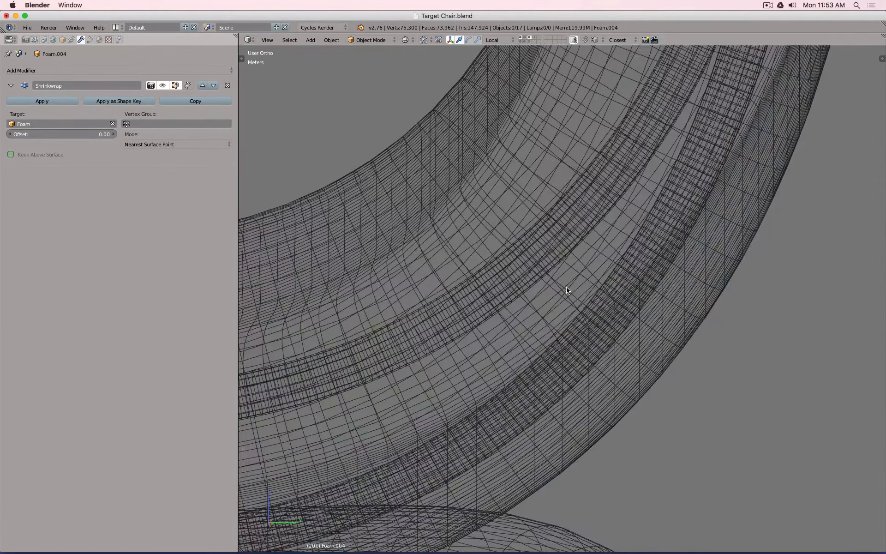
right_click(565, 291)
key("Tab")
key("Tab")
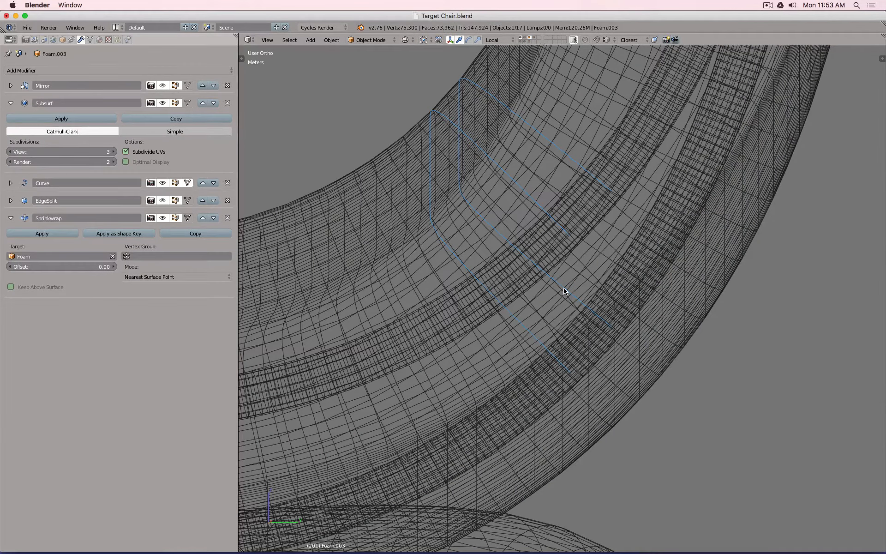
key("m")
left_click(649, 312)
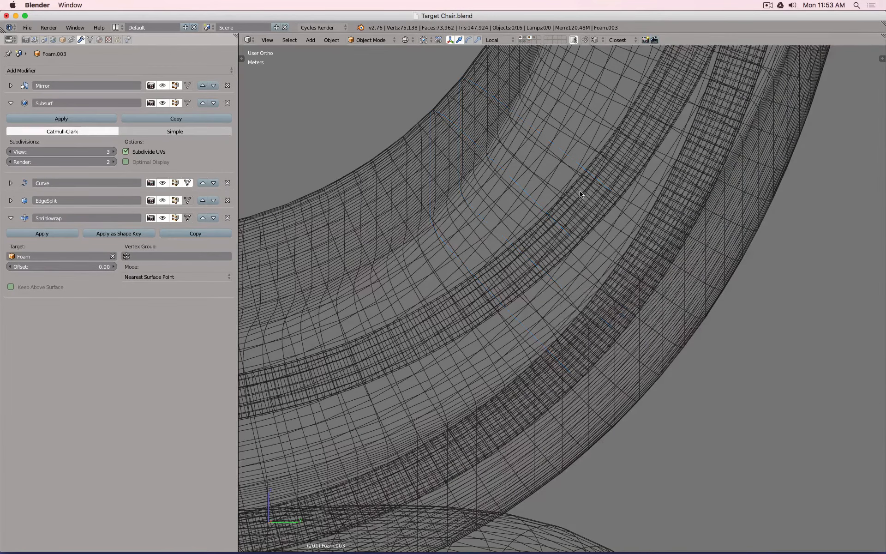
key("z")
scroll(567, 92, "down", 5)
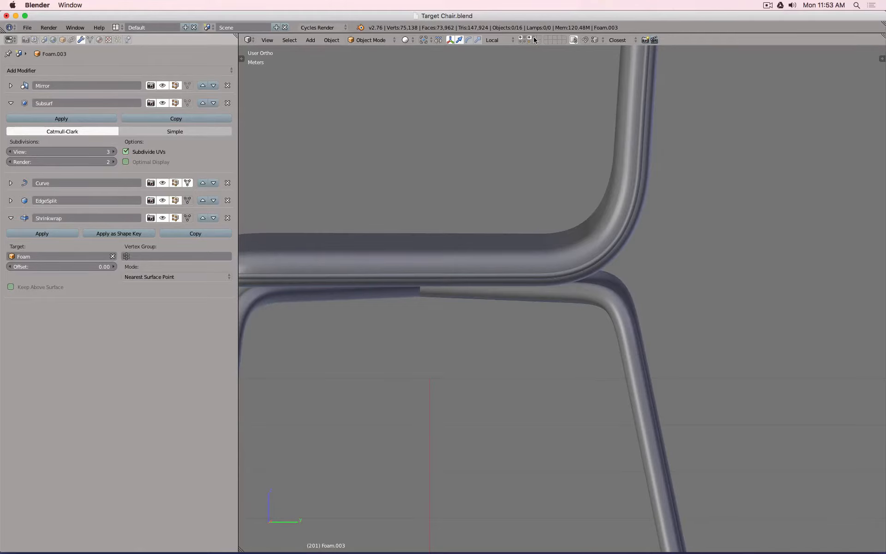
- Show only the curve's layer, select the curve and enter Edit Mode on it
left_click(534, 41)
scroll(585, 253, "up", 3)
middle_click_drag(585, 253, 420, 341)
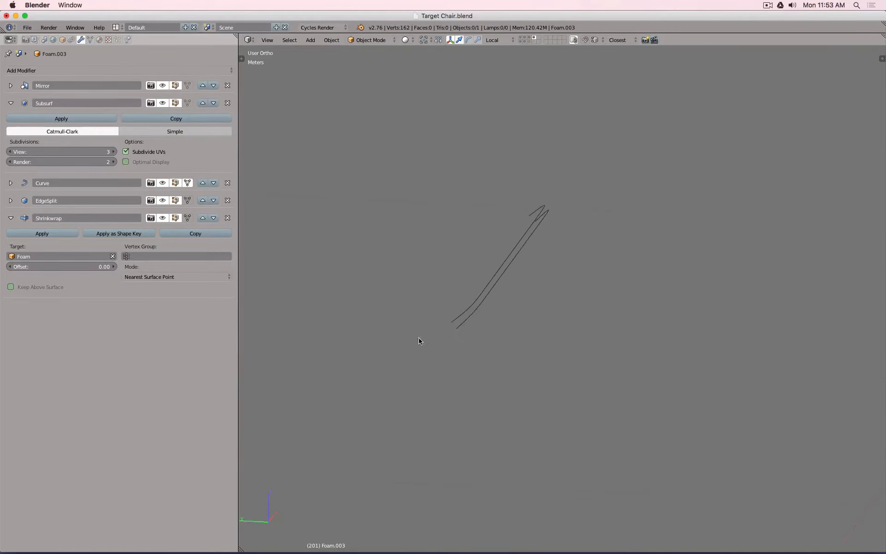
scroll(419, 340, "up", 2)
right_click(552, 316)
key("Tab")
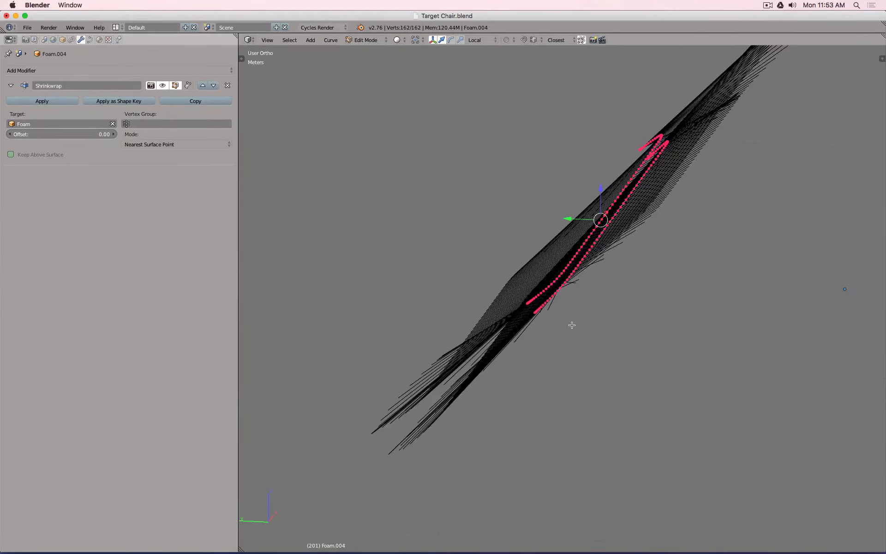
- Turn off the display of curve normals and bring the ends of the two lines into close view
scroll(571, 325, "up", 3)
scroll(524, 283, "down", 2)
key("n")
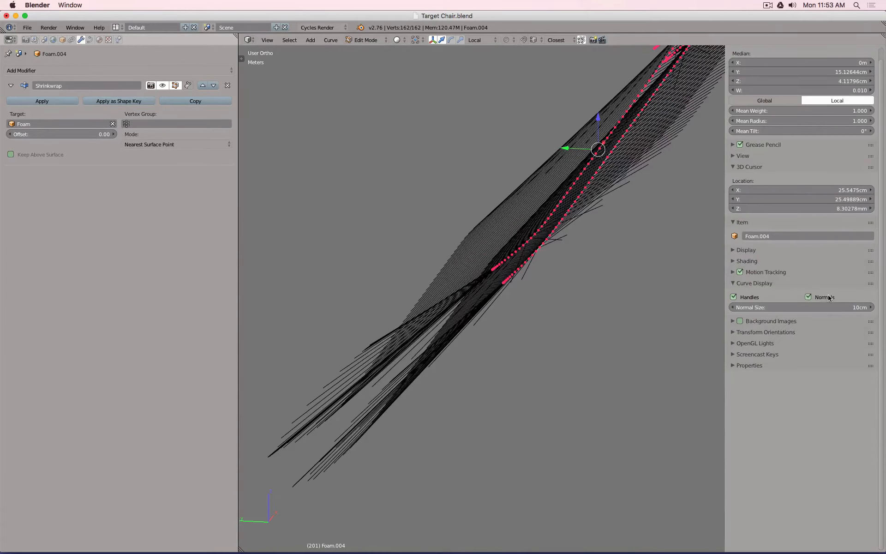
left_click(809, 297)
middle_click_drag(668, 273, 441, 341)
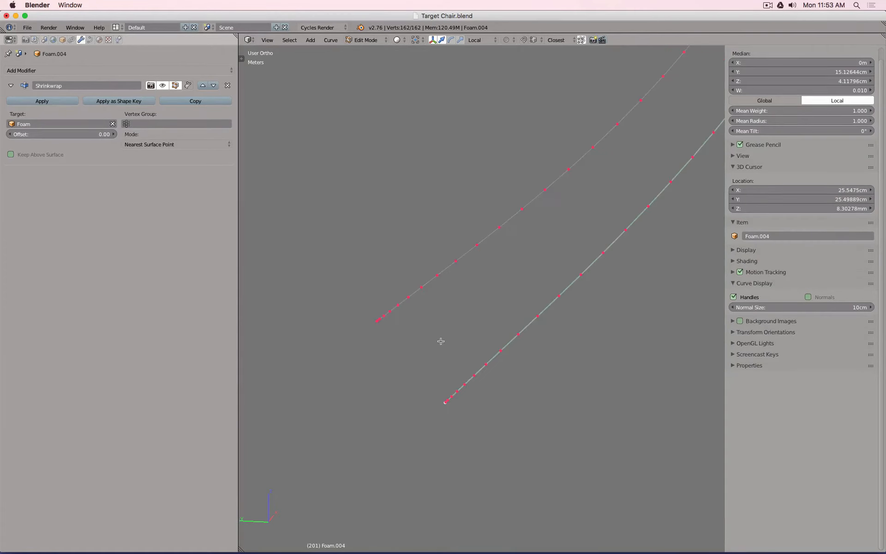
- Snap the 3D cursor to the end point of the upper of the two seam lines
right_click(365, 330)
middle_click_drag(365, 329, 451, 332)
key("shift+s")
left_click(365, 346)
key("Tab")
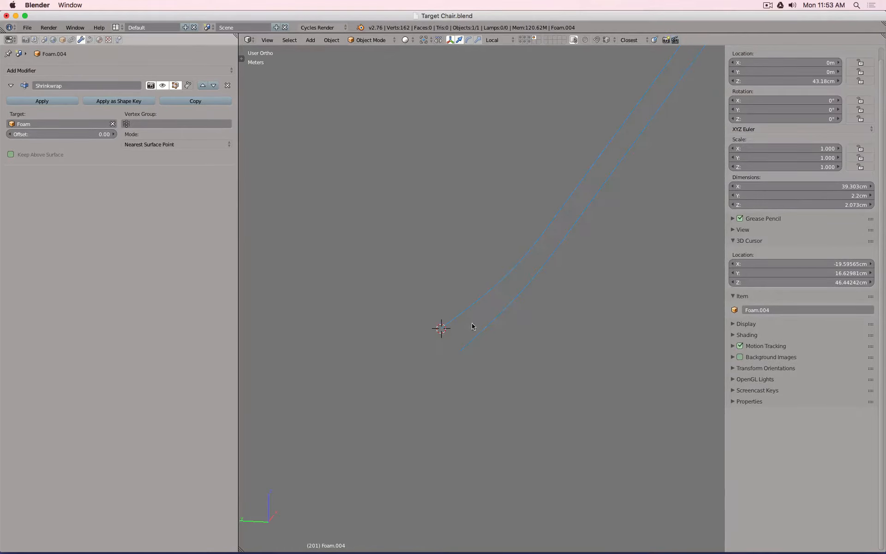
- Select the whole upper line of the curve and separate it into its own object
key("Tab")
key("ctrl+l")
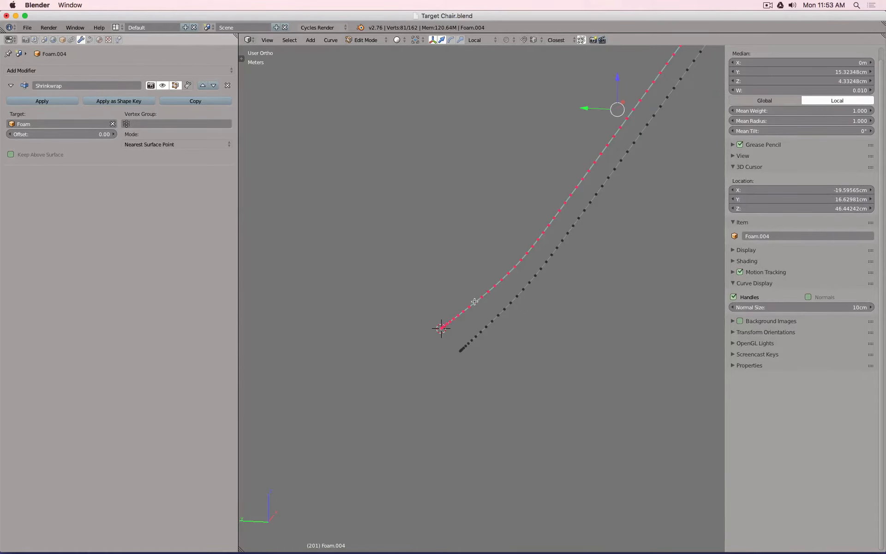
key("p")
left_click(474, 301)
key("Tab")
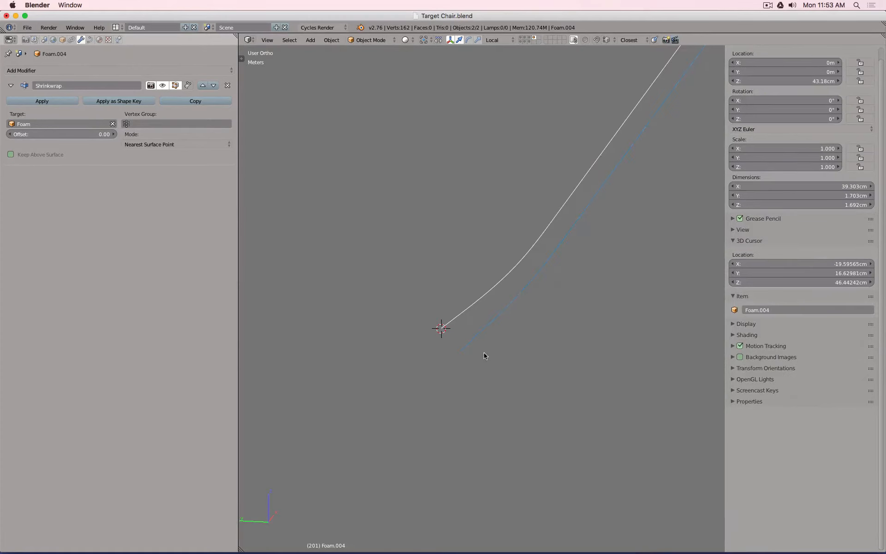
- Select the separated upper curve and move its origin to the 3D cursor at its end point
middle_click_drag(484, 356, 472, 349)
right_click(395, 267)
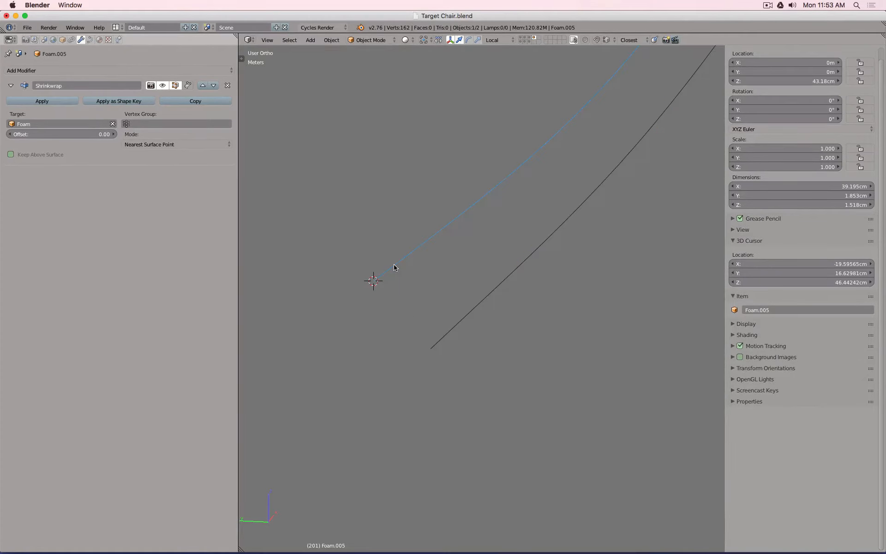
key("ctrl+shift+alt+c")
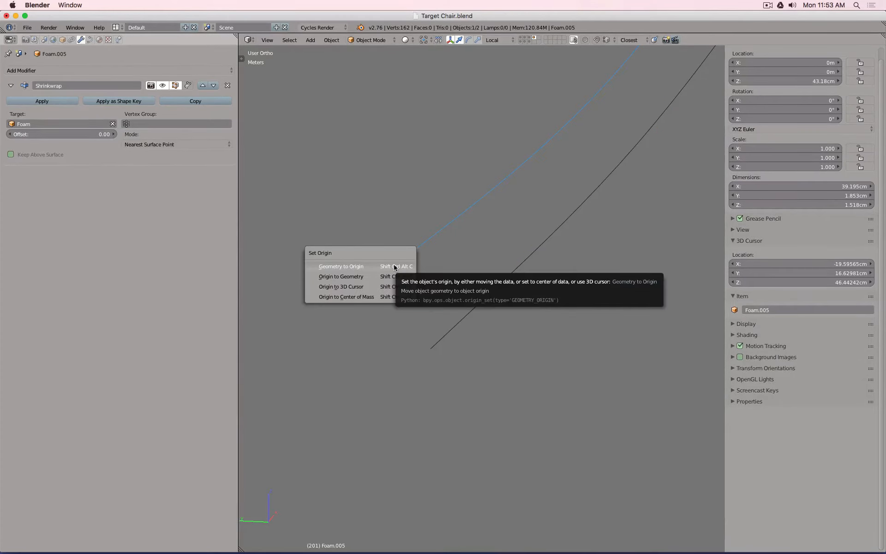
key("Down")
key("Down")
key("Return")
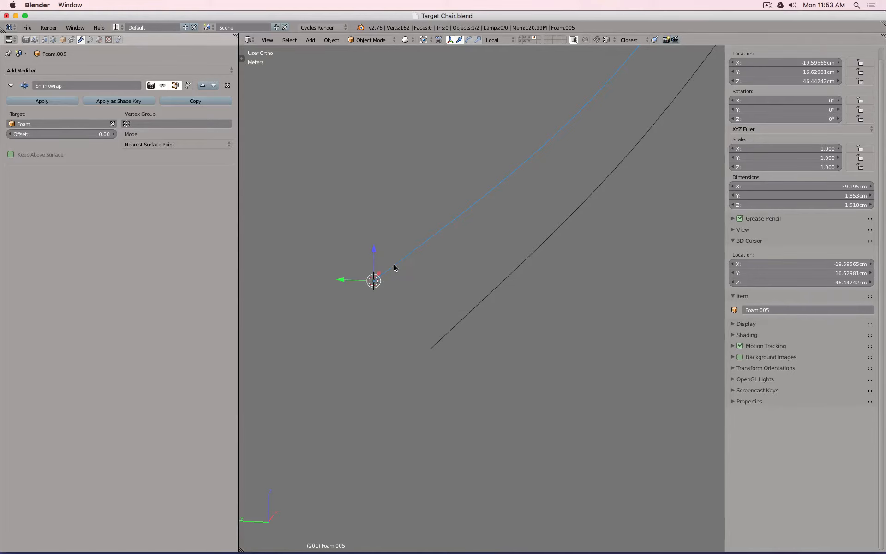
- Snap the 3D cursor to the lower curve's end point and set that curve's origin to the cursor
right_click(455, 330)
key("Tab")
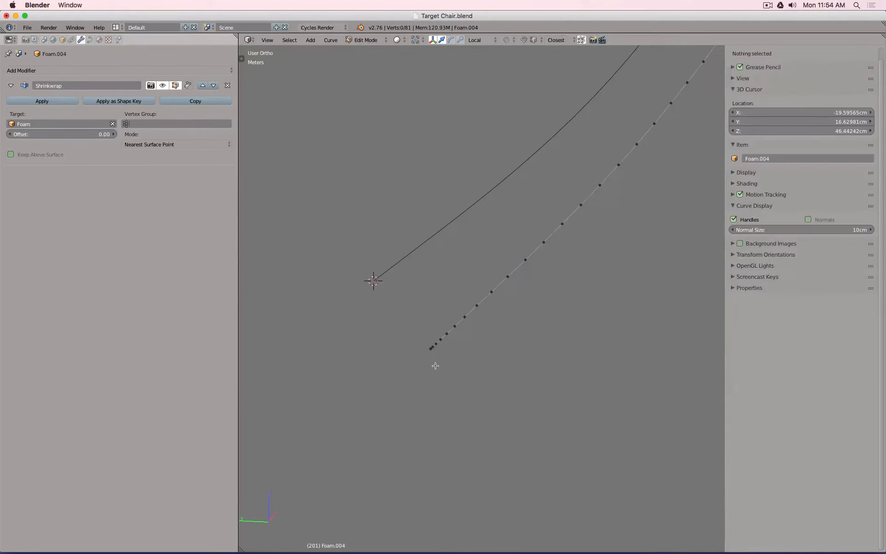
right_click(435, 365)
key("shift+s")
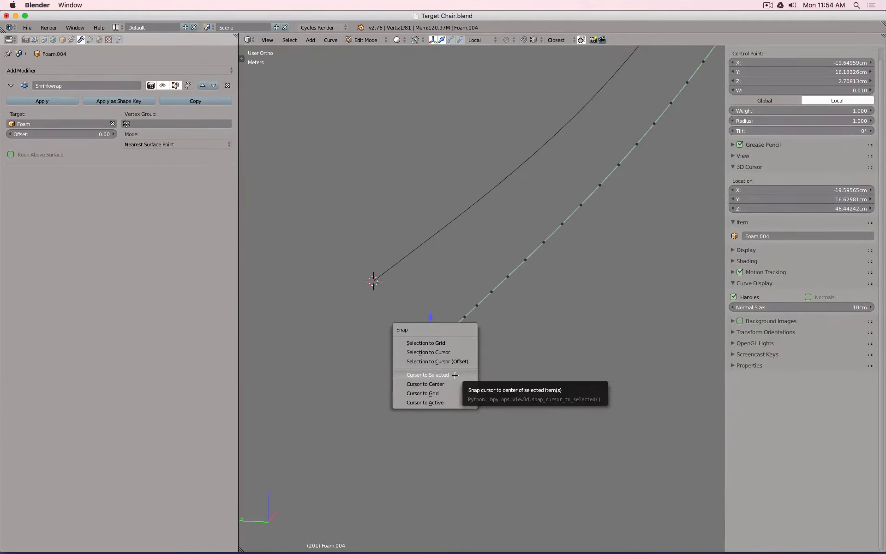
left_click(455, 375)
key("Tab")
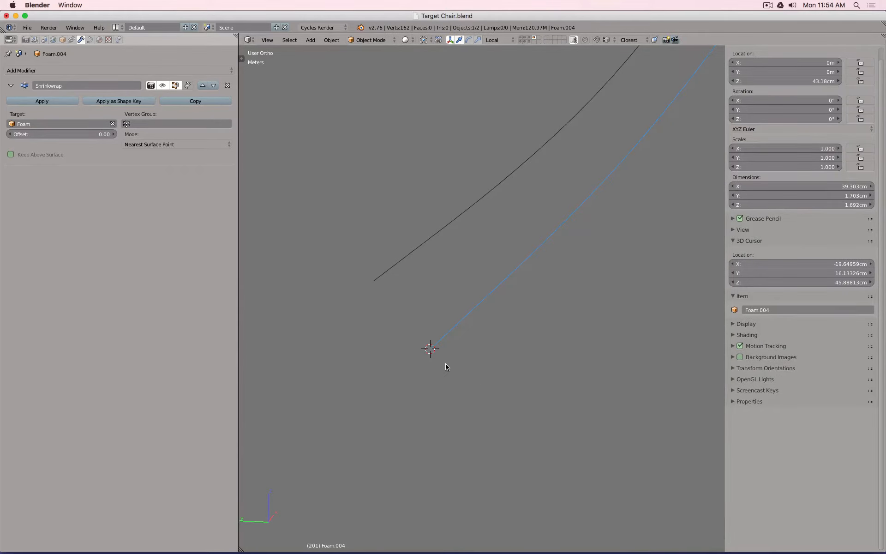
key("ctrl+alt+shift+c")
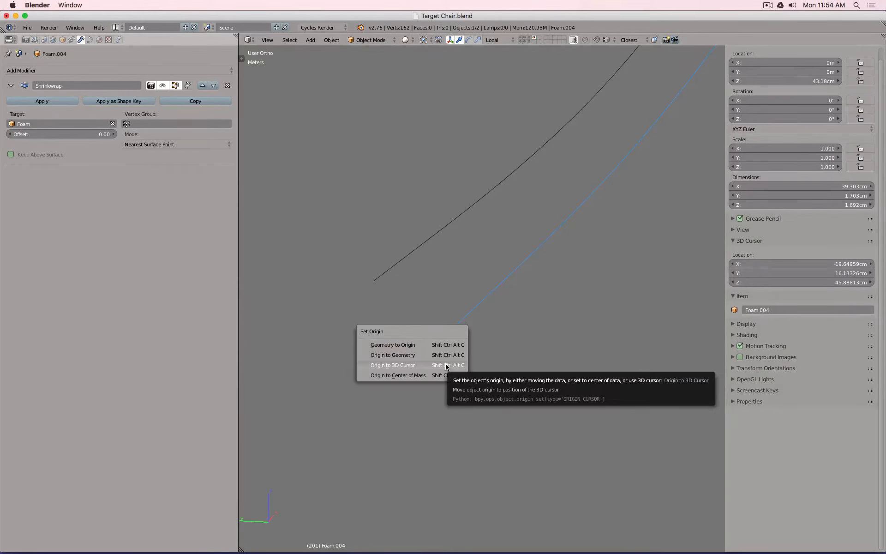
left_click(445, 366)
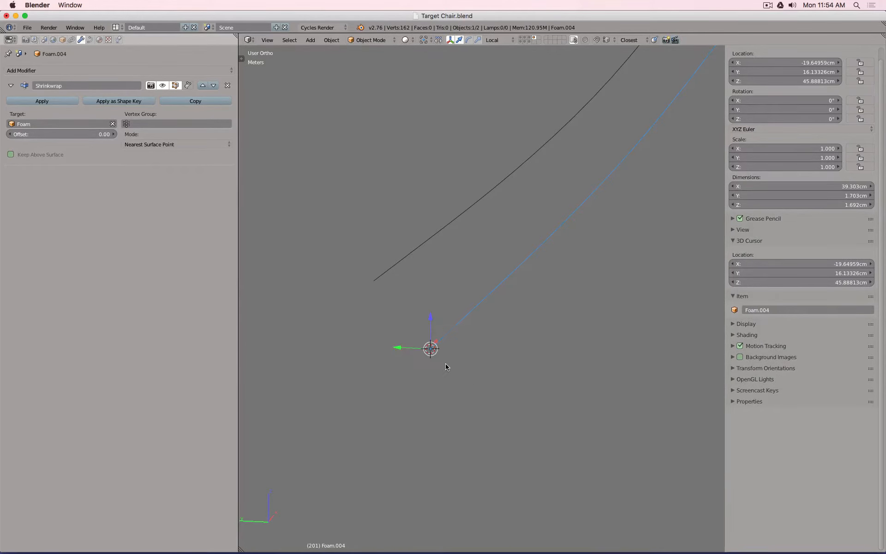
- Select the upper curve and snap the 3D cursor back to its origin
right_click(422, 240)
scroll(464, 294, "down", 8)
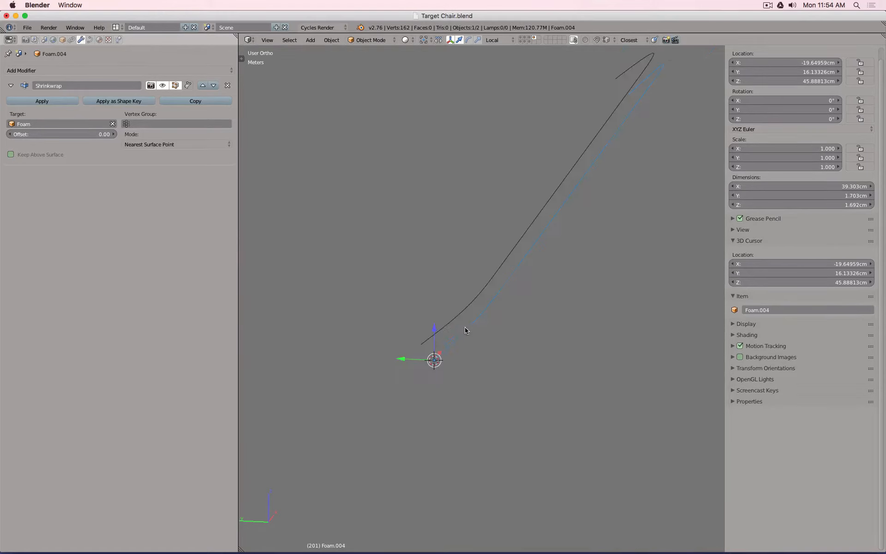
key("shift+s")
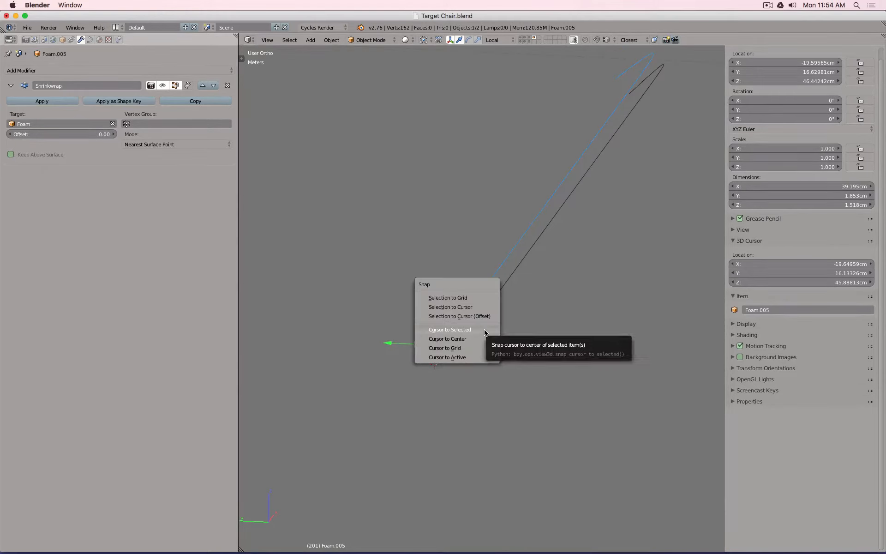
left_click(490, 337)
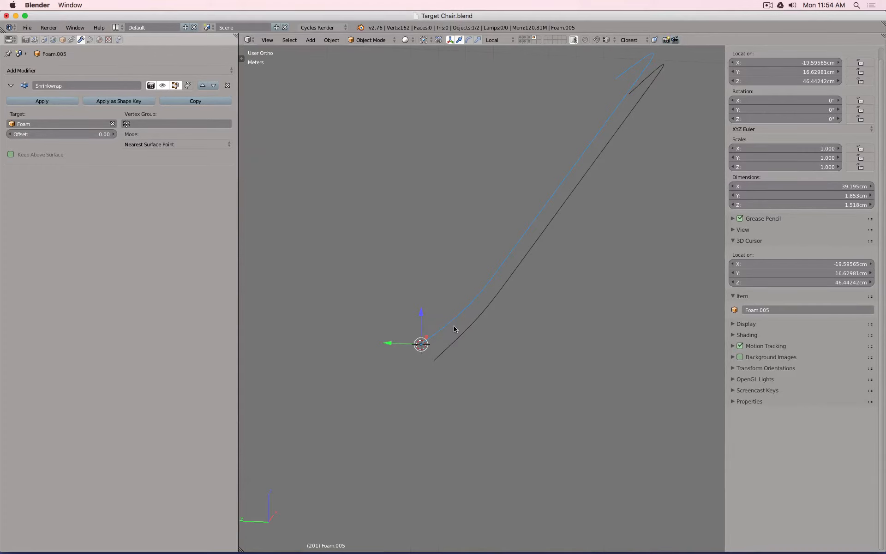
- Add a cube at the upper curve's origin and scale its mesh down in Edit Mode to about 1.86 cm
key("KP_7")
key("KP_Decimal")
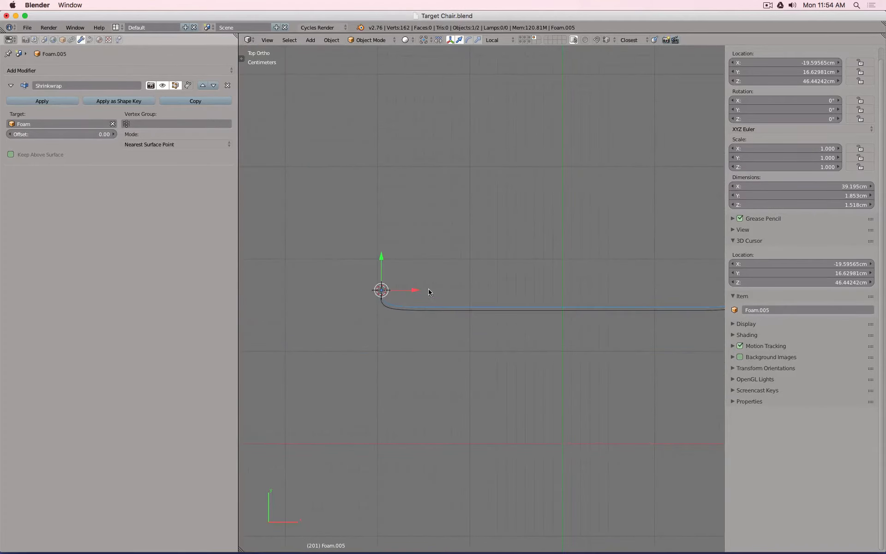
key("shift+a")
mouse_move(415, 281)
left_click(473, 291)
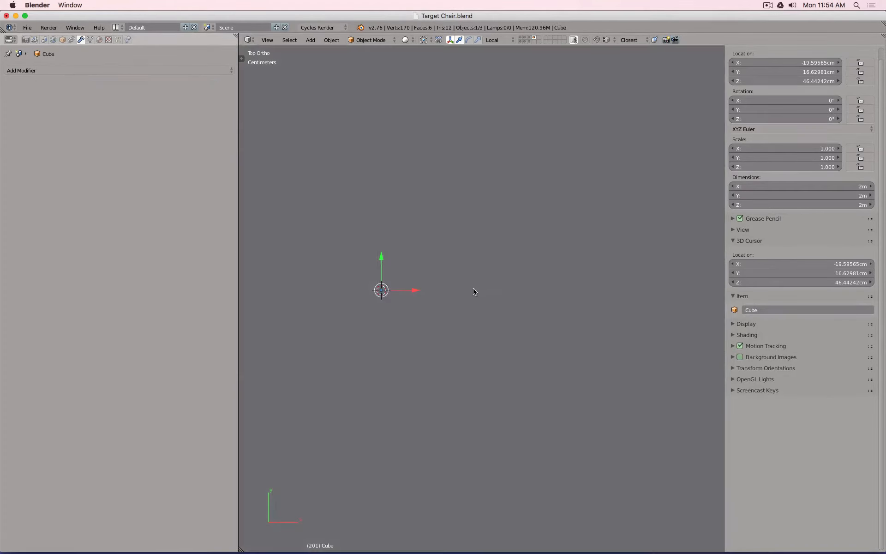
key("Tab")
key("s")
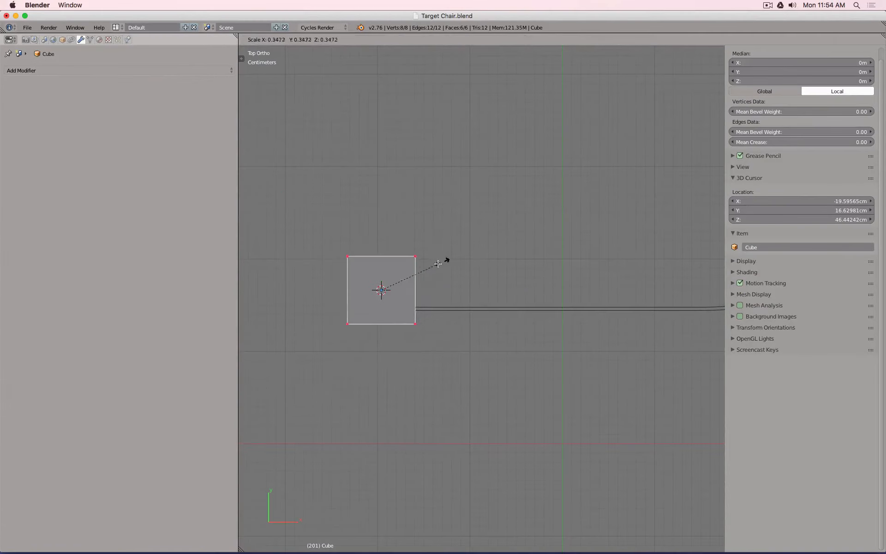
left_click(390, 286)
key("Tab")
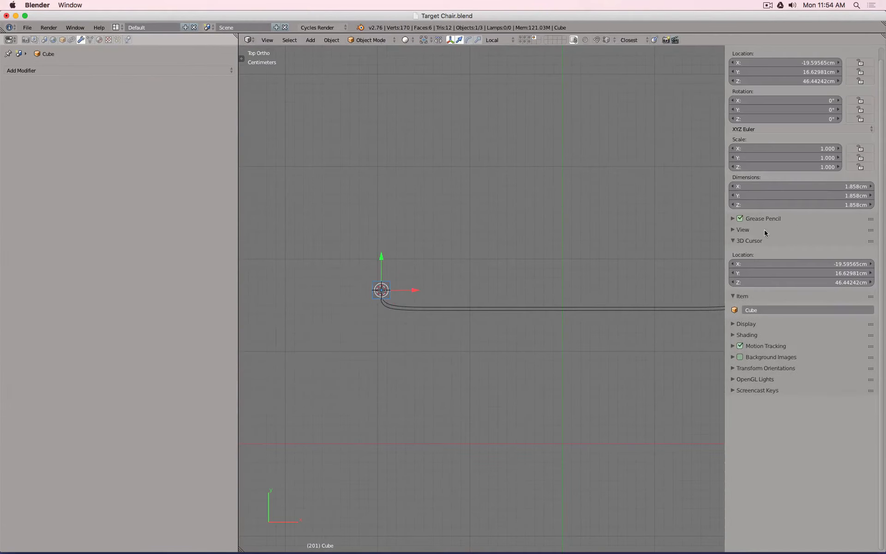
- Set the cube's dimensions to 5 mm in X, 1 mm in Y and 1 mm in Z, and apply its scale
left_click(782, 187)
type("5")
key("Tab")
type("1mm")
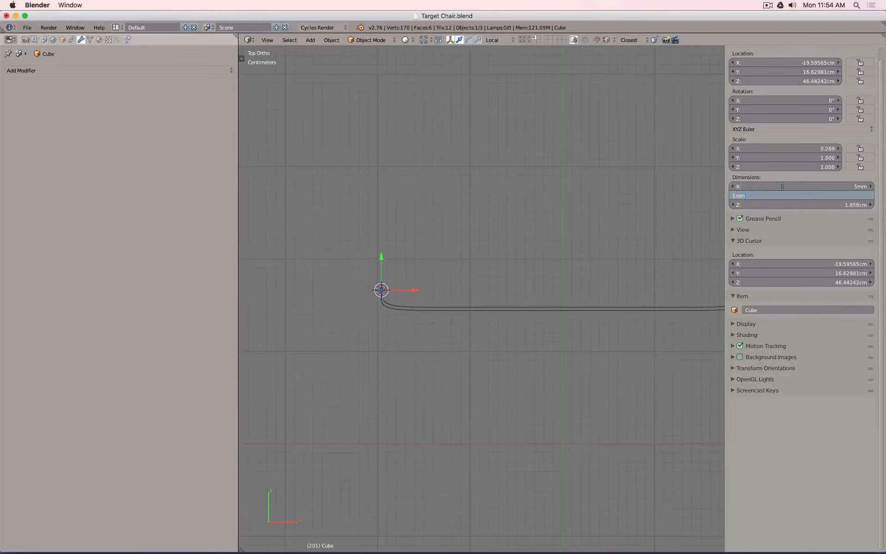
key("Tab")
type("1")
key("Return")
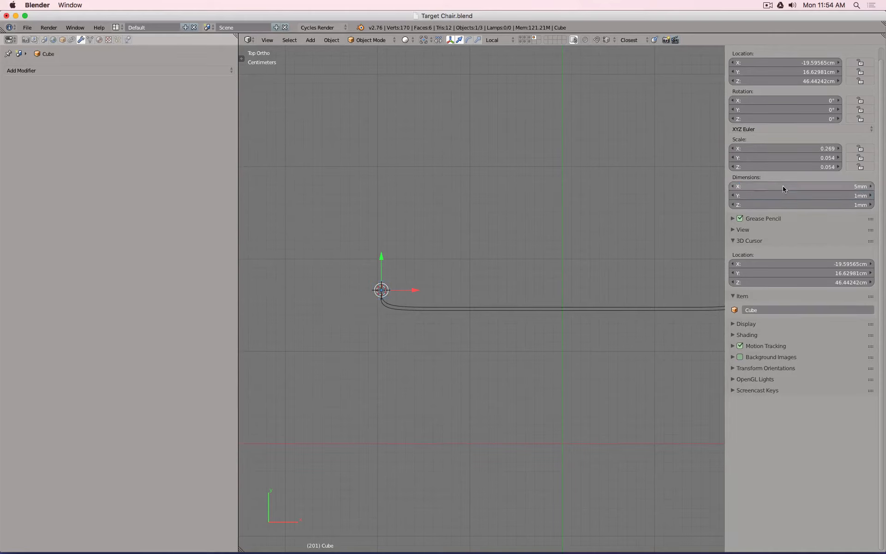
scroll(439, 254, "up", 3)
scroll(442, 248, "up", 4)
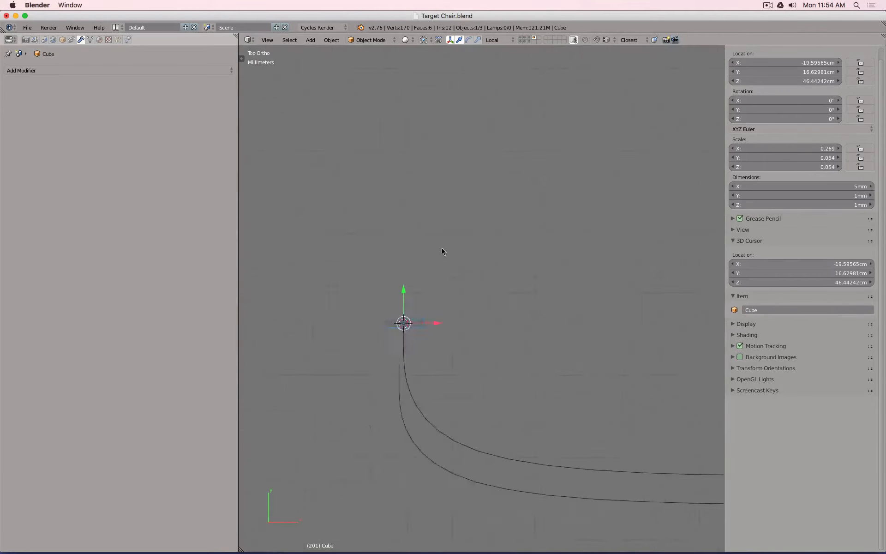
key("ctrl+a")
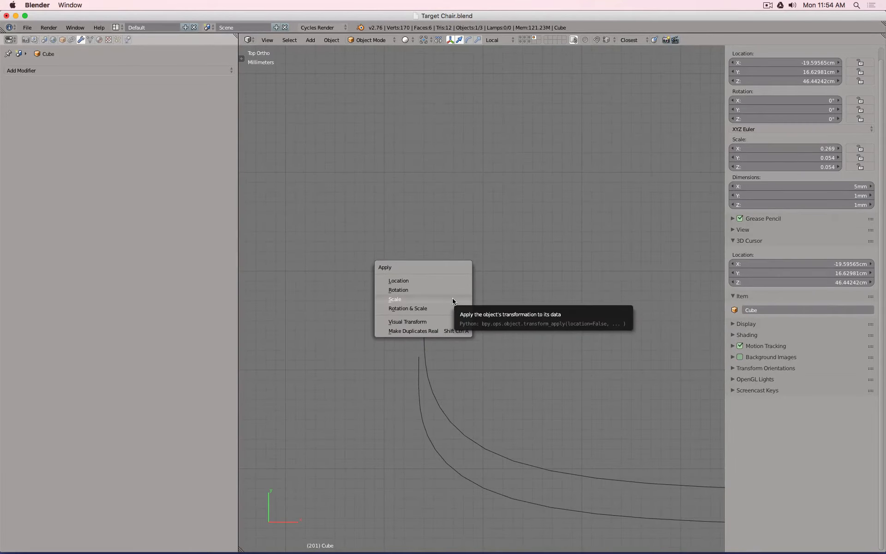
left_click(453, 301)
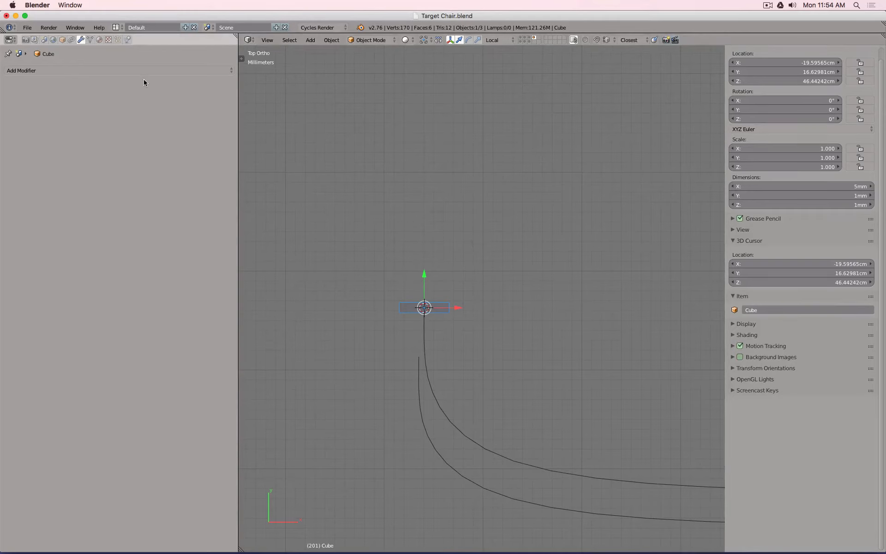
- Add an Array modifier to the cube with a fixed count of 50
left_click(152, 69)
left_click(128, 92)
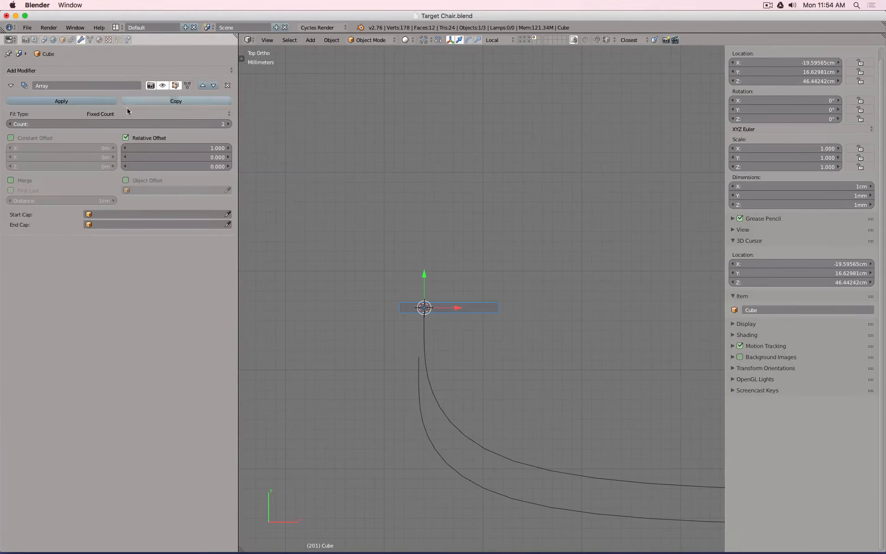
left_click(137, 124)
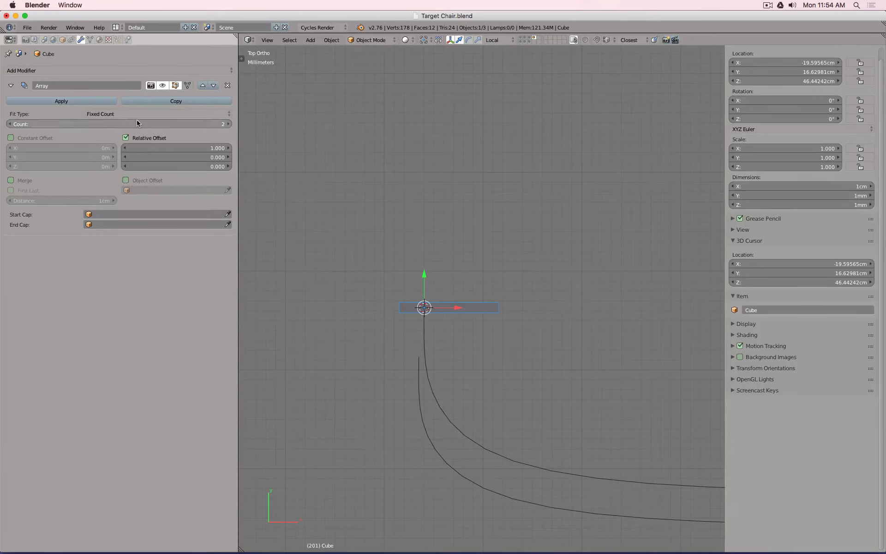
type("50")
key("Return")
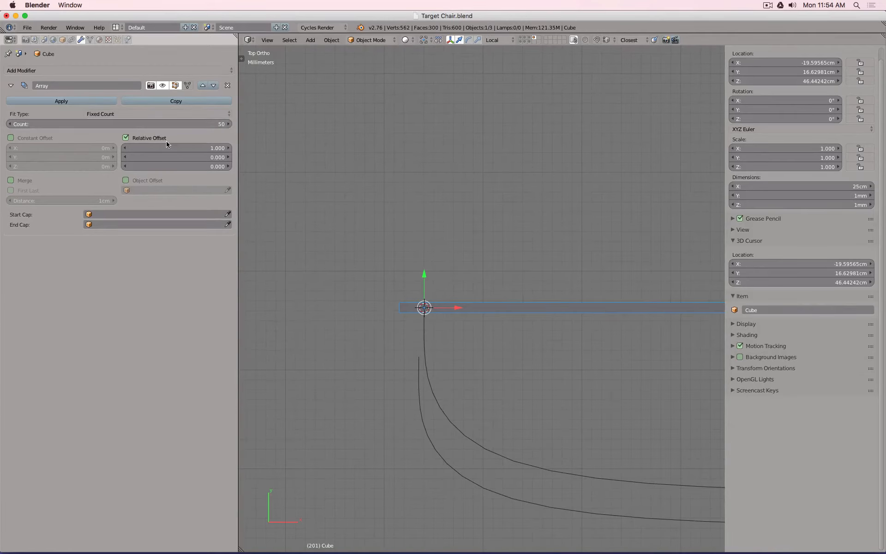
- Try an X relative offset of 1.2 for the array, and settle on 1.3 for wider gaps between stitches
left_click(177, 148)
type("1.2")
key("Return")
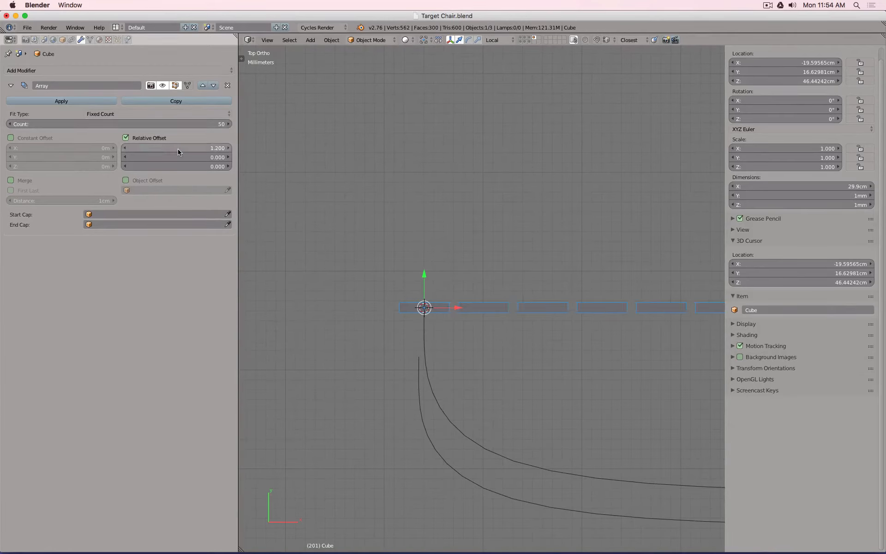
left_click(178, 148)
type("1.3")
key("Return")
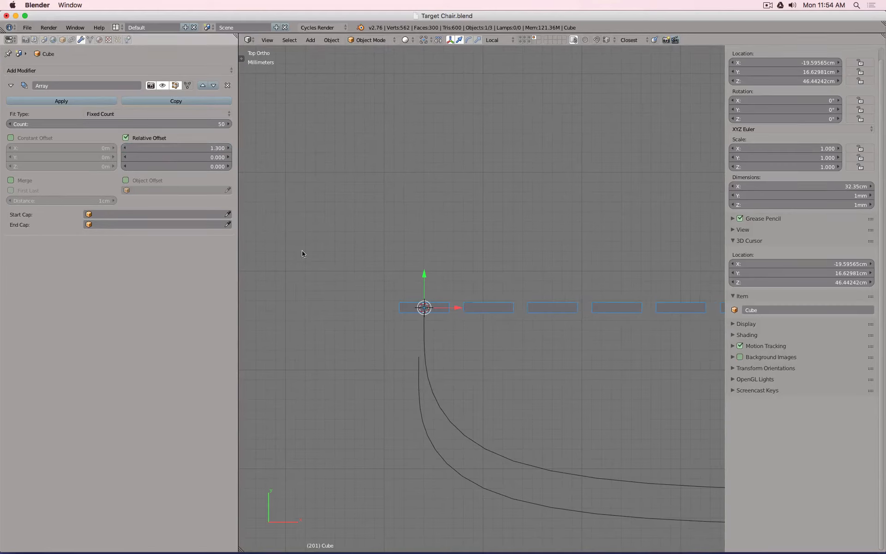
- Add a Curve modifier to the cube array with the upper curve Foam.005 as its object
middle_click_drag(301, 251, 671, 248)
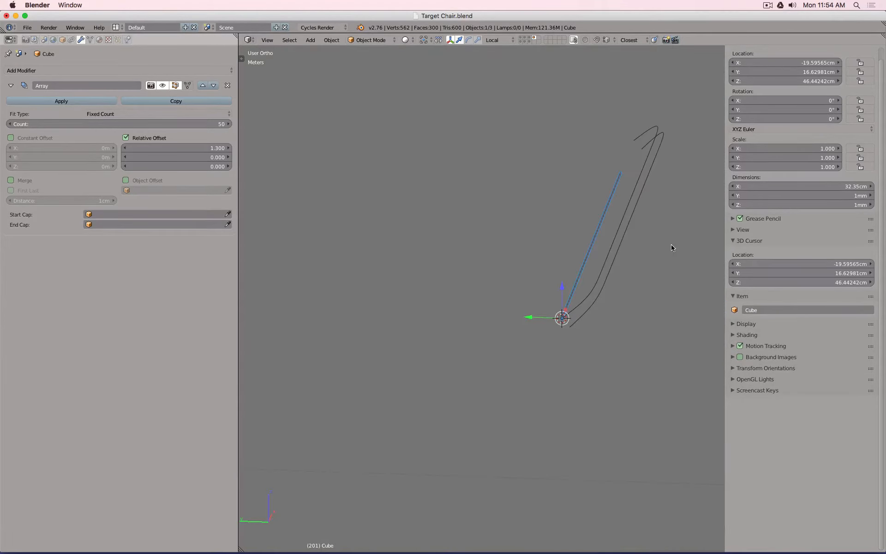
left_click(170, 71)
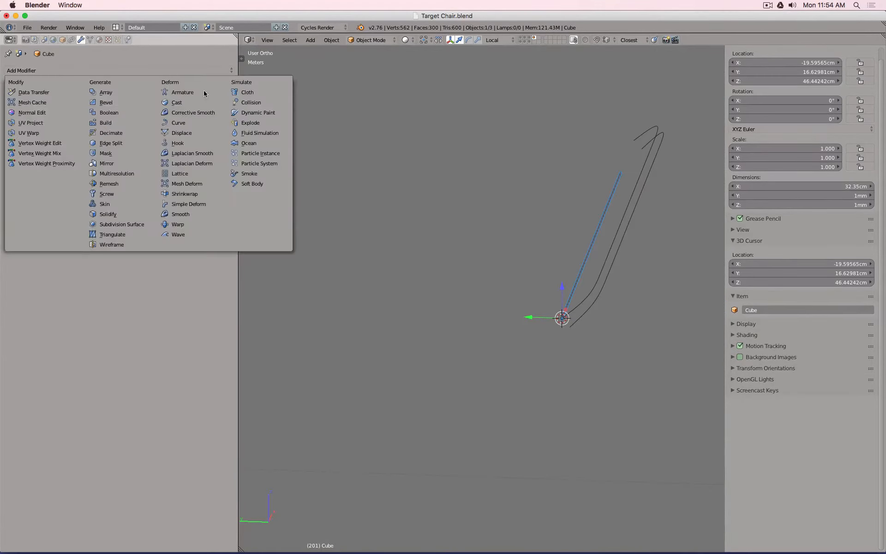
left_click(203, 125)
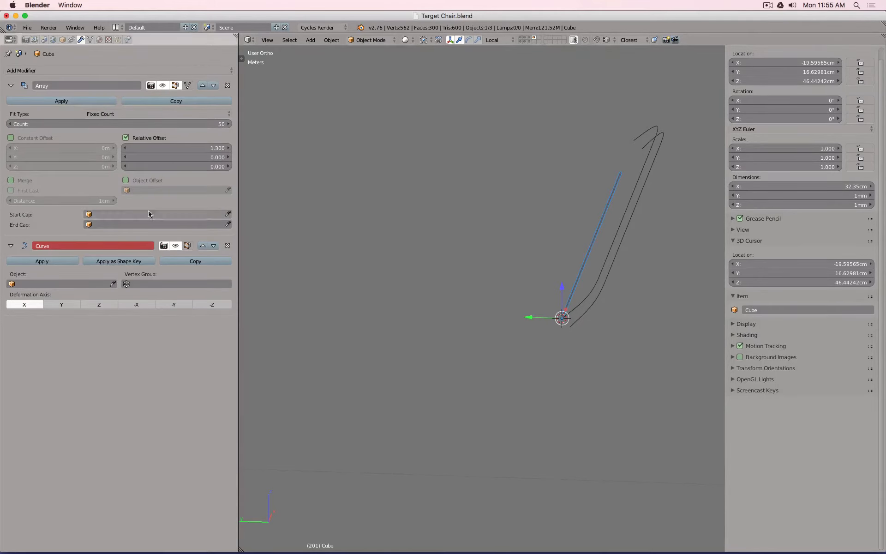
left_click(112, 283)
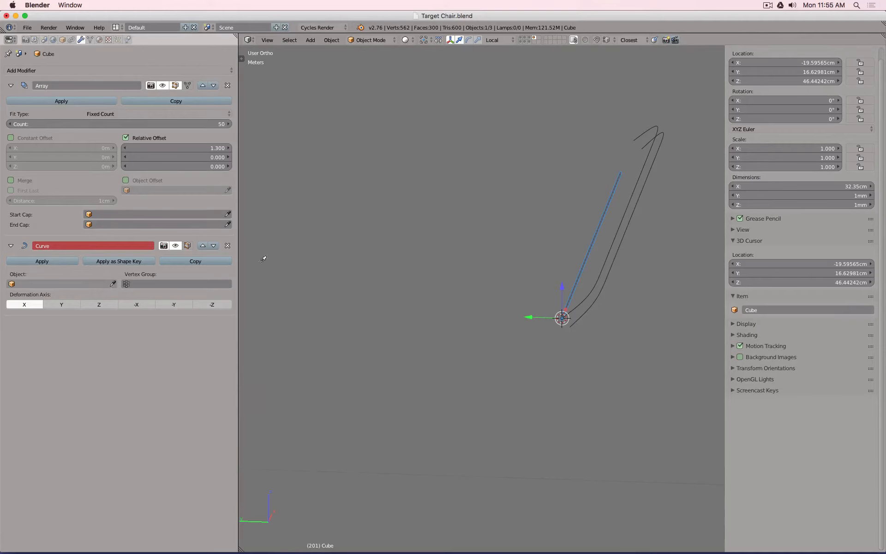
left_click(603, 249)
- Show the chair foam's layer together with the stitches and hide the 3D view's properties sidebar
middle_click_drag(661, 259, 518, 281)
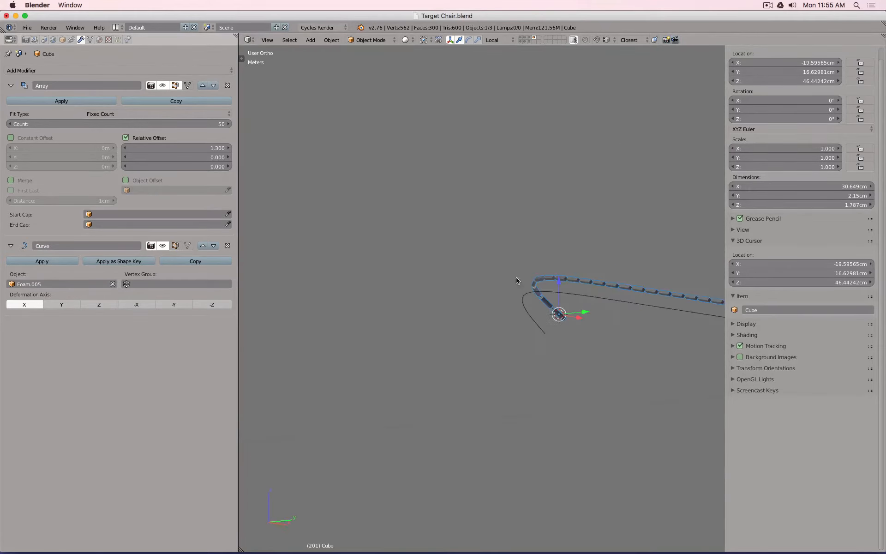
left_click(529, 39, "shift")
middle_click_drag(570, 254, 603, 250)
key("n")
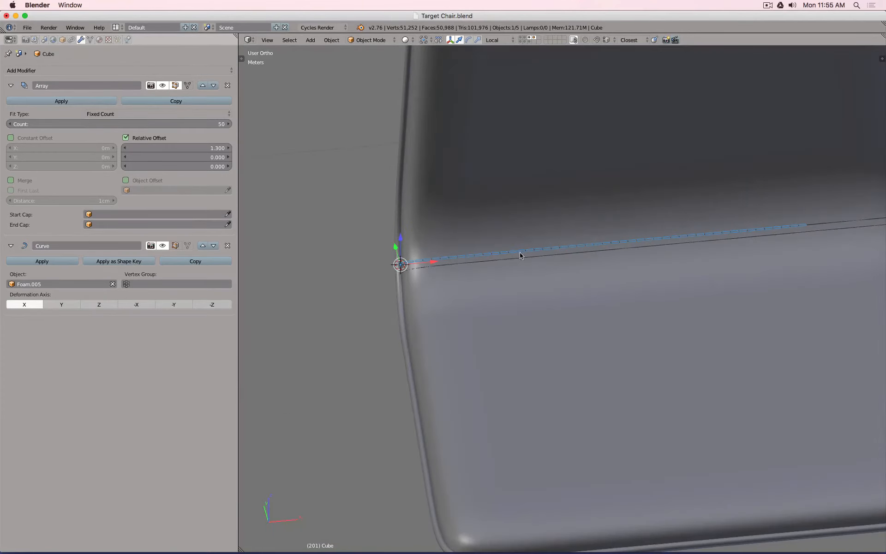
- Cut two evenly spaced edge loops across the length of the stitch cube's mesh
middle_click_drag(356, 272, 374, 285)
key("Tab")
middle_click_drag(311, 276, 342, 259)
middle_click_drag(368, 412, 500, 289, "shift")
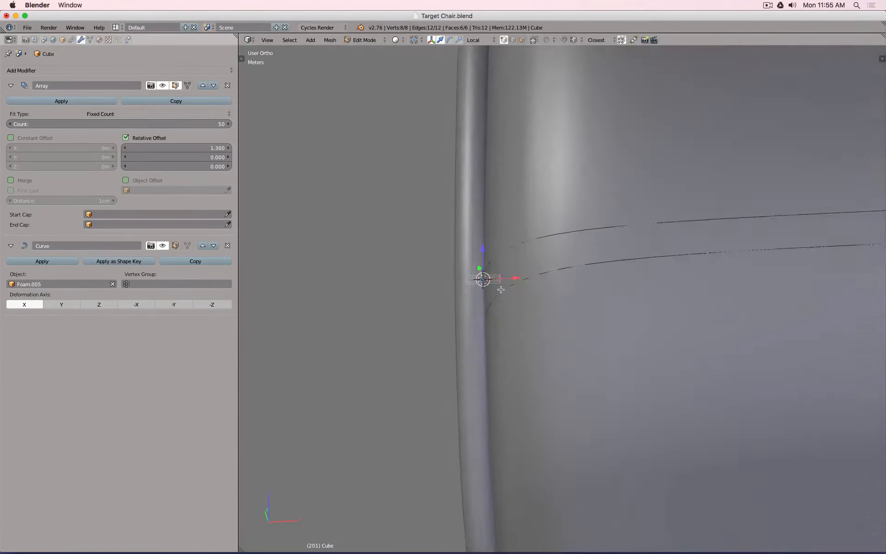
scroll(452, 260, "up", 10)
key("ctrl+r")
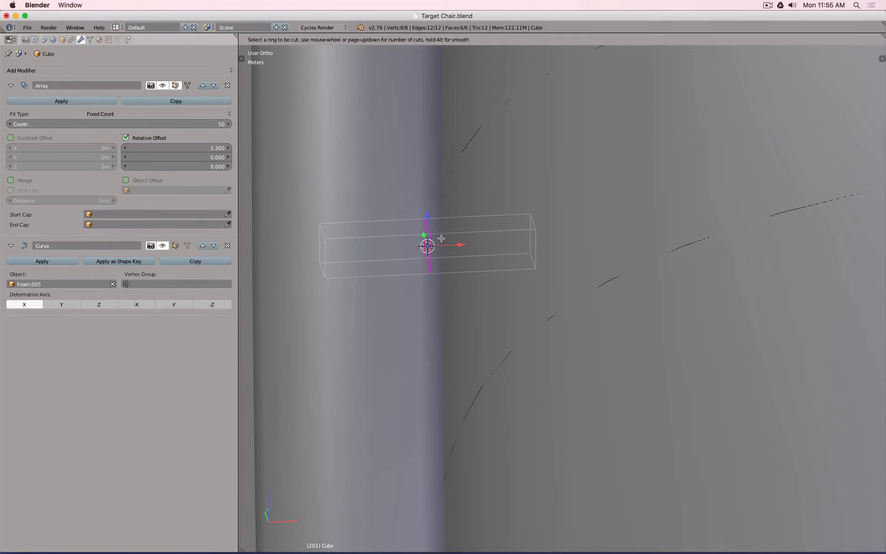
scroll(442, 238, "up", 1)
left_click(442, 239)
right_click(442, 239)
- Bend the stitch by moving both of its end faces about 0.4 mm down along the local Z axis
key("a")
key("b")
left_click_drag(301, 190, 368, 368)
key("b")
left_click_drag(507, 187, 566, 346)
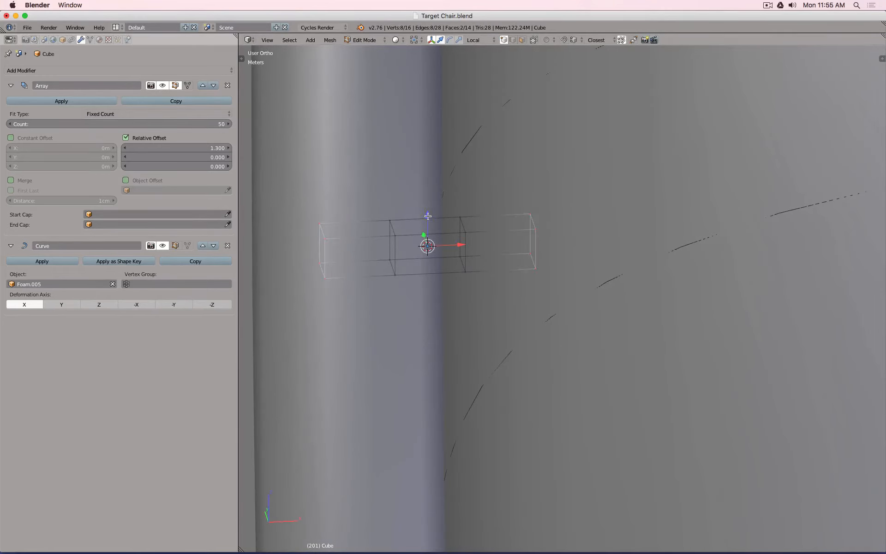
key("g")
key("z")
key("z")
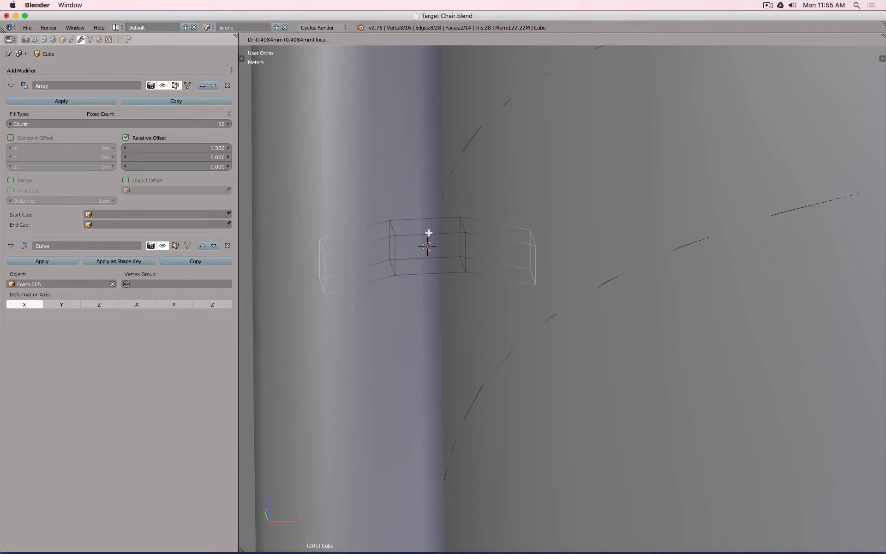
left_click(429, 237)
key("Tab")
- Tilt all points of the upper curve Foam.005 by about 91° so the bent stitch ends turn into the foam
scroll(481, 229, "down", 10)
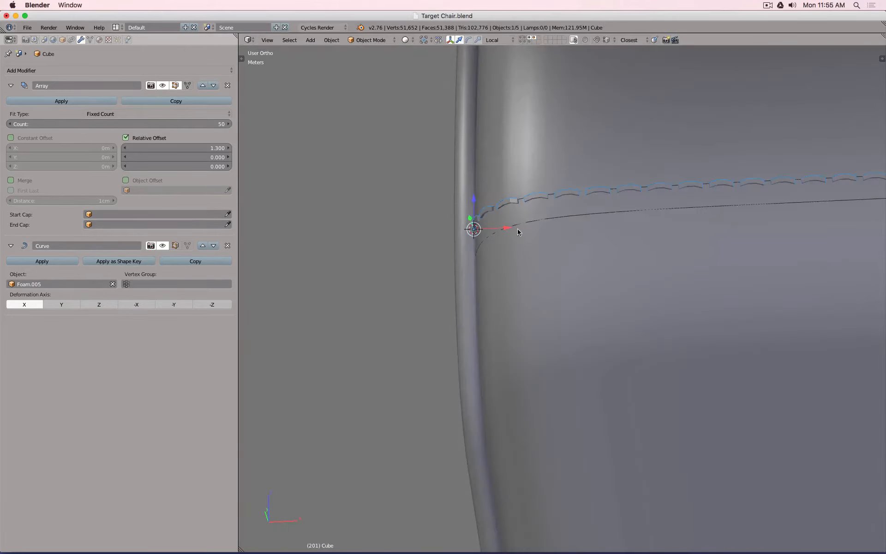
middle_click_drag(501, 219, 610, 229)
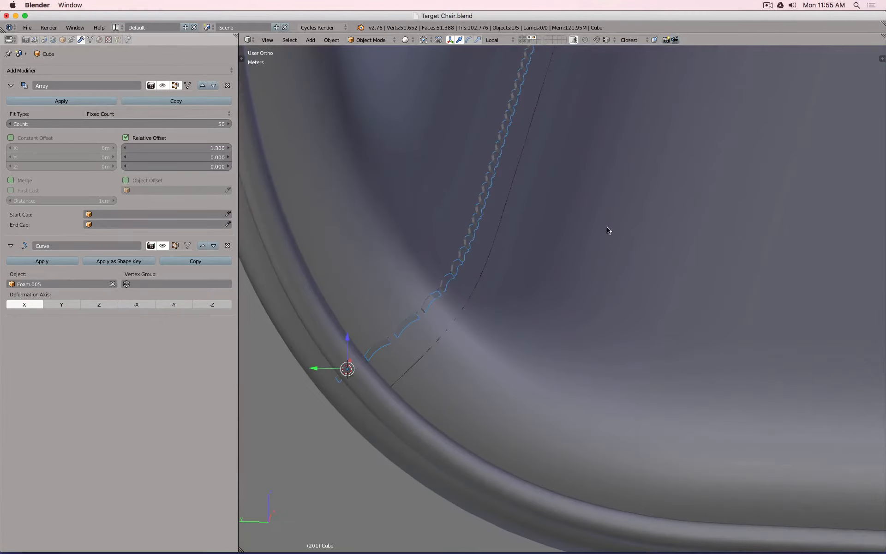
scroll(607, 221, "up", 2)
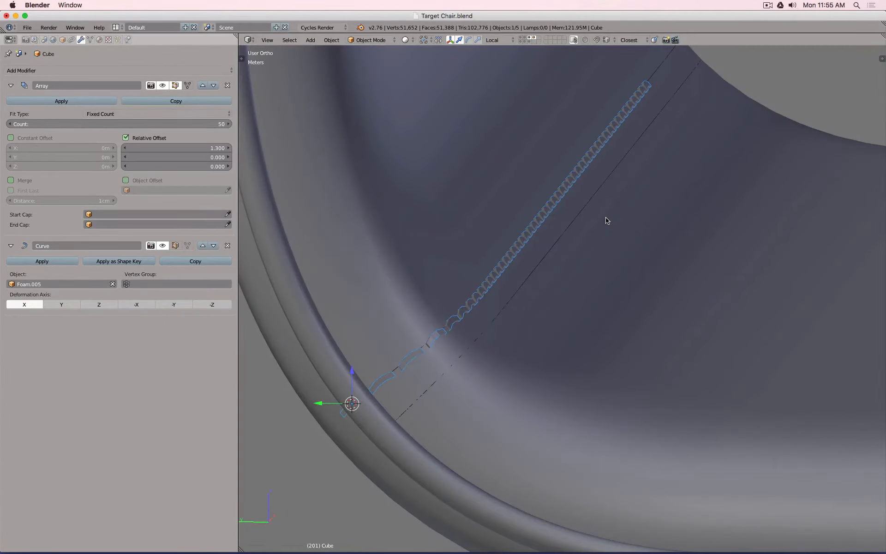
right_click(658, 74)
right_click(657, 74)
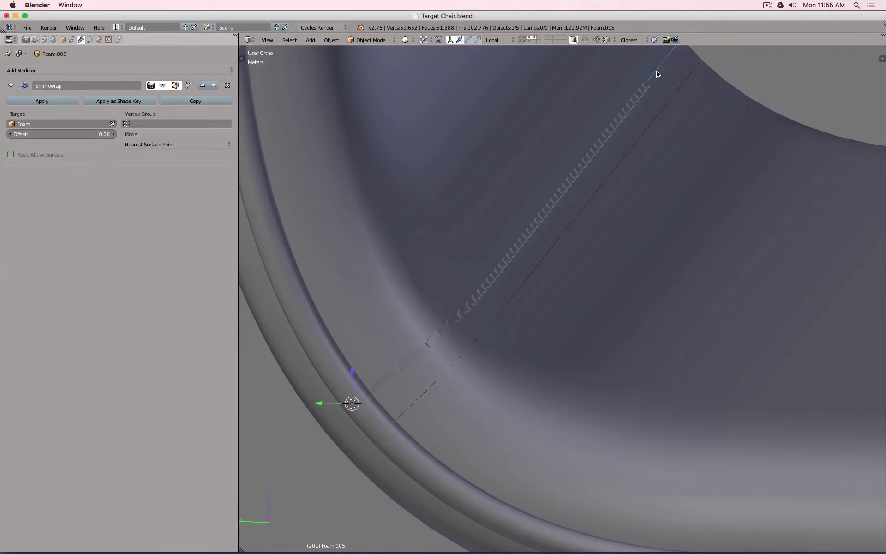
key("Tab")
key("a")
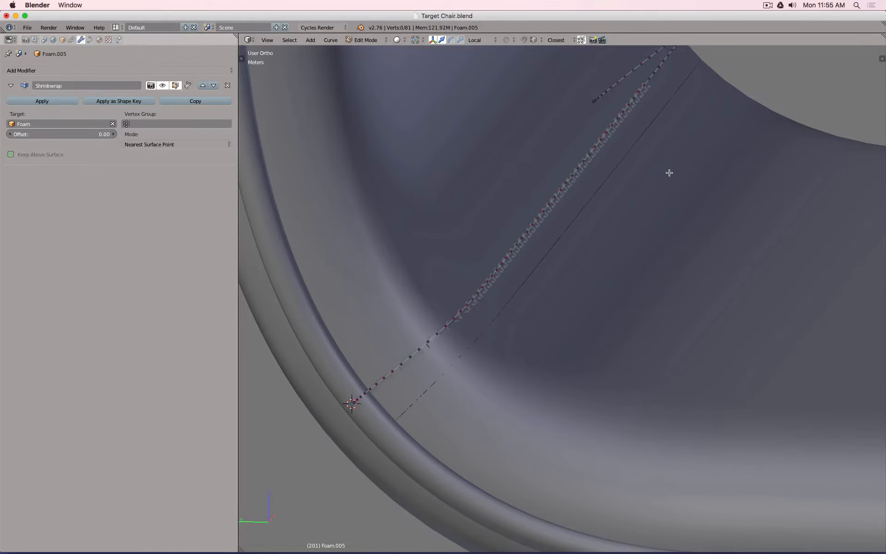
key("a")
key("ctrl+t")
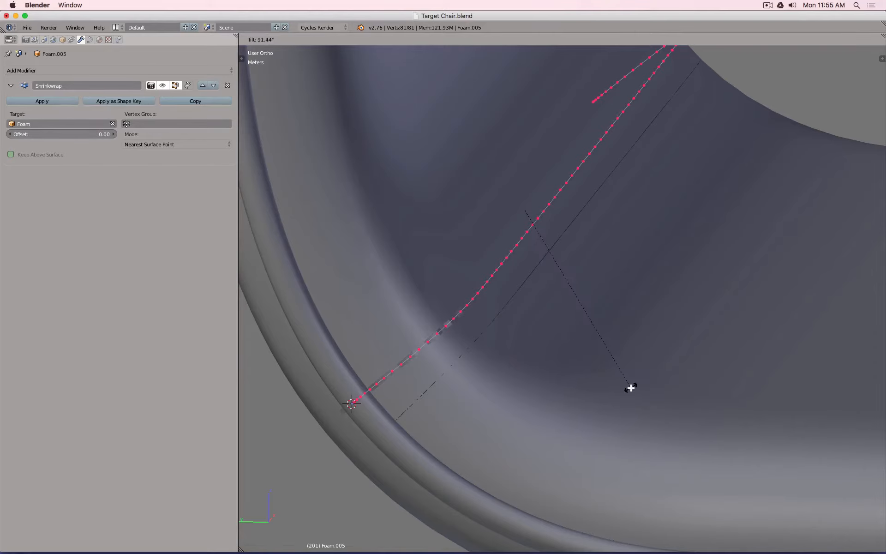
left_click(630, 388)
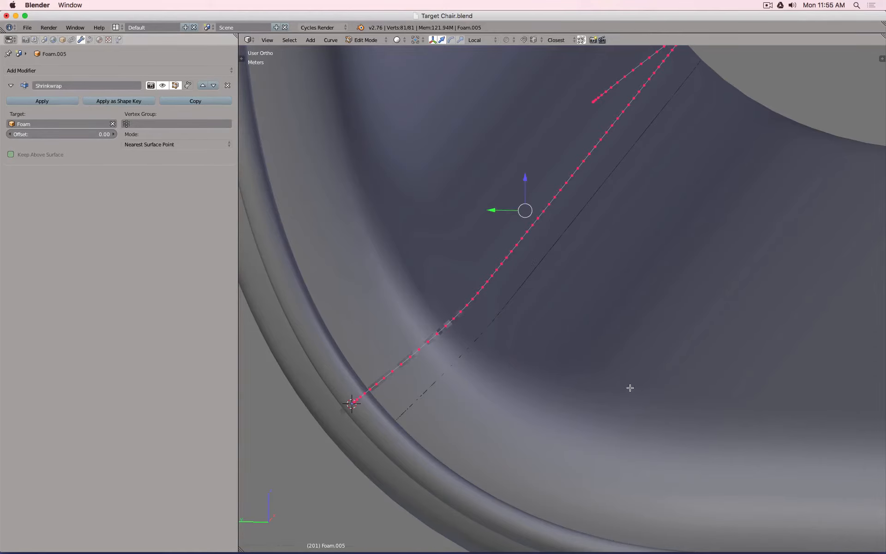
middle_click_drag(535, 370, 594, 380)
middle_click_drag(316, 339, 575, 281, "shift")
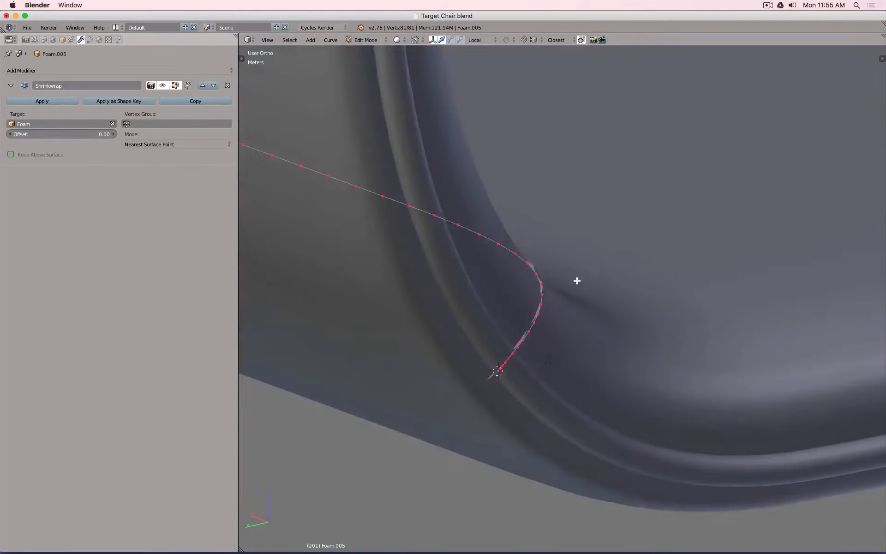
scroll(575, 280, "up", 7)
key("Tab")
key("z")
key("z")
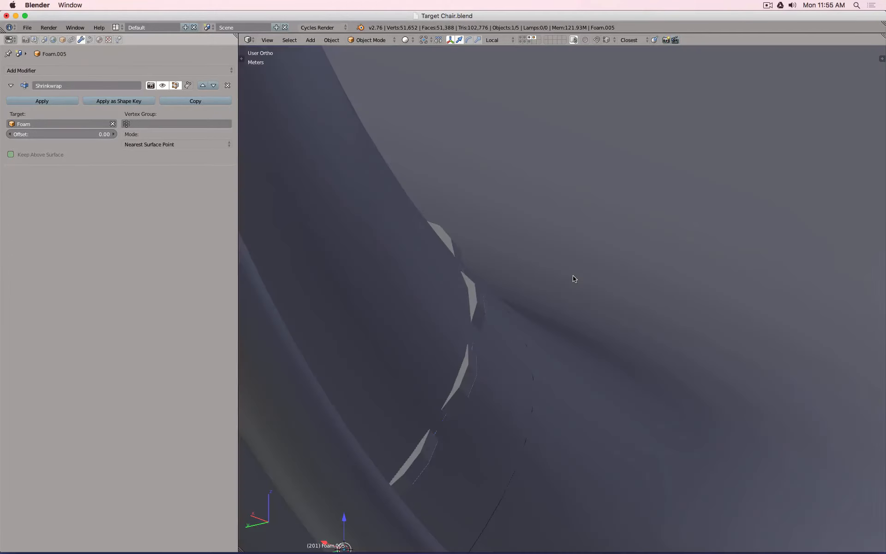
- Add a Subdivision Surface modifier to the stitches, place it above the Curve modifier, and set its view subdivisions to 2
scroll(574, 278, "down", 12)
mouse_move(653, 289)
middle_mouse_down()
mouse_move(469, 280)
mouse_move(558, 356)
mouse_move(588, 311)
middle_mouse_up()
scroll(624, 285, "up", 8)
middle_click_drag(604, 238, 675, 238)
right_click(540, 294)
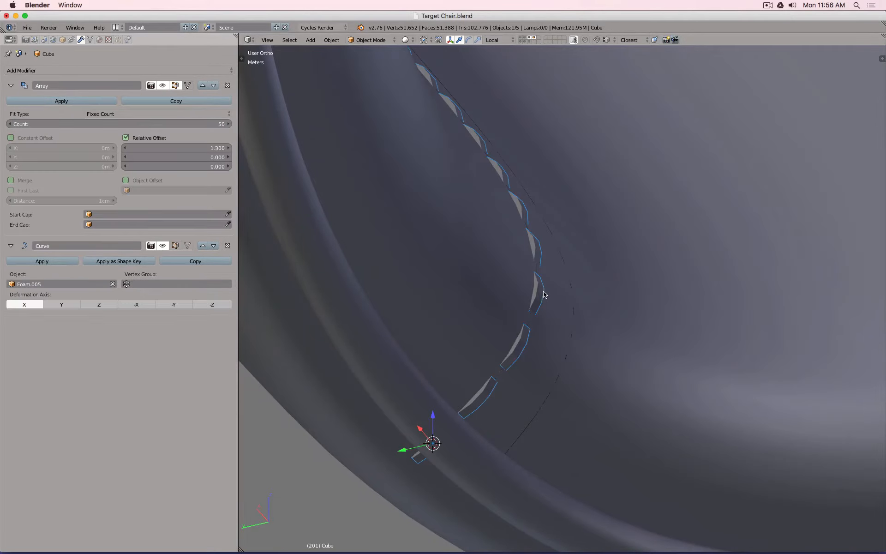
left_click(10, 87)
left_click(12, 100)
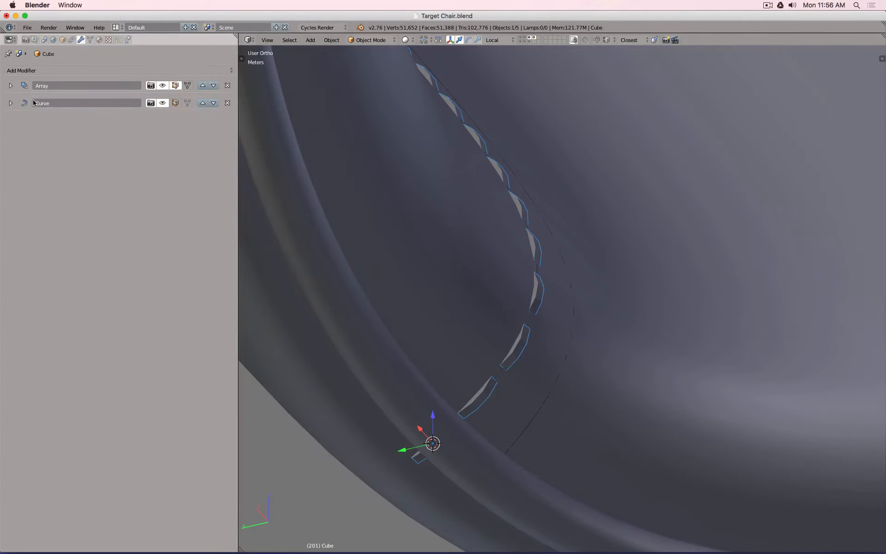
left_click(62, 70)
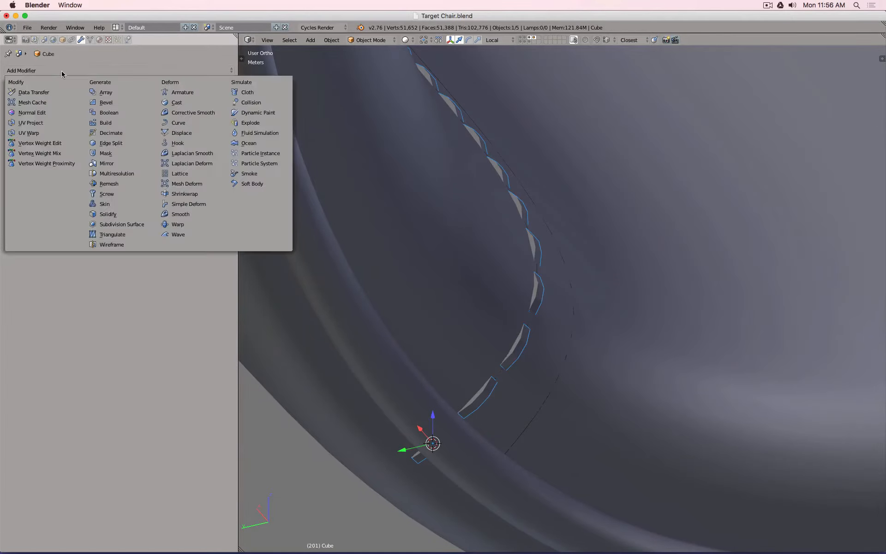
left_click(131, 228)
left_click(202, 120)
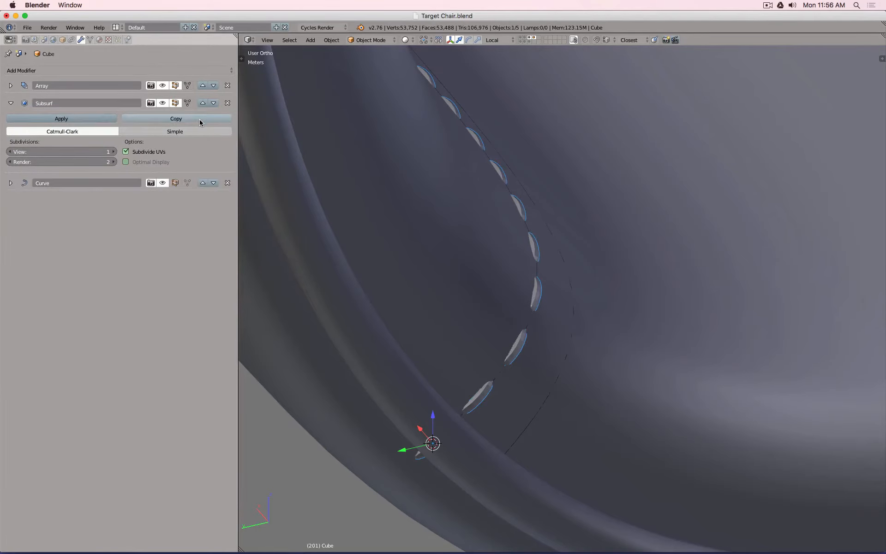
left_click(113, 151)
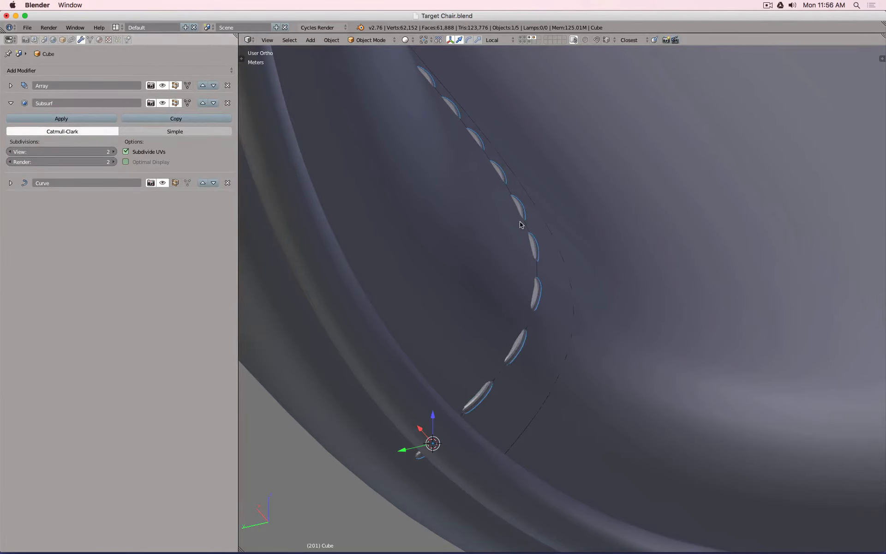
- Apply smooth shading to the stitch row and deselect everything
key("space")
key("Return")
middle_click_drag(520, 224, 546, 253)
key("a")
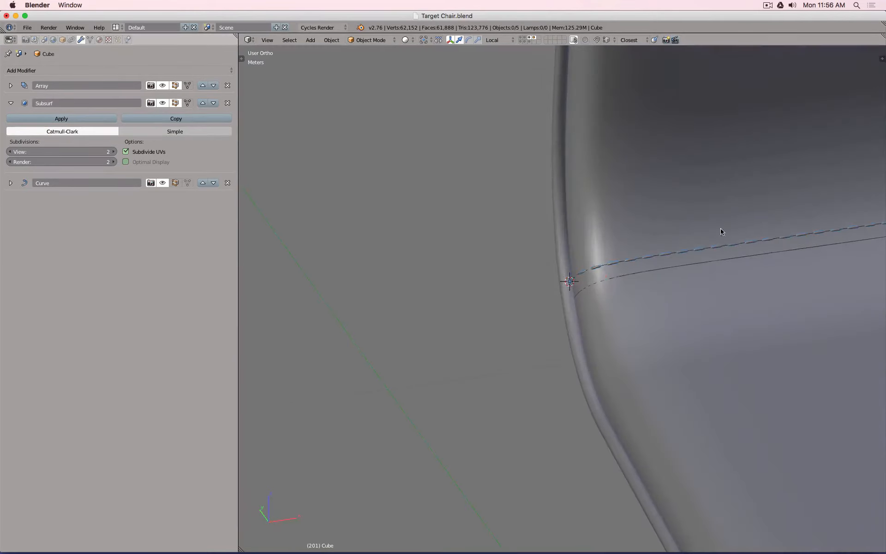
- Try an array count of 57 to extend the stitch row toward the seam's far end
middle_click_drag(718, 230, 620, 272)
scroll(620, 272, "up", 5)
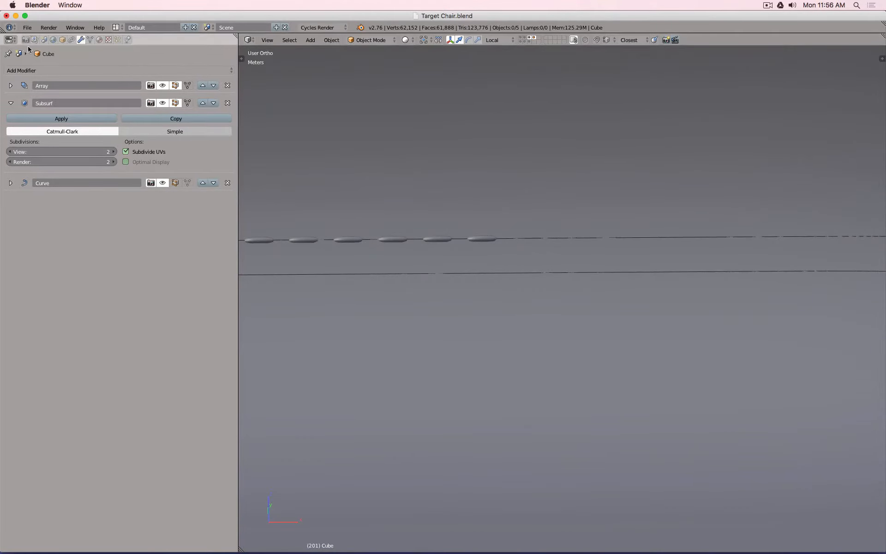
left_click(10, 86)
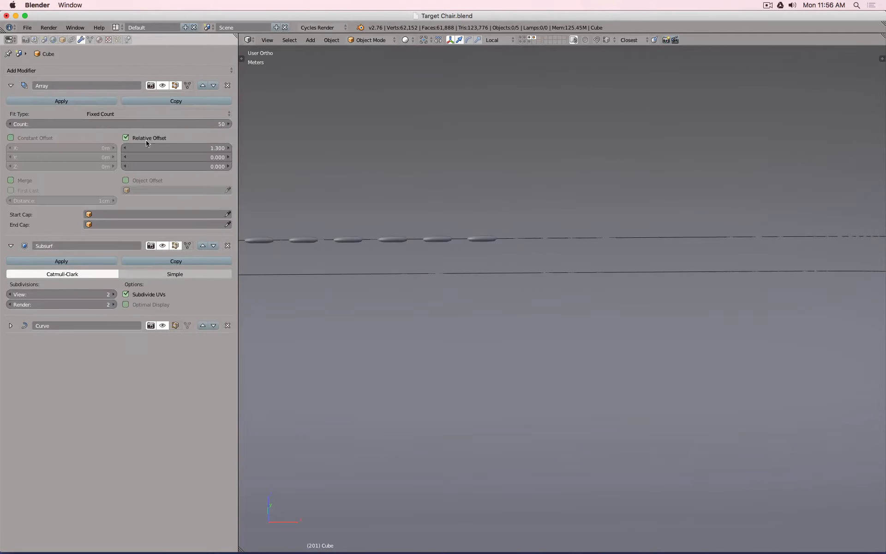
left_click(228, 124)
left_click(228, 124)
left_click(228, 124)
left_click(228, 124)
left_click(229, 125)
left_click(229, 124)
left_click(228, 124)
scroll(587, 230, "down", 5)
scroll(587, 230, "down", 4)
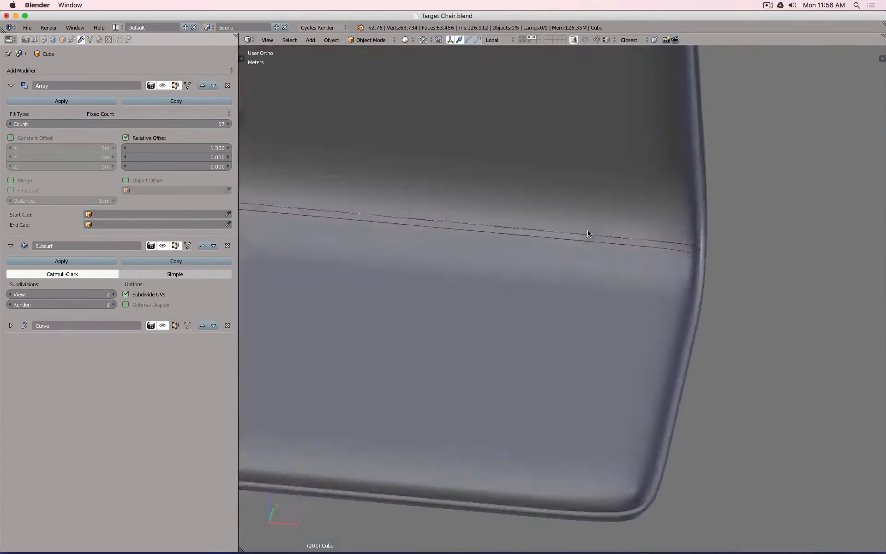
- Set the stitch array's fixed count to 65 so the row reaches the far edge of the foam
middle_click_drag(587, 233, 732, 295)
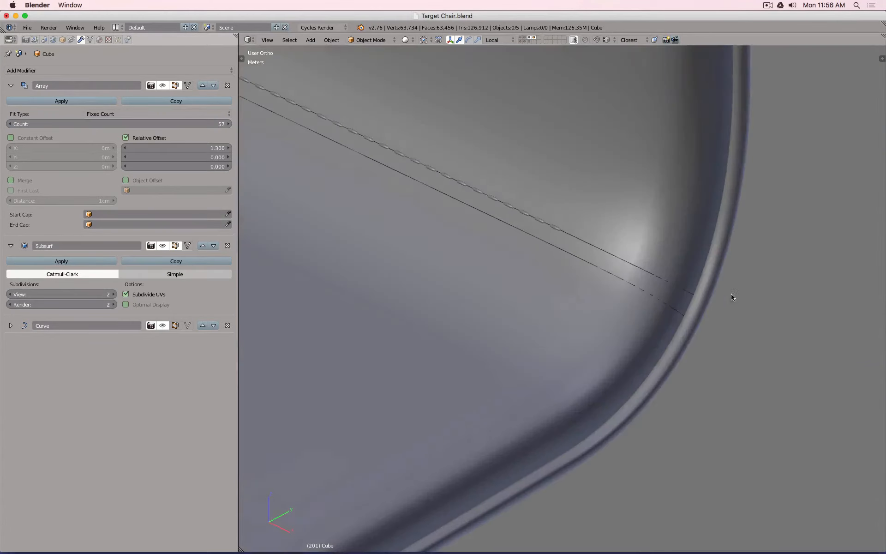
left_click(159, 121)
type("65")
key("Return")
middle_click_drag(613, 287, 537, 253)
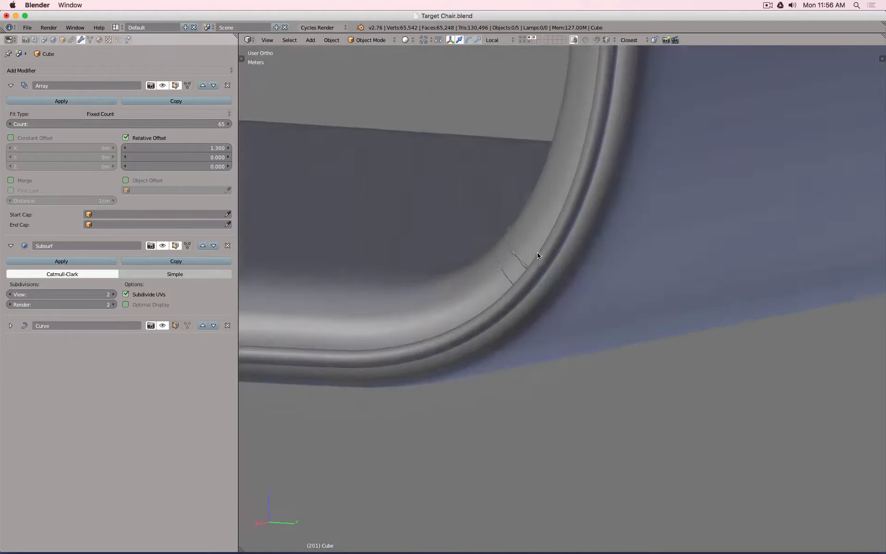
left_click(230, 124)
left_click(12, 124)
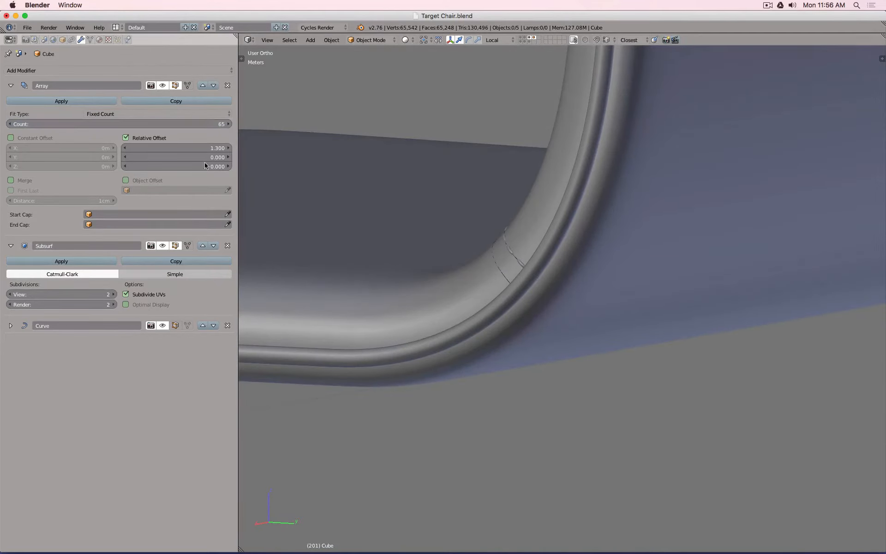
- Examine how the first stitches sit on the foam where the seam starts at the chair's edge
scroll(455, 214, "down", 4)
middle_click_drag(455, 214, 618, 245)
middle_click_drag(523, 238, 467, 276, "shift")
scroll(397, 309, "up", 12)
scroll(378, 292, "down", 9)
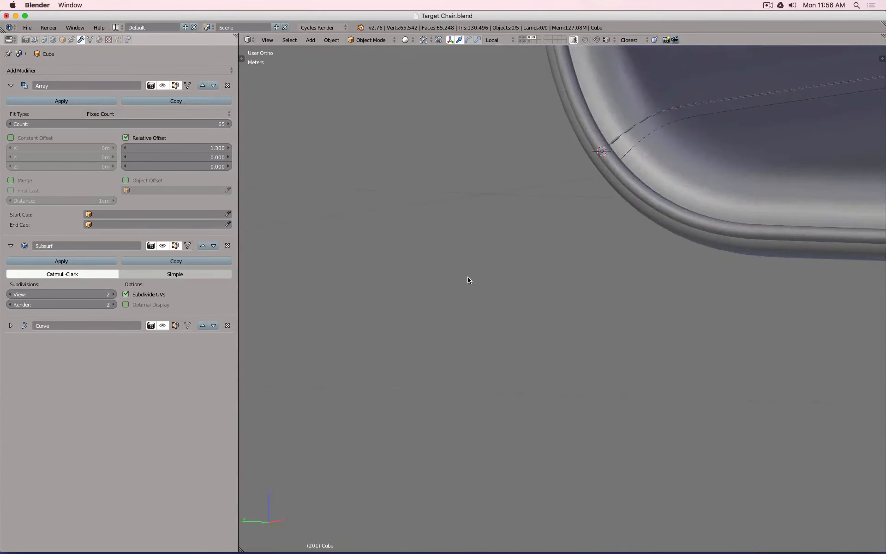
scroll(623, 131, "down", 4)
middle_click_drag(646, 121, 536, 204, "shift")
scroll(536, 204, "up", 5)
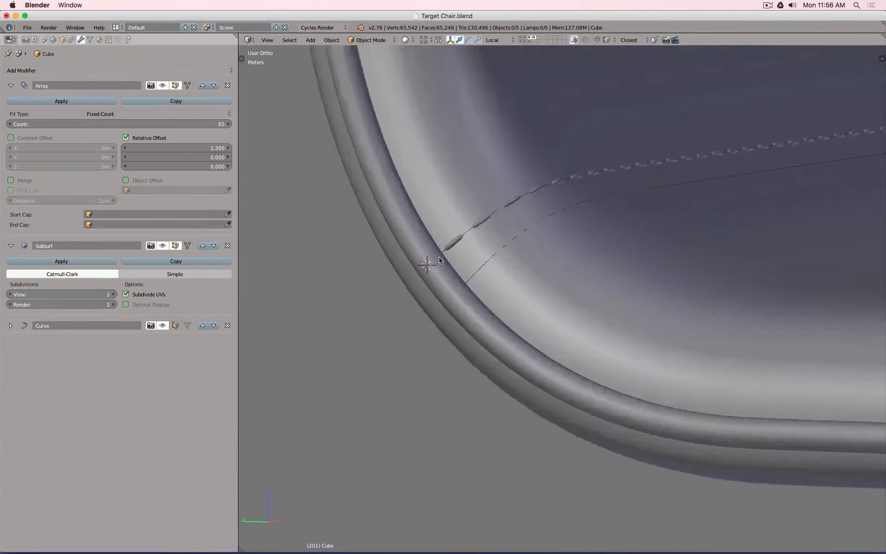
scroll(441, 269, "up", 6)
key("z")
key("z")
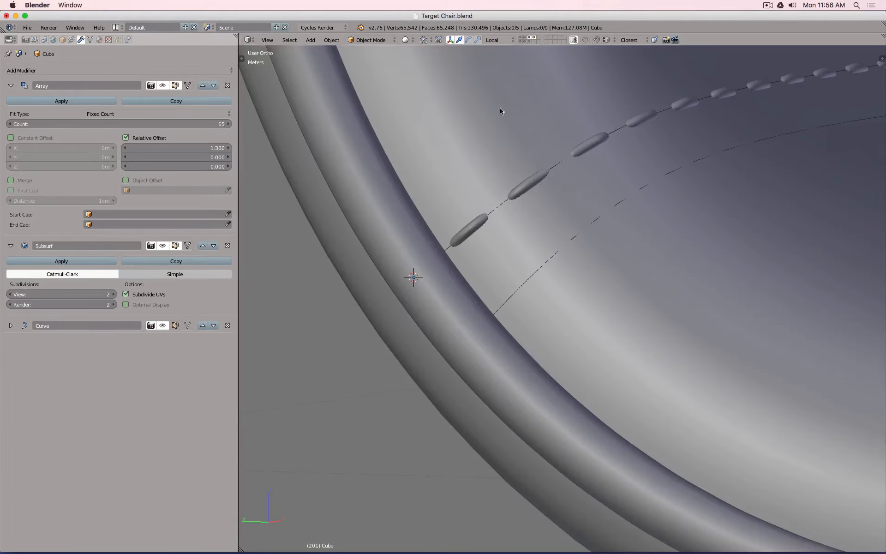
- Show only the stitch layer and duplicate the stitch row, placing the copy between the two curves
left_click(533, 39)
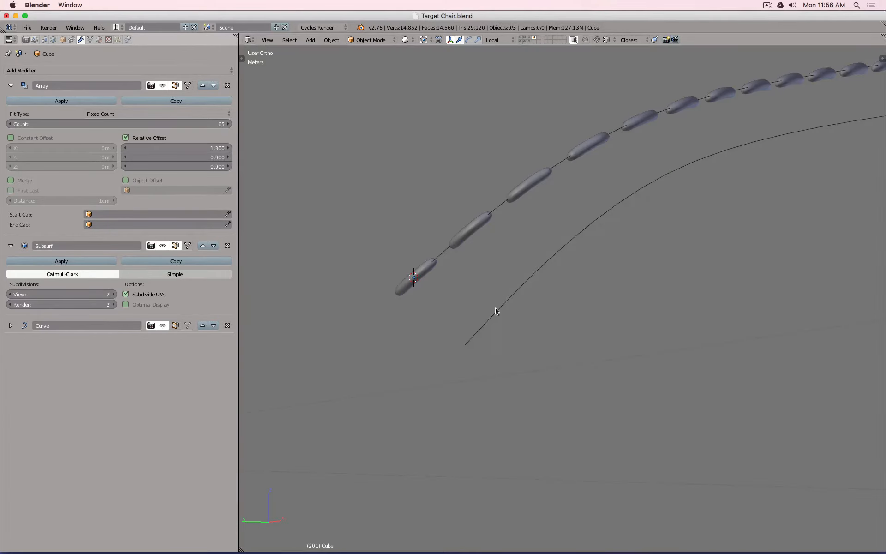
right_click(465, 248)
key("shift+d")
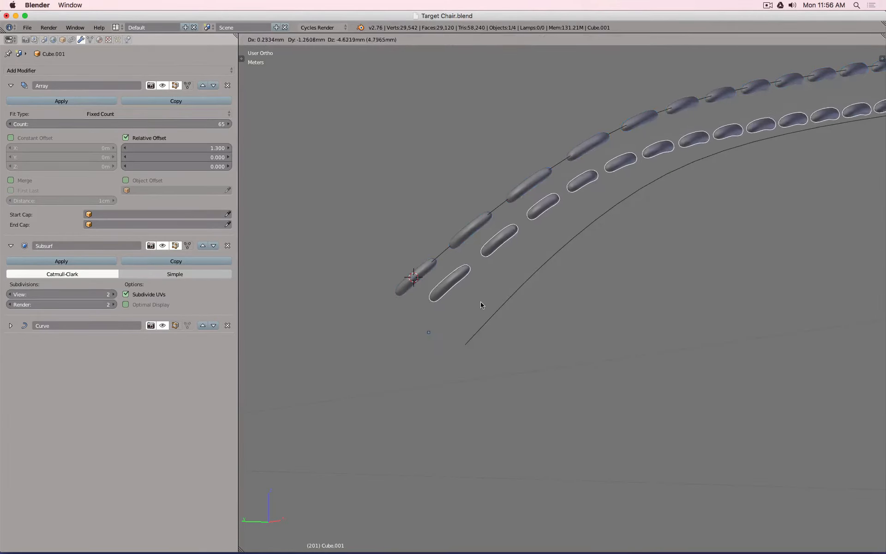
left_click(487, 304)
- Snap the 3D cursor to the lower curve's origin and move the duplicate stitch row to the cursor
right_click(497, 312)
key("shift+s")
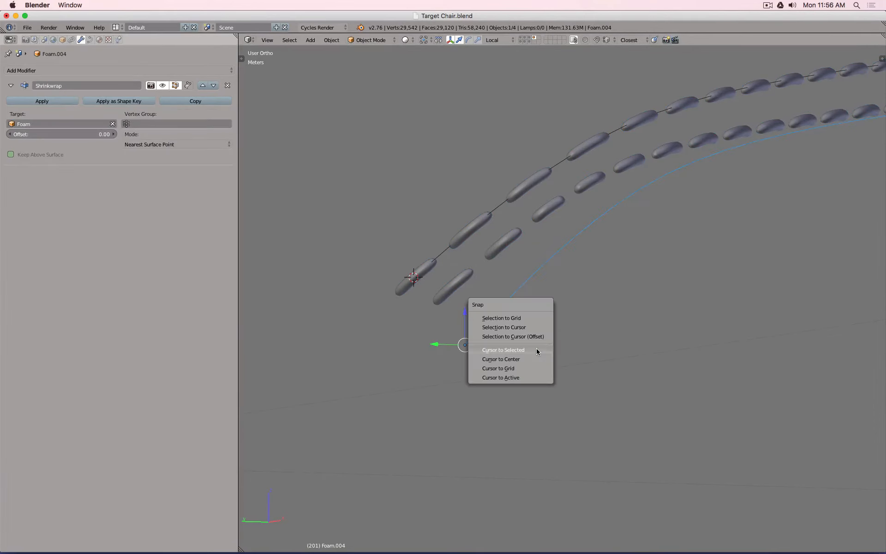
left_click(503, 350)
right_click(445, 277)
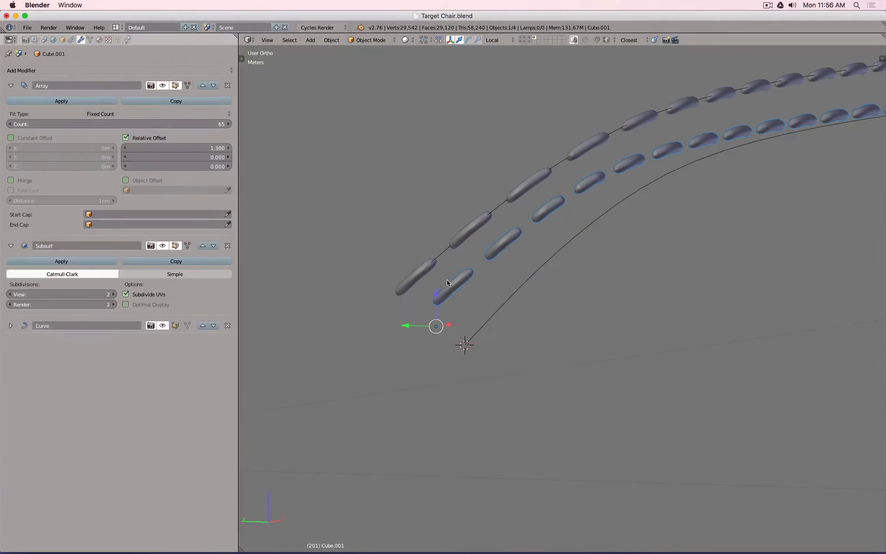
key("shift+s")
left_click(441, 257)
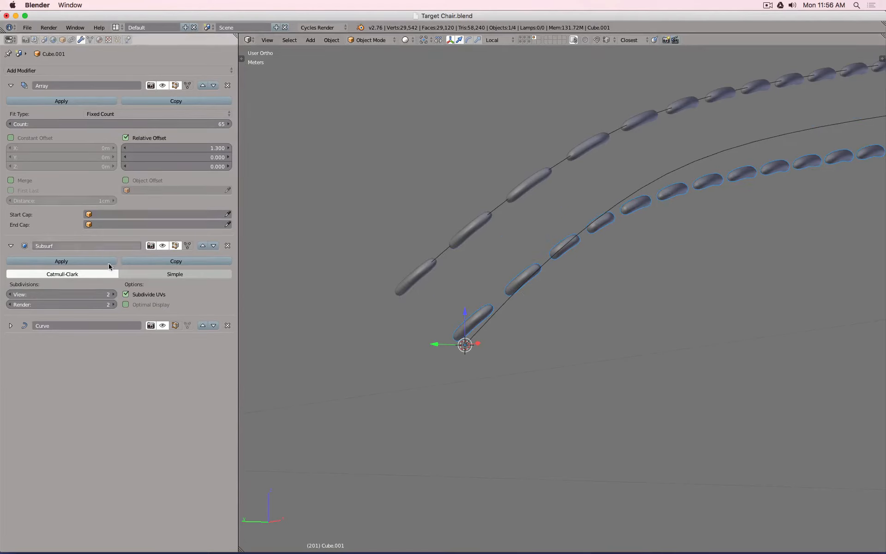
- Replace the duplicate stitch row's Curve modifier target with the lower curve
left_click(12, 326)
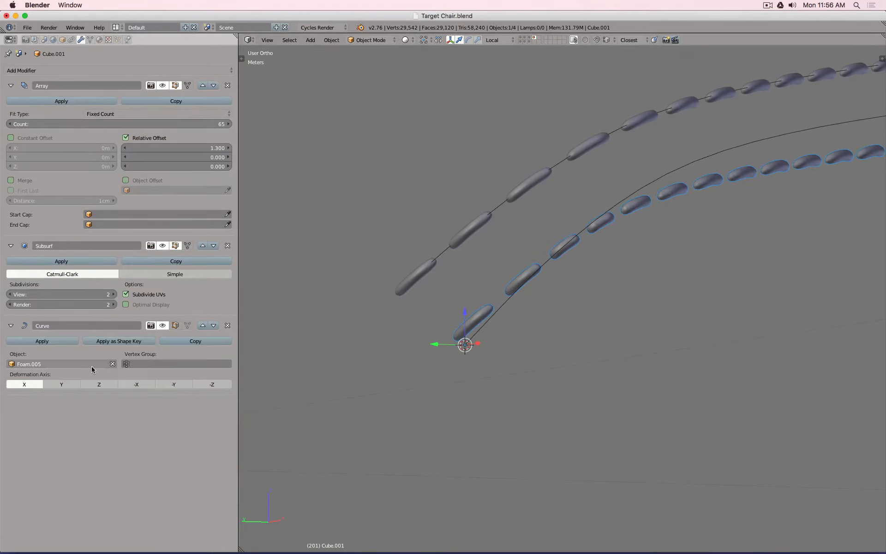
left_click(112, 364)
left_click(112, 364)
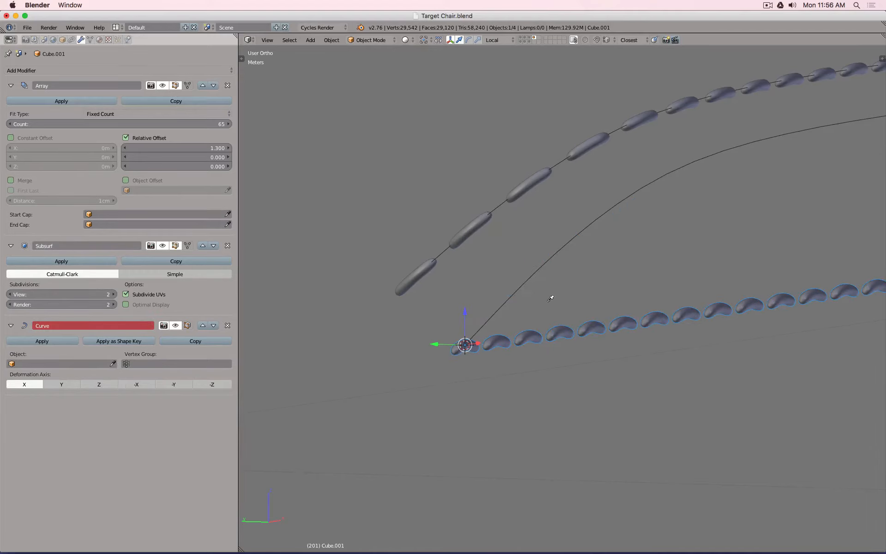
left_click(538, 275)
- Tilt all control points of the lower curve by about 98° so its stitches lie like those of the upper row
right_click(538, 275)
key("Tab")
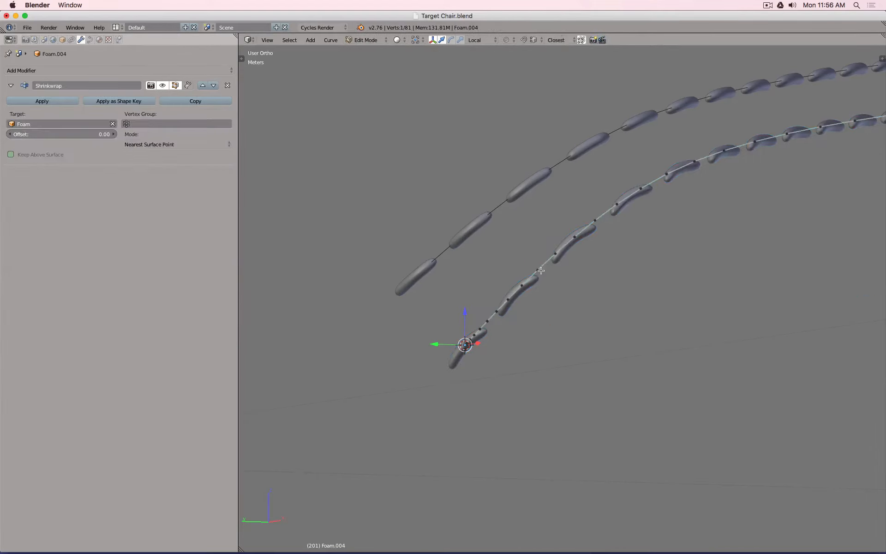
scroll(538, 275, "down", 6)
middle_click_drag(560, 303, 593, 315)
scroll(769, 288, "up", 6)
key("a")
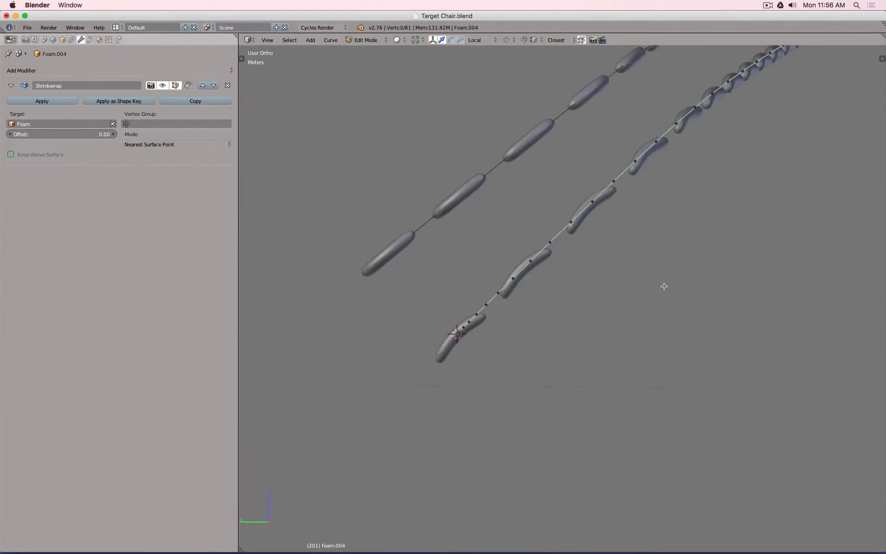
key("a")
scroll(664, 287, "down", 4)
middle_click_drag(663, 287, 667, 287)
middle_click_drag(736, 261, 593, 347, "shift")
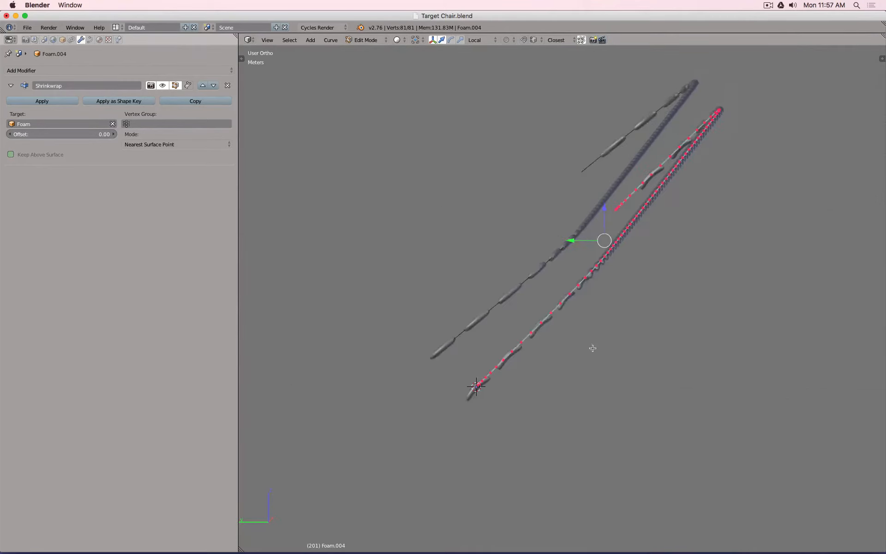
scroll(628, 279, "up", 4)
key("ctrl+t")
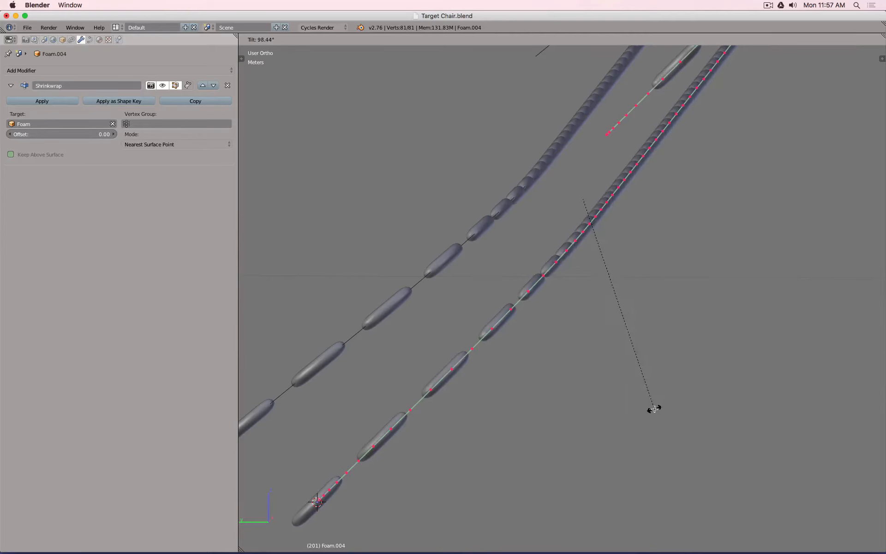
left_click(667, 404)
scroll(633, 296, "down", 5)
key("Tab")
middle_click_drag(633, 297, 613, 293)
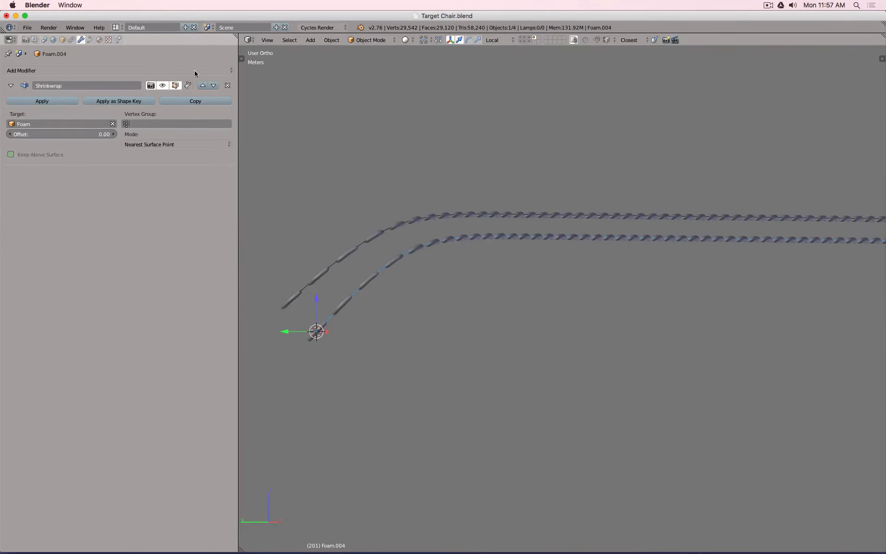
- Rename the lower curve as Seam Path and the upper curve as Seam Path 1
left_click(62, 40)
left_click(48, 70)
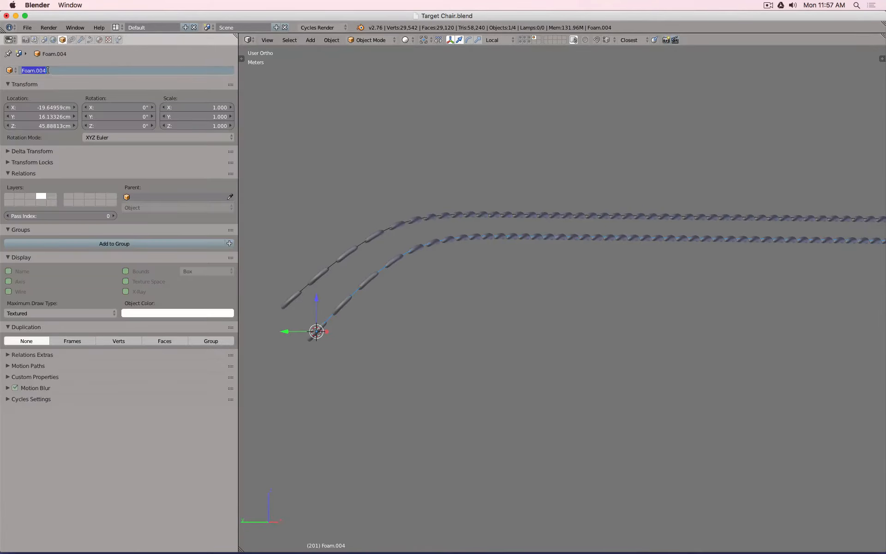
type("Seam Path")
key("Return")
right_click(366, 247)
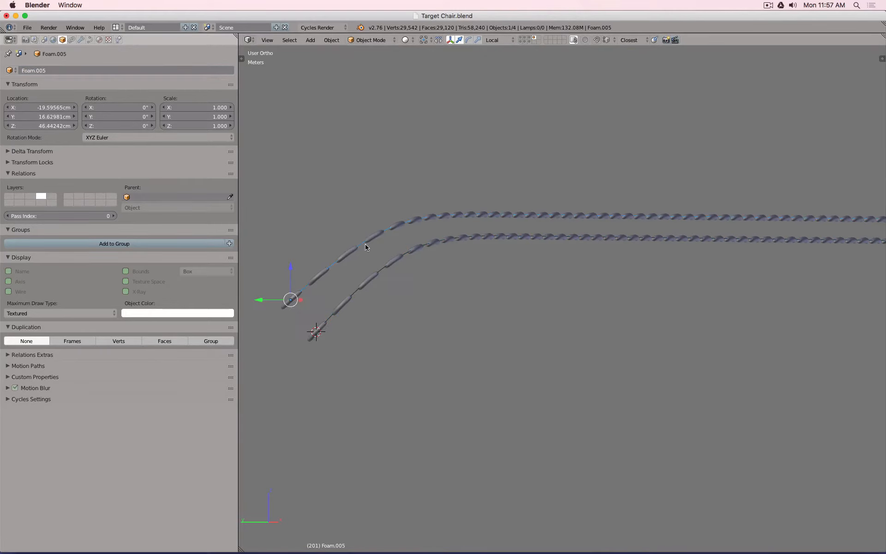
left_click(101, 70)
type("Sea")
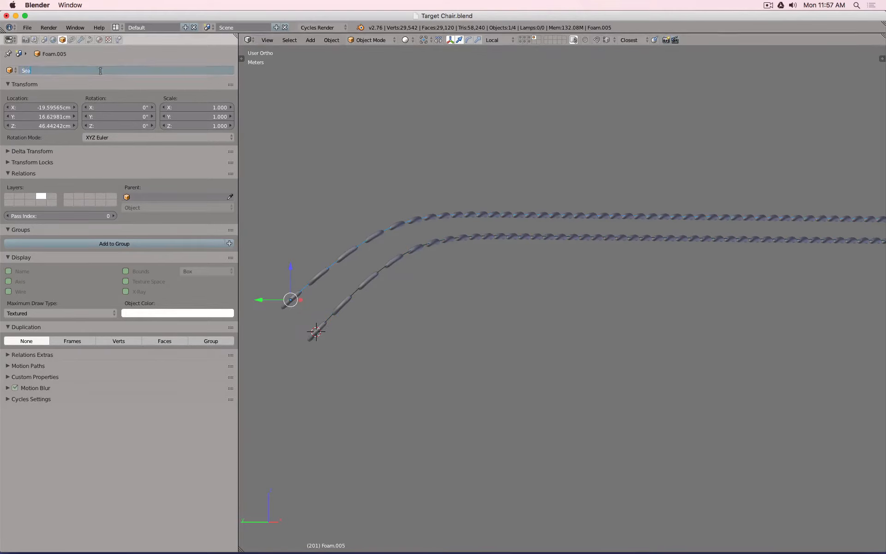
type("m Path")
key("Return")
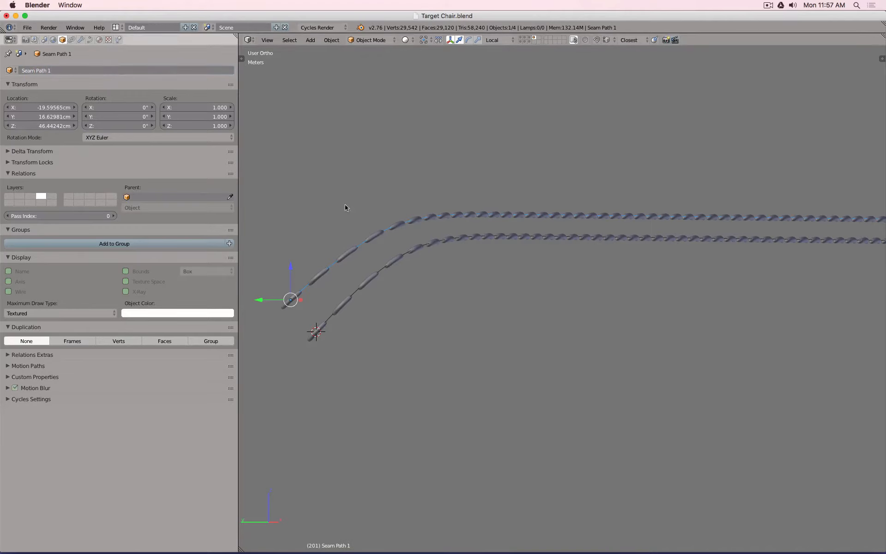
- Rename the upper stitch row as Stitching 1 and the lower stitch row as Stitching 2
right_click(375, 237)
left_click(77, 69)
type("Sti")
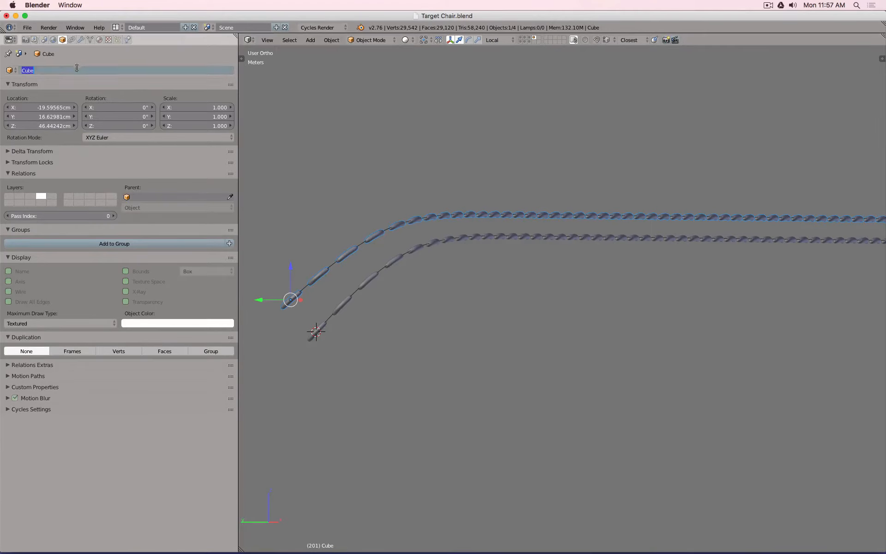
type("tching 1")
key("Return")
right_click(352, 305)
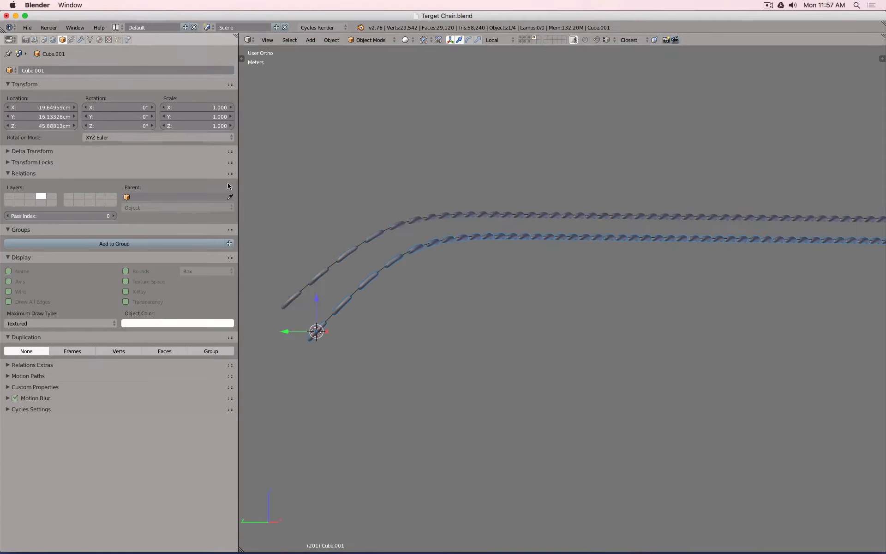
left_click(96, 70)
type("St")
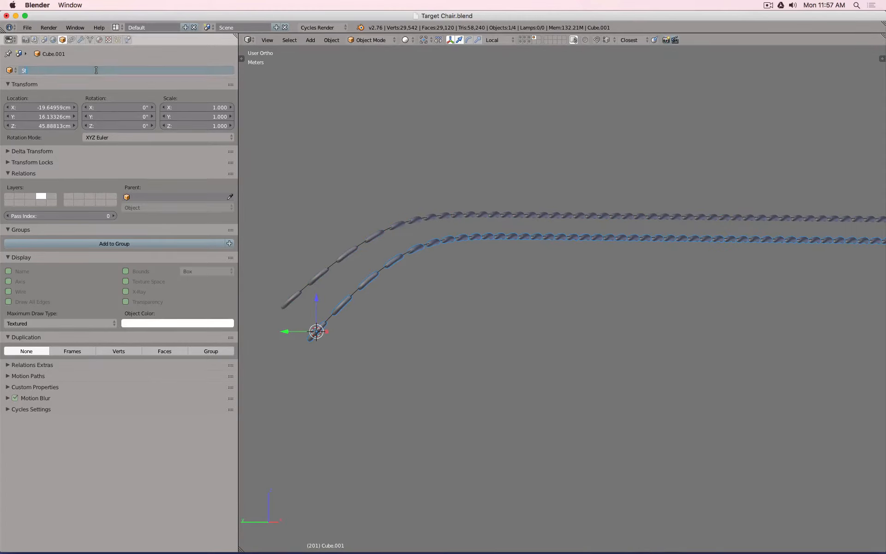
type("itching 2")
key("Return")
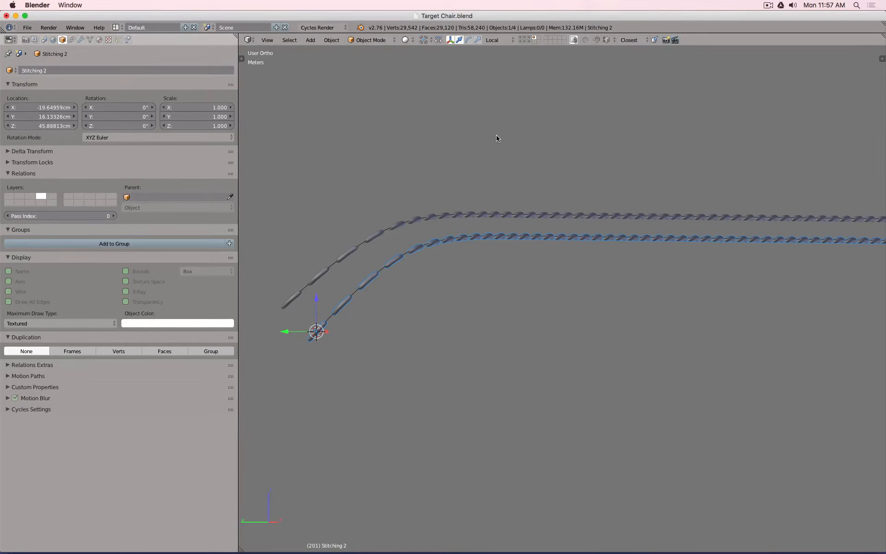
- Show the foam layer together with the stitch layer and deselect everything
key("shift+3")
scroll(550, 155, "down", 9)
key("a")
- Examine both stitch rows on the foam along the bend, up close and from both sides of the chair
middle_click_drag(587, 163, 646, 202)
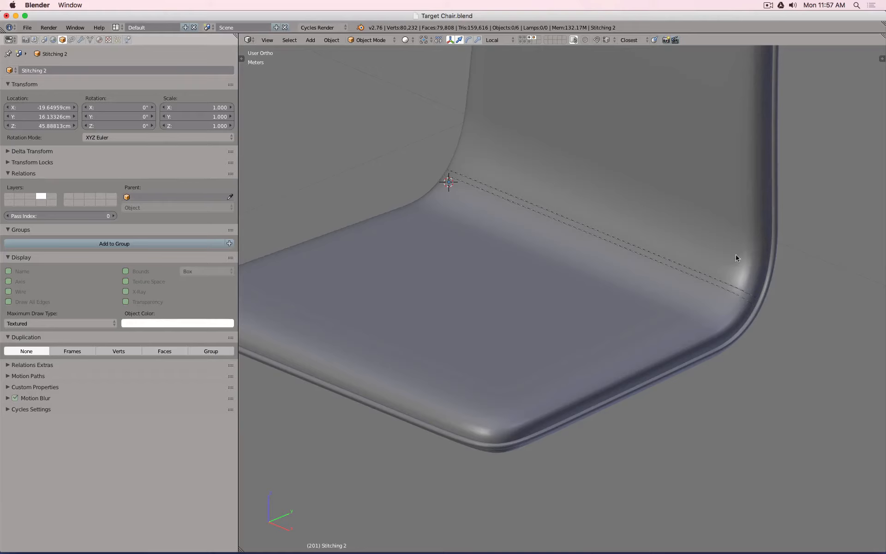
middle_click_drag(737, 254, 851, 243)
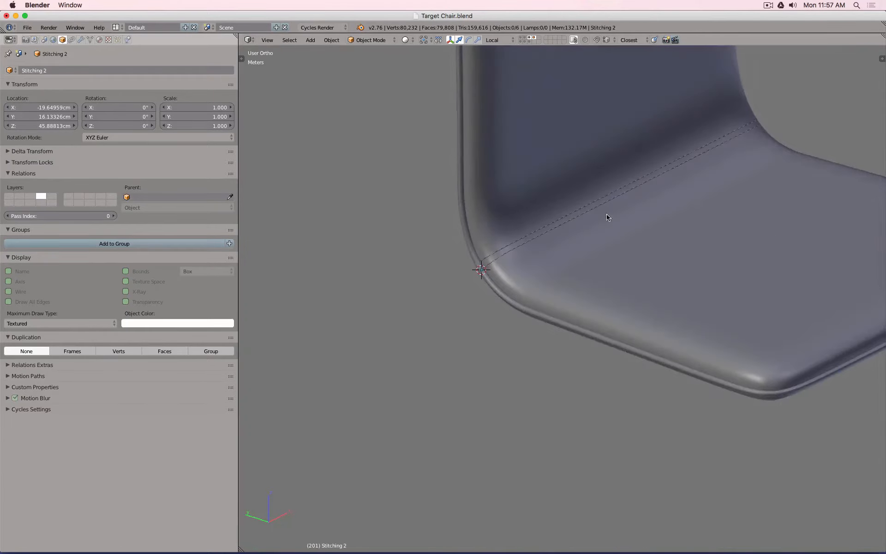
scroll(607, 214, "up", 7)
middle_click_drag(480, 207, 716, 232, "shift")
scroll(713, 233, "up", 4)
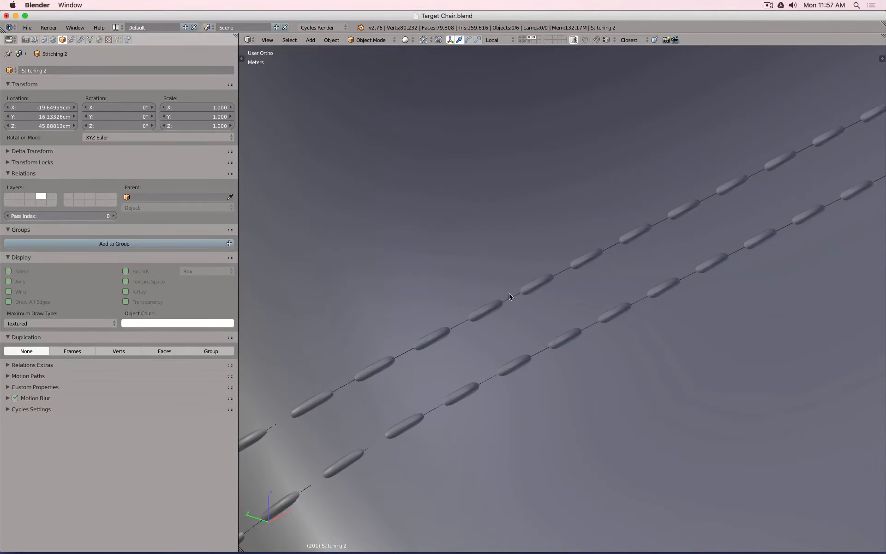
scroll(480, 305, "down", 5)
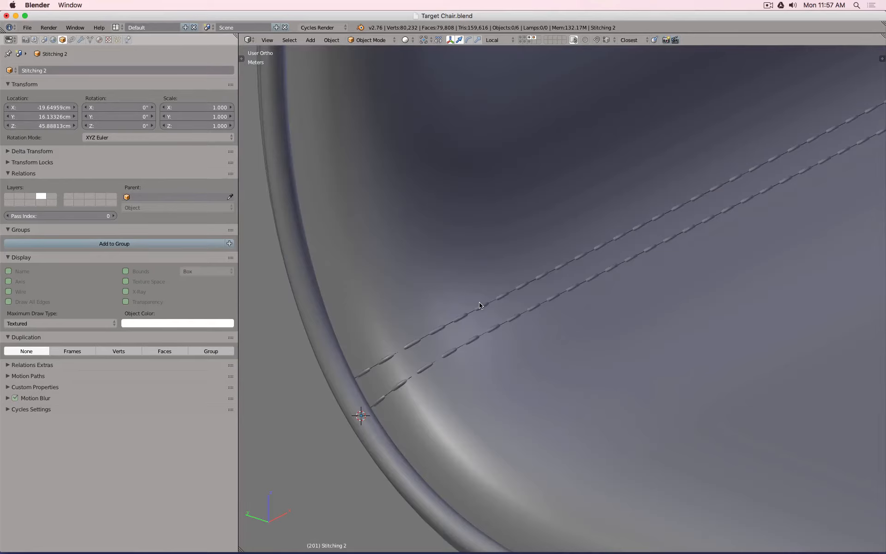
scroll(479, 305, "down", 7)
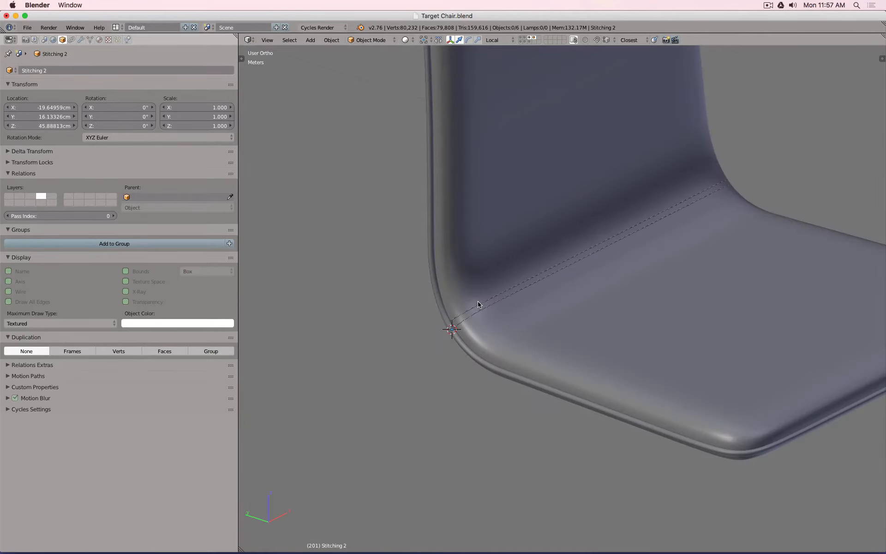
scroll(479, 302, "up", 4)
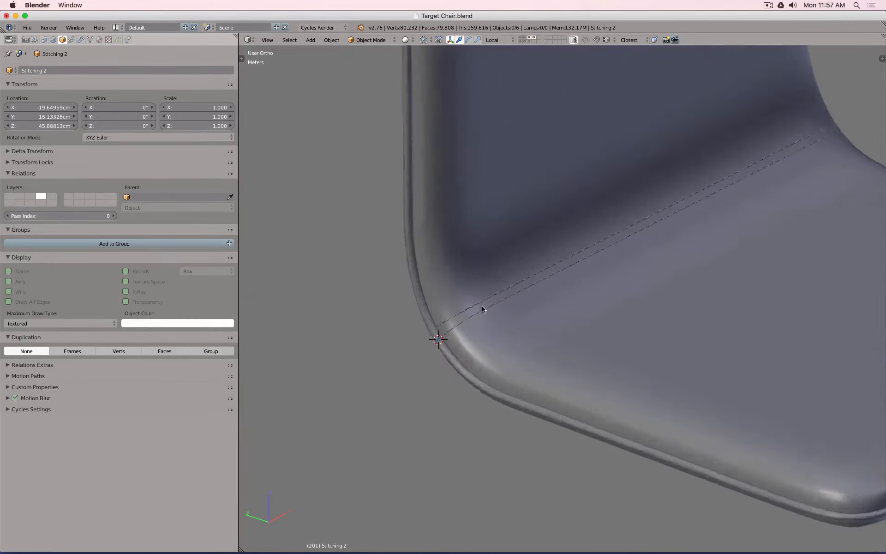
scroll(483, 307, "down", 2)
mouse_move(484, 308)
middle_mouse_down()
mouse_move(552, 299)
mouse_move(492, 296)
middle_mouse_up()
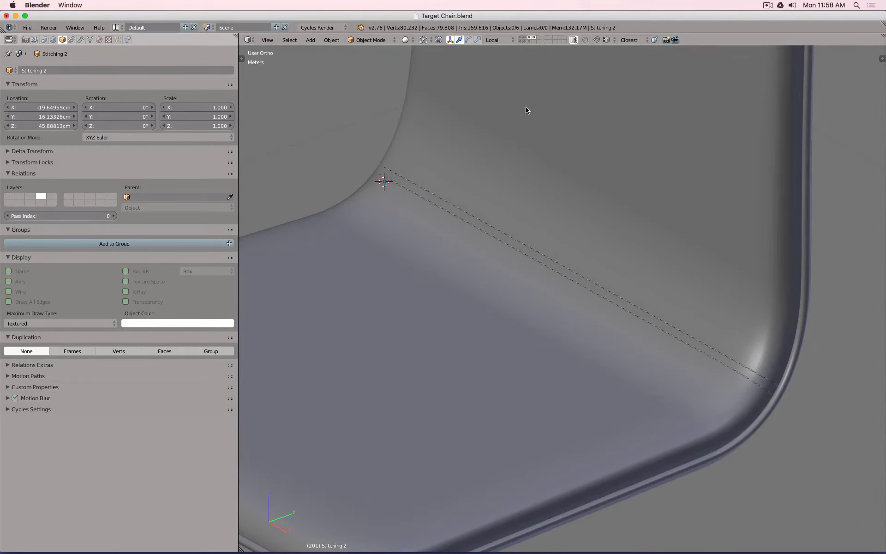
- Select both seam path curves in wireframe display, hide them and return to solid shading
scroll(736, 351, "up", 10)
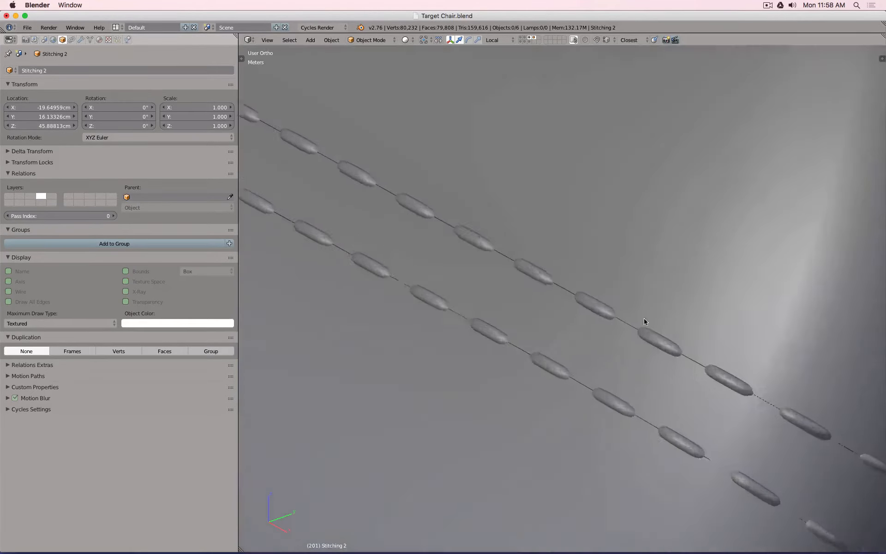
key("z")
right_click(608, 331)
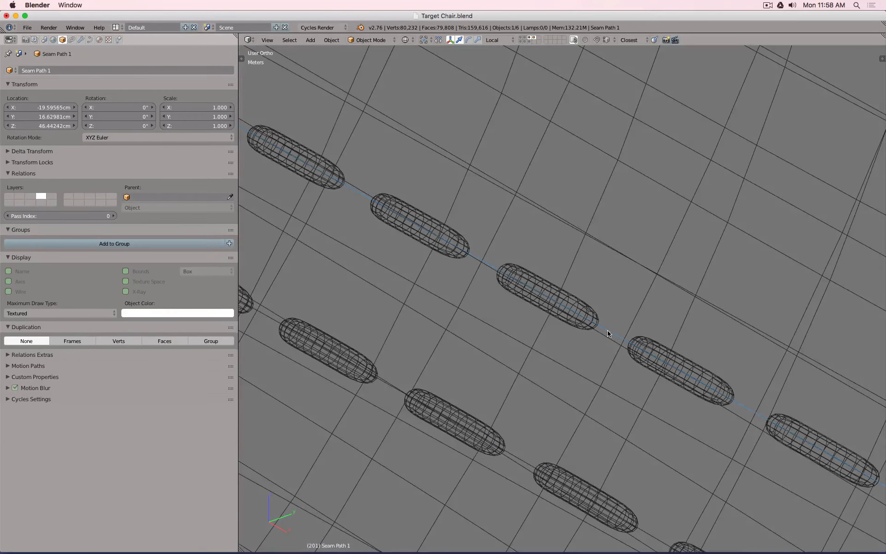
right_click(523, 455, "shift")
key("h")
key("z")
- Compare the double seam across the chair with the reference photo IMG_1604.jpg in Finder, and return to Blender
scroll(551, 301, "down", 15)
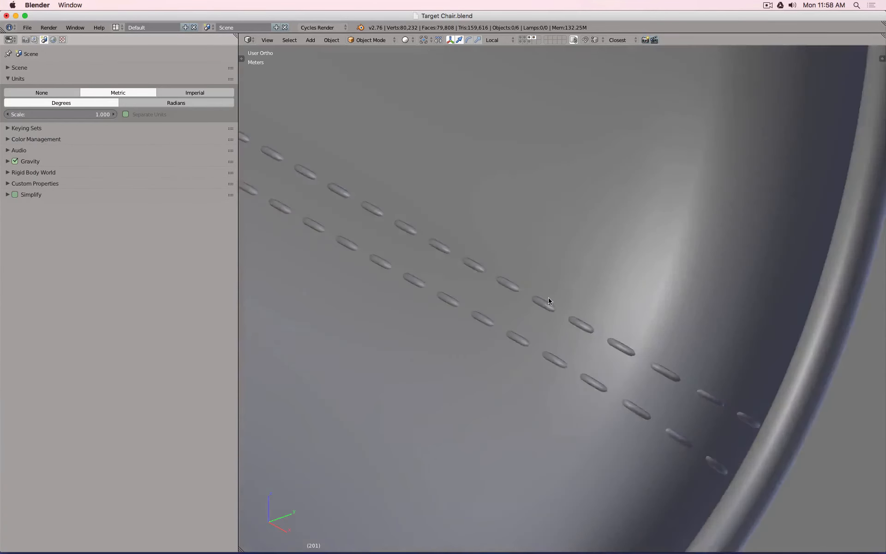
middle_click_drag(473, 290, 548, 307)
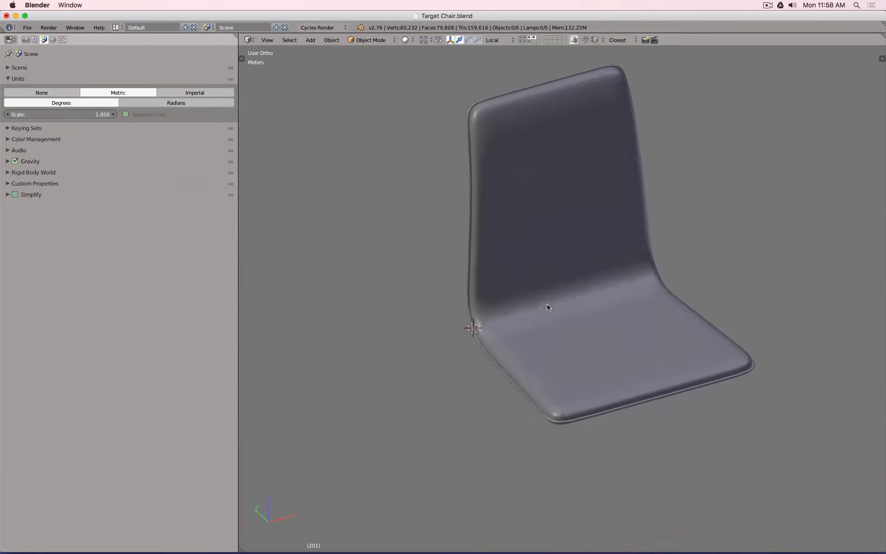
scroll(567, 298, "up", 6)
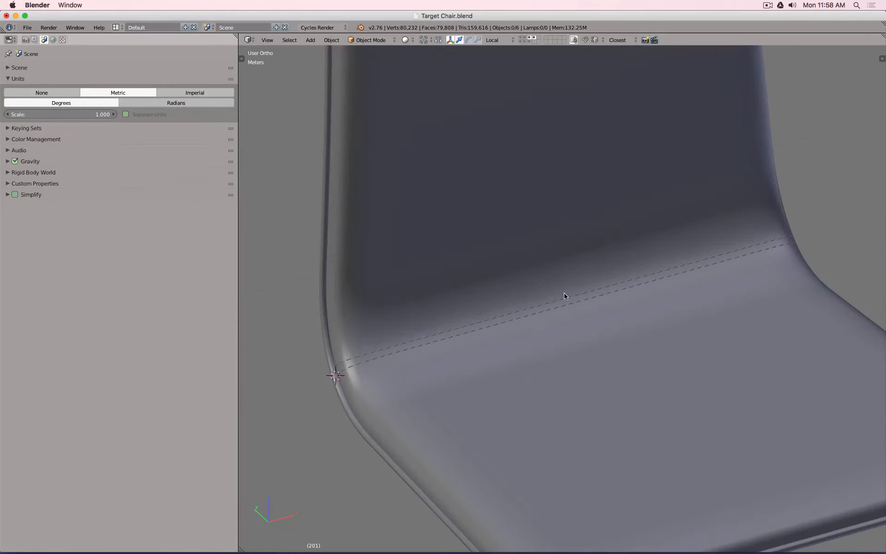
key("super+Tab")
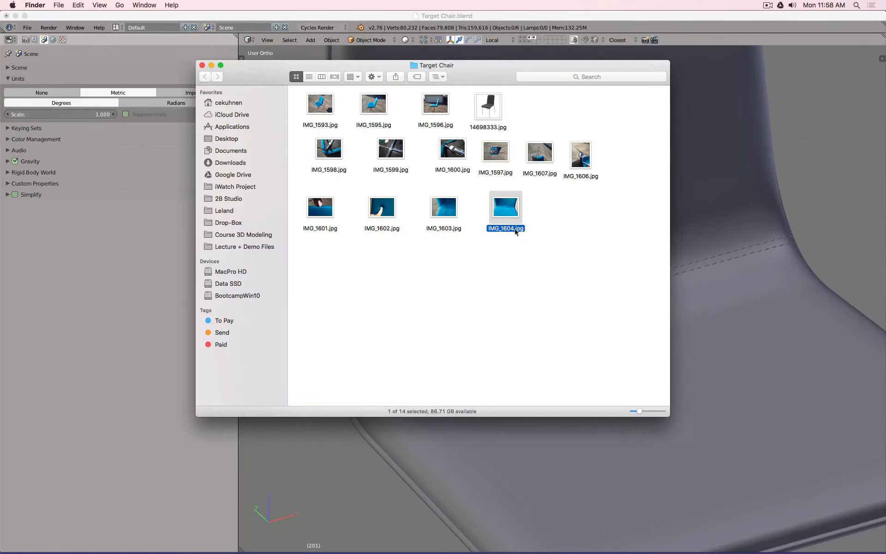
key("space")
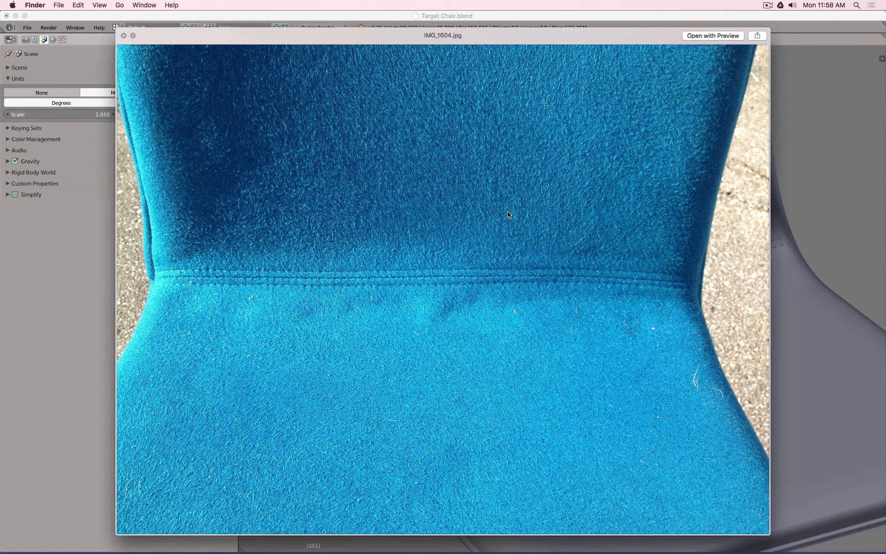
left_click(813, 219)
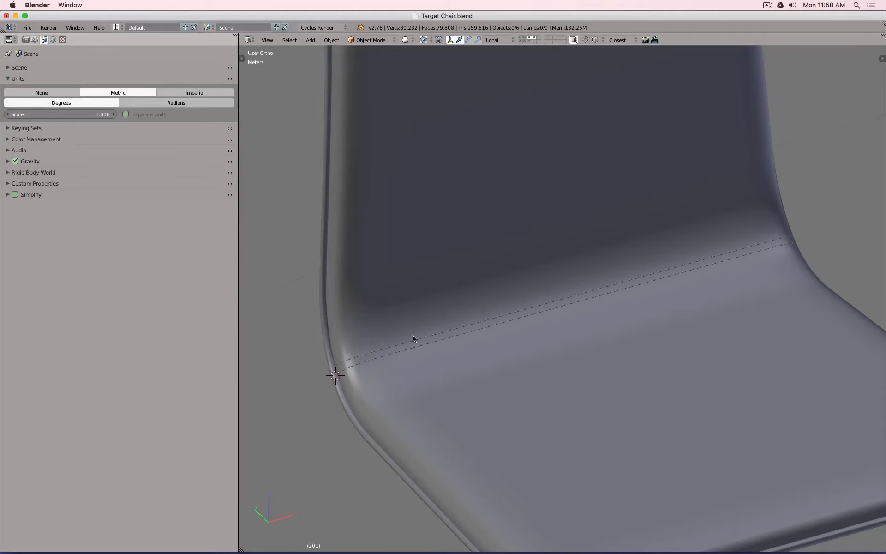
- Inspect the shape and spacing of the stitches up close and in the front view of the chair
scroll(350, 363, "up", 8)
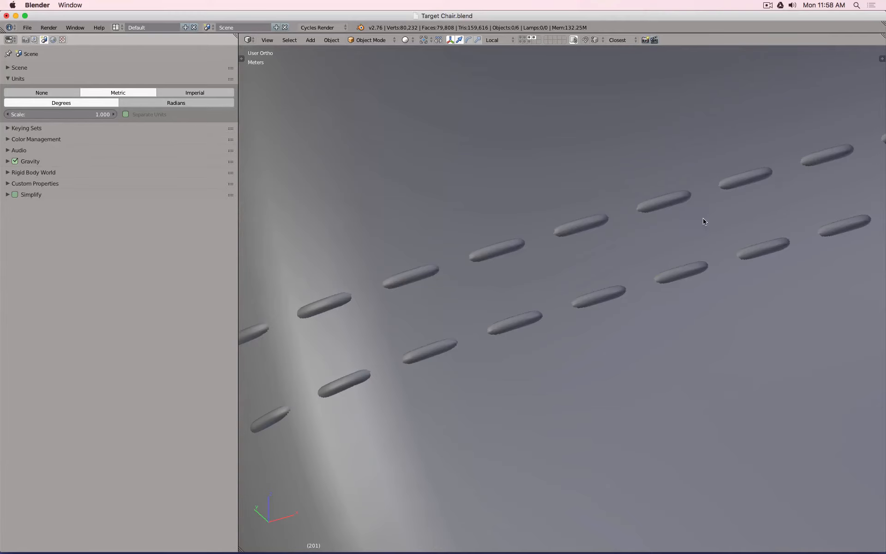
scroll(702, 217, "down", 8)
middle_click_drag(741, 208, 577, 297)
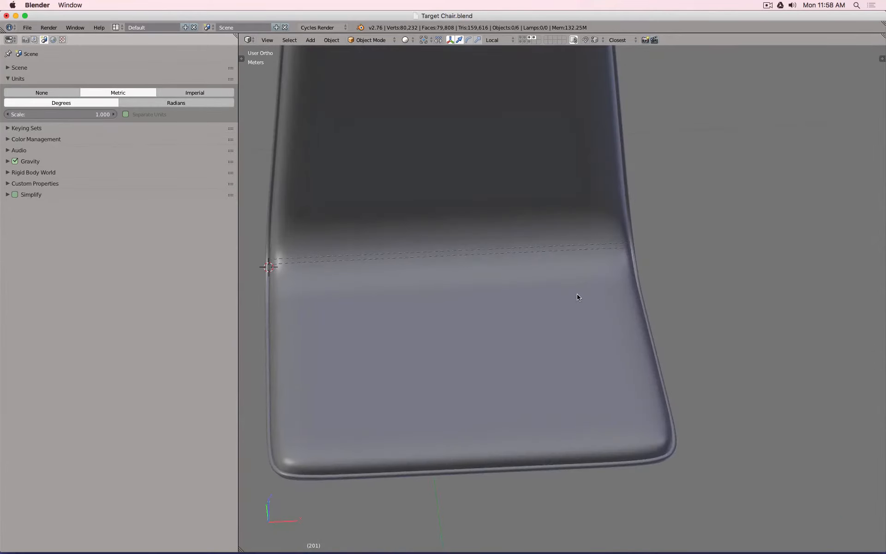
key("KP_1")
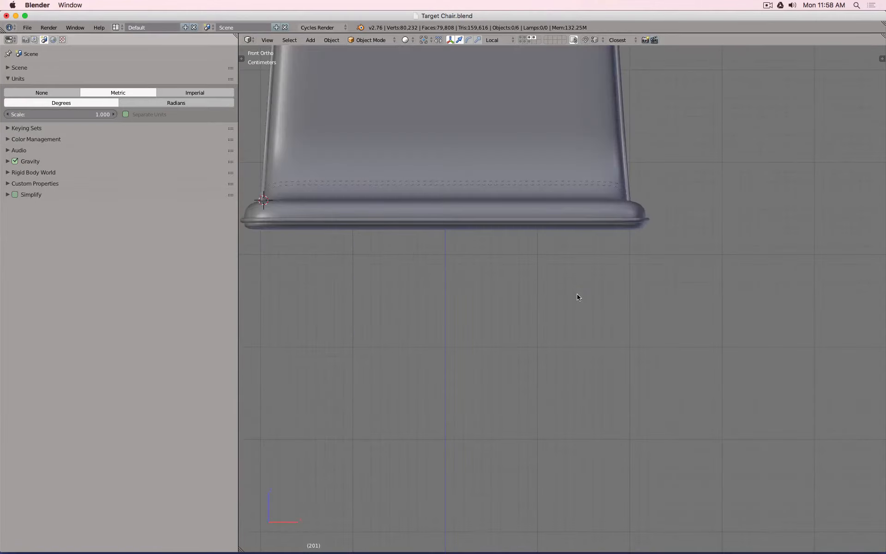
middle_click_drag(489, 252, 559, 392, "shift")
scroll(559, 390, "down", 2)
middle_click_drag(529, 283, 528, 328, "shift")
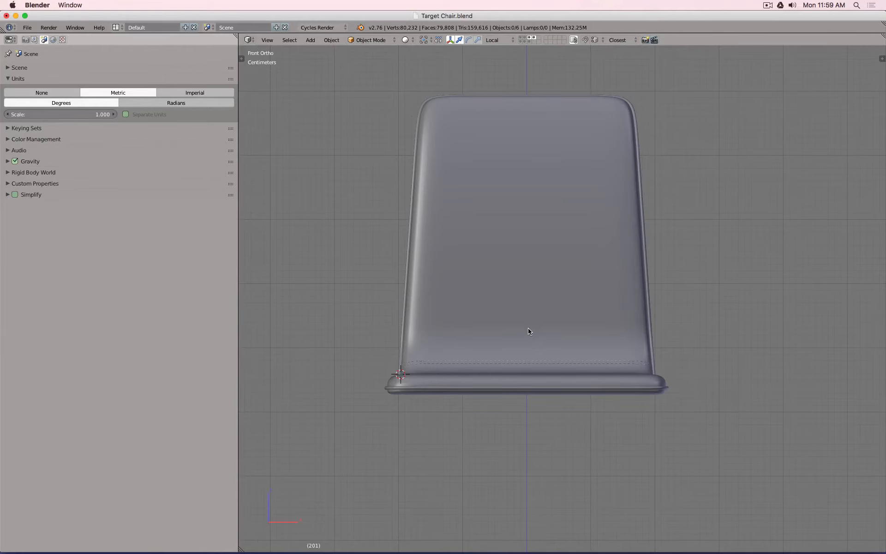
scroll(528, 332, "up", 10)
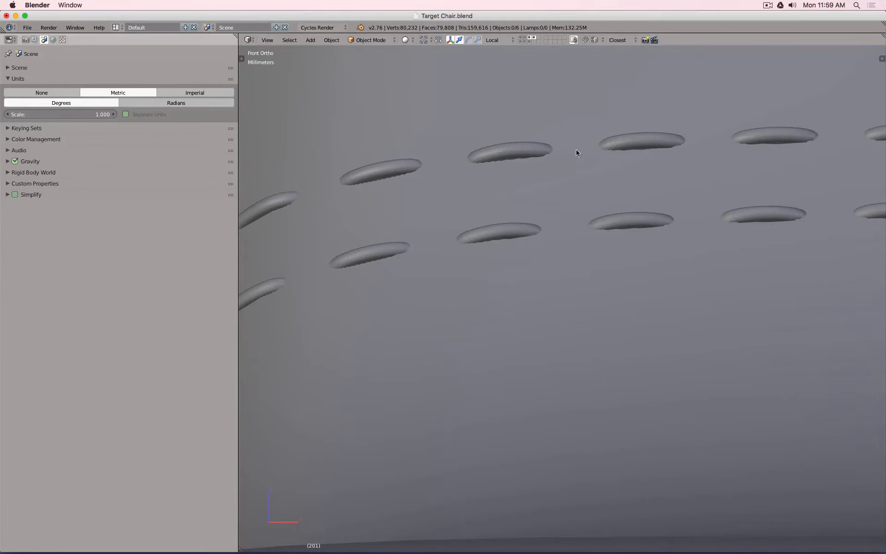
scroll(593, 182, "down", 12)
middle_click_drag(602, 210, 637, 213)
scroll(637, 296, "up", 7)
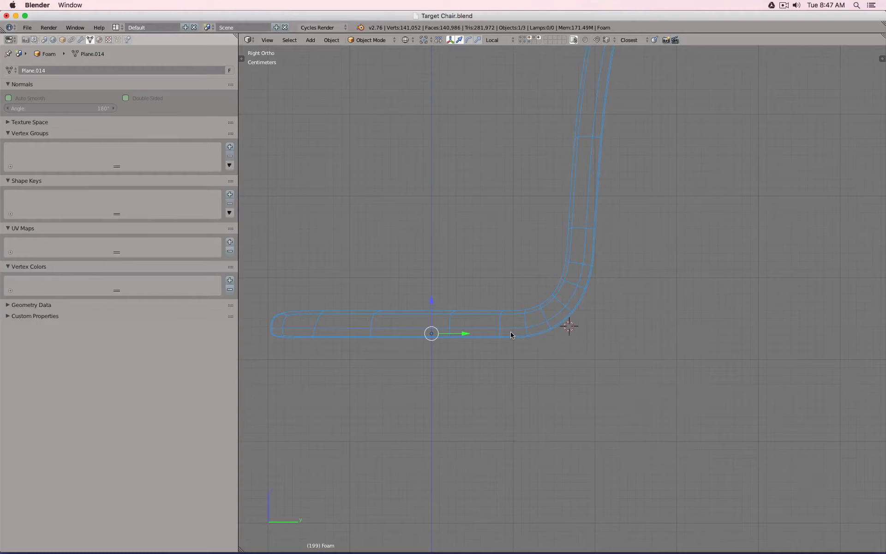
- Snap the 3D cursor to the foam's origin and add a Bezier curve there
key("shift+s")
left_click(510, 340)
middle_click_drag(507, 311, 544, 255)
key("shift+a")
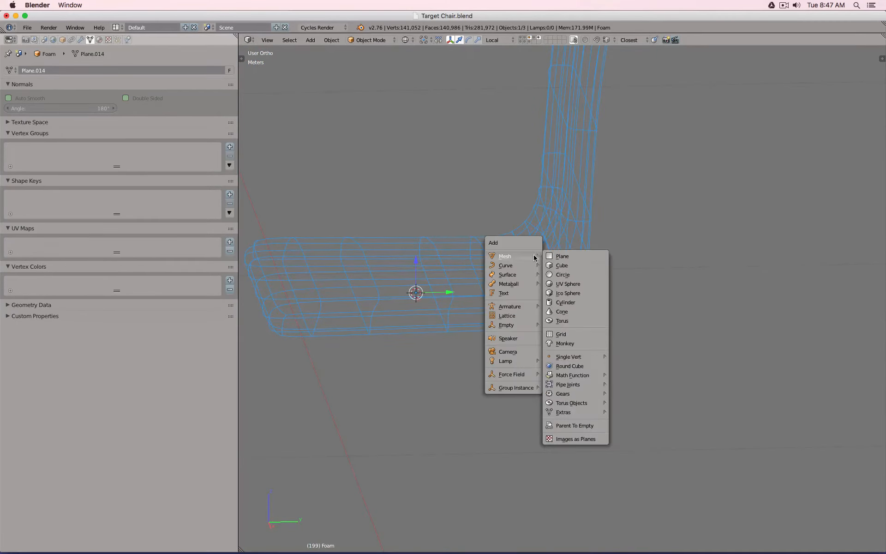
mouse_move(510, 266)
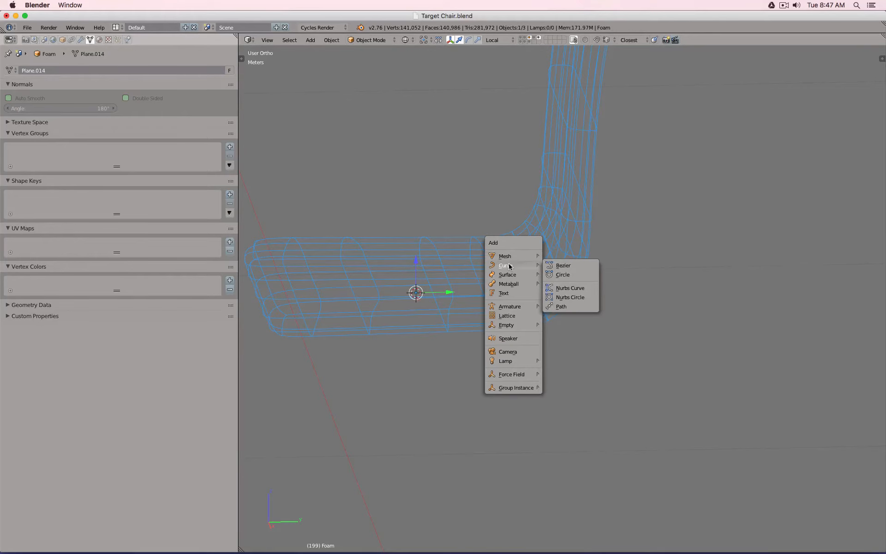
left_click(580, 267)
- Flatten the curve's points along Y with a scale of 0, and shrink the straight line to roughly the foam's width
scroll(514, 265, "down", 8)
key("KP_7")
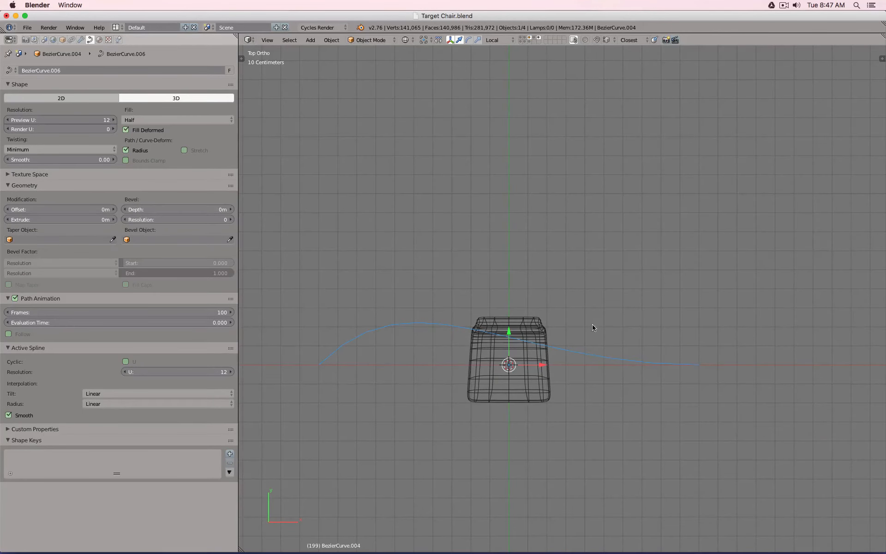
key("Tab")
key("s")
key("y")
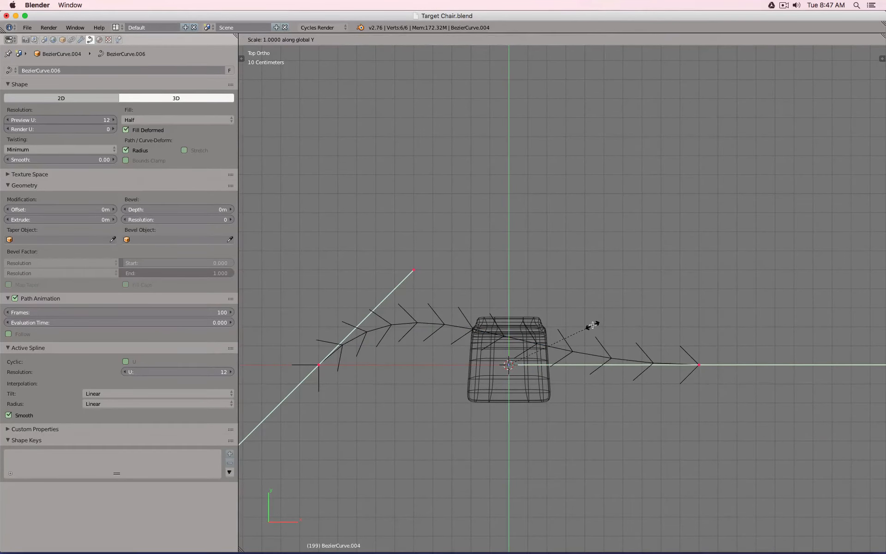
key("0")
key("Return")
key("s")
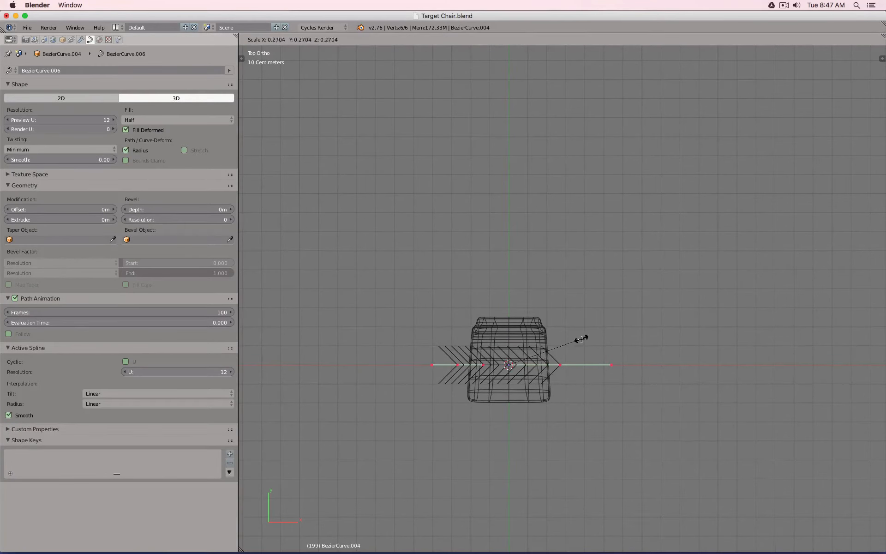
left_click(580, 341)
- Hide the curve's normals and scale its points down to a length of about 43 cm
key("n")
left_click(809, 287)
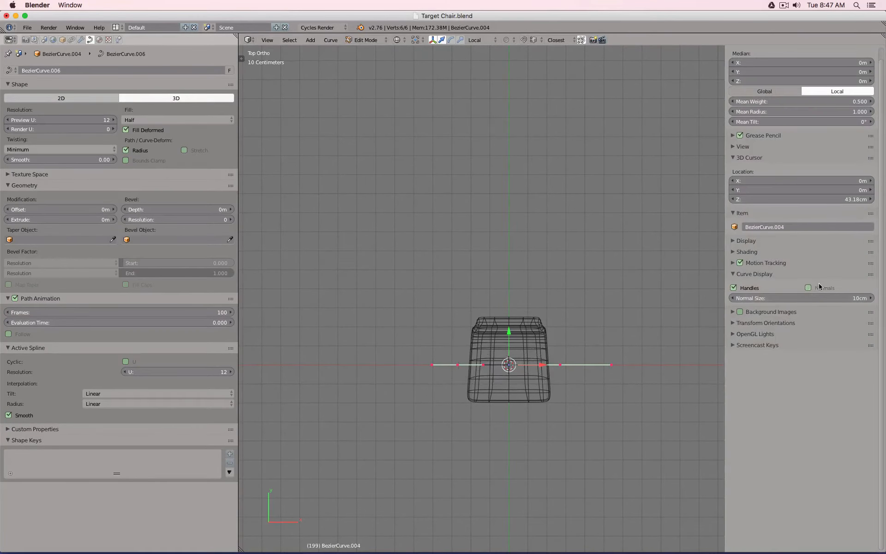
scroll(525, 388, "up", 5)
key("s")
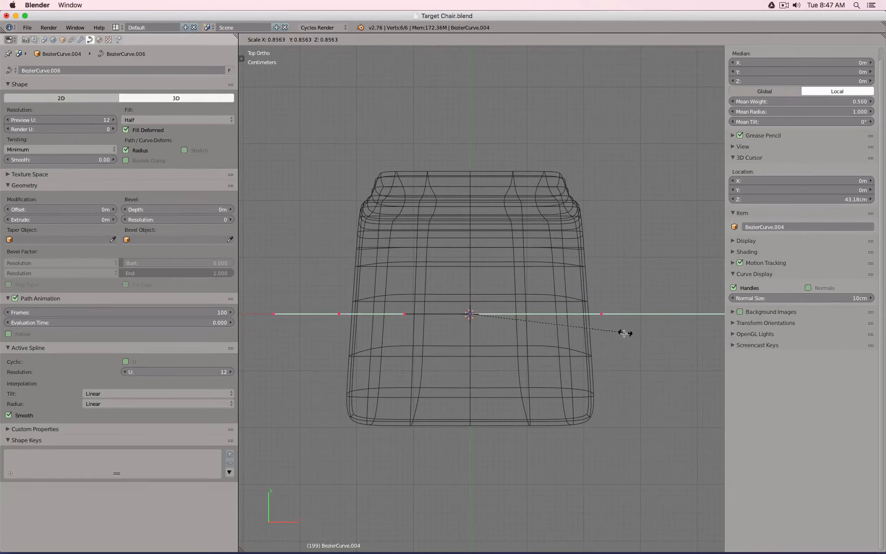
left_click(614, 335)
- Move the curve's points about 16.26 cm along Y toward the bend and return to Object Mode
left_click_drag(469, 283, 470, 191)
key("KP_1")
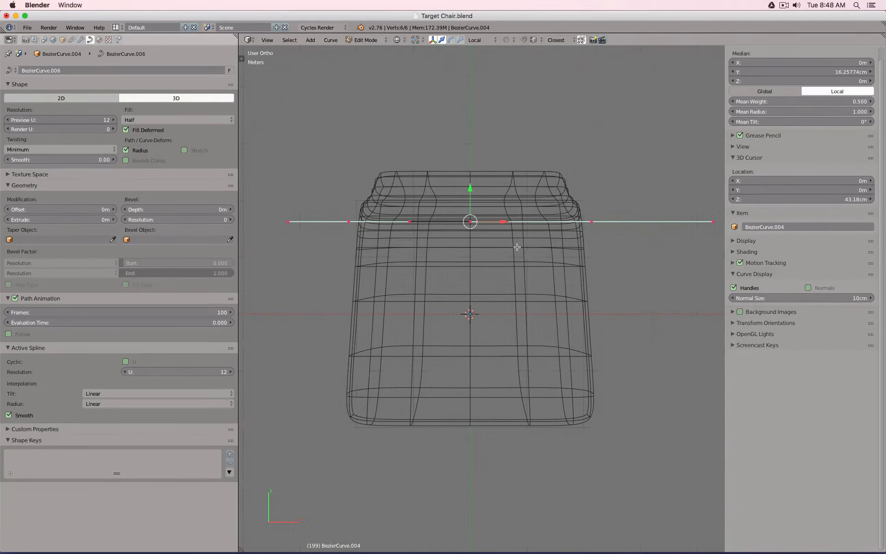
key("KP_3")
key("Tab")
middle_click_drag(565, 270, 409, 356, "shift")
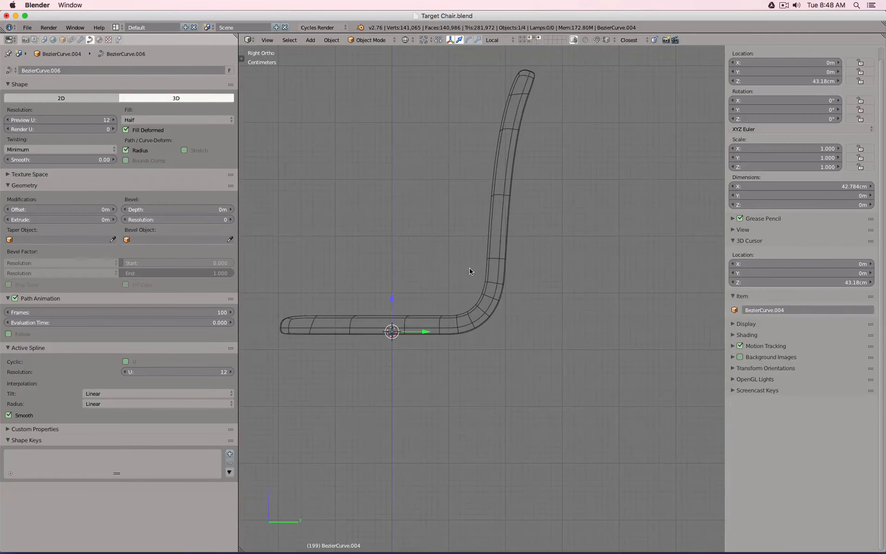
- Turn off the viewport display of the foam's Curve modifier so the cushion lies flat
right_click(500, 252)
left_click(81, 40)
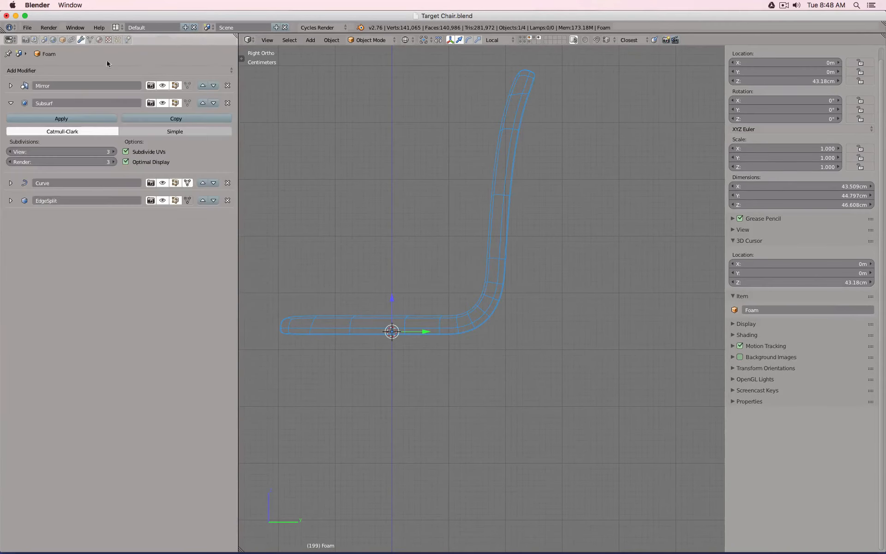
left_click(162, 183)
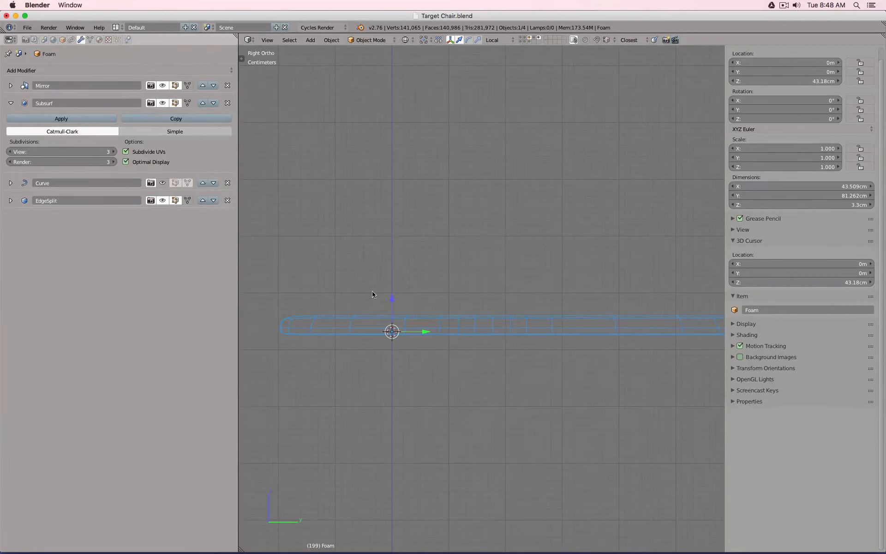
middle_click_drag(372, 293, 565, 376)
- Scale the Bezier curve's points to about 0.97 so its ends sit just outside the flattened foam's sides
right_click(556, 378)
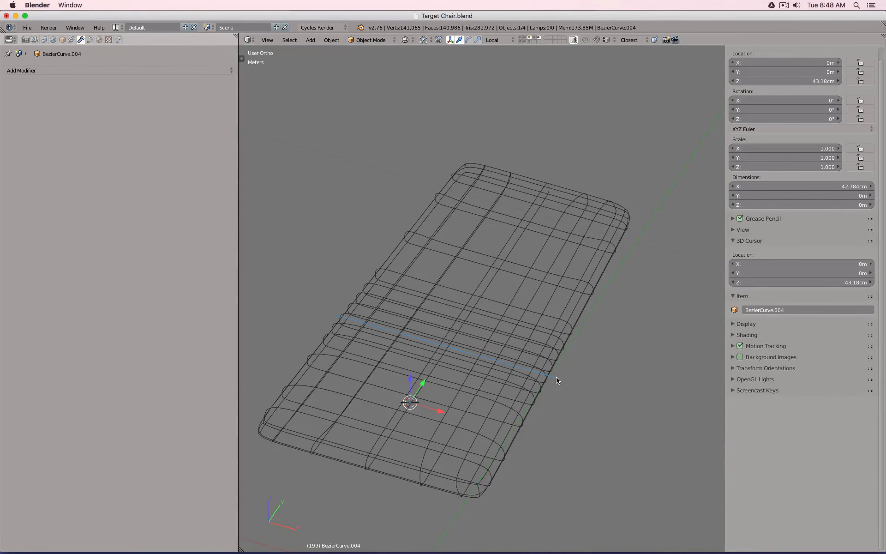
key("KP_7")
key("Tab")
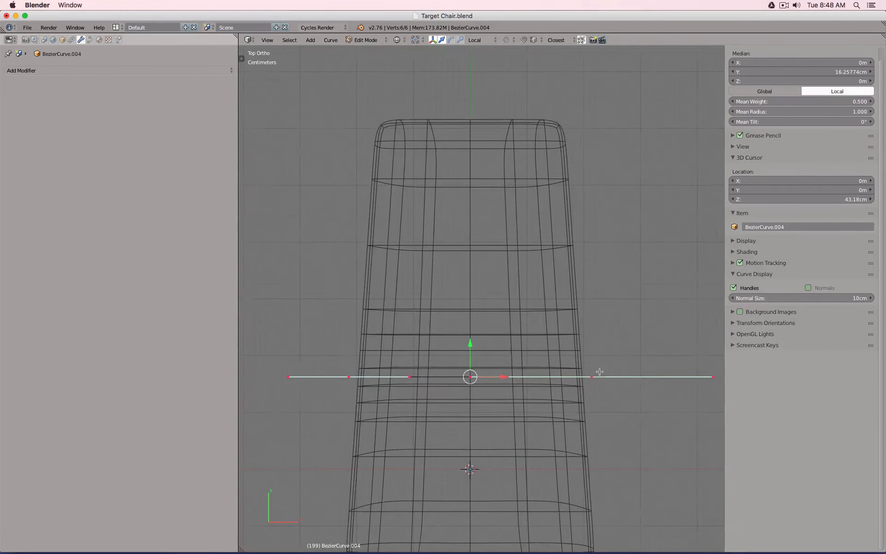
scroll(581, 323, "up", 3)
key("s")
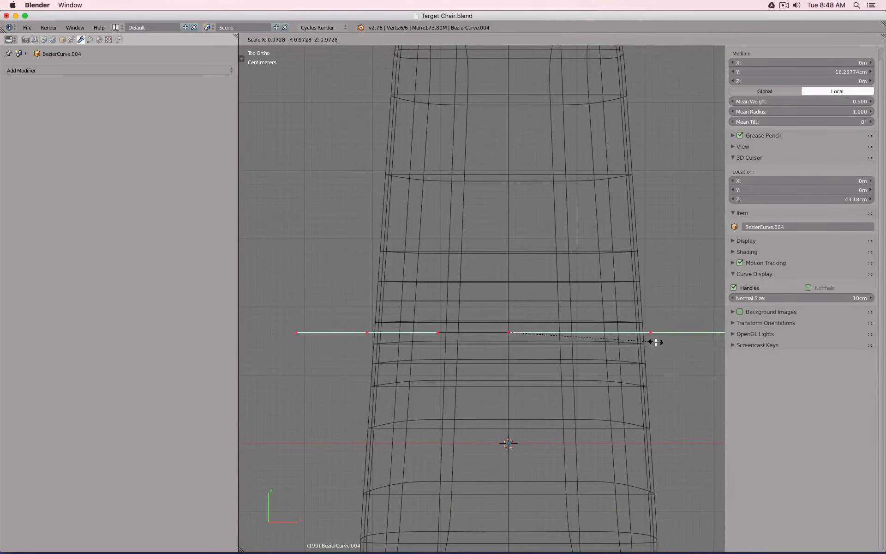
left_click(656, 342)
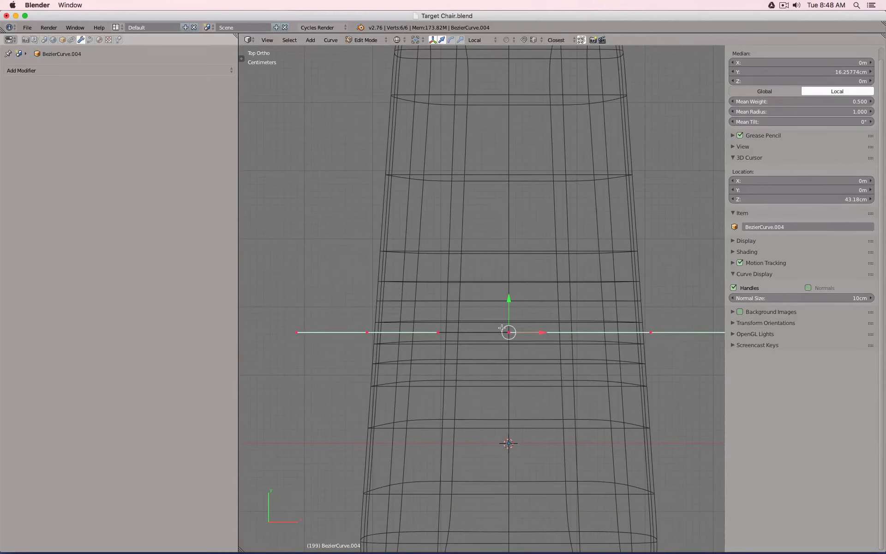
key("w")
left_click(502, 328)
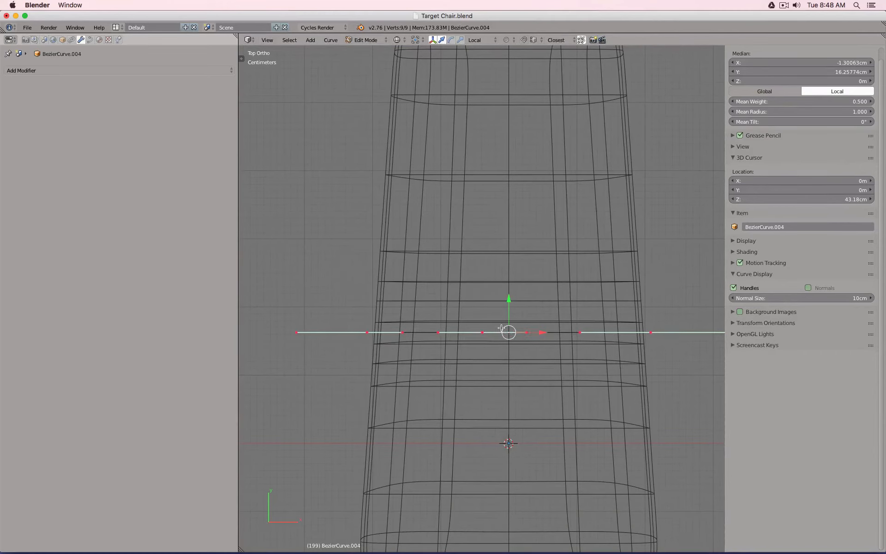
key("w")
left_click(502, 328)
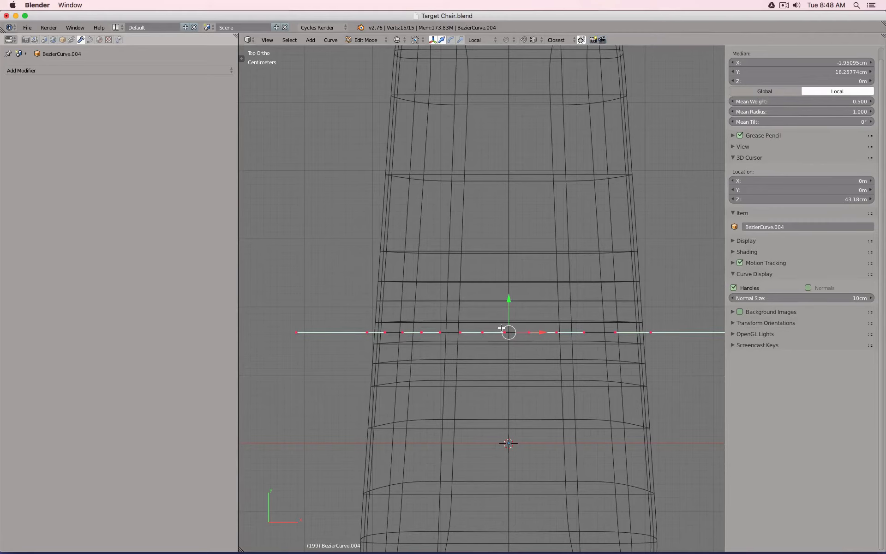
right_click(427, 347)
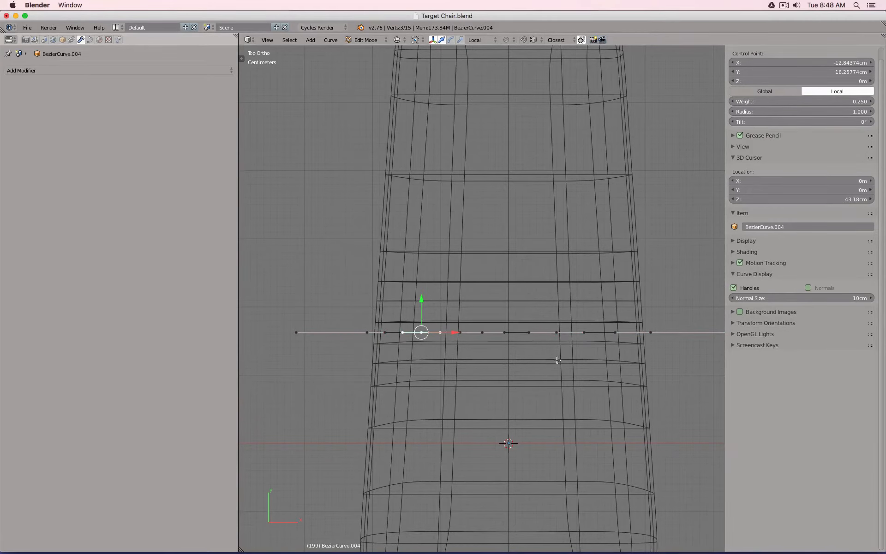
scroll(572, 340, "down", 5)
scroll(598, 351, "up", 6)
scroll(450, 331, "down", 4)
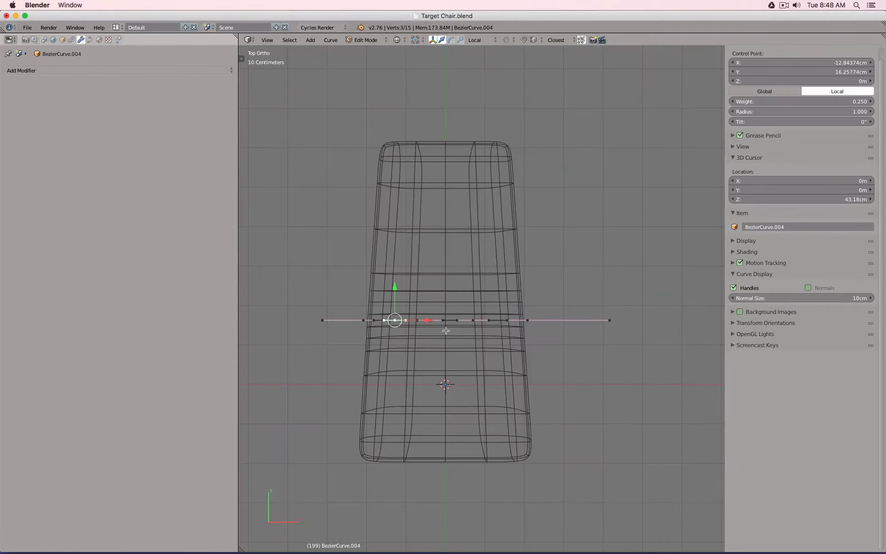
key("a")
key("a")
key("ctrl+z")
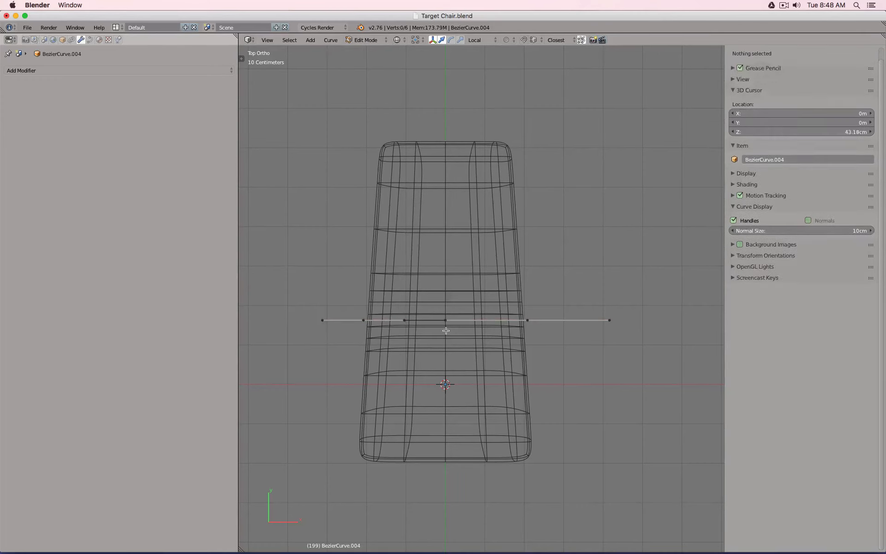
- Set the curve's handles to Vector and subdivide it twice into evenly spaced points
key("v")
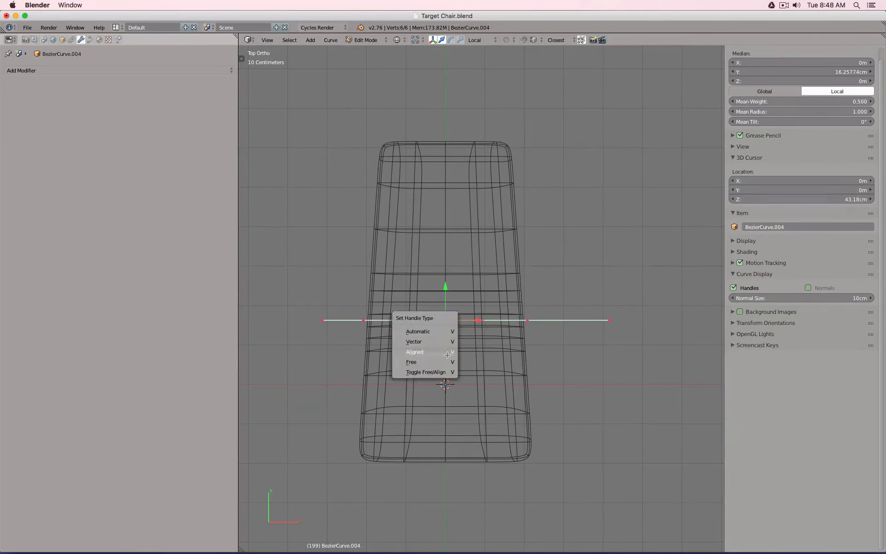
left_click(443, 342)
scroll(419, 340, "up", 3)
right_click(330, 312)
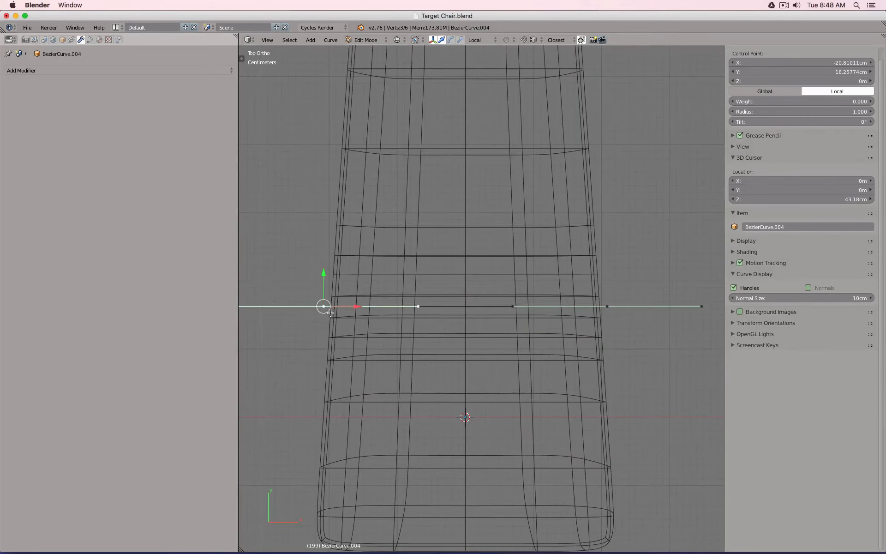
right_click(582, 323, "shift")
key("w")
left_click(561, 332)
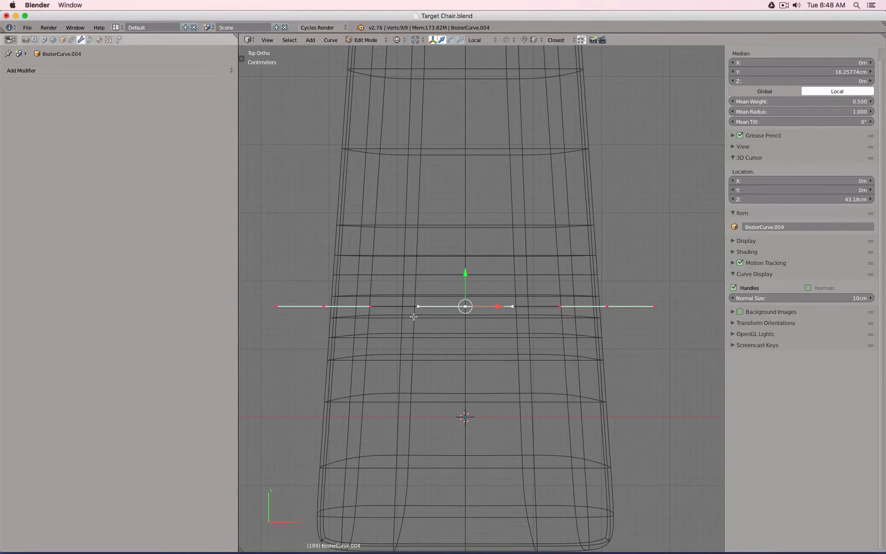
key("w")
left_click(410, 318)
- Raise the curve's three inner control points about 2.95 cm along Z to the foam's upper surface
right_click(397, 308)
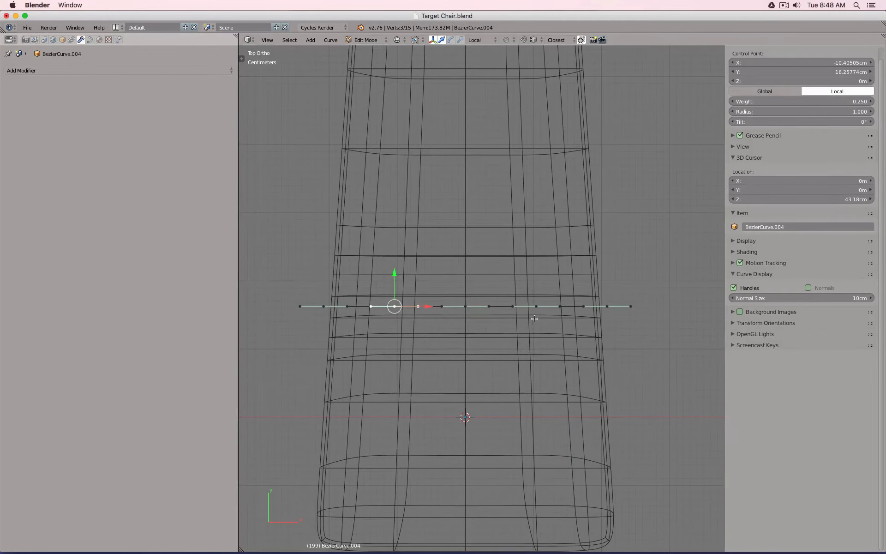
right_click(540, 311, "shift")
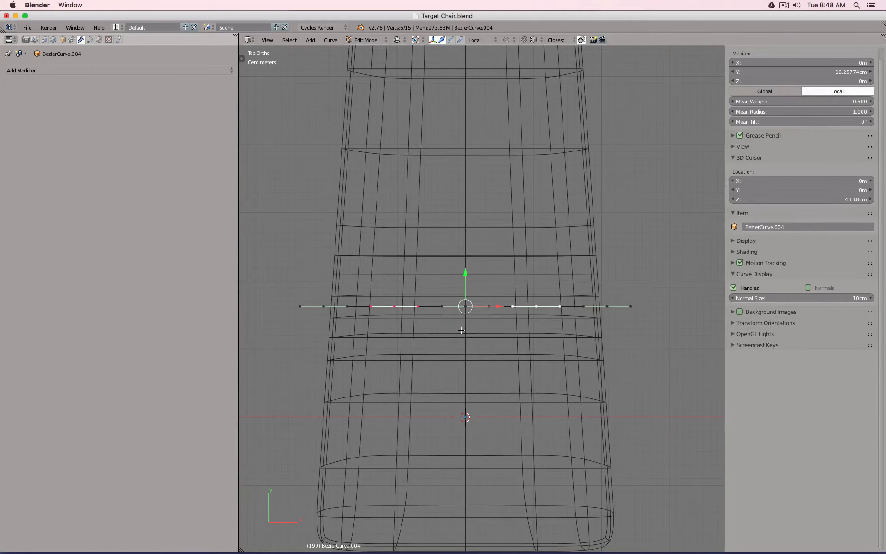
key("KP_1")
scroll(464, 323, "up", 5)
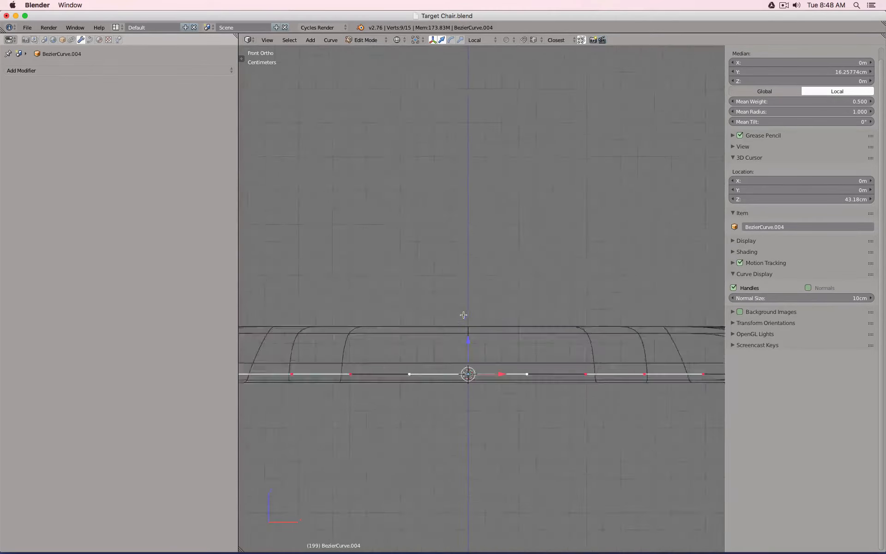
key("g")
key("z")
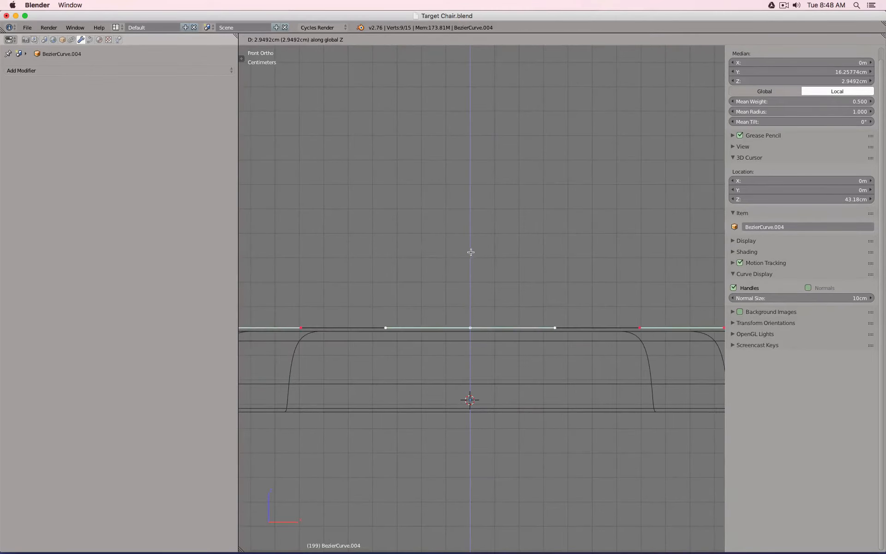
left_click(471, 252)
- Scale the two raised outer control points apart so they sit near the foam's side edges
scroll(470, 254, "down", 3)
right_click(331, 265)
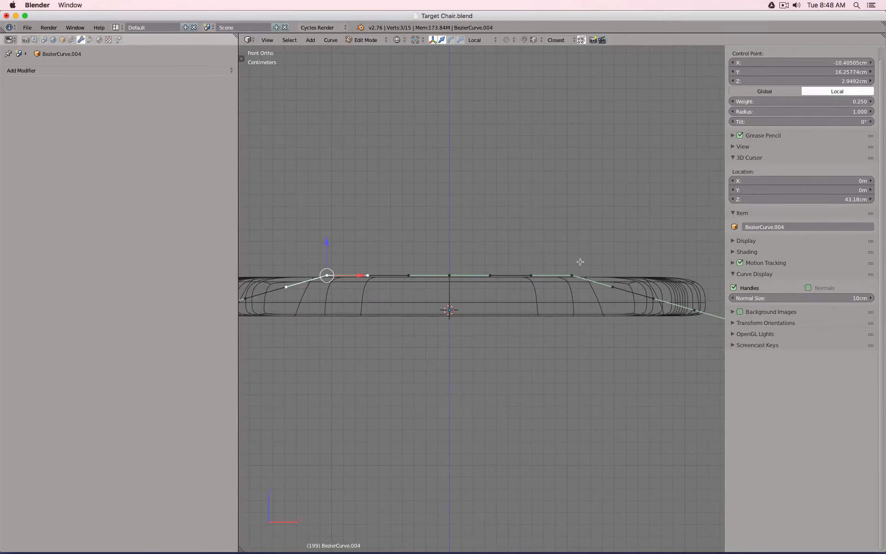
right_click(578, 261, "shift")
scroll(575, 252, "down", 3, "ctrl")
key("s")
left_click(678, 251)
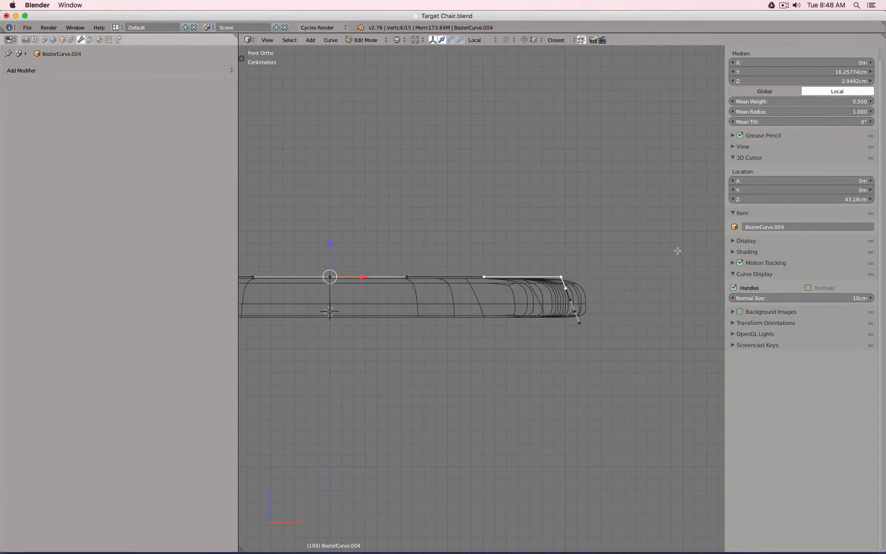
- Select the curve's two end points and two raised outer control points and set their handle type to Aligned
key("z")
key("KP_7")
scroll(577, 295, "up", 2)
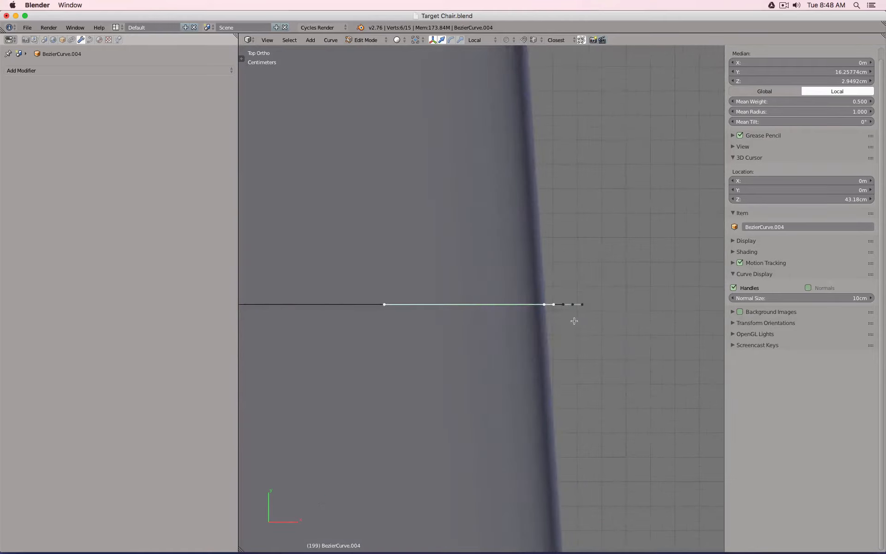
middle_click_drag(574, 321, 560, 241)
scroll(559, 242, "down", 4)
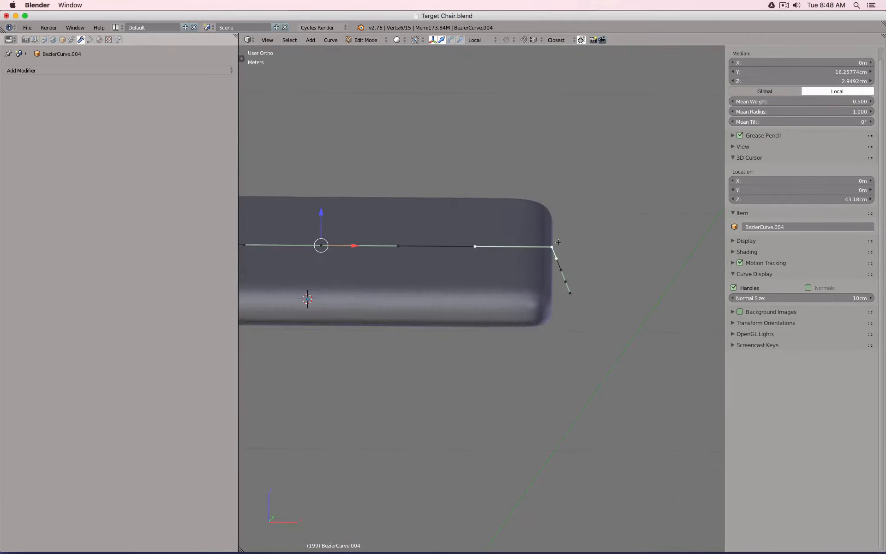
scroll(563, 248, "down", 3)
right_click(293, 245, "shift")
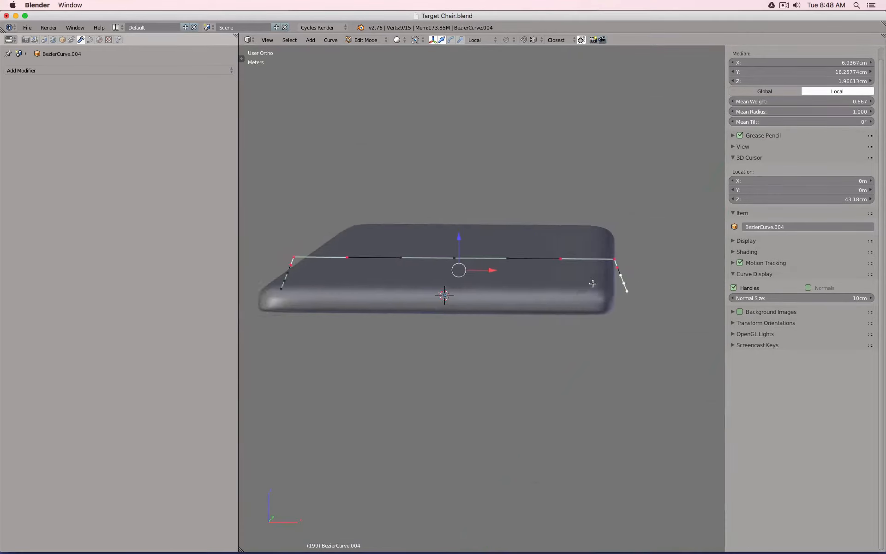
scroll(359, 263, "up", 3)
right_click(364, 286, "shift")
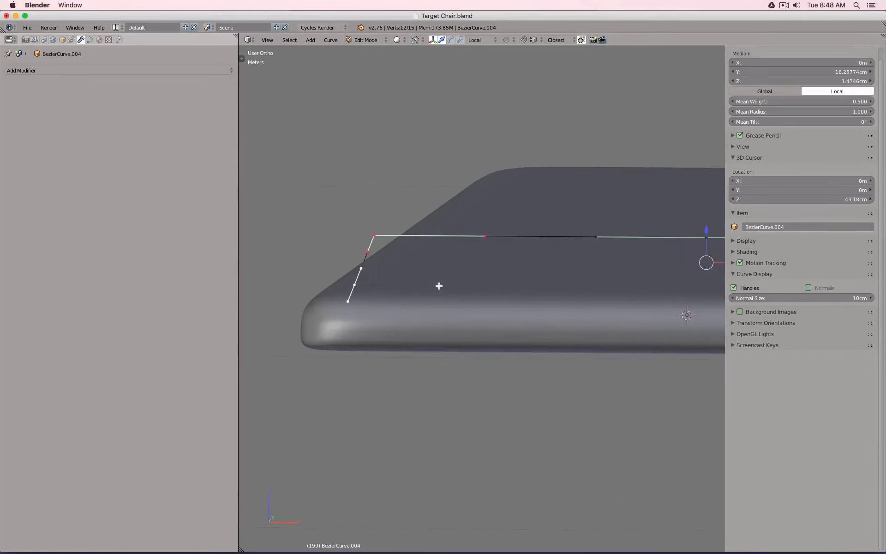
key("v")
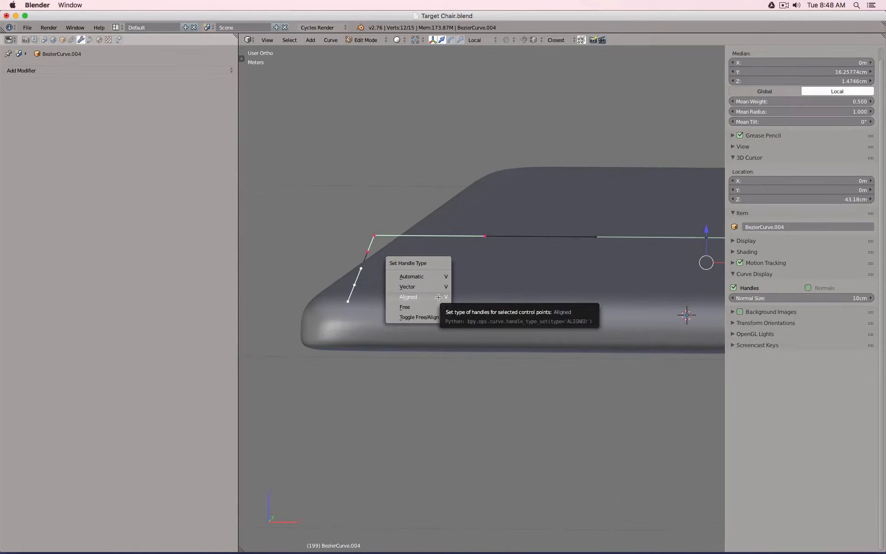
left_click(439, 297)
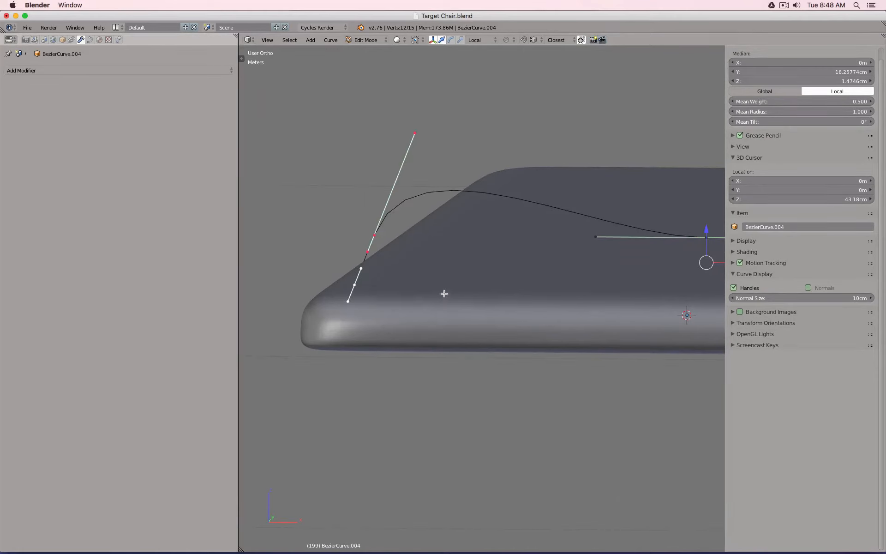
key("v")
left_click(444, 295)
- Lower the protruding inner handle of the raised outer control point along local Z to lie level with the foam's upper surface
right_click(414, 134)
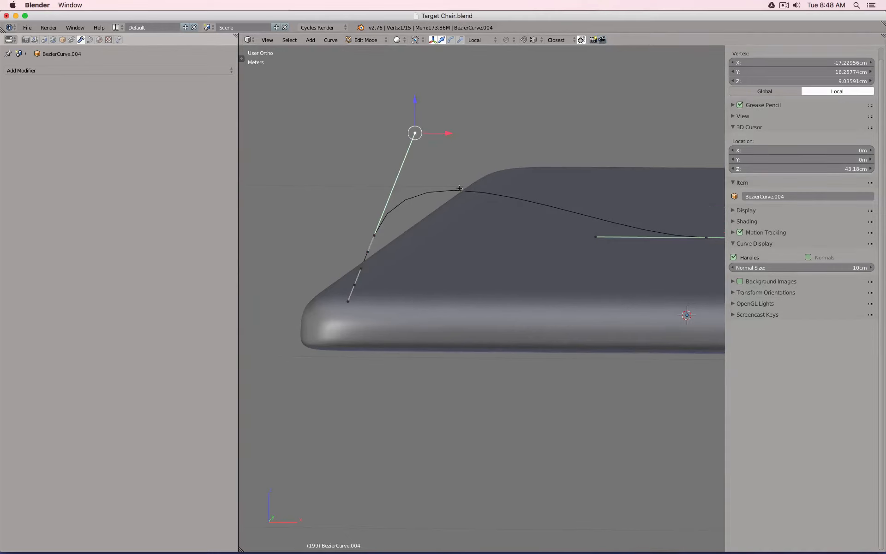
scroll(422, 210, "down", 4)
key("g")
key("z")
key("z")
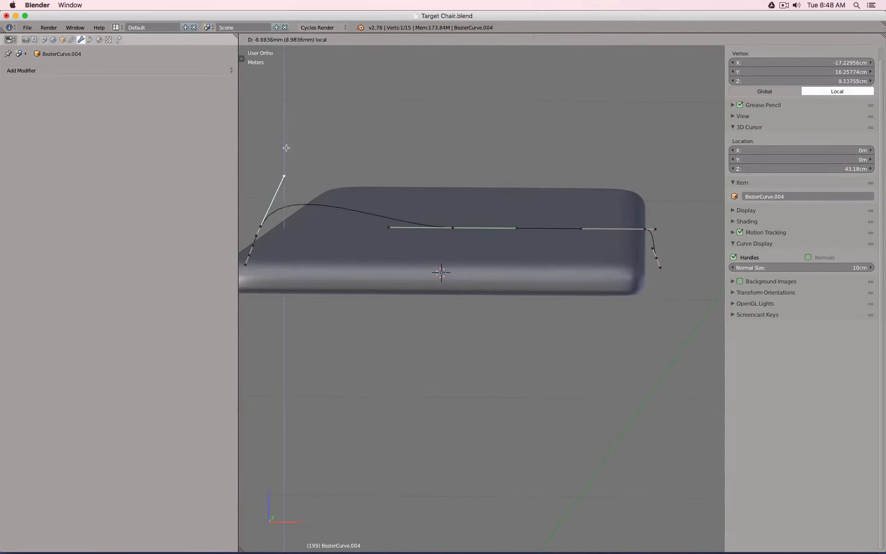
left_click(388, 226)
- Scale the two lowest end handles to about 0.98 along X so the curve's ends hang vertically beside the foam
right_click(660, 268, "shift")
middle_click_drag(661, 268, 446, 305)
key("s")
key("x")
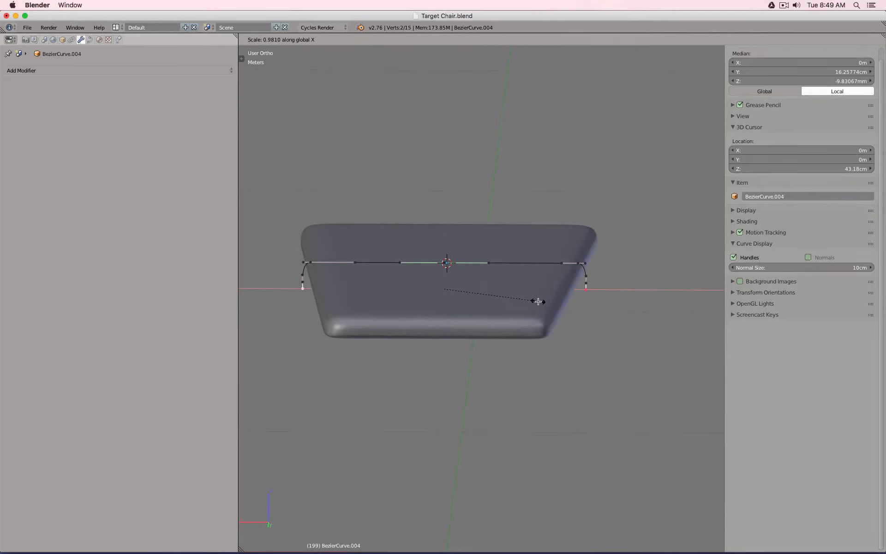
left_click(538, 301)
- Scale the curve's two end points and two raised outer control points slightly inward toward the foam's sides
key("KP_3")
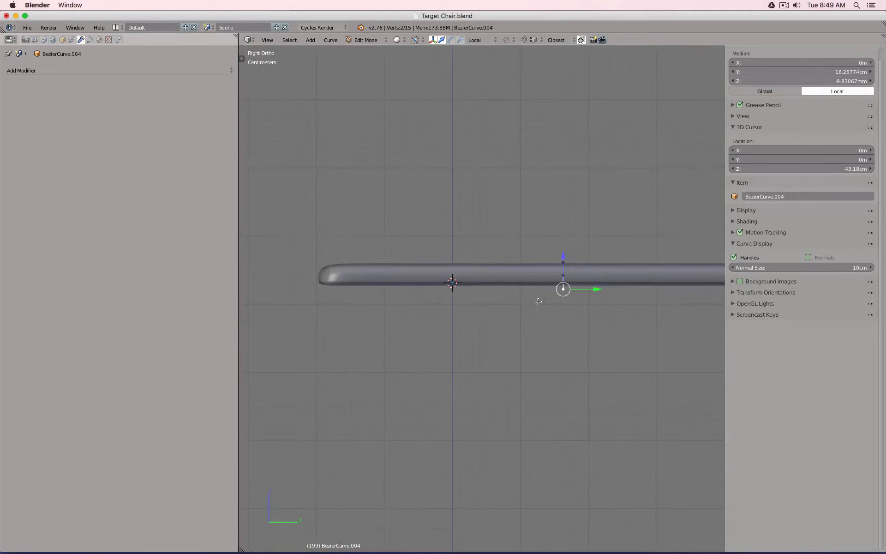
key("KP_1")
key("z")
scroll(576, 279, "up", 8)
scroll(574, 279, "down", 6)
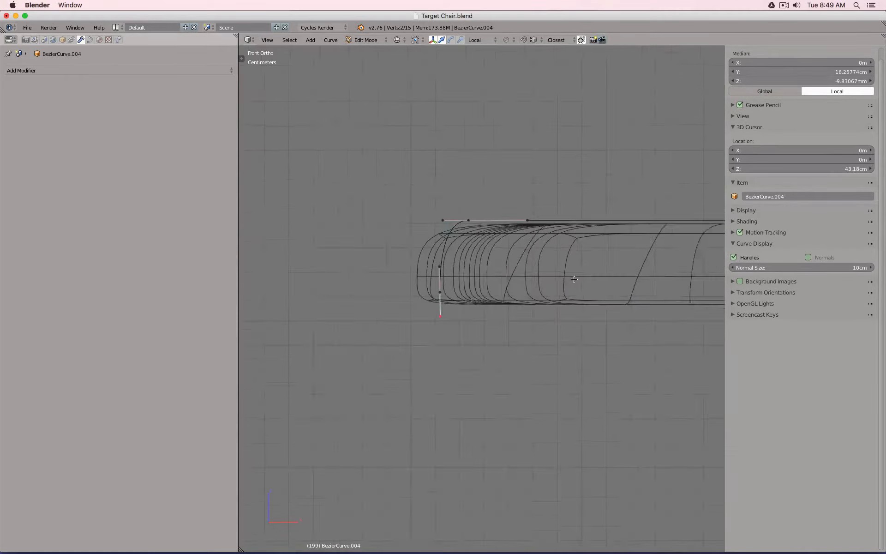
key("z")
middle_click_drag(589, 267, 319, 296)
scroll(319, 296, "down", 2)
right_click(272, 290)
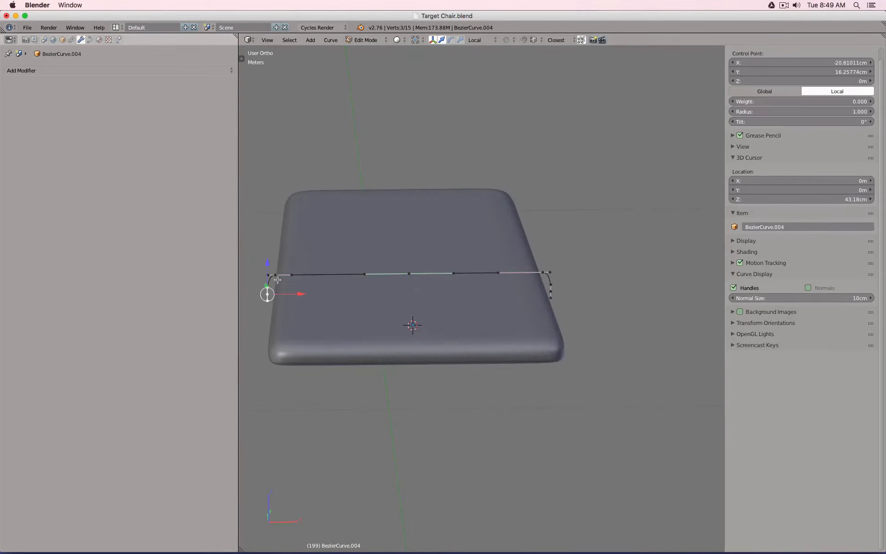
right_click(545, 272, "shift")
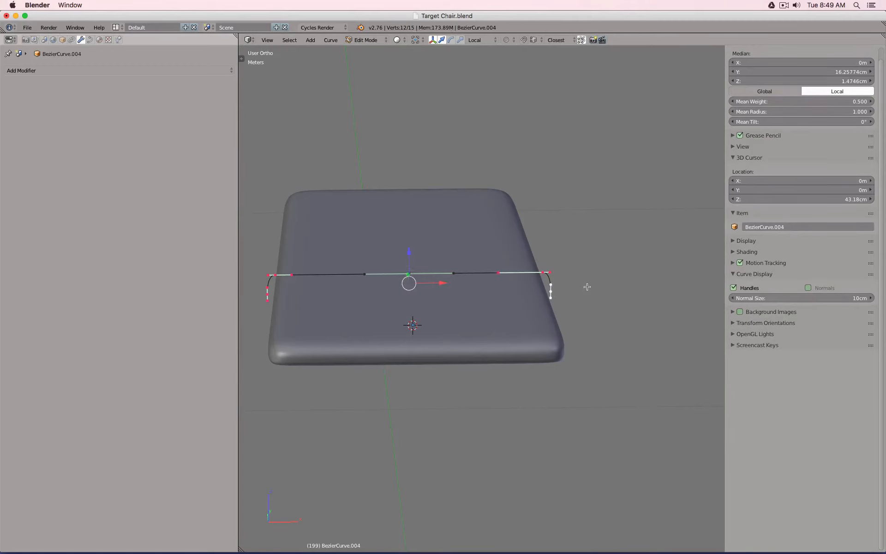
key("s")
left_click(527, 274)
- Scale the two raised outer control points to about 0.93 along X, moving them inward from the foam's side edges
right_click(272, 277)
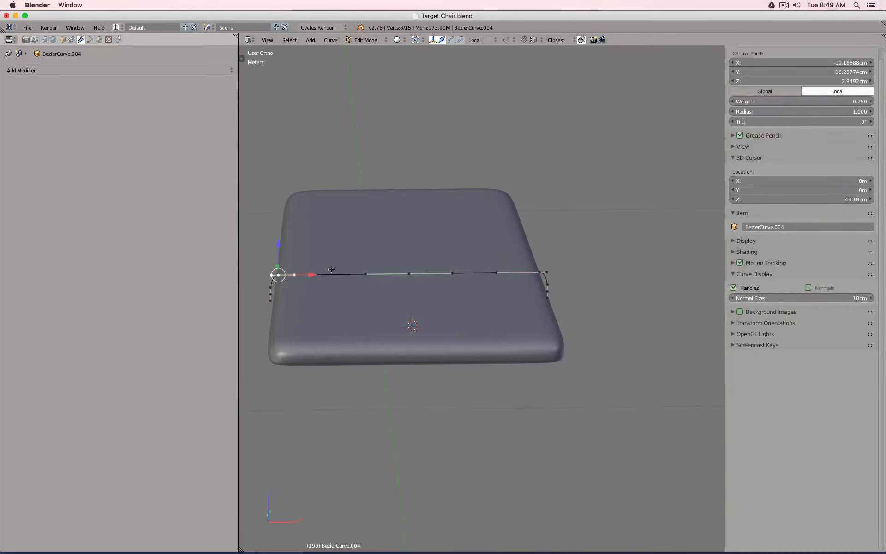
right_click(541, 267, "shift")
middle_click_drag(593, 255, 544, 256, "shift")
scroll(550, 266, "up", 2)
key("s")
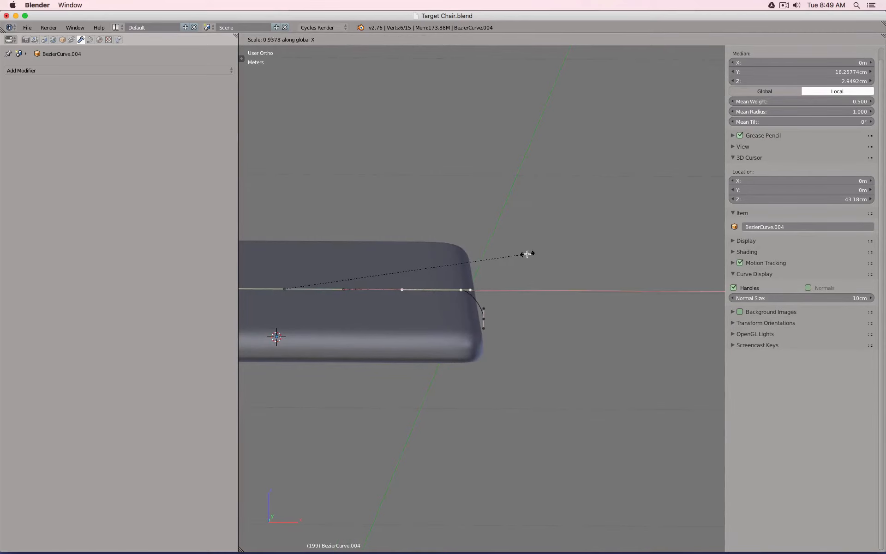
left_click(525, 253)
- Scale the outward handles of the raised outer control points apart along X to round the curve's corners, and leave Edit Mode
right_click(469, 287)
scroll(469, 287, "down", 3)
middle_click_drag(428, 278, 540, 279, "shift")
right_click(366, 282, "shift")
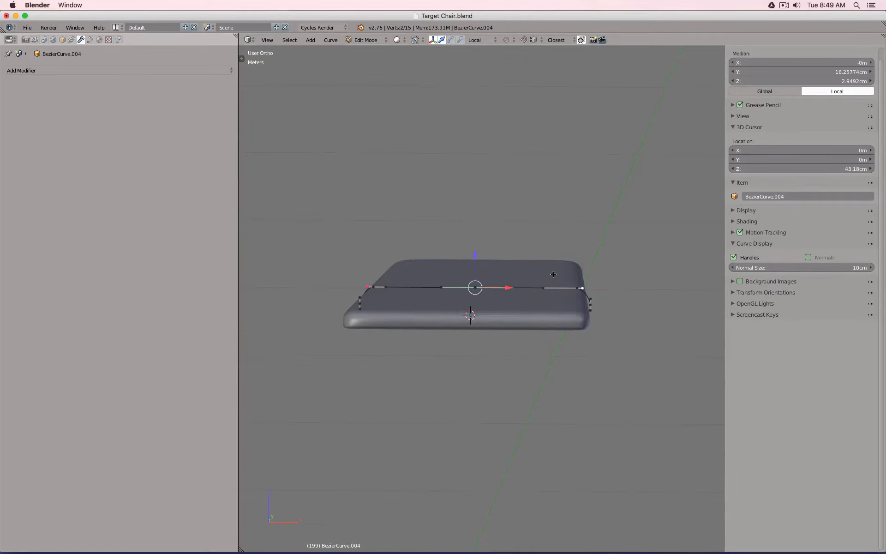
scroll(587, 277, "up", 5)
key("s")
key("x")
left_click(612, 278)
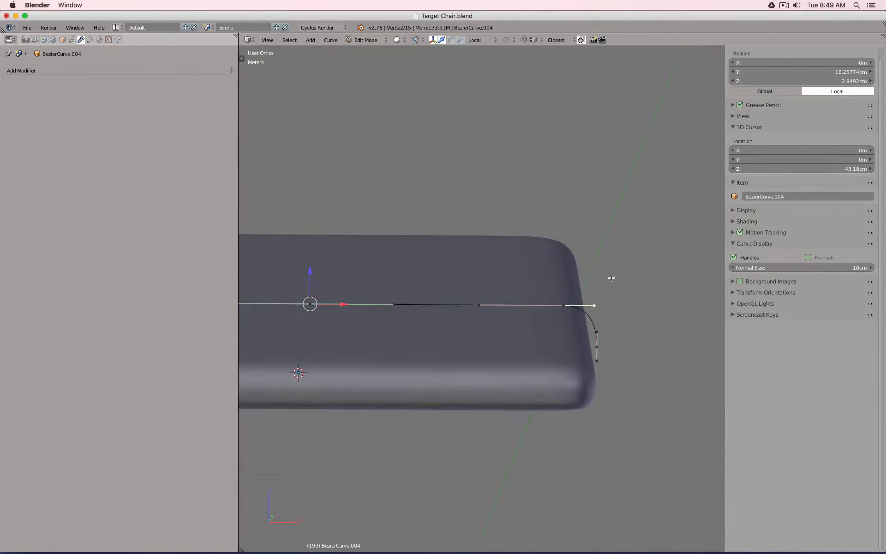
key("Tab")
- Add a Shrinkwrap modifier to the Bezier curve with Foam as its target
scroll(611, 278, "down", 4)
middle_click_drag(620, 299, 591, 296)
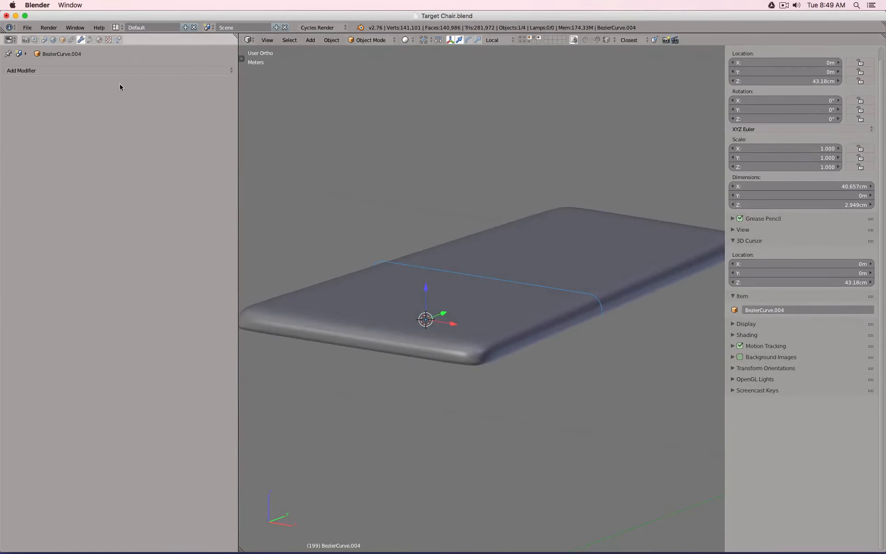
left_click(174, 71)
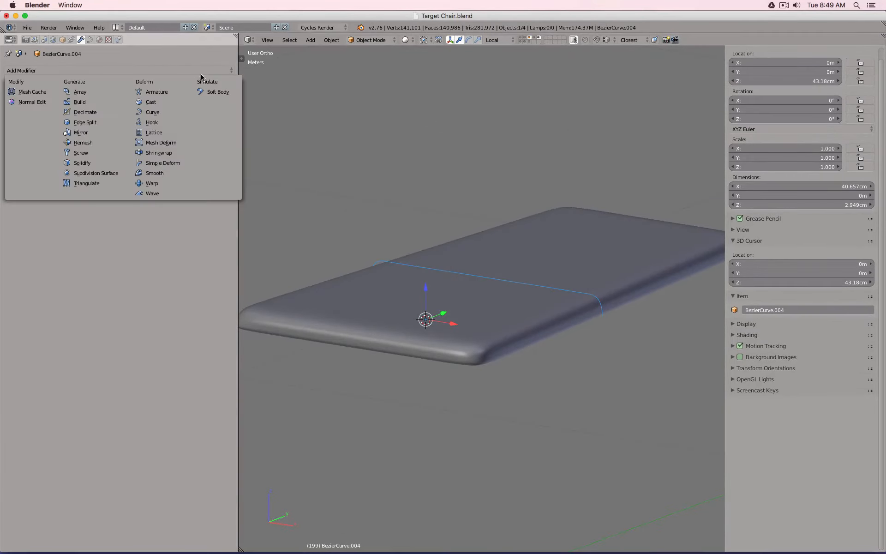
left_click(176, 150)
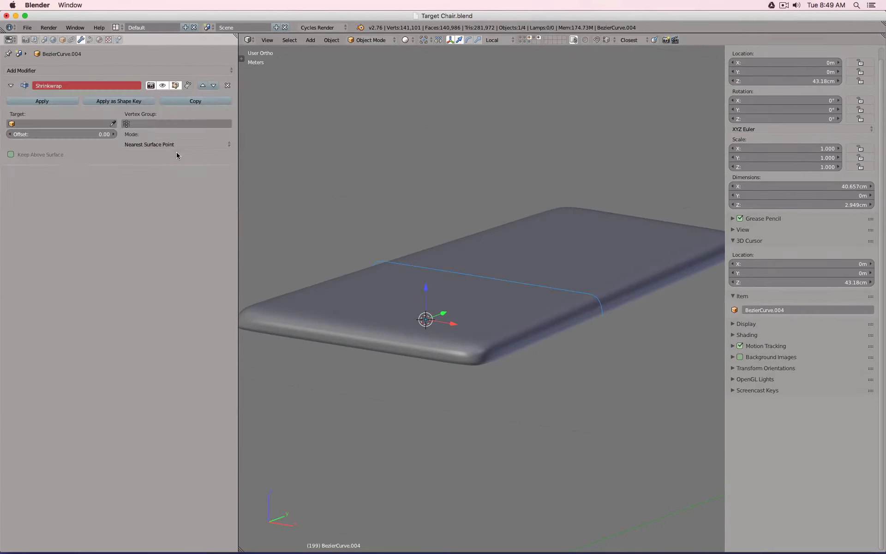
left_click(112, 123)
left_click(518, 225)
middle_click_drag(434, 233, 408, 240)
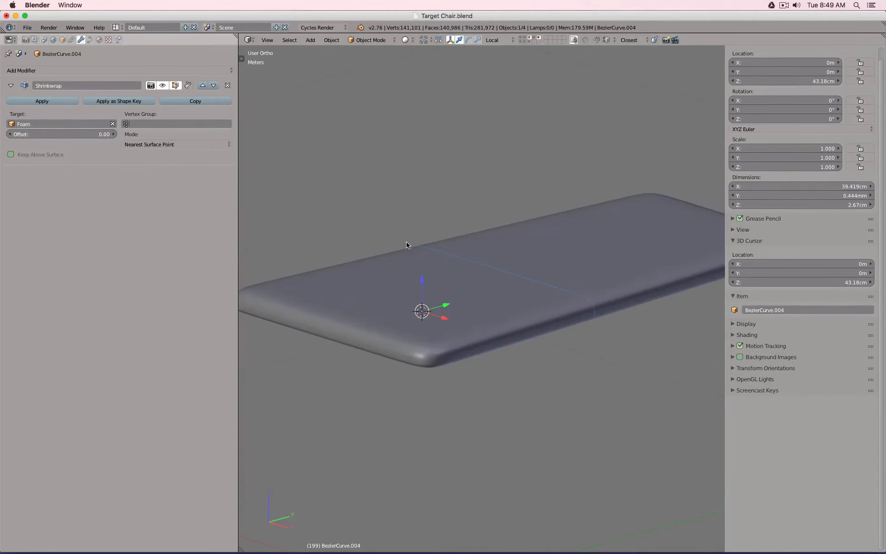
- Turn the Foam object's Curve modifier back on in the viewport to bend it into the chair shape
right_click(556, 236)
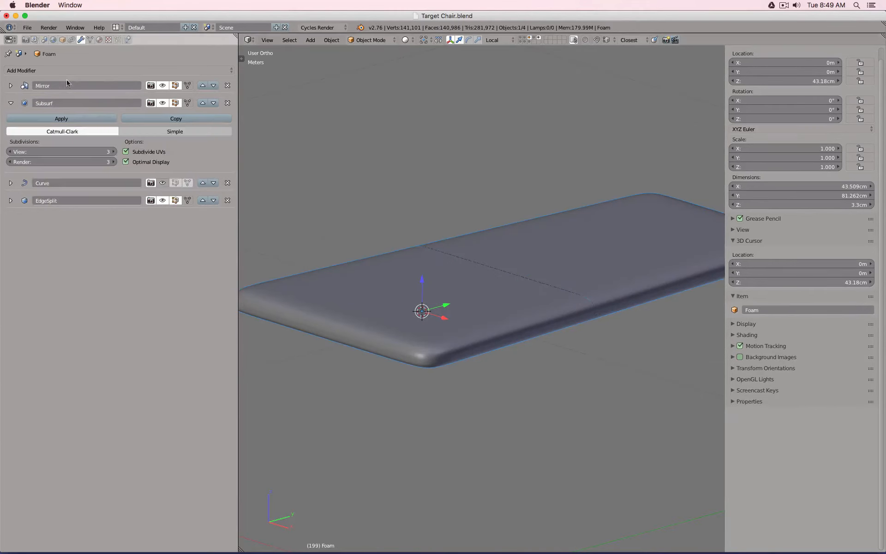
left_click(11, 183)
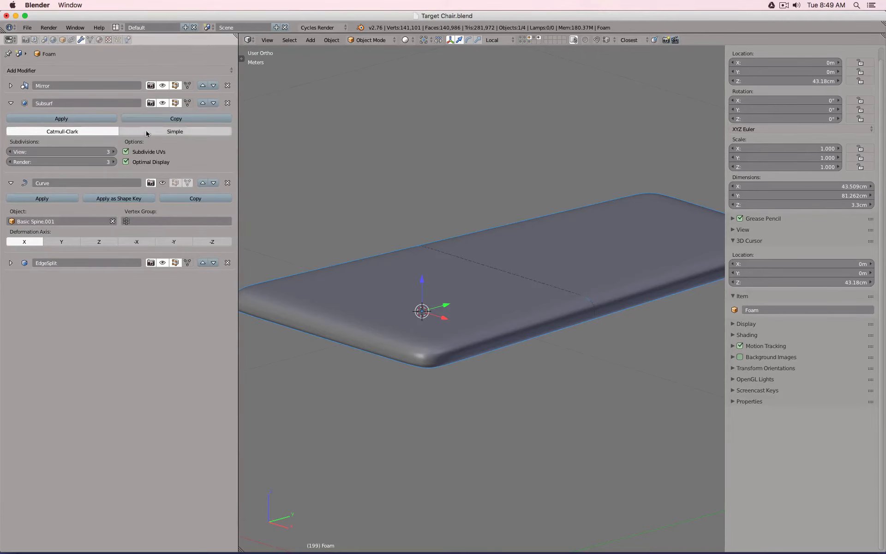
left_click(164, 183)
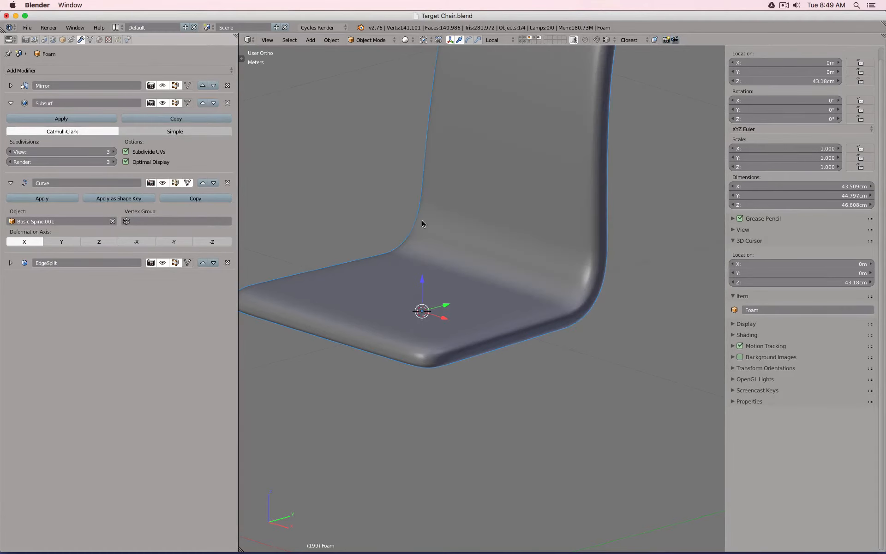
mouse_move(421, 223)
middle_mouse_down()
mouse_move(416, 215)
mouse_move(650, 284)
middle_mouse_up()
key("z")
- Add a Curve modifier to the Bezier curve, place it above Shrinkwrap, and set its object to Basic Spine.001
right_click(611, 280)
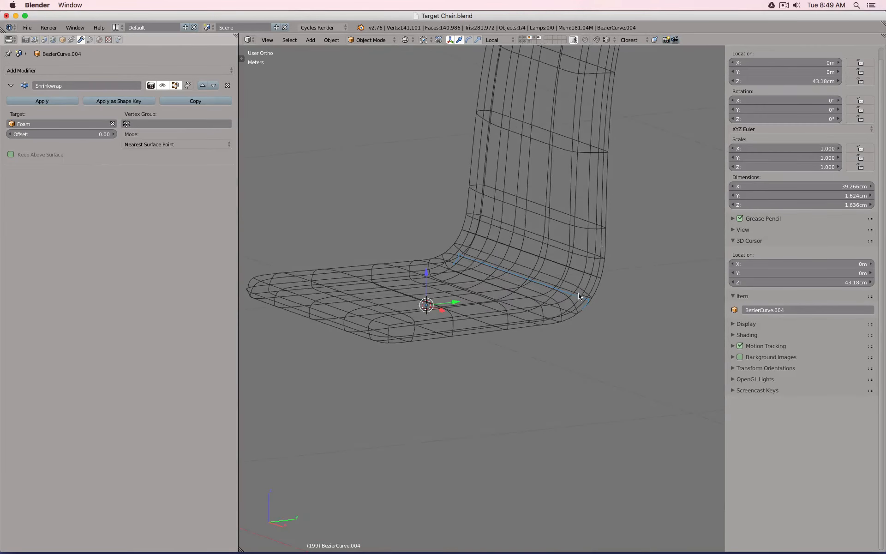
left_click(96, 71)
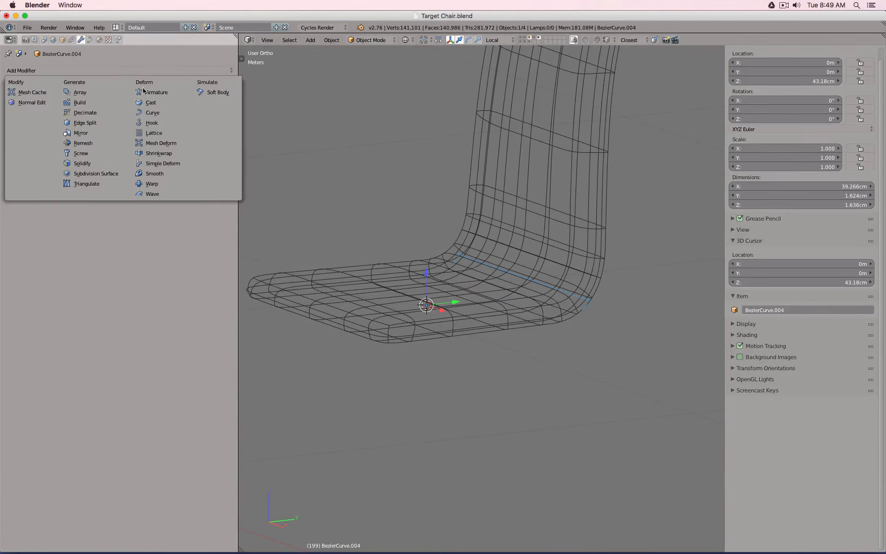
left_click(152, 113)
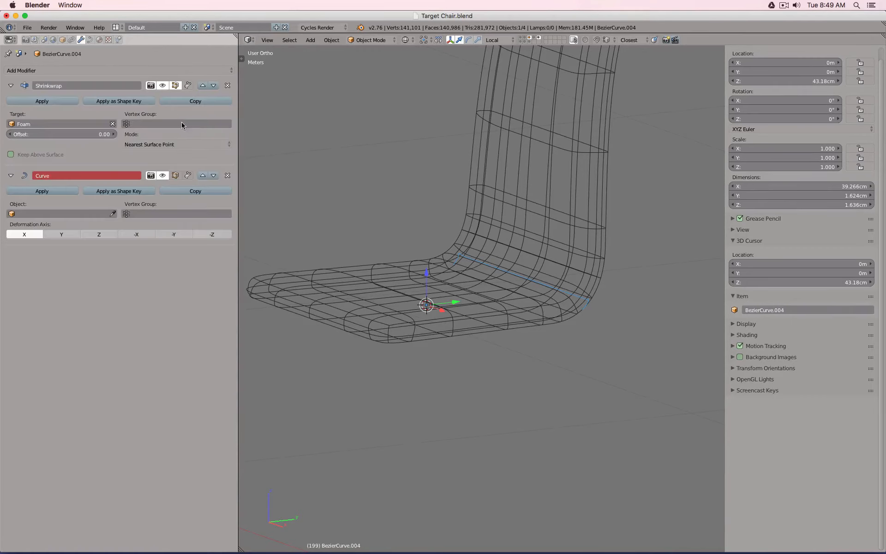
left_click(204, 176)
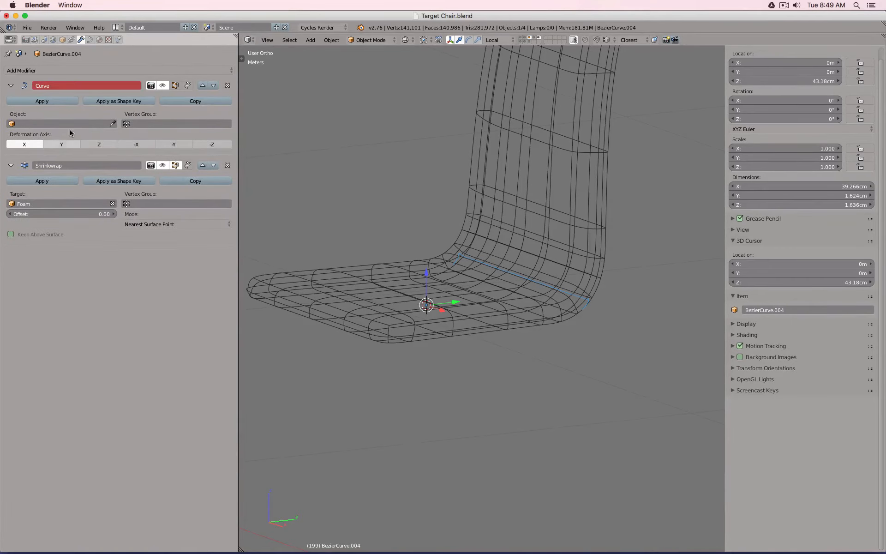
left_click(82, 123)
left_click(60, 142)
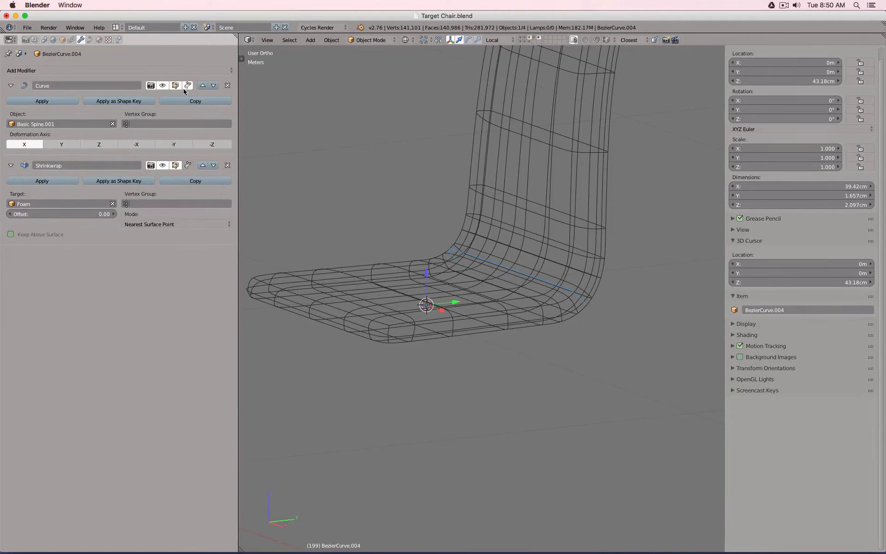
- Hide the foam and select the isolated Bezier curve to examine its bent shape
key("z")
right_click(550, 241)
key("h")
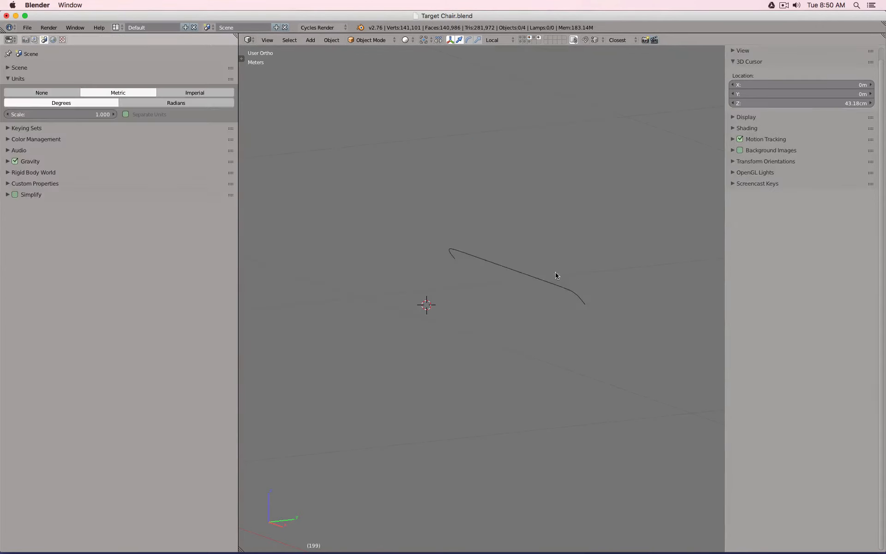
middle_click_drag(555, 272, 614, 280)
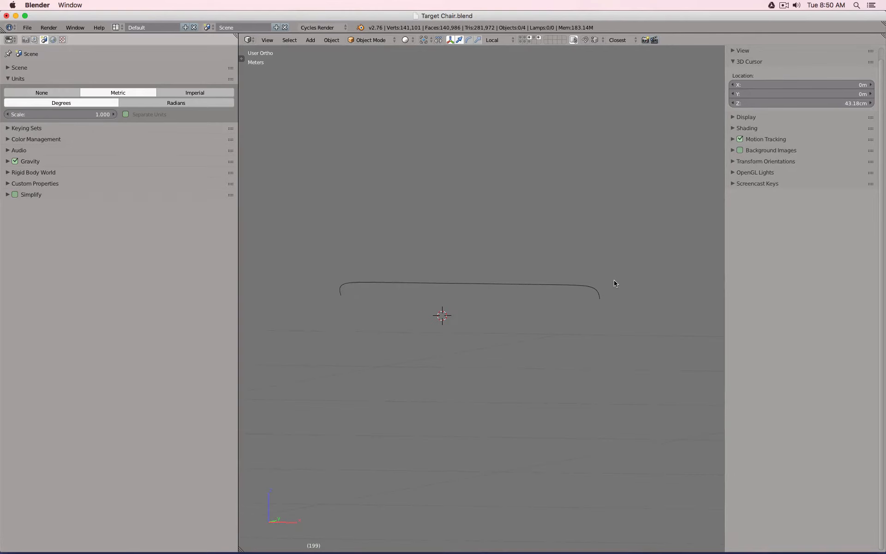
right_click(493, 290)
middle_click_drag(587, 313, 391, 294)
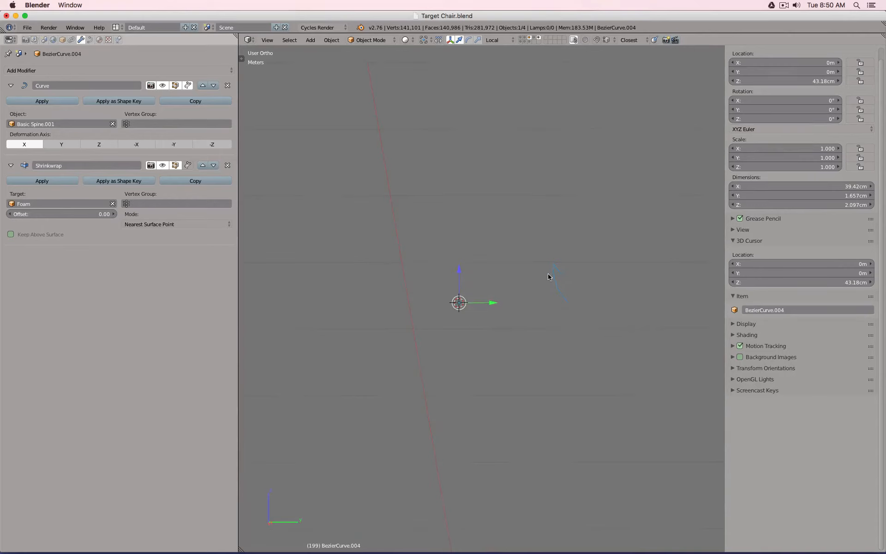
- Reveal all hidden objects and select the base Foam mesh in wireframe with the high-resolution copy's layer turned off
middle_click_drag(498, 308, 545, 295)
key("alt+h")
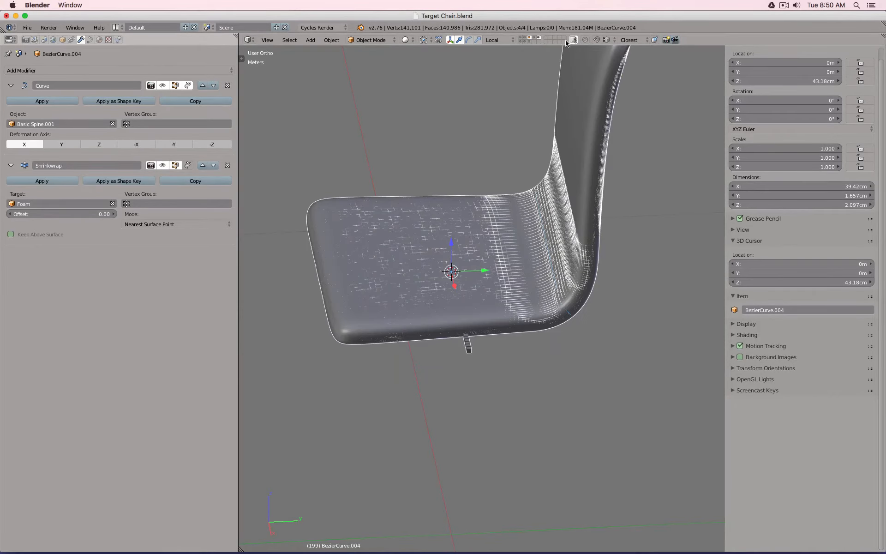
left_click(539, 39)
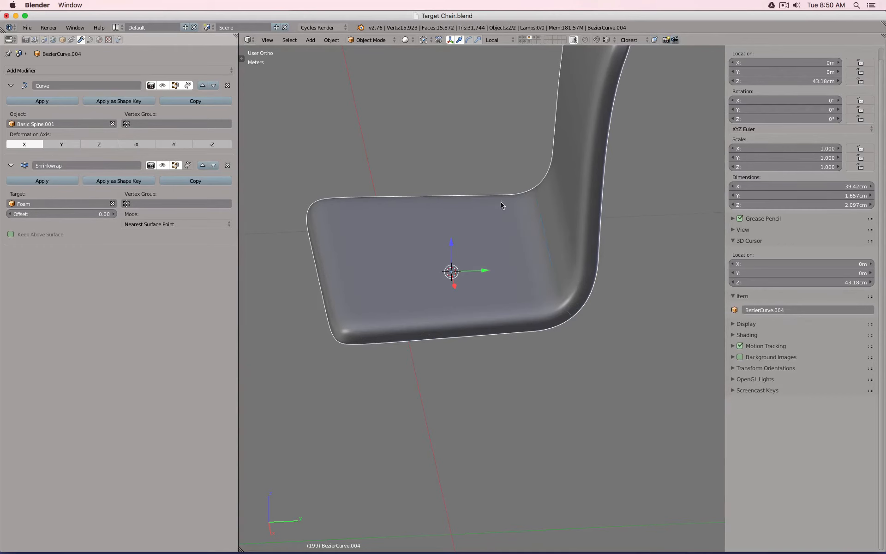
key("z")
right_click(502, 245)
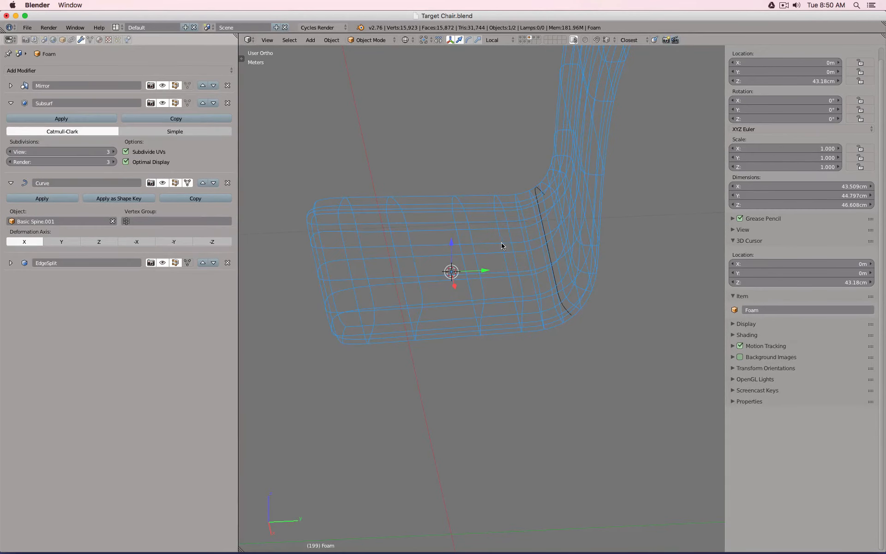
- Turn the high-resolution foam's layer back on and delete the old arrayed stitch cube under the seat
left_click(539, 40, "shift")
right_click(468, 351)
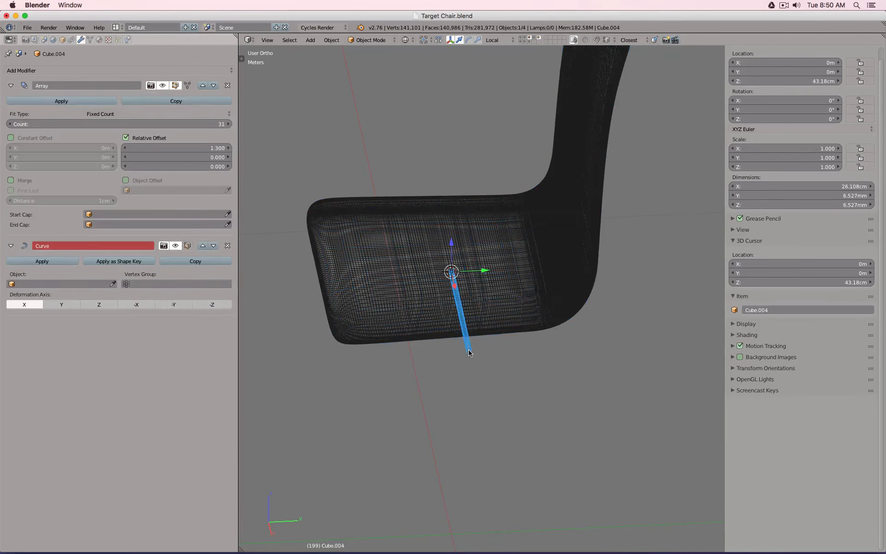
key("x")
left_click(468, 352)
- Examine the high-resolution foam, the stitching and the base foam by isolating their layers, ending on the base foam's layer
right_click(487, 272)
scroll(596, 258, "up", 4)
scroll(596, 260, "down", 3)
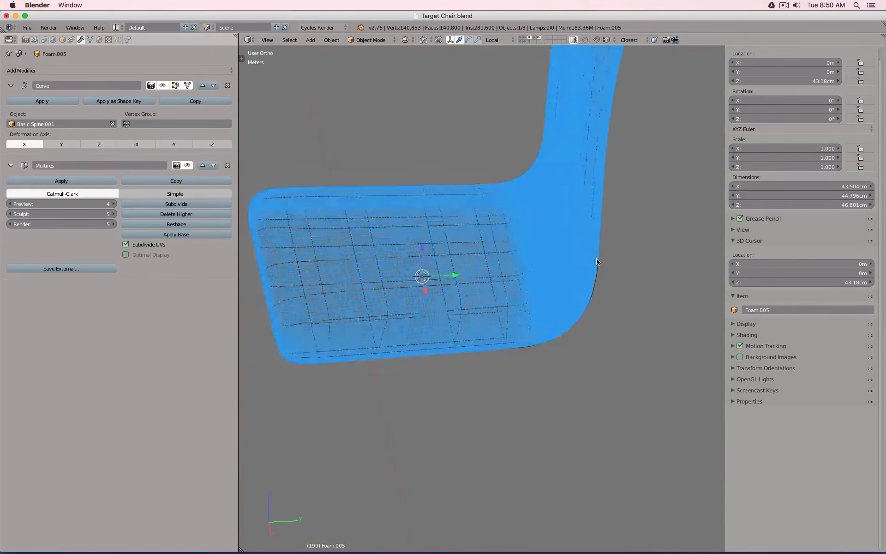
middle_click_drag(597, 260, 527, 70)
key("z")
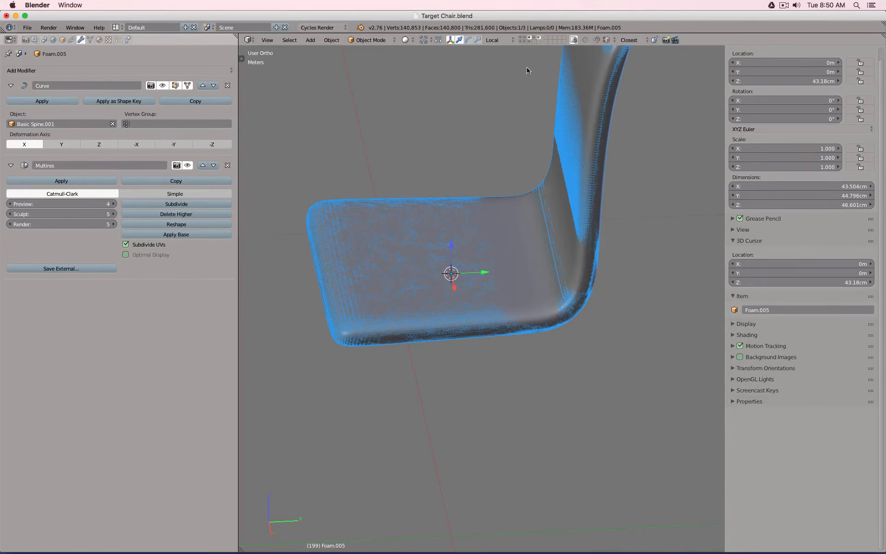
left_click(539, 40)
scroll(566, 193, "up", 4)
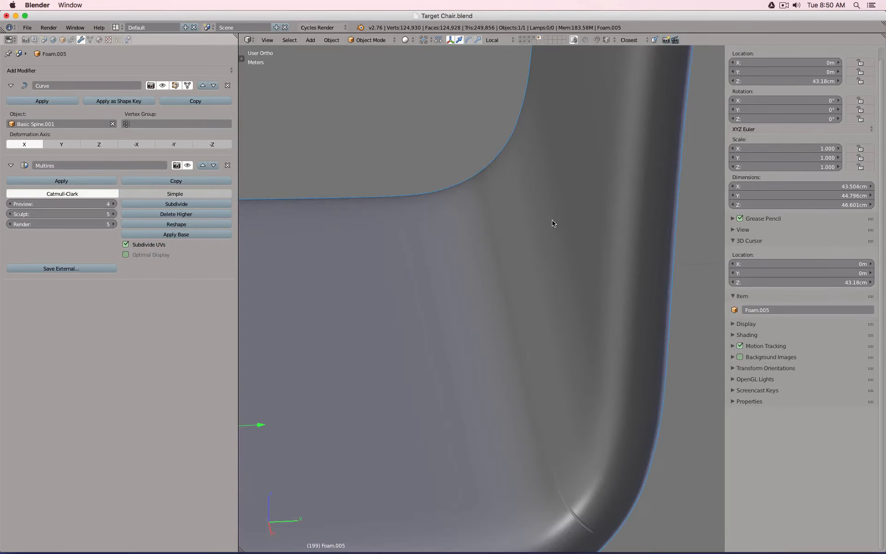
left_click(536, 39)
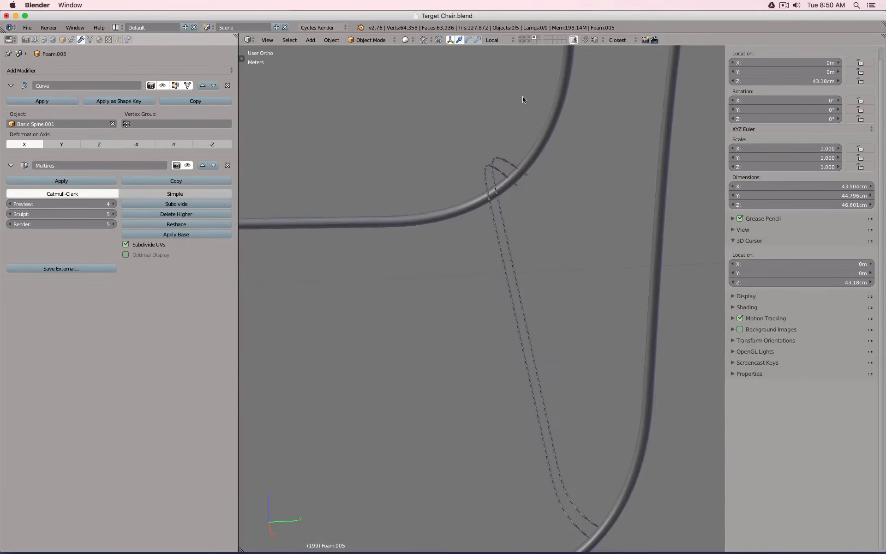
left_click(529, 40)
scroll(509, 72, "down", 3)
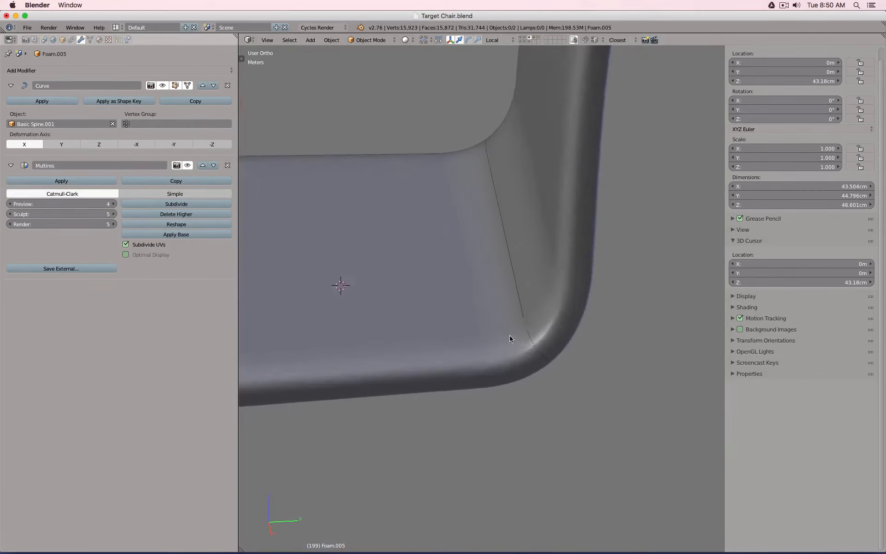
scroll(503, 312, "up", 3)
right_click(503, 313)
scroll(528, 300, "up", 2)
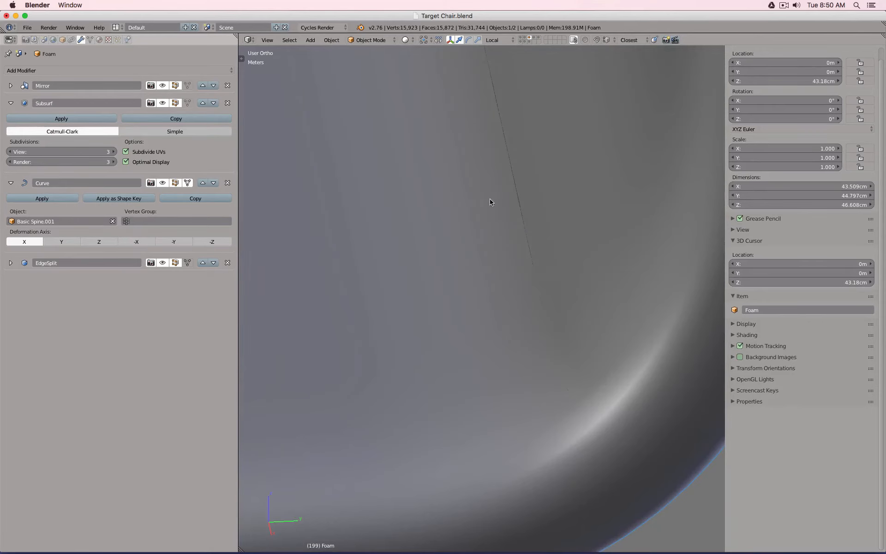
- Check how the seam curve follows the Foam surface at the seat bend and select only that curve
key("z")
right_click(509, 202)
right_click(509, 202, "shift")
scroll(511, 214, "down", 10)
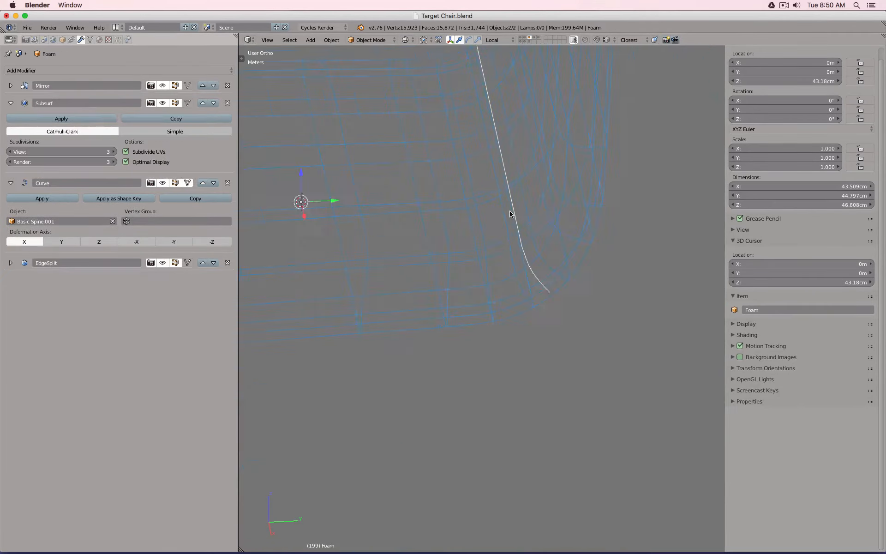
key("z")
mouse_move(551, 265)
middle_mouse_down()
mouse_move(479, 222)
mouse_move(597, 241)
mouse_move(611, 293)
mouse_move(647, 257)
mouse_move(556, 275)
middle_mouse_up()
scroll(554, 273, "up", 5)
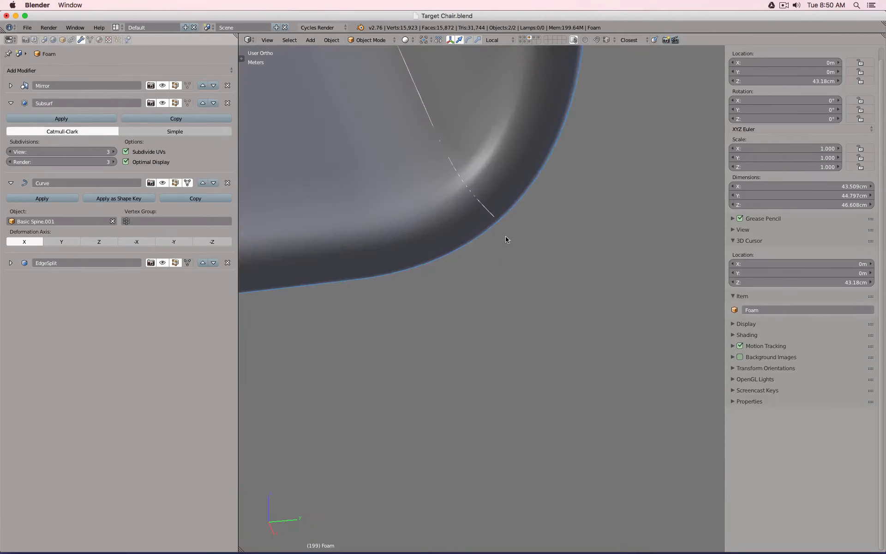
scroll(475, 235, "down", 1)
middle_click_drag(475, 236, 556, 355, "shift")
scroll(551, 295, "up", 4)
key("z")
right_click(519, 267)
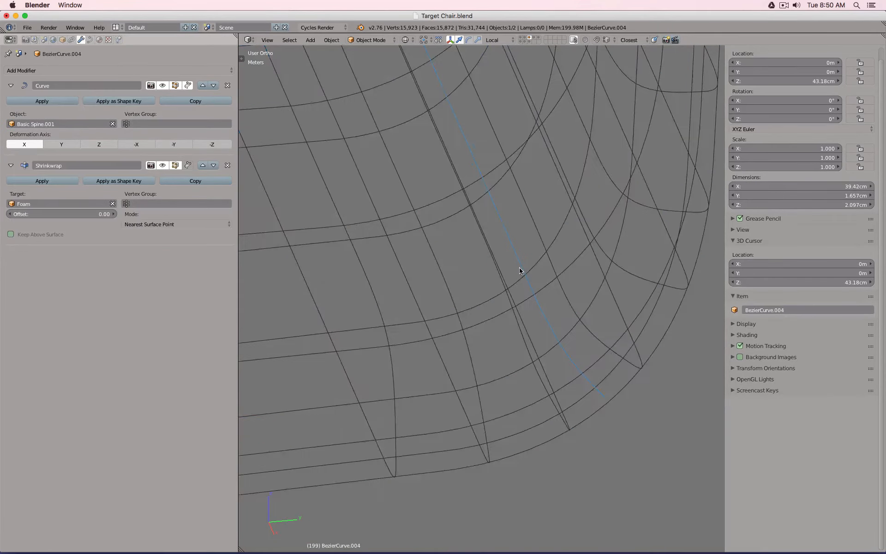
scroll(519, 268, "down", 6)
key("z")
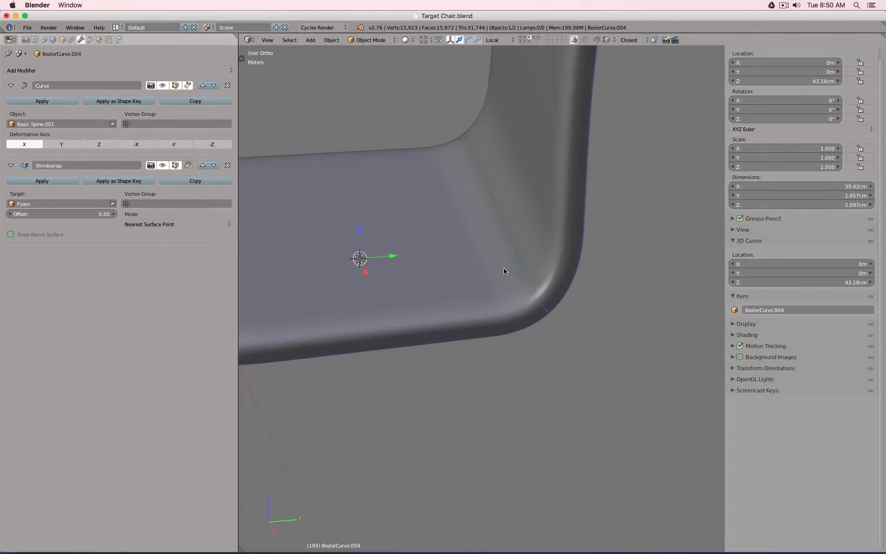
- Duplicate the seam curve in place and shift all points of the copy slightly along local Y, making a second parallel seam line
right_click(504, 268)
key("Tab")
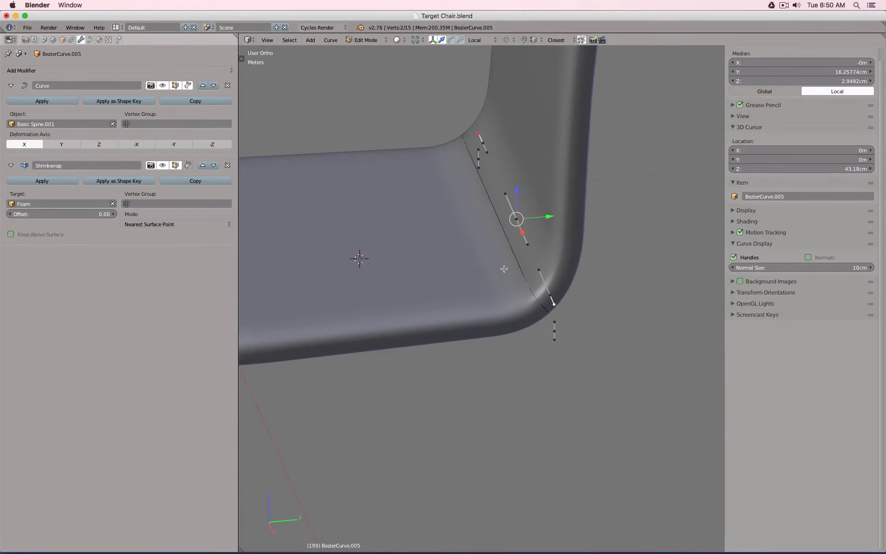
key("a")
key("a")
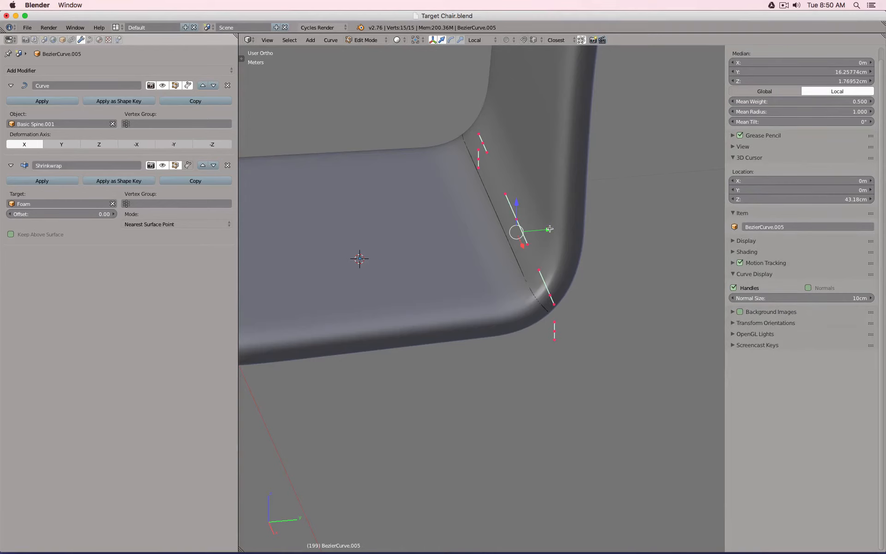
left_click_drag(549, 229, 566, 226)
middle_click_drag(566, 225, 592, 267)
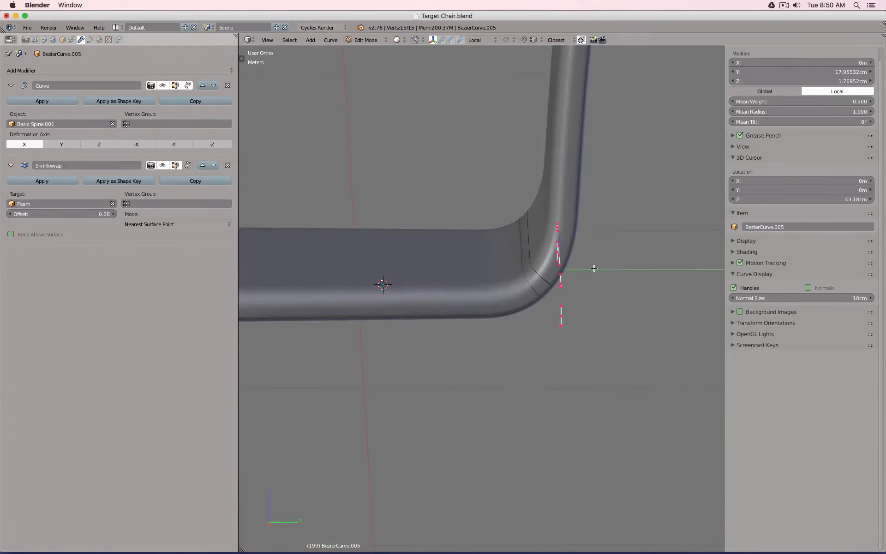
left_click_drag(595, 268, 583, 271)
key("Tab")
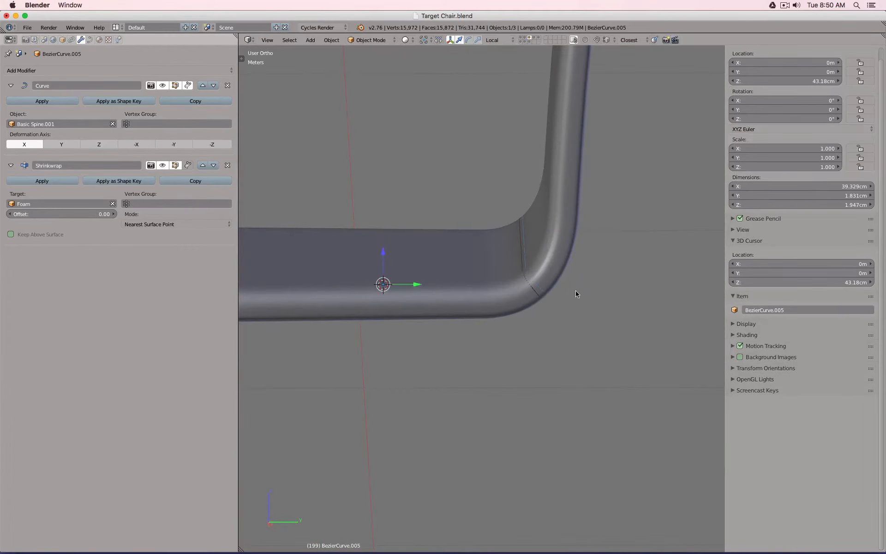
- Select both seam curves at the seat bend and move them to a separate layer
middle_click_drag(576, 293, 535, 233)
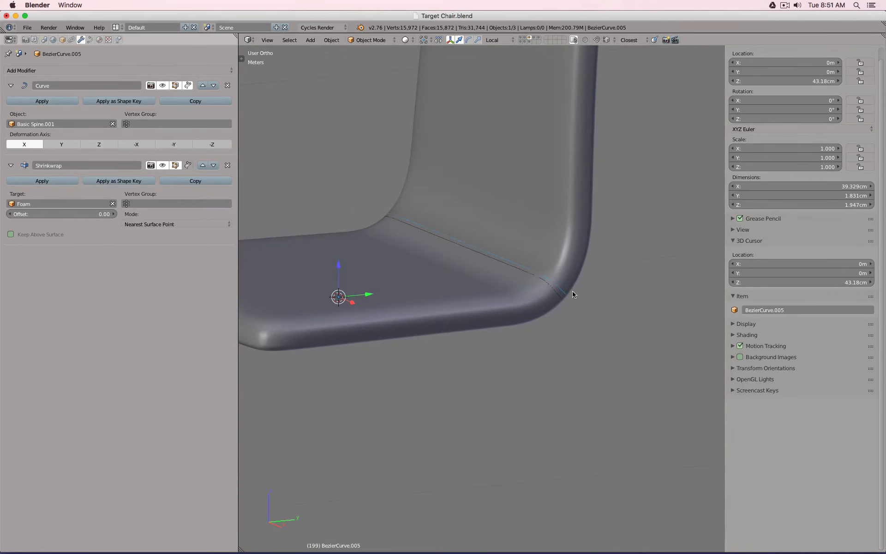
scroll(571, 291, "up", 12)
key("z")
scroll(536, 309, "up", 3)
right_click(488, 297, "shift")
scroll(498, 284, "down", 7)
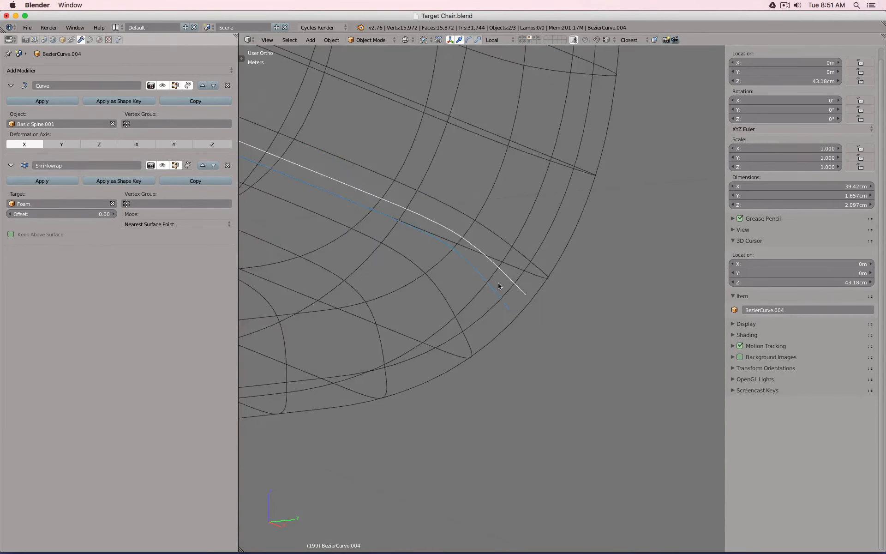
scroll(498, 286, "down", 3)
key("x")
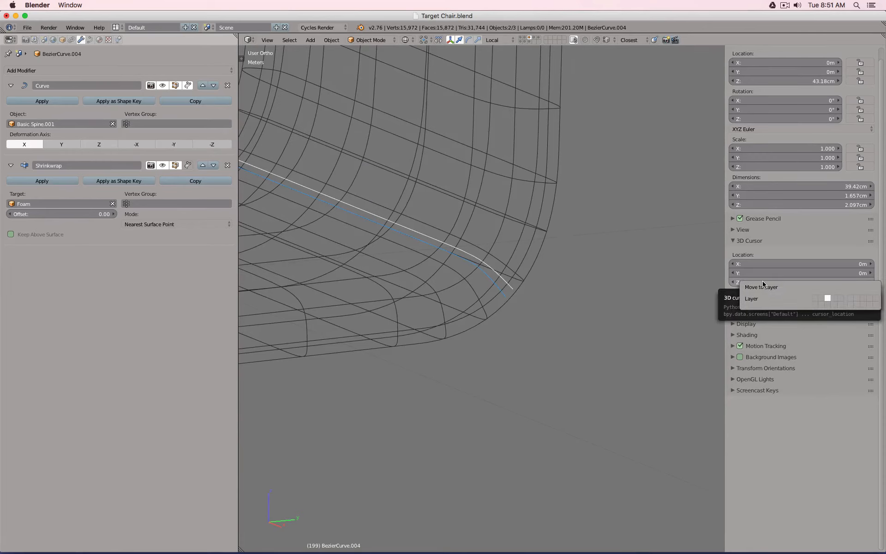
left_click(850, 297)
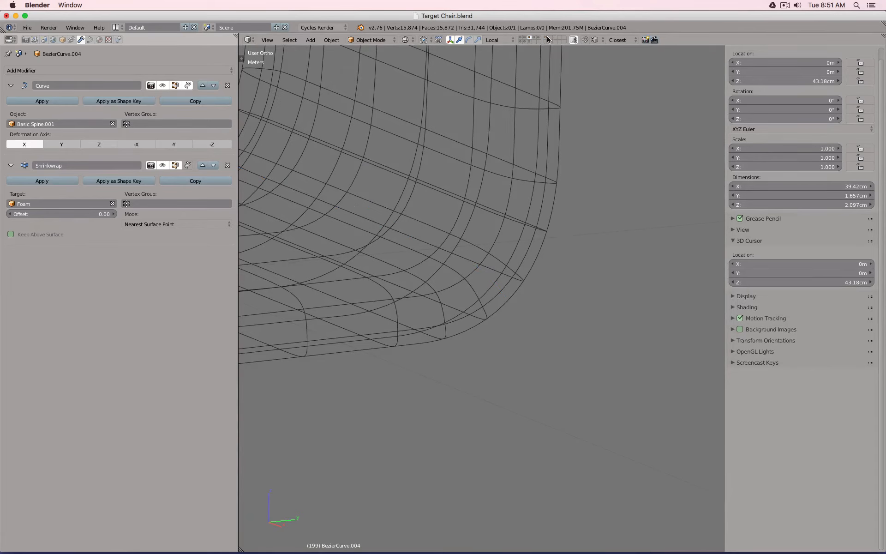
- Display the seam curves' layer together with the base foam's layer in solid shading and inspect the two seam lines
key("ctrl+z")
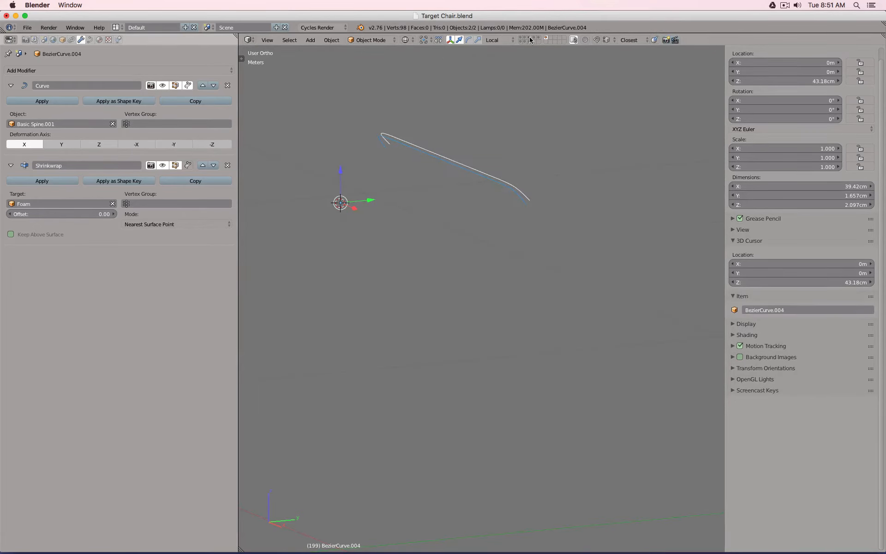
left_click(530, 40, "shift")
key("z")
scroll(515, 144, "up", 4)
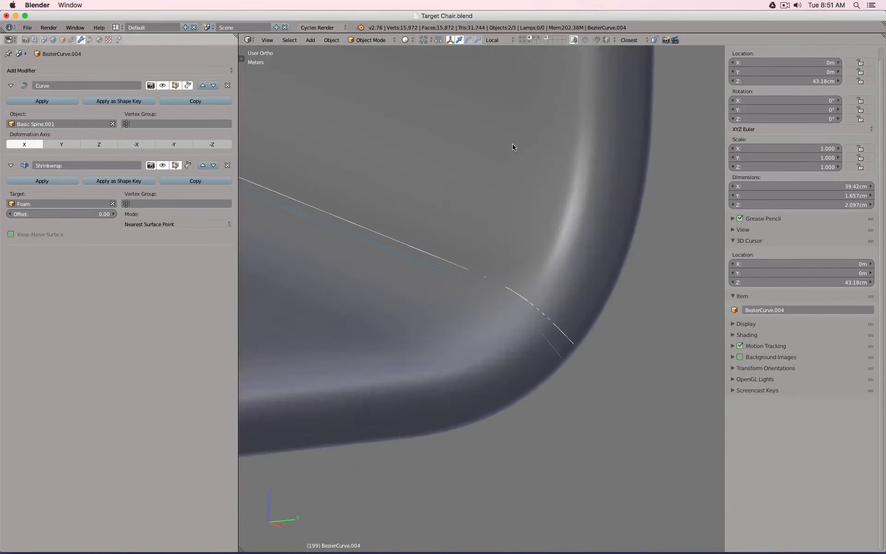
scroll(510, 155, "down", 3)
middle_click_drag(502, 163, 583, 155)
scroll(580, 156, "up", 8)
scroll(509, 219, "down", 6)
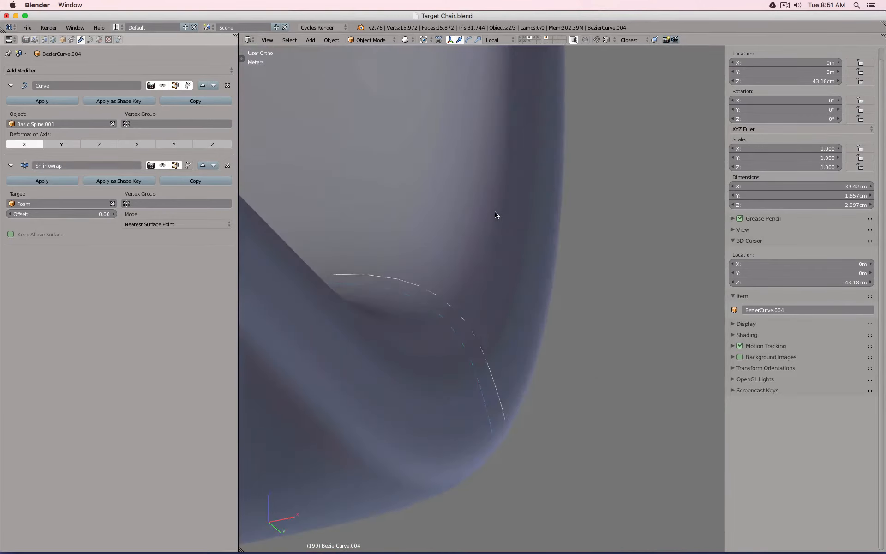
middle_click_drag(491, 201, 536, 243)
scroll(536, 242, "down", 9)
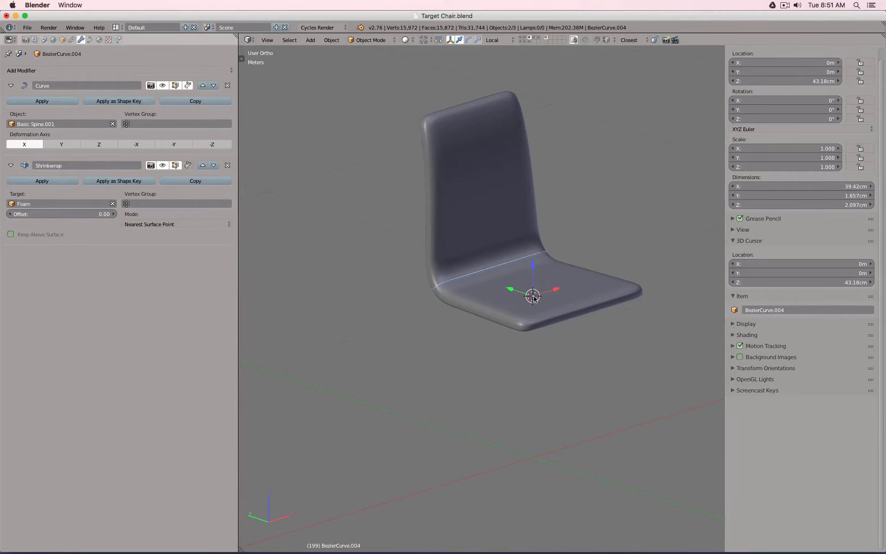
- Add a cube at the 3D cursor and scale its mesh down in Edit Mode
key("shift+a")
mouse_move(534, 287)
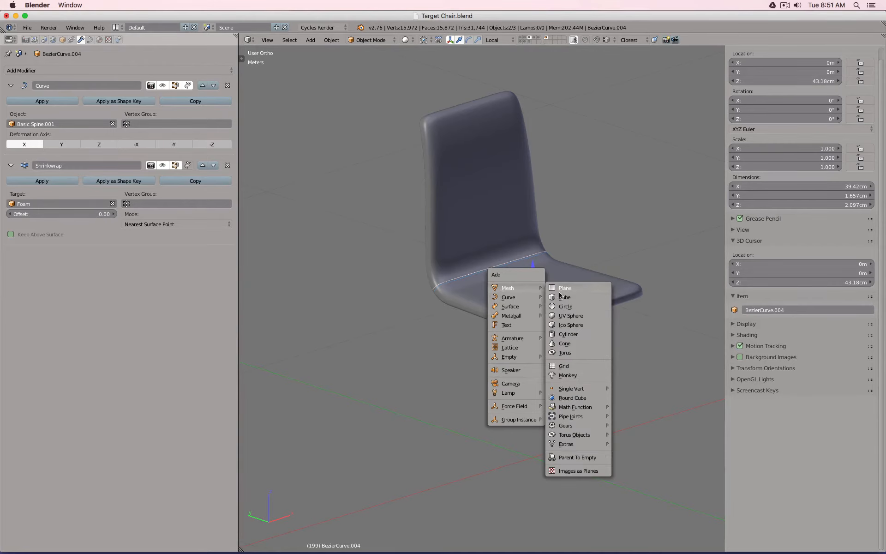
left_click(563, 297)
key("Tab")
key("s")
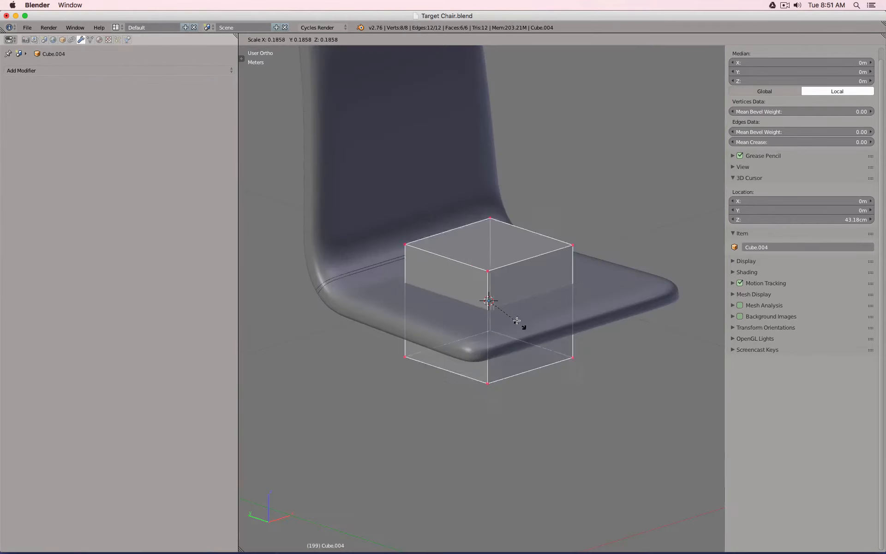
left_click(520, 322)
- Scale the cube's mesh down repeatedly to stitch size, about 0.64 mm thick
scroll(522, 323, "up", 5)
key("s")
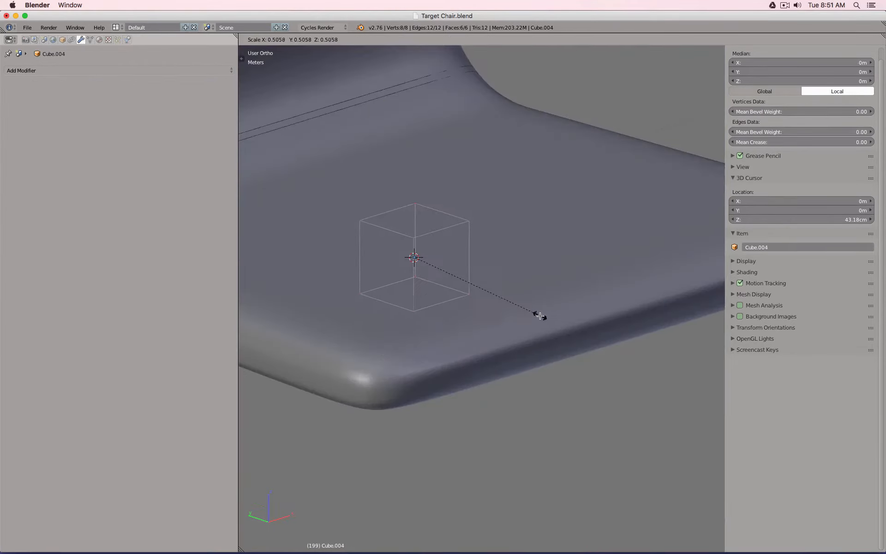
left_click(387, 237)
scroll(388, 237, "up", 4)
key("s")
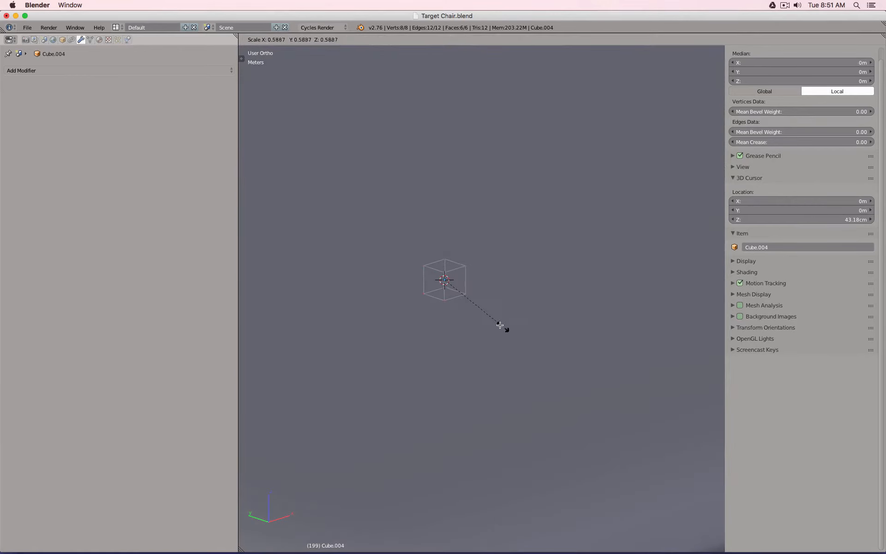
left_click(466, 295)
scroll(459, 302, "up", 3)
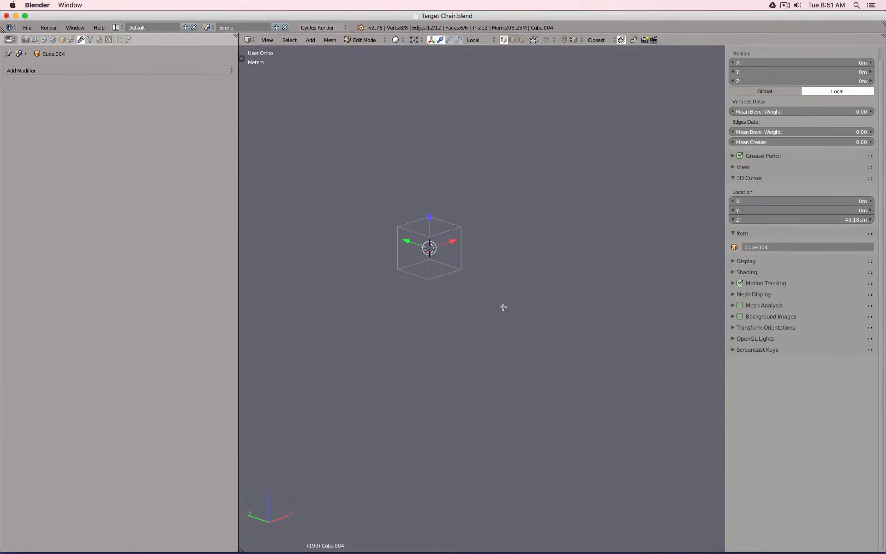
key("s")
left_click(447, 260)
- Stretch the small cube along the X axis to about 2.3 mm in wireframe shading and return to Object Mode
scroll(462, 258, "down", 8)
middle_click_drag(512, 253, 460, 315)
scroll(418, 315, "up", 5)
key("KP_Divide")
key("s")
key("x")
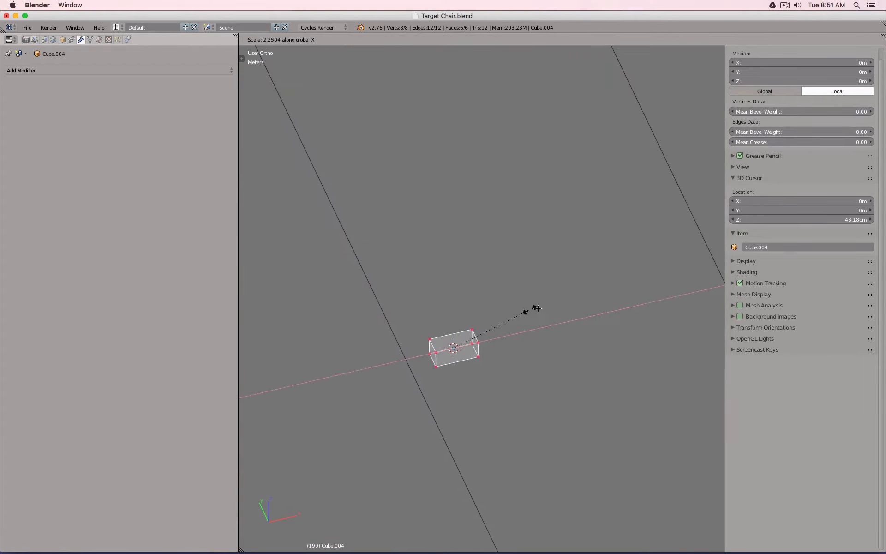
left_click(533, 315)
scroll(462, 351, "down", 4)
key("Tab")
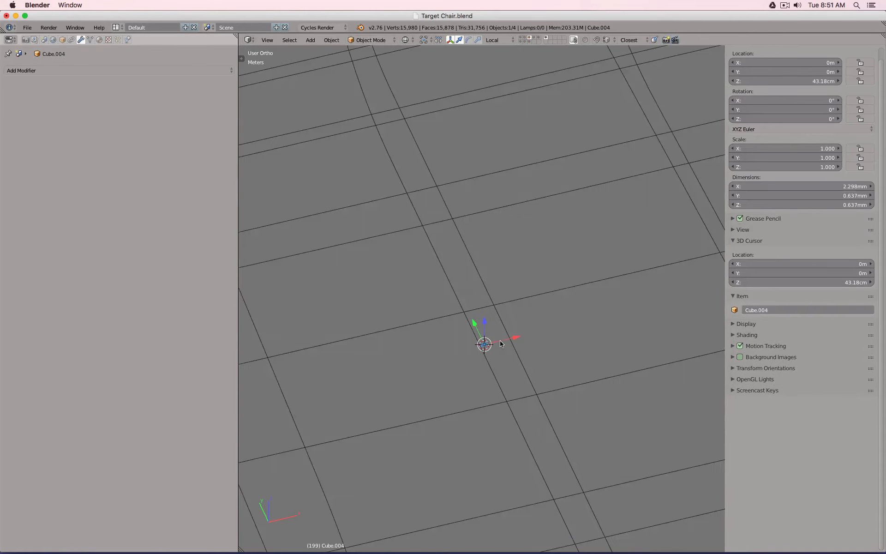
- Set the stitch cube's dimensions to 5 mm in X, 1 mm in Y and 1 mm in Z
scroll(487, 356, "up", 4)
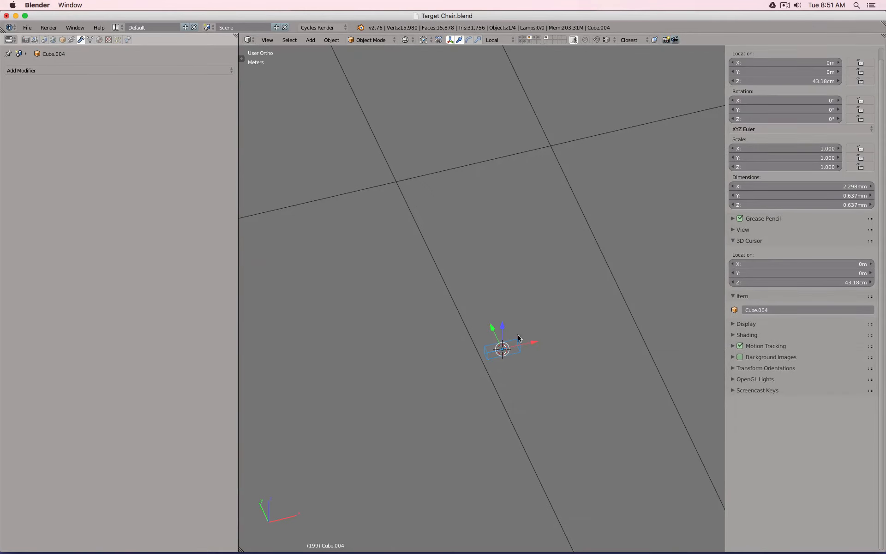
left_click(811, 186)
type("5")
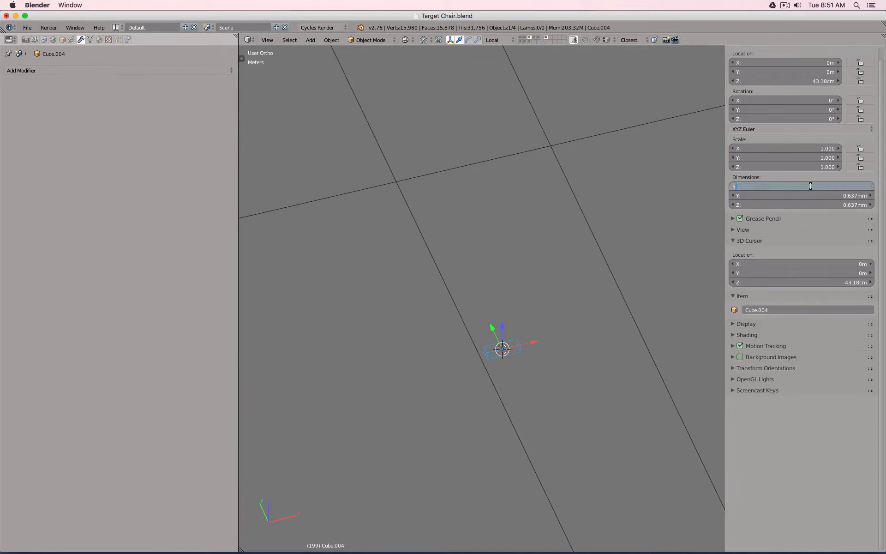
type("mm")
key("Tab")
type("1mm")
key("Tab")
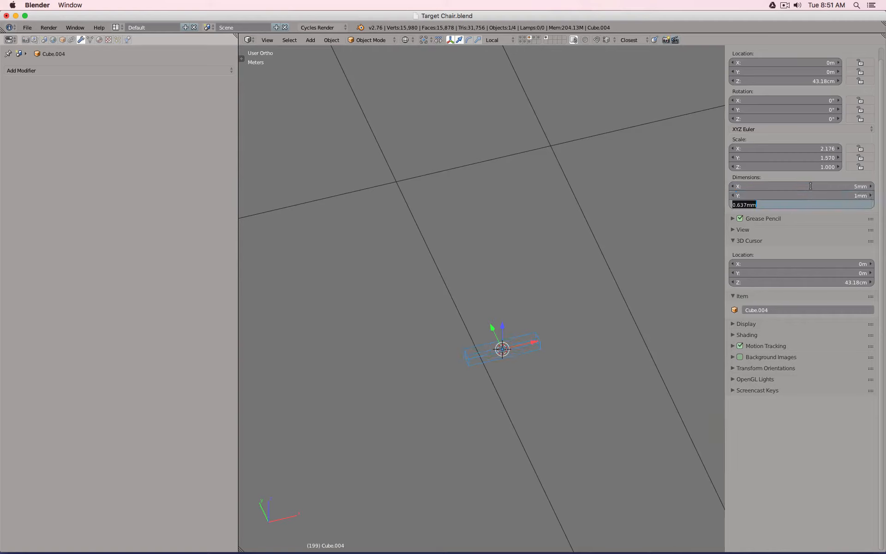
type("1m")
key("Tab")
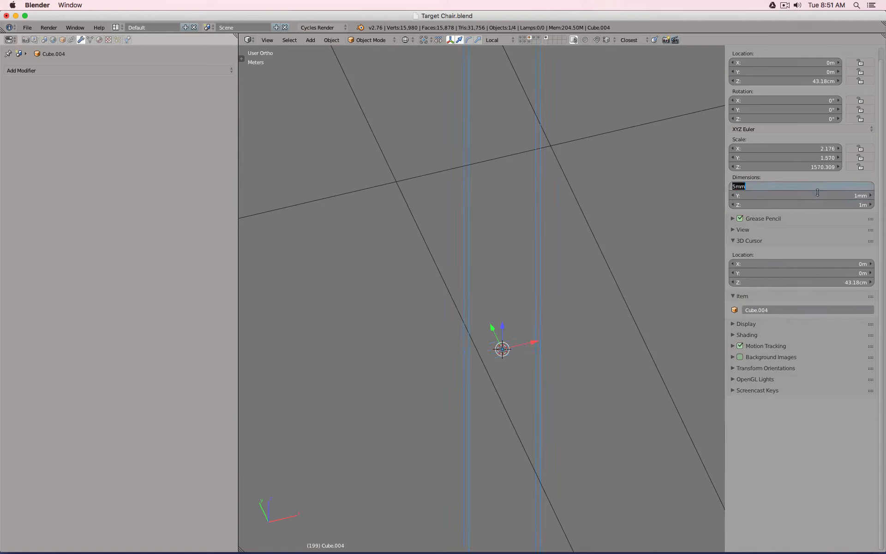
key("Tab")
key("Tab")
type("1m")
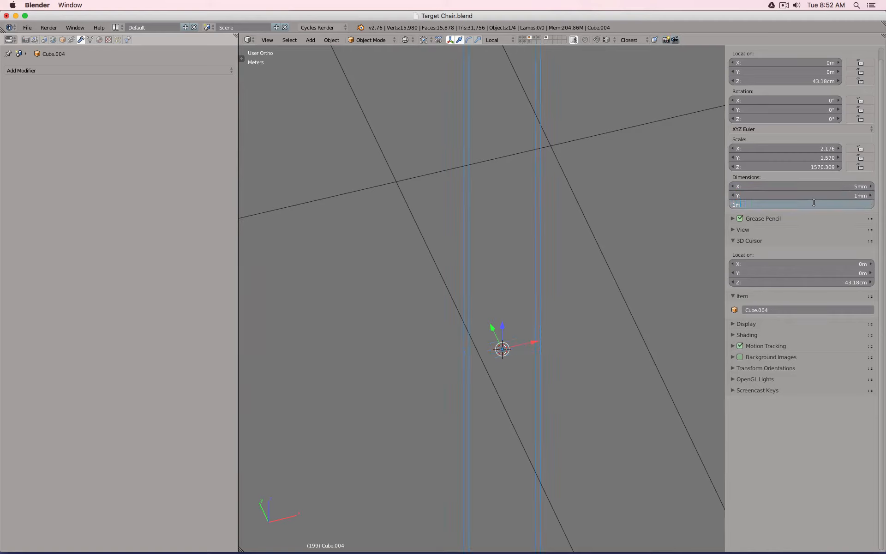
type("m")
key("Return")
- Add two centered loop cuts across the stitch in Edit Mode and raise the middle section about 0.38 mm along local Z
key("Tab")
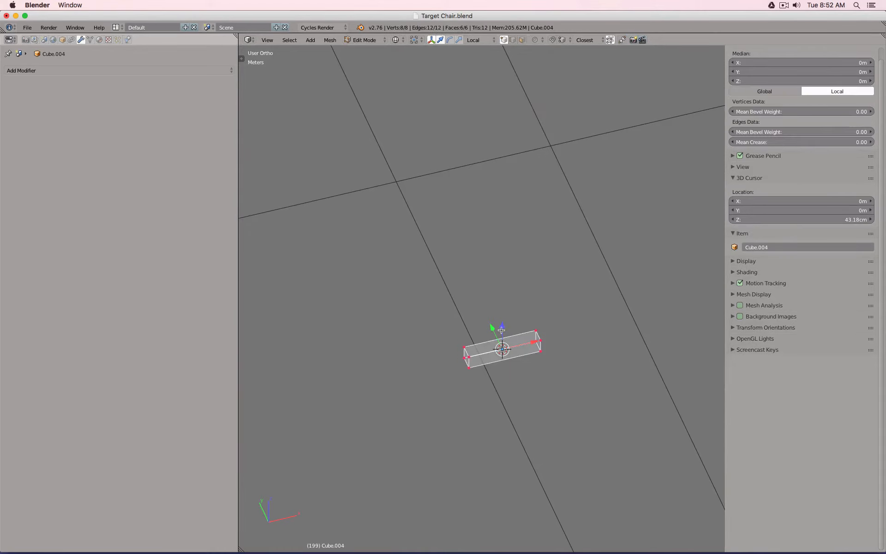
key("ctrl+r")
scroll(502, 349, "up", 1)
left_click(501, 349)
left_click(501, 349)
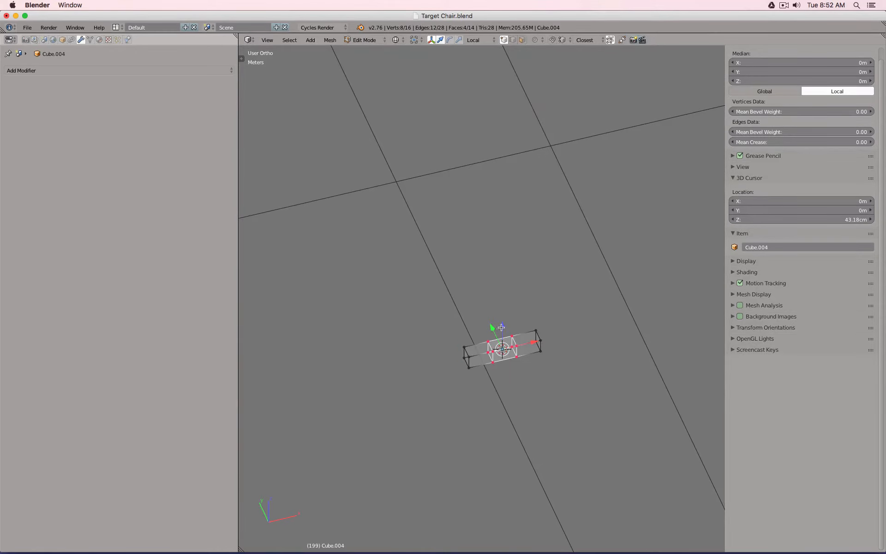
left_click_drag(502, 326, 503, 319)
- Add an Array modifier to the stitch with a relative X offset of 1.3 and a count of 100
left_click(172, 71)
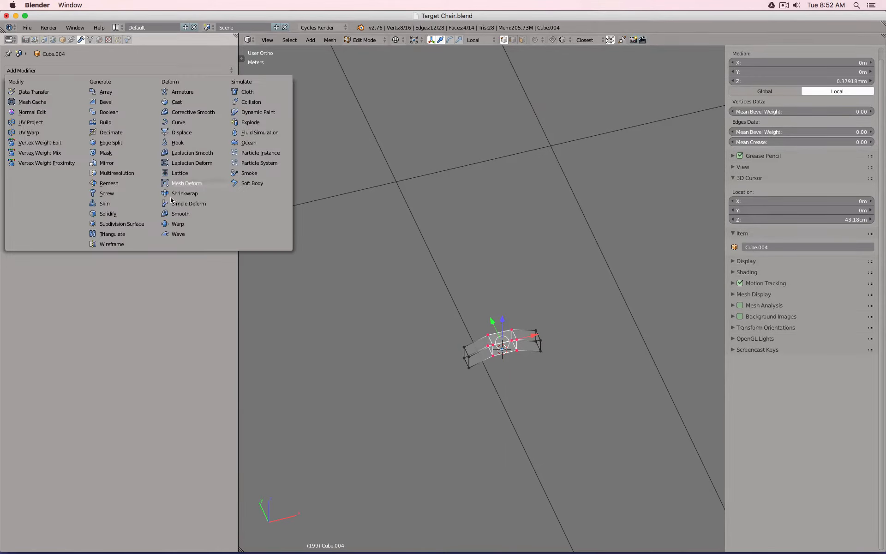
left_click(129, 90)
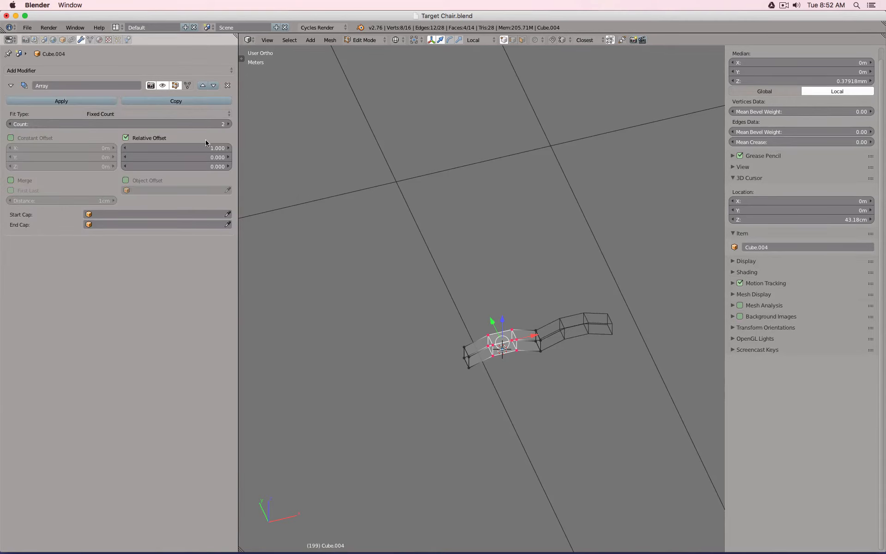
left_click(188, 146)
type("1.3")
key("Return")
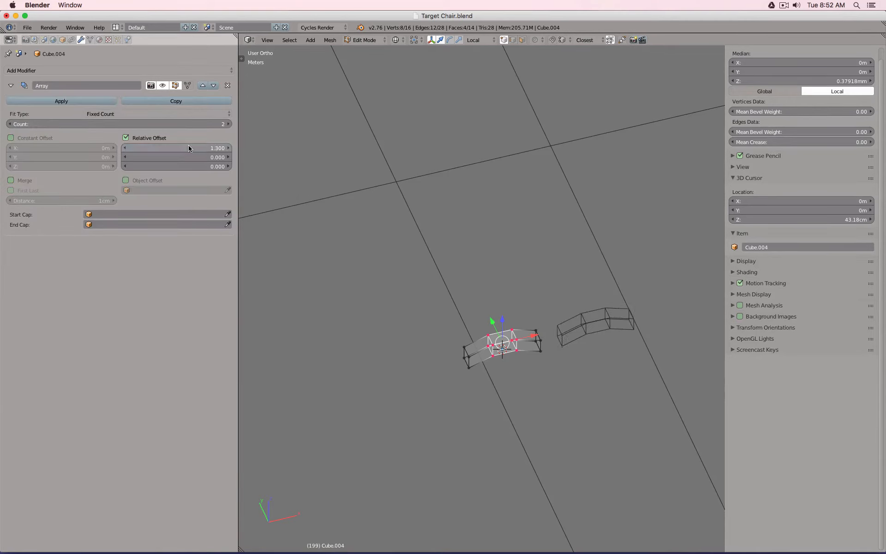
left_click(198, 123)
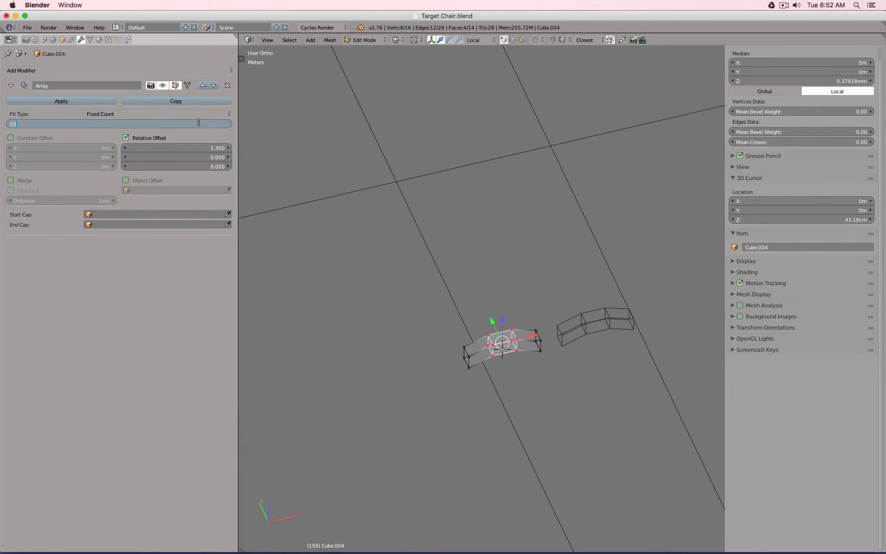
type("100")
key("Return")
scroll(502, 270, "down", 15)
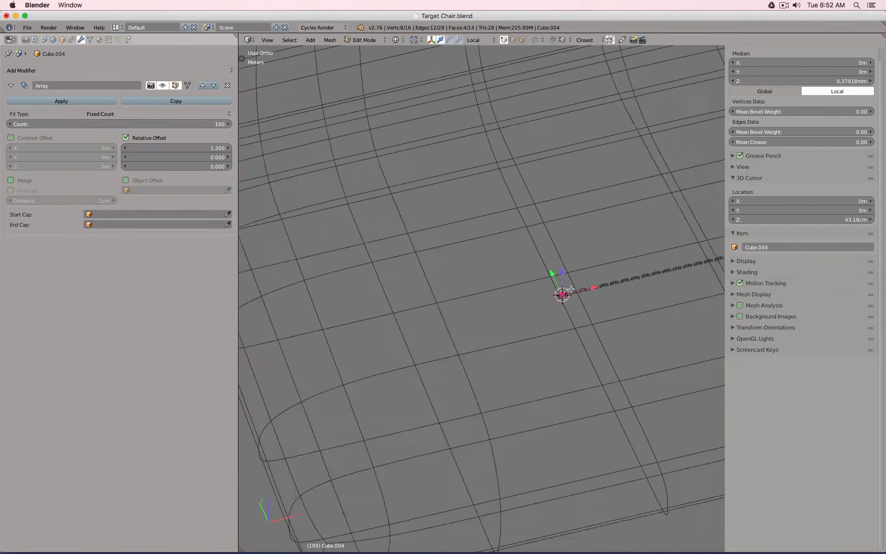
- Return to Object Mode in wireframe shading and hide the foam, leaving the seam curves and stitch array displayed
key("z")
key("Tab")
key("z")
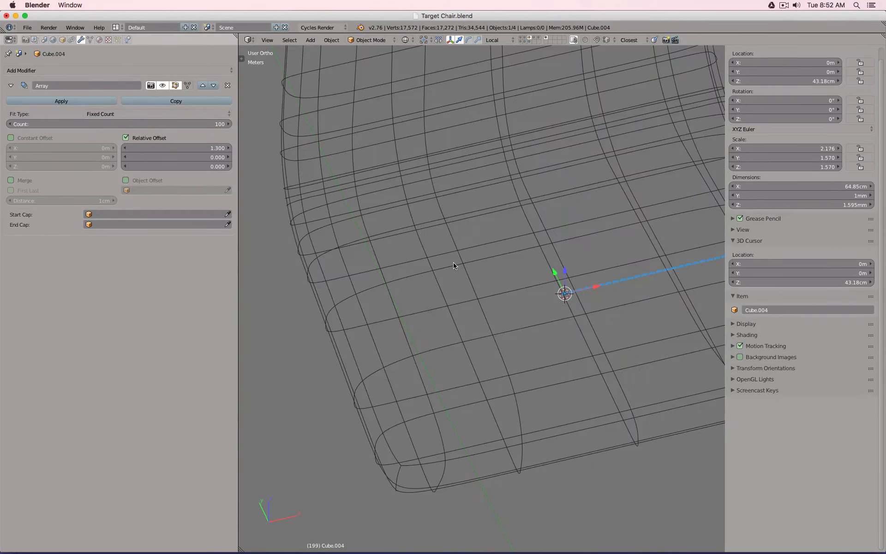
right_click(452, 267)
key("h")
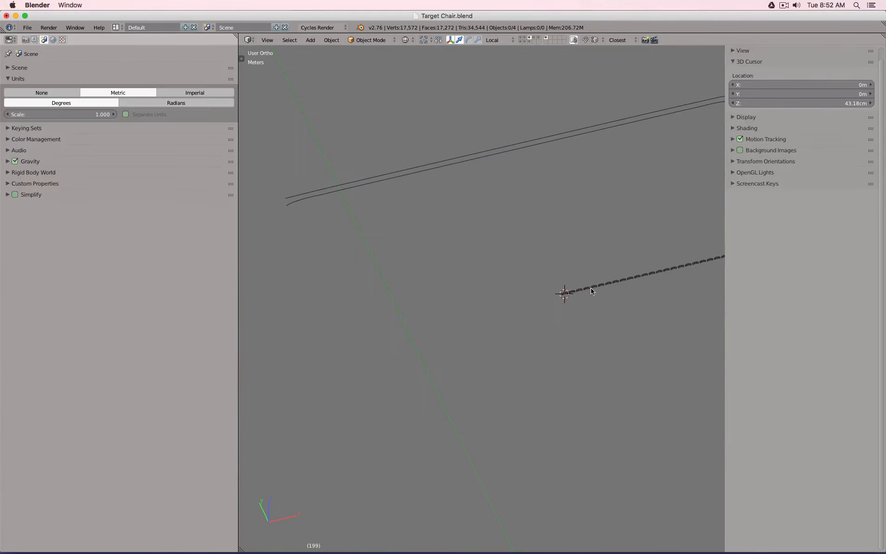
- Add a Curve modifier to the stitch array and pick the seam curve BezierCurve.004 as its object
right_click(595, 288)
left_click(103, 71)
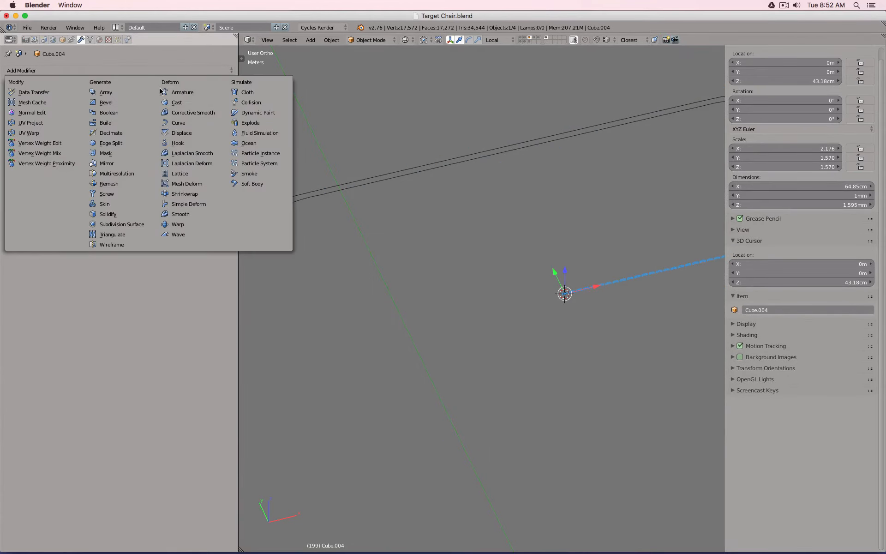
left_click(180, 122)
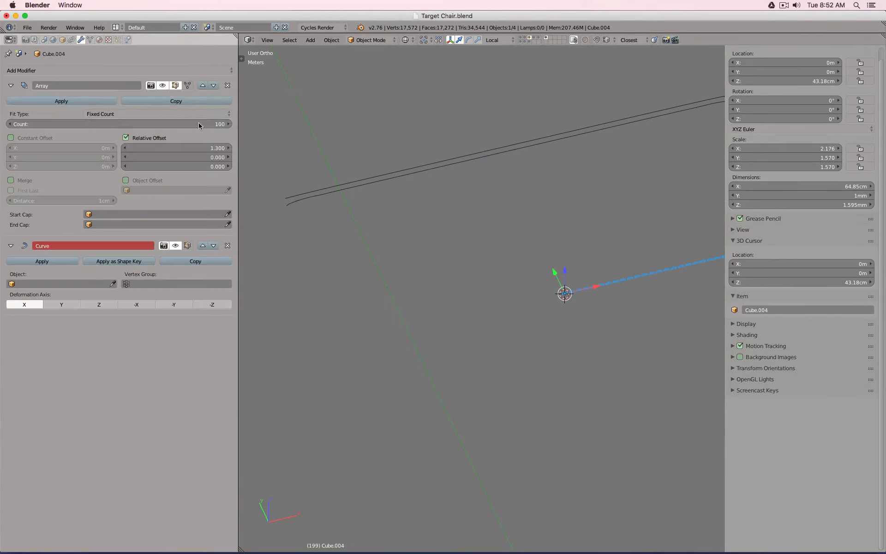
left_click(113, 283)
left_click(303, 196)
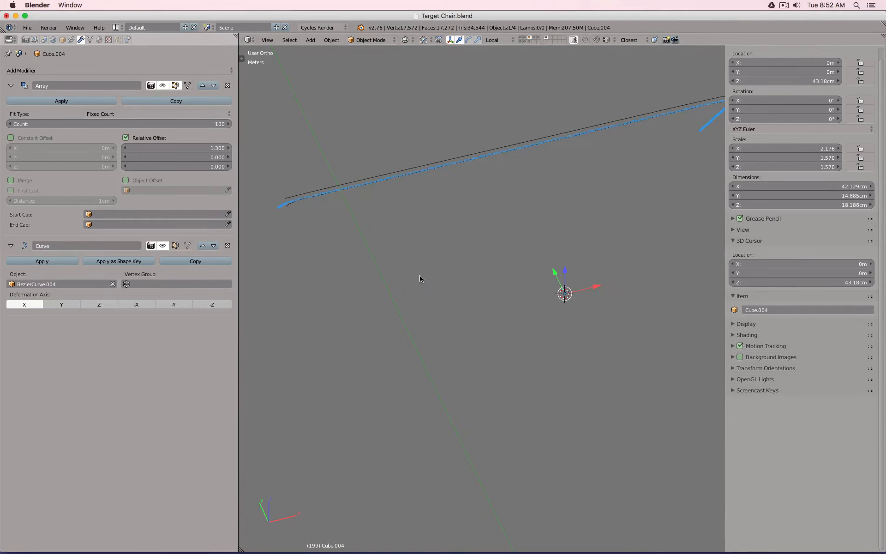
- Reduce the stitch Array modifier's count to 50
middle_click_drag(420, 278, 283, 188)
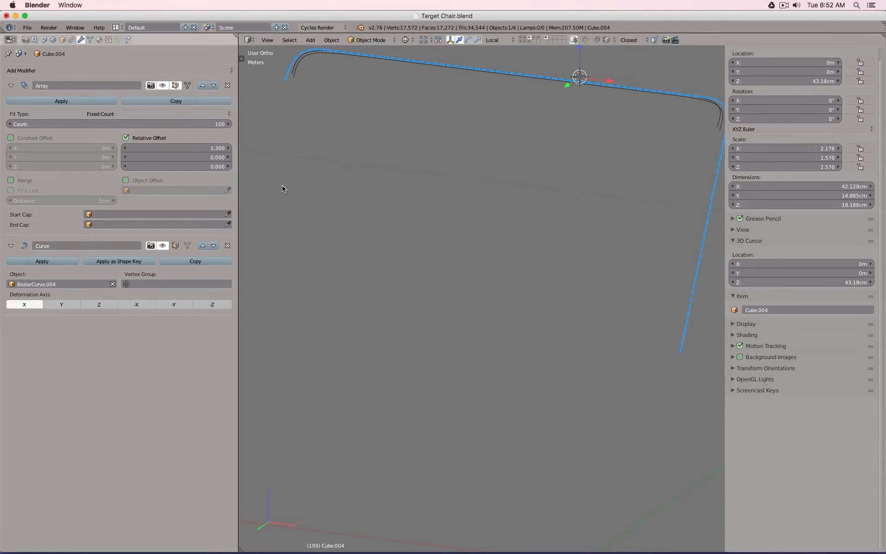
left_click(140, 125)
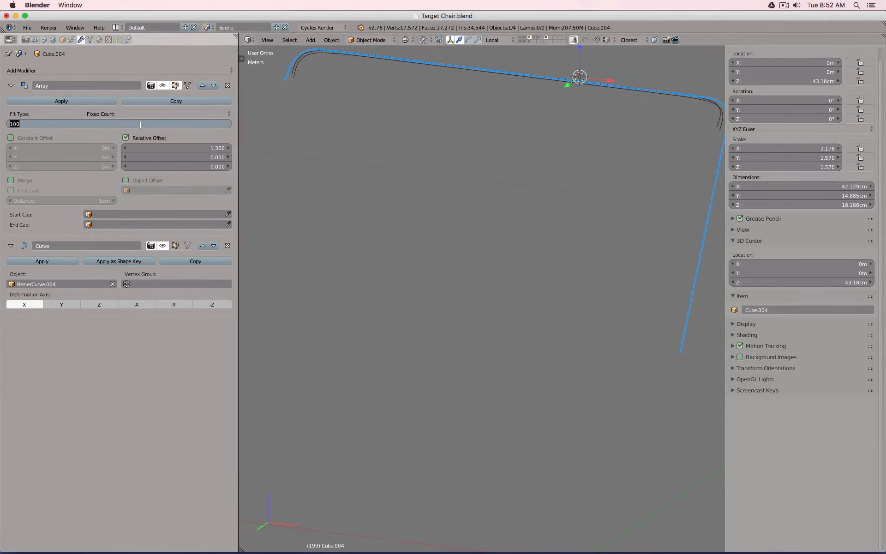
type("50")
key("Return")
- Select the seam curve that the stitches follow, toggle its Shrinkwrap display off and on, and make the Shrinkwrap affect the spline points
middle_click_drag(431, 143, 448, 266)
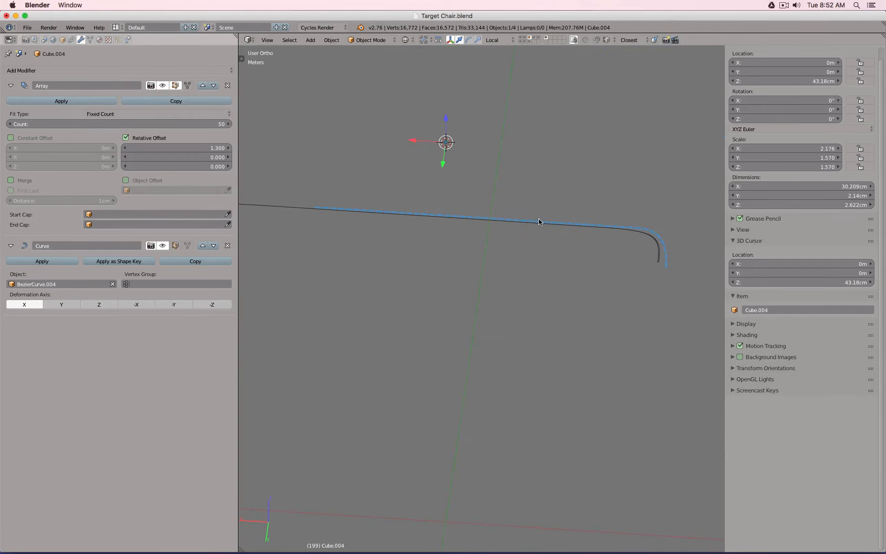
middle_click_drag(429, 209, 628, 223)
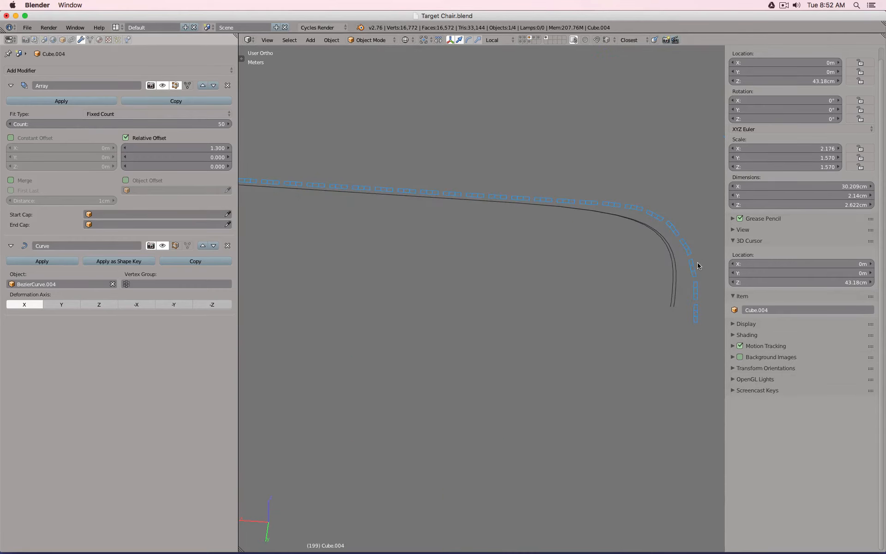
middle_click_drag(698, 265, 683, 261)
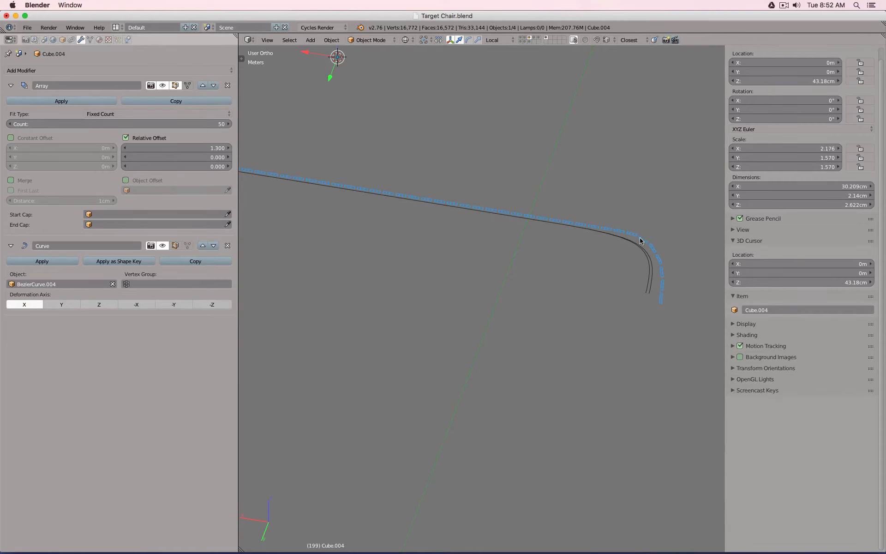
right_click(654, 266)
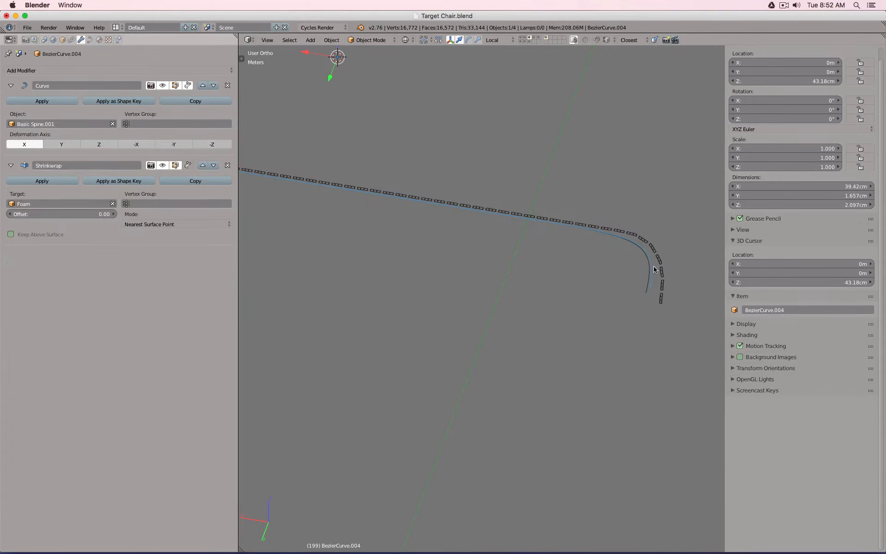
left_click(164, 166)
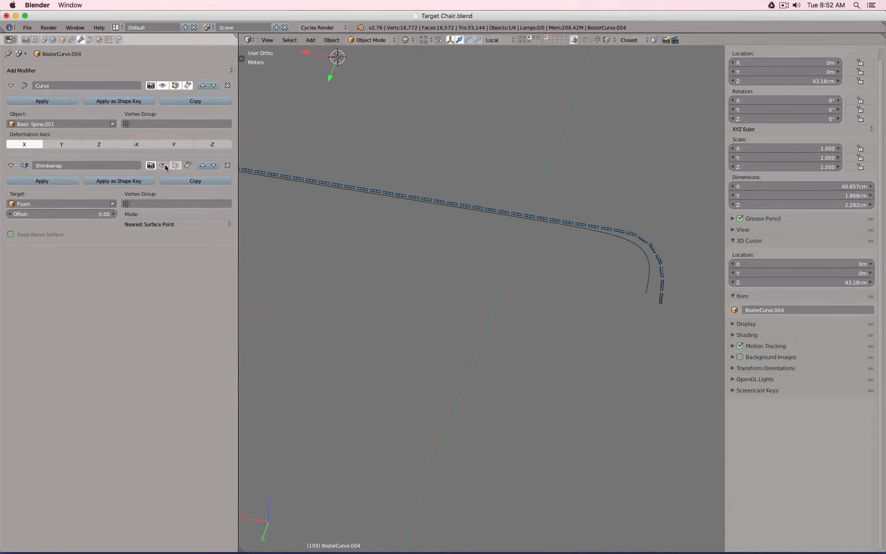
left_click(164, 165)
left_click(188, 167)
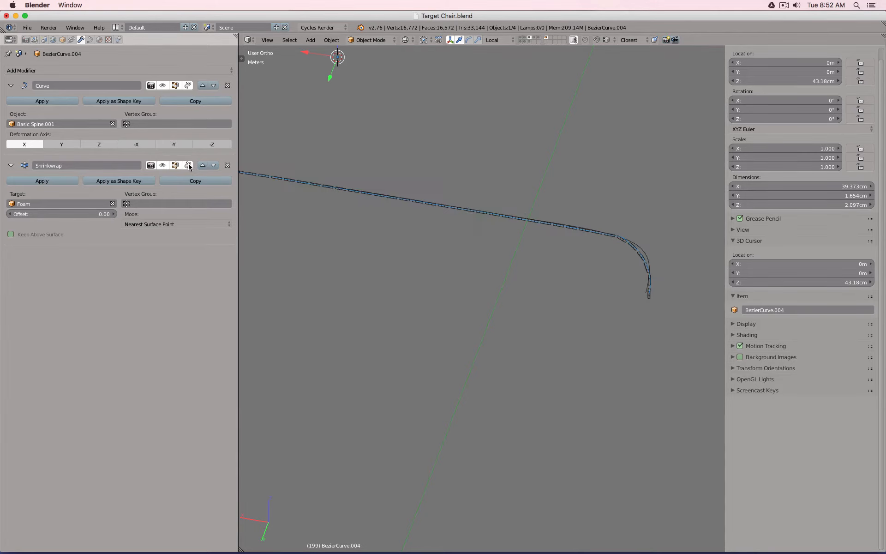
- Unhide the foam and check the stitches' placement against its surface in solid and wireframe shading
middle_click_drag(518, 250, 503, 253)
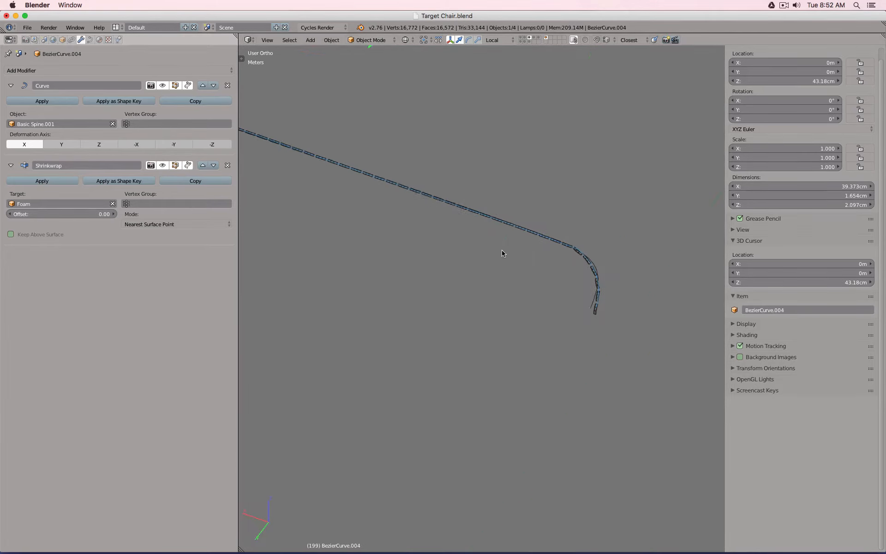
scroll(571, 263, "up", 7)
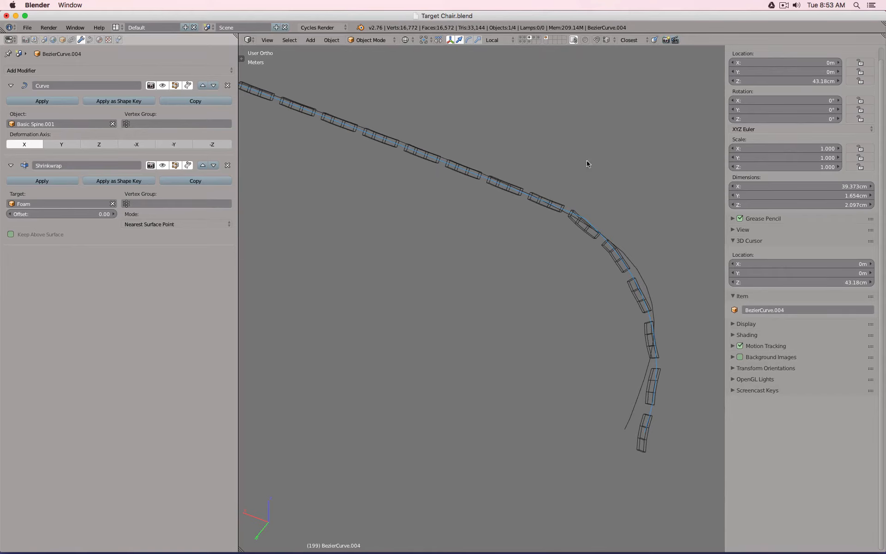
key("alt+h")
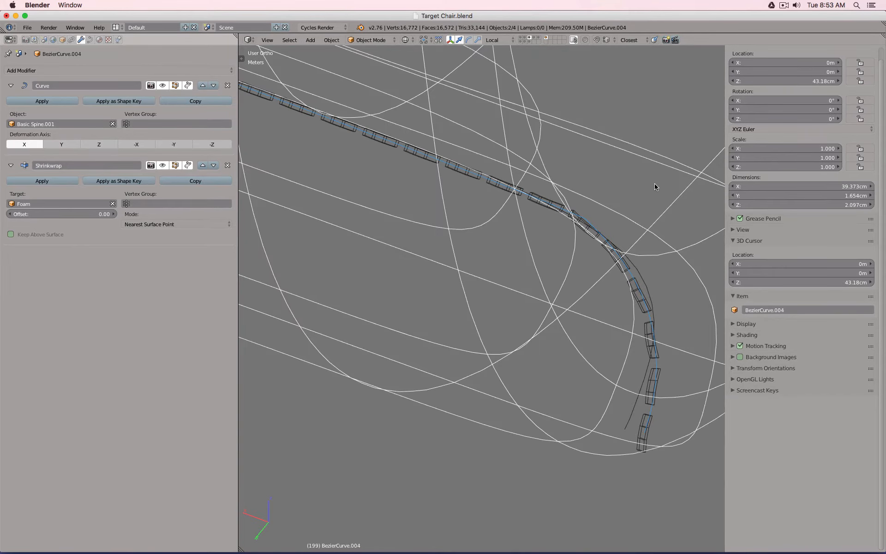
scroll(657, 185, "down", 4)
key("x")
key("z")
mouse_move(659, 311)
middle_mouse_down()
mouse_move(621, 314)
mouse_move(561, 281)
mouse_move(548, 323)
mouse_move(559, 184)
middle_mouse_up()
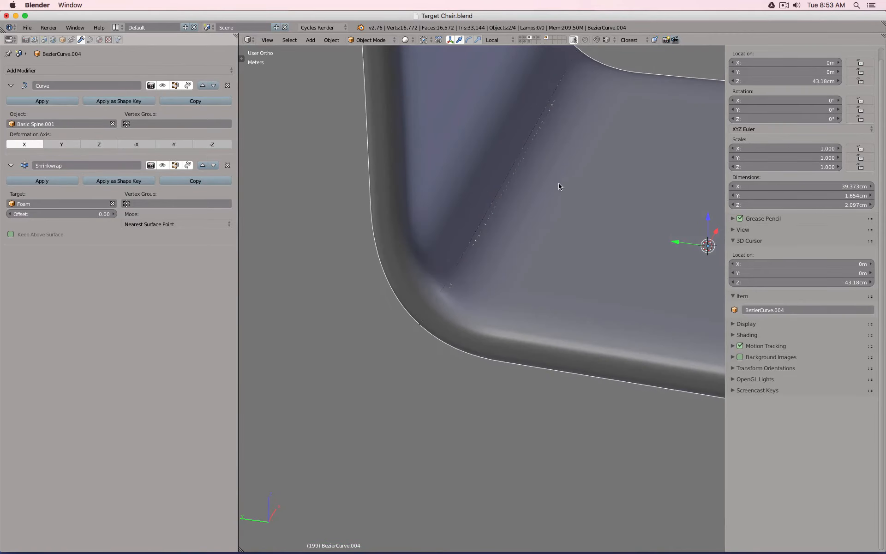
key("z")
mouse_move(491, 299)
middle_mouse_down()
mouse_move(469, 282)
mouse_move(458, 209)
mouse_move(450, 215)
mouse_move(531, 266)
middle_mouse_up()
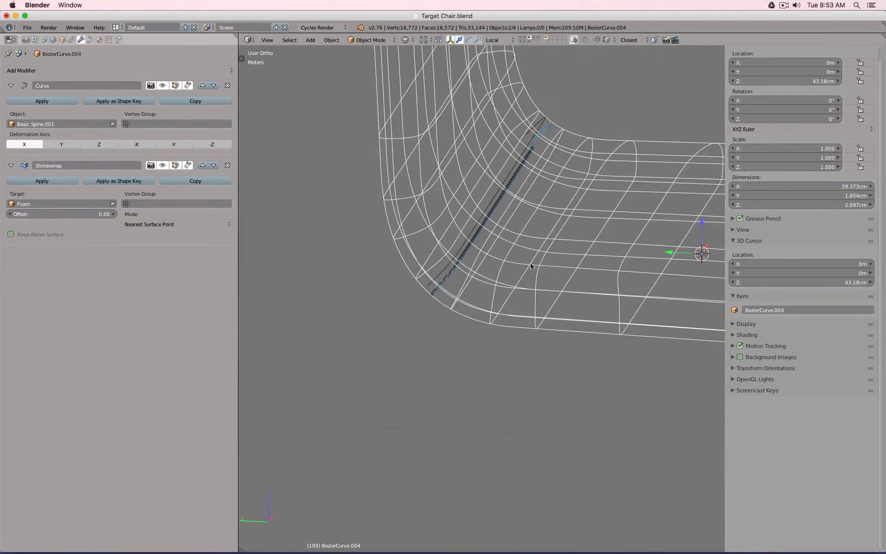
- Clip the right orthographic view to a box around the foam's bend and switch to solid shading
key("ctrl+KP_3")
key("KP_3")
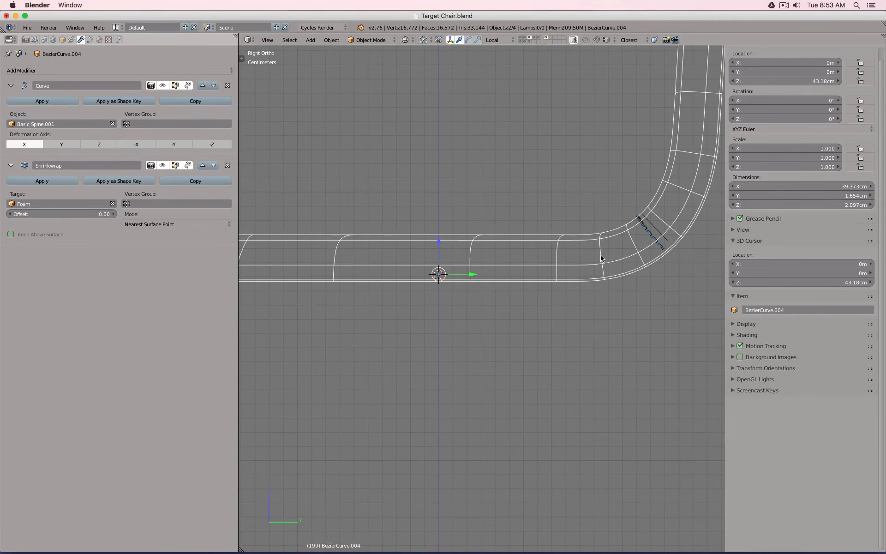
key("alt+b")
left_click_drag(623, 187, 685, 286)
key("z")
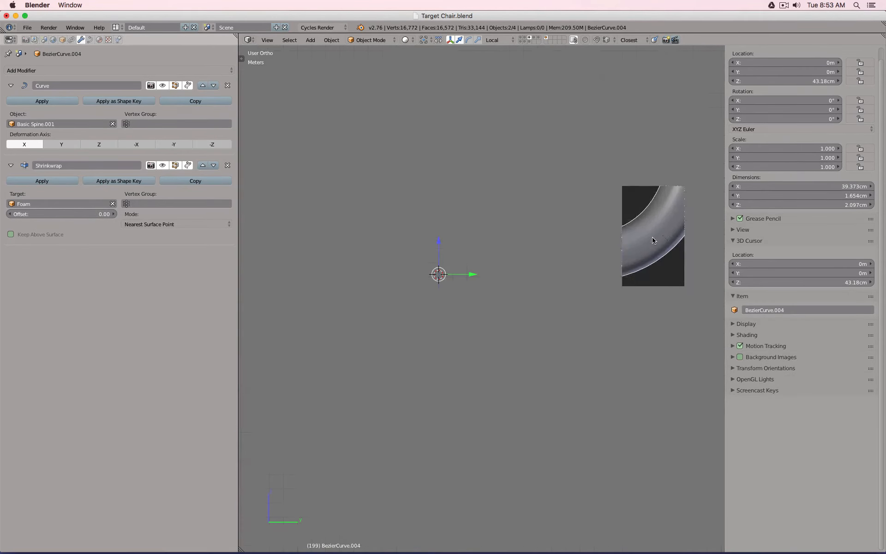
- Examine how the seam curve follows the foam's rounded side edge inside the clipped region
middle_click_drag(652, 238, 556, 273)
middle_click_drag(381, 260, 621, 298, "shift")
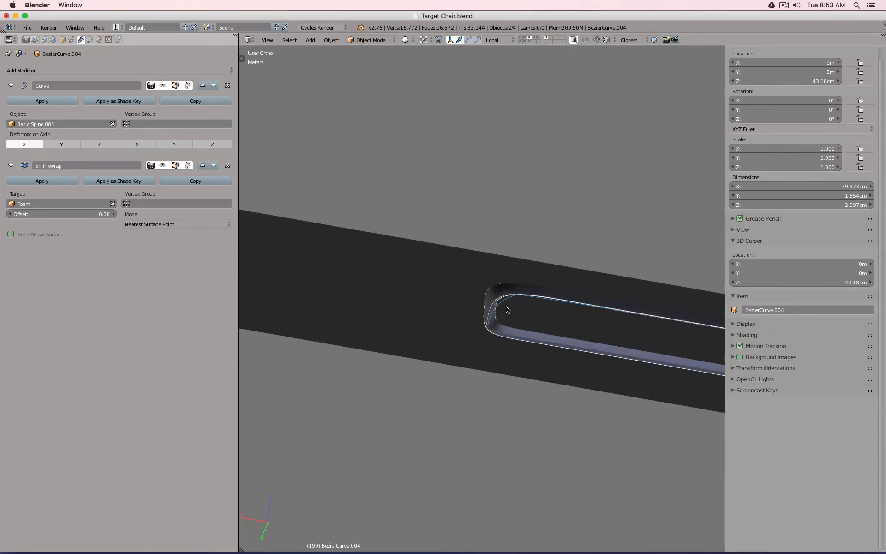
scroll(505, 308, "up", 8)
middle_click_drag(506, 311, 505, 289)
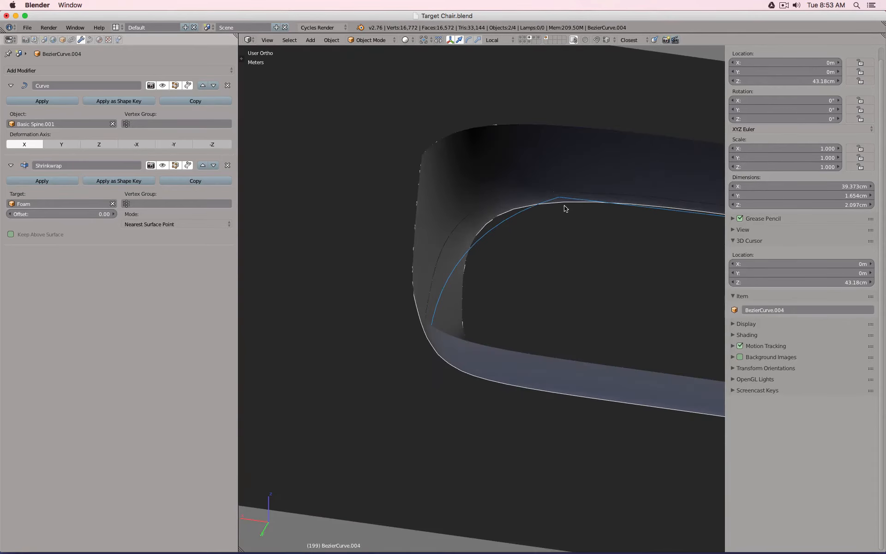
key("z")
key("z")
scroll(550, 234, "down", 3)
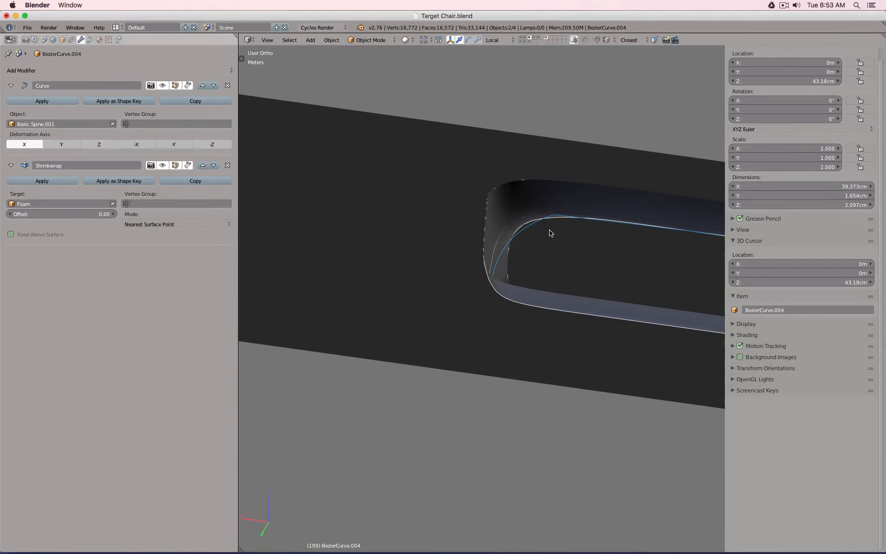
- Show only the layer that holds the seam curves
left_click(547, 40)
scroll(564, 135, "down", 4)
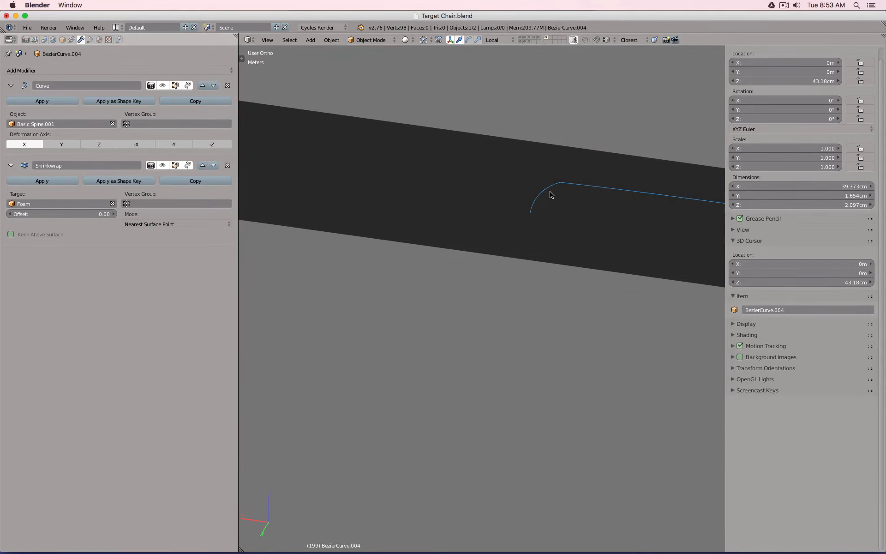
key("shift+d")
key("Escape")
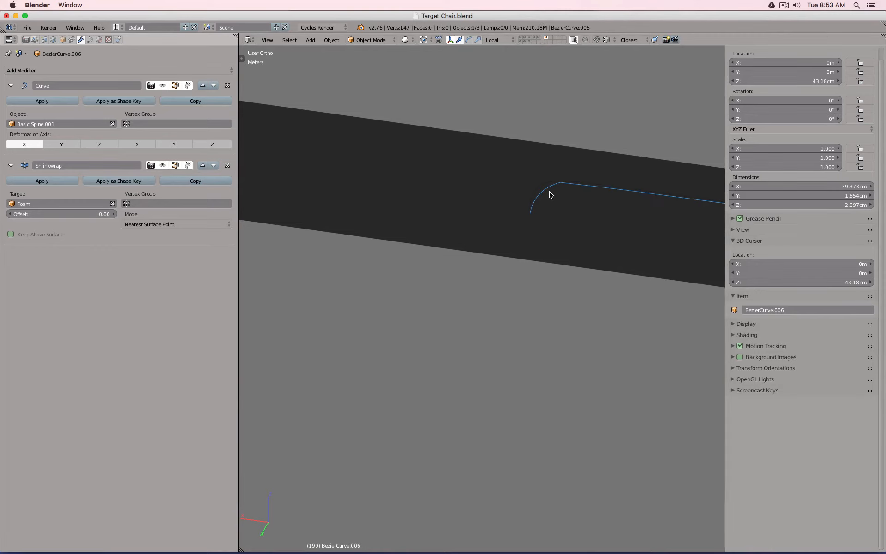
key("x")
left_click(664, 216)
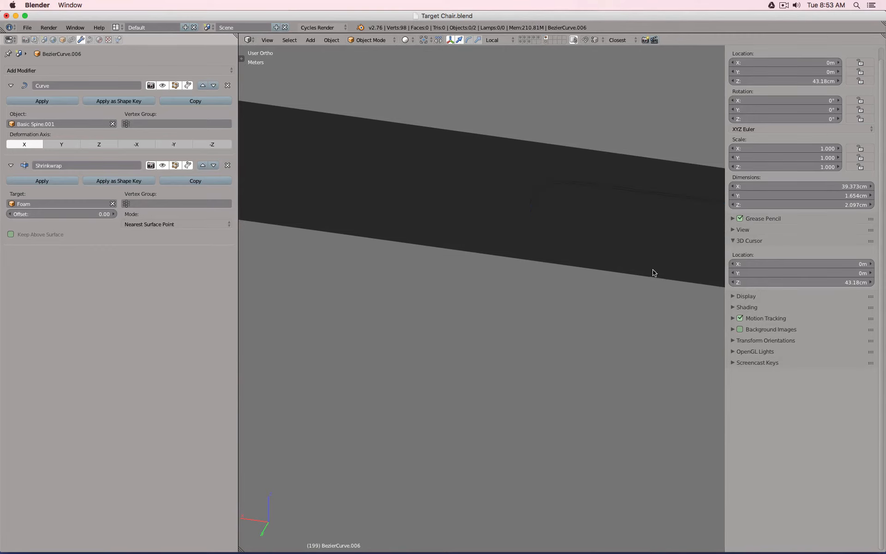
- Subdivide all segments of the seam curve that the stitches follow four times
right_click(555, 195)
key("Tab")
scroll(570, 192, "up", 3)
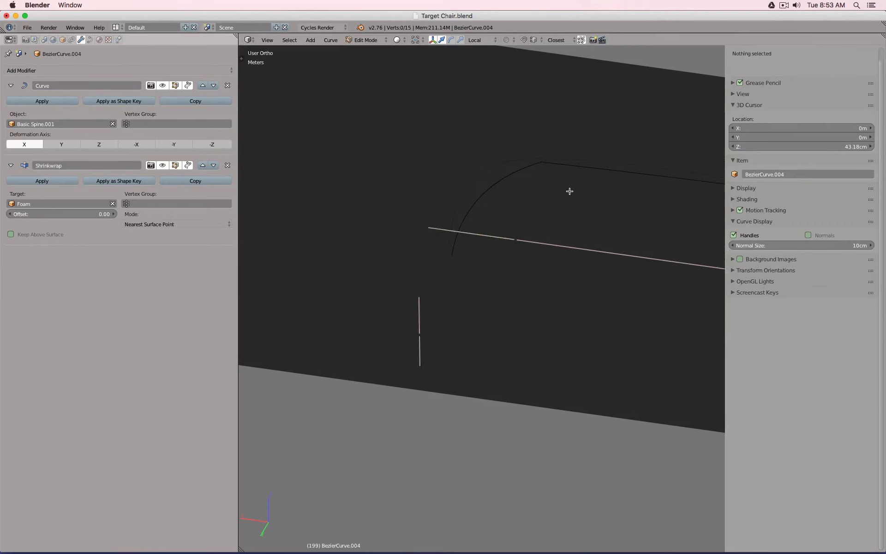
key("a")
scroll(569, 191, "down", 2)
key("w")
left_click(570, 191)
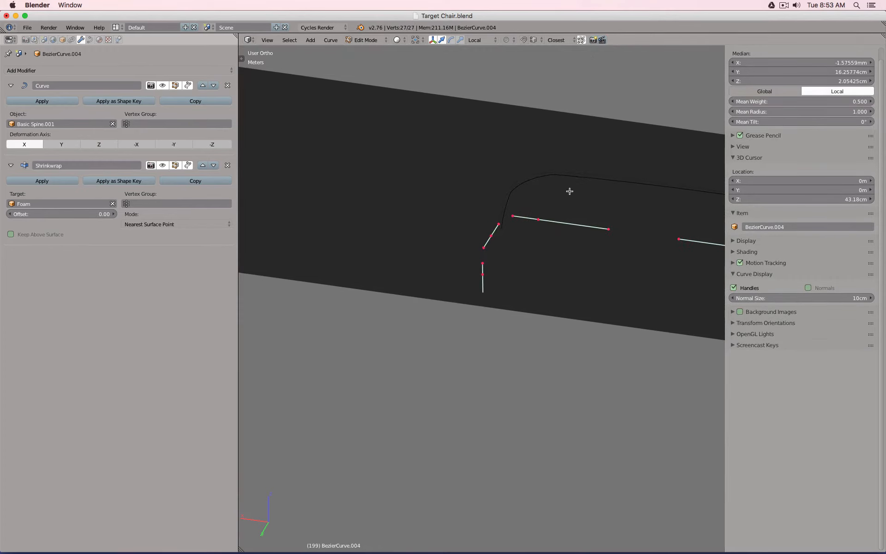
key("w")
left_click(569, 191)
key("w")
left_click(570, 191)
key("w")
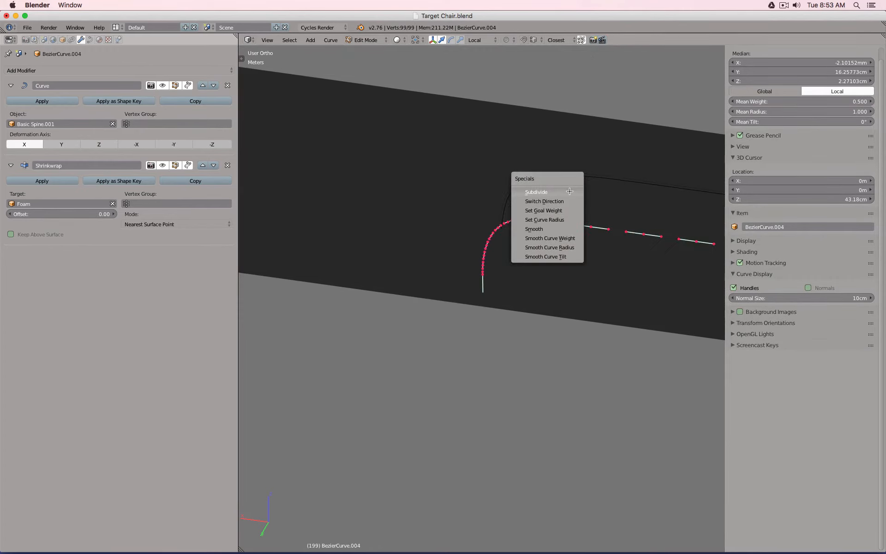
left_click(570, 191)
scroll(570, 192, "up", 2)
key("Tab")
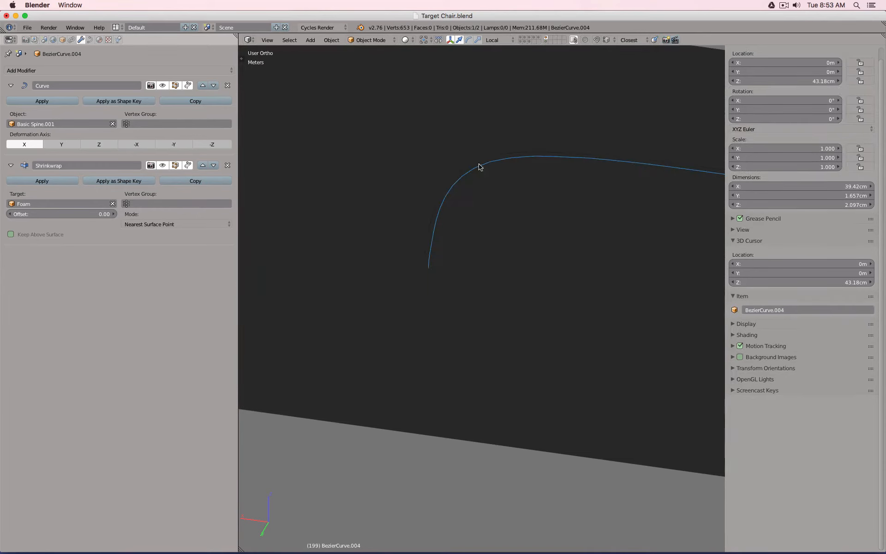
- Bring back the foam and stitch layer and examine how the stitches follow the foam's bend and rounded side edge
left_click(534, 39)
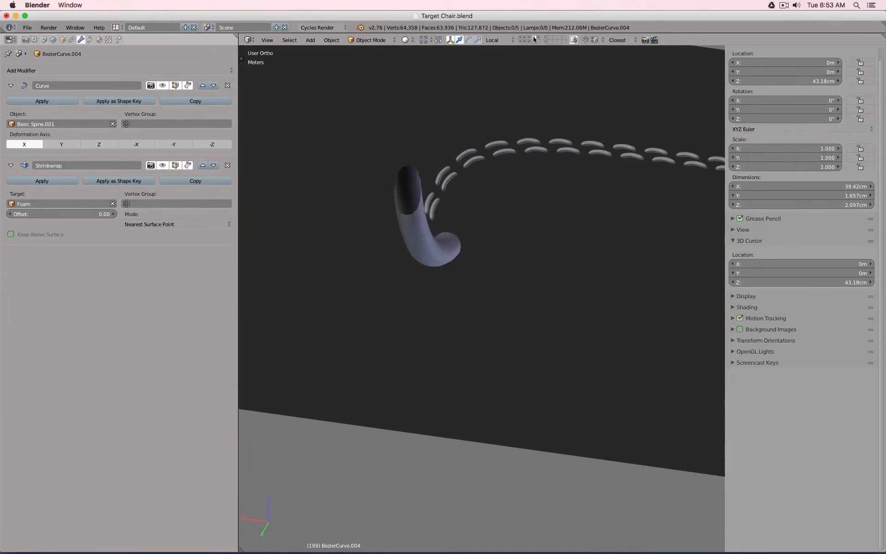
left_click(529, 39)
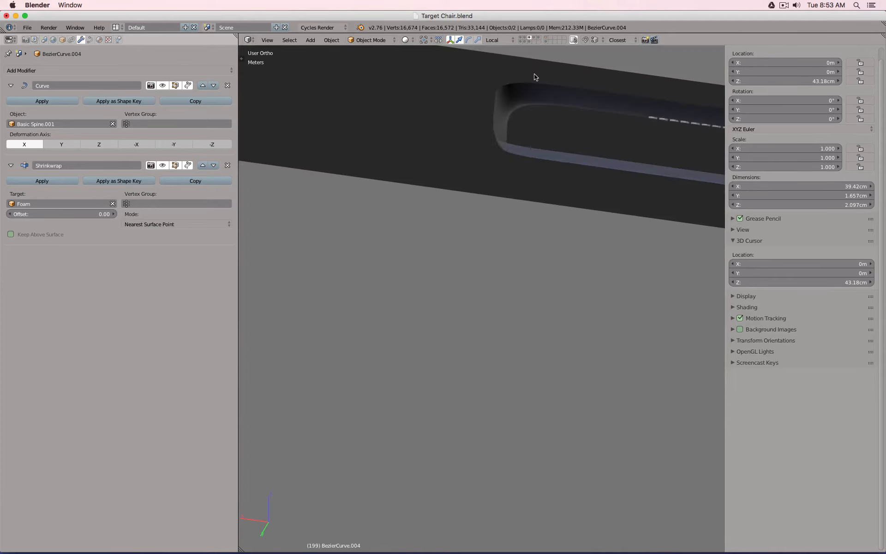
middle_click_drag(608, 125, 434, 138)
scroll(433, 138, "down", 4)
middle_click_drag(550, 170, 396, 144, "shift")
scroll(484, 216, "up", 7)
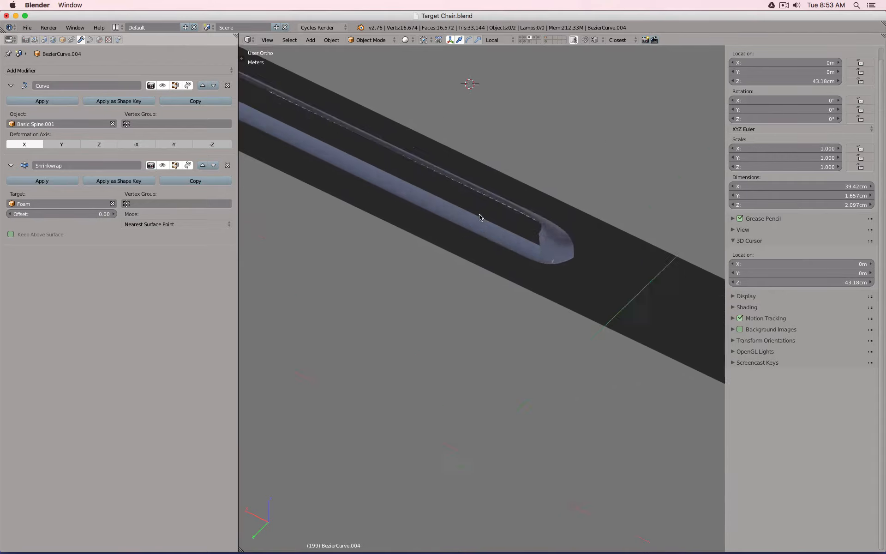
middle_click_drag(536, 213, 190, 220)
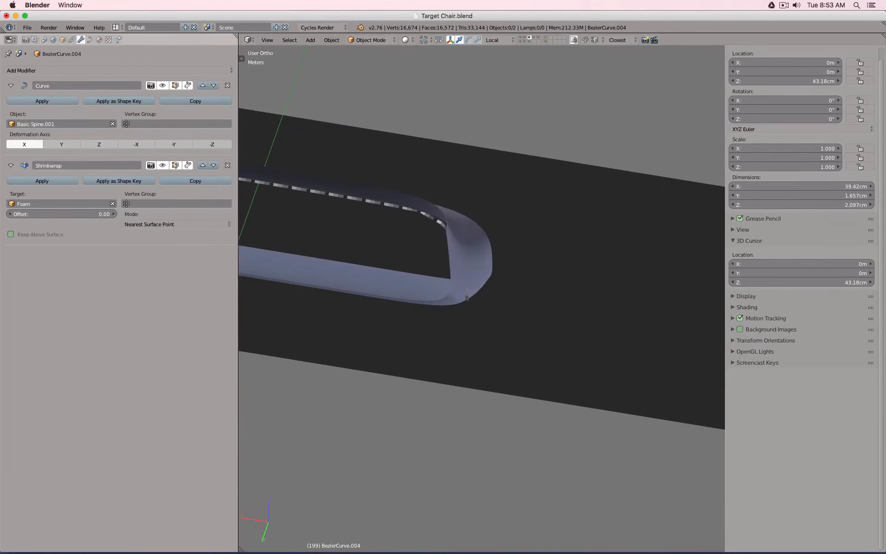
middle_click_drag(522, 198, 495, 186)
right_click(553, 209)
scroll(495, 187, "up", 7)
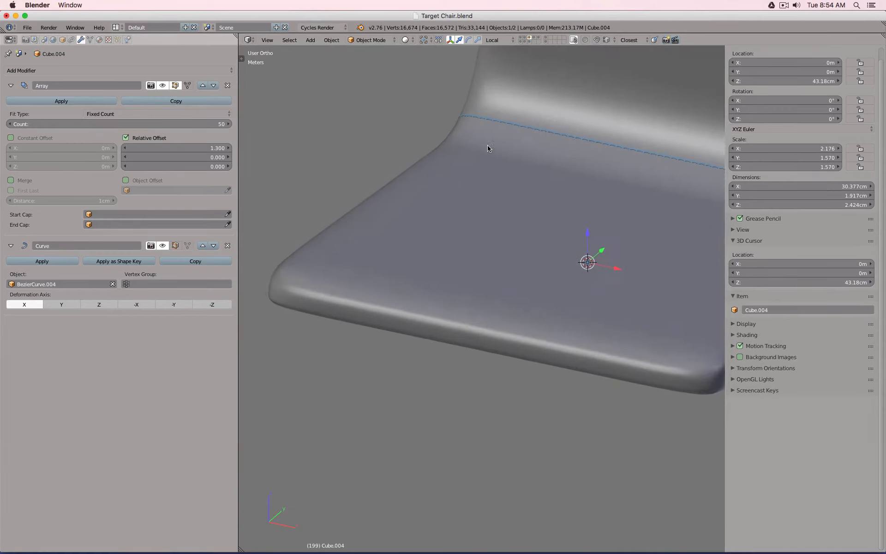
middle_click_drag(488, 147, 464, 240, "shift")
scroll(463, 239, "up", 6)
key("a")
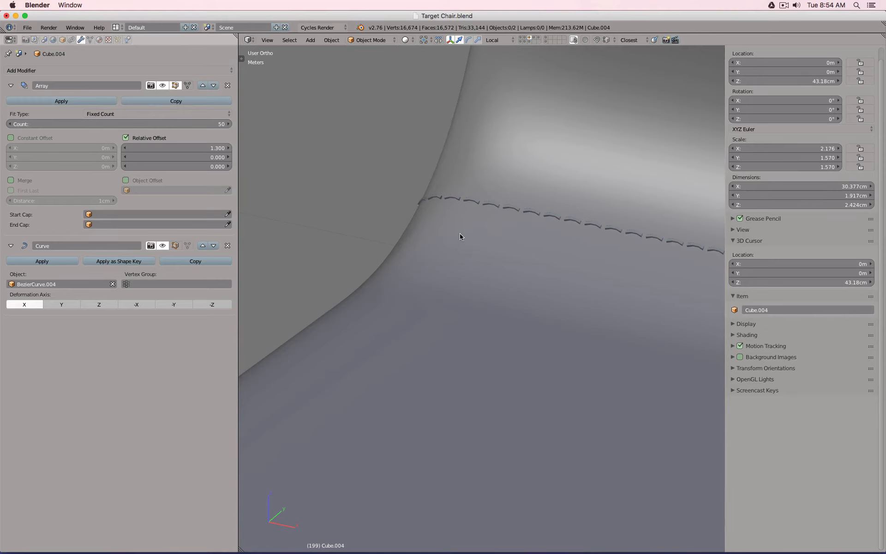
- Select the seam curve that the stitches follow and display its layer together with the foam and stitch layer
left_click(547, 40)
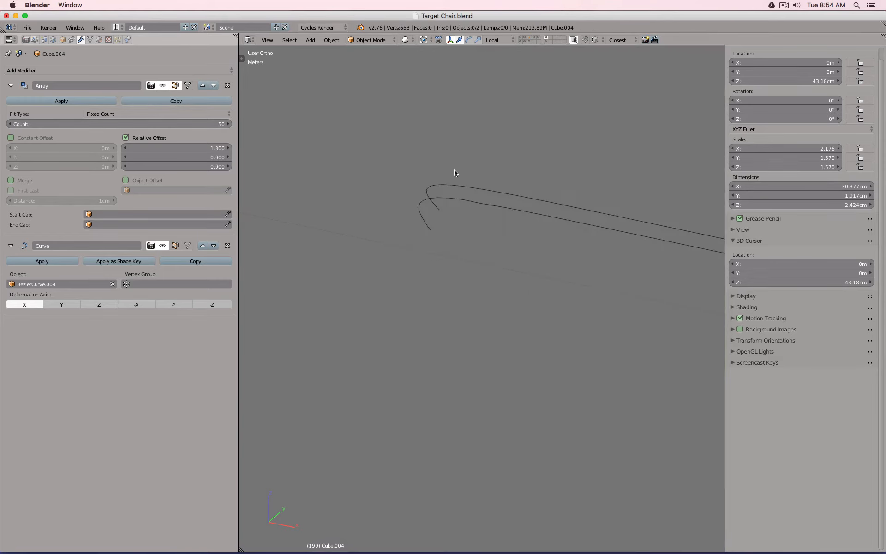
right_click(455, 199)
left_click(534, 40, "shift")
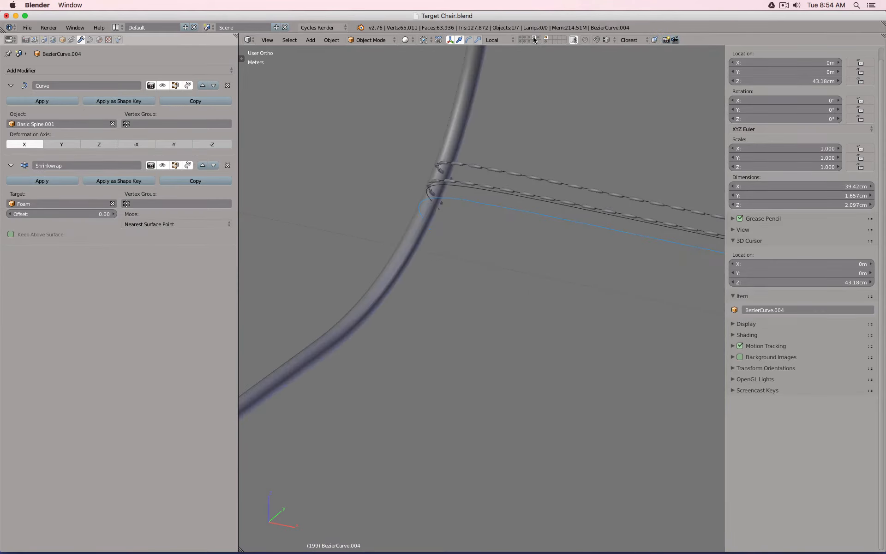
left_click(534, 40, "shift")
left_click(530, 39, "shift")
- Tilt all points of the seam curve by about 103° to turn the stitches on the foam's surface
middle_click_drag(407, 167, 512, 167)
scroll(471, 215, "down", 3)
middle_click_drag(436, 275, 539, 181, "shift")
scroll(401, 262, "up", 3)
key("Tab")
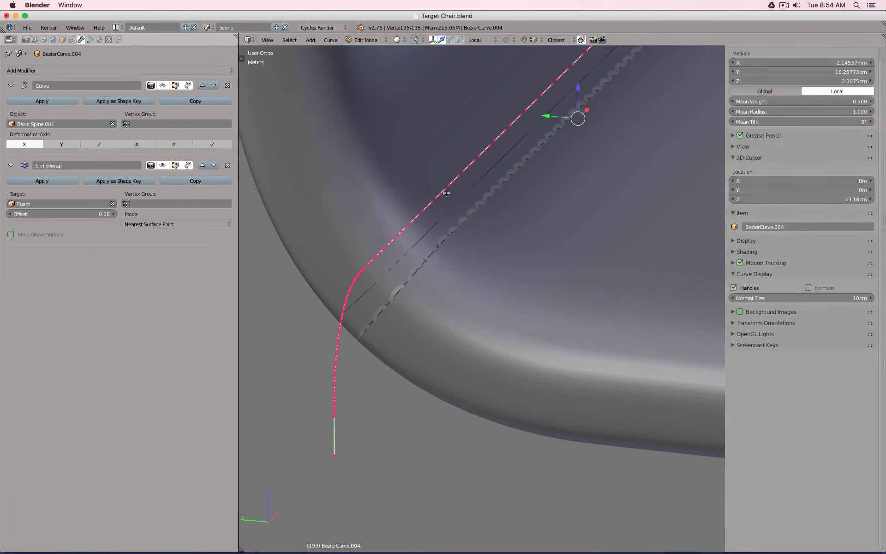
key("ctrl+t")
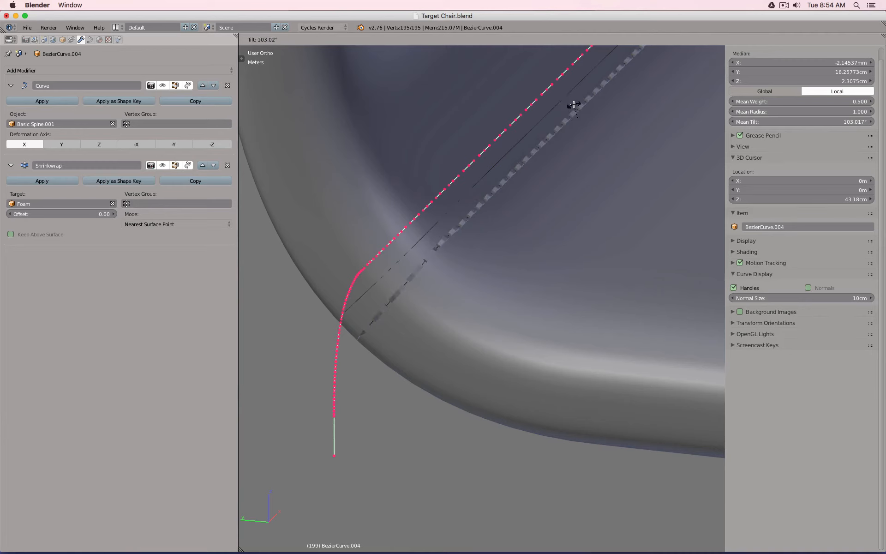
left_click(574, 105)
key("Tab")
- Add a Subdivision Surface modifier to the stitches and set its view subdivisions to 2
left_click(140, 72)
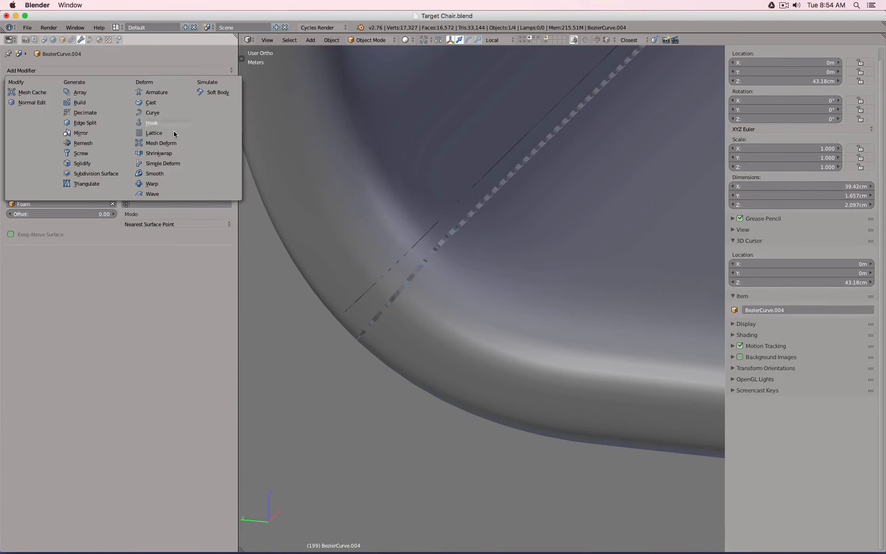
right_click(442, 245)
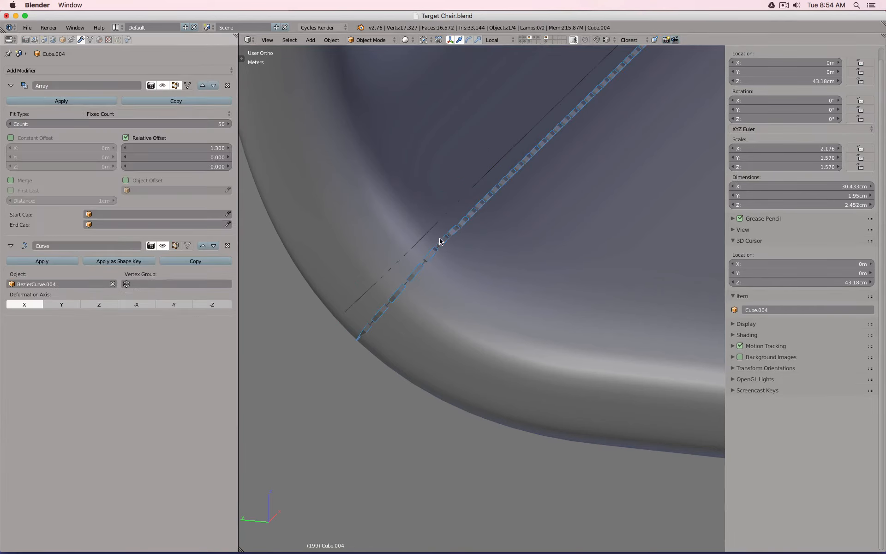
left_click(138, 71)
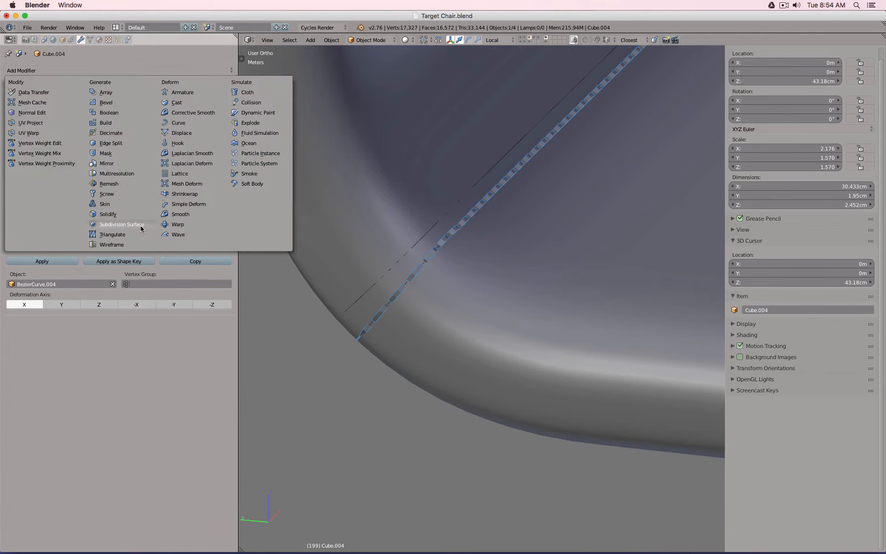
left_click(124, 224)
left_click(113, 374)
middle_click_drag(530, 344, 594, 323)
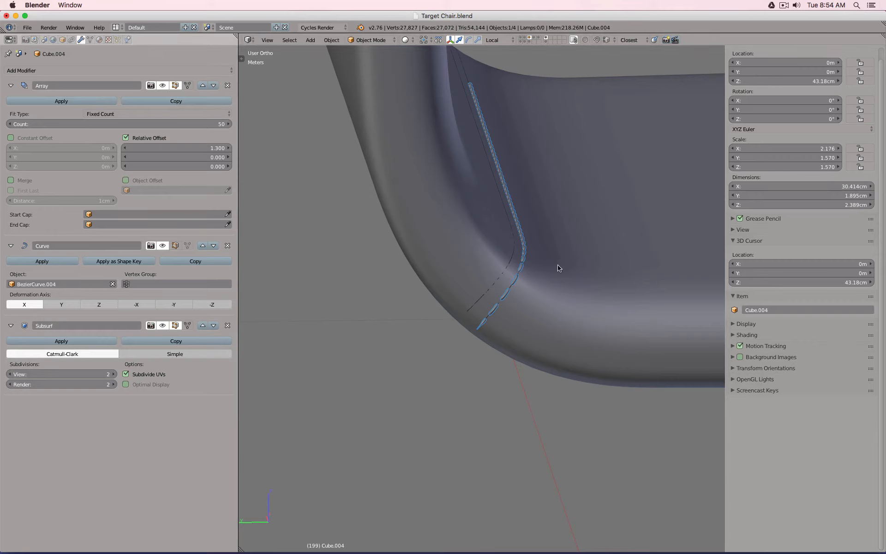
key("g")
key("z")
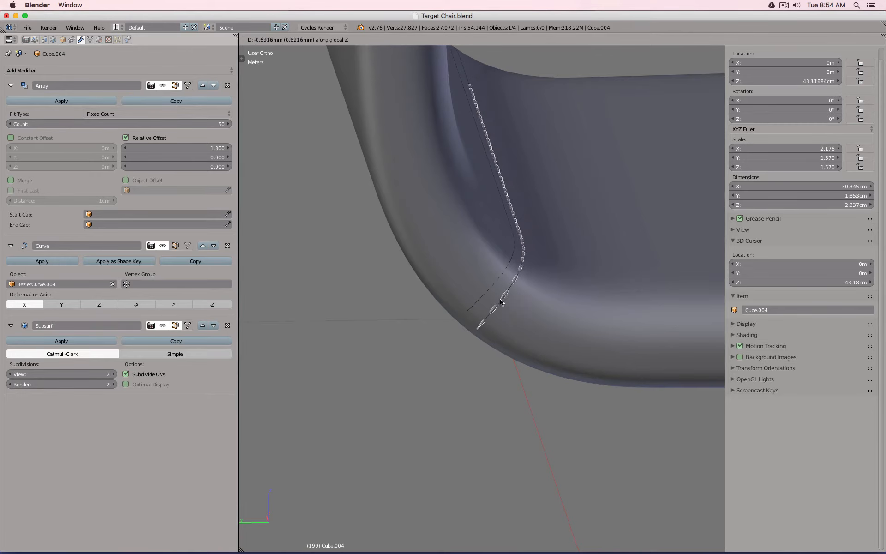
key("Escape")
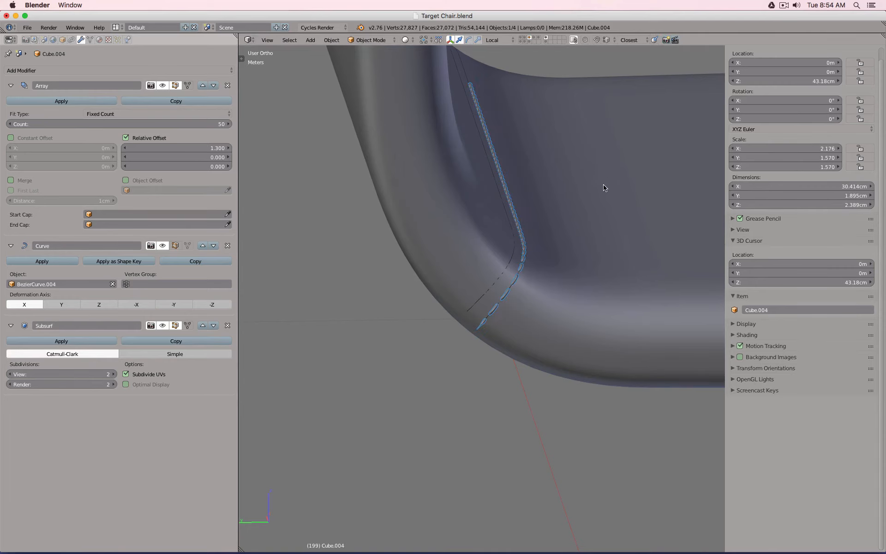
key("g")
key("x")
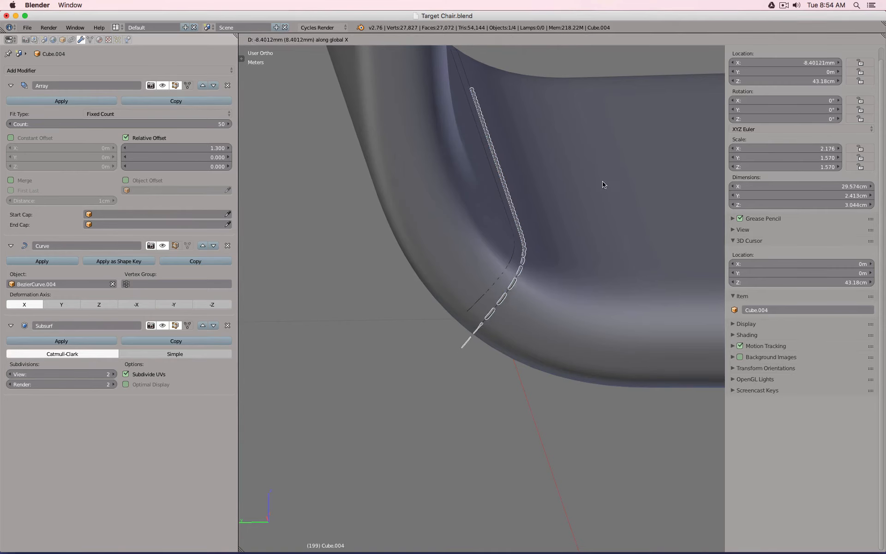
key("Escape")
key("g")
key("y")
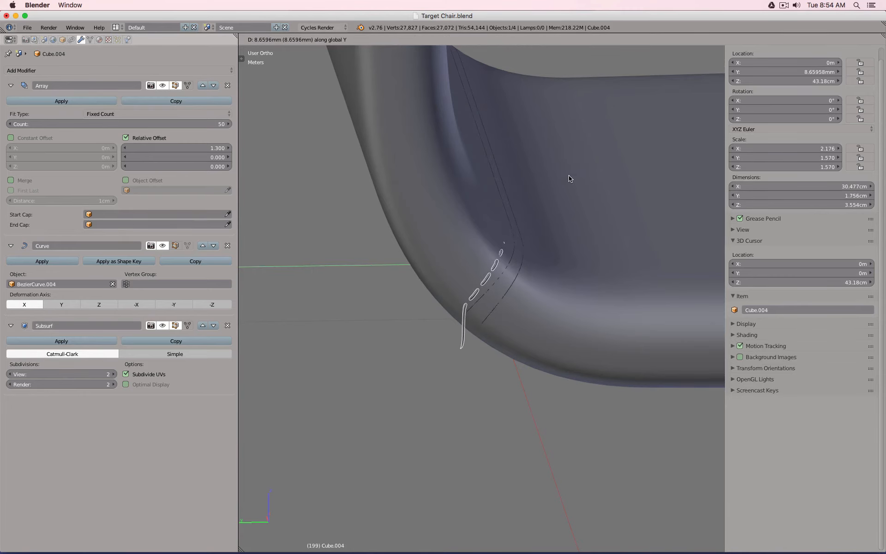
key("Escape")
key("g")
key("x")
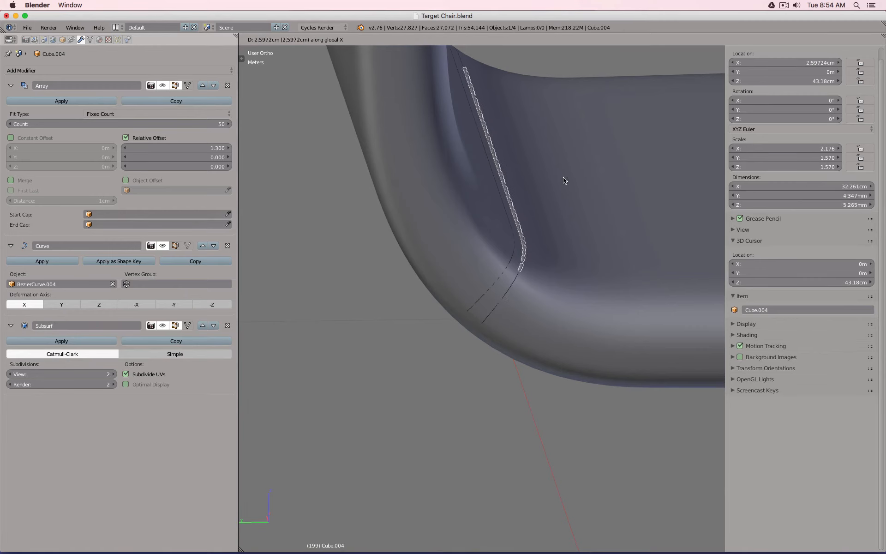
key("Escape")
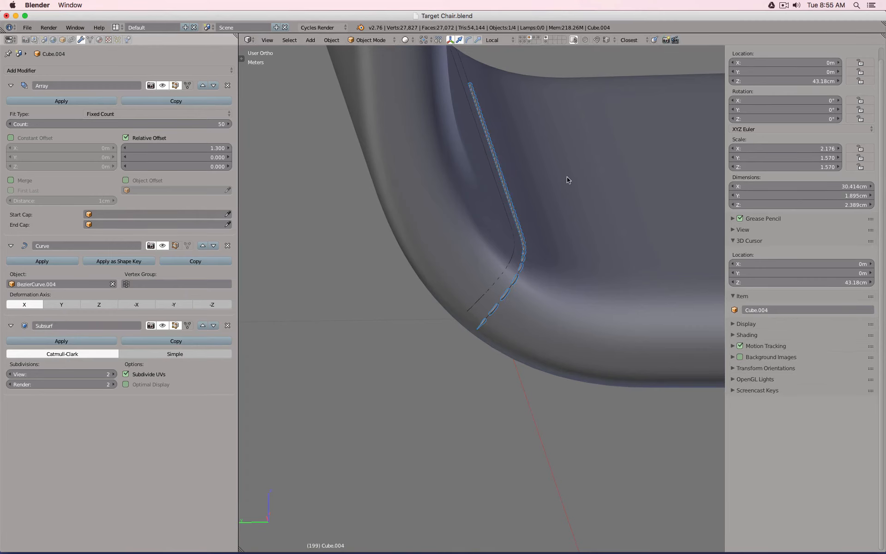
- Lower the stitches along the Z axis in two small moves to a Z location of about 43.116 cm
key("g")
key("z")
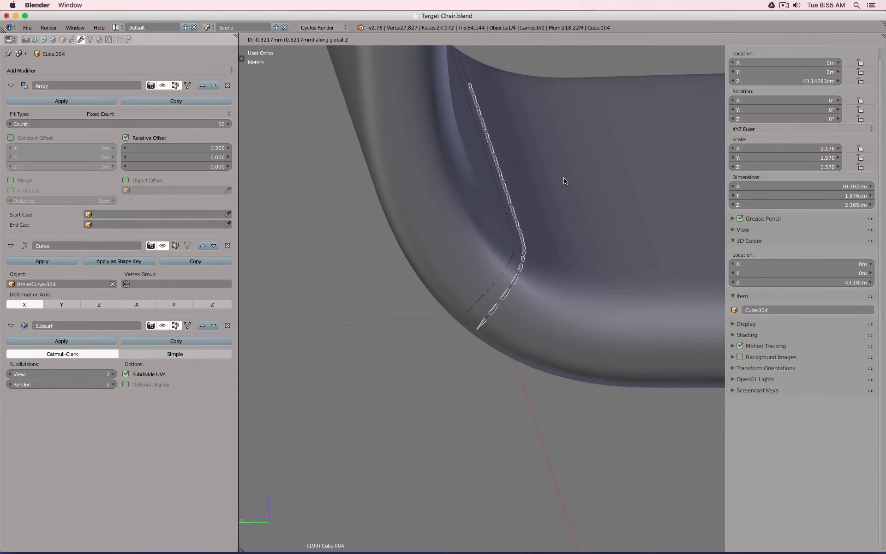
left_click(564, 180)
middle_click_drag(564, 180, 435, 174)
scroll(531, 207, "up", 8)
scroll(536, 210, "down", 4)
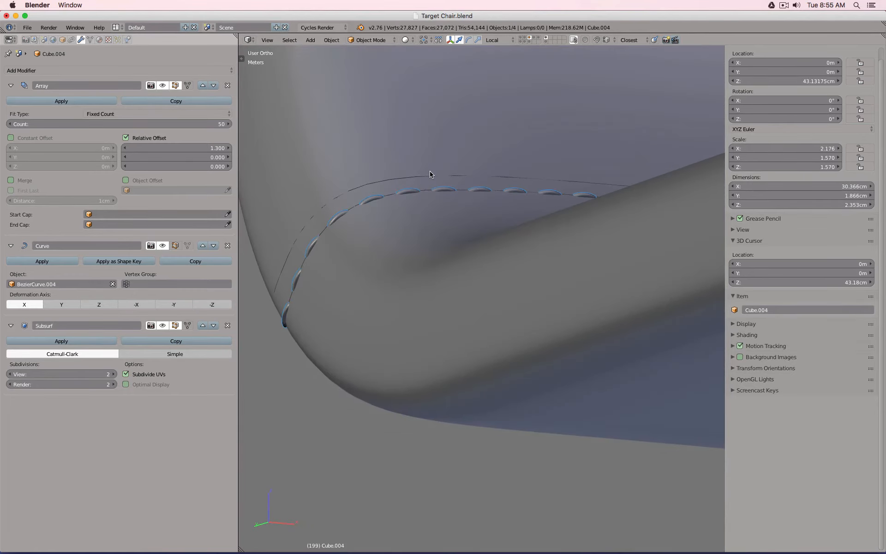
key("g")
key("z")
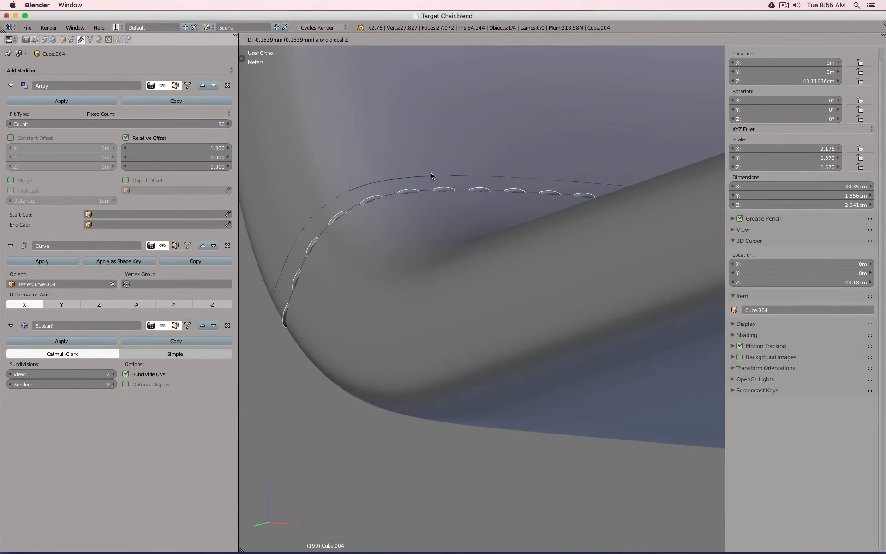
left_click(430, 173)
- Deselect the stitches and examine the stitching along the foam's bend from the side
scroll(439, 177, "down", 5)
middle_click_drag(477, 183, 409, 226)
scroll(474, 214, "down", 4)
key("a")
scroll(560, 228, "up", 5)
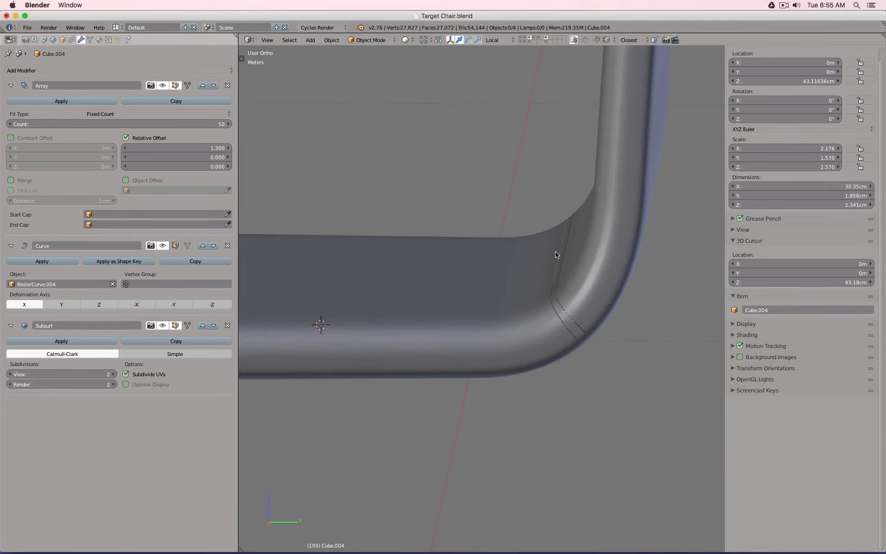
middle_click_drag(543, 253, 528, 269)
scroll(529, 269, "down", 2)
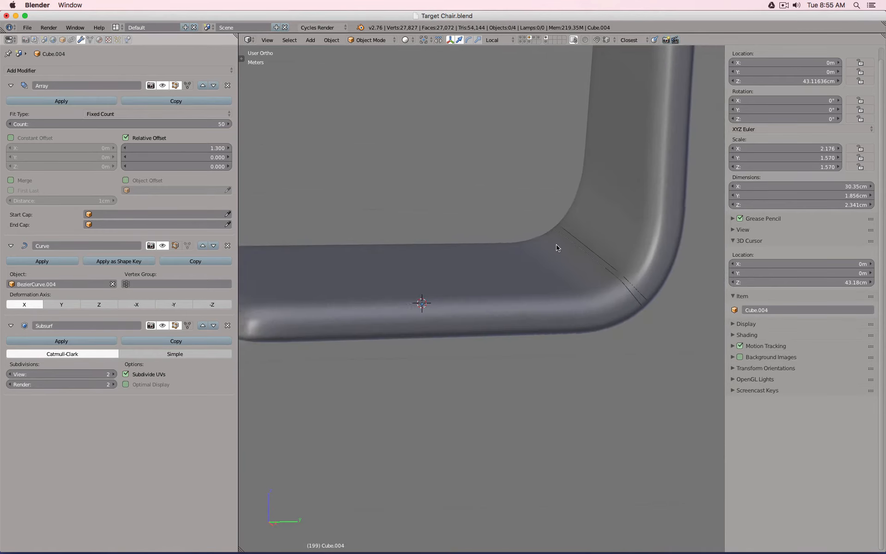
- Isolate the seam curves' layer and turn off the viewport display of the second seam curve's Curve and Shrinkwrap modifiers
left_click(548, 38)
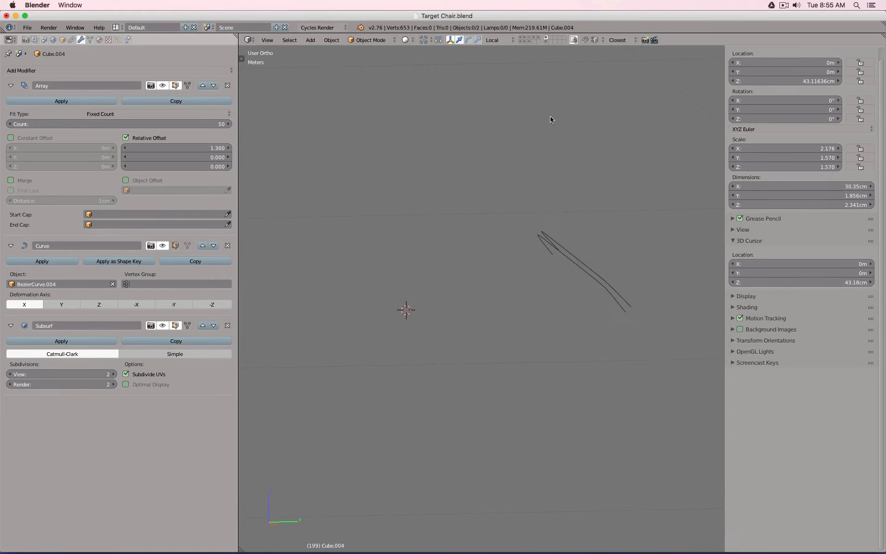
right_click(618, 285)
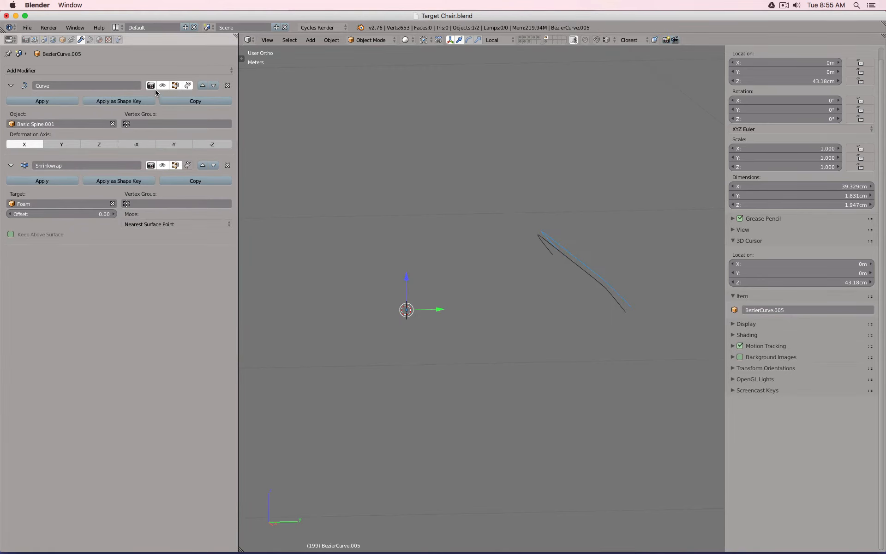
left_click(163, 165)
middle_click_drag(574, 278, 483, 279)
scroll(486, 283, "down", 4)
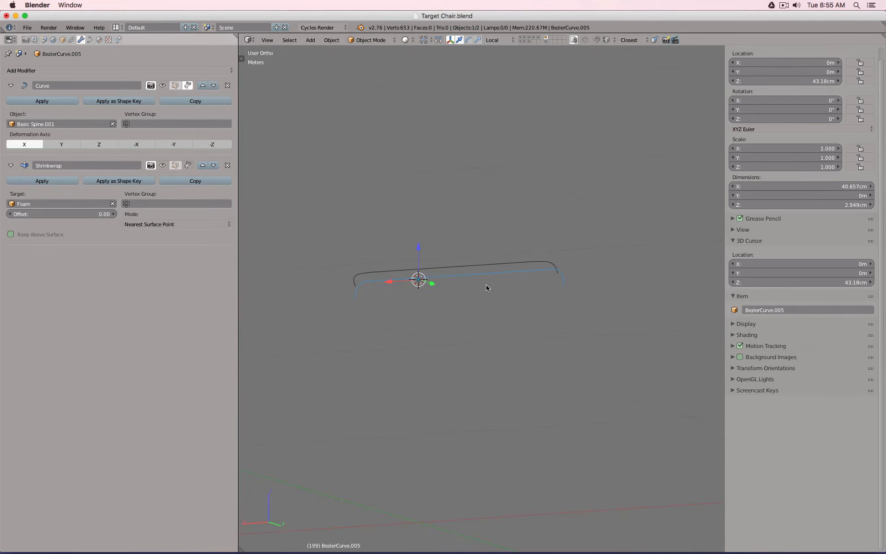
- Hide the upper seam curve in the front view and select the remaining seam curve
key("KP_1")
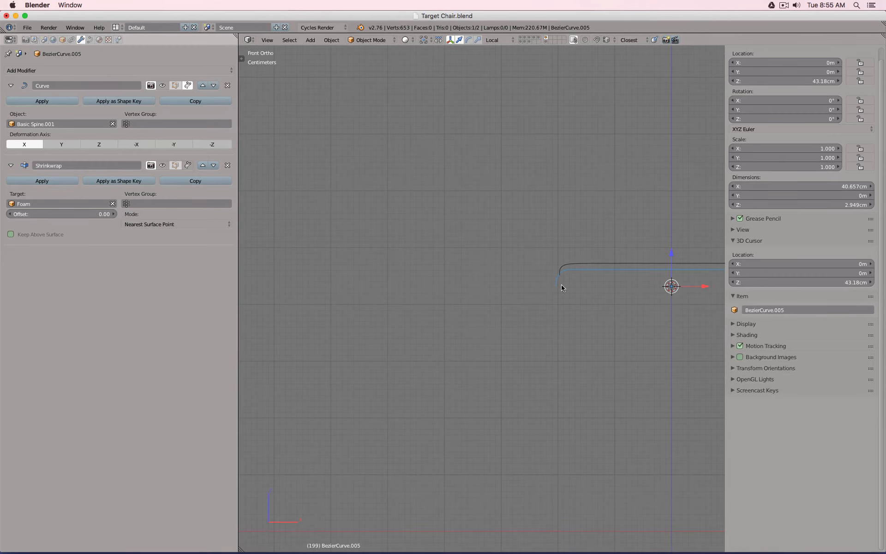
key("KP_Decimal")
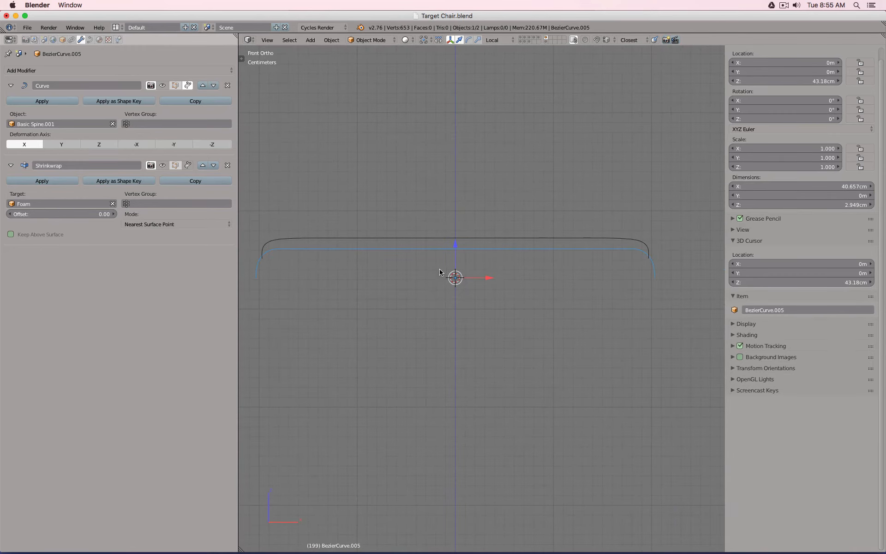
right_click(478, 238)
key("h")
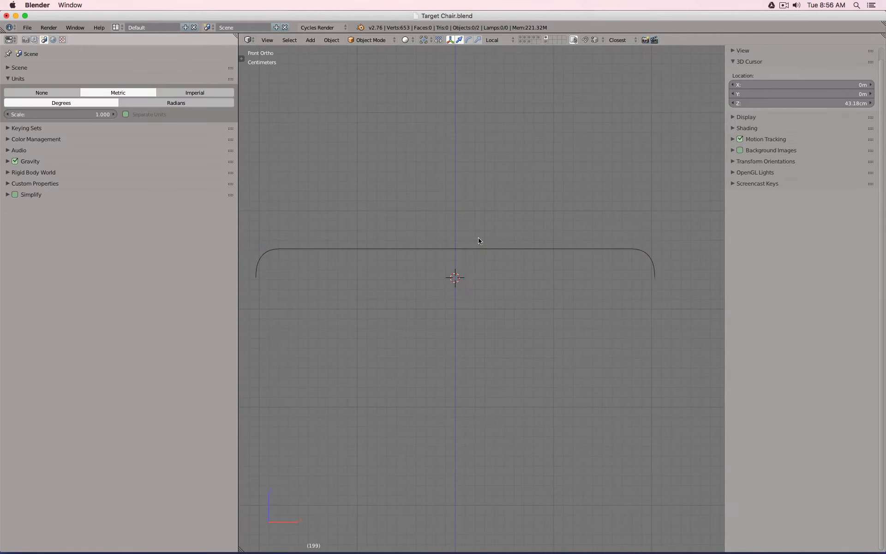
middle_click_drag(440, 241, 486, 215, "shift")
right_click(483, 228)
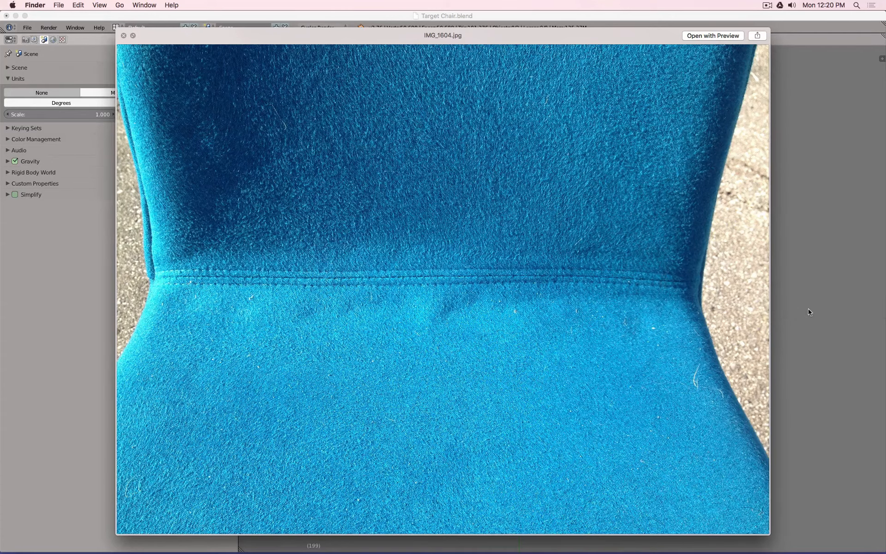
- Dismiss the reference photo, duplicate the chair foam in place, and isolate the copy on its own empty layer
left_click(828, 314)
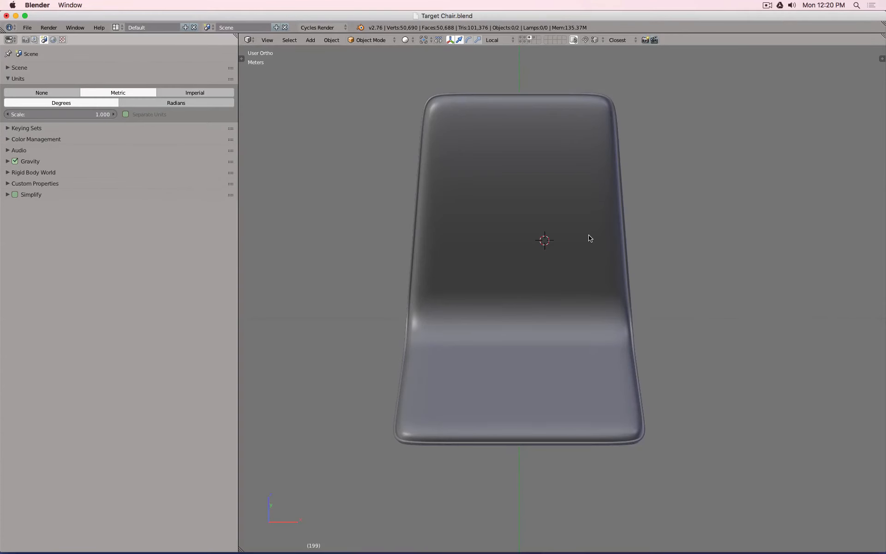
right_click(474, 128)
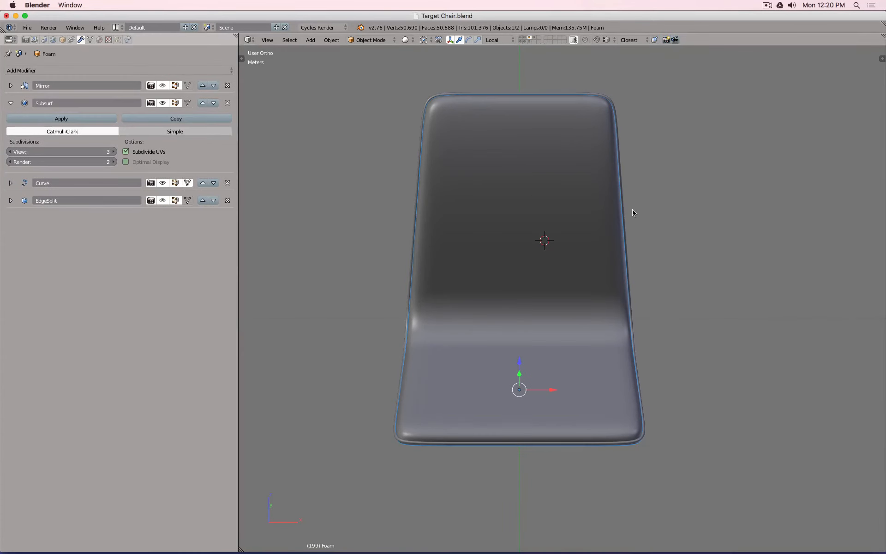
key("z")
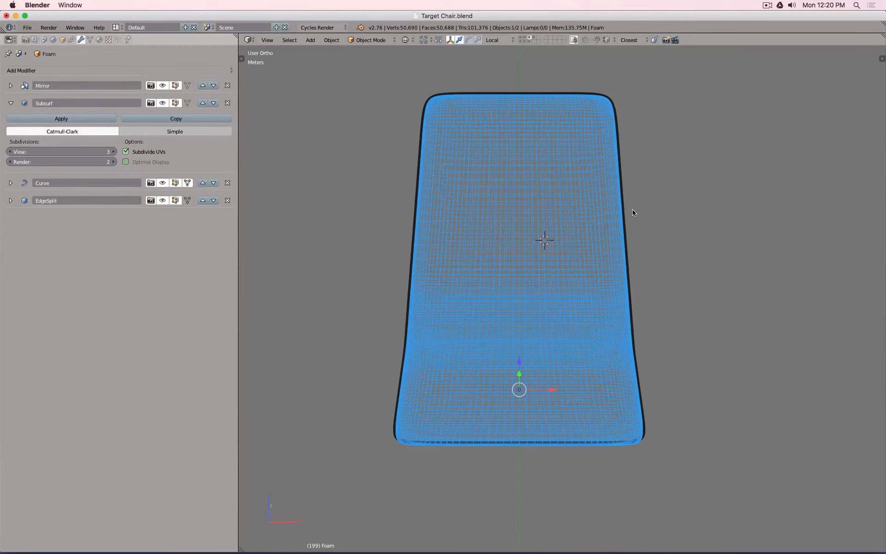
key("shift+d")
right_click(632, 210)
key("x")
left_click(721, 226)
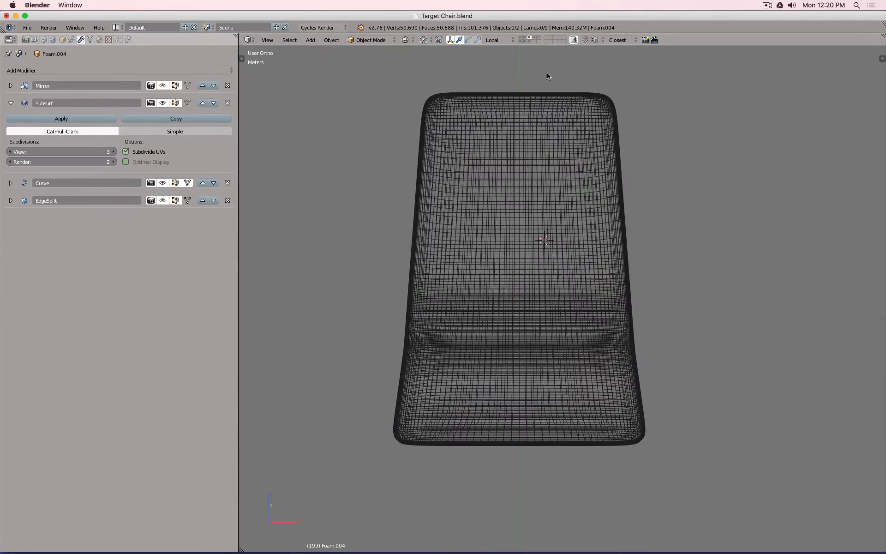
right_click(542, 87)
key("KP_3")
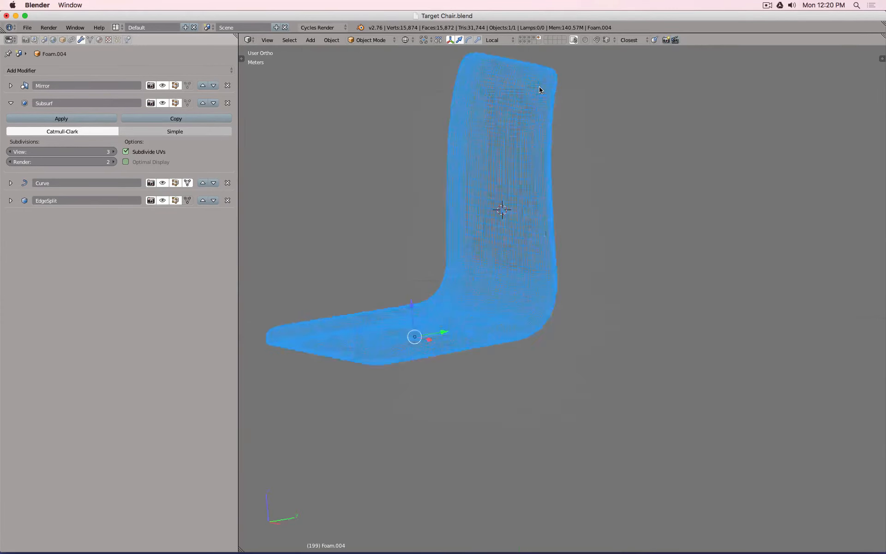
- Remove the Subsurf modifier from the foam copy and apply its Mirror modifier
left_click(227, 102)
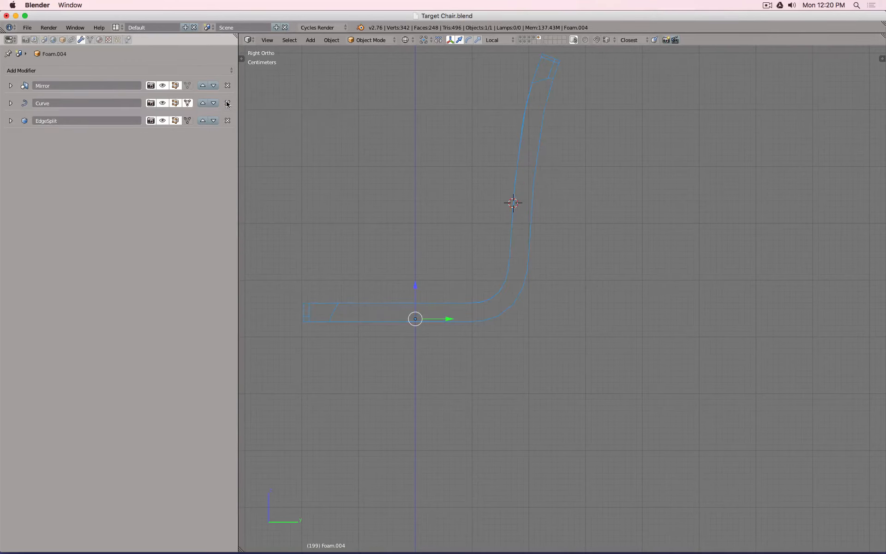
left_click(10, 86)
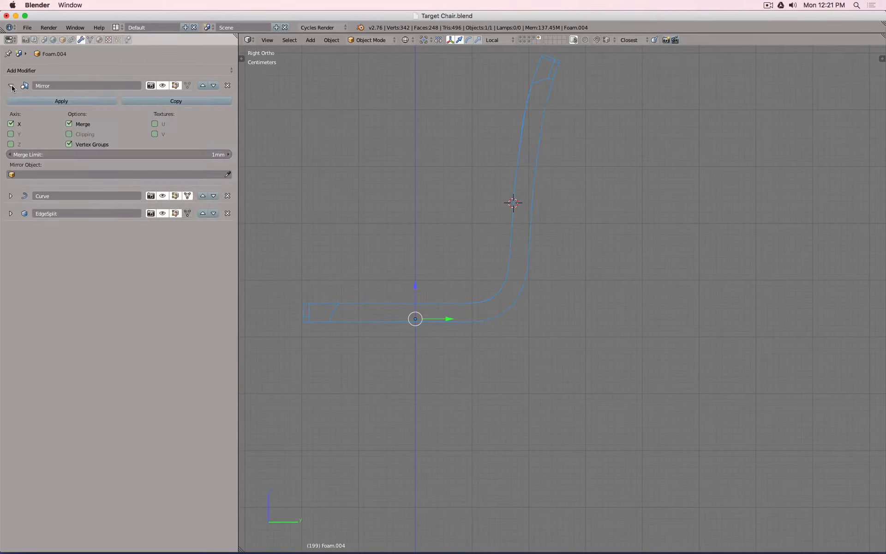
left_click(57, 101)
mouse_move(384, 161)
middle_mouse_down()
mouse_move(407, 166)
mouse_move(458, 219)
middle_mouse_up()
key("z")
key("z")
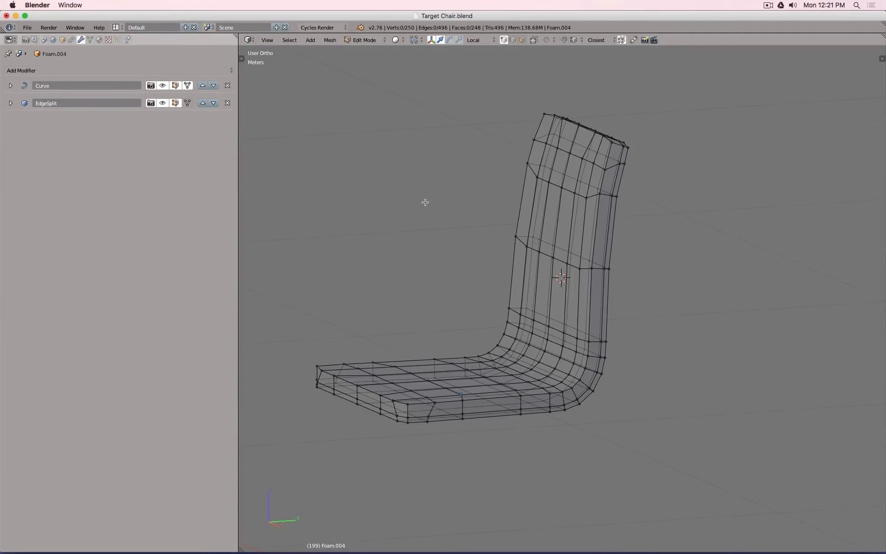
key("z")
- Add a Multiresolution modifier to the foam copy and subdivide it five times
left_click(87, 70)
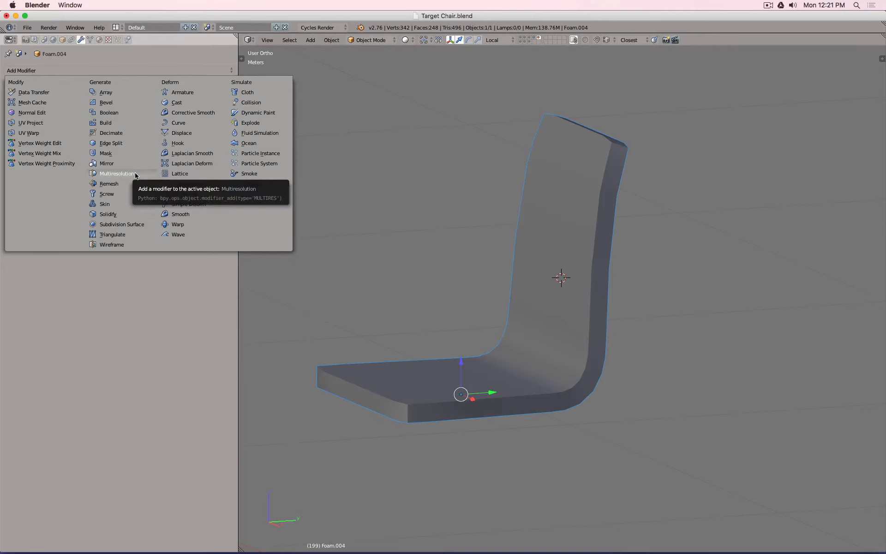
left_click(116, 174)
left_click(142, 144)
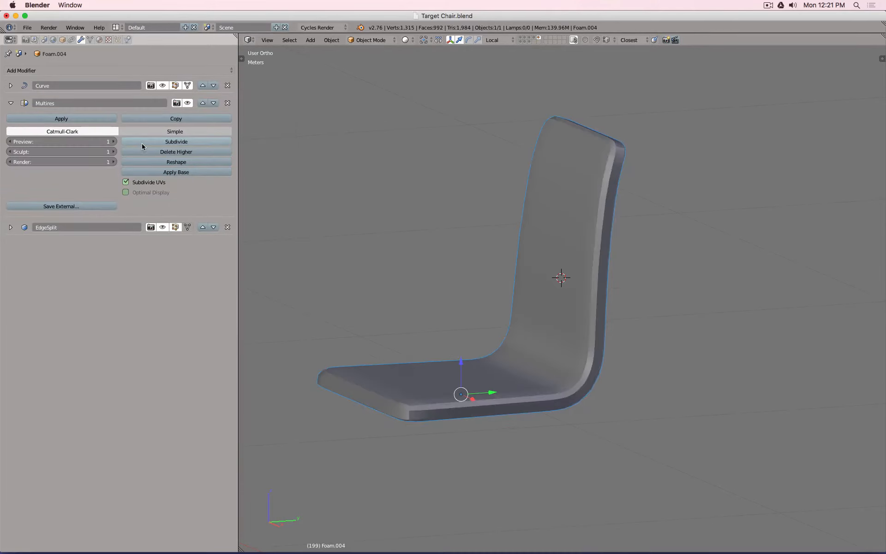
left_click(142, 144)
left_click(142, 144)
left_click(142, 143)
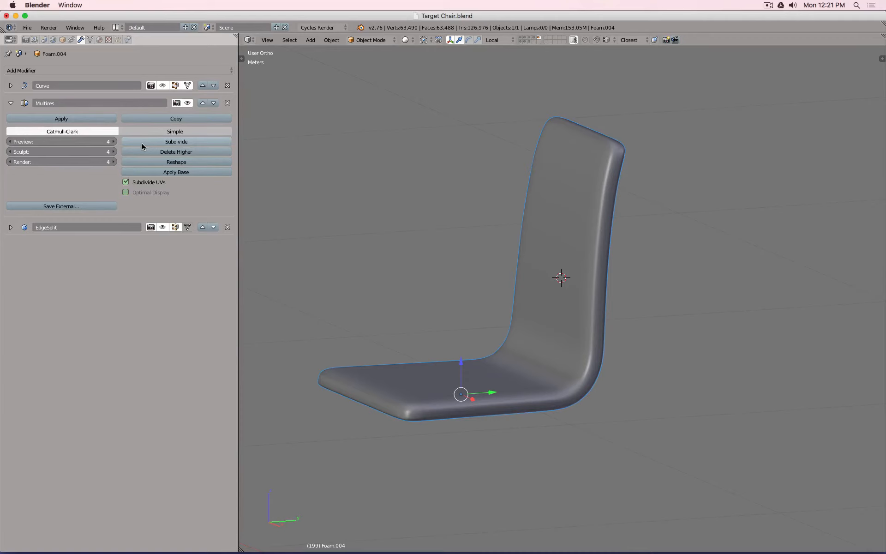
left_click(142, 143)
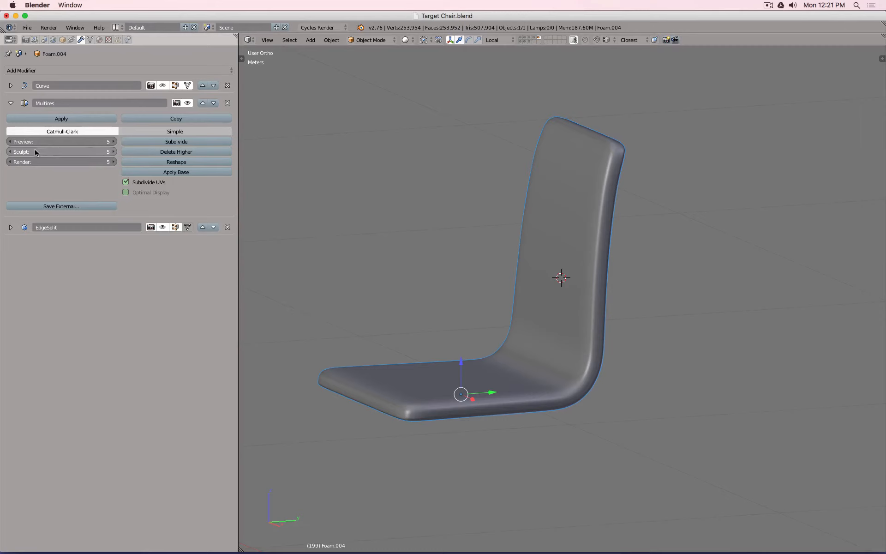
- Lower the Multires preview and sculpt levels to 1 and raise the preview level to 4
key("shift+z")
middle_click_drag(429, 243, 548, 271)
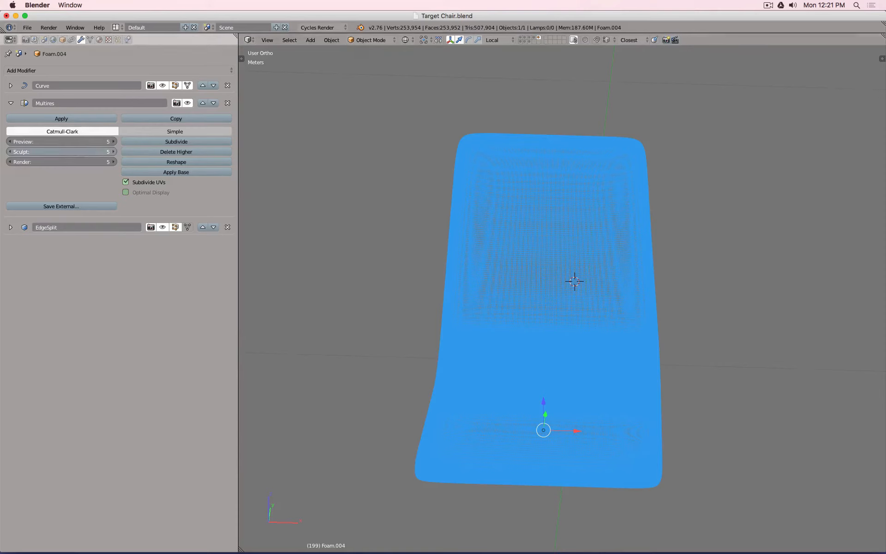
left_click_drag(61, 150, 21, 142)
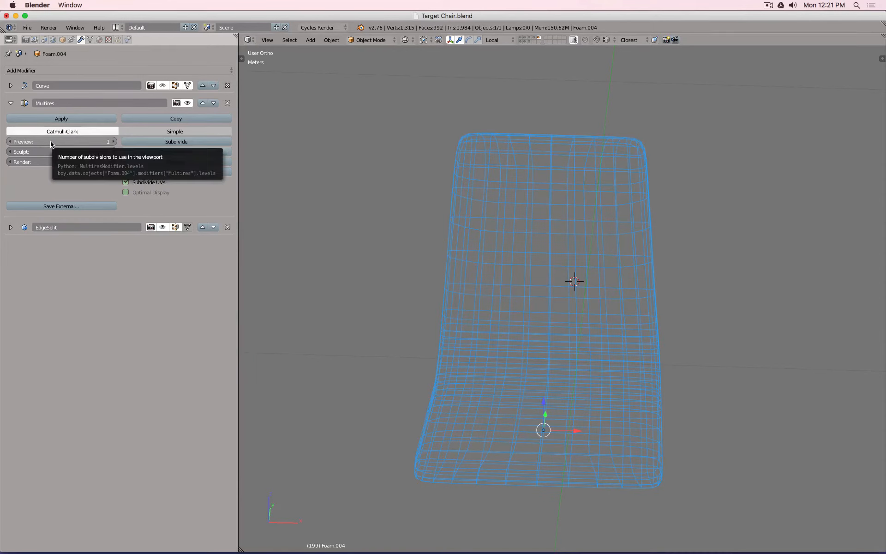
left_click(52, 141)
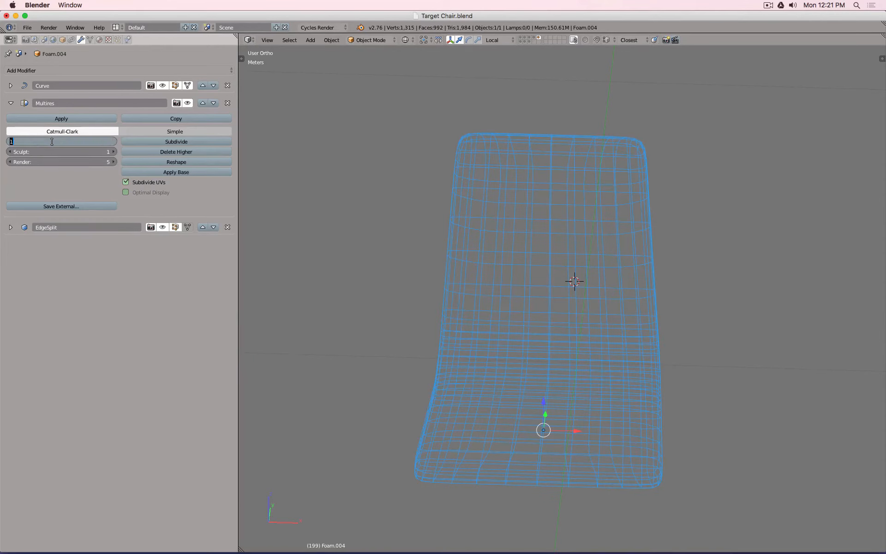
type("4")
key("Return")
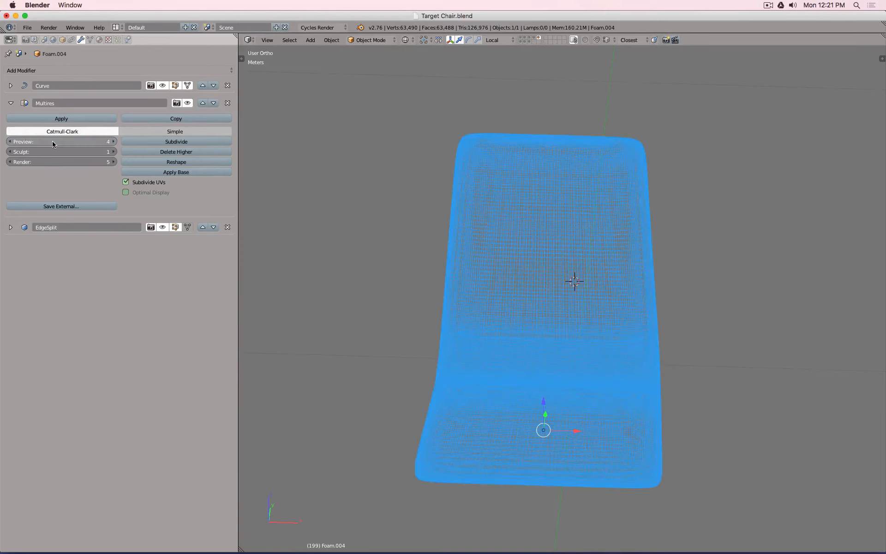
- Set the Multires sculpt level to 4 and raise it to 5
left_click(50, 153)
type("4")
key("Return")
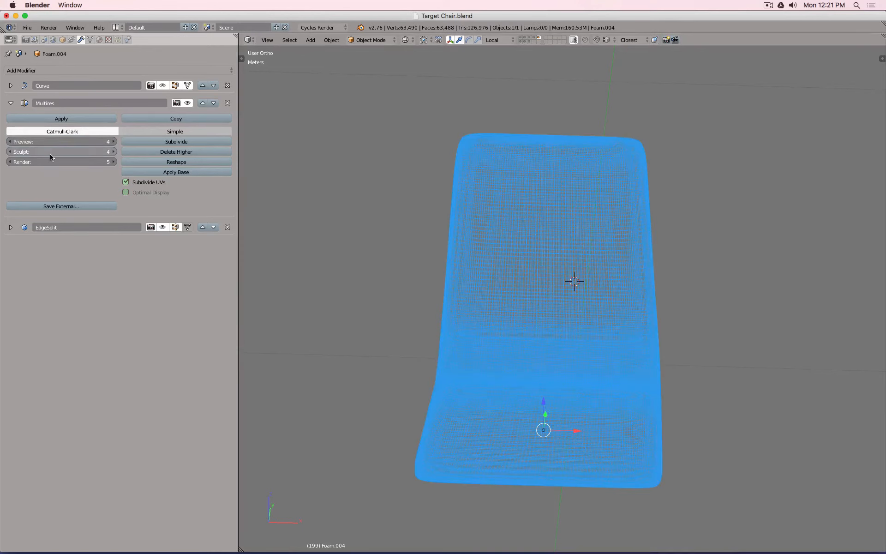
left_click(74, 152)
type("5")
key("Return")
- Show the original foam's layer alongside the copy in the right side view
key("KP_3")
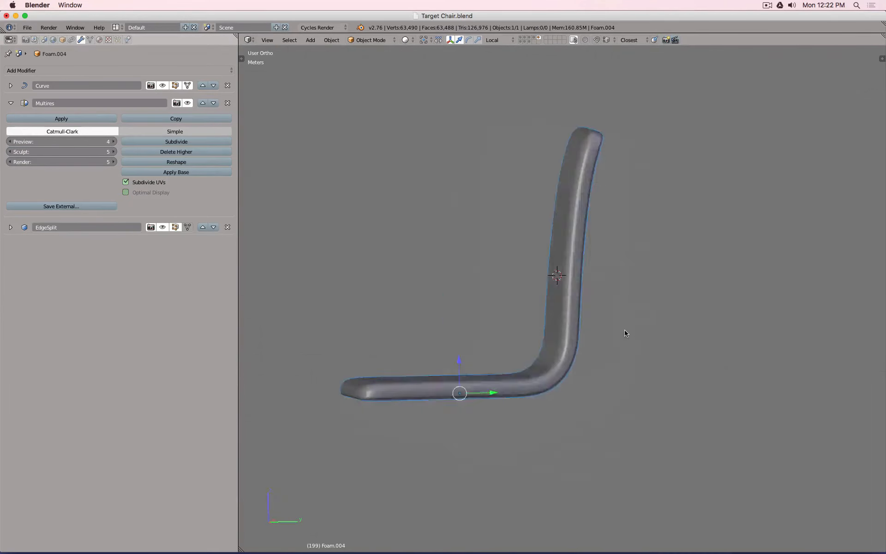
left_click(530, 39, "shift")
scroll(579, 250, "up", 3)
scroll(563, 231, "down", 1)
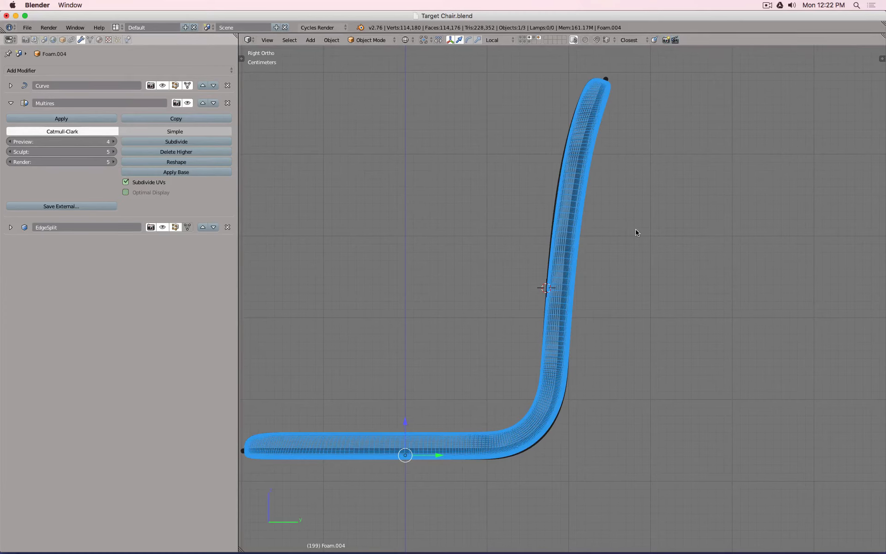
- In Edit Mode, cut centred edge loops through the foam copy's widest spans: two across the backrest and one across the seat
key("Tab")
key("ctrl+r")
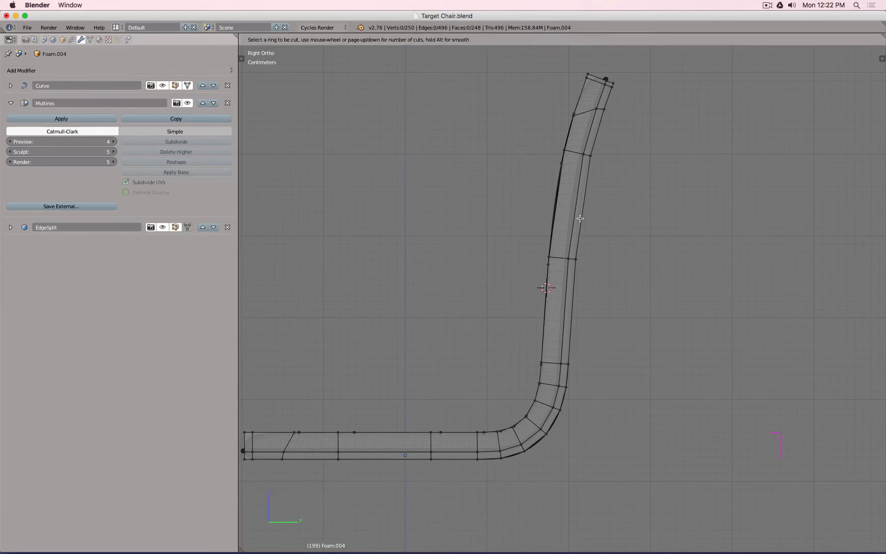
left_click(556, 203)
right_click(556, 203)
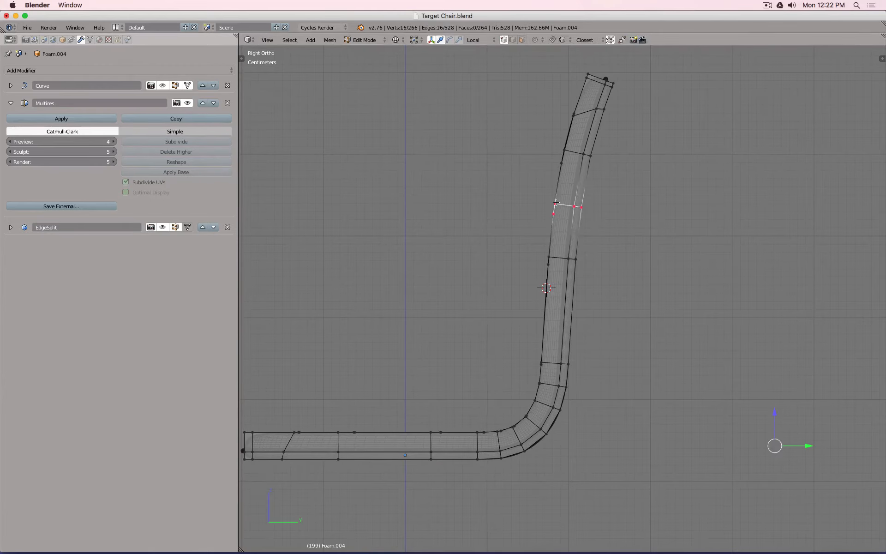
key("g")
key("g")
left_click(555, 311)
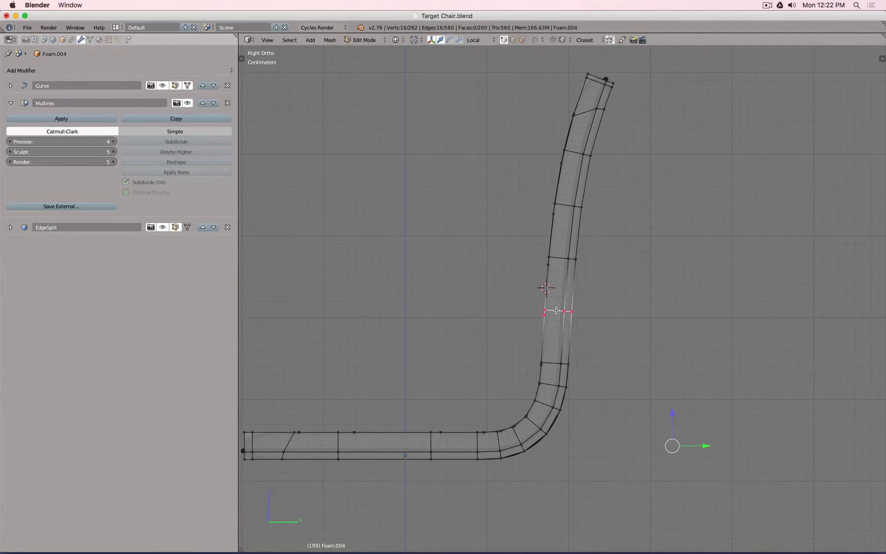
key("ctrl+r")
left_click(387, 437)
right_click(387, 437)
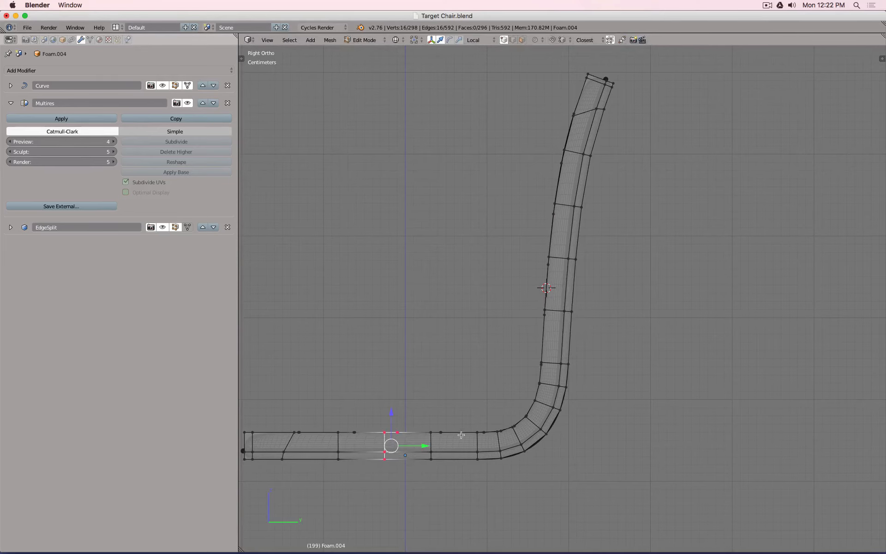
- Cut three centred edge loops across the foam copy's bend between seat and backrest
key("ctrl+r")
left_click(524, 423)
right_click(520, 426)
key("ctrl+r")
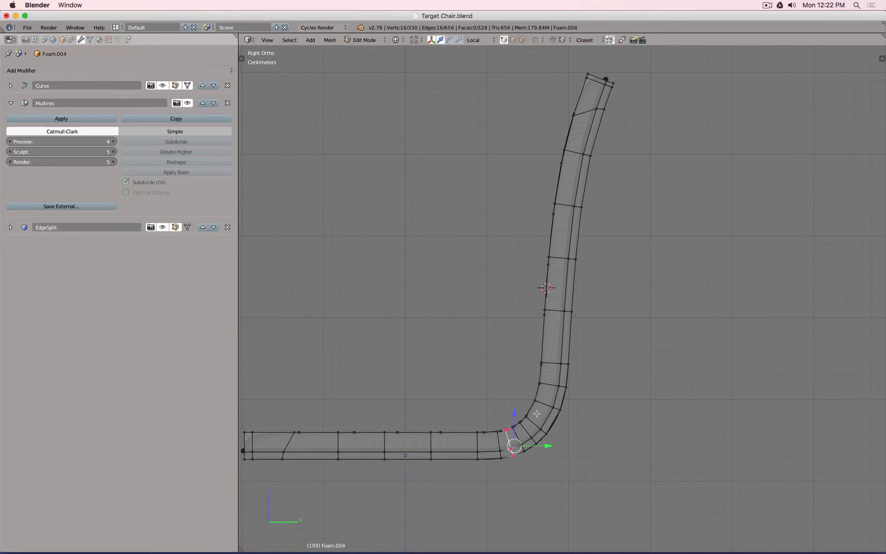
key("ctrl+r")
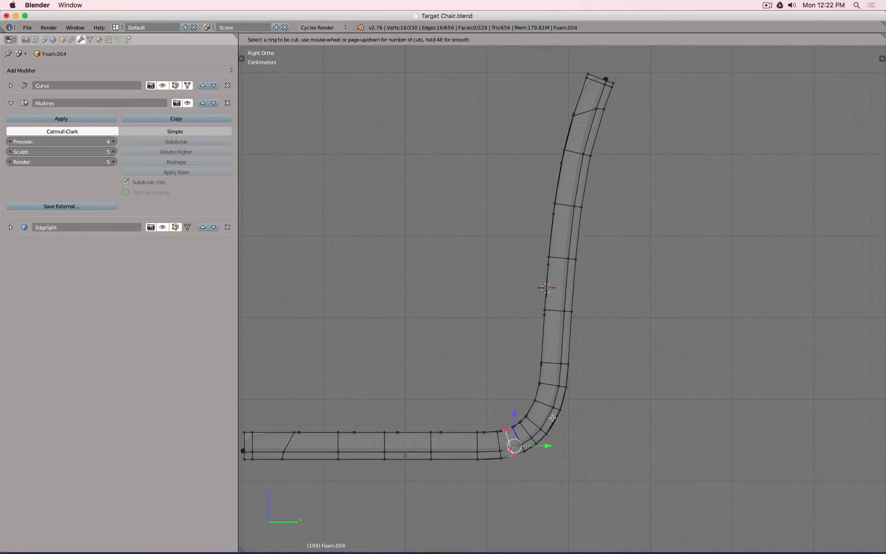
left_click(551, 421)
right_click(551, 421)
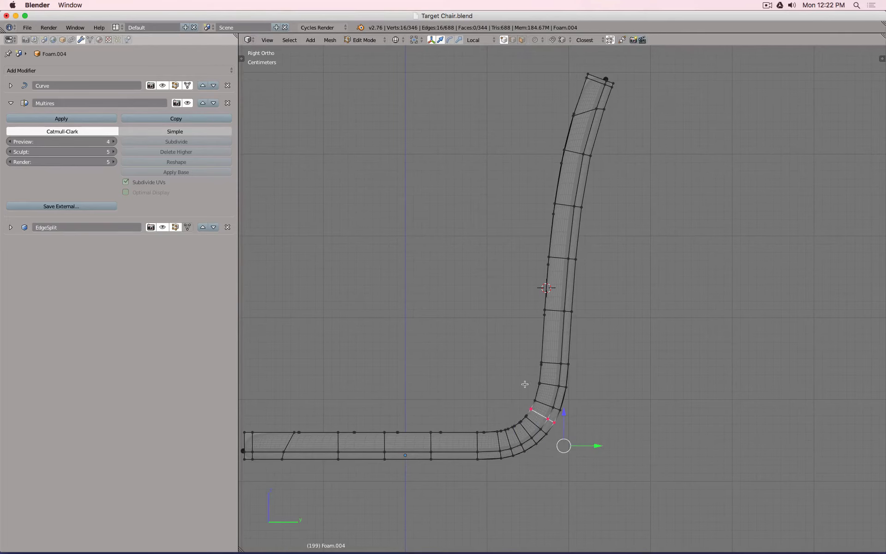
- Leave Edit Mode, compare the foam copy with the original from the side and front, and isolate the copy's layer
key("Tab")
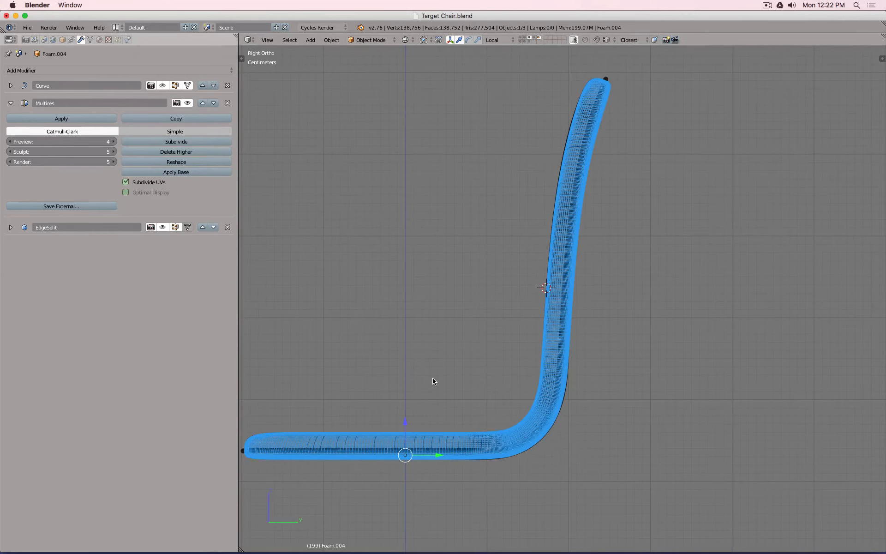
key("Tab")
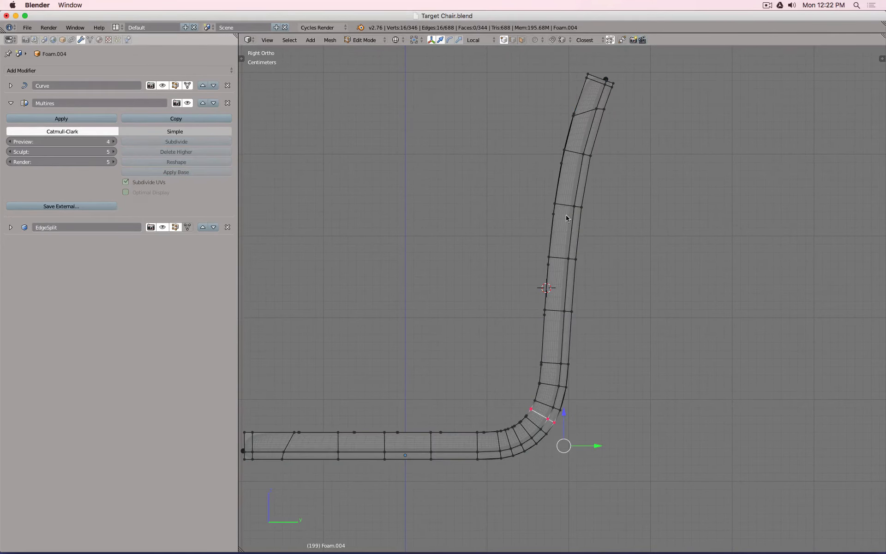
key("Tab")
scroll(464, 206, "down", 1)
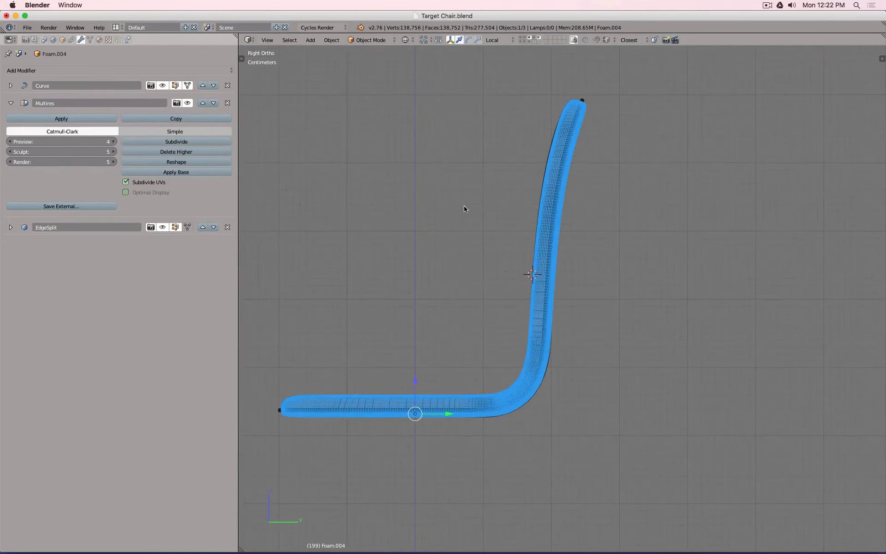
key("KP_1")
key("KP_3")
key("KP_1")
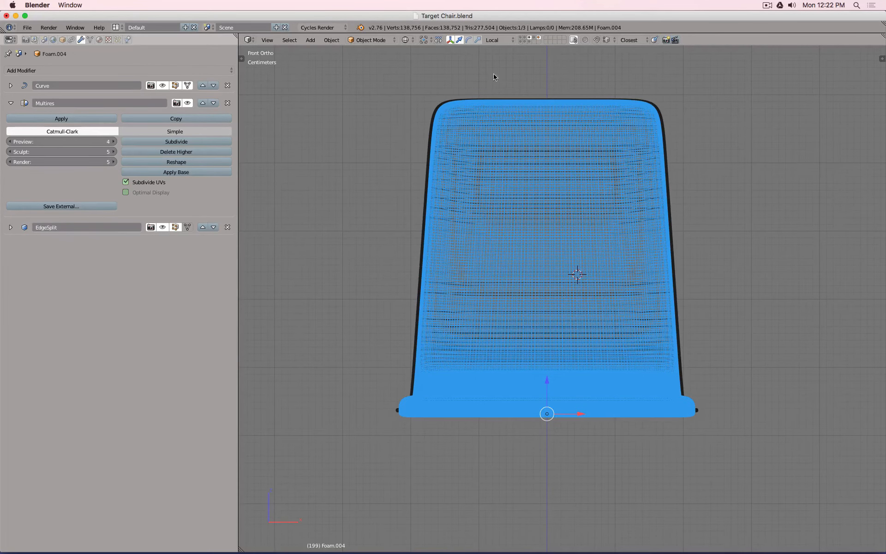
left_click(538, 37)
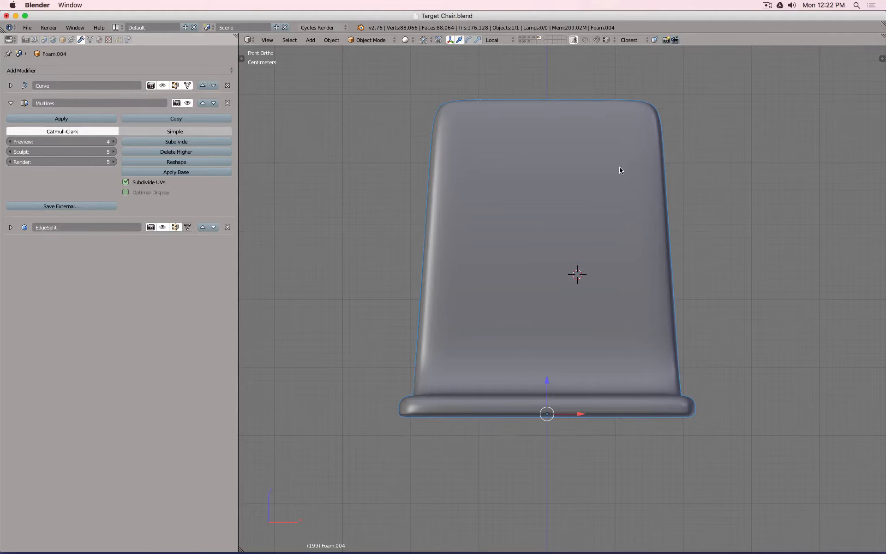
- Show the stitch layer with the foam copy and examine the stitch rows at the foam's left edge
middle_click_drag(620, 170, 567, 187)
key("KP_1")
key("KP_8")
key("KP_8")
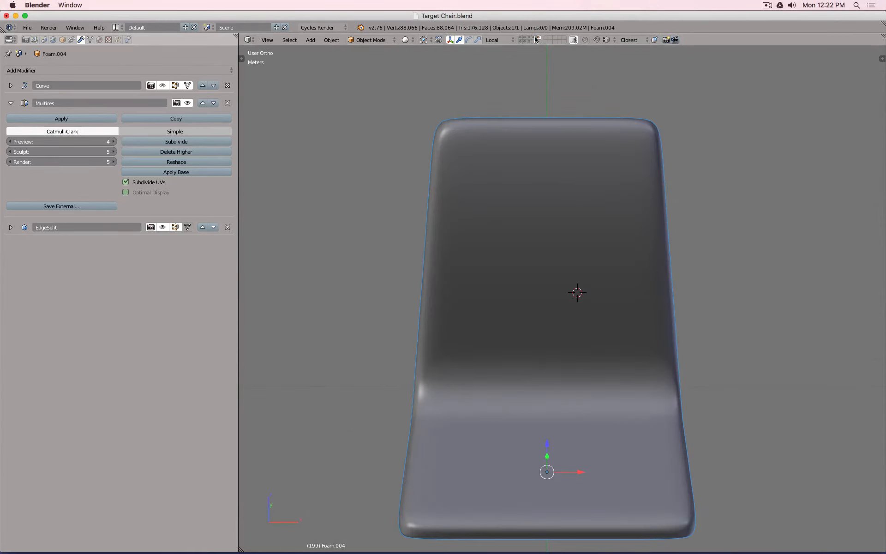
left_click(536, 38, "shift")
scroll(554, 411, "up", 6)
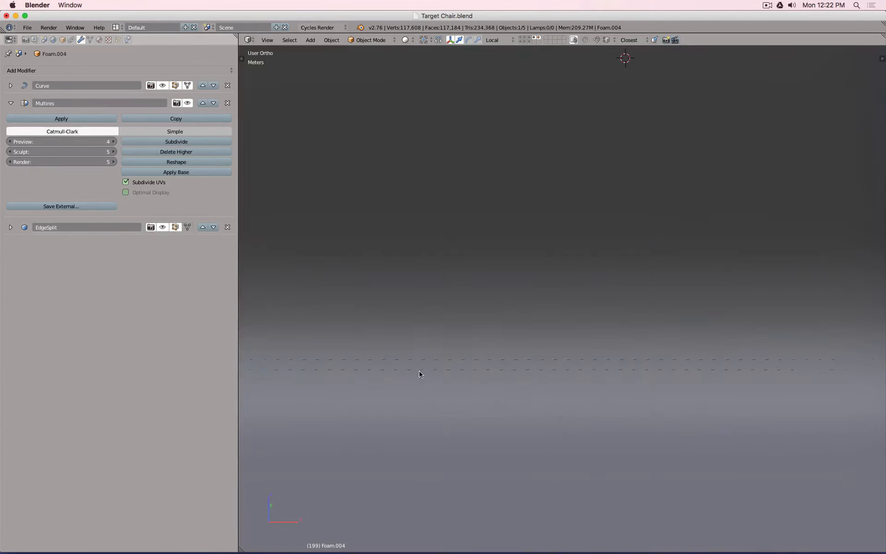
middle_click_drag(245, 364, 436, 347, "shift")
scroll(437, 347, "up", 8)
scroll(437, 347, "down", 8)
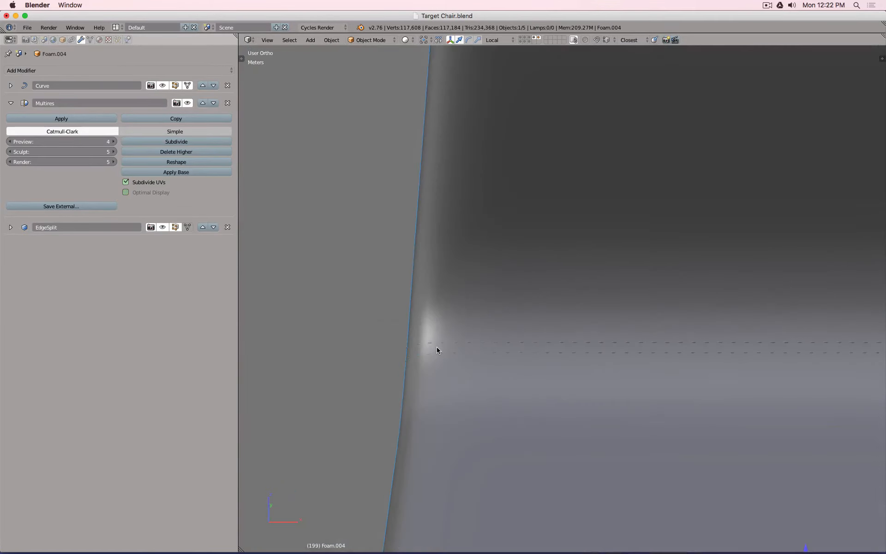
scroll(437, 347, "up", 7)
scroll(437, 347, "down", 7)
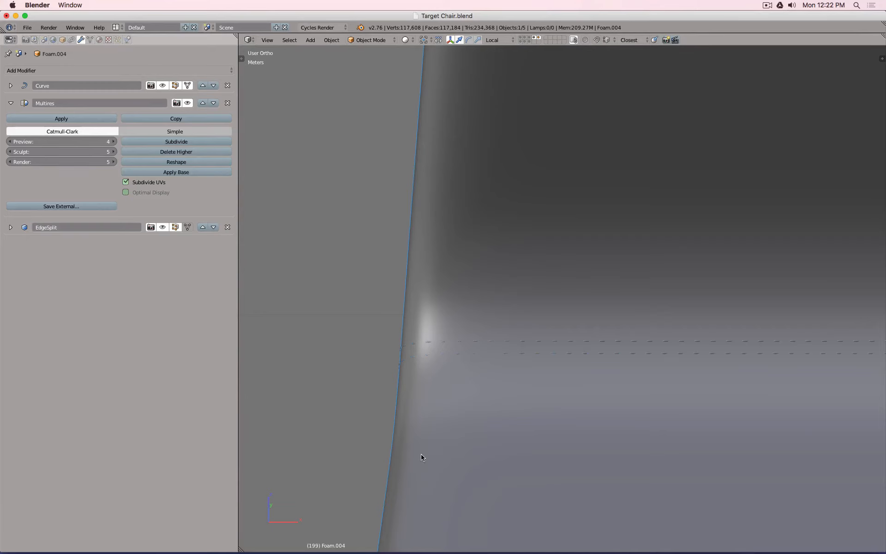
- Isolate the stitch layer, select the upper seam path, and show the foam copy's layer again
left_click(535, 39)
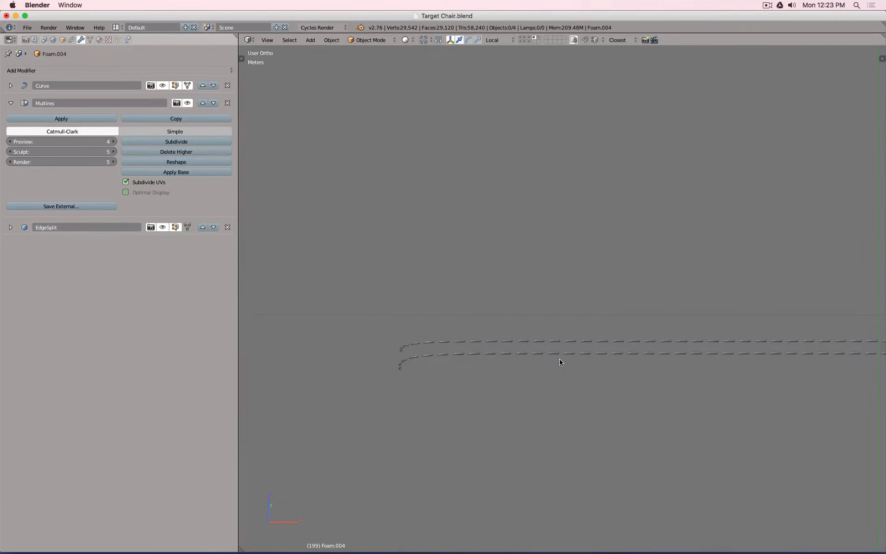
key("a")
scroll(427, 309, "up", 5)
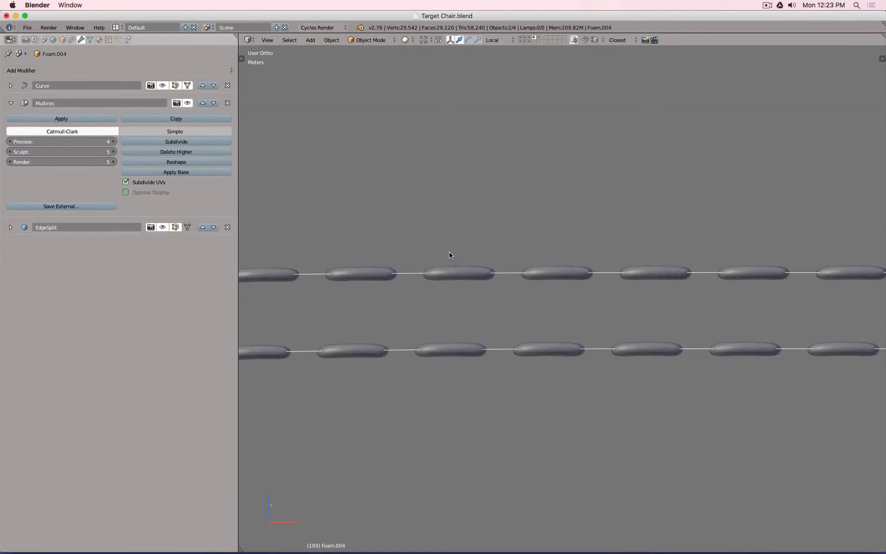
right_click(410, 275)
scroll(463, 182, "down", 6)
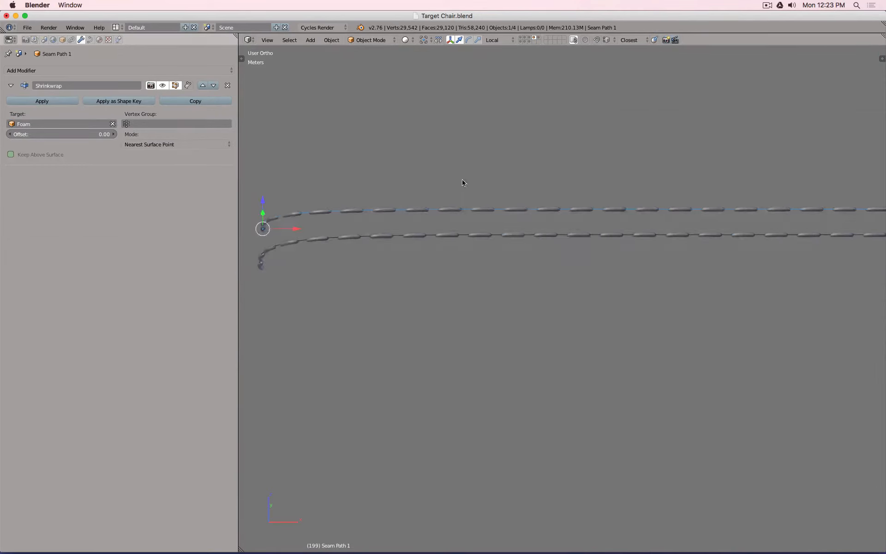
scroll(463, 183, "down", 1)
left_click(539, 39, "shift")
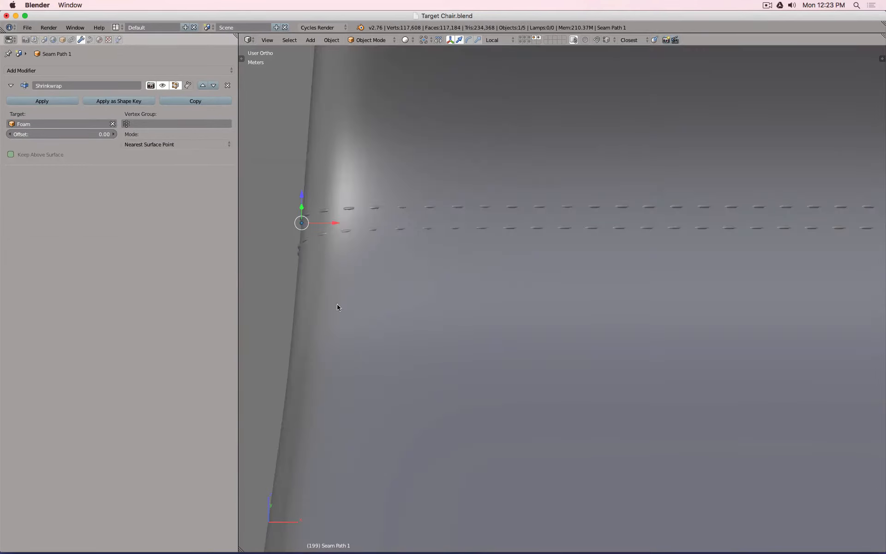
- Switch to wireframe shading and set the upper seam path's Shrinkwrap target to Foam.004
middle_click_drag(315, 258, 440, 307, "shift")
scroll(429, 248, "up", 6)
key("z")
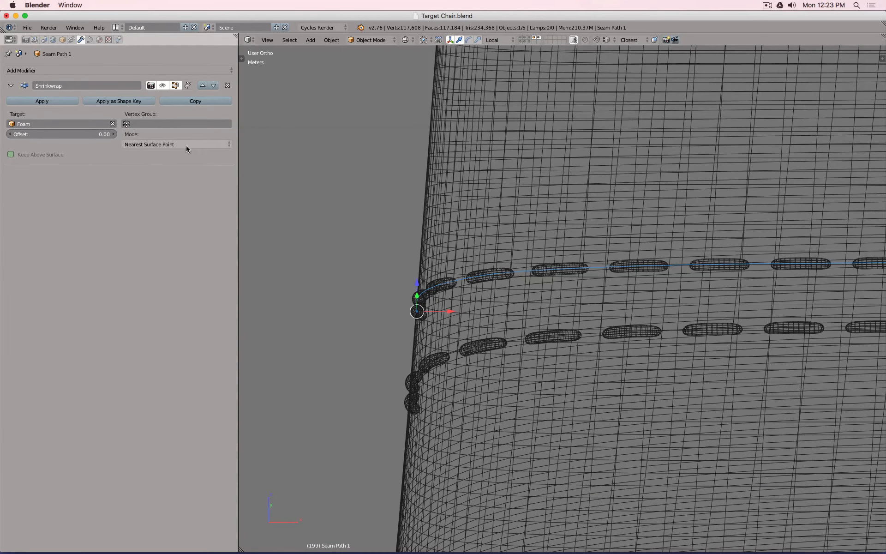
left_click(113, 123)
left_click(114, 124)
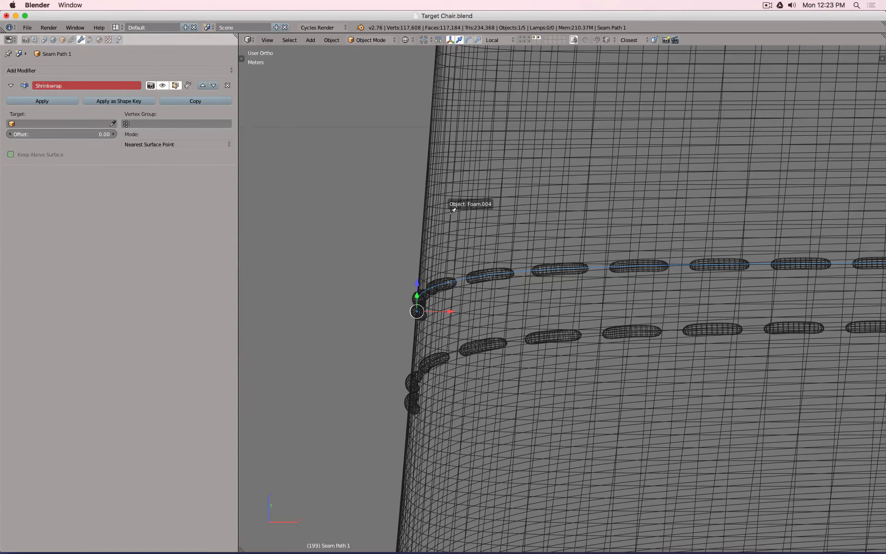
left_click(453, 207)
- Set the Shrinkwrap target of the lower seam path to Foam.004
right_click(512, 343)
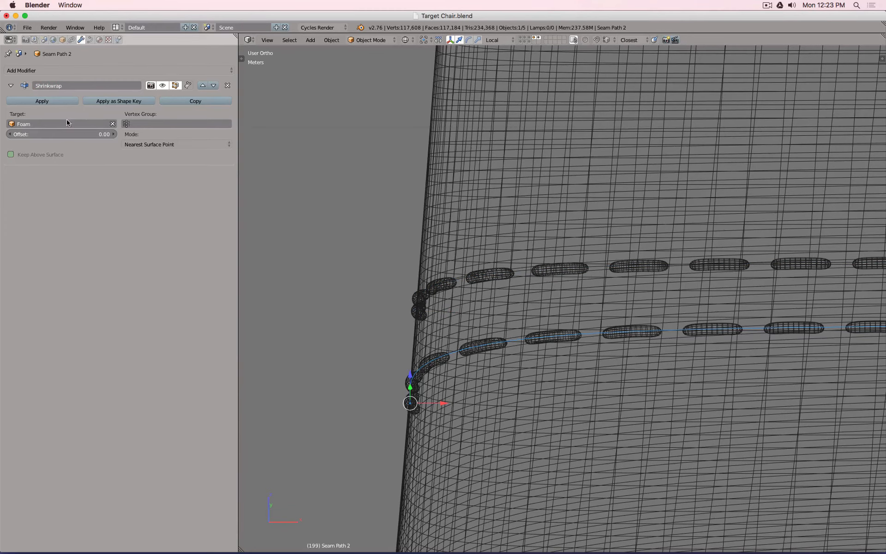
left_click(112, 123)
left_click(114, 124)
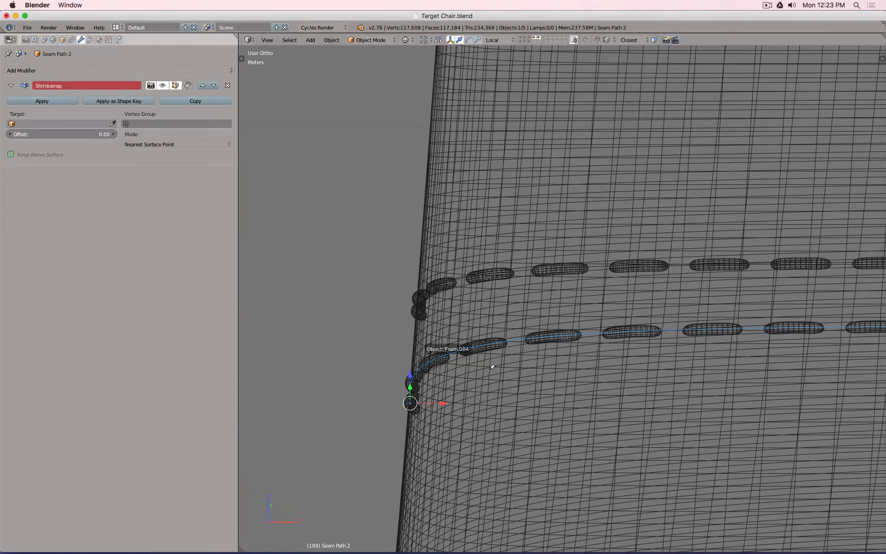
left_click(492, 322)
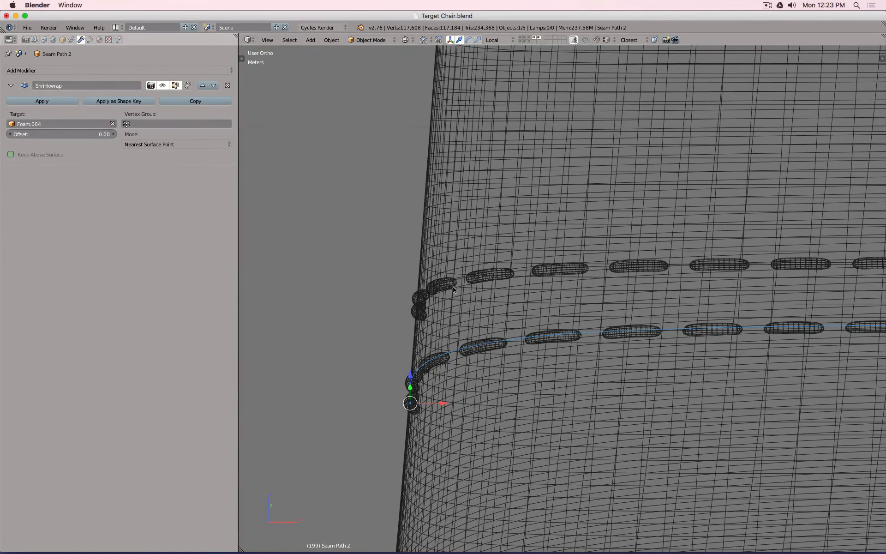
- Apply the Shrinkwrap modifiers on both the upper and lower seam paths
scroll(459, 286, "up", 3)
right_click(459, 265, "shift")
scroll(459, 266, "down", 3)
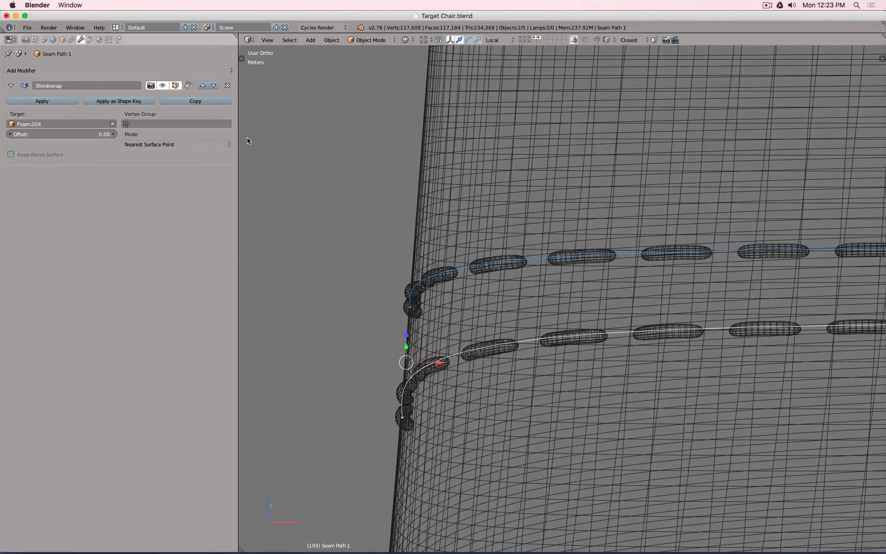
left_click(56, 99)
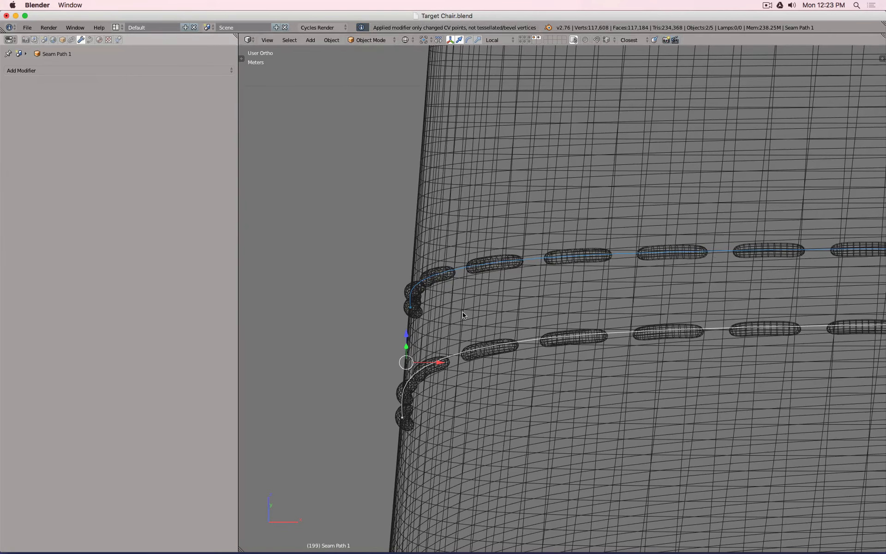
right_click(528, 344)
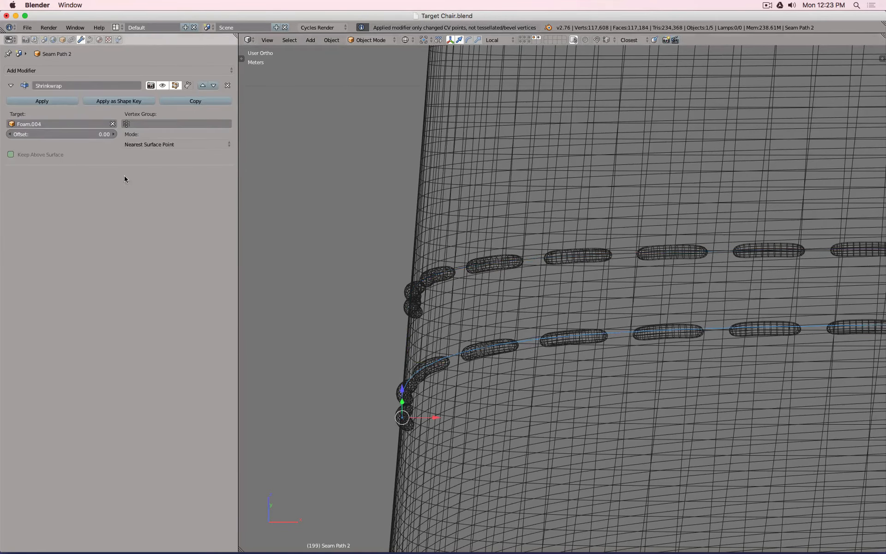
left_click(62, 98)
- Return to solid shading and examine how both stitch rows follow the foam copy's surface, with everything deselected
key("z")
scroll(497, 264, "down", 2)
scroll(497, 264, "down", 3)
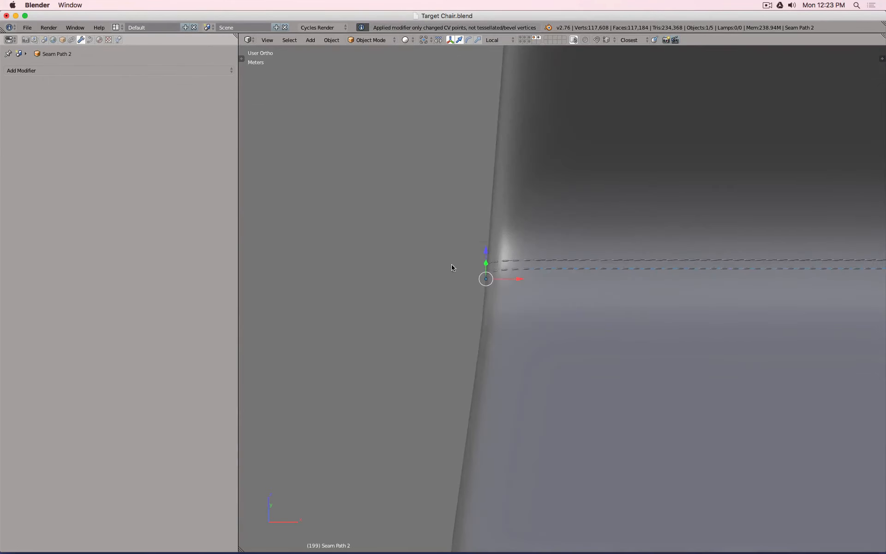
middle_click_drag(451, 263, 503, 253)
scroll(507, 279, "up", 5)
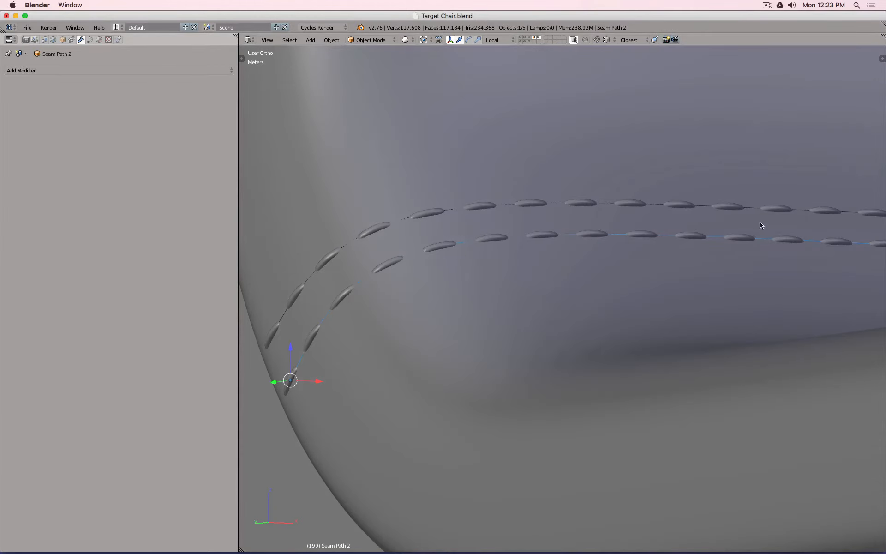
scroll(635, 194, "down", 6)
middle_click_drag(637, 193, 640, 219)
scroll(613, 197, "down", 3)
key("a")
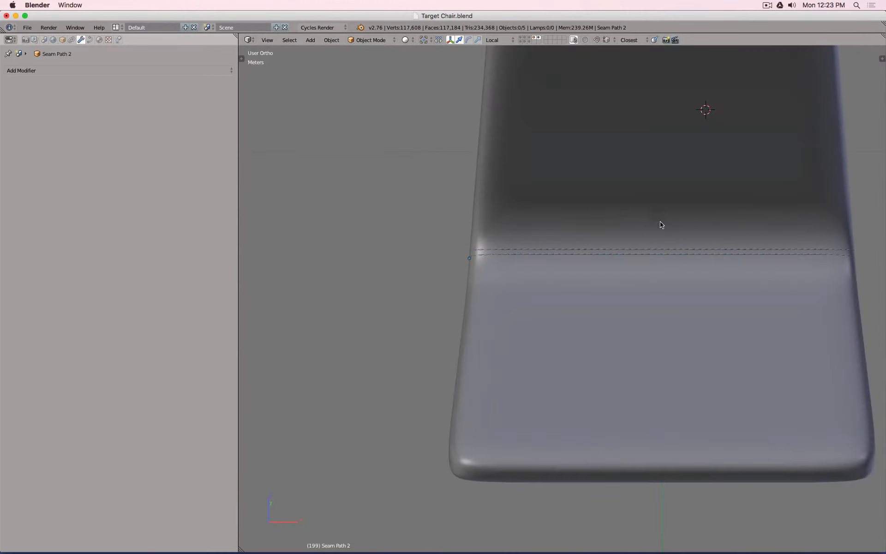
middle_click_drag(583, 242, 532, 238, "shift")
scroll(490, 239, "up", 6)
scroll(595, 234, "down", 4)
middle_click_drag(596, 233, 501, 238, "shift")
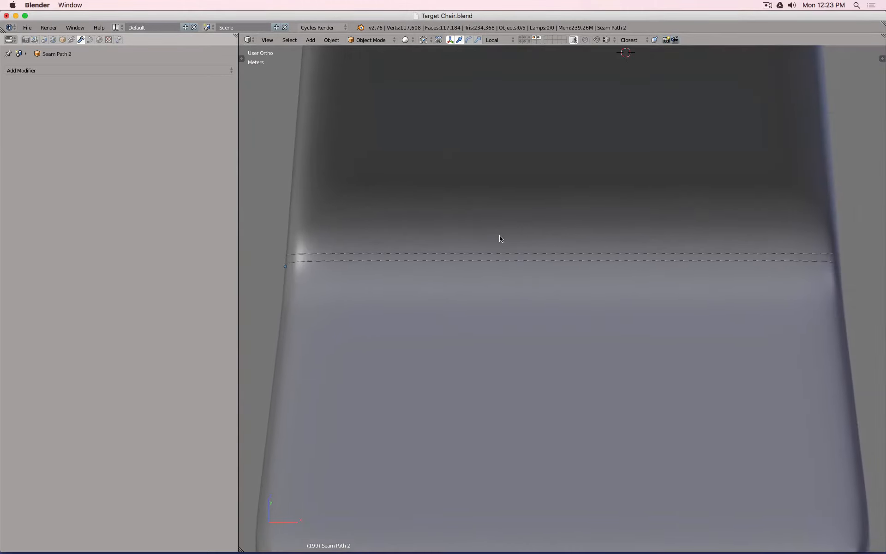
- Face the seam from the front at a tilted angle, select the foam copy, and enter Sculpt Mode
key("KP_1")
key("KP_8")
key("KP_8")
key("KP_8")
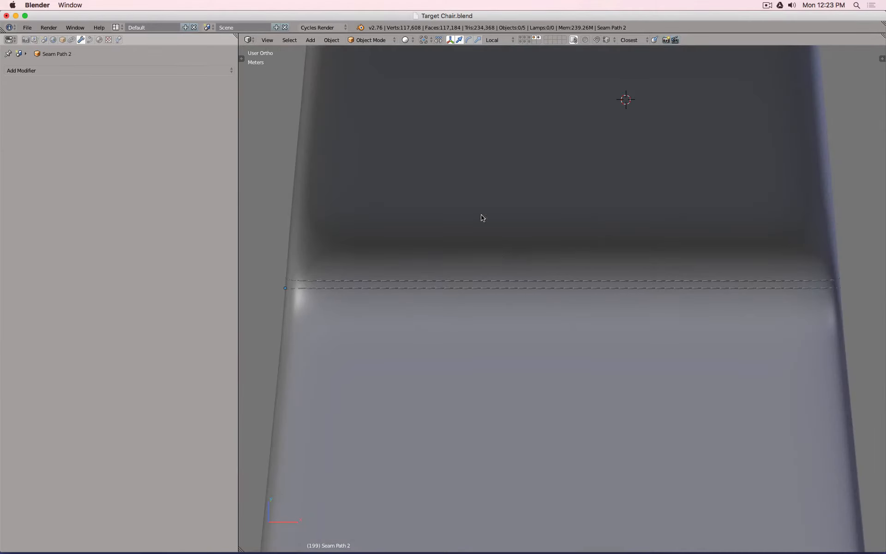
left_click(374, 42)
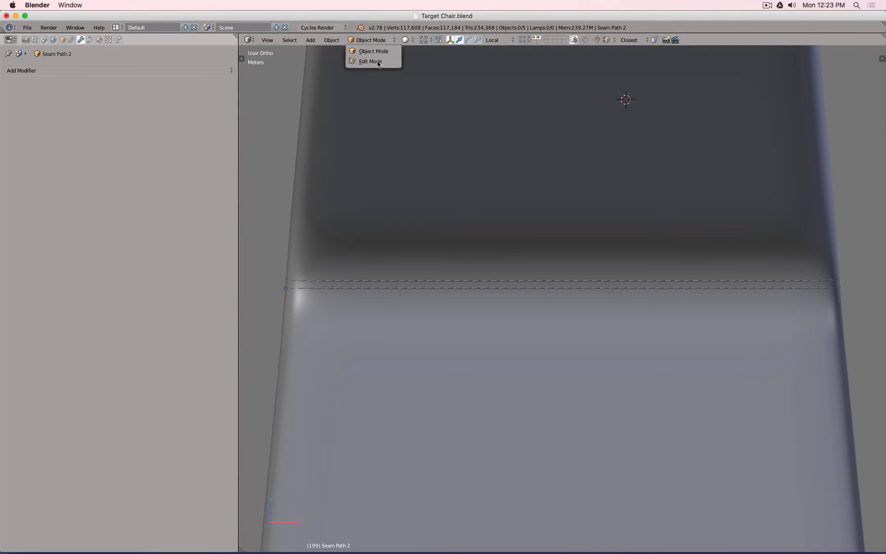
right_click(364, 134)
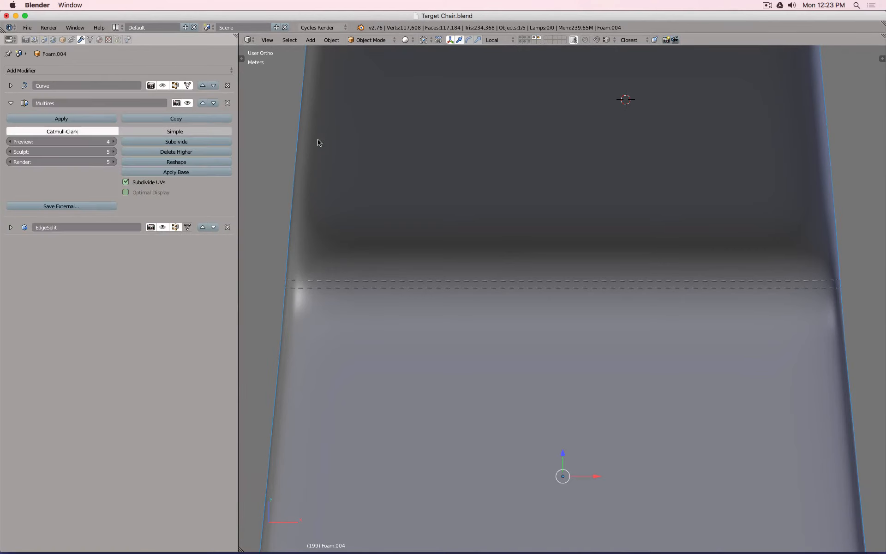
left_click(375, 42)
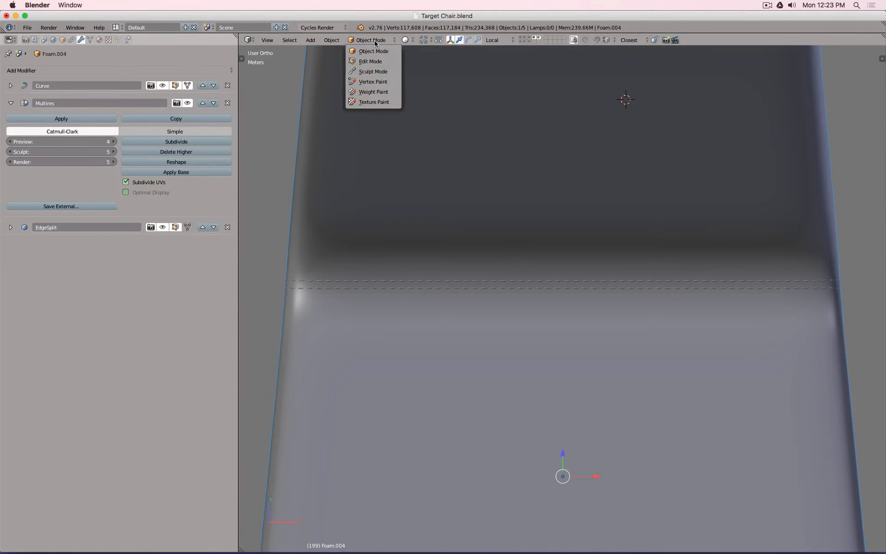
left_click(385, 73)
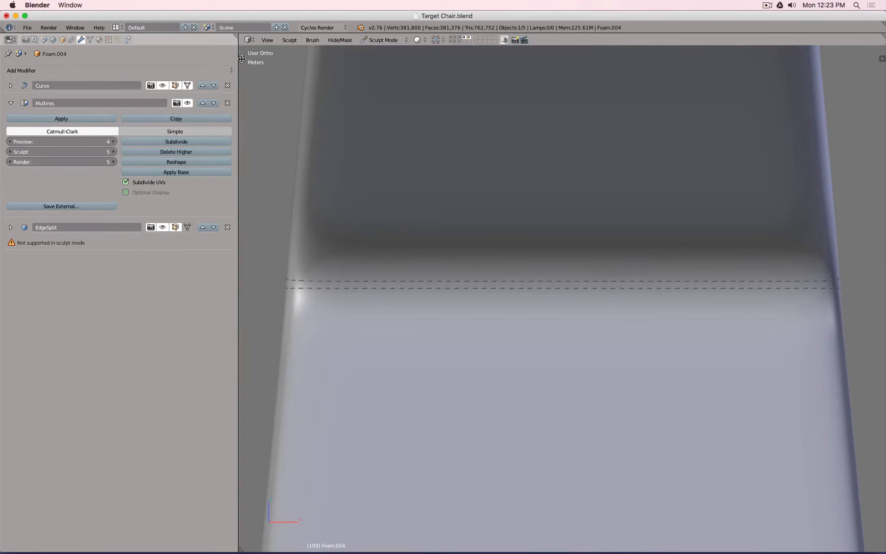
- Maximize the 3D view with the sculpting tools shown, and open the brush selection
key("t")
key("ctrl+Up")
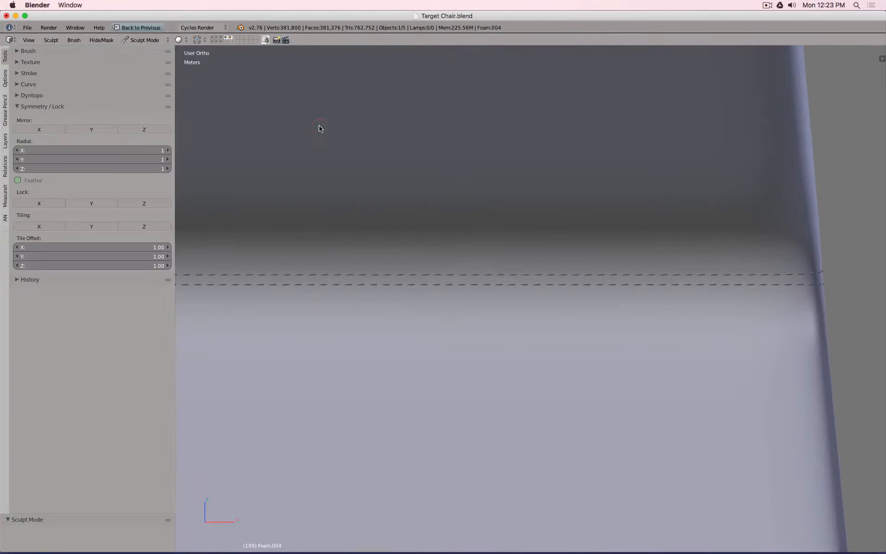
left_click(23, 51)
left_click(78, 84)
left_click(78, 84)
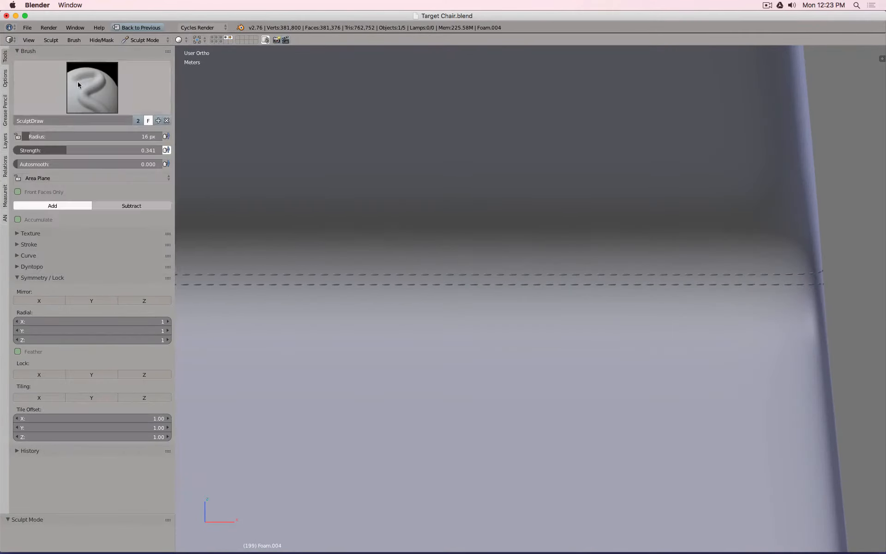
left_click(78, 84)
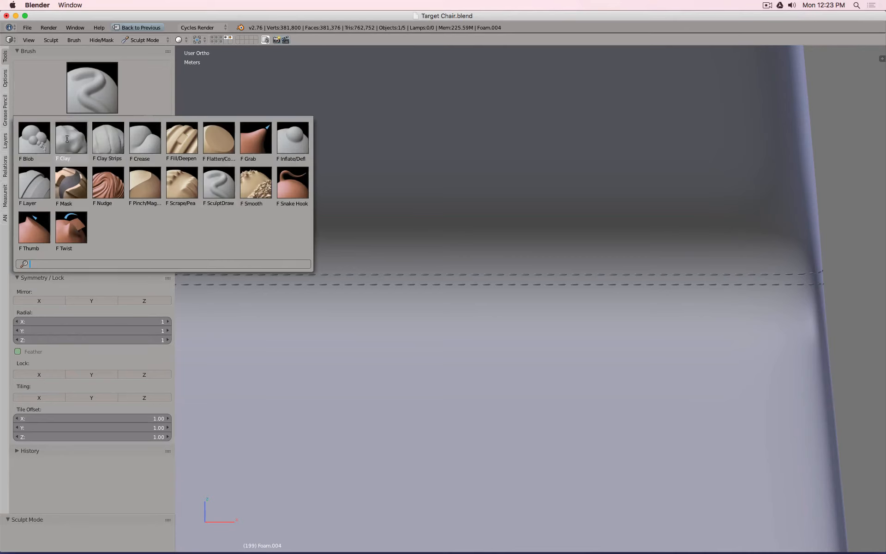
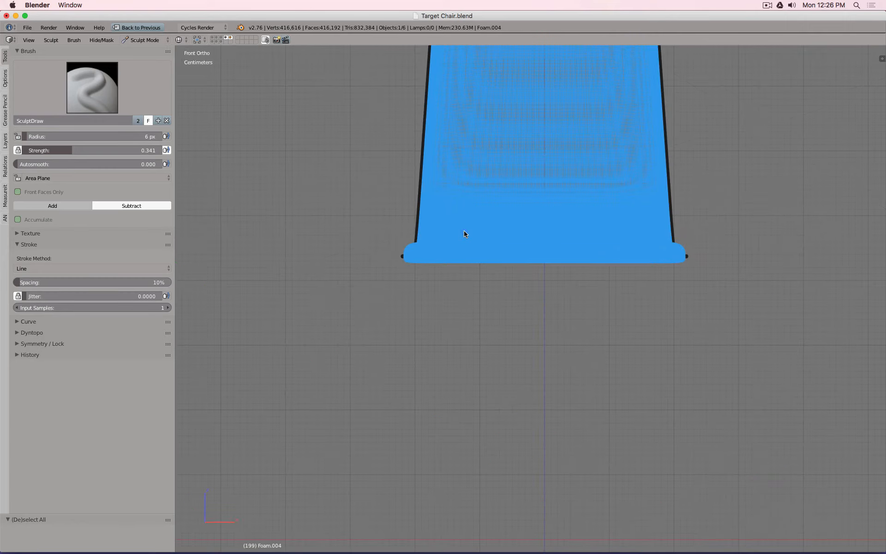
- View the foam's seam in solid shading and undo the groove stroke between the stitch rows
middle_click_drag(465, 203, 470, 225)
scroll(469, 226, "up", 4)
key("z")
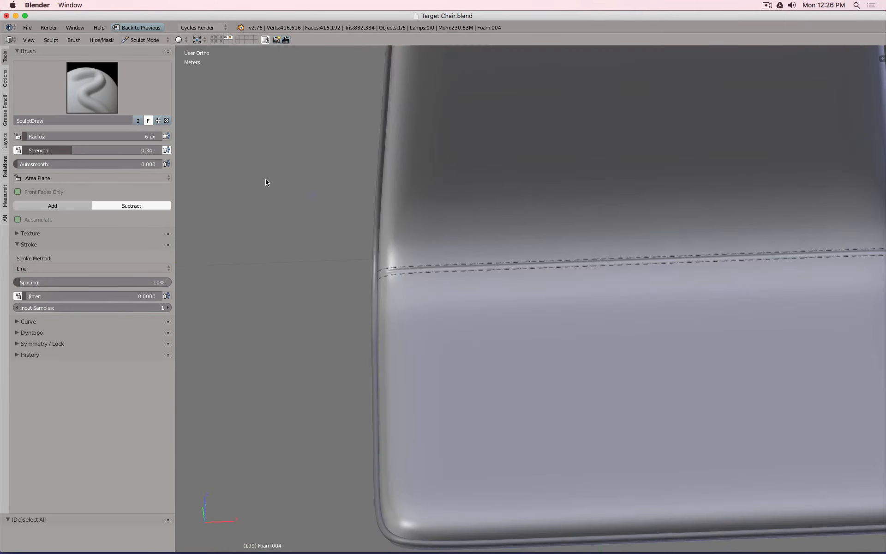
key("ctrl+z")
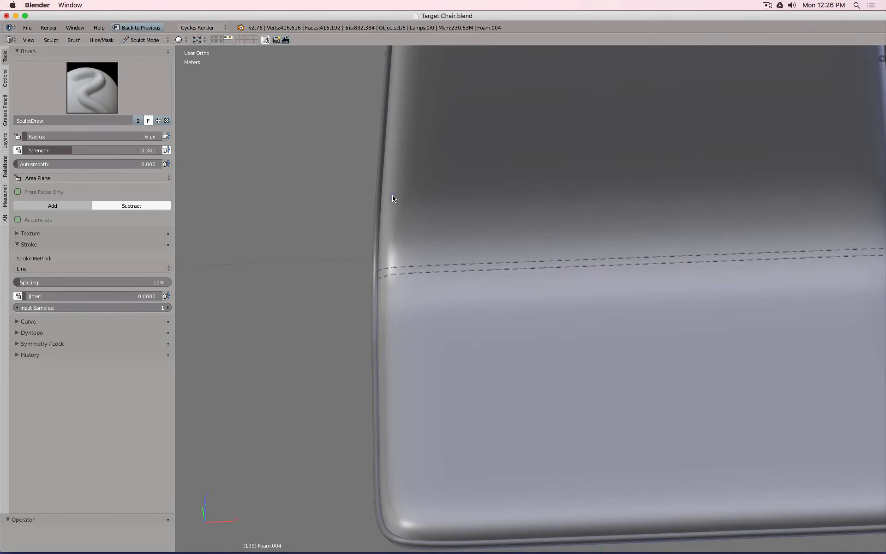
- Set the SculptDraw brush radius to 28 px and carve short line strokes between the stitch rows at the seam's left end
scroll(393, 199, "up", 5)
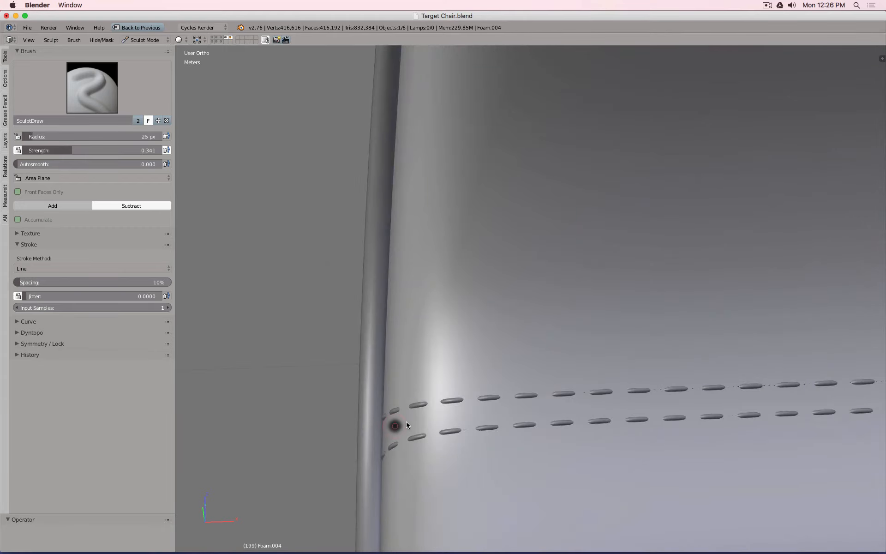
left_click(407, 424)
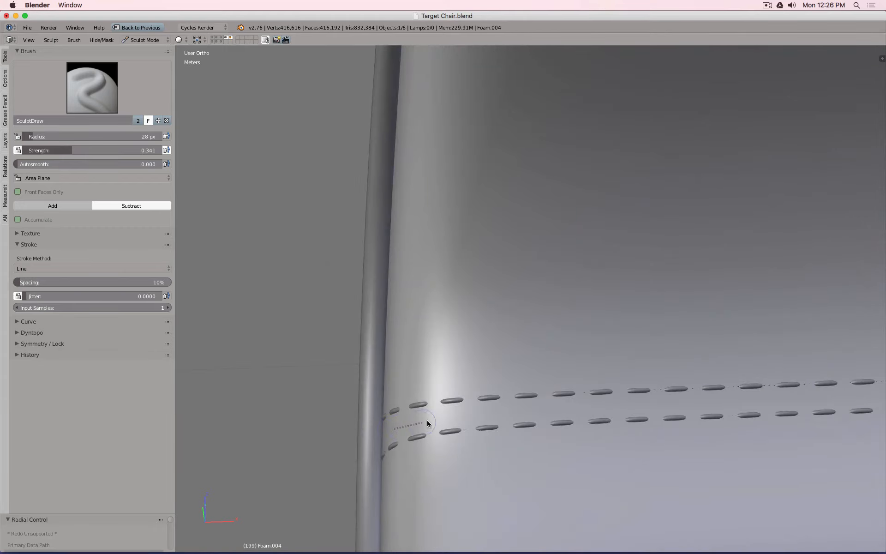
left_click_drag(492, 413, 492, 413)
middle_click_drag(377, 433, 500, 348)
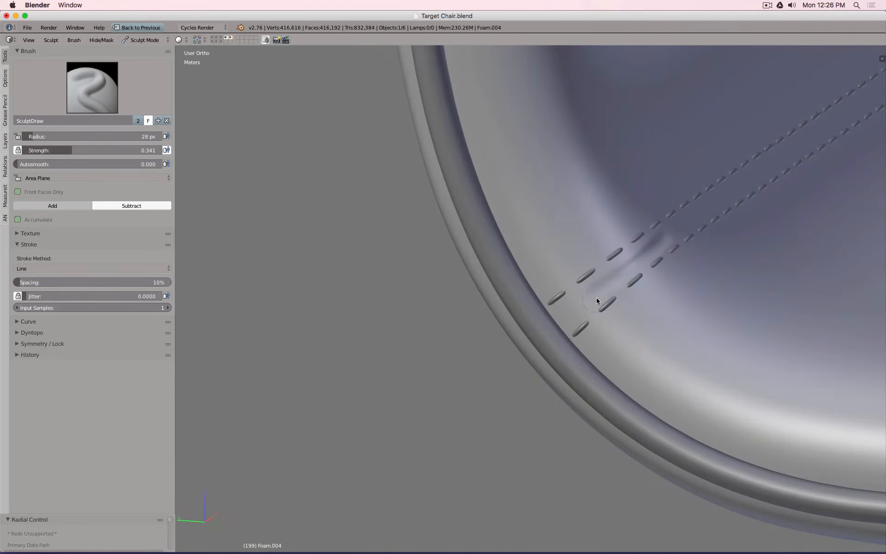
left_click_drag(563, 314, 564, 314)
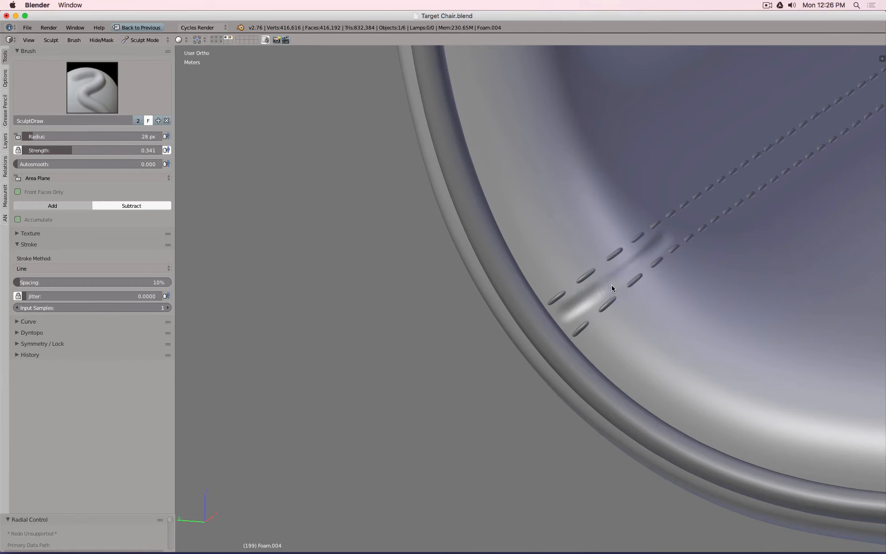
- Carve line strokes between the stitch rows along the seam's middle and at its right end with the SculptDraw brush
scroll(686, 243, "down", 7)
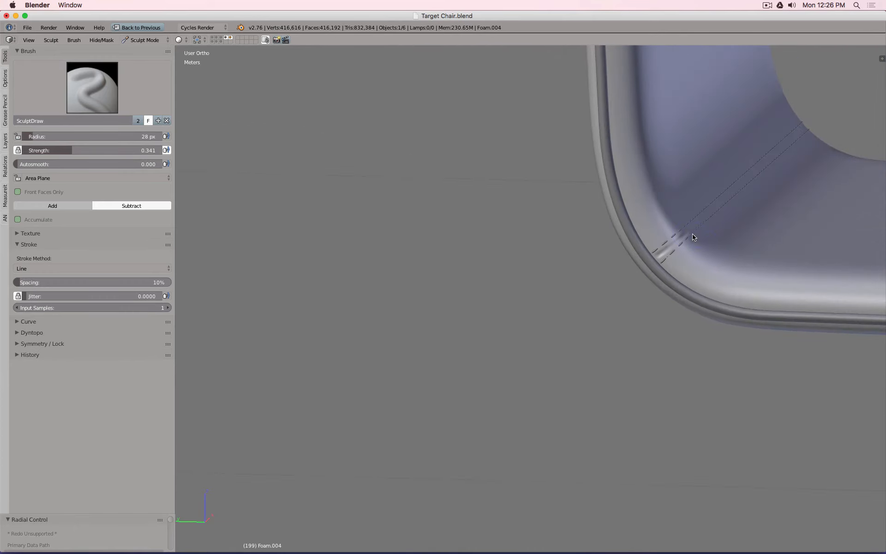
mouse_move(687, 235)
left_mouse_down()
mouse_move(757, 193)
mouse_move(812, 122)
left_mouse_up()
mouse_move(761, 198)
middle_mouse_down()
mouse_move(665, 212)
mouse_move(591, 196)
middle_mouse_up()
scroll(446, 313, "up", 4)
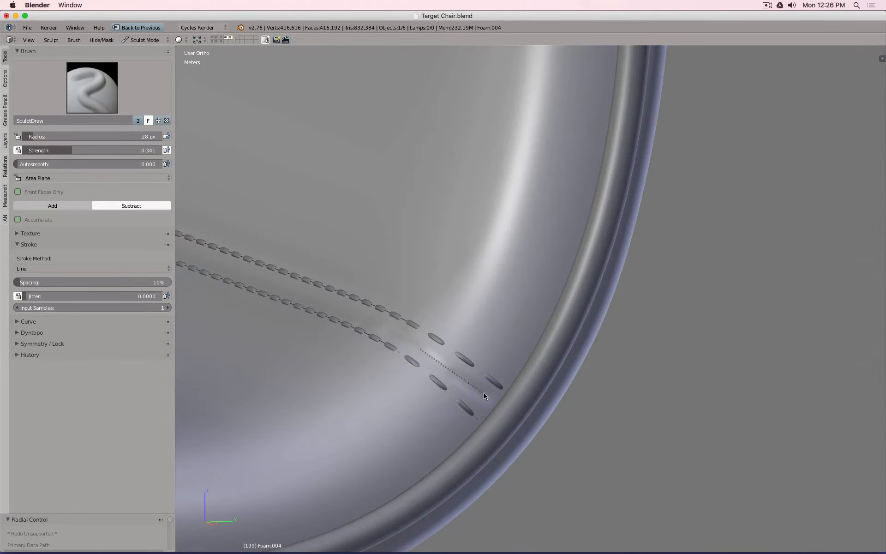
left_click_drag(483, 392, 425, 365)
scroll(424, 363, "up", 4)
left_click_drag(355, 291, 431, 339)
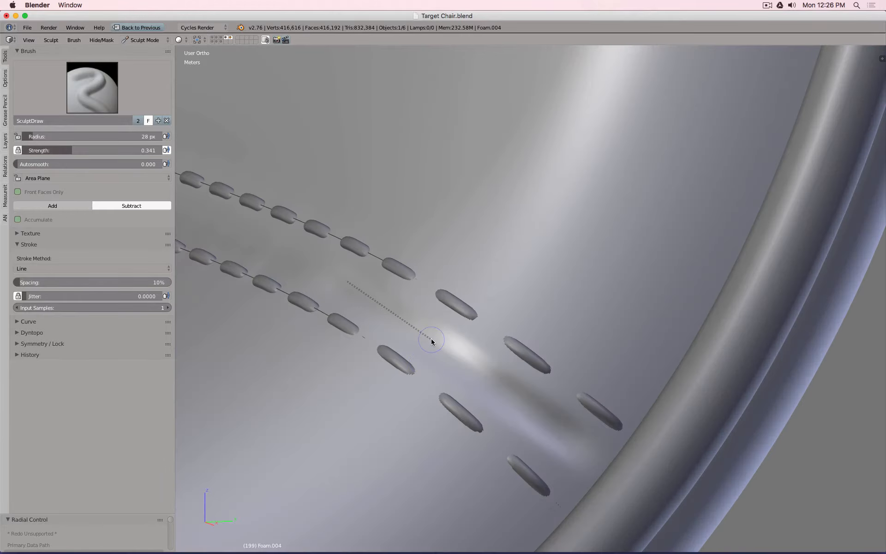
scroll(463, 355, "down", 8)
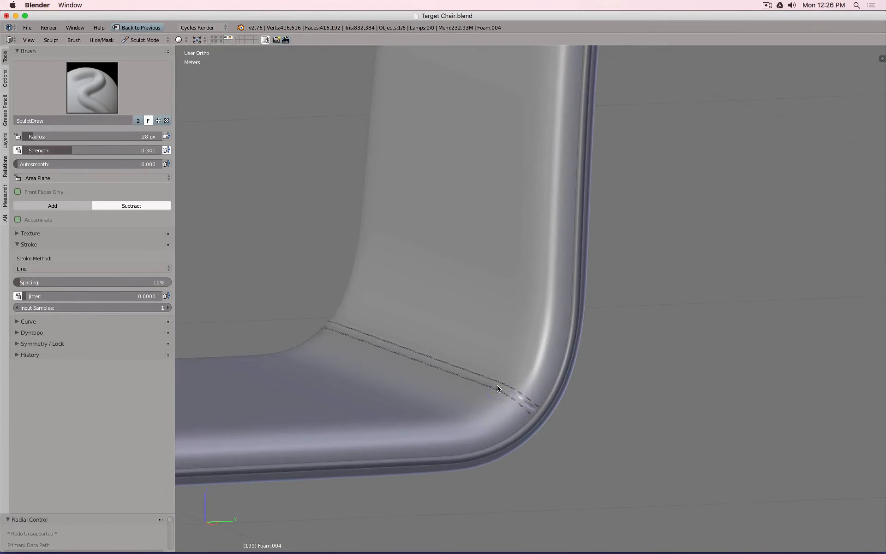
left_click_drag(531, 403, 503, 393)
- Review the groove against the whole seat foam and undo the line strokes carved between the stitch rows
scroll(503, 393, "down", 5)
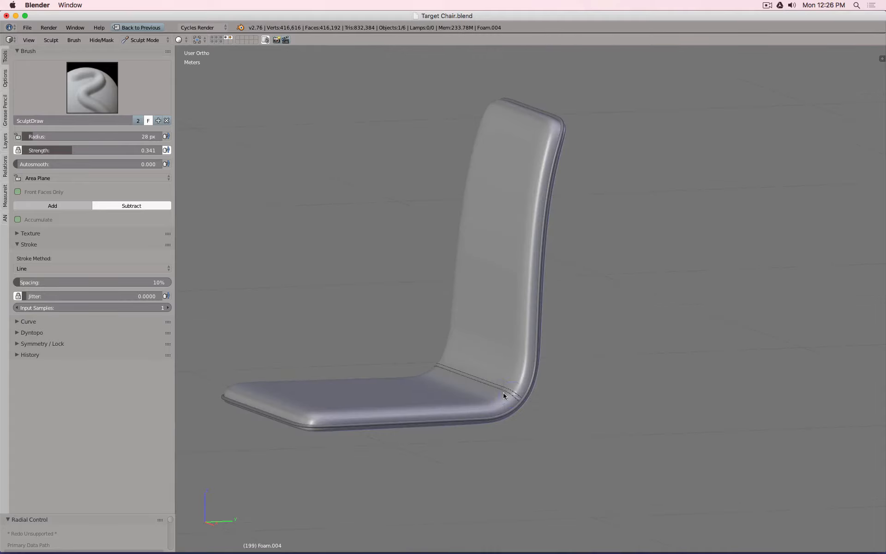
scroll(503, 398, "up", 8)
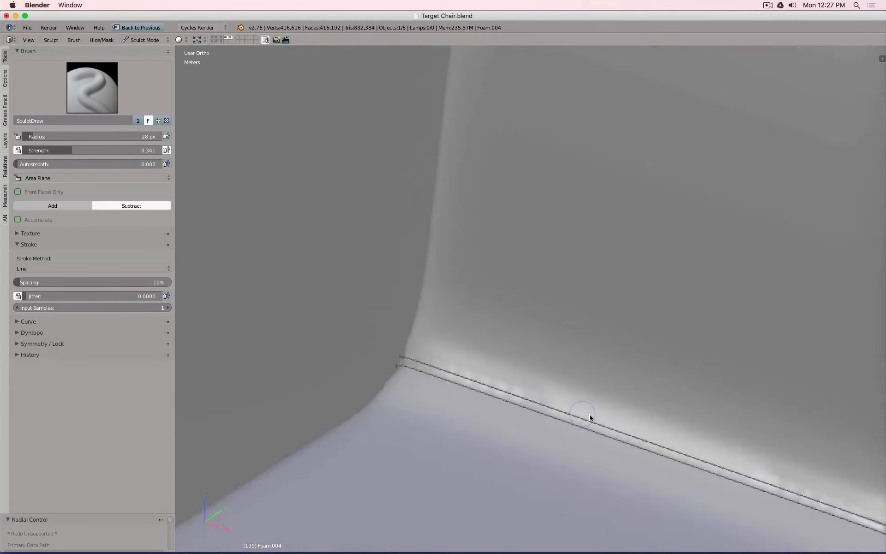
scroll(459, 368, "down", 10)
middle_click_drag(512, 370, 543, 392)
key("ctrl+z")
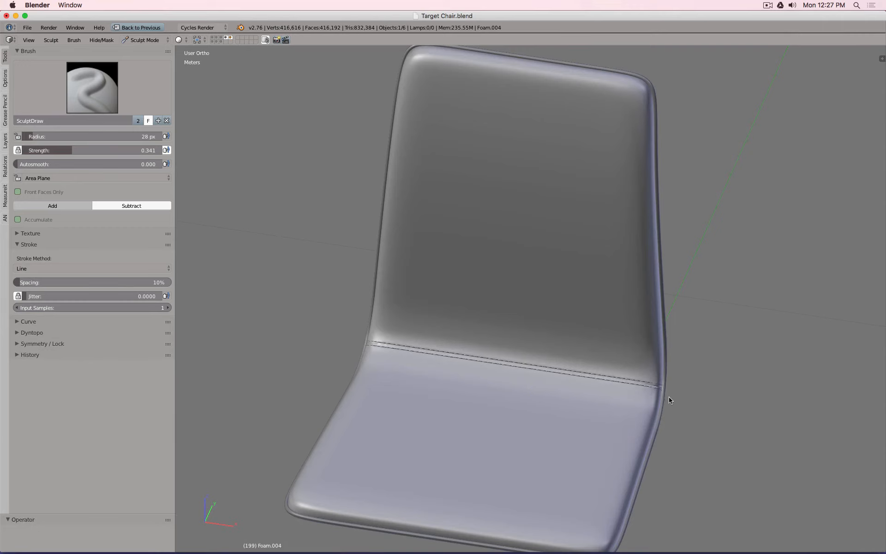
scroll(669, 397, "up", 7)
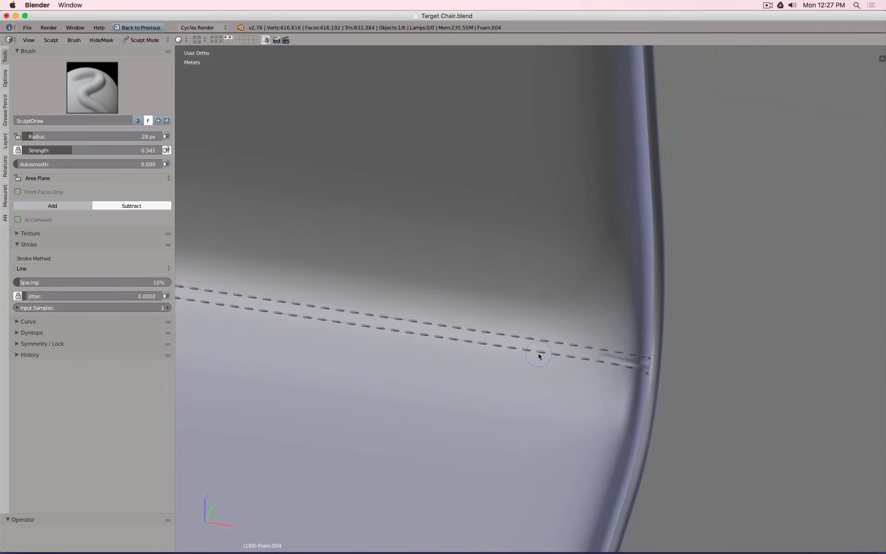
scroll(538, 352, "down", 3)
scroll(340, 331, "up", 3)
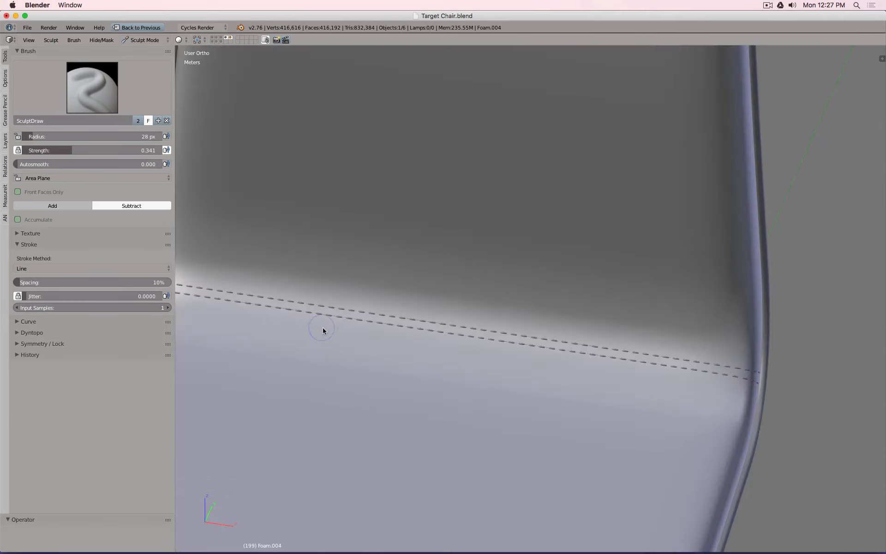
- Face the seam straight on from a raised angle and set the brush's stroke method to Dots
middle_click_drag(323, 328, 341, 334)
scroll(340, 336, "down", 5)
scroll(340, 337, "up", 5)
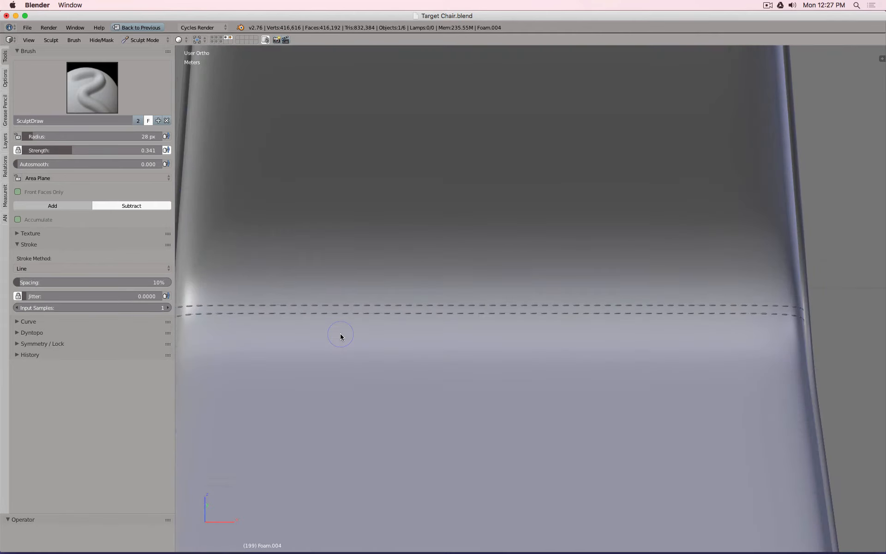
scroll(323, 334, "down", 1)
middle_click_drag(317, 329, 332, 317, "shift")
key("KP_8")
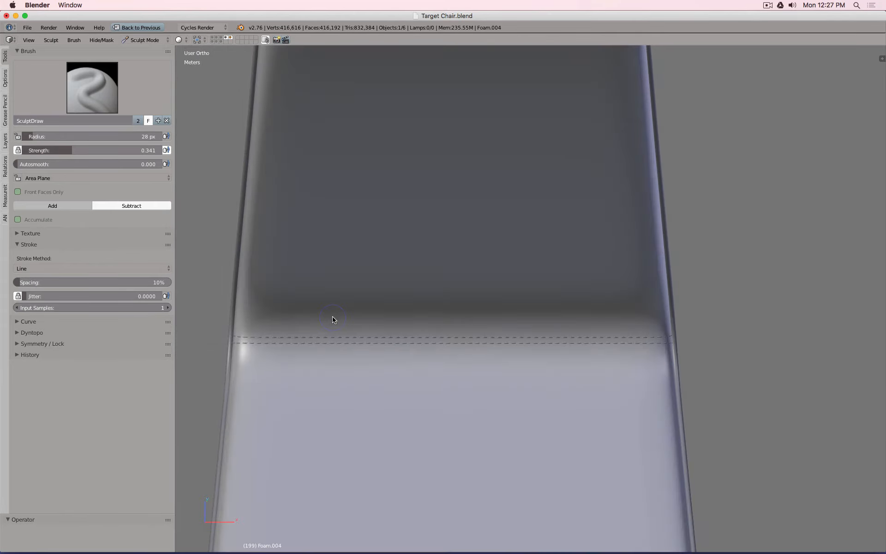
left_click(46, 268)
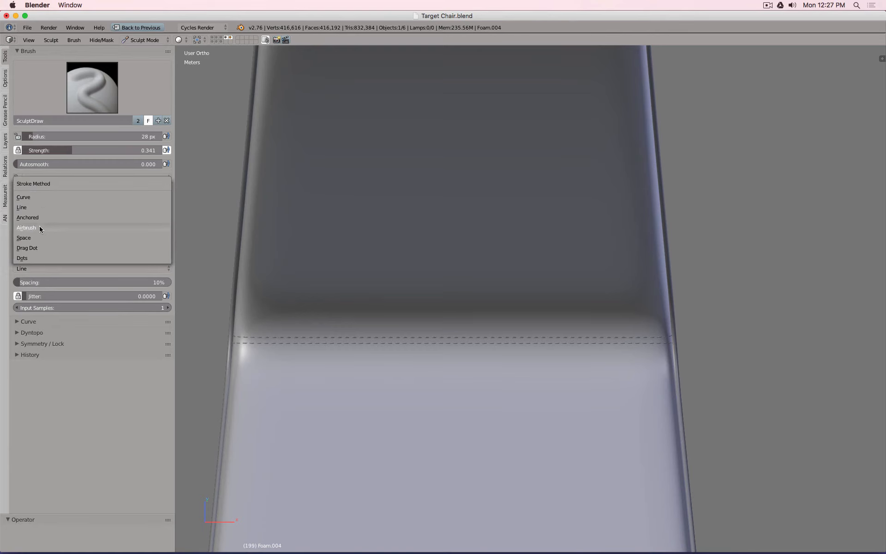
left_click(40, 259)
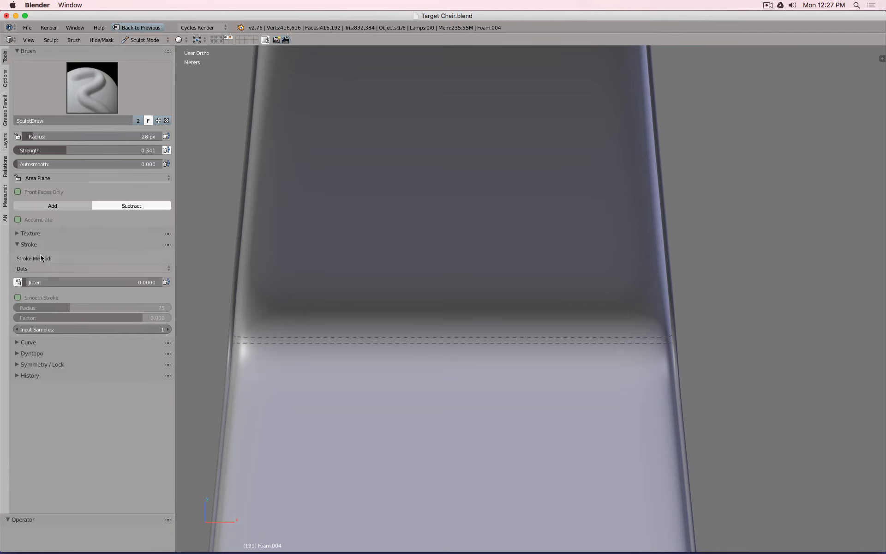
- Undo the dotted test stroke at the seam's left end, and set the brush strength to 0.105 and radius to 10 px
scroll(240, 337, "up", 5)
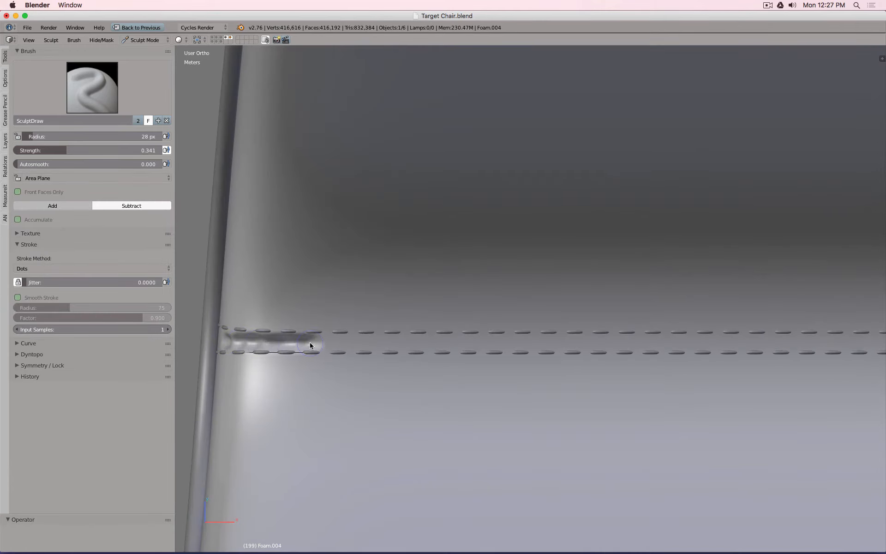
key("ctrl+z")
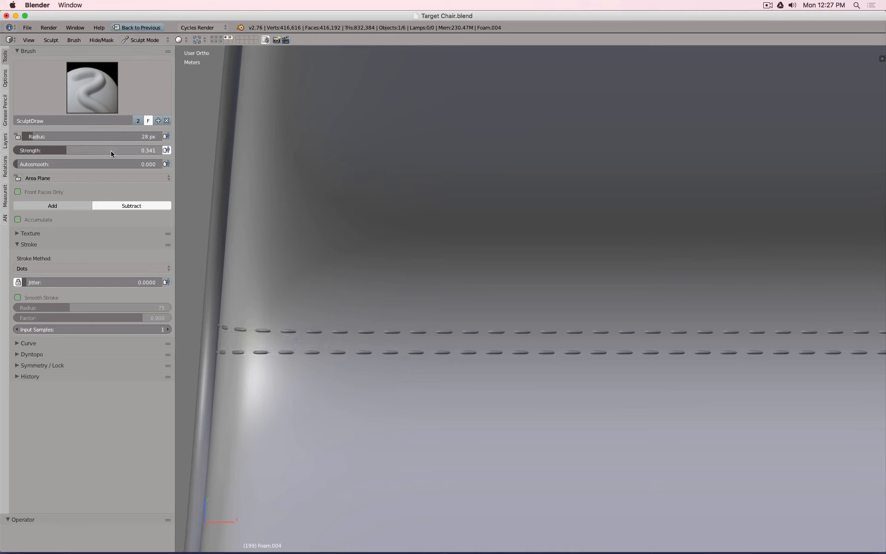
left_click_drag(111, 154, 30, 150)
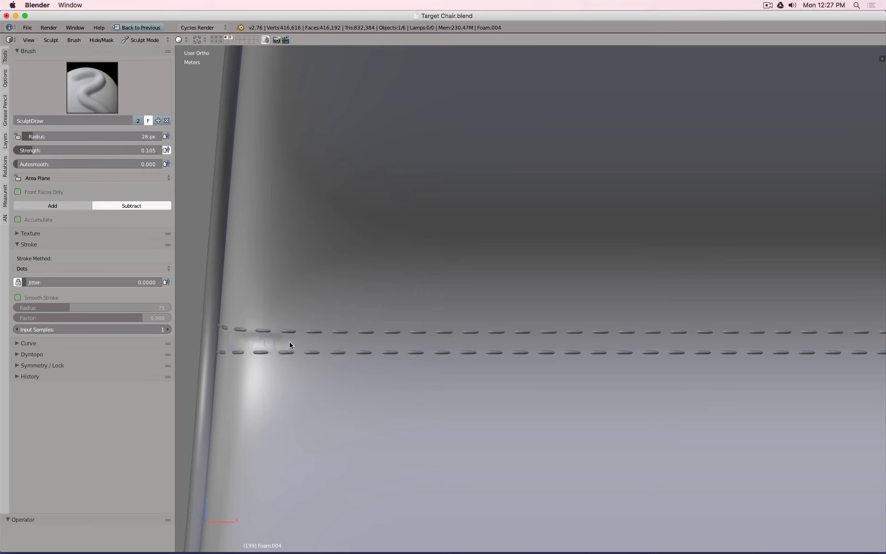
left_click(115, 136)
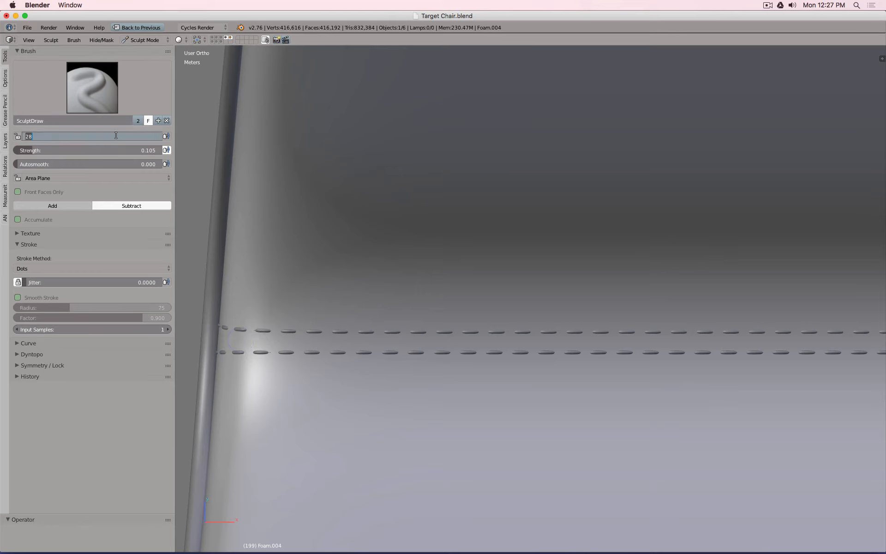
type("10")
key("Return")
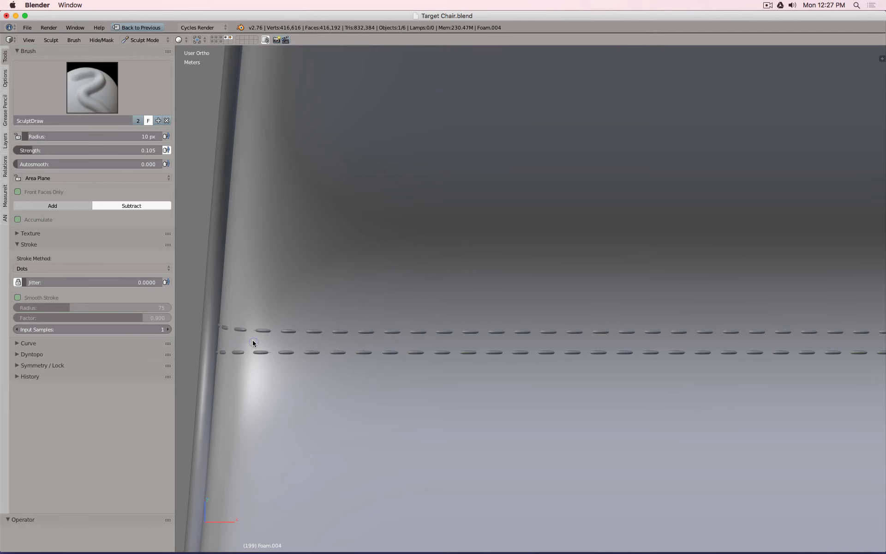
- Restore the split editor layout with the modifier settings and examine the foam's surface around the seam's left end from several angles
key("shift+space")
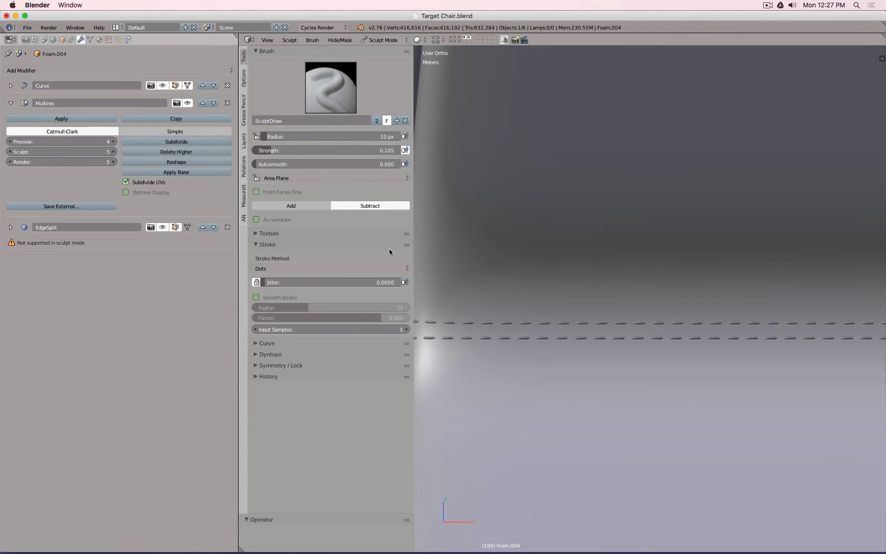
scroll(469, 319, "down", 2)
scroll(469, 320, "up", 2)
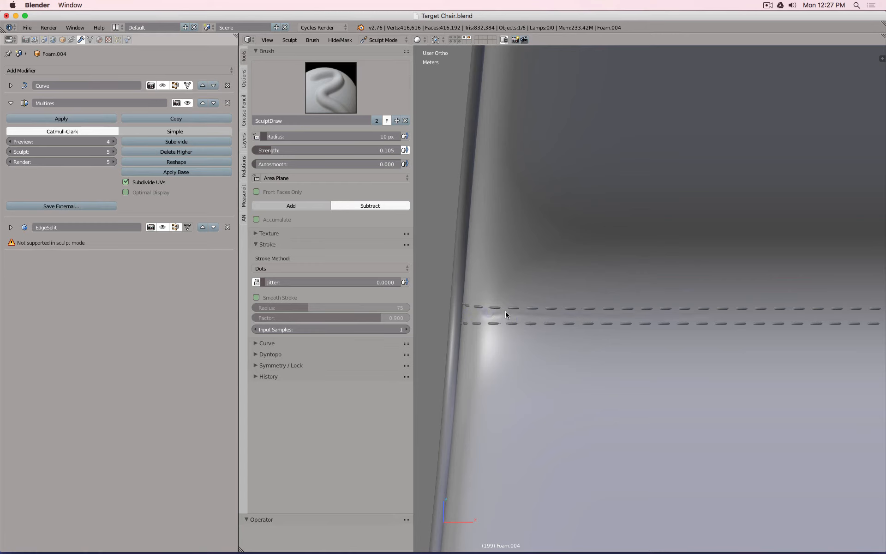
scroll(513, 315, "up", 8)
scroll(605, 322, "down", 7)
middle_click_drag(608, 321, 653, 339)
scroll(615, 370, "down", 6)
scroll(651, 340, "down", 6)
scroll(614, 326, "up", 8)
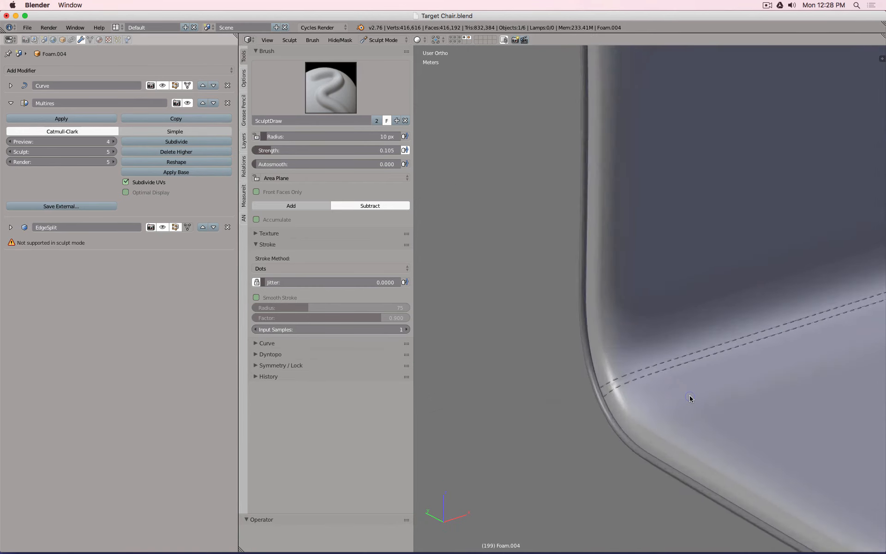
scroll(691, 399, "up", 2)
scroll(585, 356, "up", 4)
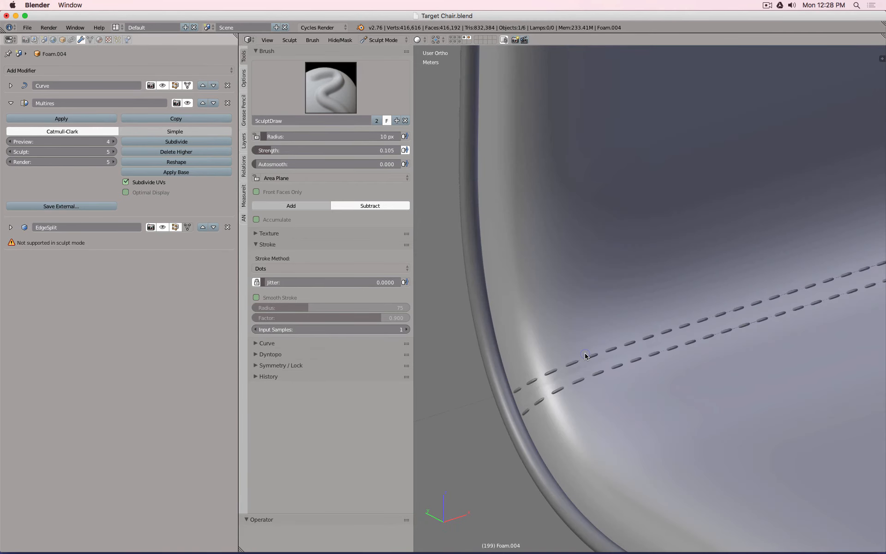
scroll(588, 358, "down", 3)
scroll(577, 261, "down", 3)
- Enter Edit Mode on the foam, view it from the right side, and add four centred loop cuts across its bend
key("Tab")
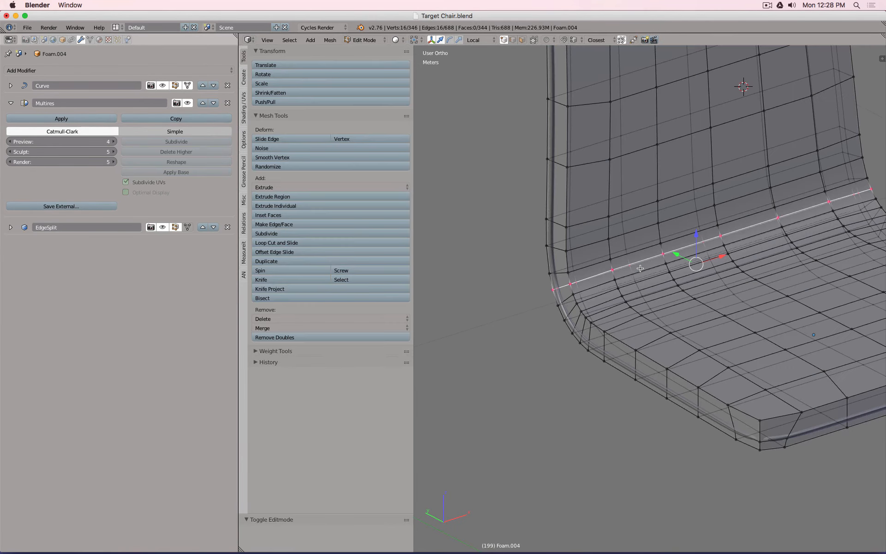
key("KP_3")
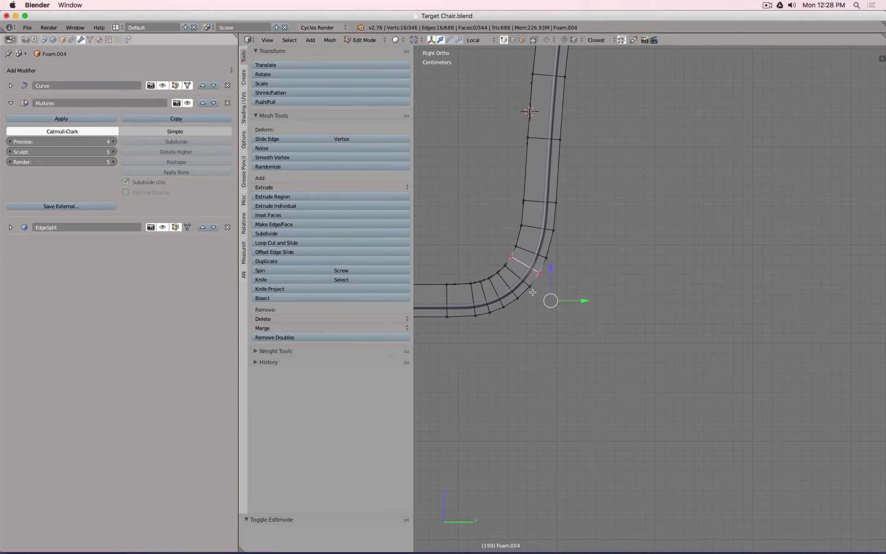
scroll(533, 292, "up", 4)
key("ctrl+r")
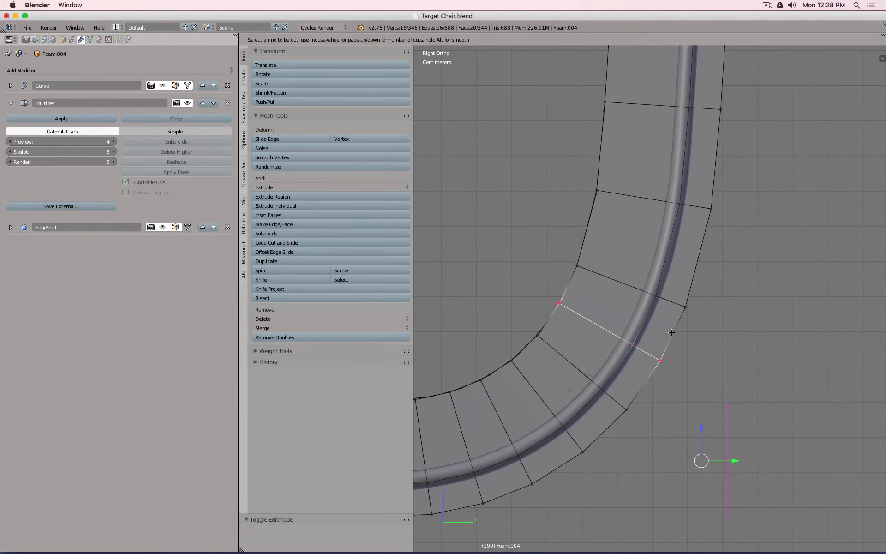
double_click(671, 332)
key("ctrl+r")
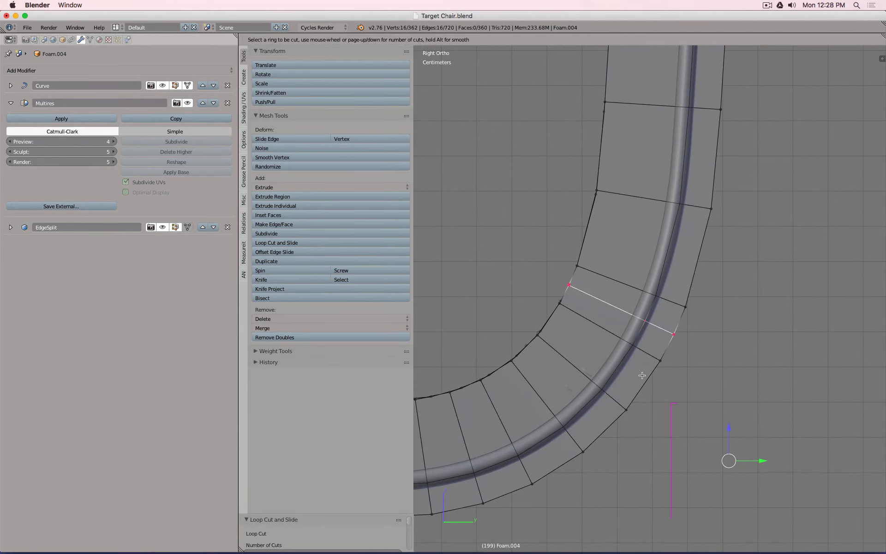
double_click(584, 414)
key("ctrl+r")
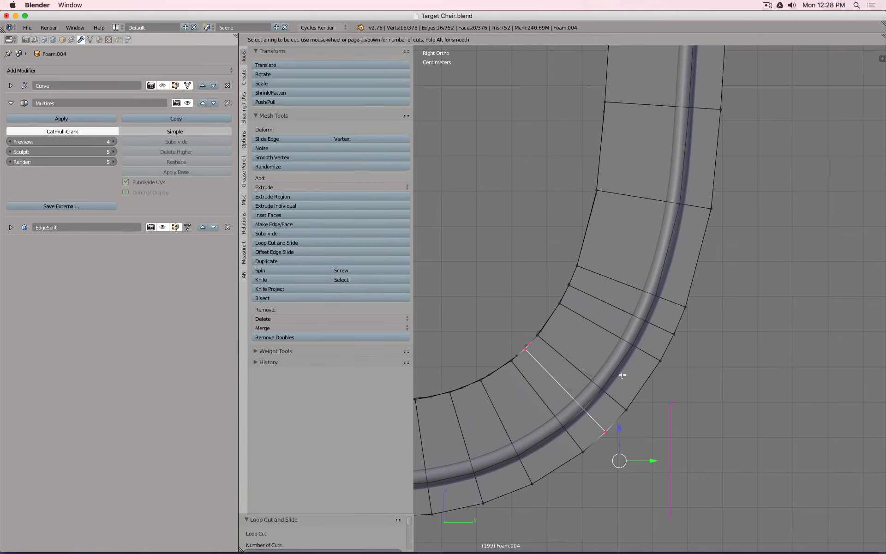
double_click(527, 429)
key("ctrl+r")
double_click(525, 431)
key("ctrl+r")
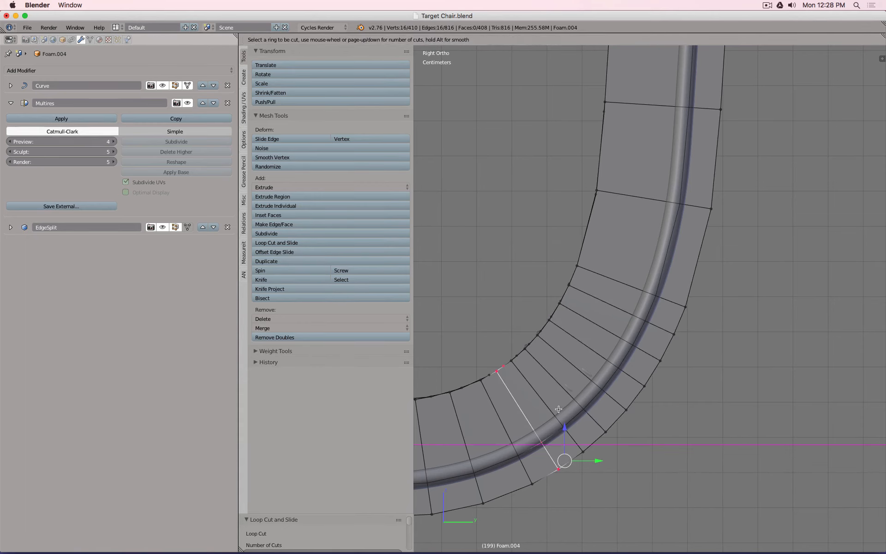
key("Escape")
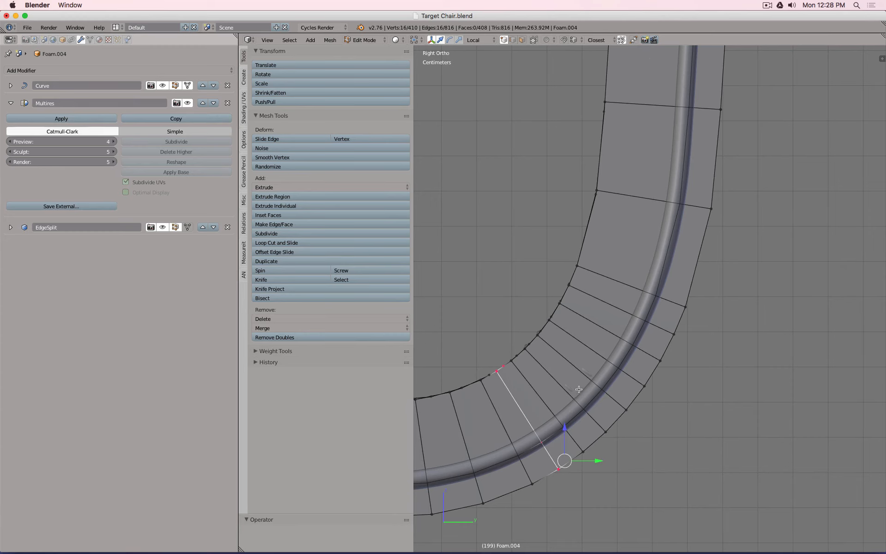
- Add five more centred loop cuts across the foam's bend and return to Sculpt Mode
key("ctrl+r")
double_click(573, 410)
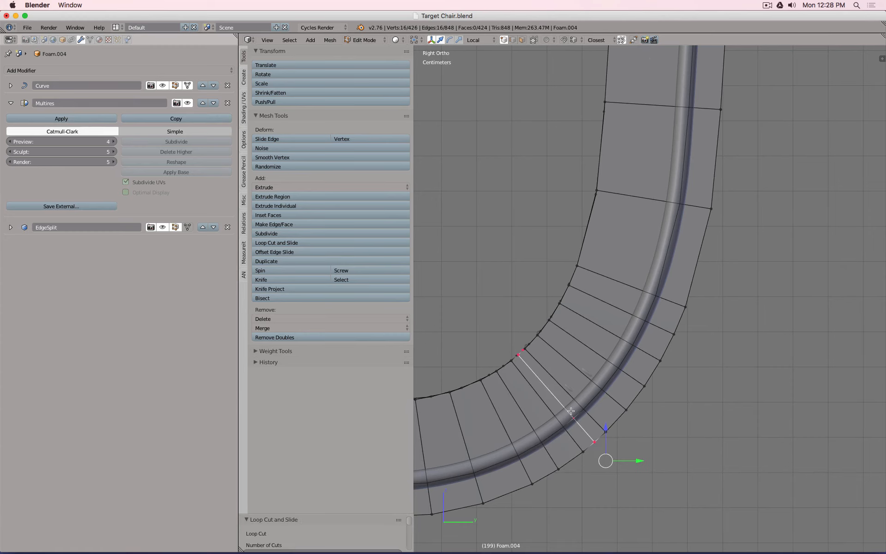
key("ctrl+r")
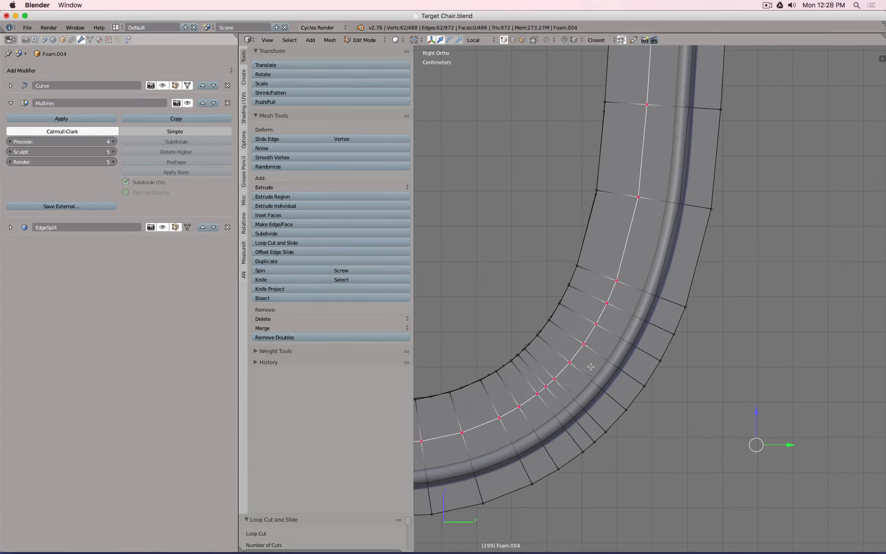
key("Escape")
key("ctrl+r")
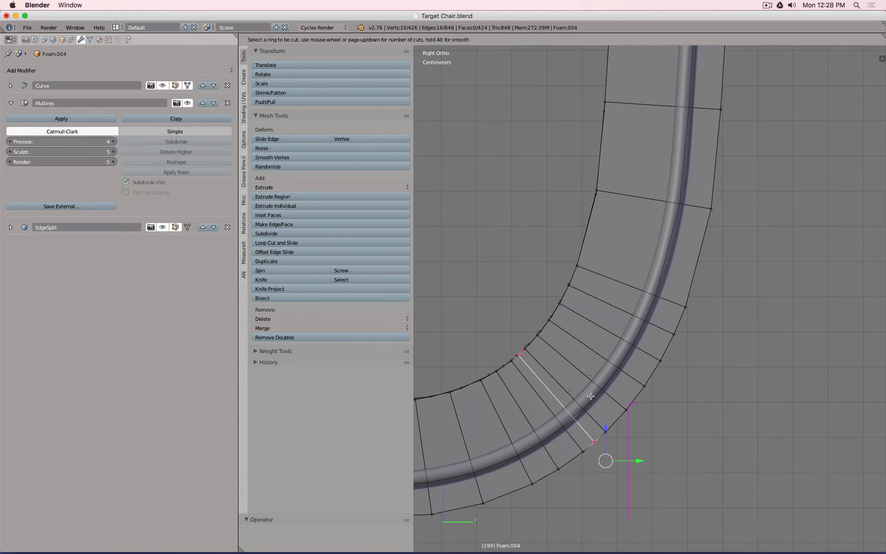
double_click(591, 396)
key("ctrl+r")
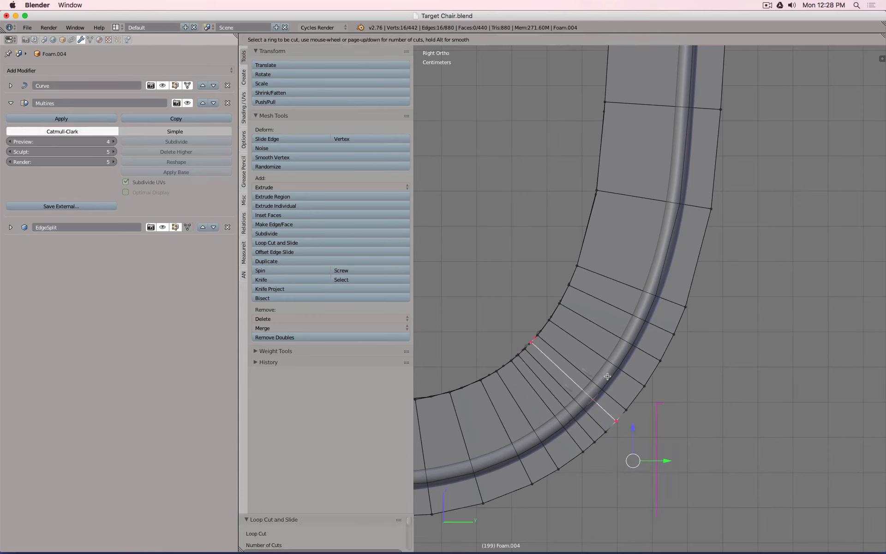
double_click(607, 376)
key("ctrl+r")
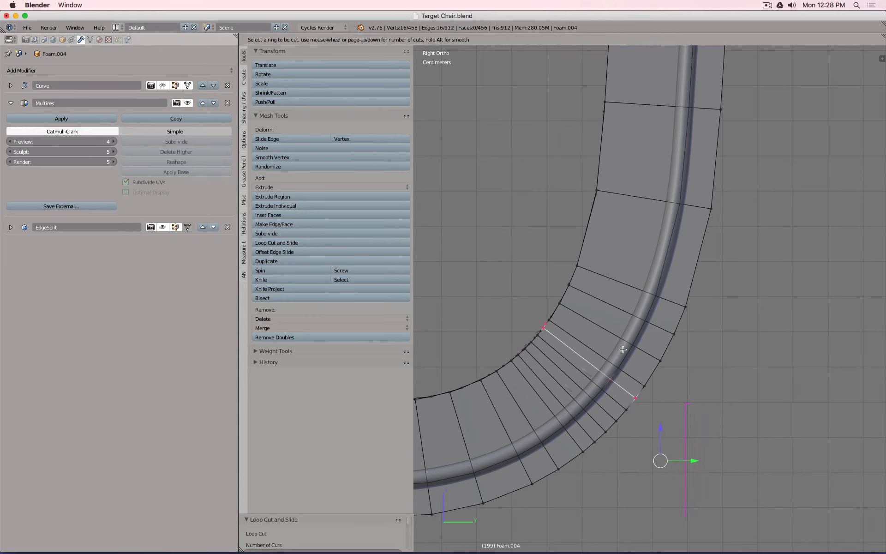
double_click(623, 350)
key("ctrl+r")
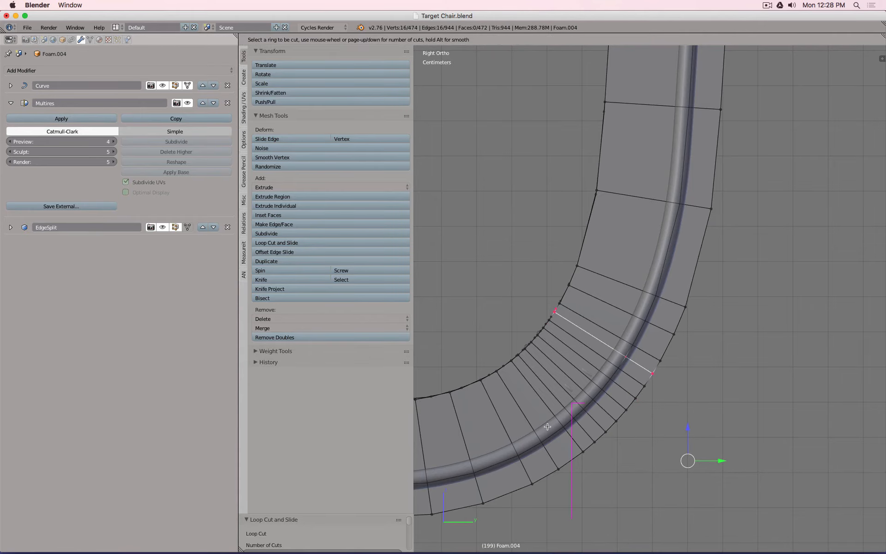
double_click(548, 427)
scroll(547, 426, "down", 8)
middle_click_drag(548, 426, 674, 445)
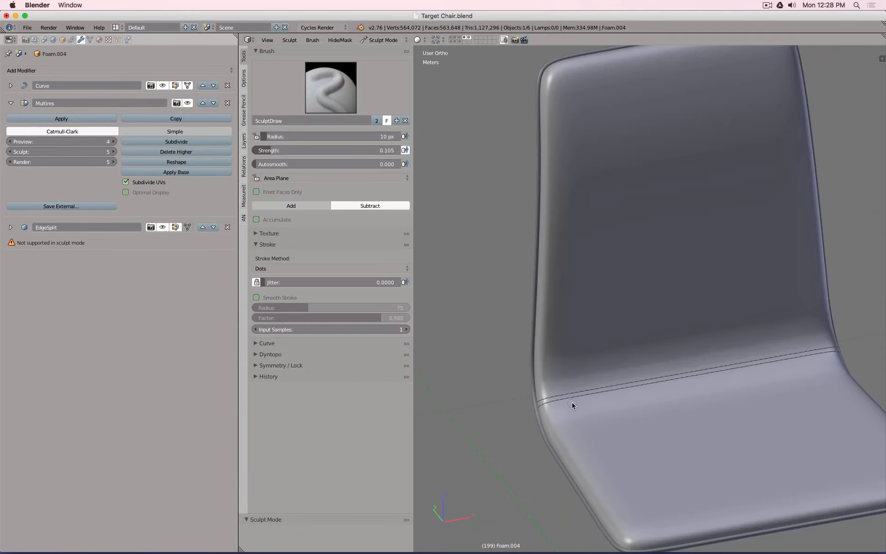
- Examine the foam's mesh density around the stitch rows at the seam's left end in wireframe shading
scroll(572, 403, "up", 6)
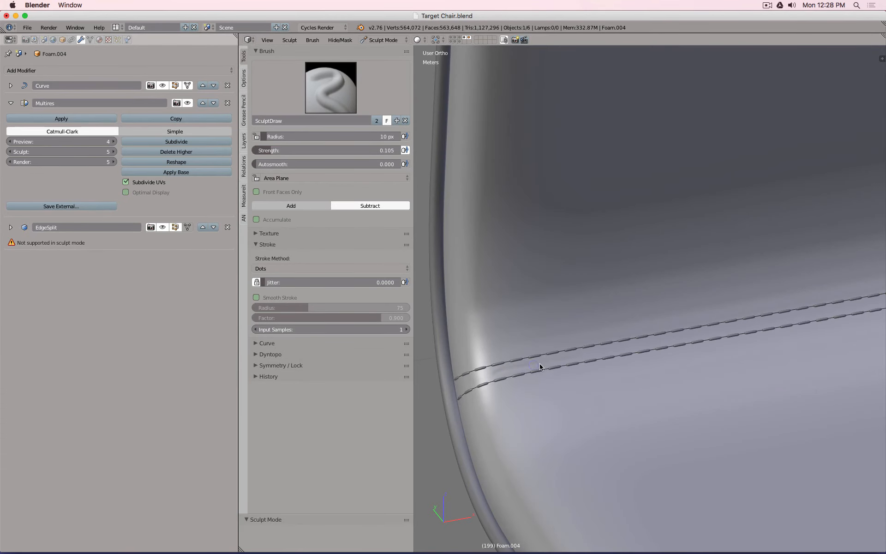
key("z")
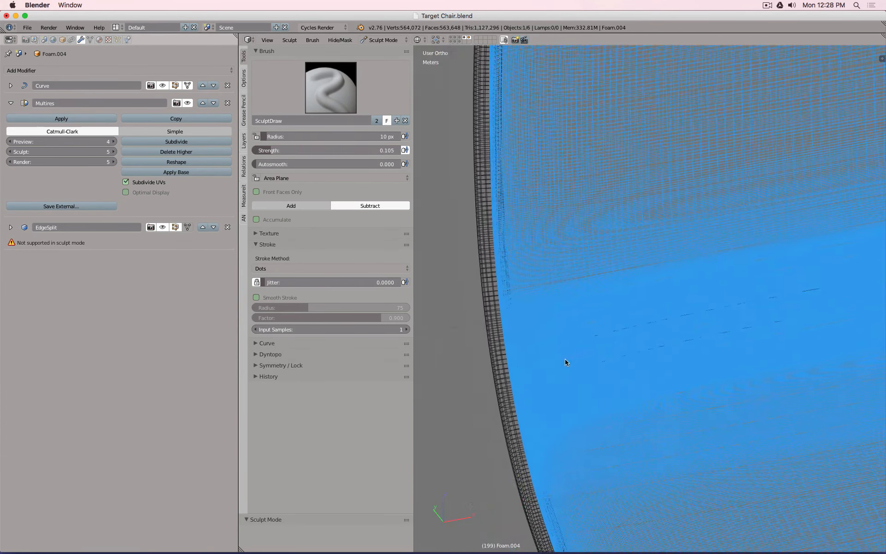
middle_click_drag(564, 362, 601, 359)
scroll(516, 296, "up", 8)
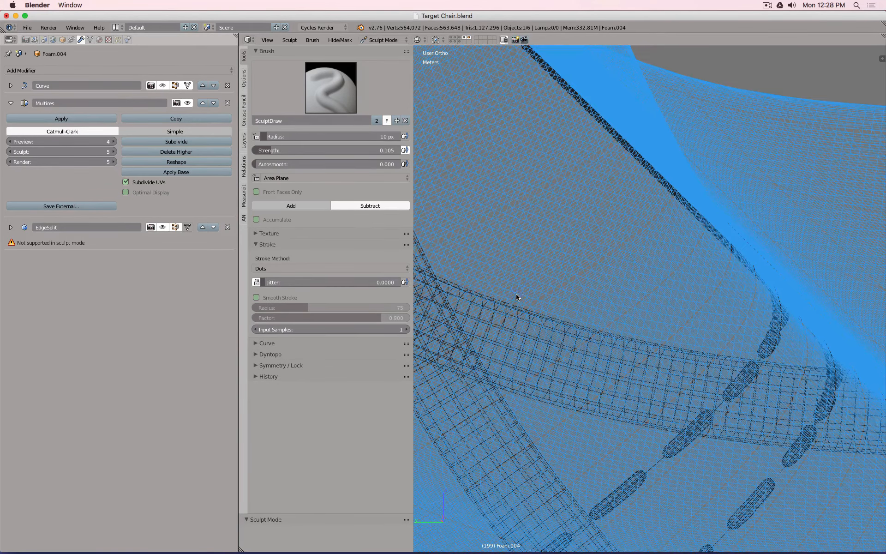
scroll(530, 300, "down", 11)
key("z")
mouse_move(655, 311)
middle_mouse_down()
mouse_move(547, 347)
mouse_move(623, 323)
mouse_move(494, 326)
middle_mouse_up()
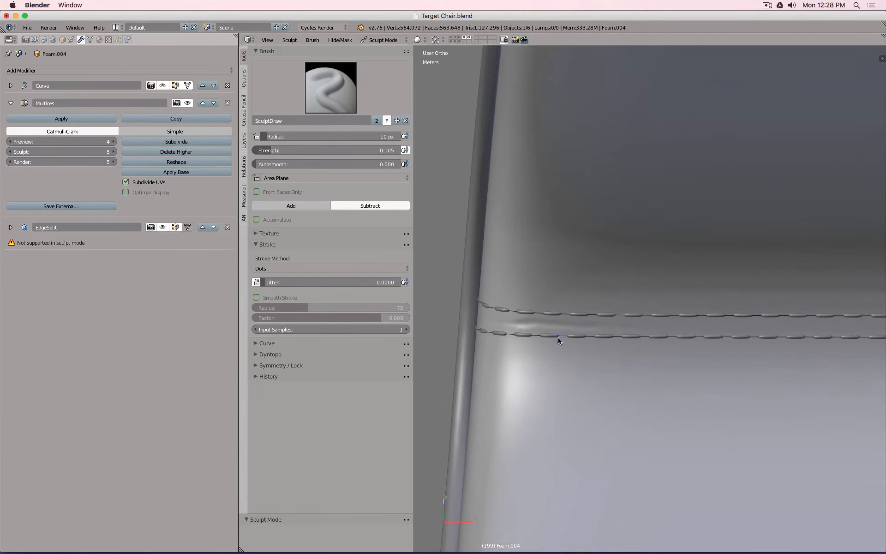
- Set the brush strength to 0.709 and try a subtractive stroke between the stitch rows at the seam's left end
key("shift+f")
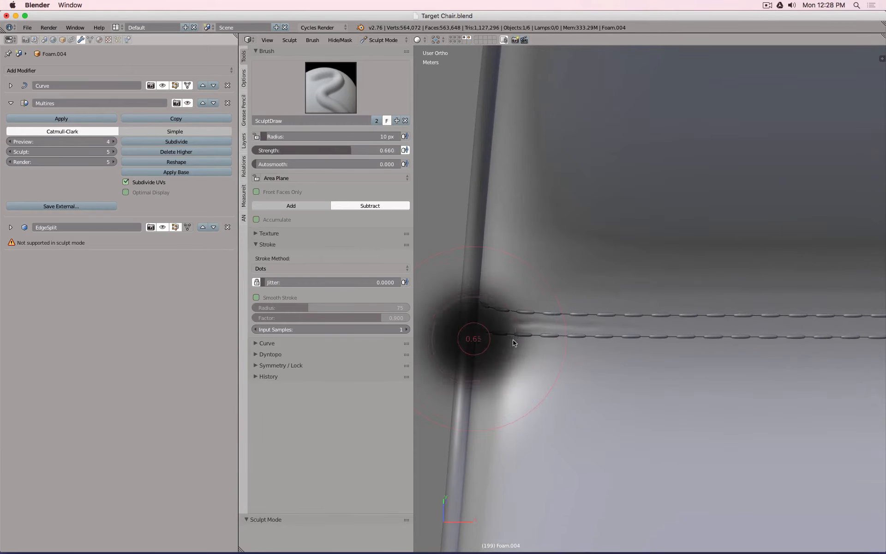
left_click(544, 331)
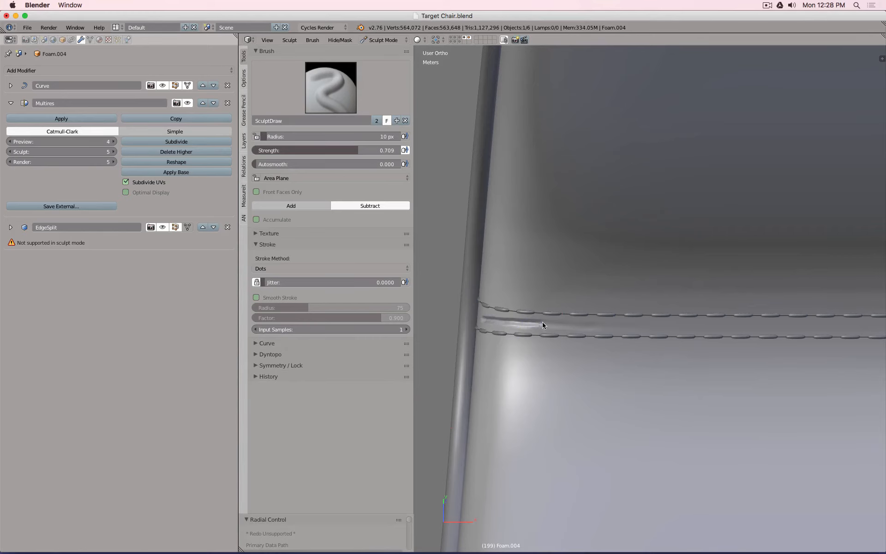
left_click_drag(542, 322, 718, 325)
scroll(604, 340, "down", 5)
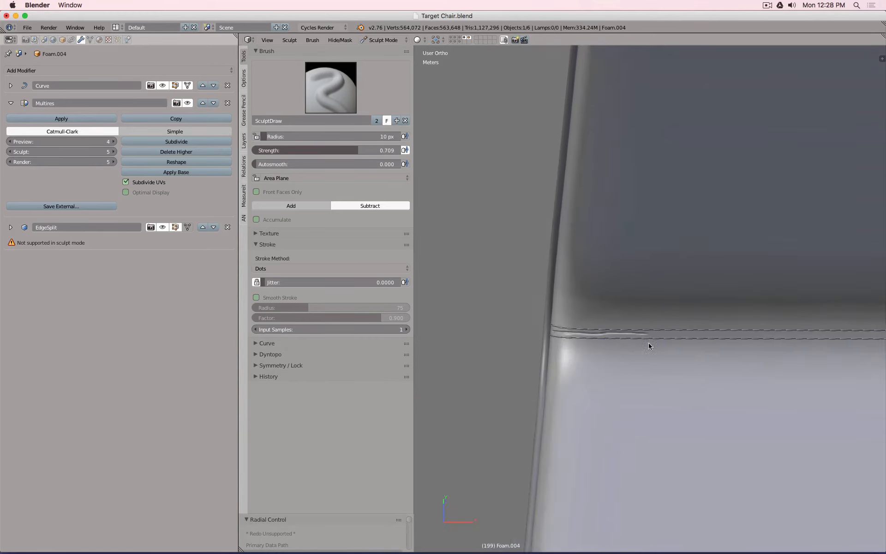
scroll(508, 358, "down", 6)
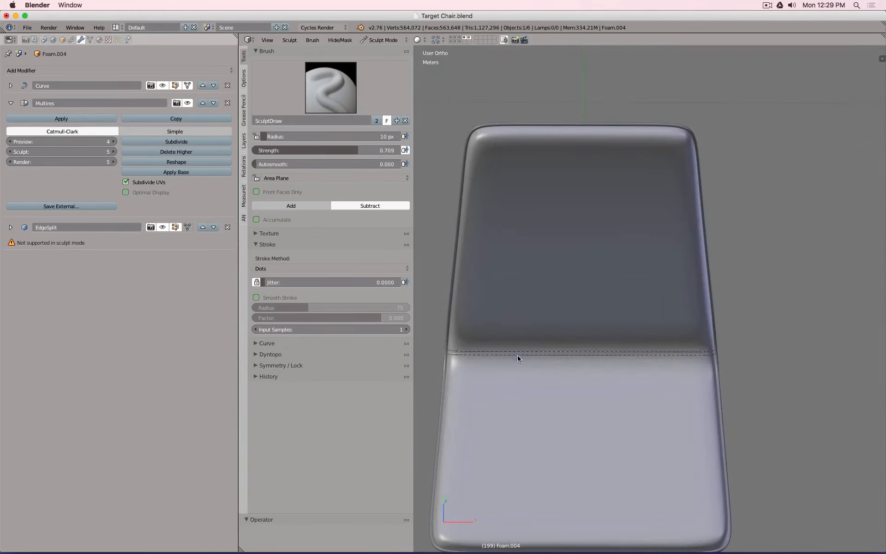
- Replace the foam's Multires and EdgeSplit modifiers with a fresh Multiresolution modifier at subdivision level 5
scroll(477, 365, "up", 8)
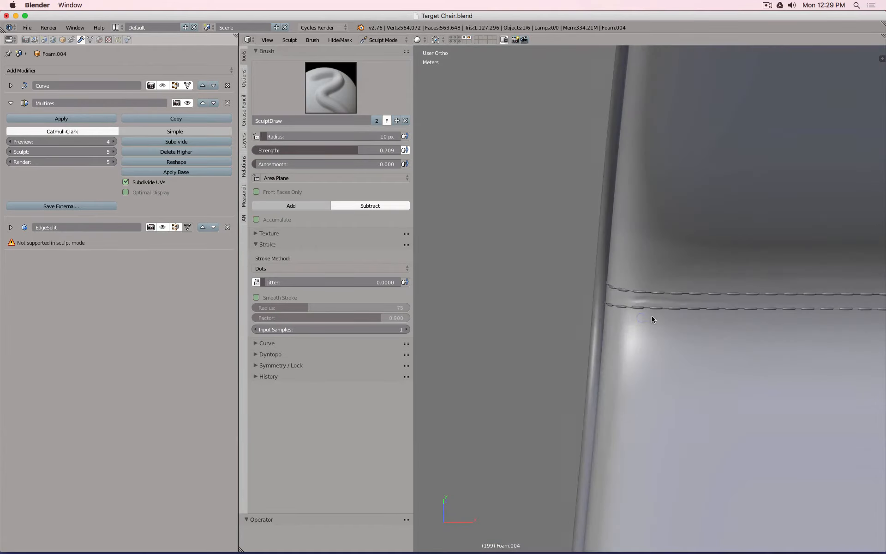
scroll(652, 318, "up", 5)
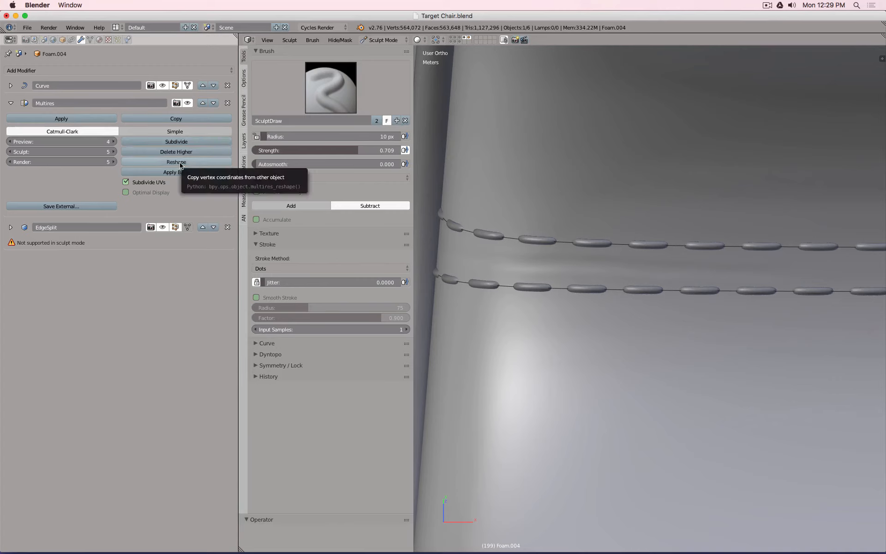
left_click(228, 103)
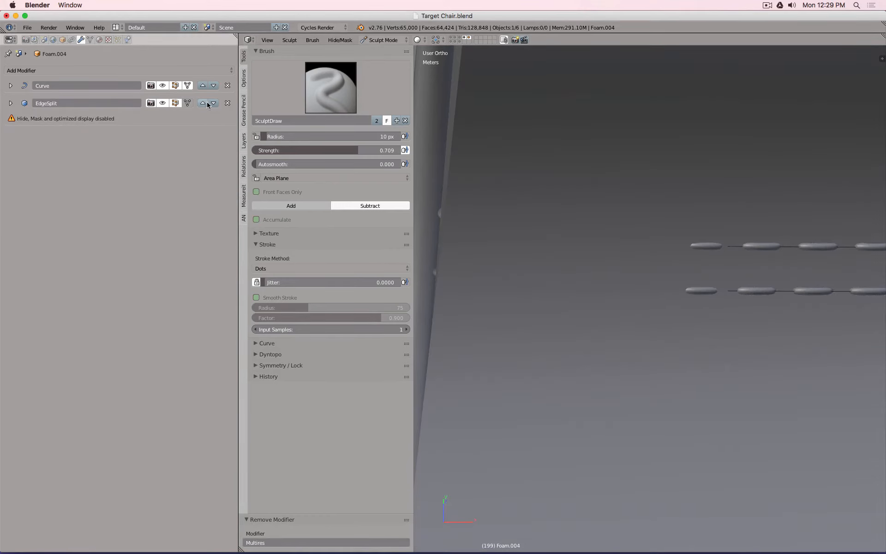
left_click(228, 103)
left_click(207, 72)
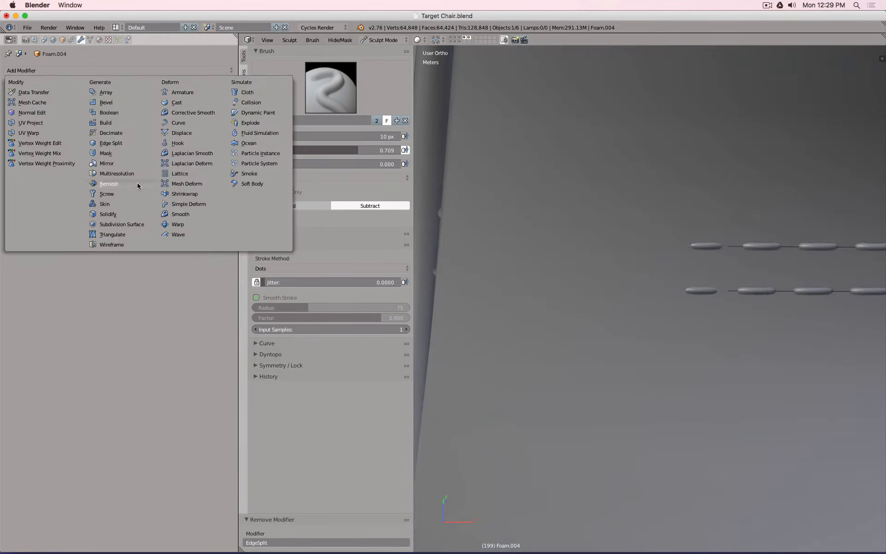
left_click(118, 174)
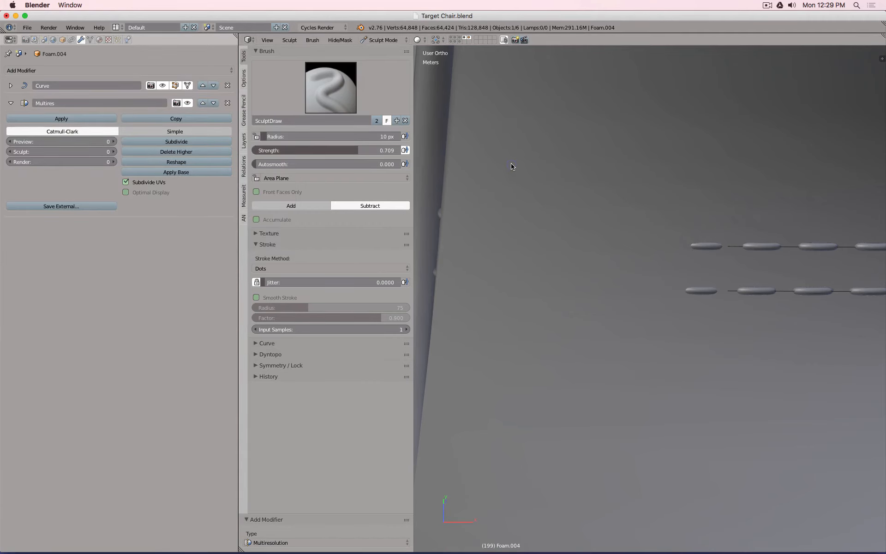
key("ctrl+5")
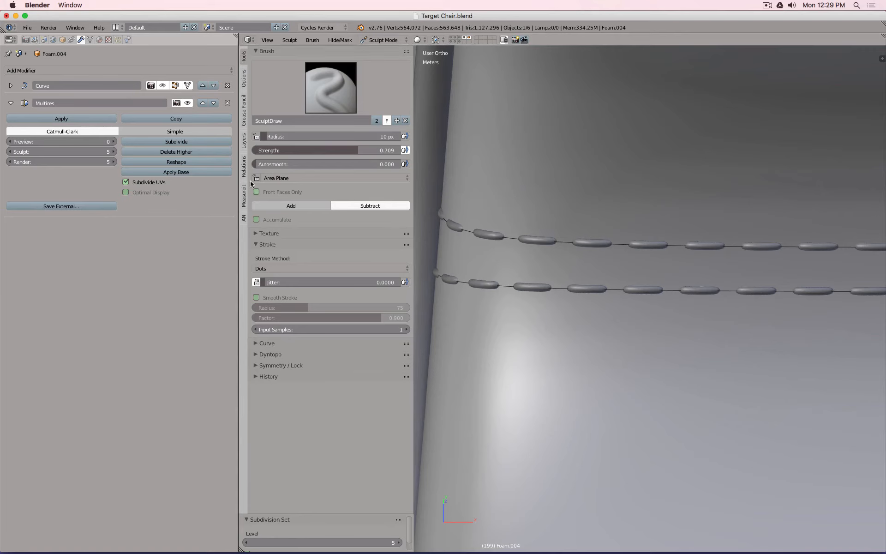
- Set the brush's stroke method to Line, and maximize the 3D view with the whole seam framed and the tool shelf hidden
scroll(610, 249, "down", 6)
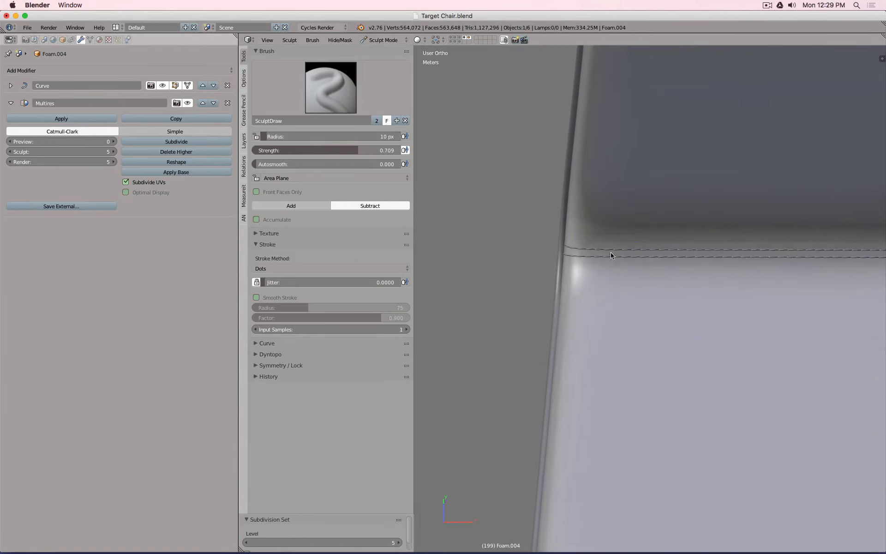
scroll(611, 255, "down", 4)
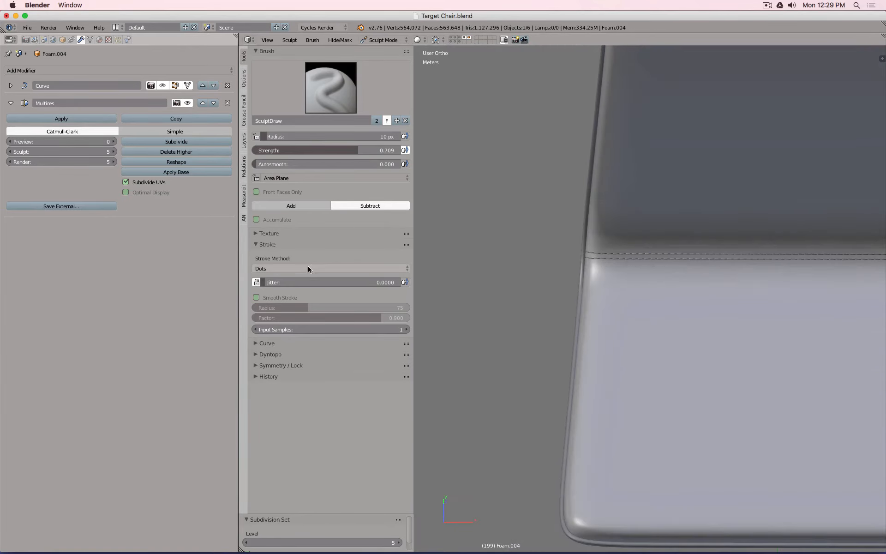
left_click(278, 265)
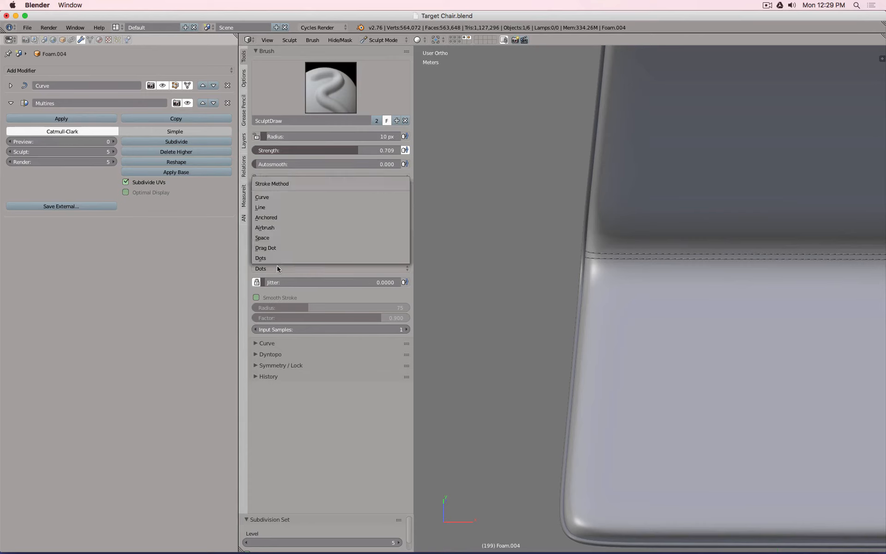
left_click(277, 206)
scroll(665, 280, "down", 4)
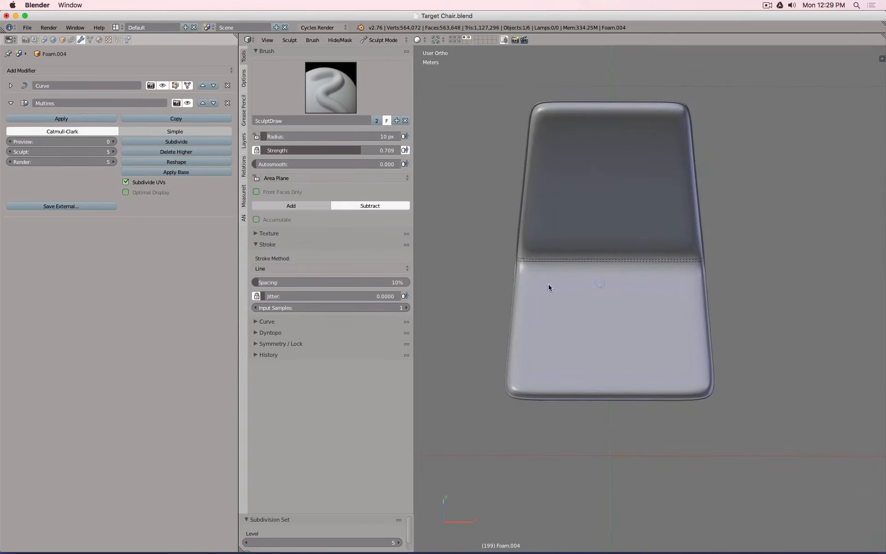
scroll(534, 272, "up", 3)
key("t")
scroll(508, 281, "down", 4)
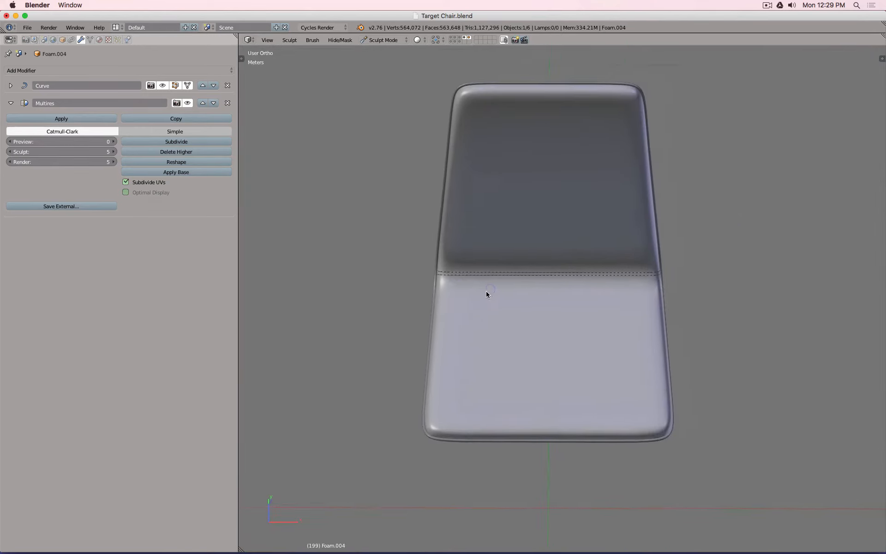
key("shift+space")
scroll(483, 290, "up", 6)
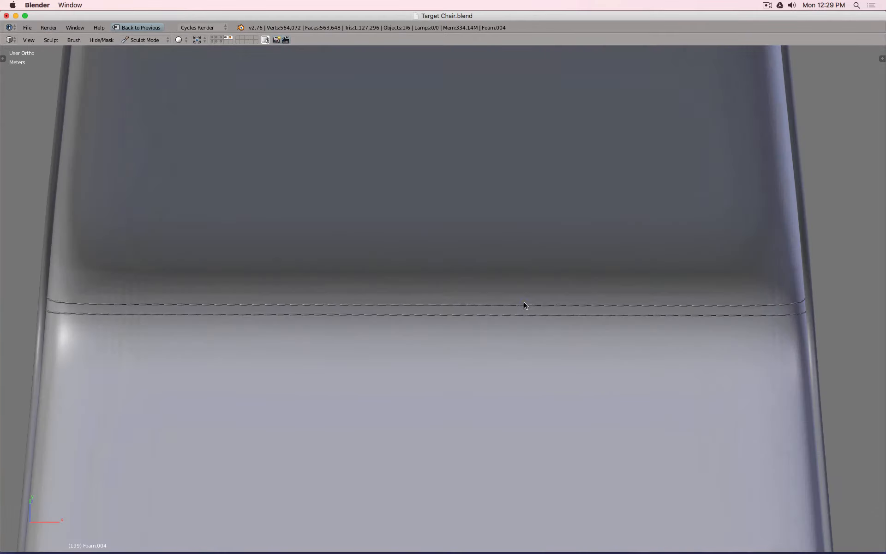
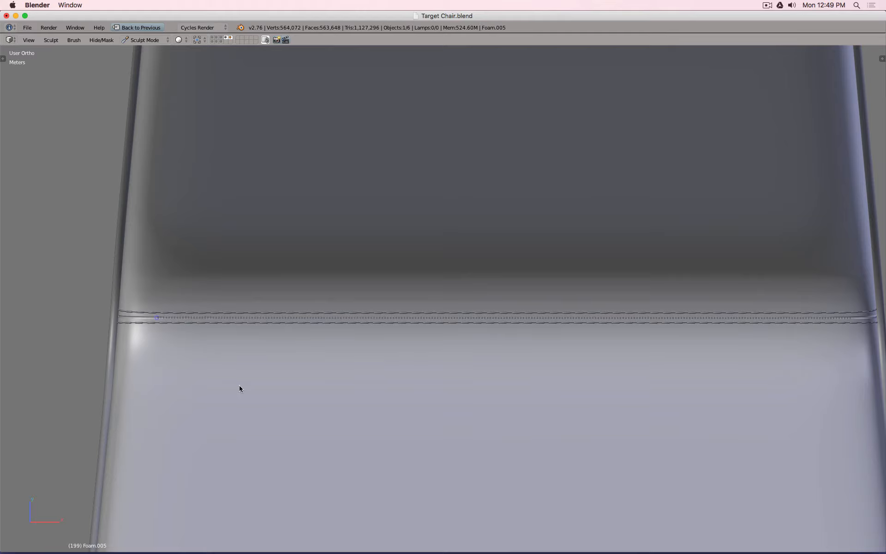
- Undo the dotted stroke along the seam, and examine the sculpted groove between the stitch rows from several angles
key("ctrl+z")
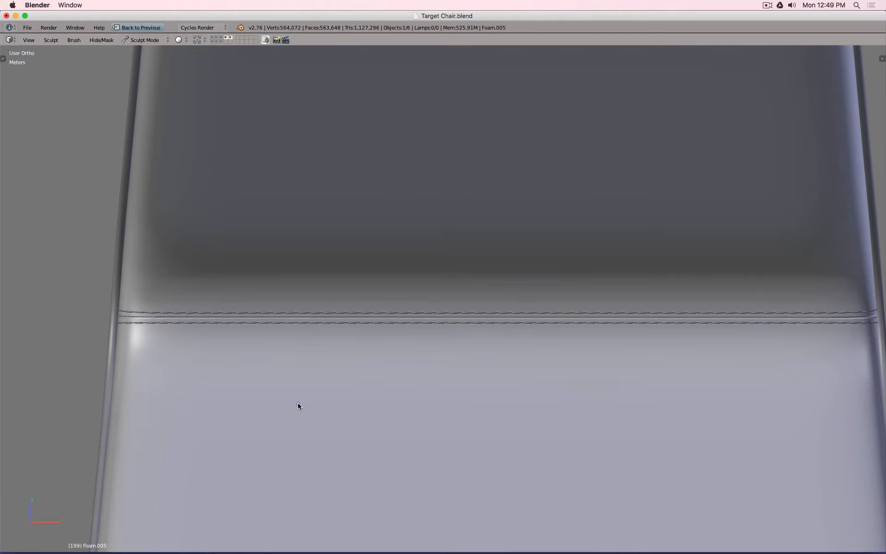
scroll(298, 402, "down", 6)
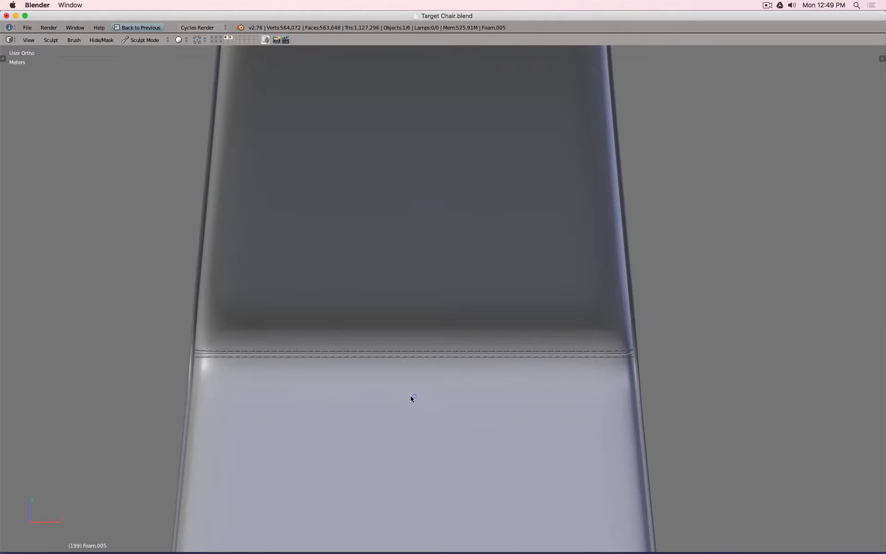
middle_click_drag(411, 397, 458, 331)
scroll(457, 308, "up", 10)
scroll(457, 306, "down", 5)
scroll(459, 332, "up", 3)
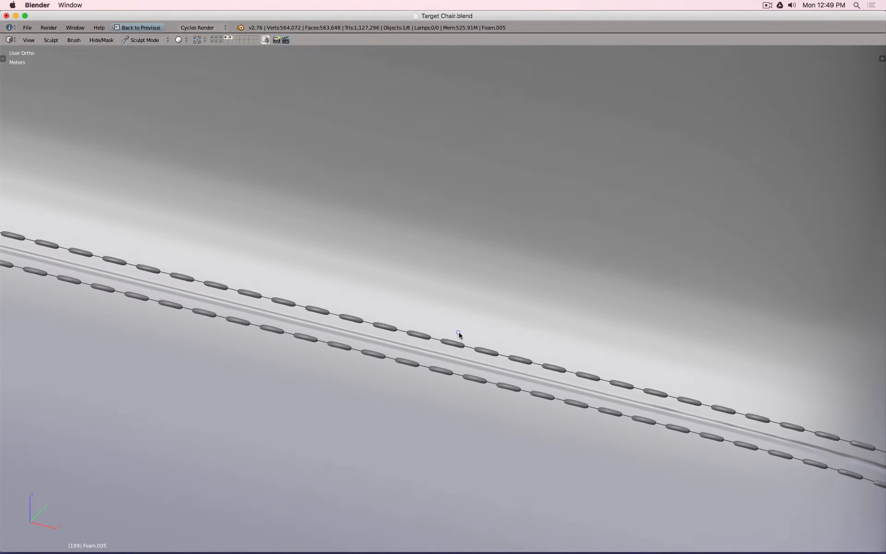
scroll(458, 331, "down", 10)
middle_click_drag(405, 326, 345, 443)
scroll(467, 356, "up", 6)
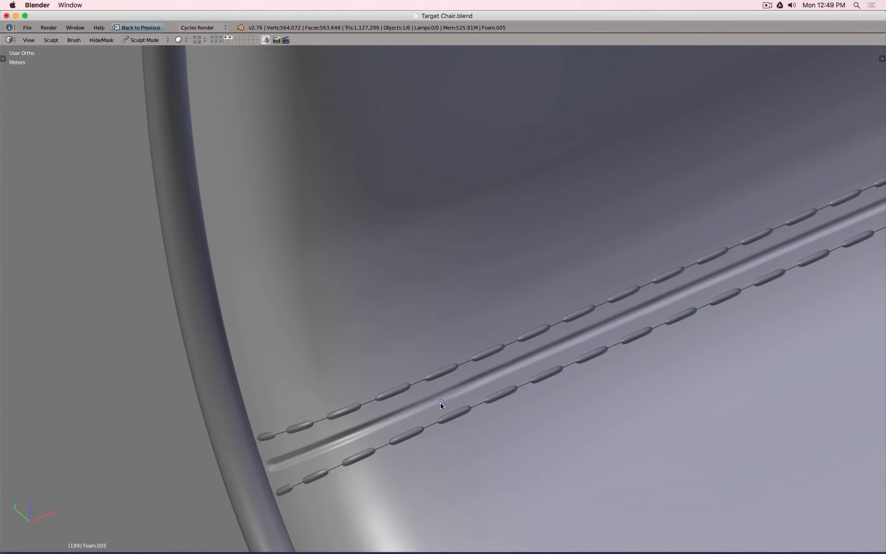
scroll(467, 389, "down", 6)
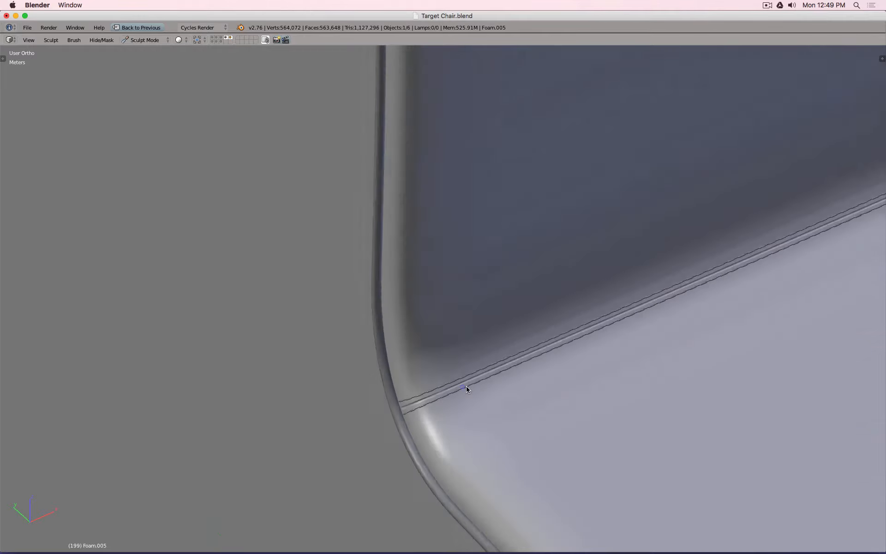
scroll(374, 330, "up", 8)
scroll(389, 331, "down", 7)
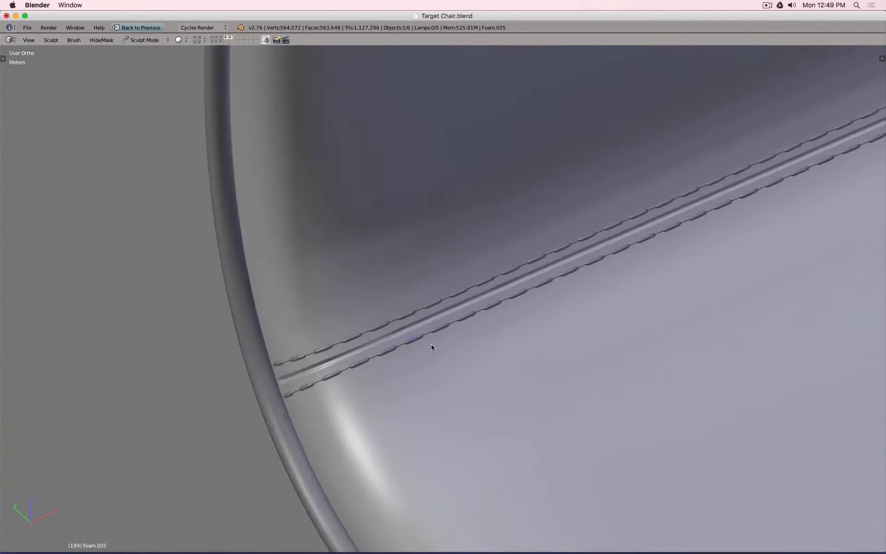
scroll(510, 283, "up", 5)
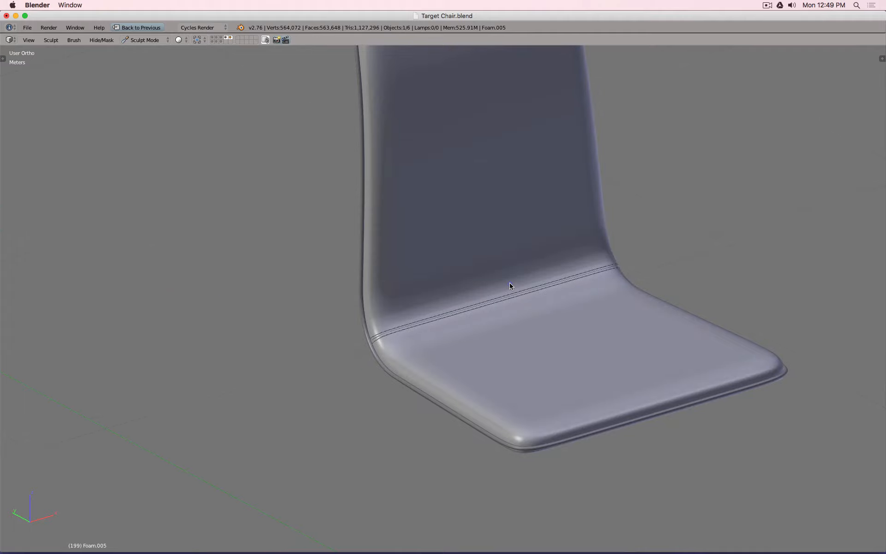
- Inspect the foam and its finished seam from several angles, and show the object properties and tool shelf
scroll(490, 309, "up", 2)
scroll(490, 309, "down", 8)
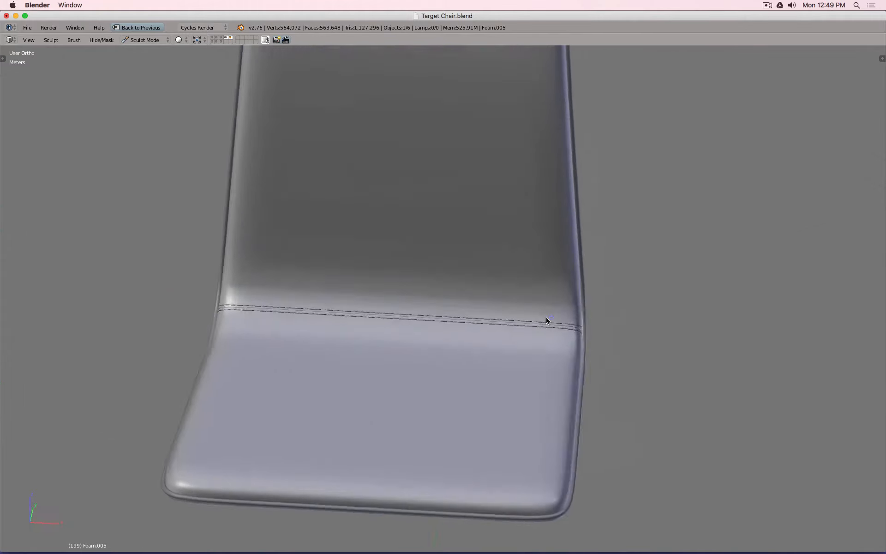
middle_click_drag(509, 313, 543, 292)
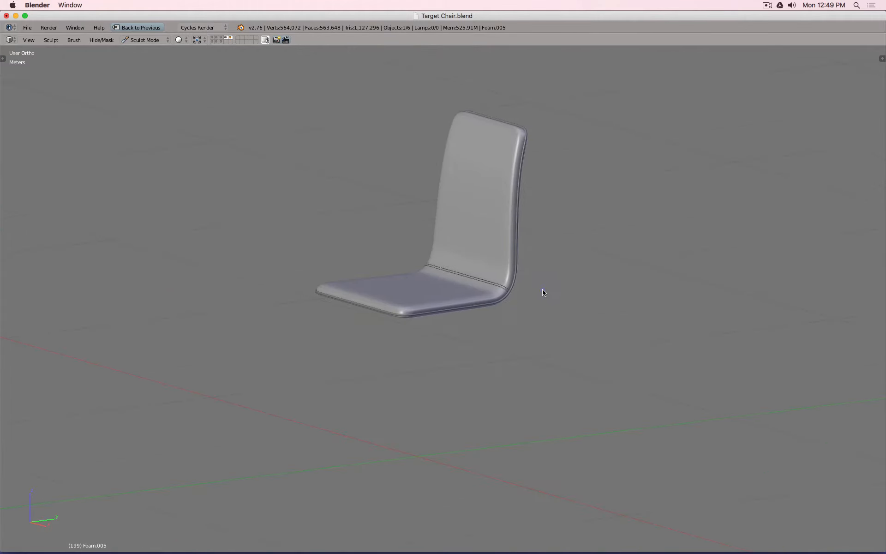
key("n")
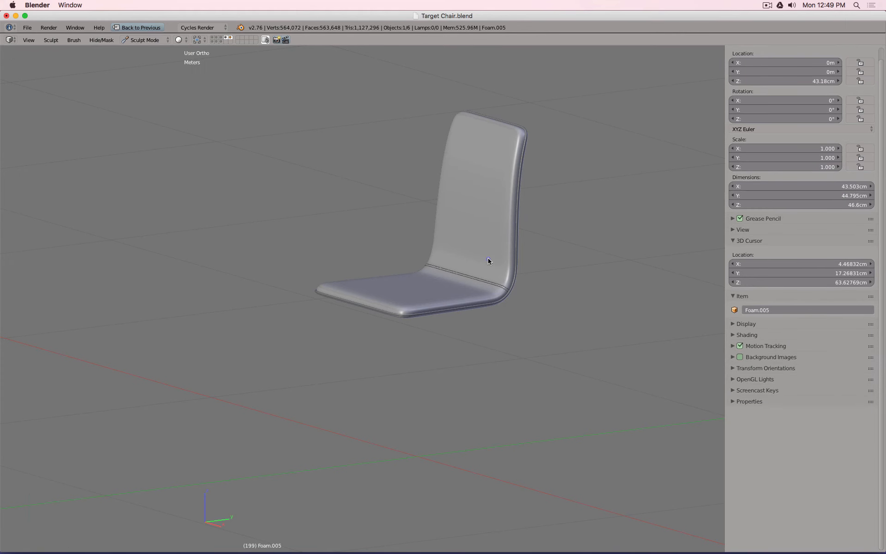
key("t")
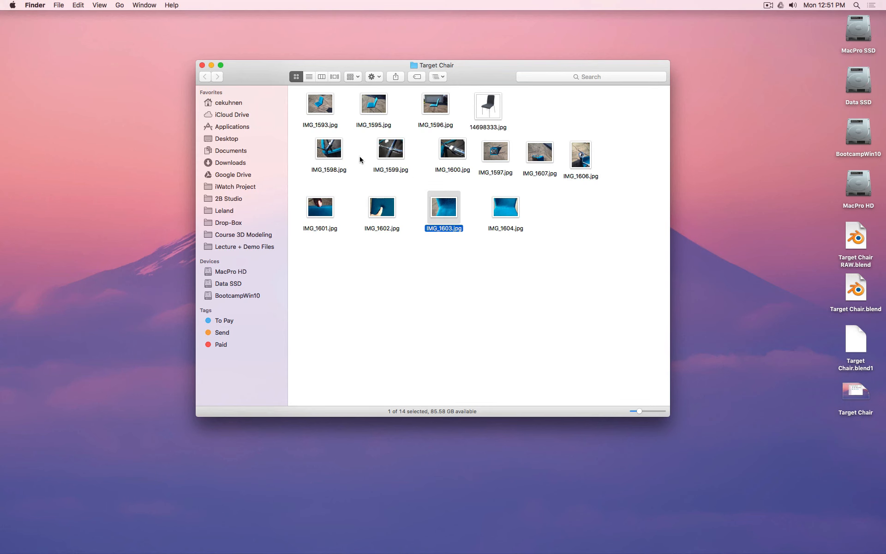
- Preview the reference photo IMG_1598.jpg in Finder to study the block on the leg tube, and switch back to Blender
left_click(336, 150)
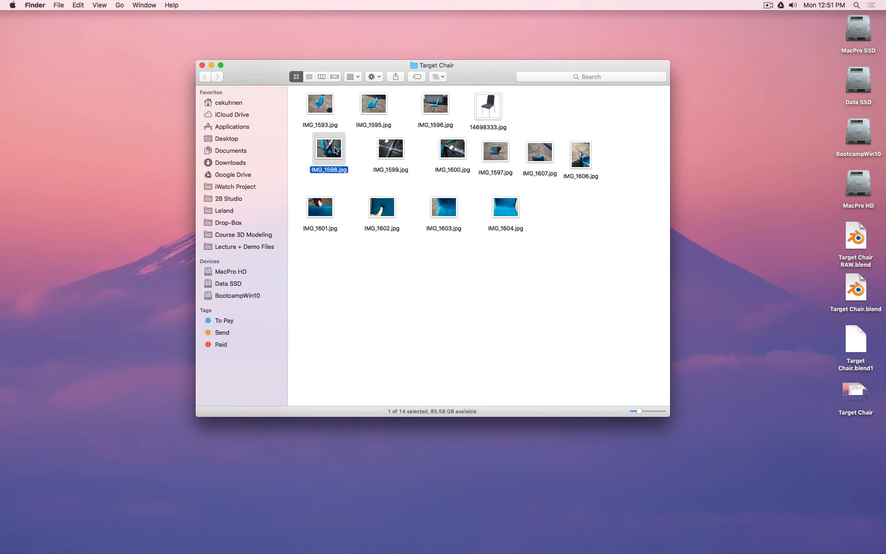
key("space")
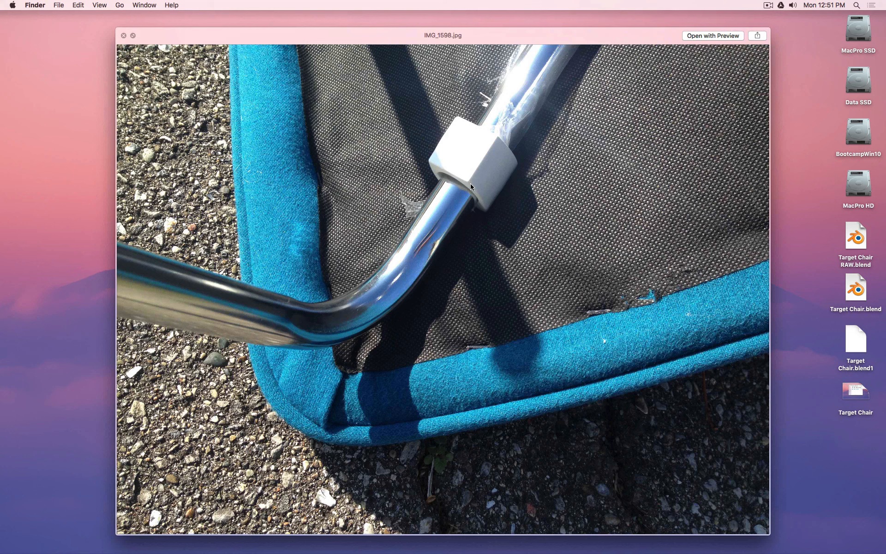
key("super+Tab")
key("super+Tab")
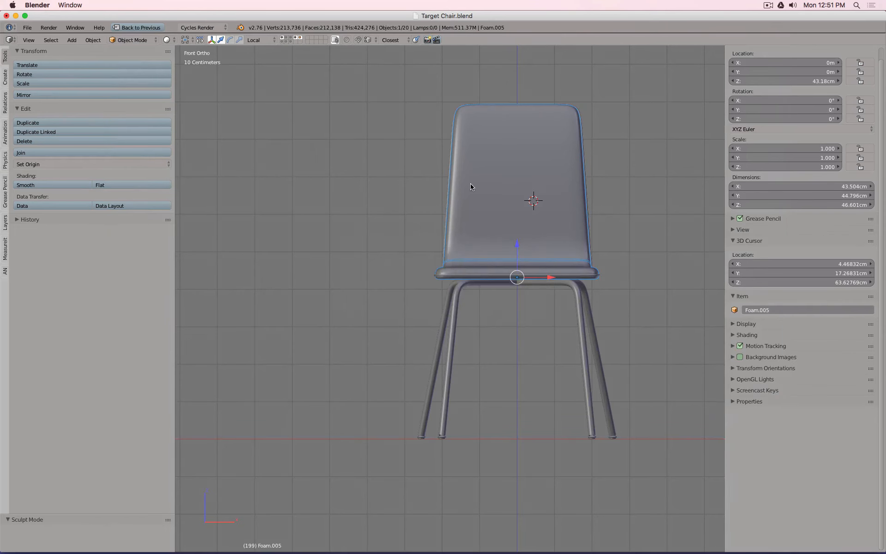
- Select one diagonal leg tube from the bottom view, and show only the leg layer in wireframe
key("ctrl+KP_7")
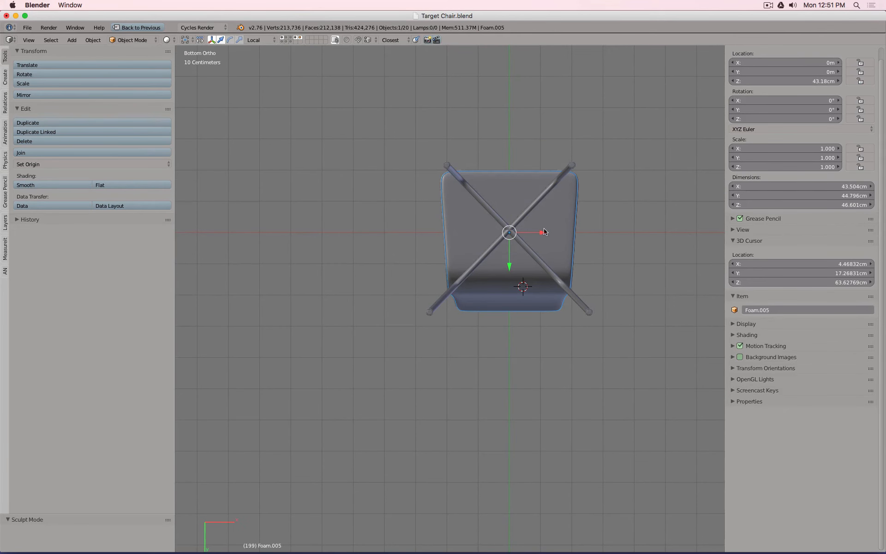
scroll(546, 227, "up", 7)
scroll(446, 189, "down", 3)
middle_click_drag(447, 190, 527, 285, "shift")
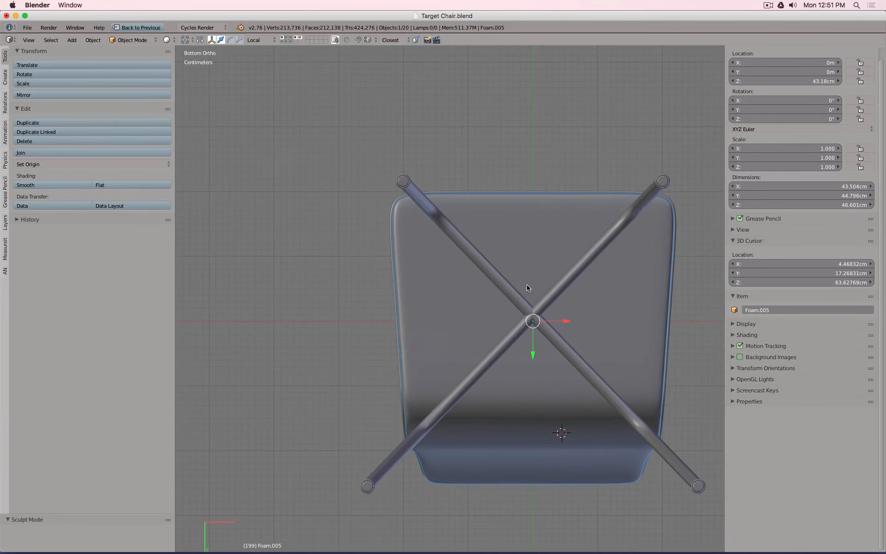
right_click(417, 197)
key("z")
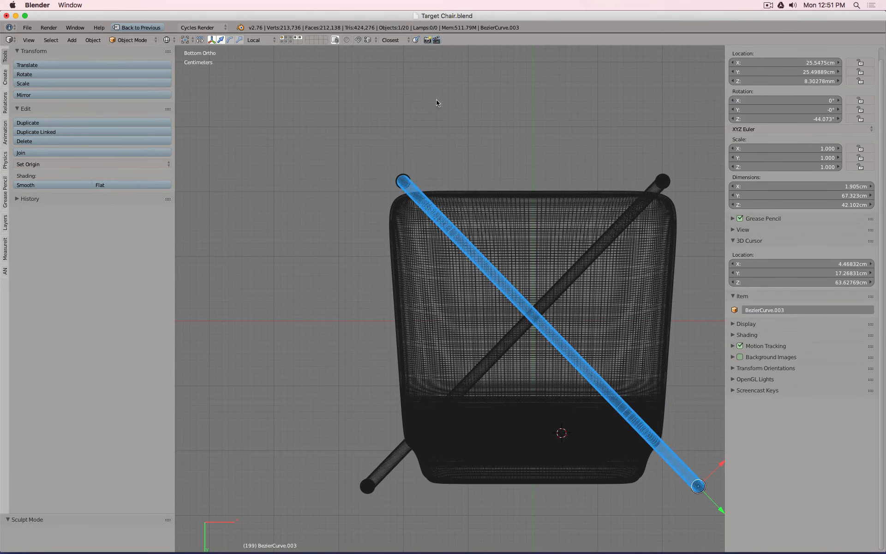
left_click(284, 39)
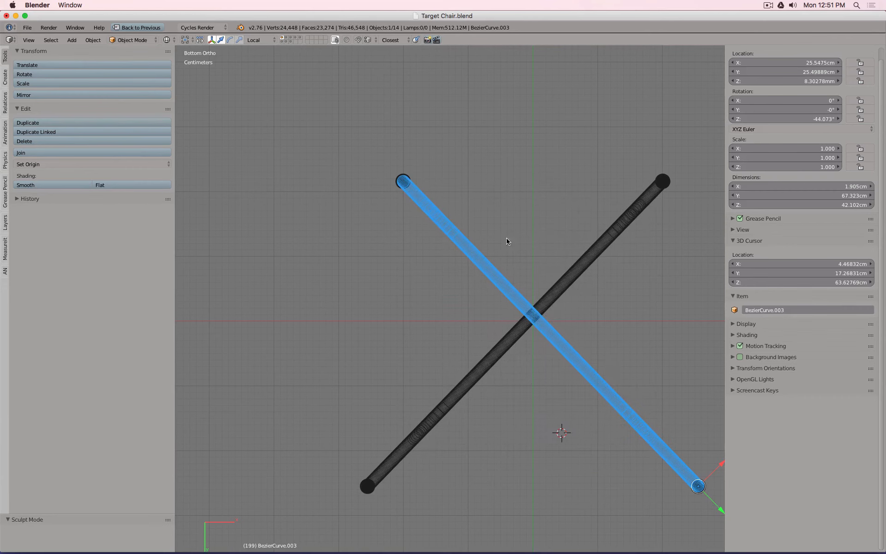
- Snap the 3D cursor to the selected leg tube's origin at its foot
scroll(510, 245, "down", 2)
middle_click_drag(578, 257, 467, 194, "shift")
scroll(550, 235, "up", 3)
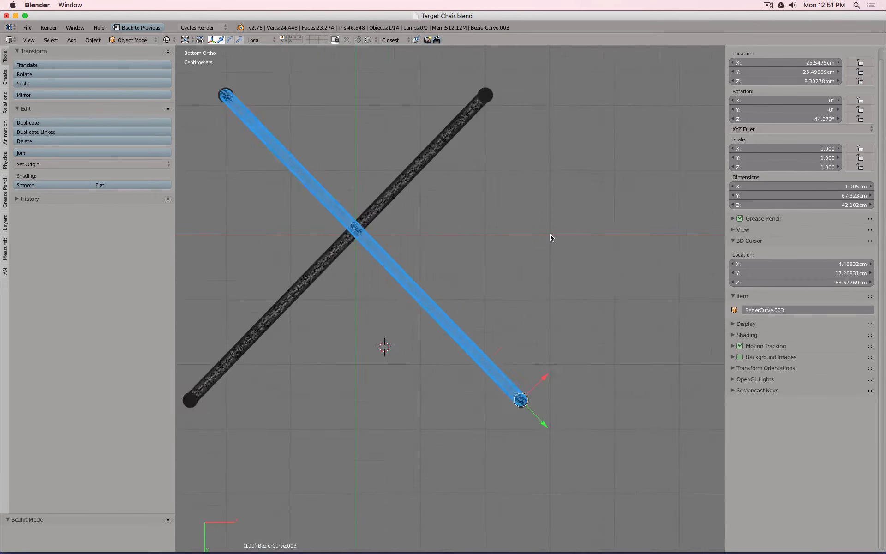
key("shift+s")
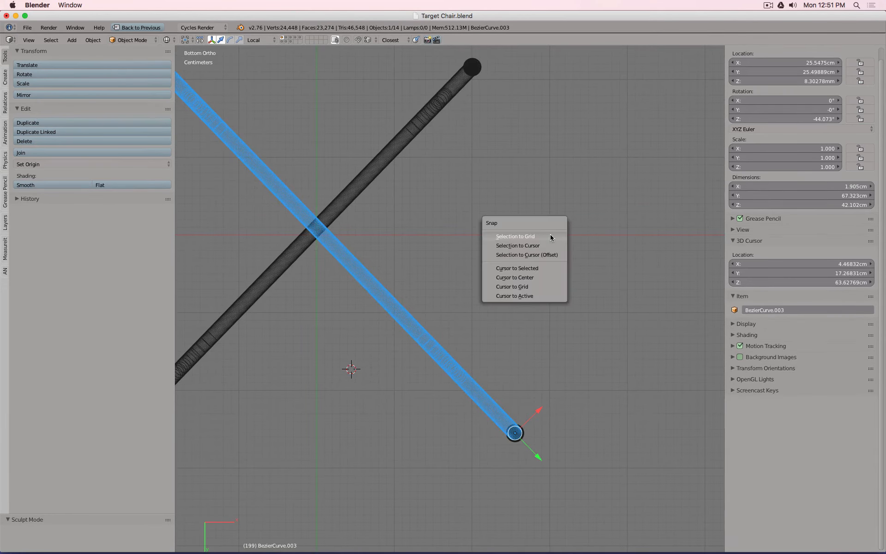
left_click(535, 269)
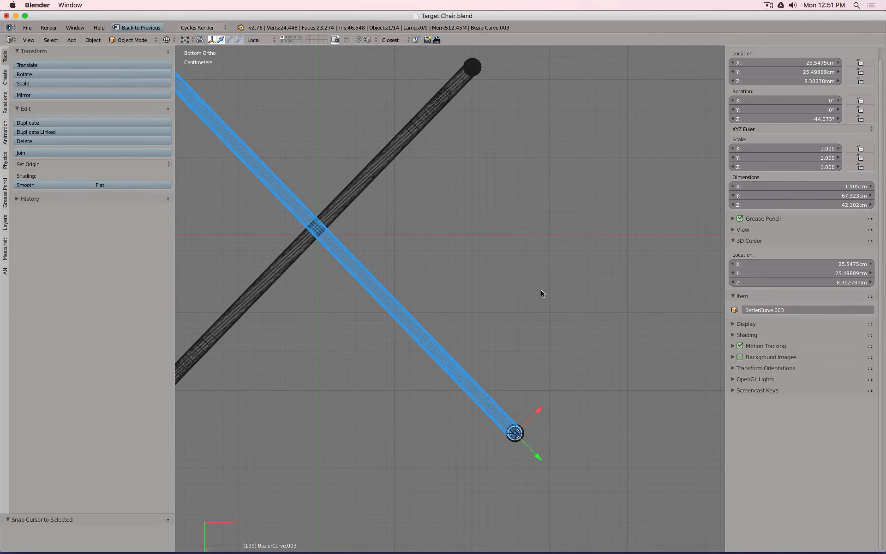
- Add a cube at the 3D cursor and scale its mesh down to about 3.8 cm per side
key("shift+a")
mouse_move(543, 294)
left_click(580, 301)
key("Tab")
key("s")
left_click(614, 270)
key("s")
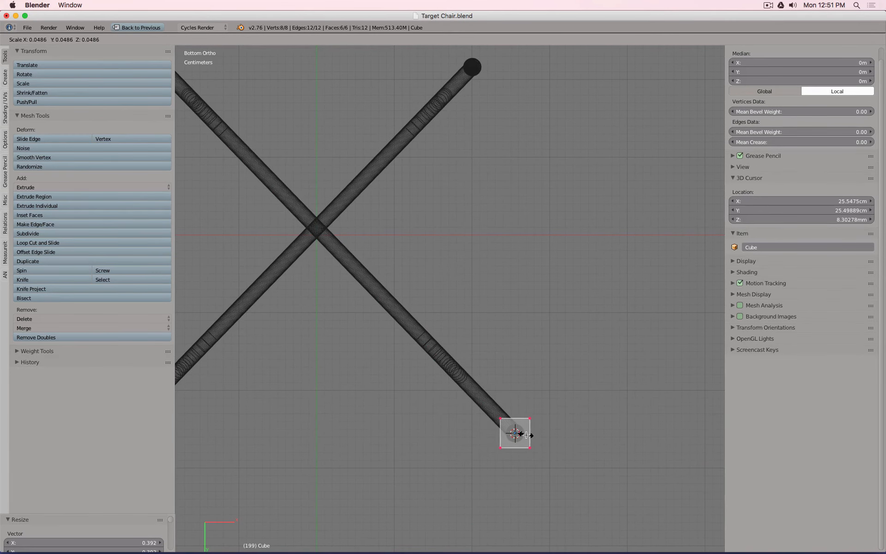
left_click(527, 435)
key("Tab")
- Copy the leg tube's Z rotation of -44.073° to the cube so it aligns with the tube
right_click(461, 380)
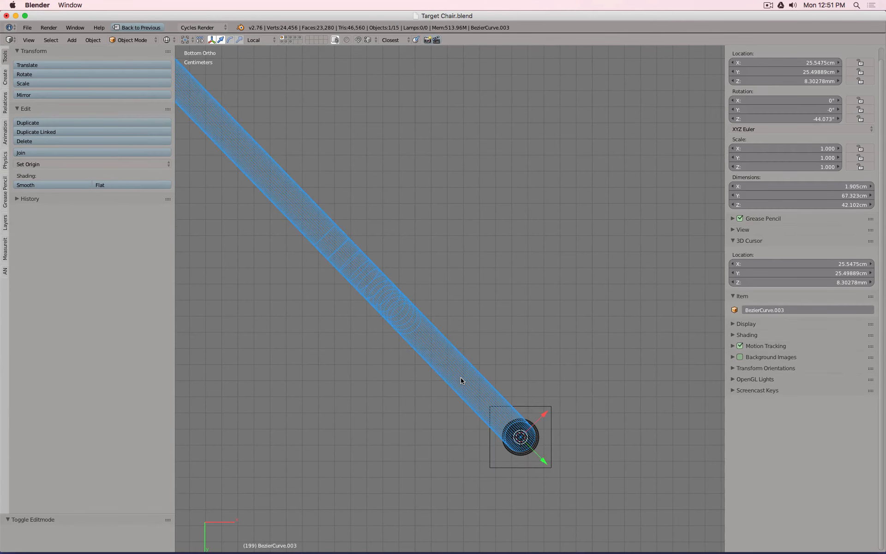
left_click(804, 119)
key("super+c")
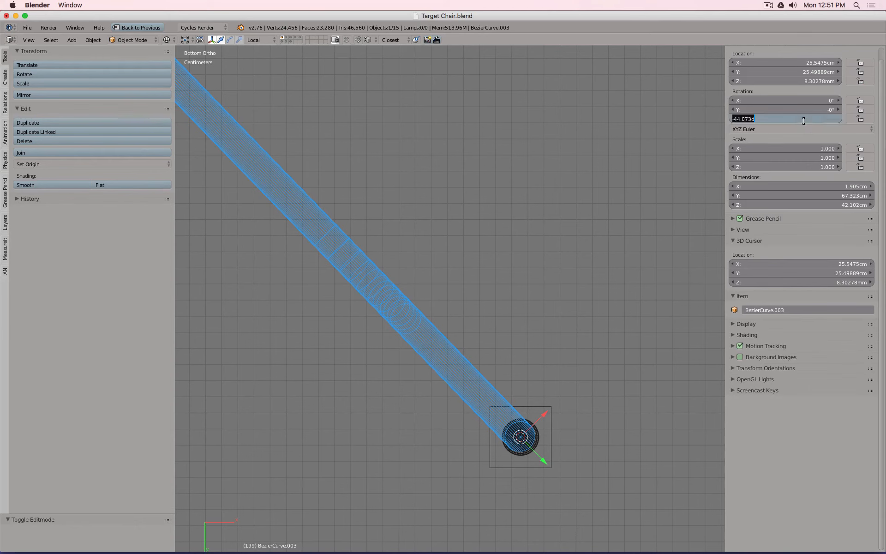
key("Return")
right_click(540, 407)
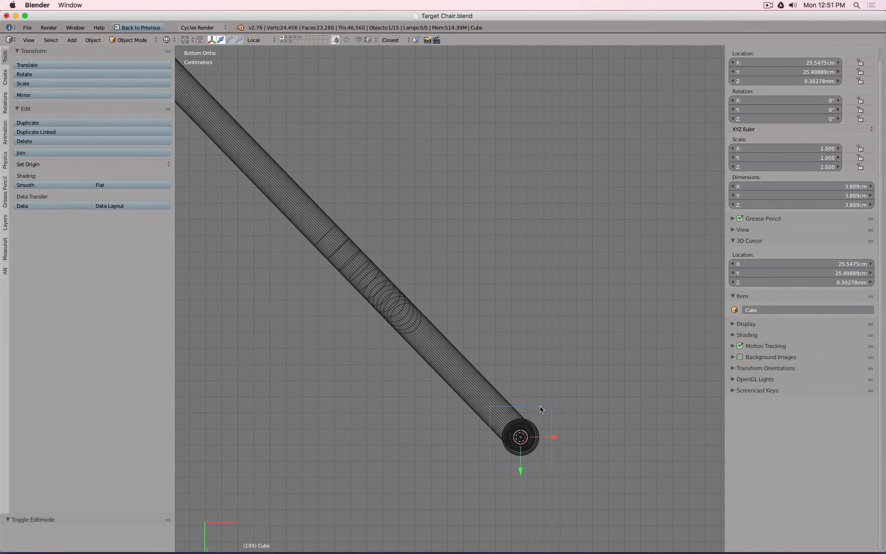
left_click(768, 119)
key("super+v")
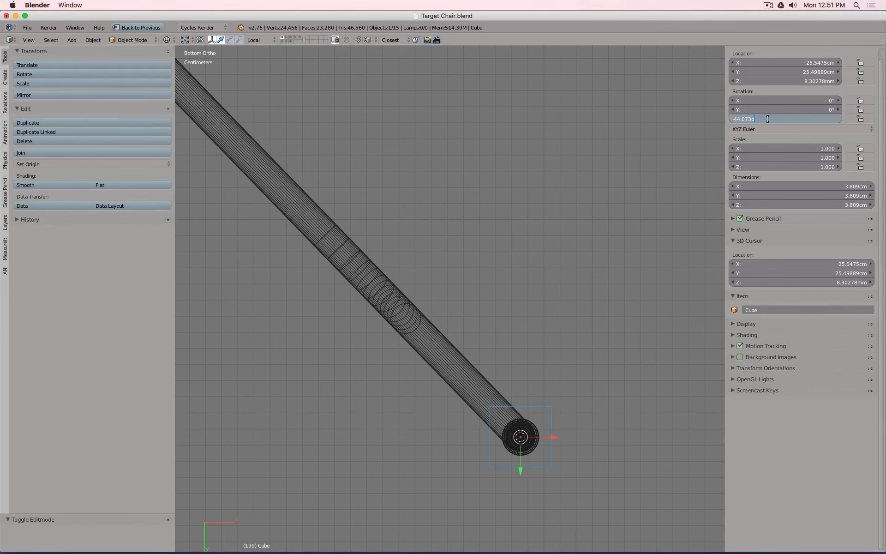
key("Return")
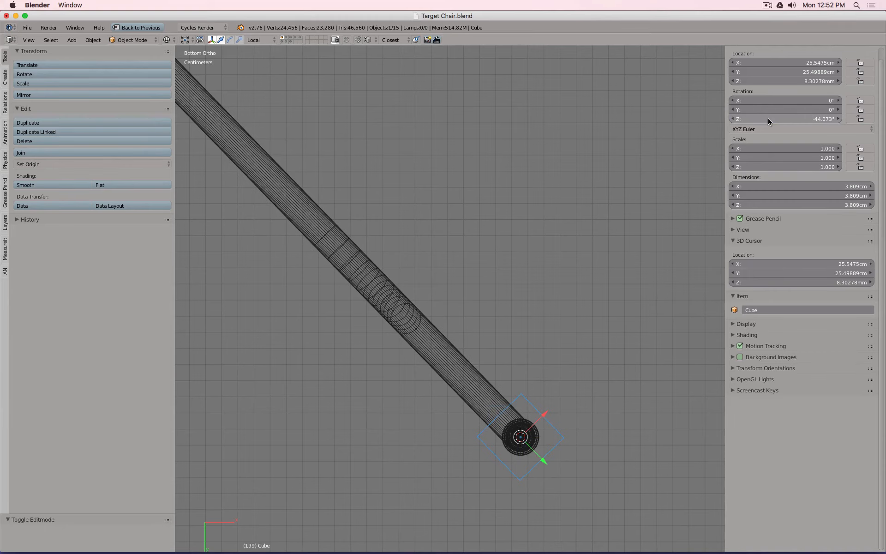
- Raise the cube along Z to the height of the horizontal tube, about 42.1 cm
scroll(526, 258, "down", 3)
middle_click_drag(527, 259, 392, 246)
left_click_drag(376, 220, 396, 378)
key("KP_1")
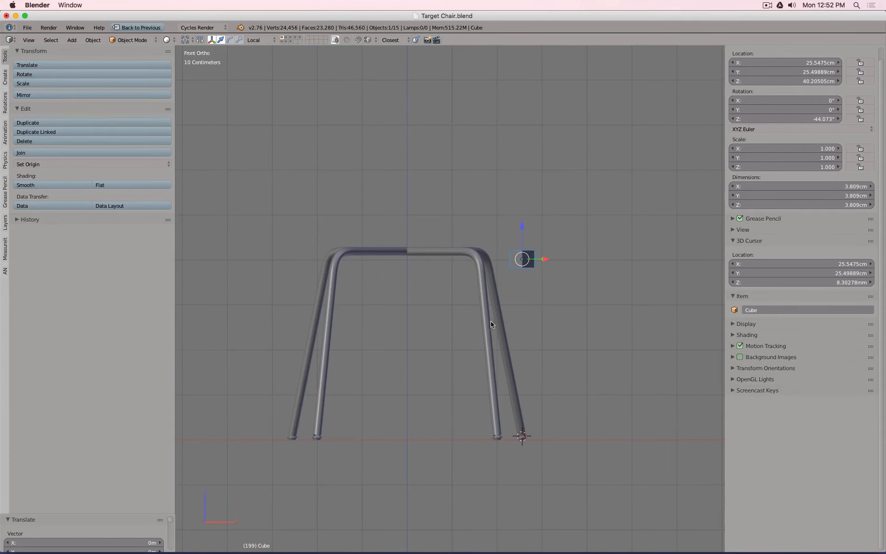
scroll(531, 211, "up", 8)
left_click_drag(571, 228, 570, 199)
- Slide the cube along its local Y axis onto the horizontal tube, to about X 11.3 cm, Y 10.8 cm
key("KP_7")
scroll(571, 199, "down", 3)
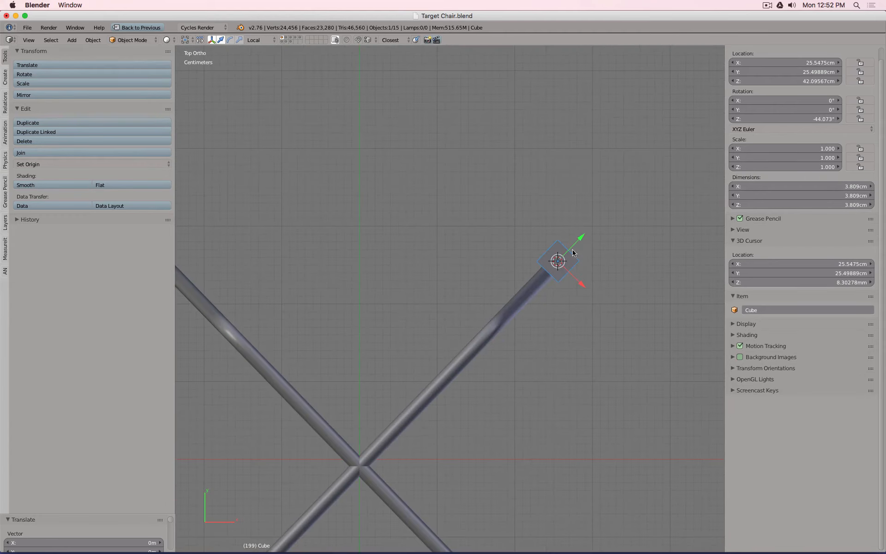
left_click_drag(583, 241, 471, 360)
middle_click_drag(470, 360, 395, 290)
scroll(344, 241, "up", 8)
middle_click_drag(502, 270, 456, 278)
- Show the layer with the thin seat shell together with the legs and the cube
key("Tab")
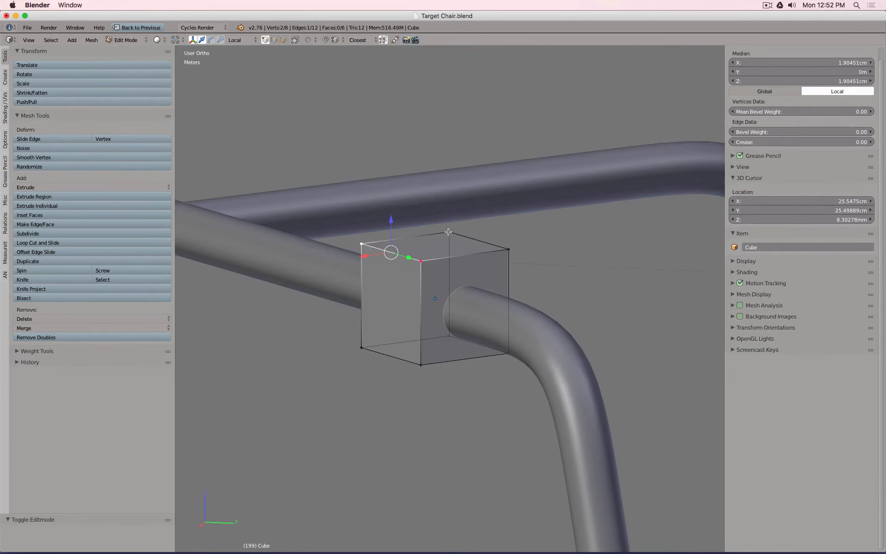
key("Tab")
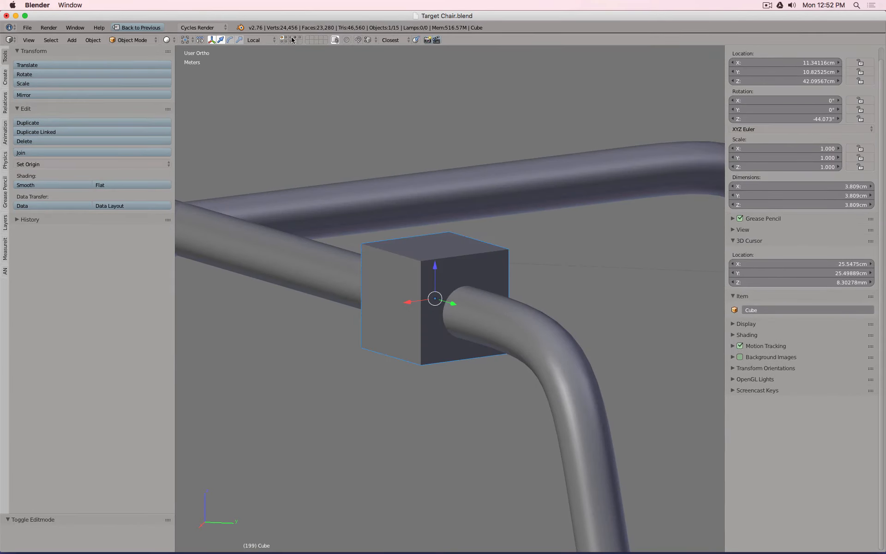
left_click(291, 40, "shift")
left_click(291, 40, "shift")
left_click(287, 40, "shift")
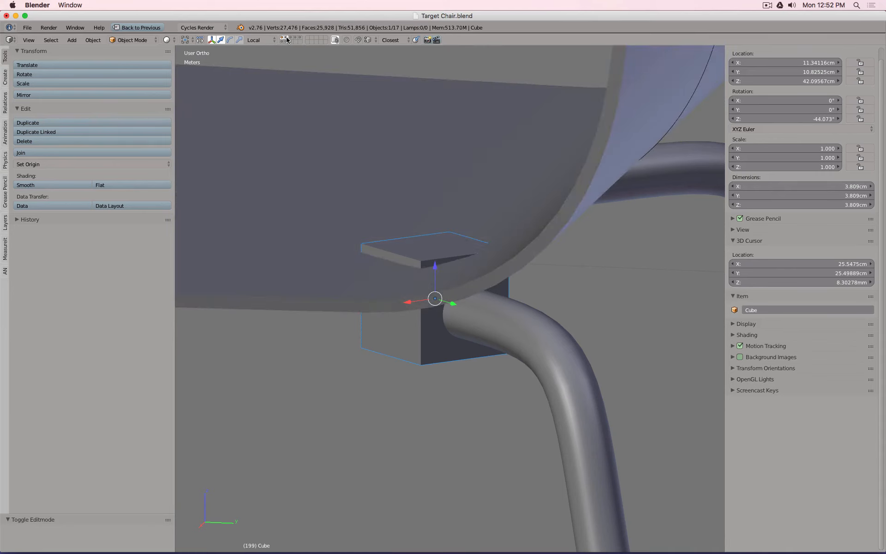
- Lower the cube's top face to just beneath the seat shell, at about 1 cm local Z
key("Tab")
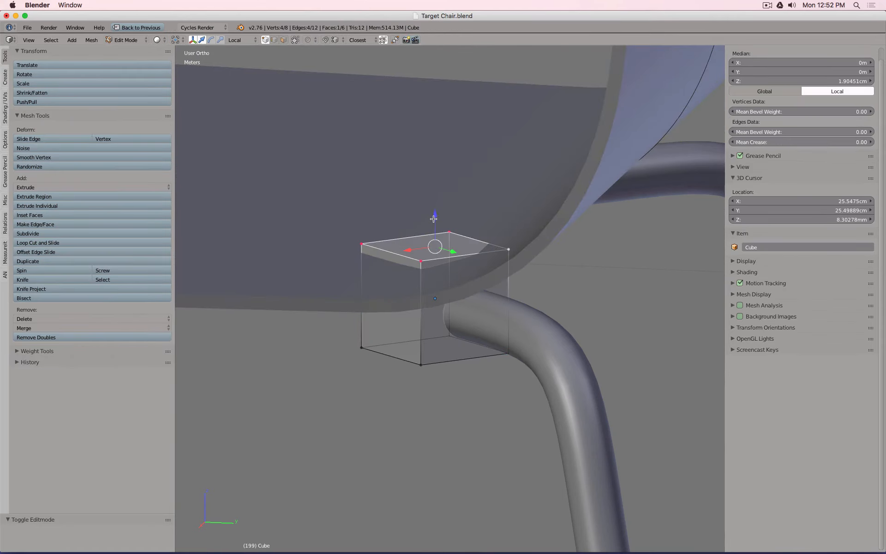
left_click_drag(435, 215, 435, 232)
middle_click_drag(442, 236, 443, 221)
left_click_drag(435, 230, 435, 239)
middle_click_drag(483, 266, 228, 251)
- Narrow the whole block along its local X axis to about 2.8 cm
key("a")
key("a")
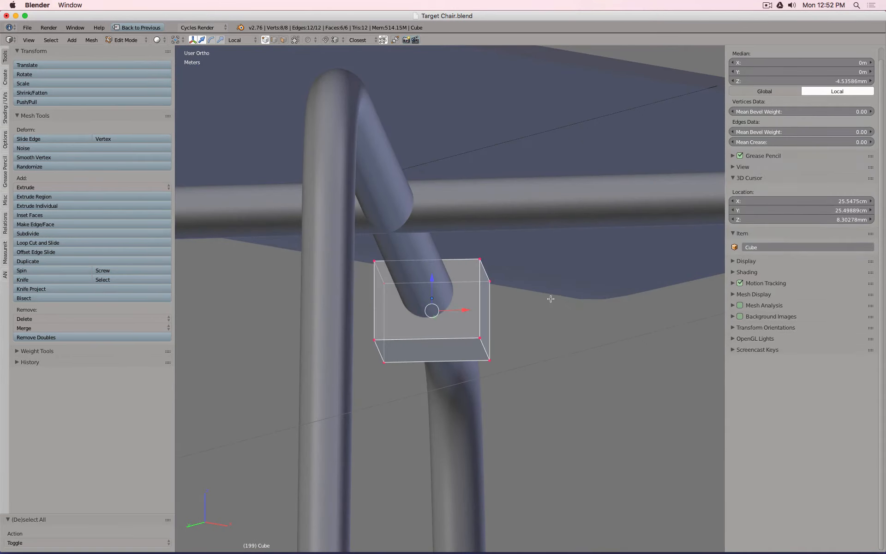
key("s")
key("x")
key("x")
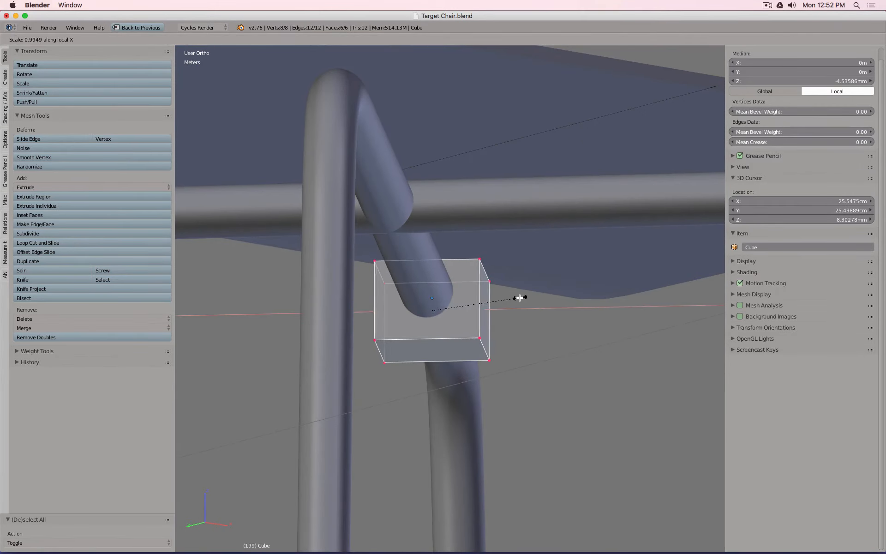
left_click(489, 300)
key("s")
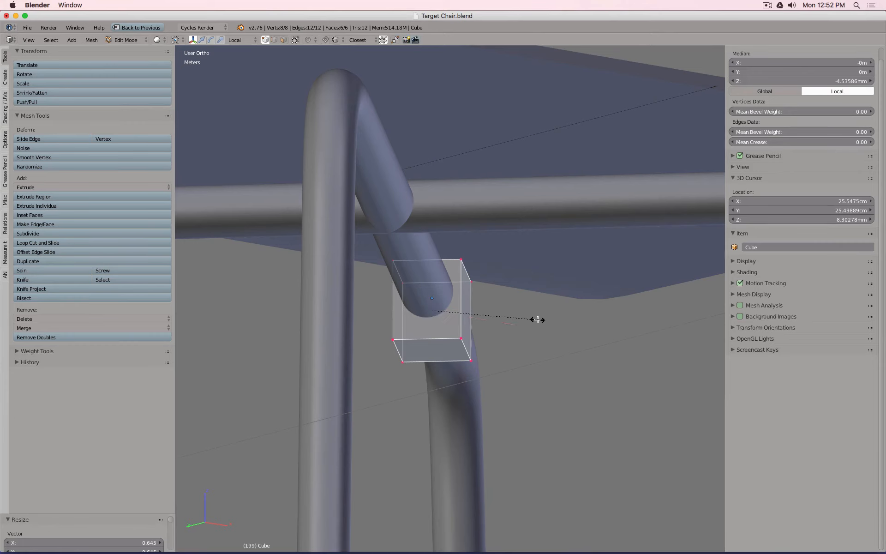
key("x")
key("x")
left_click(542, 317)
- Raise the block's bottom face closer to the tube, to about -1.46 cm local Z
right_click(385, 343)
right_click(398, 363, "shift")
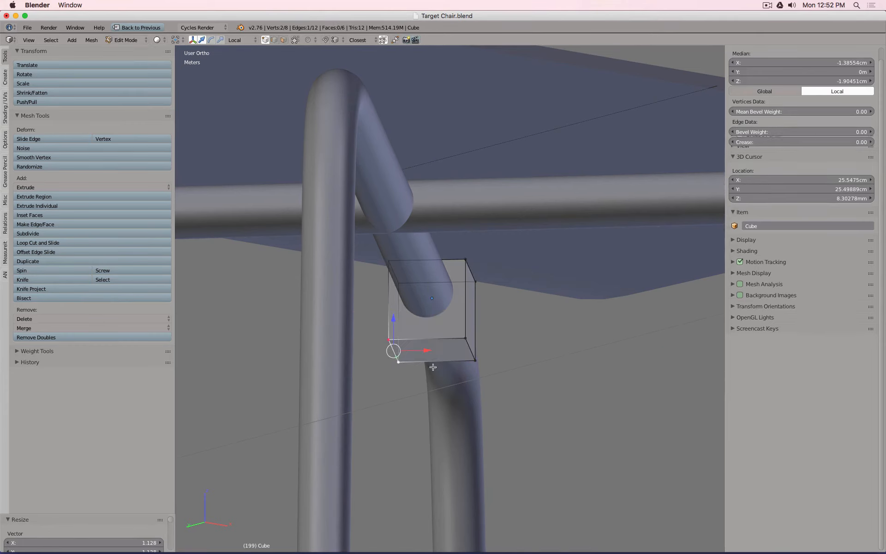
right_click(472, 362, "shift")
right_click(468, 341, "shift")
left_click_drag(432, 321, 429, 308)
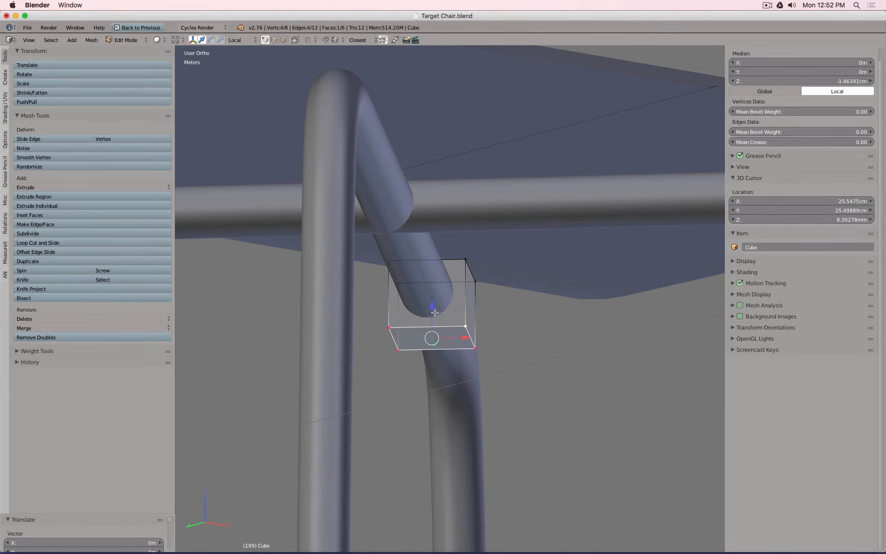
middle_click_drag(429, 309, 457, 337)
key("Tab")
- Move the block inward along the tube to about X 9.1 cm, Y 8.5 cm, and set its Y dimension to 3 cm
left_click_drag(450, 311, 359, 311)
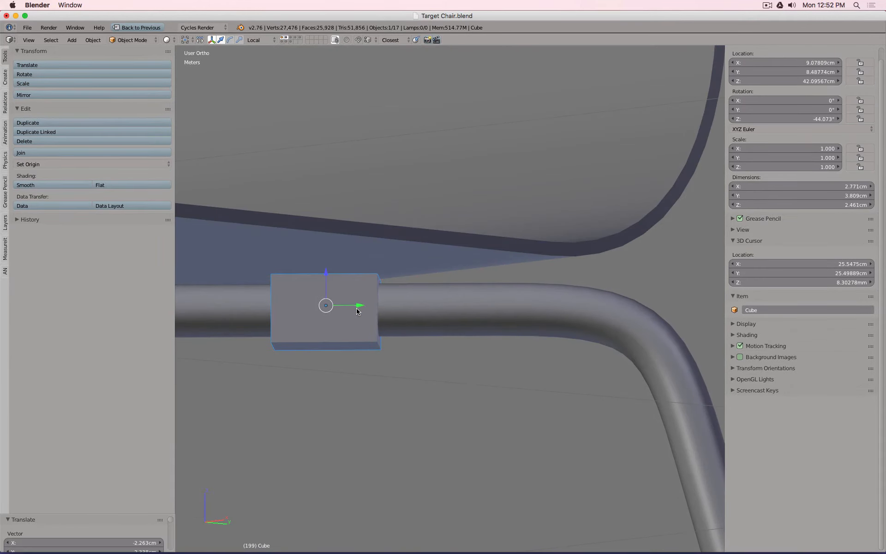
left_click(807, 193)
type("3")
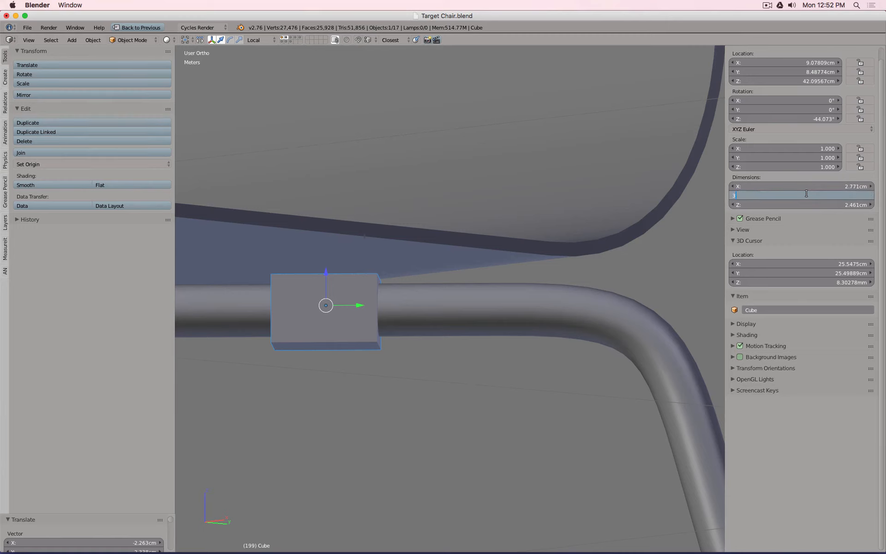
type("cm")
key("Return")
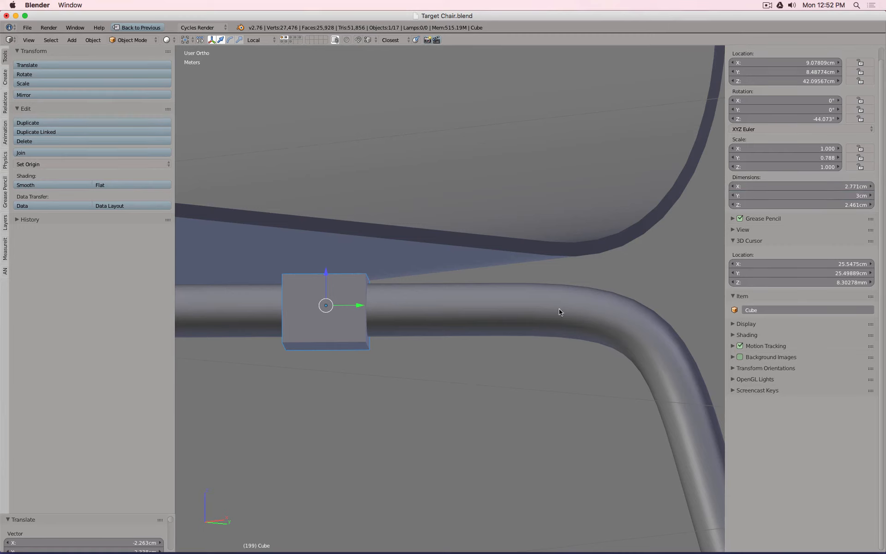
middle_click_drag(560, 311, 457, 230)
key("KP_7")
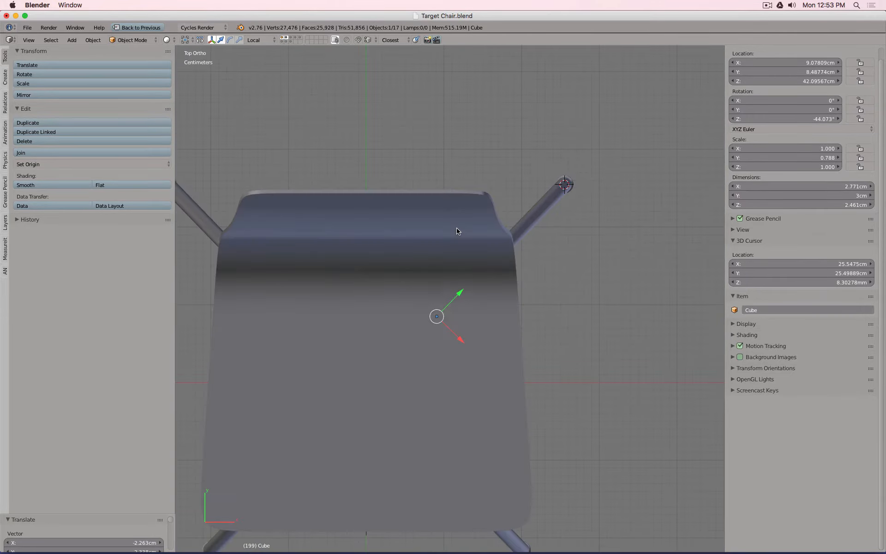
- Set the block's Z rotation to 0° so it lines up with the global axes
key("ctrl+KP_7")
key("z")
scroll(464, 258, "up", 4)
middle_click_drag(451, 291, 578, 257)
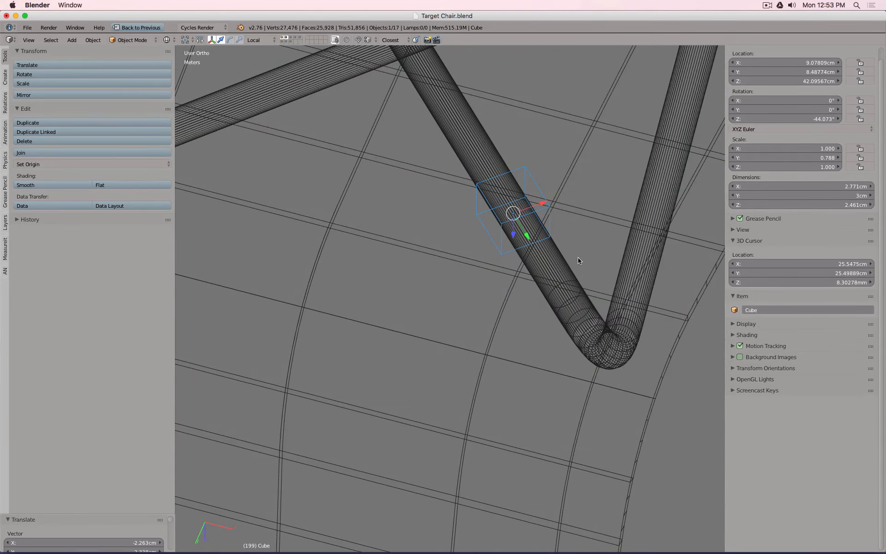
key("KP_7")
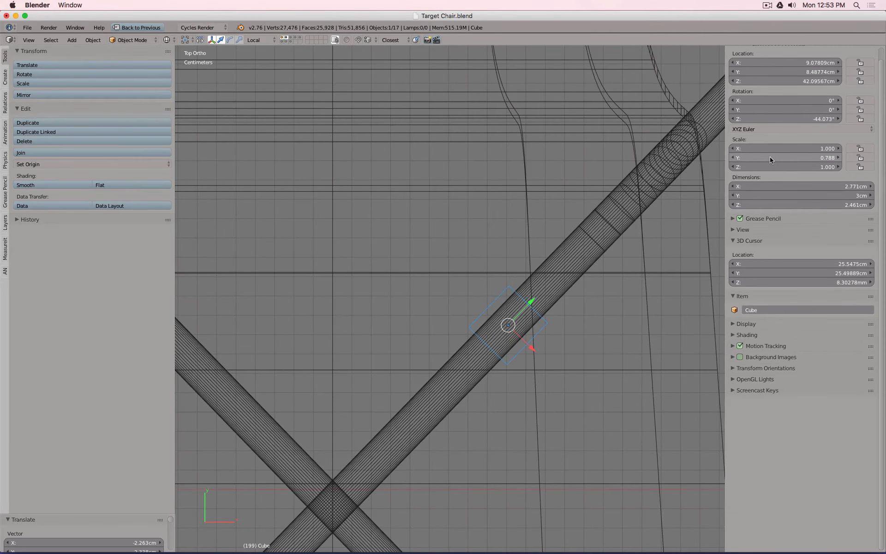
left_click(776, 118)
type("0")
key("Return")
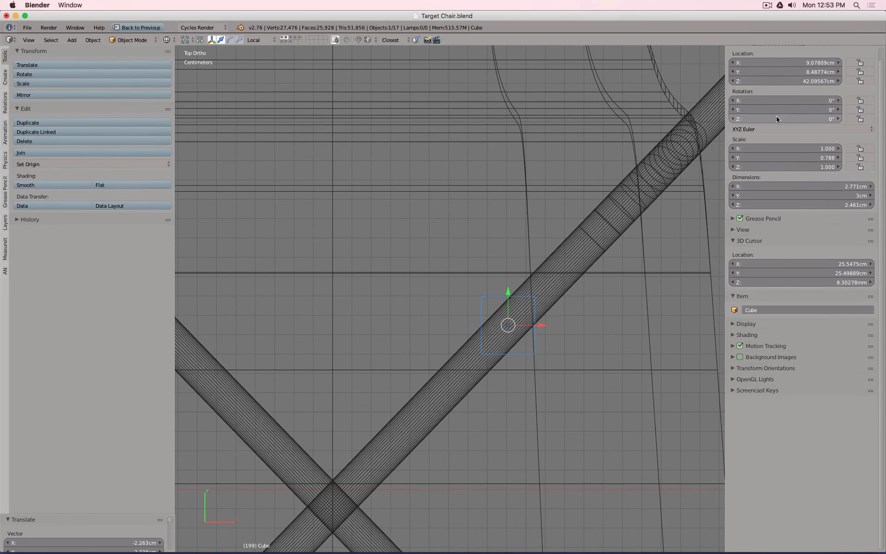
- Snap the 3D cursor to the block's centre and add a 32-vertex mesh circle there
scroll(528, 308, "up", 4)
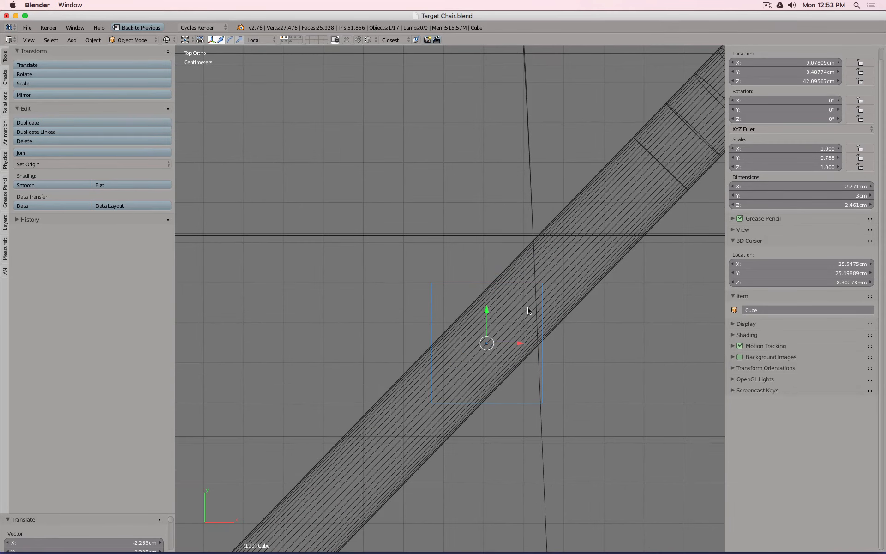
key("KP_1")
scroll(523, 320, "down", 3)
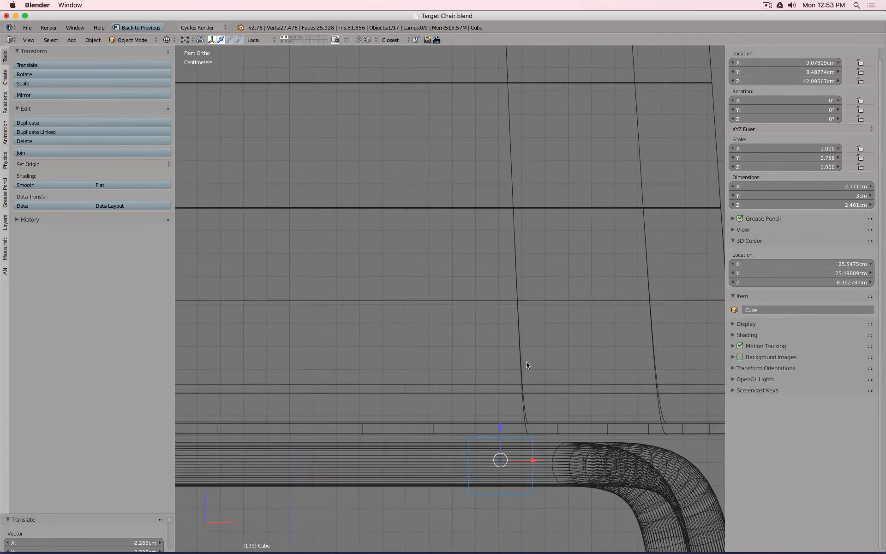
middle_click_drag(532, 390, 541, 302, "shift")
key("shift+s")
left_click(541, 303)
scroll(539, 370, "up", 3)
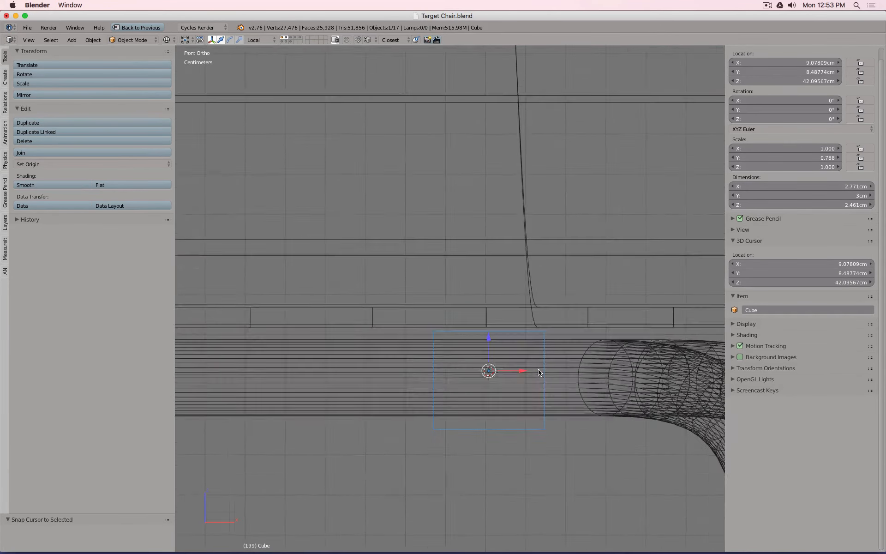
key("shift+a")
mouse_move(538, 369)
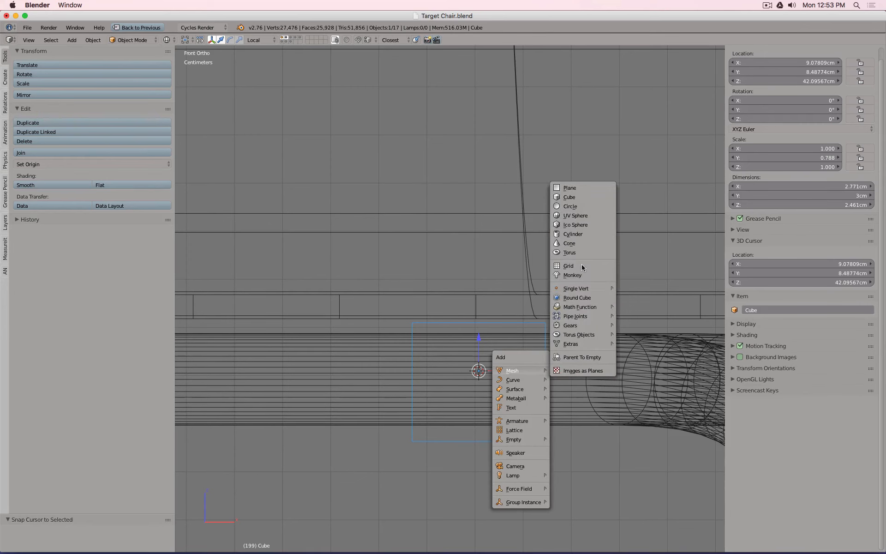
left_click(583, 206)
key("F6")
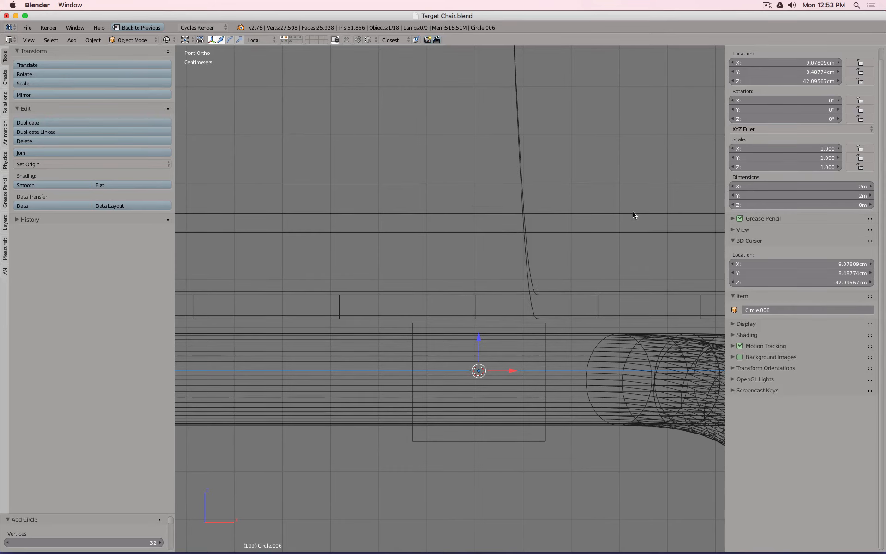
- Scale the circle's mesh down to about the block's width and rotate it 90° about the X axis
key("Tab")
key("s")
left_click(516, 279)
key("s")
left_click(524, 323)
key("s")
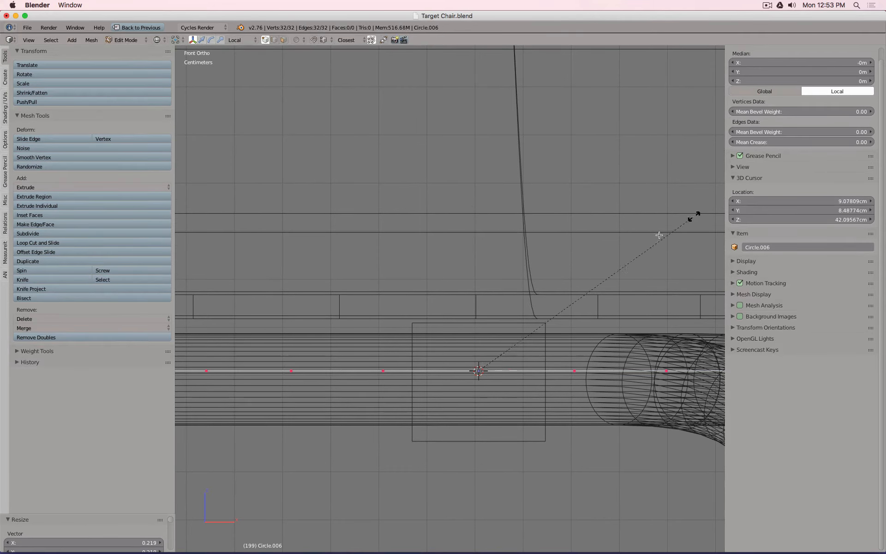
left_click(508, 349)
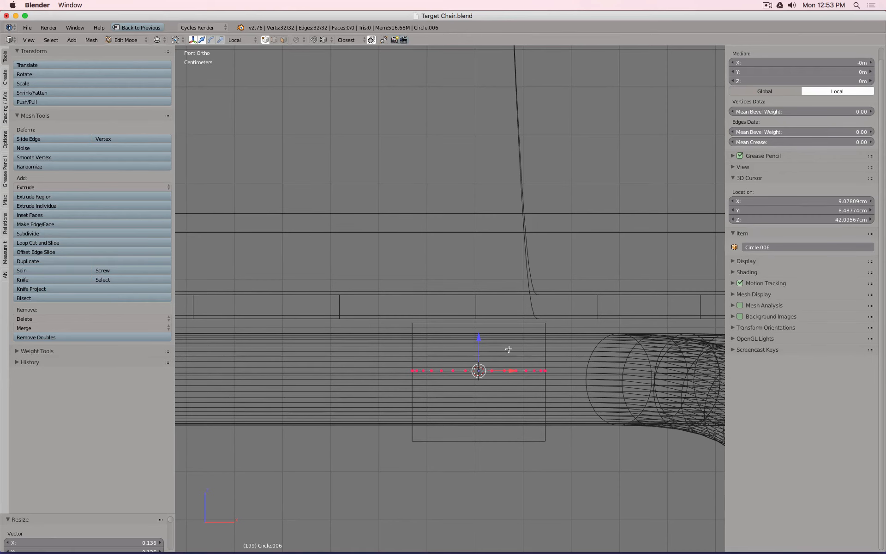
type("rx90")
key("Return")
scroll(550, 340, "up", 2)
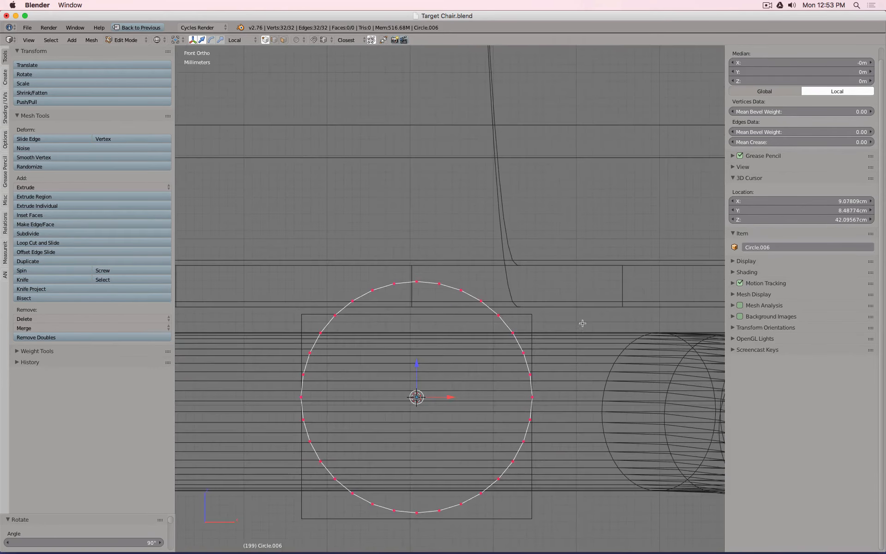
- Fit the circle to the tube's outline by scaling it down and lowering it to about -1.67 mm local Z
key("s")
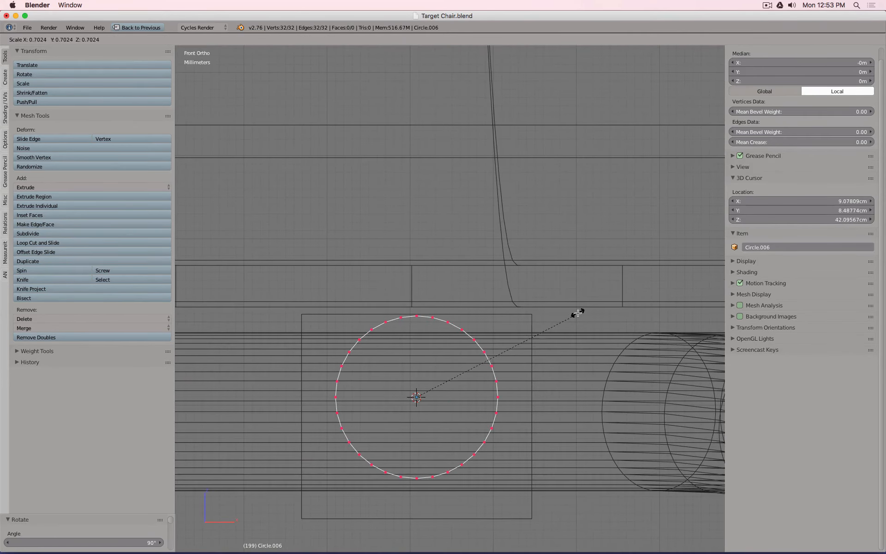
left_click(575, 314)
key("g")
key("z")
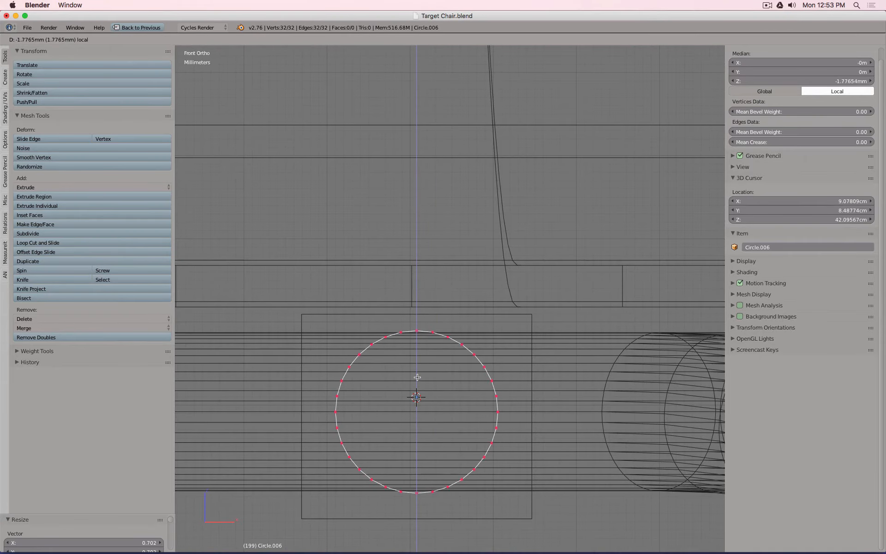
left_click(439, 366)
key("s")
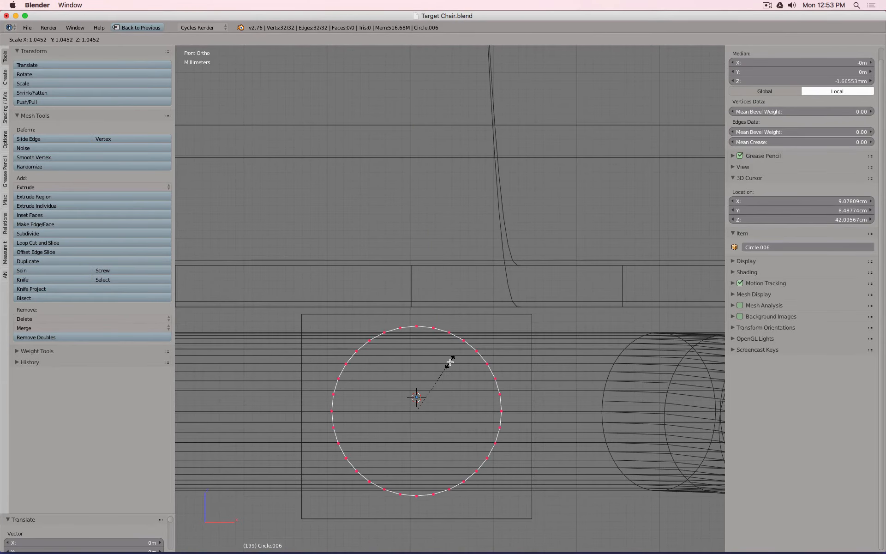
left_click(449, 363)
- Move the circle along the Y axis onto the block's end face, at -1.5 cm local Y
scroll(449, 362, "down", 6)
middle_click_drag(548, 372, 548, 222)
key("z")
middle_click_drag(497, 322, 523, 434, "shift")
scroll(522, 435, "up", 3)
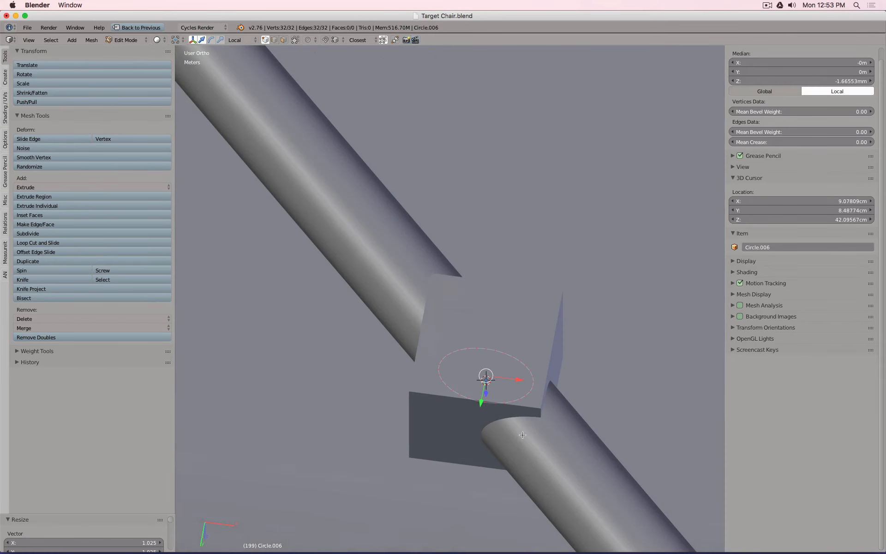
key("z")
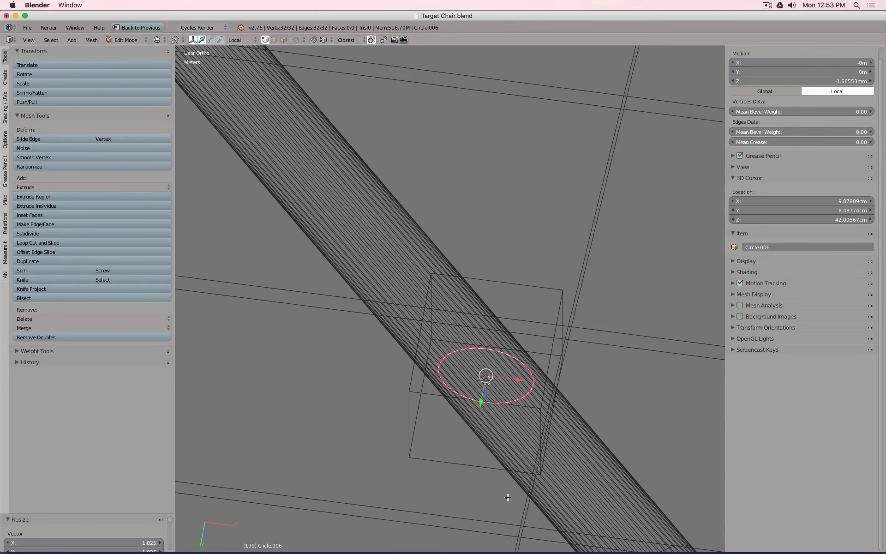
key("g")
key("y")
key("y")
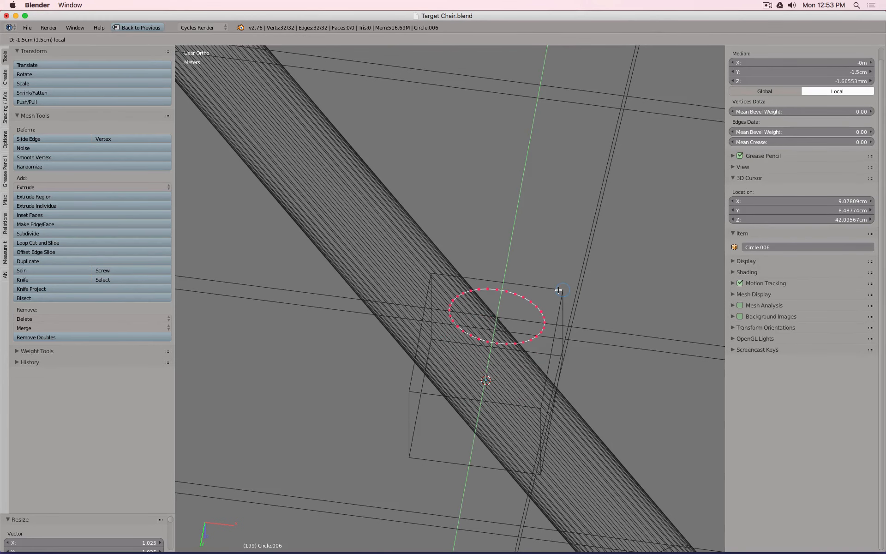
left_click(557, 290)
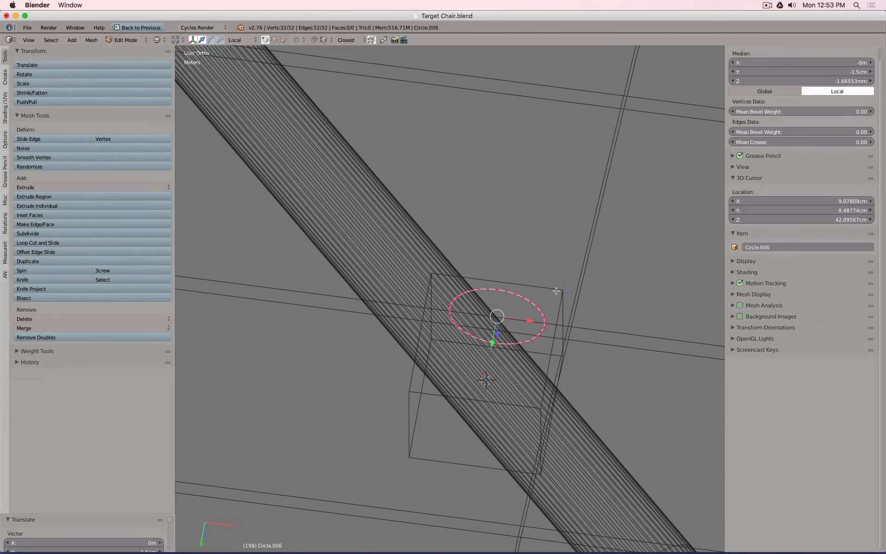
- Duplicate the circle along the Y axis onto the block's opposite end face
key("shift+d")
key("y")
key("y")
left_click(541, 409)
- Join the circle object into the block and open the combined mesh for editing
key("Tab")
right_click(563, 298, "shift")
key("ctrl+j")
key("Tab")
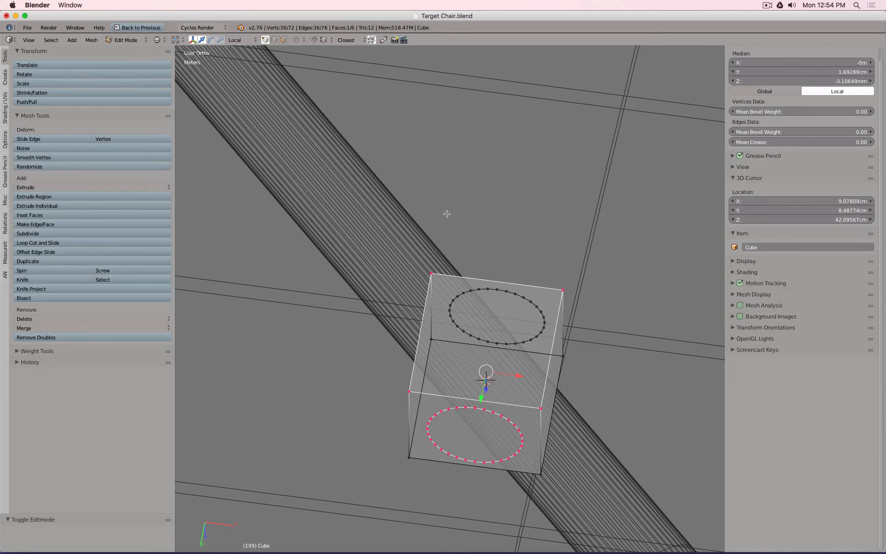
- Delete the block's two end faces that contain the circles, leaving their edges in place
left_click(283, 40)
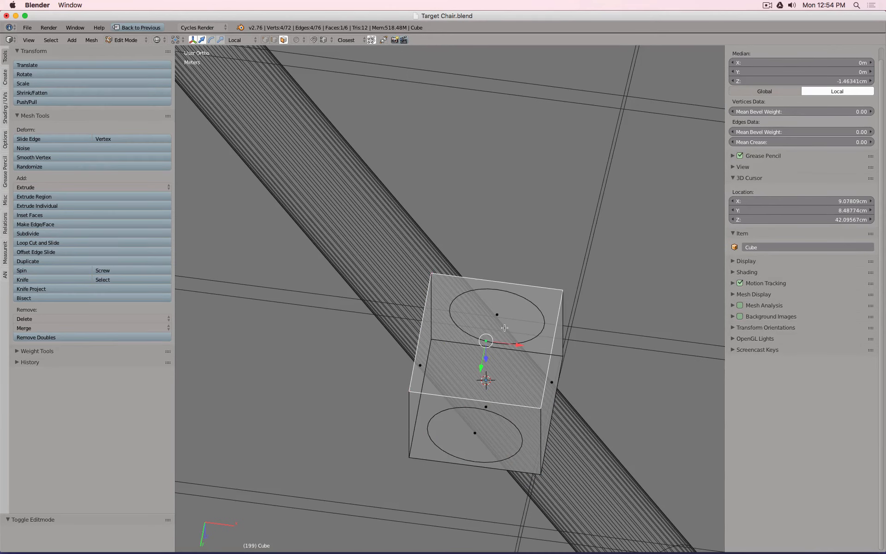
right_click(497, 309)
right_click(476, 433, "shift")
key("x")
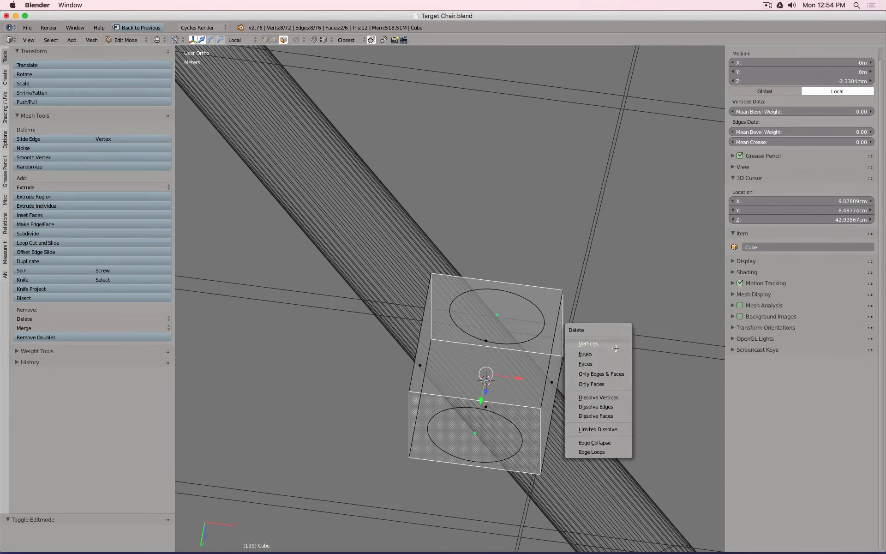
left_click(612, 365)
- Add a centred lengthwise edge cut to the block's top face and another to its bottom face
left_click(274, 40)
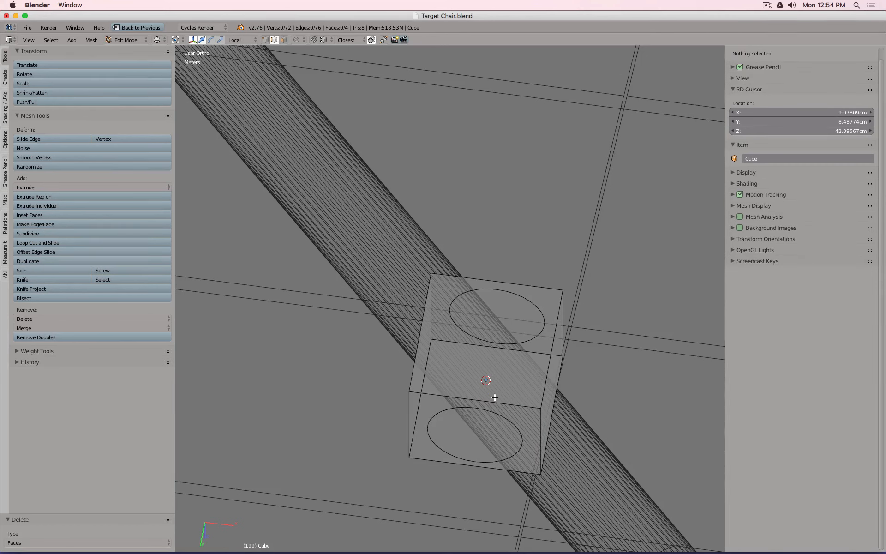
key("ctrl+r")
left_click(475, 467)
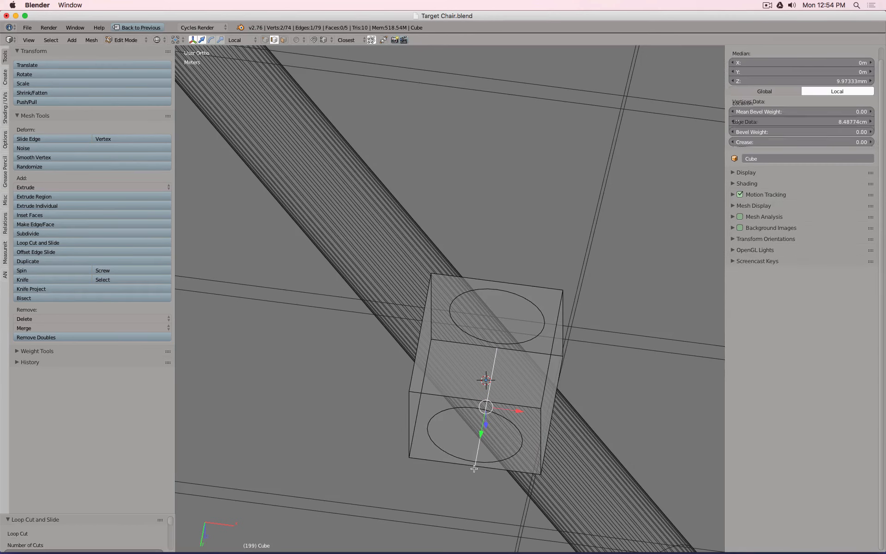
key("ctrl+r")
double_click(509, 395)
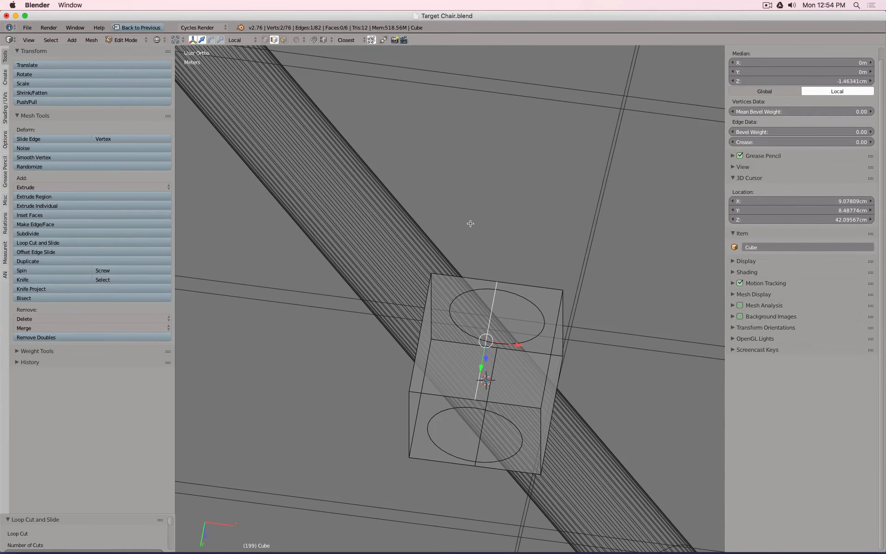
- Connect each circle's upper and lower middle vertices to the adjacent centre-cut vertices with edges at both block ends
left_click(265, 40)
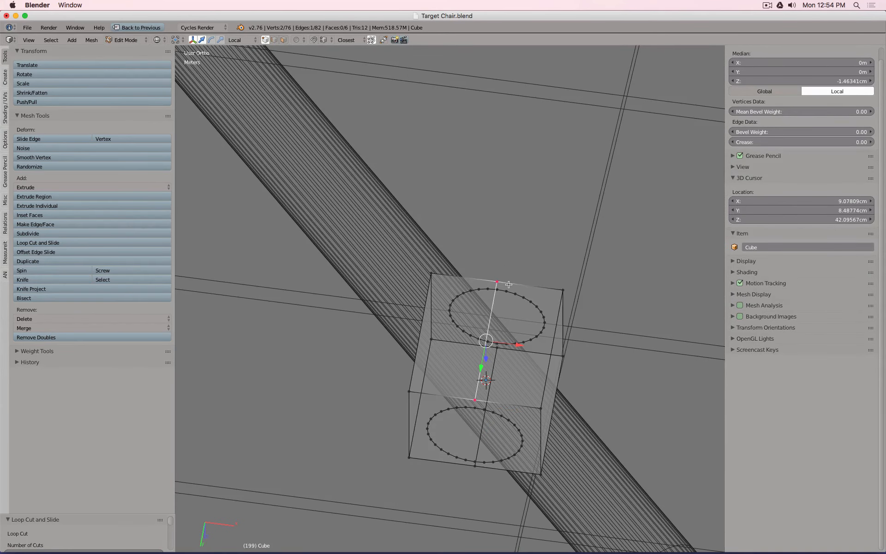
scroll(520, 283, "up", 4)
key("a")
right_click(484, 416)
right_click(485, 406, "shift")
key("f")
right_click(484, 295)
right_click(484, 278, "shift")
key("f")
scroll(489, 266, "up", 3)
right_click(466, 218, "shift")
right_click(460, 400)
right_click(461, 415, "shift")
key("f")
- Fill both halves around the circle at the block's +Y end with faces, keeping the hole open
scroll(489, 374, "down", 3)
key("a")
key("b")
left_click_drag(458, 280, 601, 470)
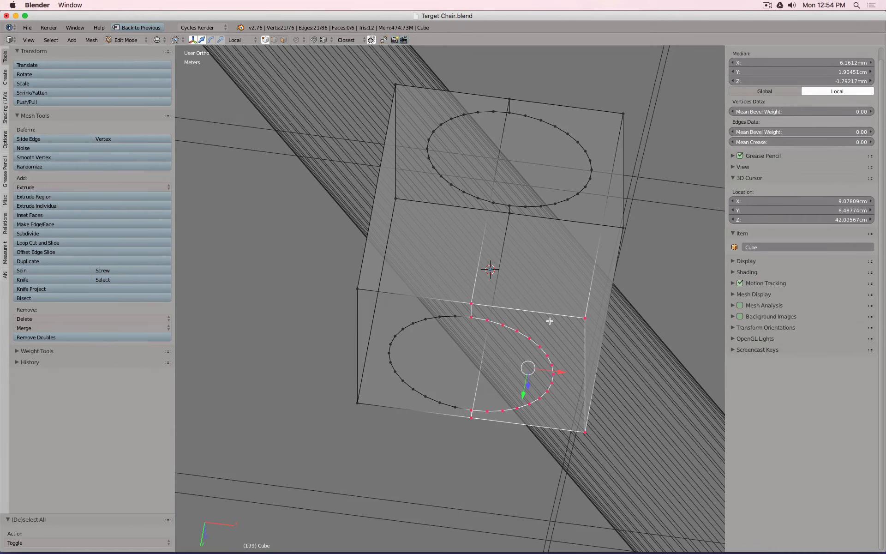
key("f")
key("a")
key("b")
left_click_drag(326, 268, 476, 455)
key("f")
- Fill both halves around the circle at the block's -Y end with faces, keeping the hole open
middle_click_drag(508, 362, 475, 488, "shift")
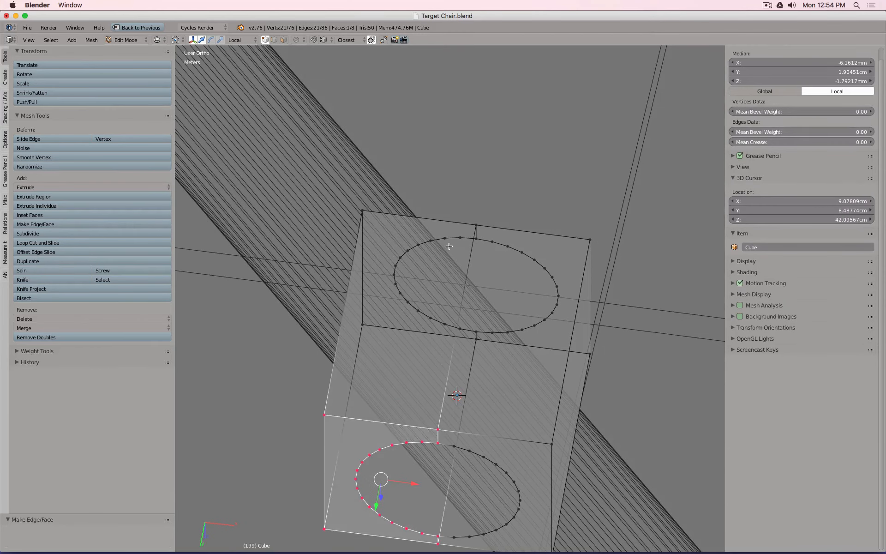
key("a")
key("b")
left_click_drag(329, 180, 480, 347)
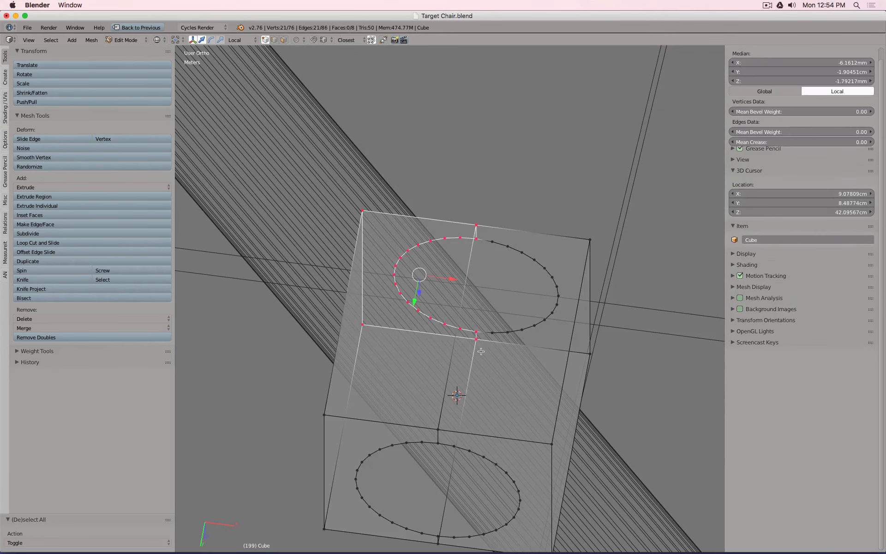
key("f")
key("a")
key("b")
left_click_drag(470, 218, 619, 367)
key("f")
scroll(619, 366, "down", 3)
key("z")
key("Tab")
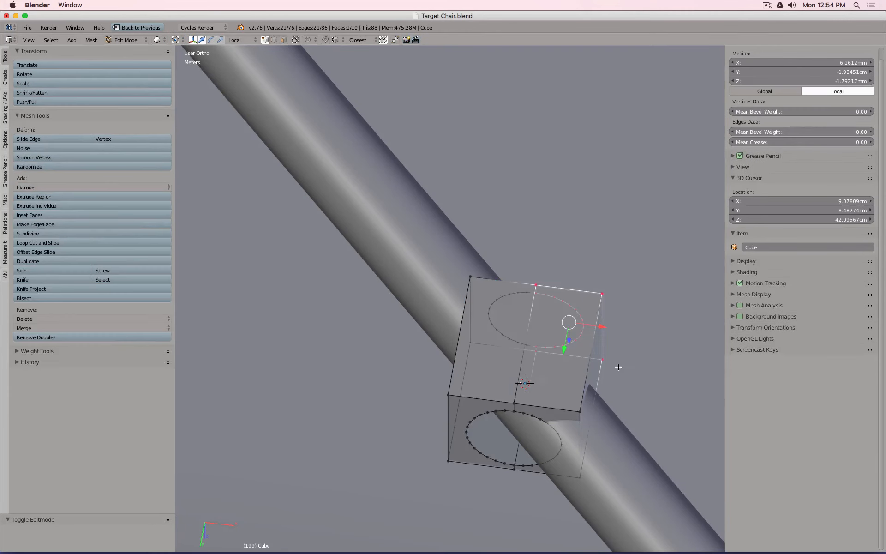
- Select the edge loops of both circular openings and bridge them to form a tunnel through the block
key("Tab")
scroll(512, 389, "up", 3)
key("z")
right_click(502, 302, "alt")
right_click(479, 427, "alt+shift")
right_click(536, 429, "alt+shift")
right_click(579, 314, "alt+shift")
key("space")
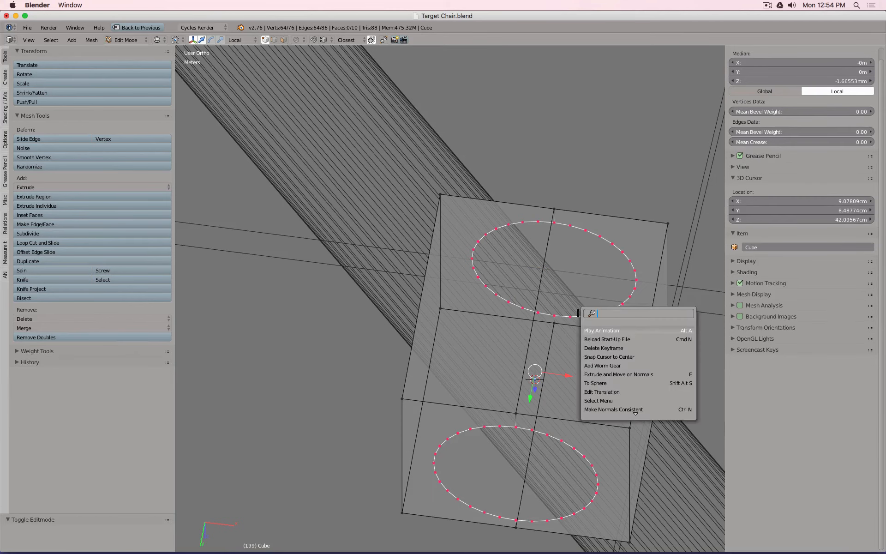
type("ri")
key("BackSpace")
key("BackSpace")
type("brid")
key("Return")
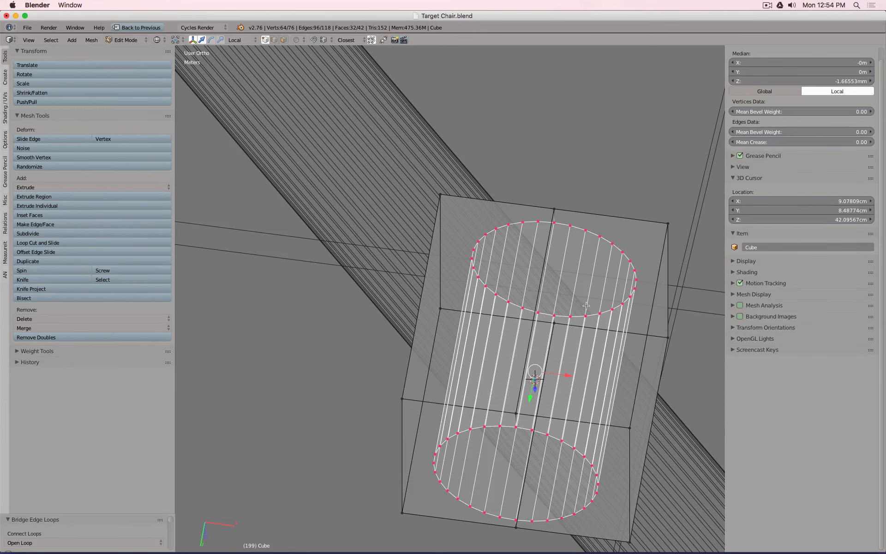
- Narrow the block's bottom face slightly by scaling its four corner vertices inward along the local X axis
scroll(589, 303, "down", 2)
right_click(492, 251)
right_click(458, 370, "shift")
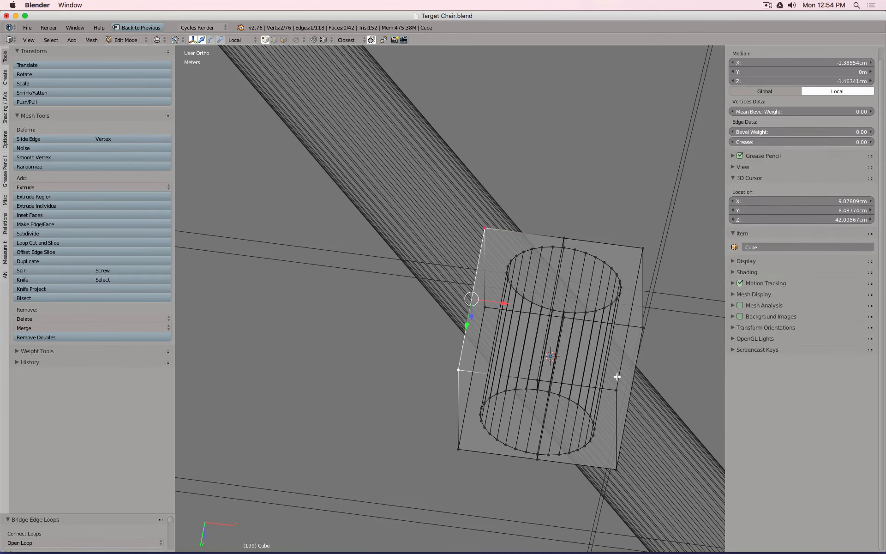
right_click(616, 390, "shift")
right_click(643, 248, "shift")
key("s")
key("x")
key("x")
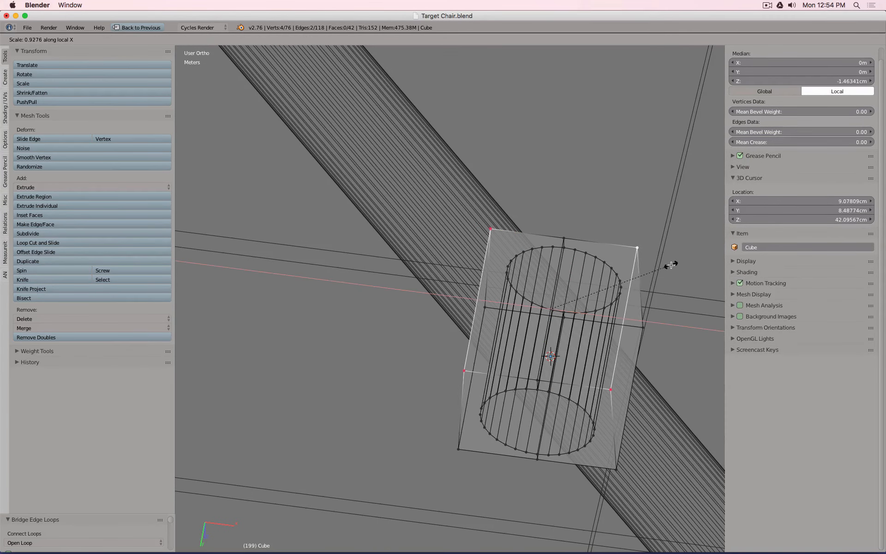
left_click(651, 268)
- Leave mesh editing and set the block's Z rotation to -44.073° to realign it with the tube
scroll(649, 277, "down", 4)
middle_click_drag(601, 285, 614, 251)
key("z")
scroll(608, 248, "up", 6)
key("Tab")
scroll(608, 248, "down", 5)
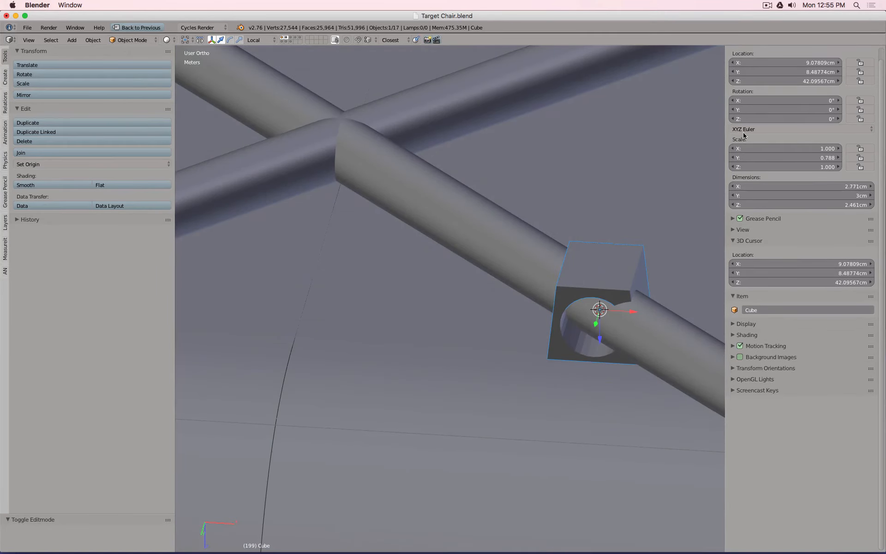
left_click(757, 120)
type("-44.073")
key("Return")
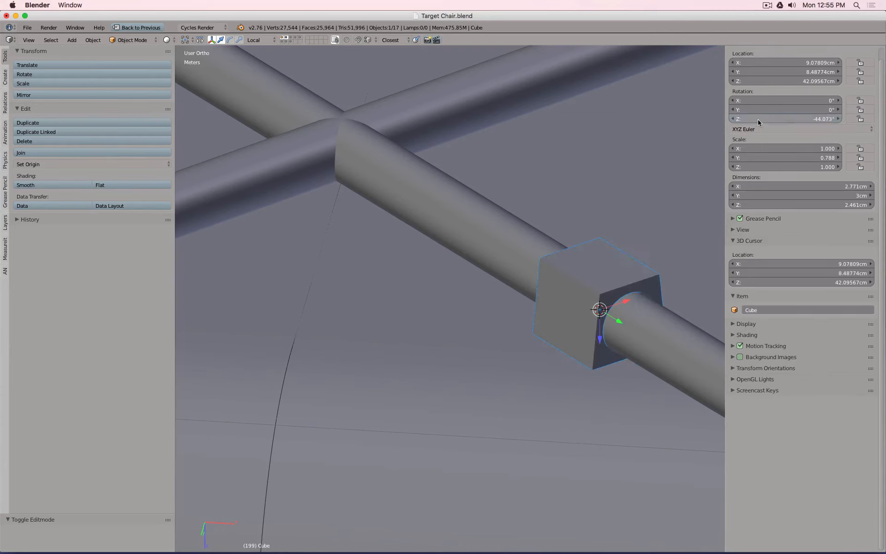
- Slide the block along its local Y axis toward the tube crossing, to about X 7.63 cm, Y 6.99 cm
middle_click_drag(637, 217, 473, 251)
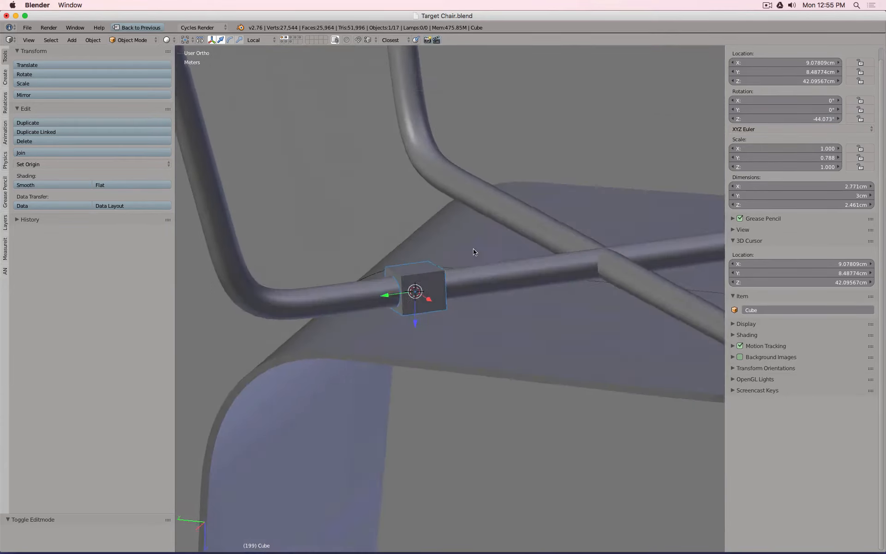
scroll(424, 297, "up", 7)
left_click_drag(340, 299, 406, 295)
scroll(635, 317, "down", 5)
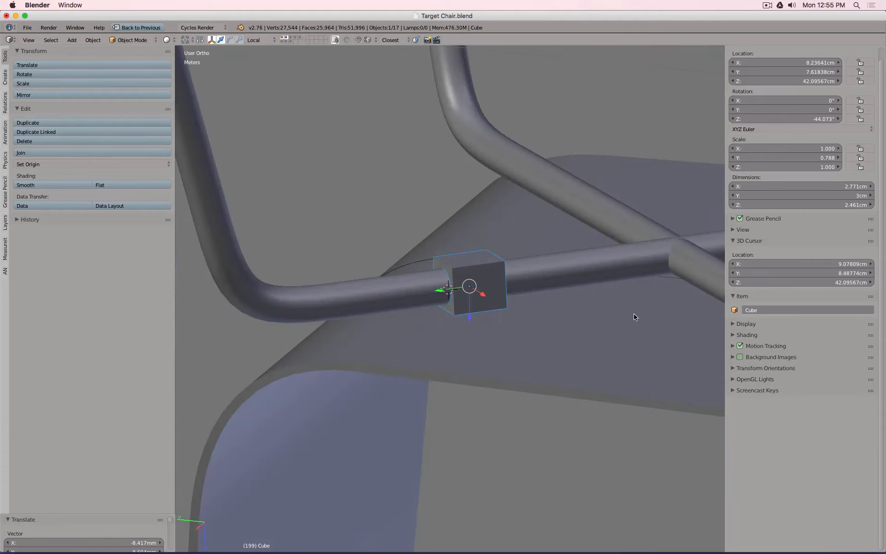
key("ctrl+KP_1")
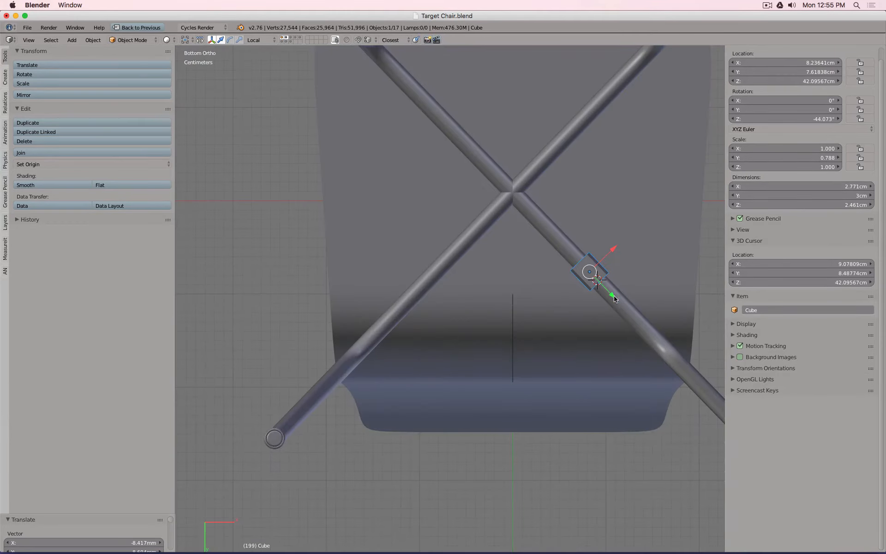
left_click_drag(615, 299, 608, 292)
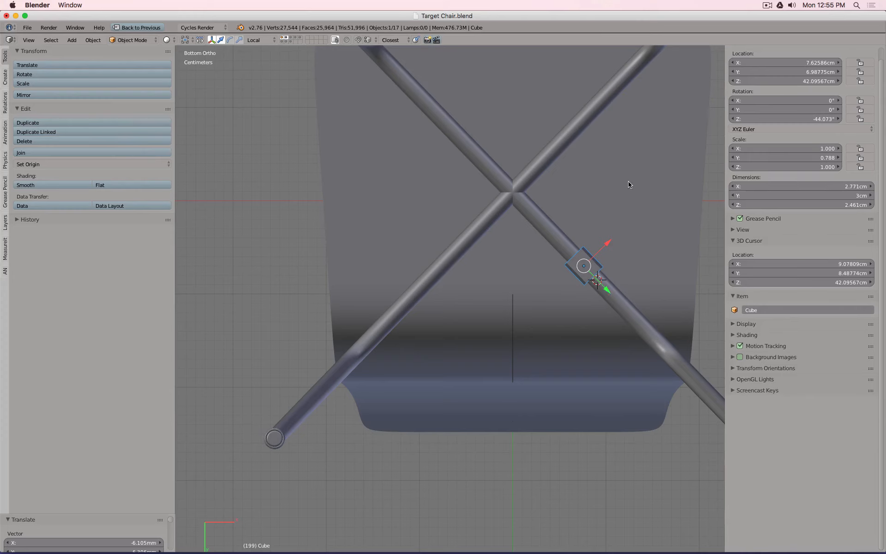
- Make a linked duplicate of the block in place and set its X location to -7.62586 cm
key("alt+d")
key("Escape")
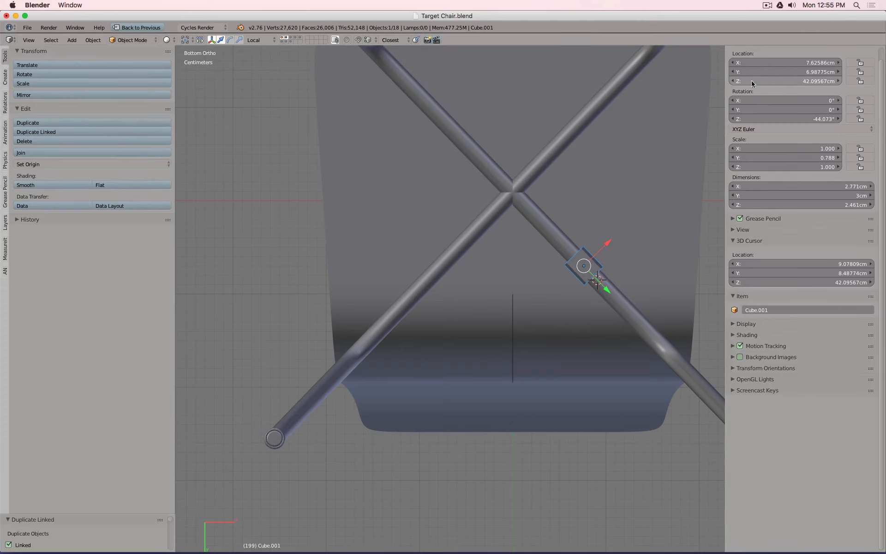
left_click(777, 63)
key("Home")
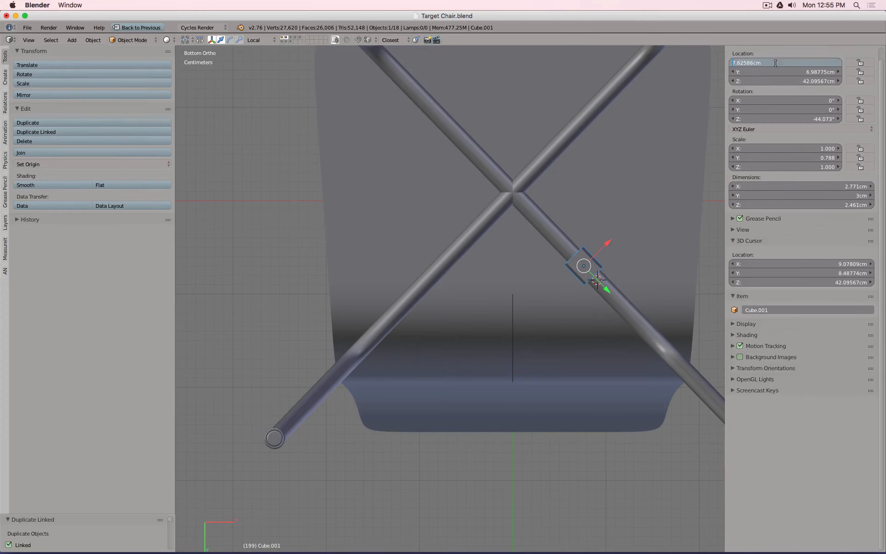
type("-")
key("Return")
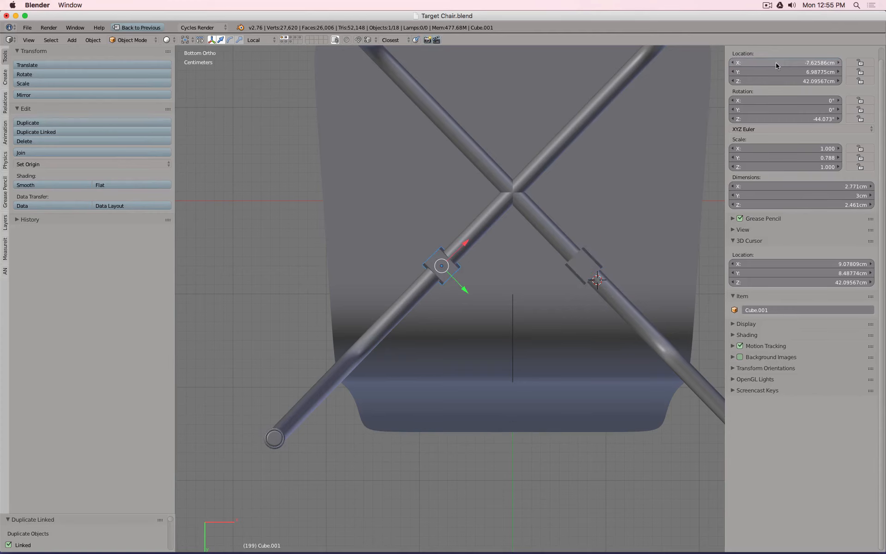
- Set the duplicated block's Z rotation to 44.073° to align it with the other tube
left_click(792, 119)
key("Home")
key("Delete")
key("Return")
- Place a linked duplicate along the block's local Y axis past the tube crossing, at about X 10.34 cm, Y -11.57 cm
middle_click_drag(512, 185, 504, 290, "shift")
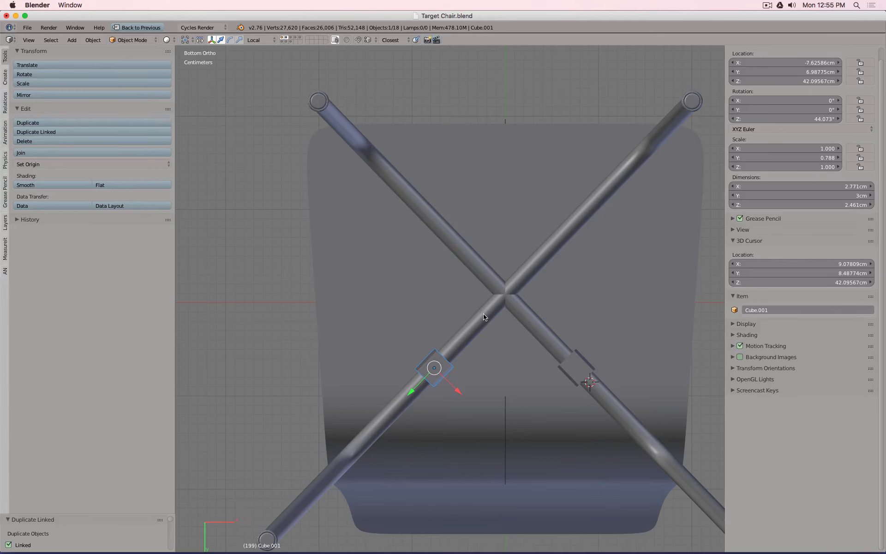
key("alt+d")
key("y")
key("y")
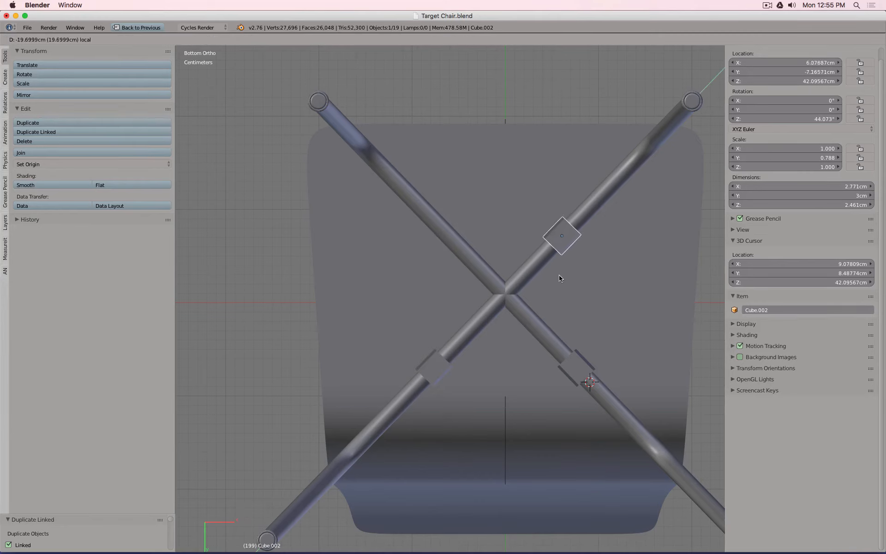
left_click(608, 246)
- Make a linked duplicate of the third block in place and set its X location to -10.34471 cm
key("alt+d")
key("Escape")
double_click(766, 62)
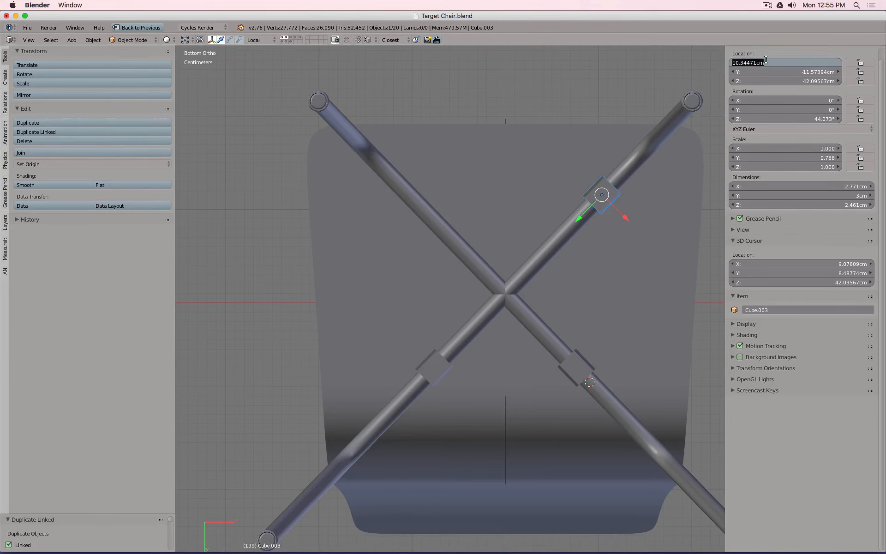
key("Left")
type("-")
key("Return")
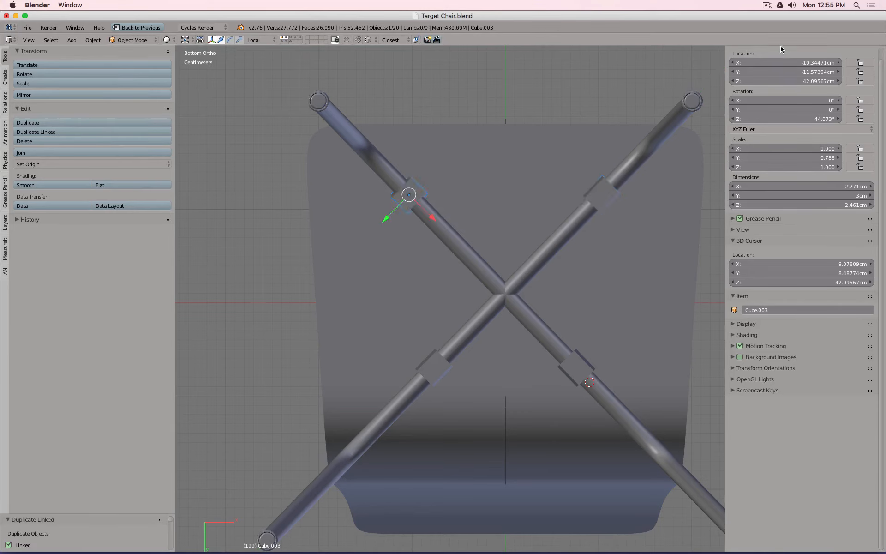
- Set the fourth block's Z rotation to -44.073° to align it with its tube
left_click(784, 128)
key("Escape")
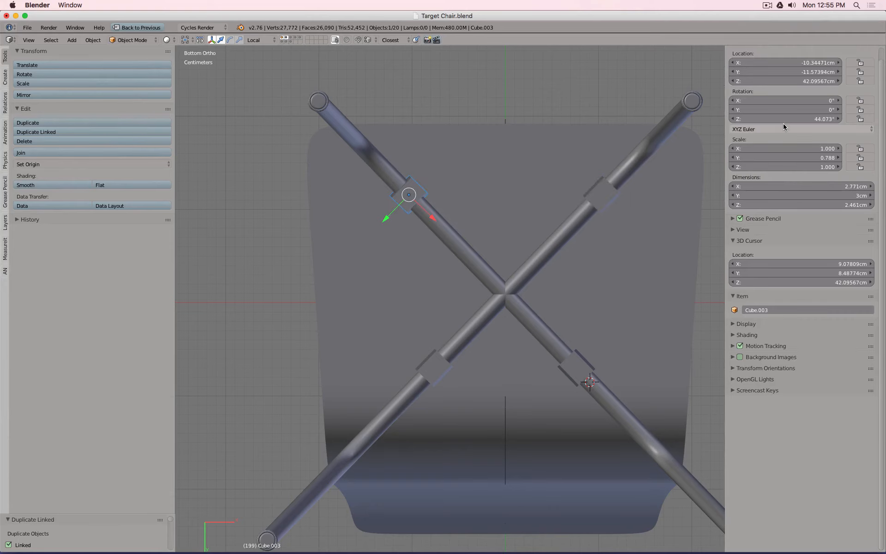
double_click(782, 122)
key("Left")
type("-")
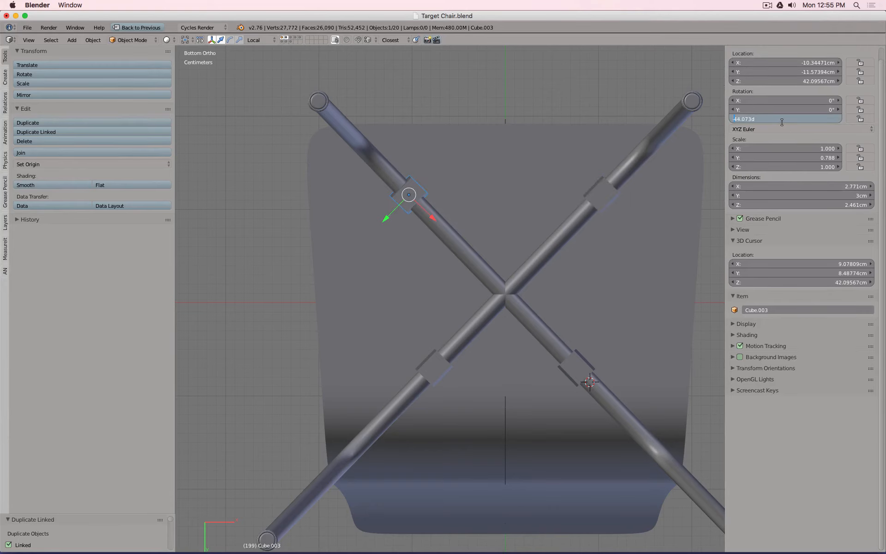
key("Return")
- Show the upholstery layers with the frame and examine the four blocks from beneath the seat
middle_click_drag(568, 342, 529, 459)
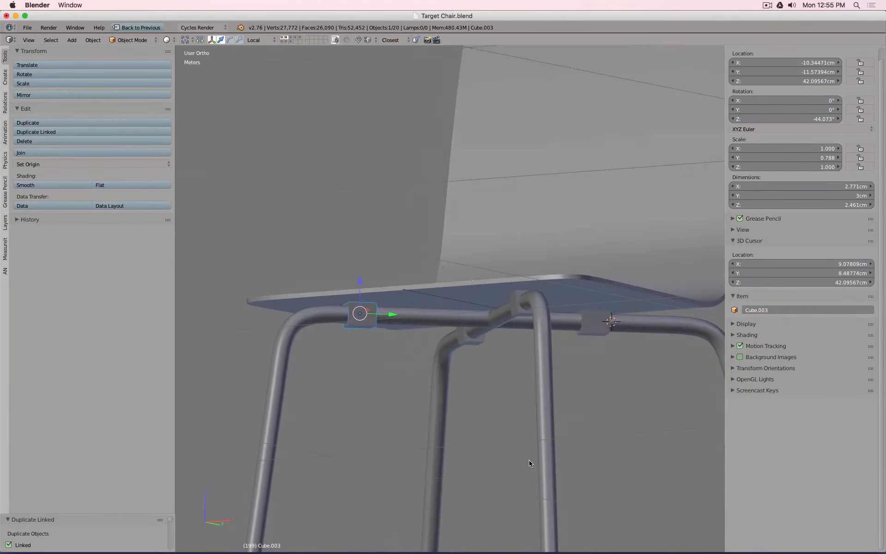
left_click(300, 38, "shift")
left_click(296, 37, "shift")
scroll(481, 180, "down", 4)
middle_click_drag(481, 179, 419, 160)
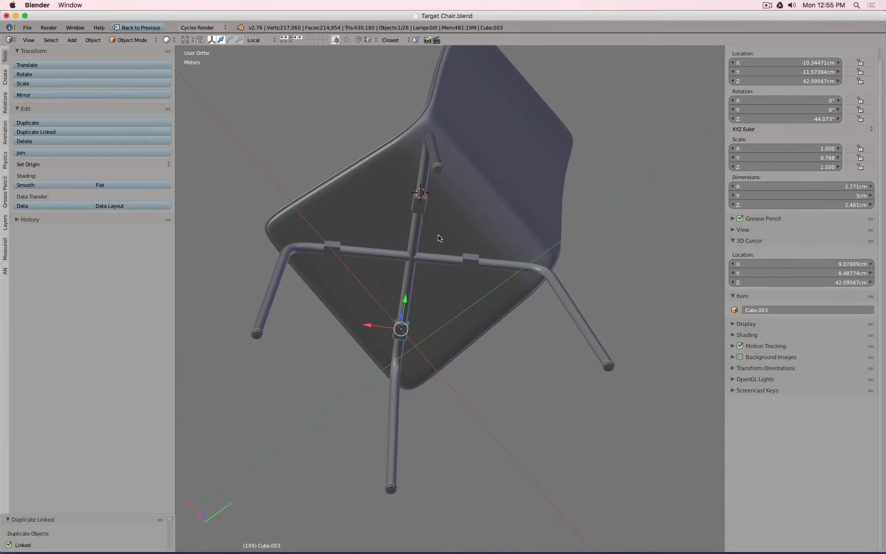
- Shorten all the linked blocks by scaling one block's whole mesh to about 0.605 along its local Y axis
scroll(476, 261, "up", 5)
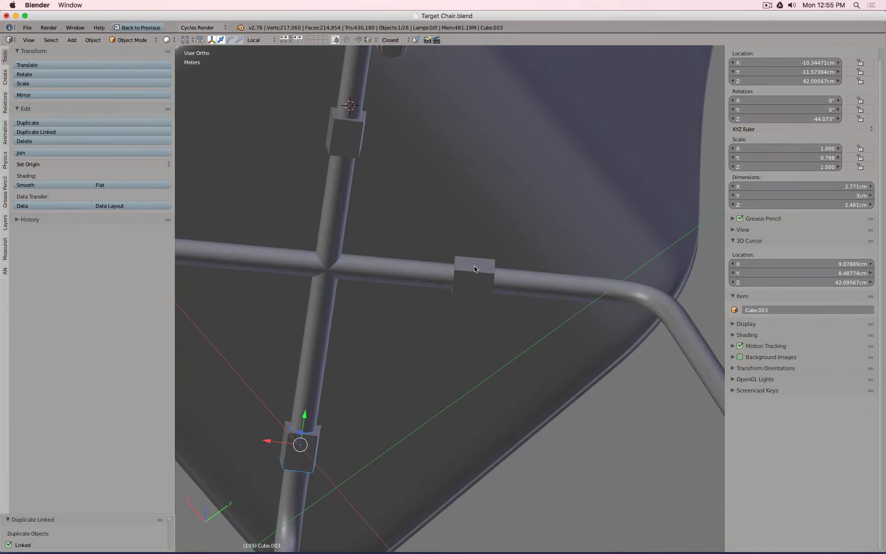
right_click(478, 272)
key("Tab")
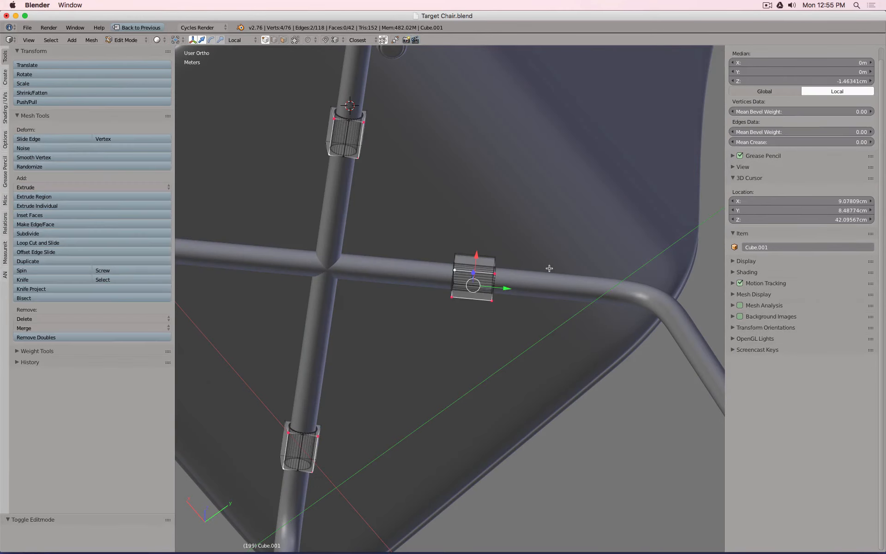
key("a")
key("s")
key("y")
key("y")
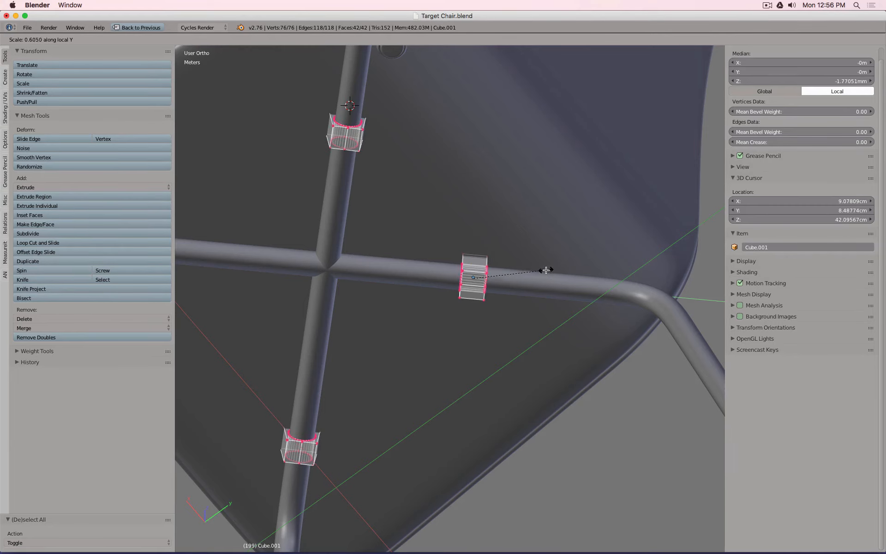
left_click(546, 269)
key("Tab")
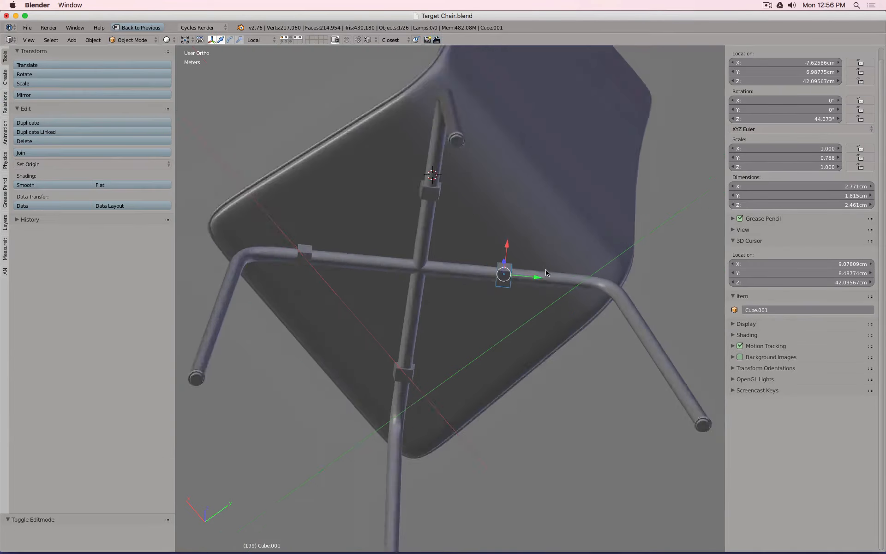
middle_click_drag(546, 272, 703, 267)
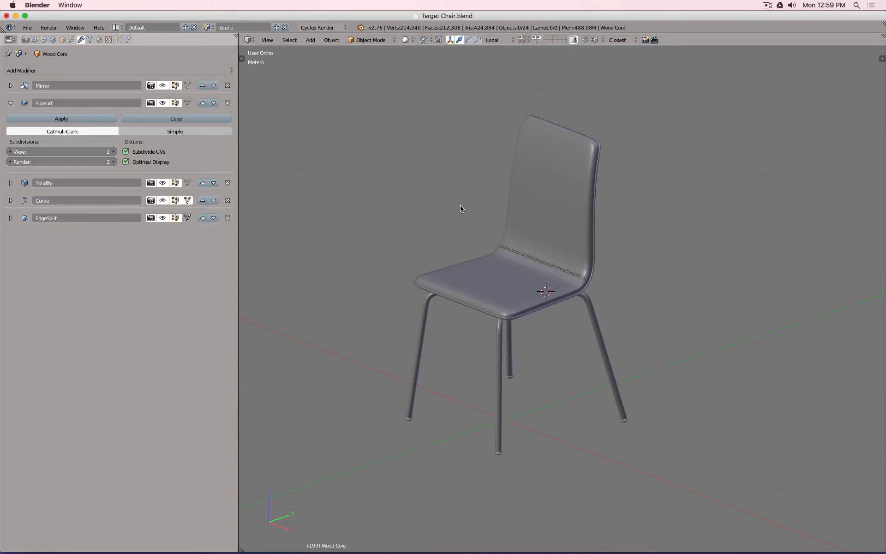
- Show only the layers holding the wood core and the leg frame
left_click(525, 39)
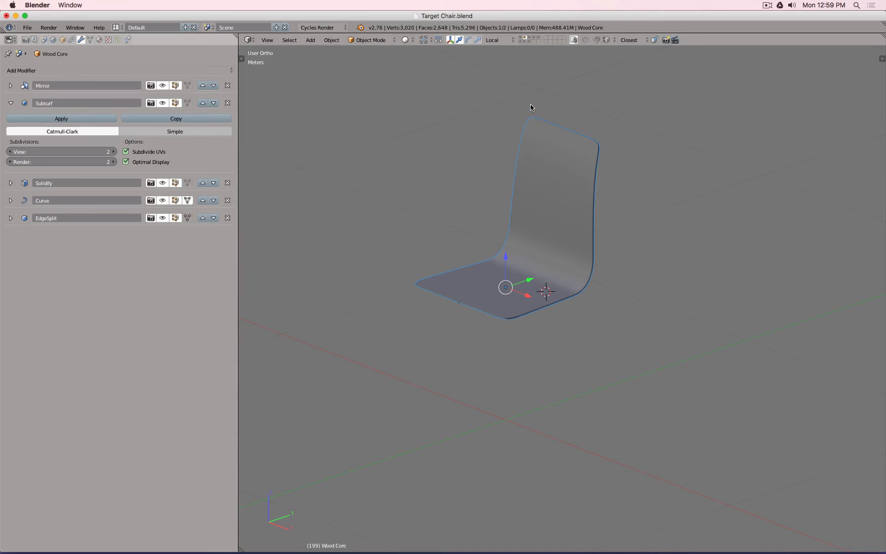
left_click(522, 40, "shift")
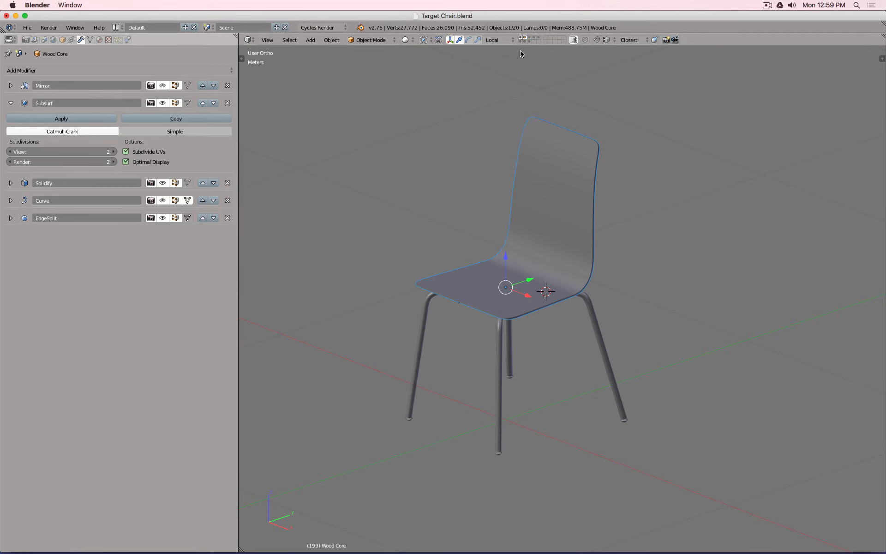
middle_click_drag(585, 331, 633, 364)
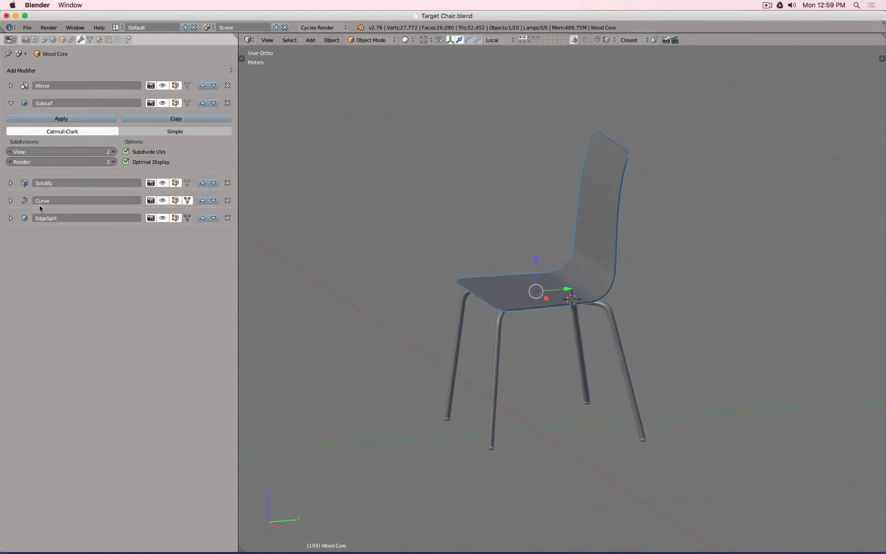
- Toggle the viewport display of the wood core's Curve modifier to compare the flat and bent shapes
left_click(162, 200)
left_click(163, 200)
left_click(162, 201)
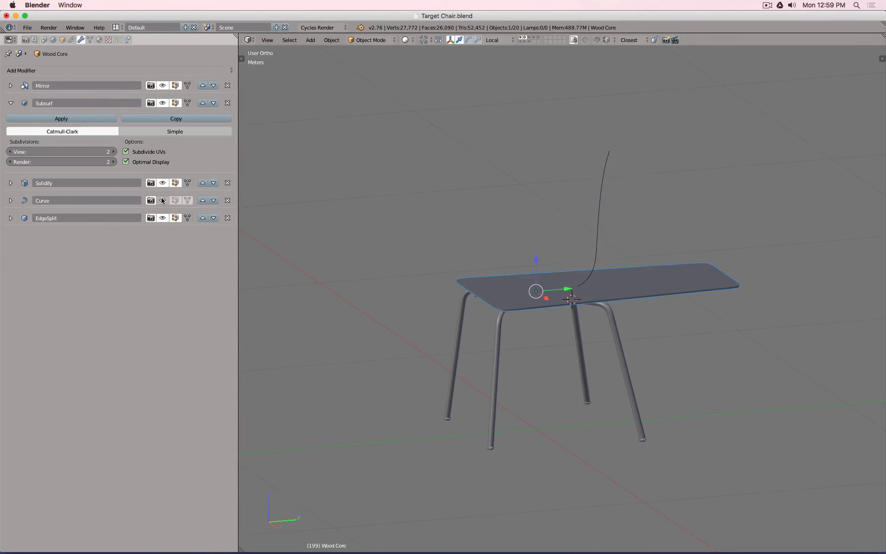
left_click(163, 200)
left_click(162, 200)
left_click(162, 200)
- Try a Solidify thickness of 10 mm on the wood core, and set it back to 5 mm
left_click(10, 183)
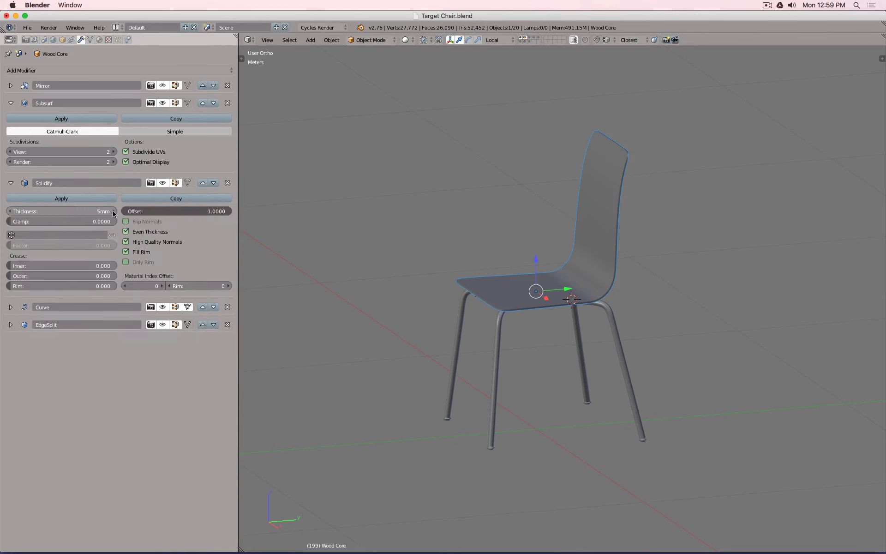
left_click(70, 210)
type("10")
type("5")
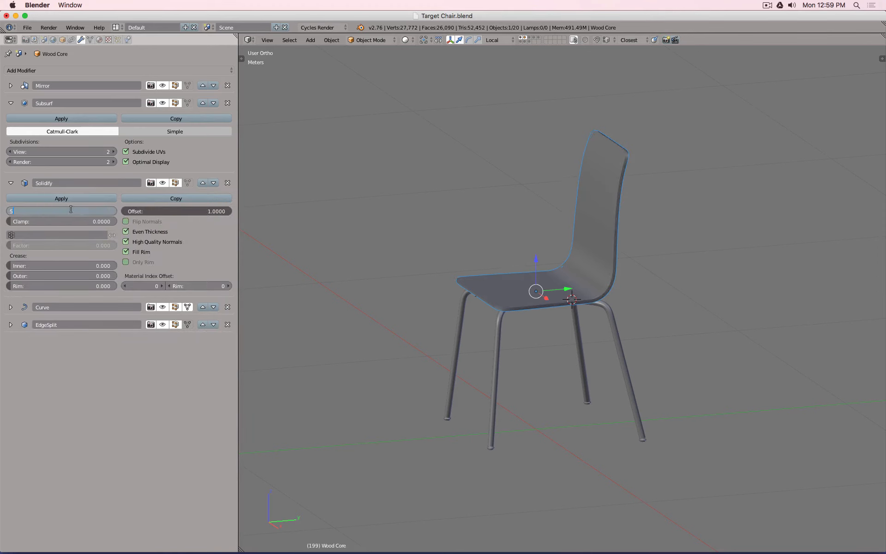
key("Return")
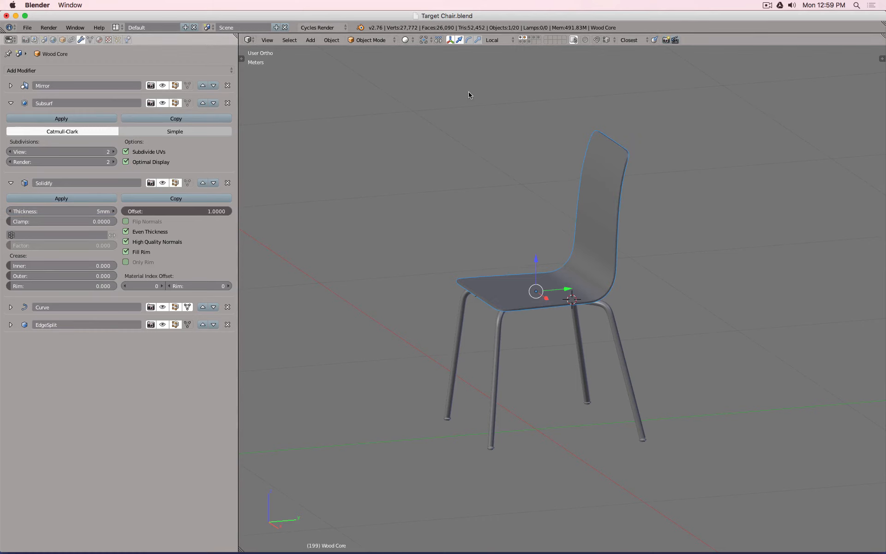
- Show the cushion layer and the piping layers without the wood core and leg frame
left_click(530, 40)
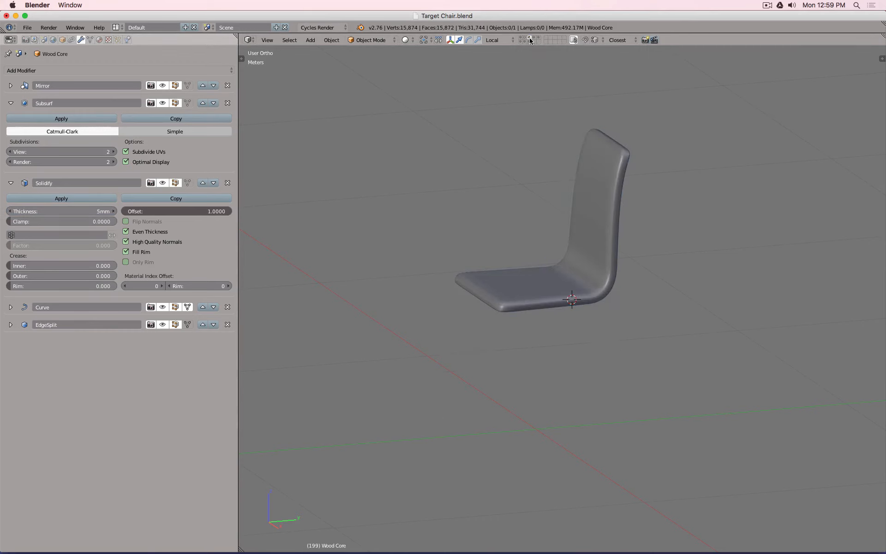
left_click(538, 39, "shift")
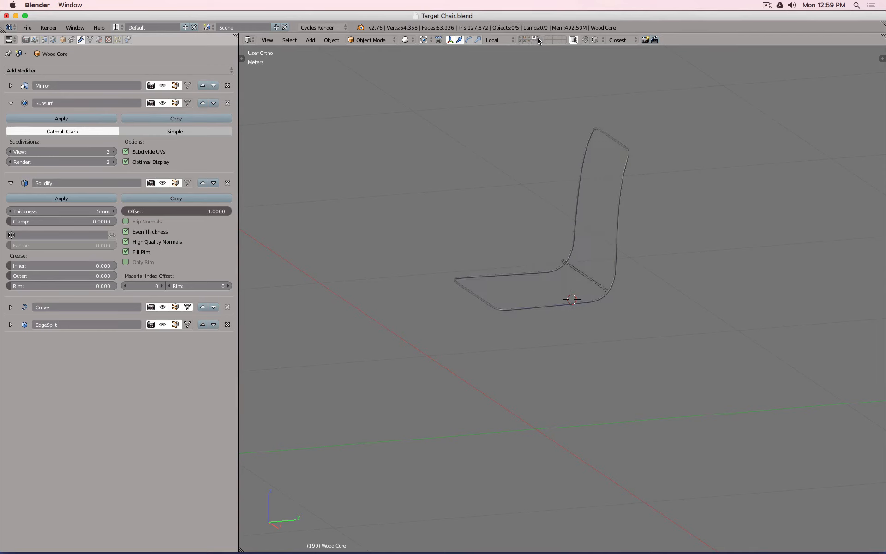
left_click(539, 38, "shift")
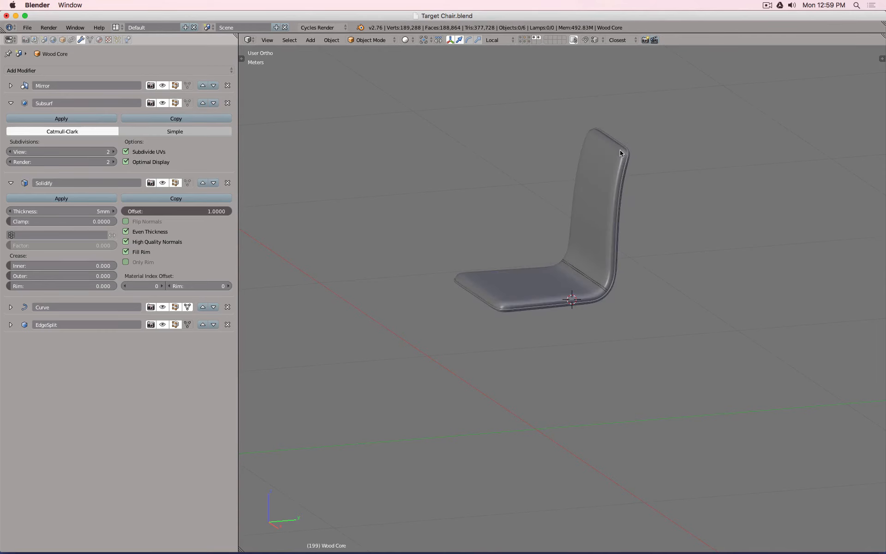